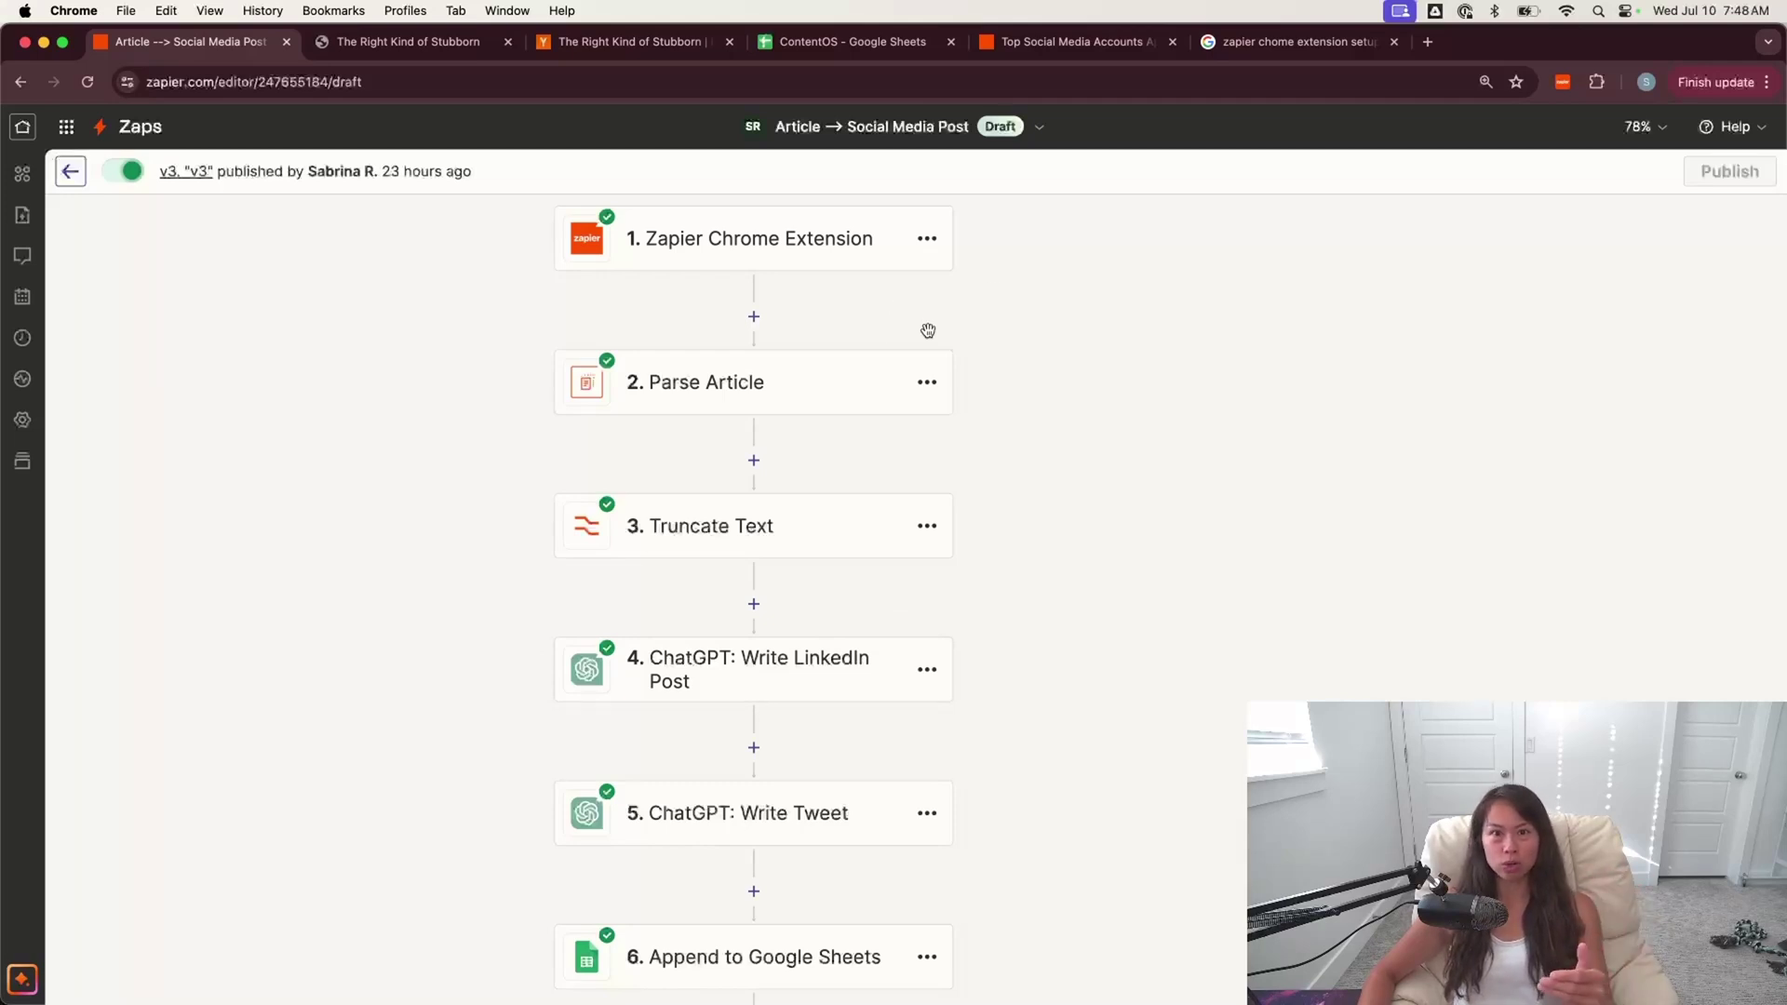
- Pan the Zap canvas, then switch to 'The Right Kind of Stubborn' essay with the Zapier panel
mouse_move(994, 391)
mouse_down()
mouse_move(981, 367)
mouse_move(981, 393)
mouse_up()
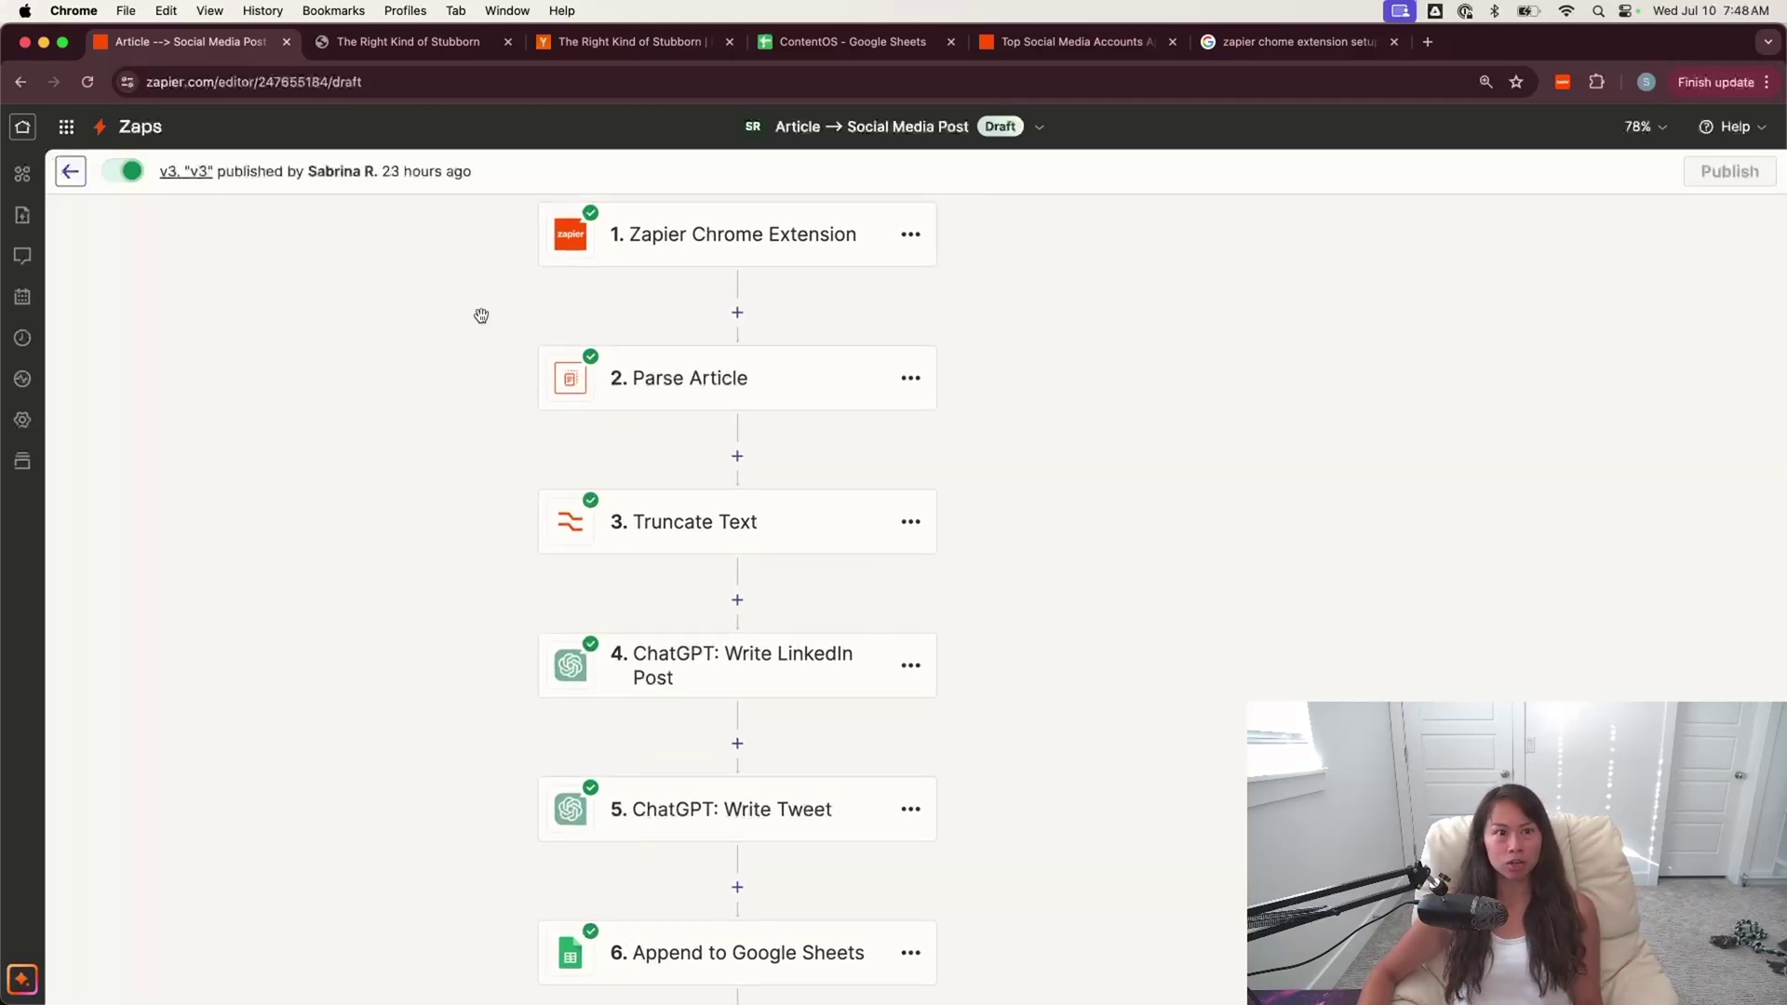
key(ctrl+Tab)
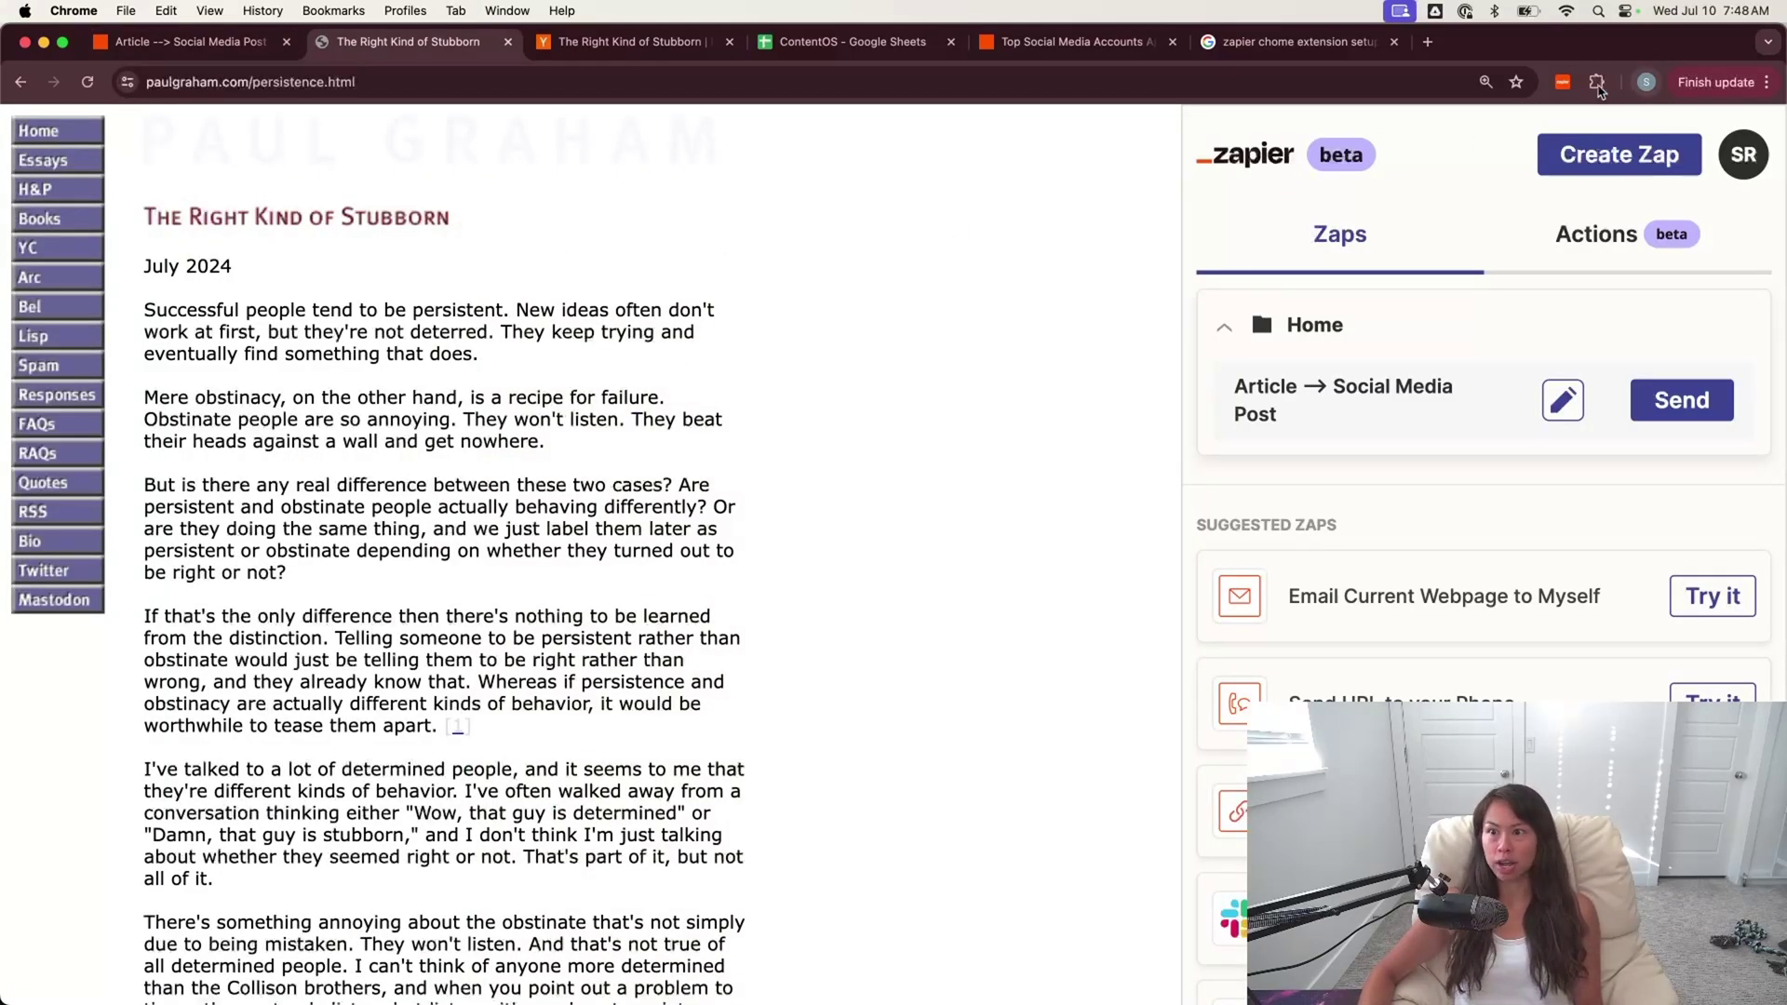
- Send the essay through the Article → Social Media Post Zap from the extension panel, then view ContentOS
click(1561, 83)
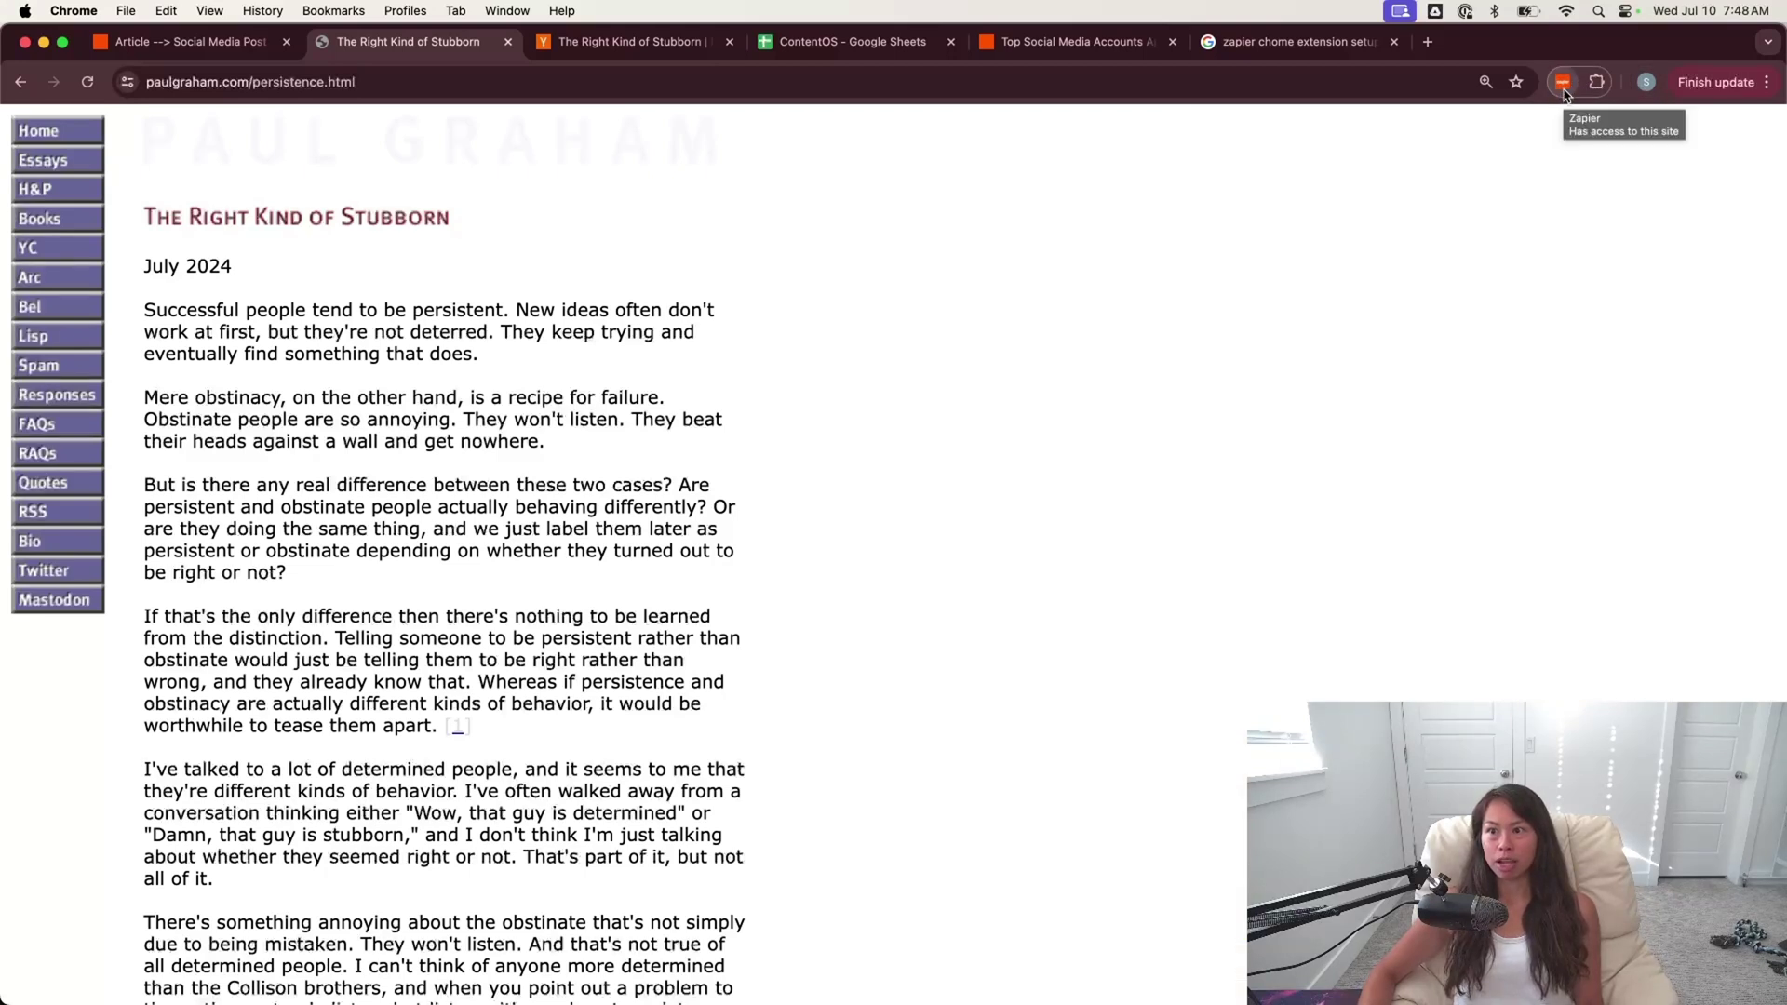
click(1564, 84)
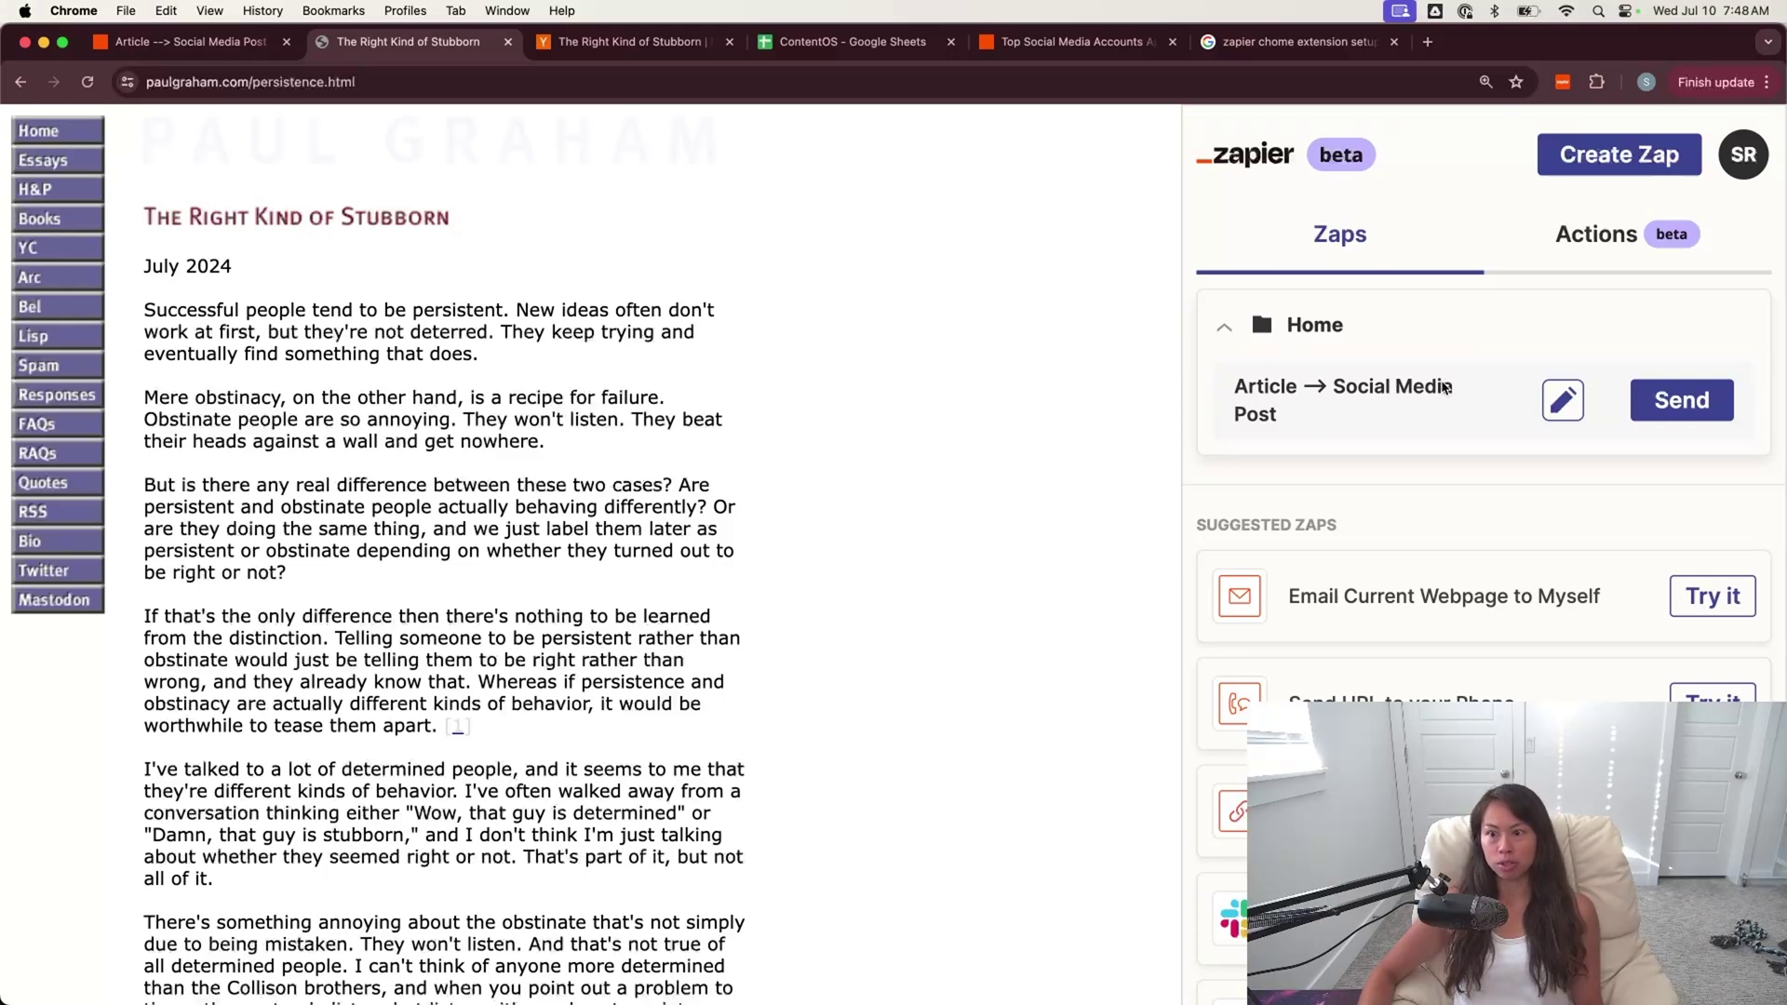
click(1709, 409)
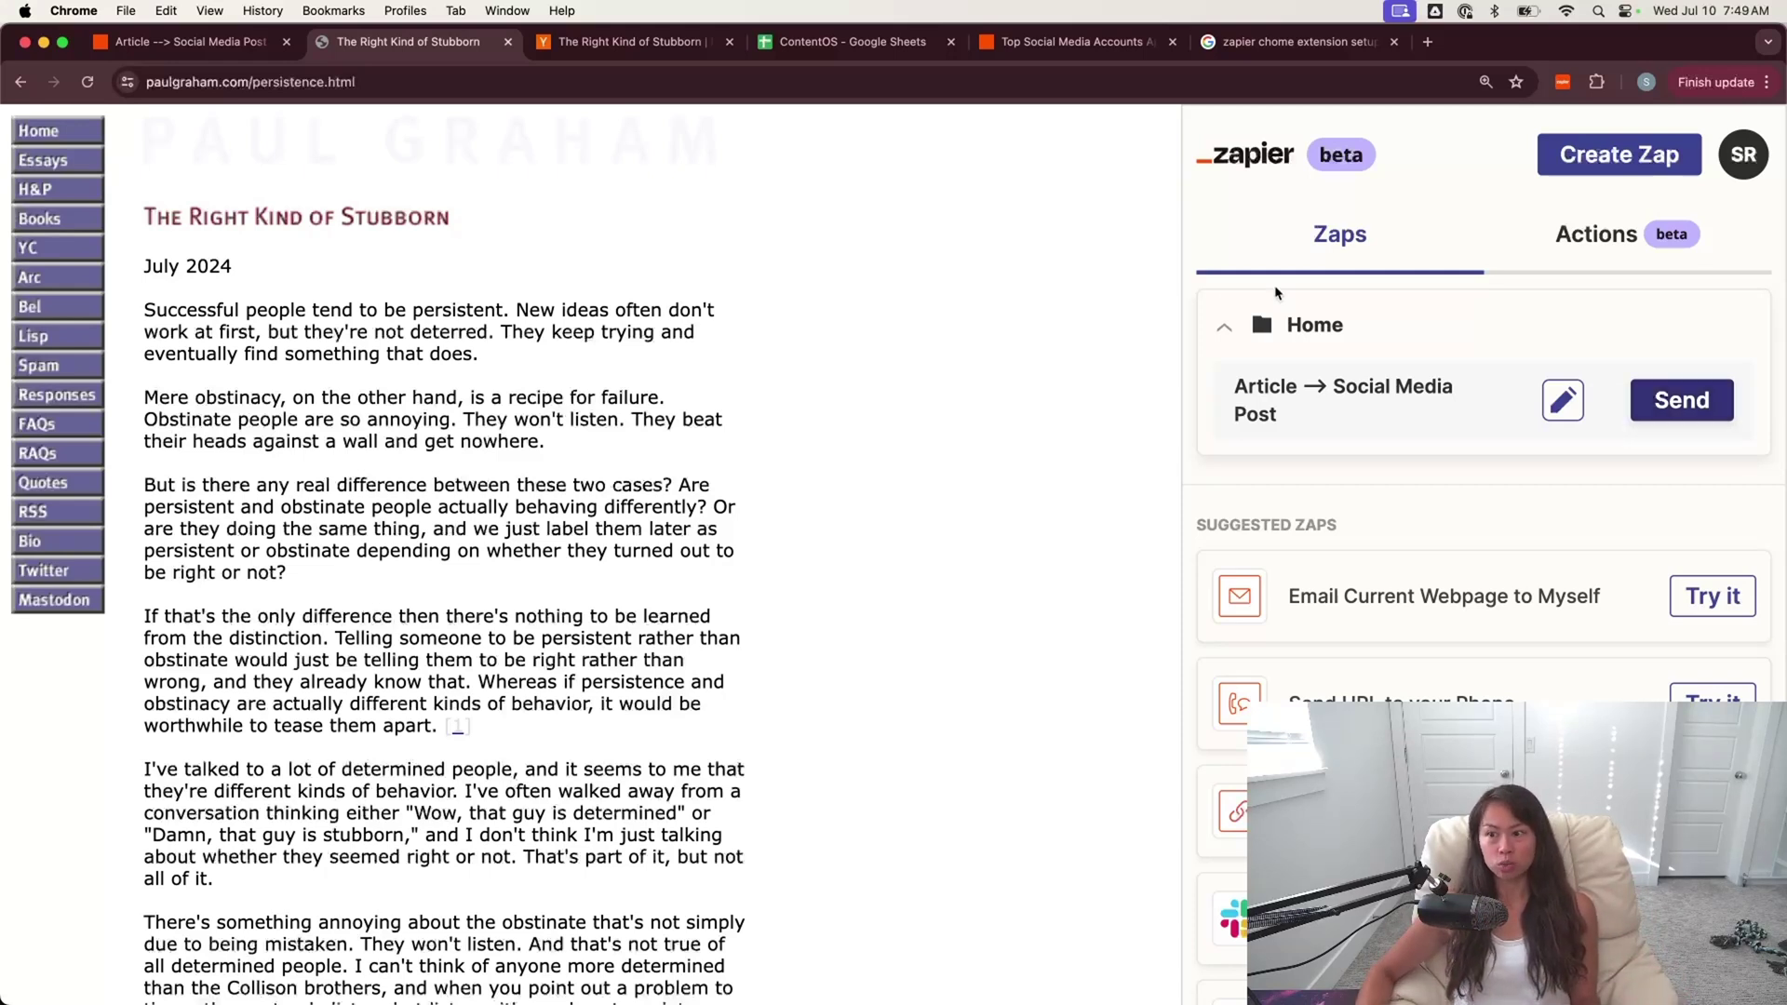
click(843, 42)
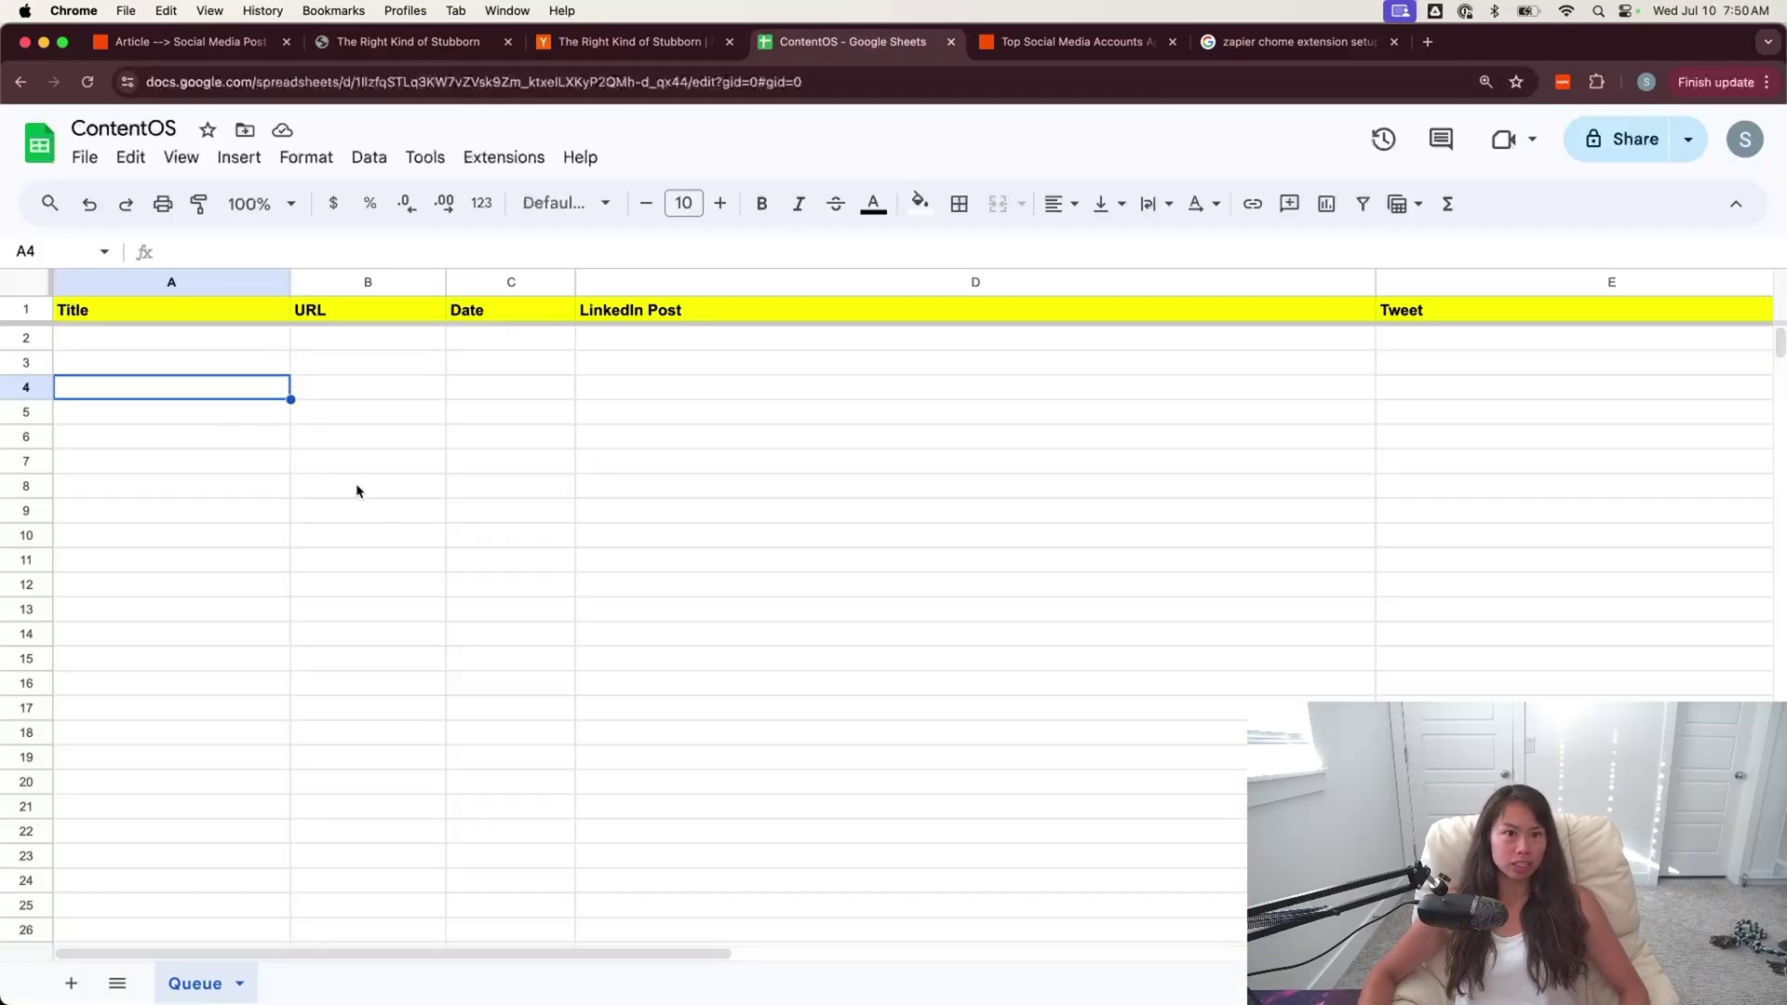
- Select row 2 of the Queue sheet and reset its yellow fill colour
click(476, 521)
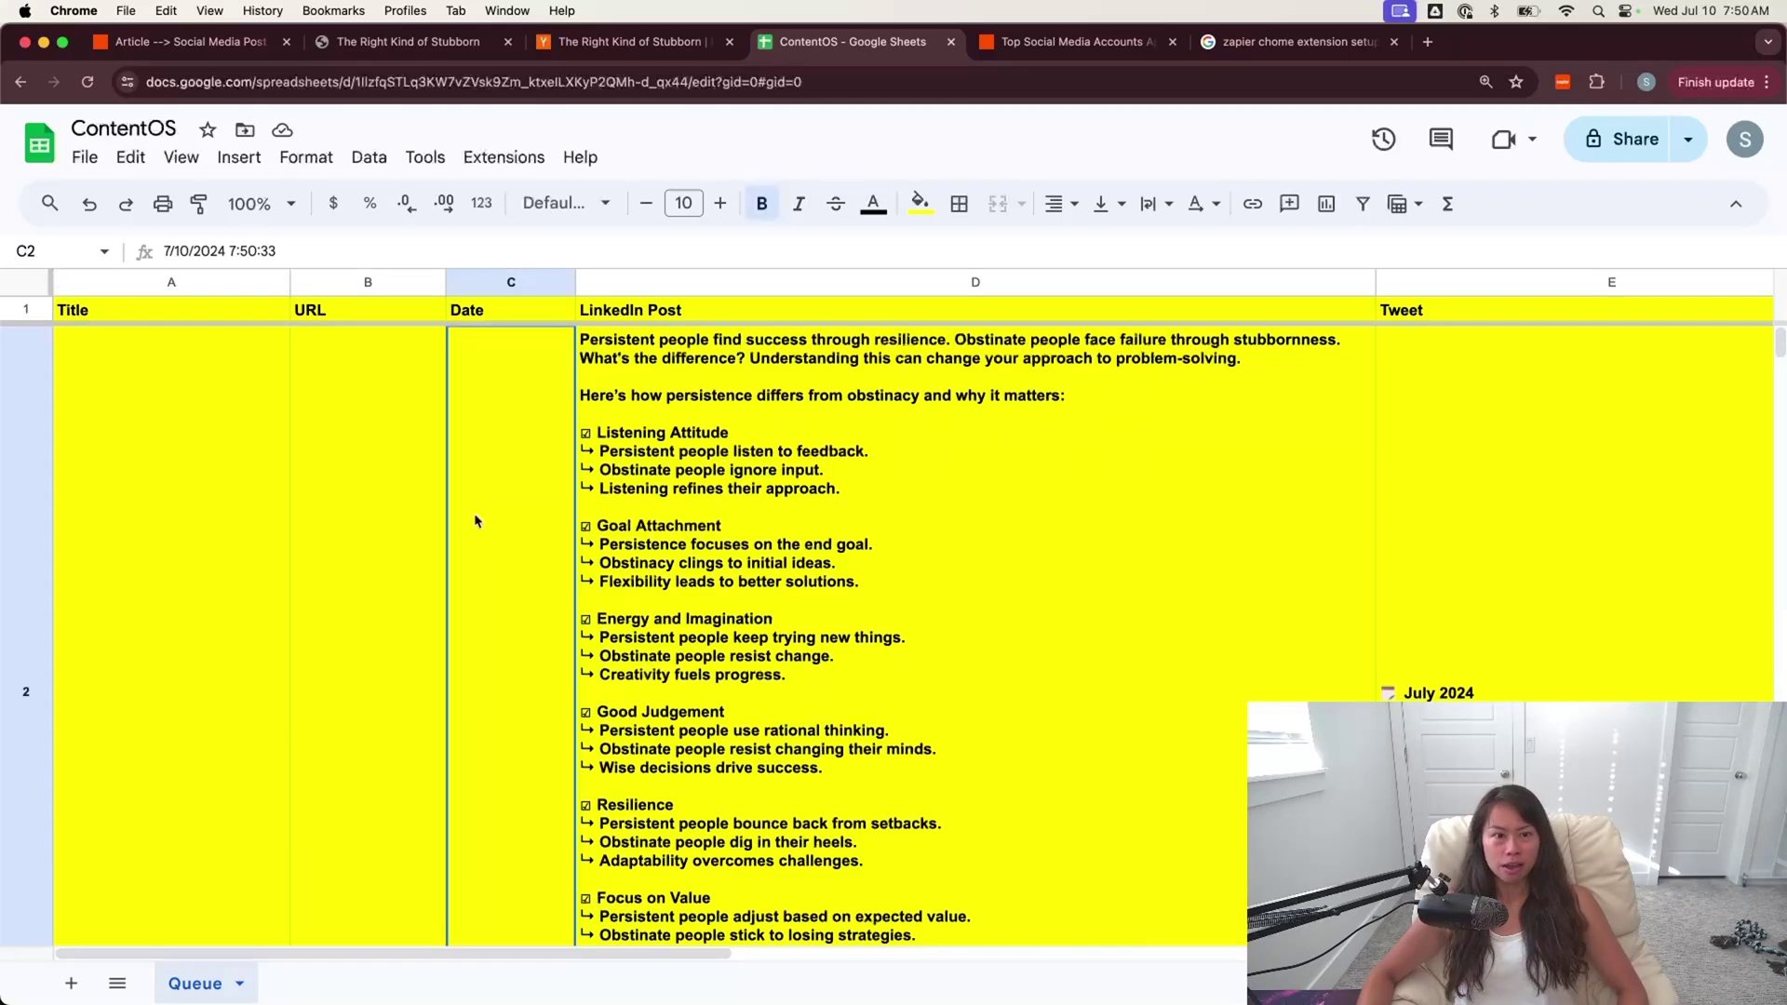
scroll(265, 530, down, 3)
click(264, 531)
key(shift+space)
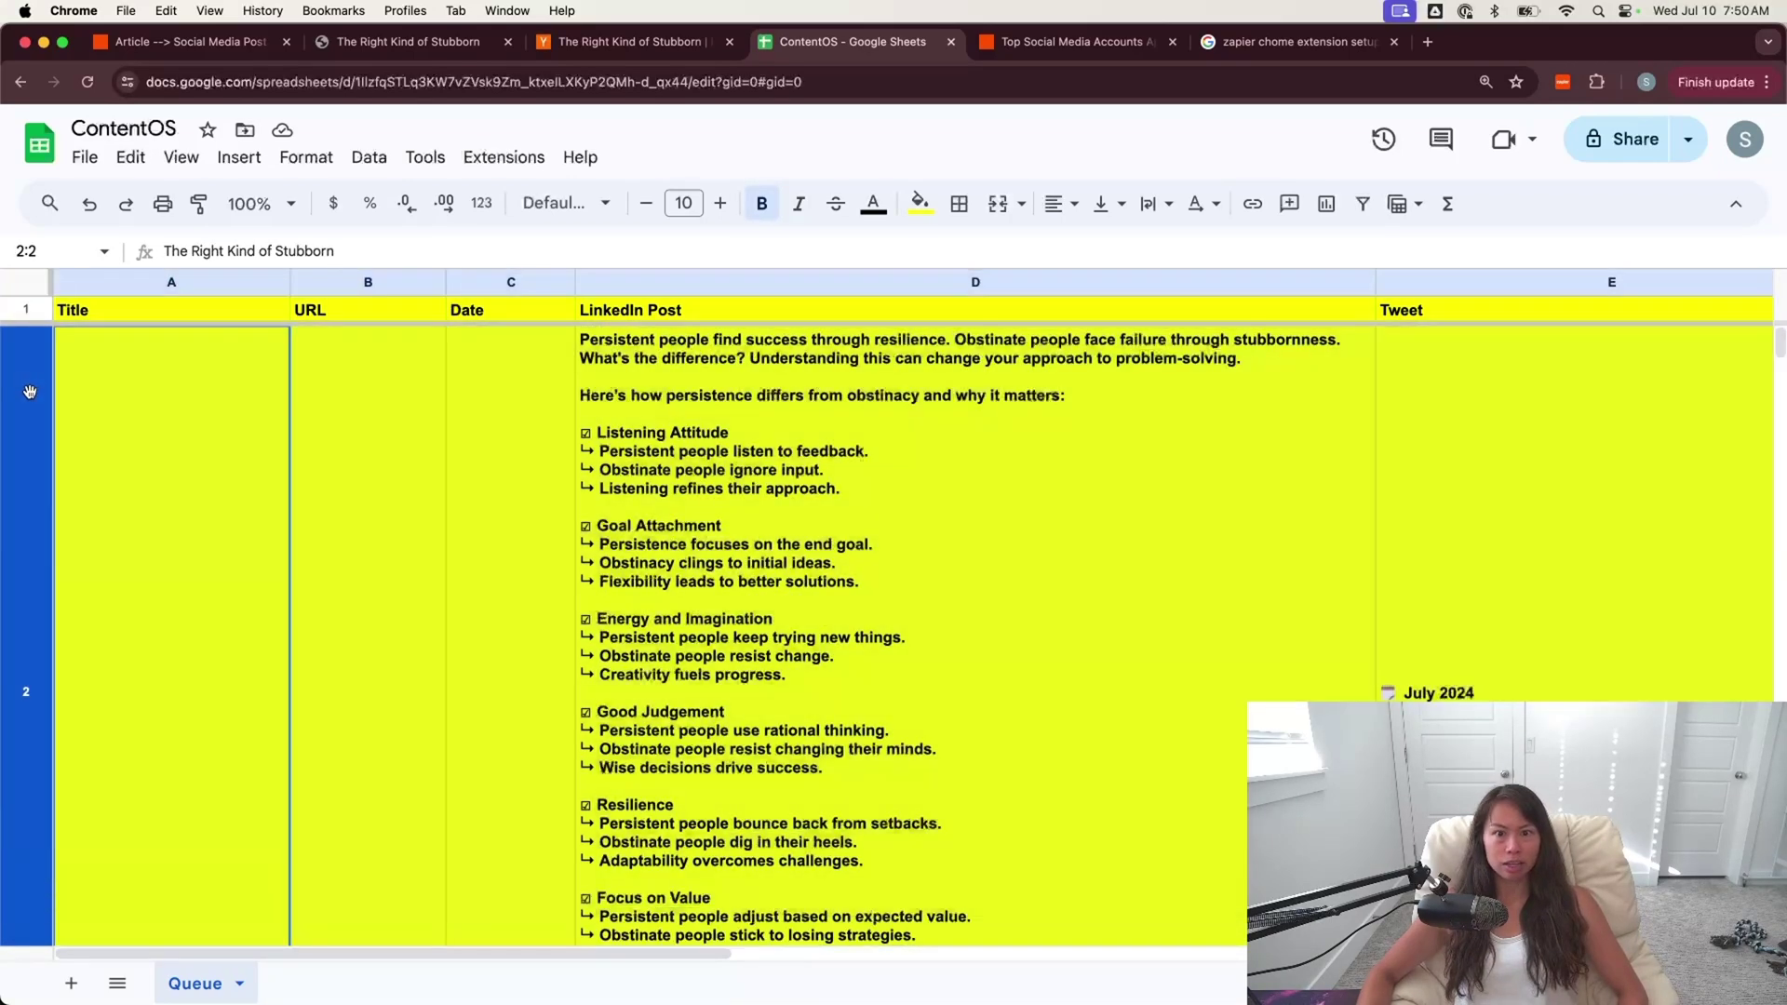
scroll(298, 574, up, 3)
click(919, 203)
click(939, 247)
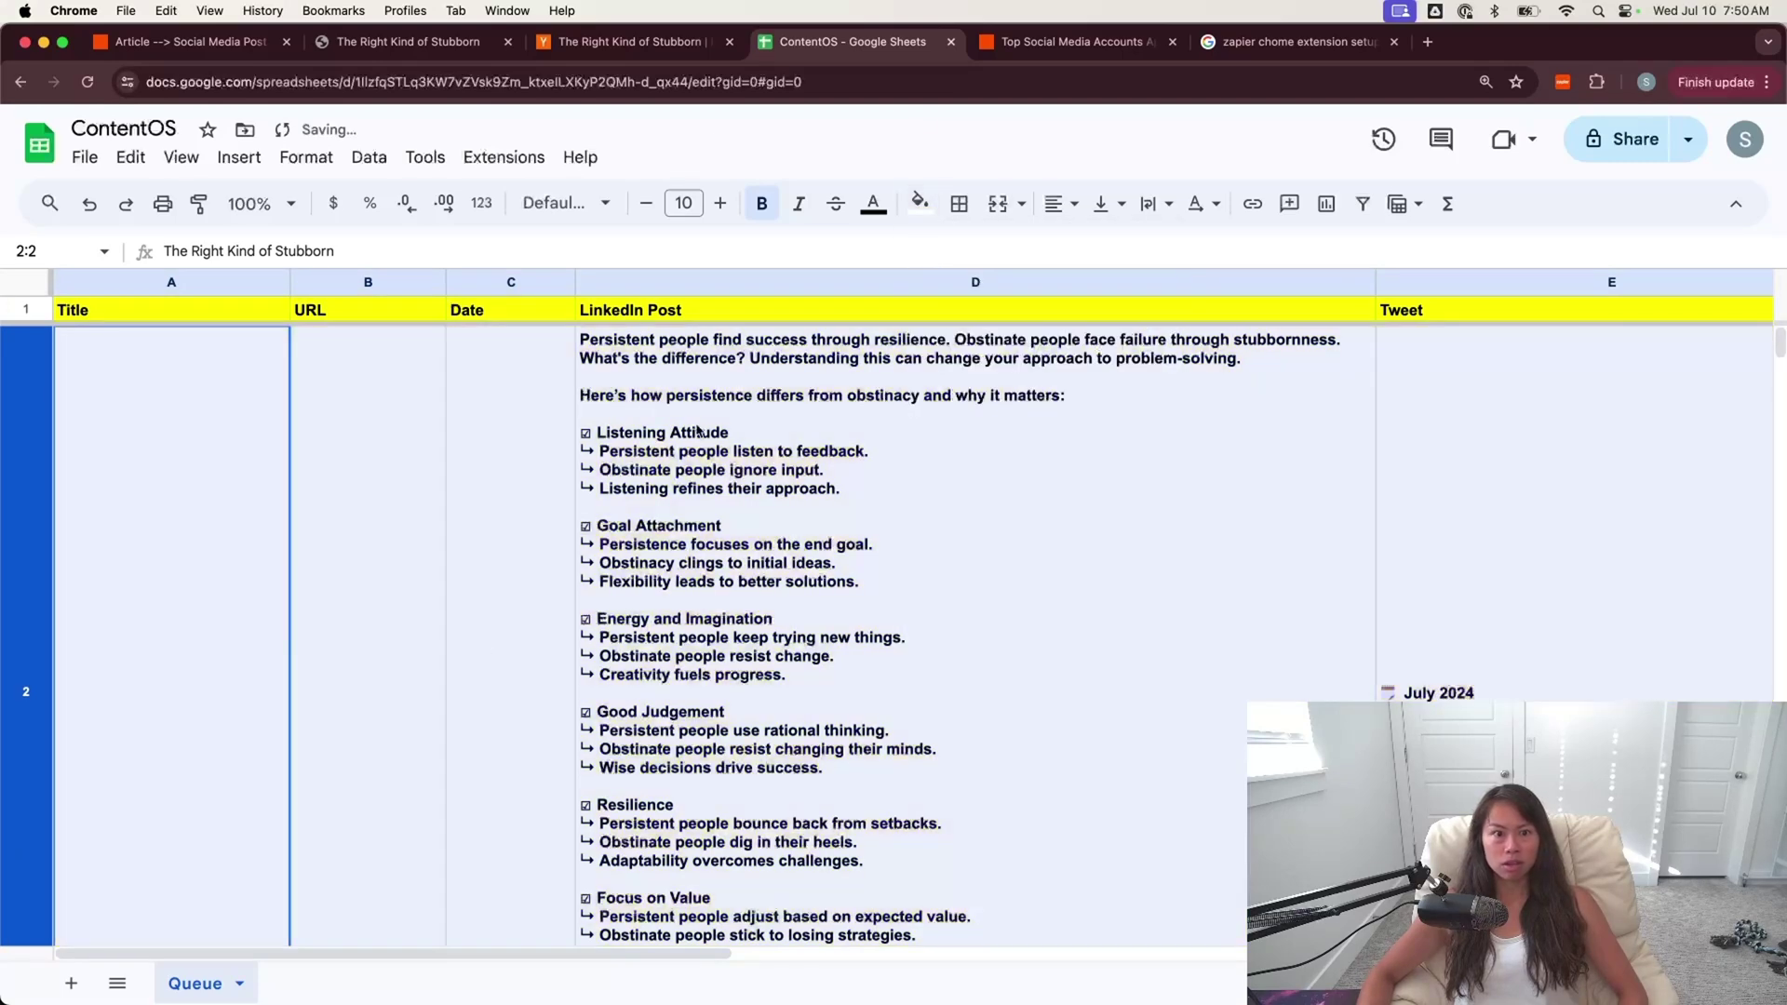
scroll(482, 649, down, 2)
click(259, 626)
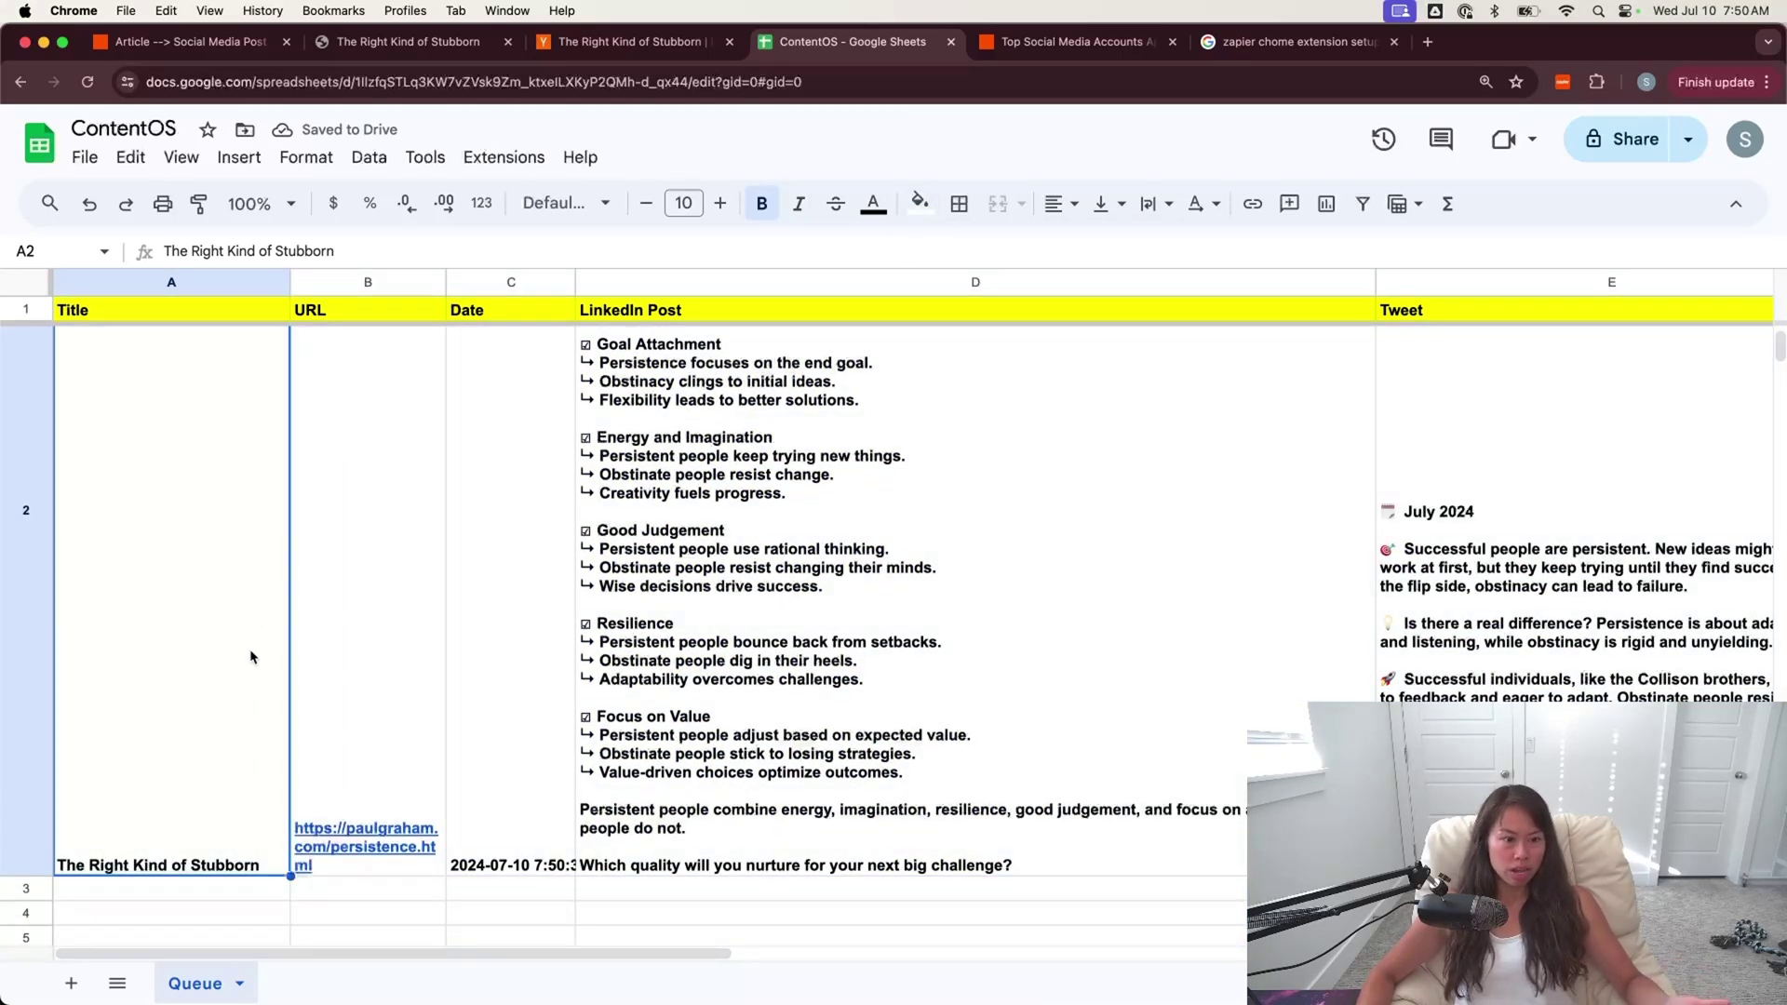
- Inspect the URL, timestamp, LinkedIn post and tweet in B2–E2, then return to the essay
click(427, 491)
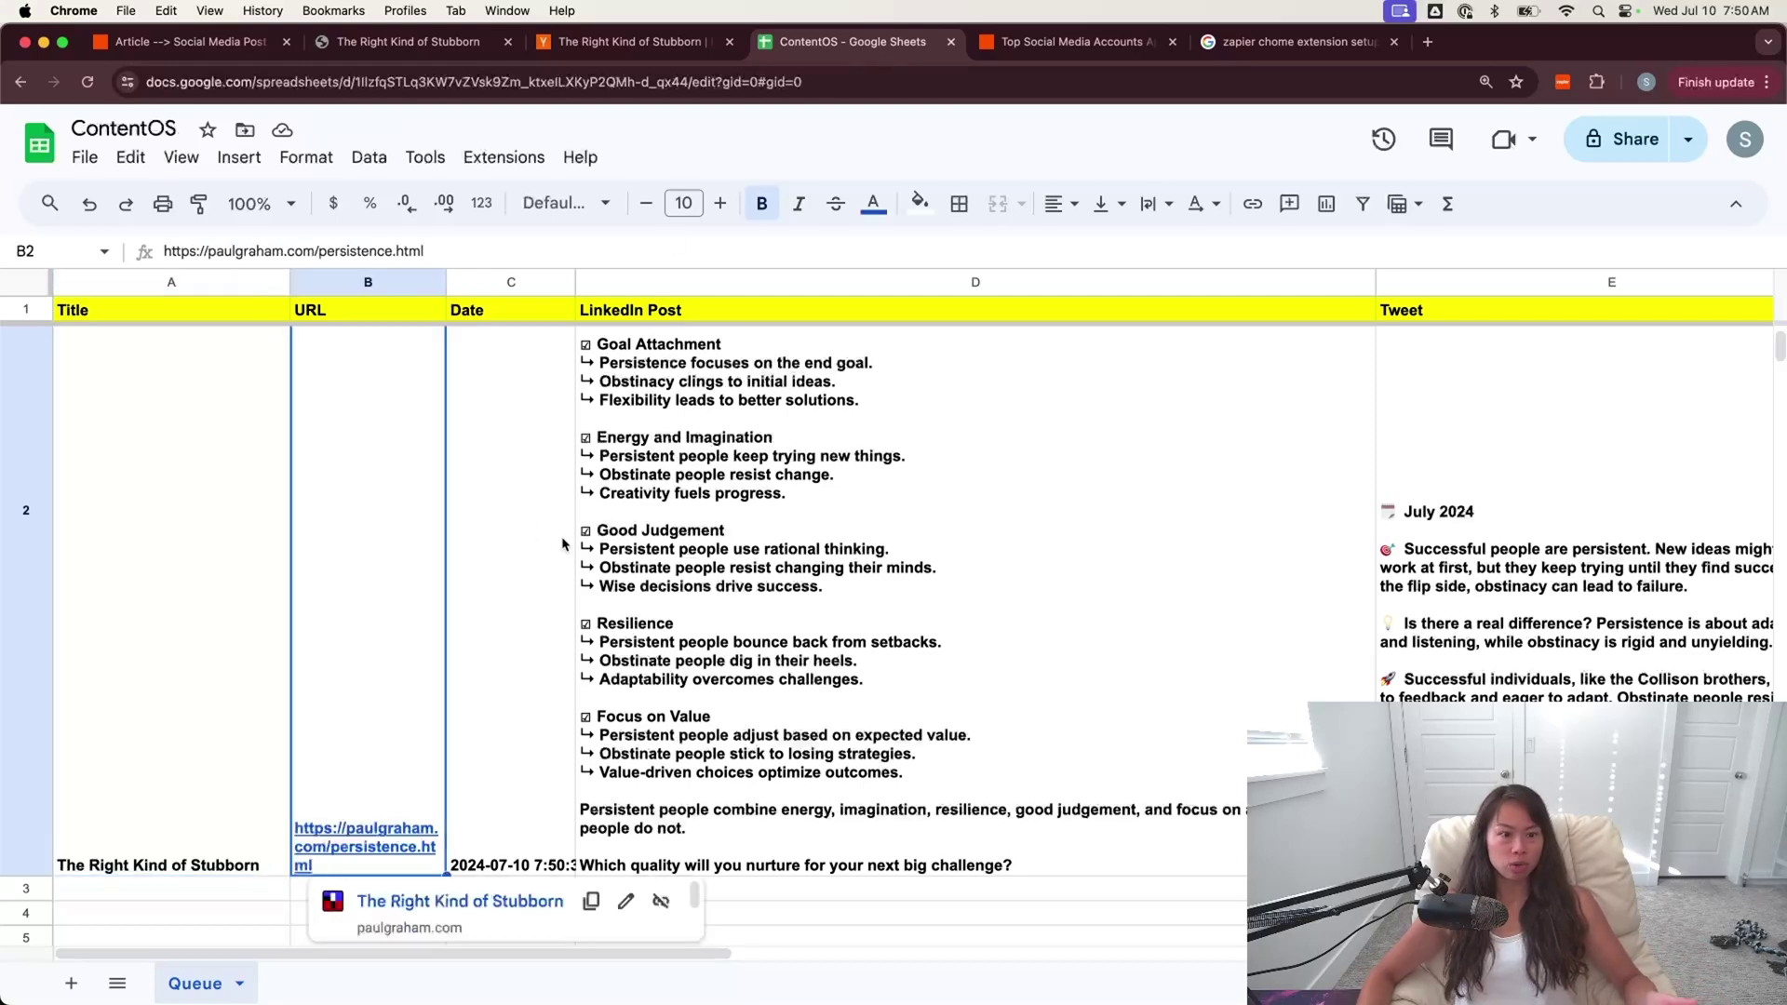
click(538, 563)
click(721, 566)
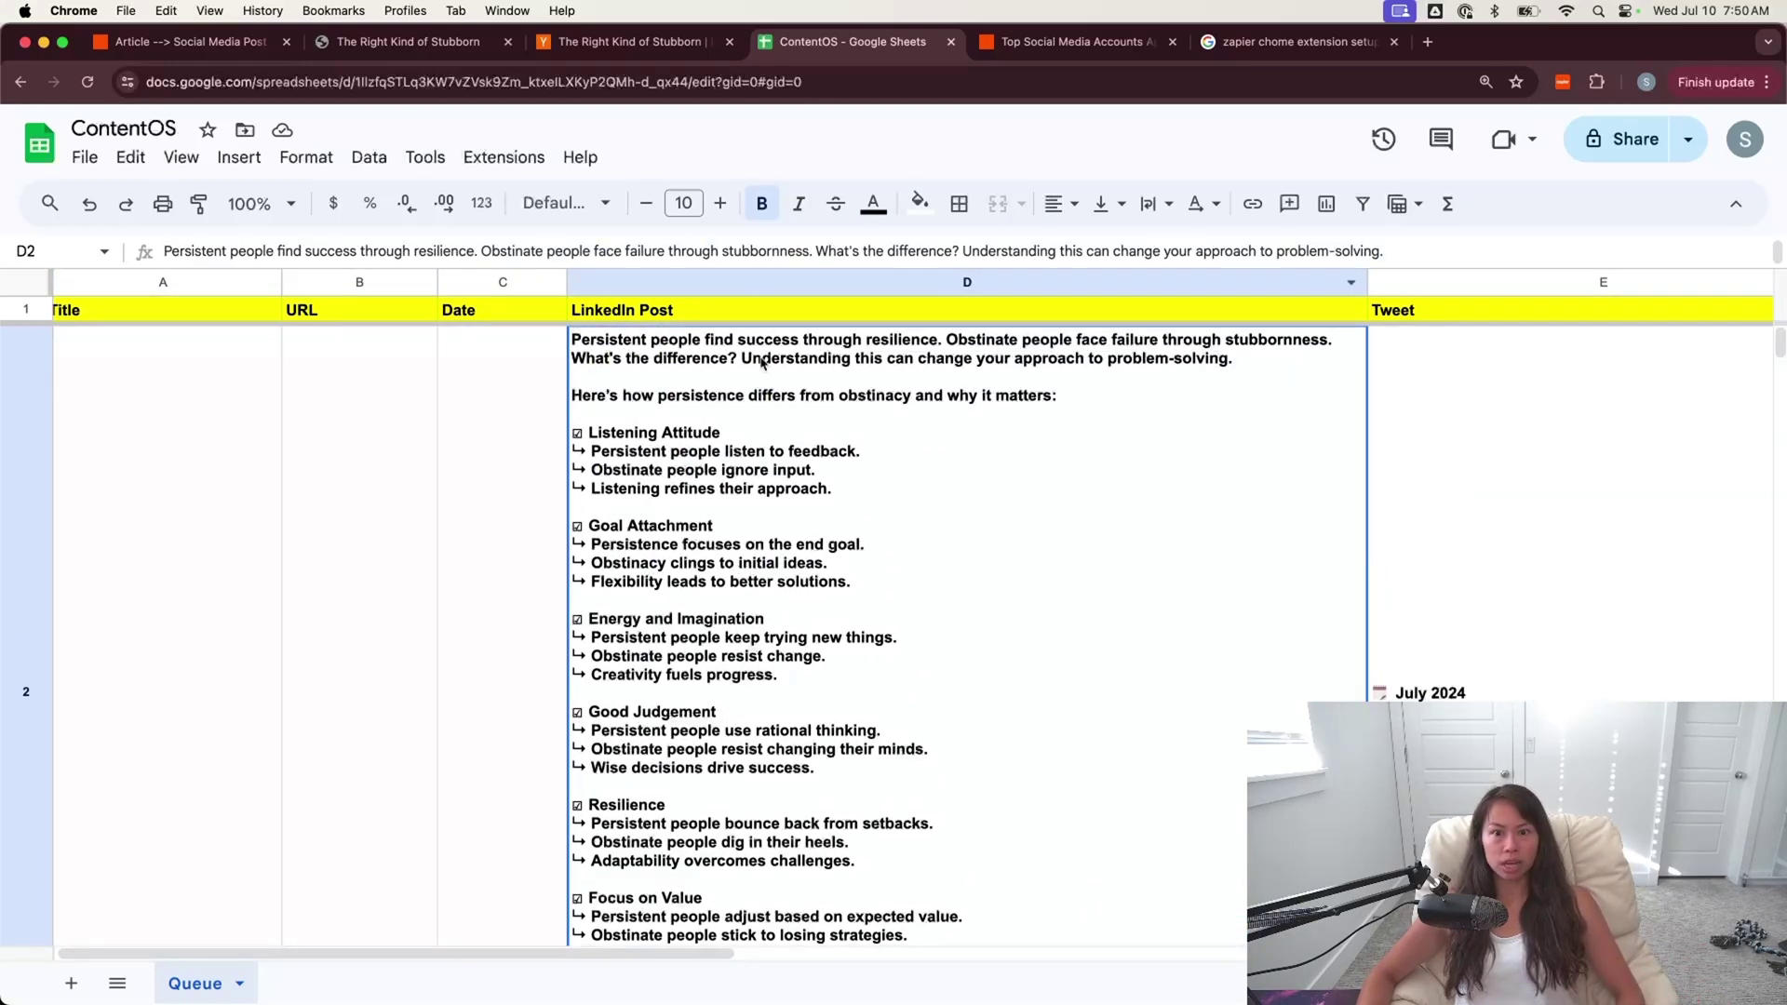
scroll(784, 400, right, 1)
scroll(707, 381, down, 1)
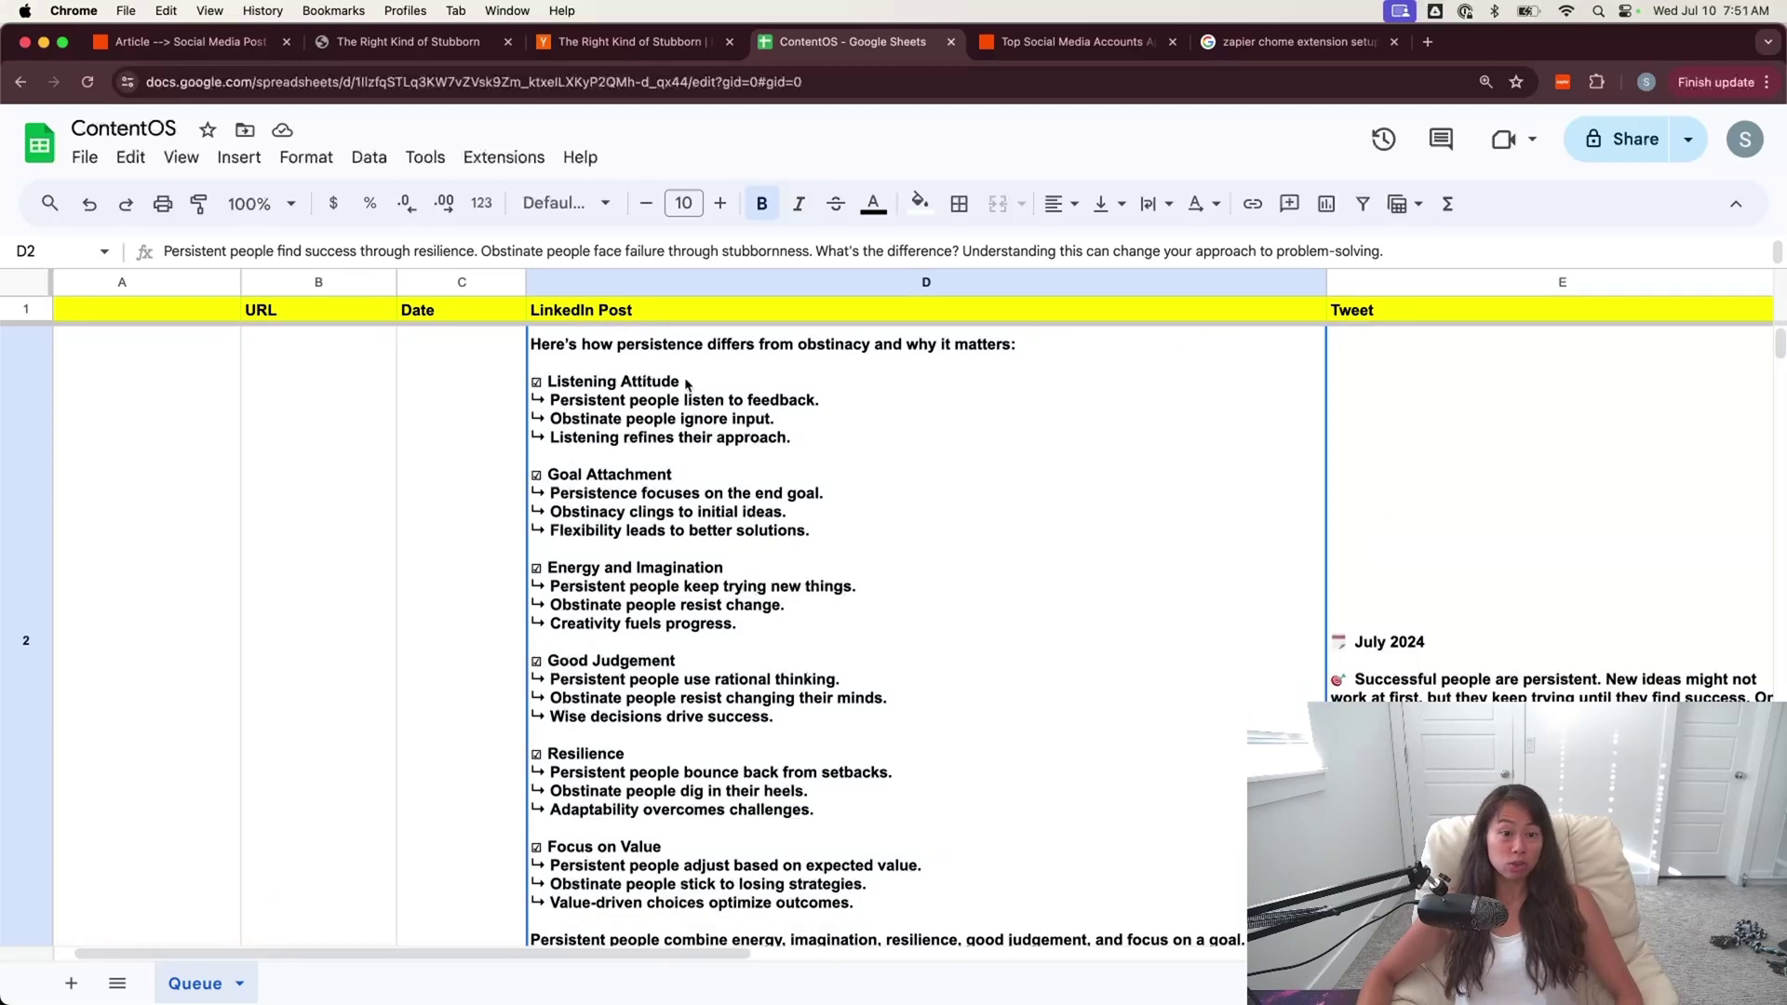
scroll(757, 838, down, 1)
scroll(756, 838, left, 1)
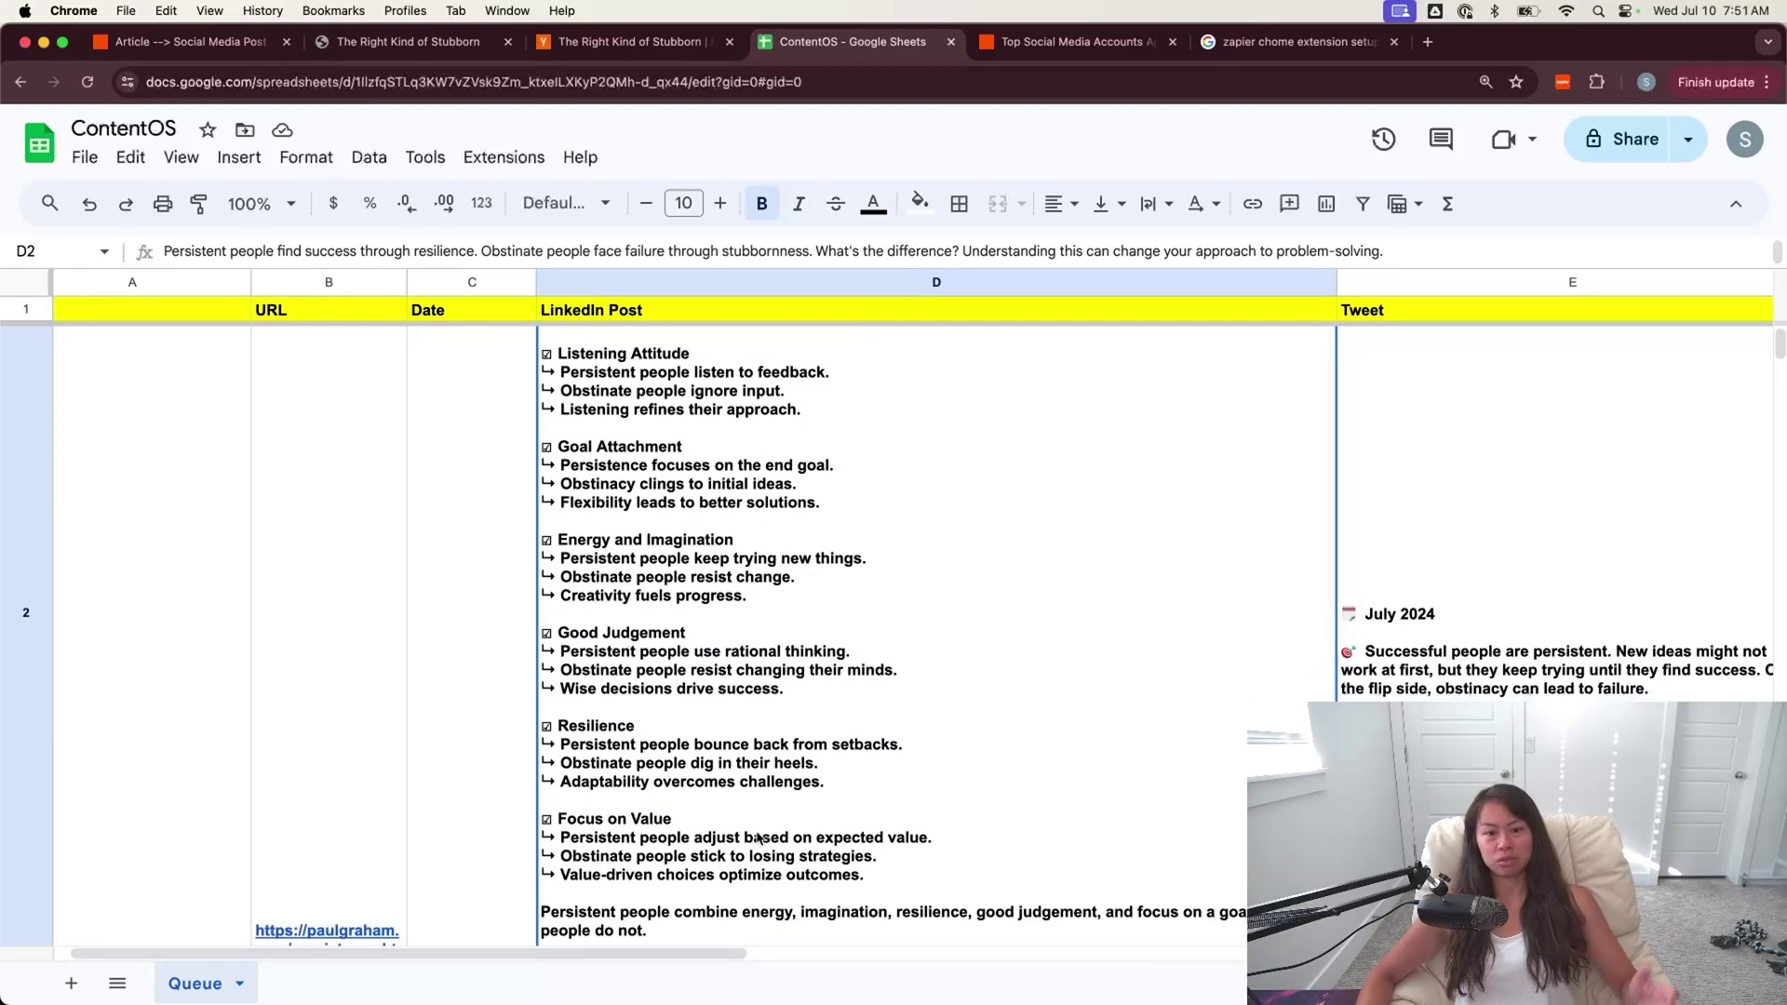
scroll(851, 651, right, 3)
scroll(851, 651, down, 1)
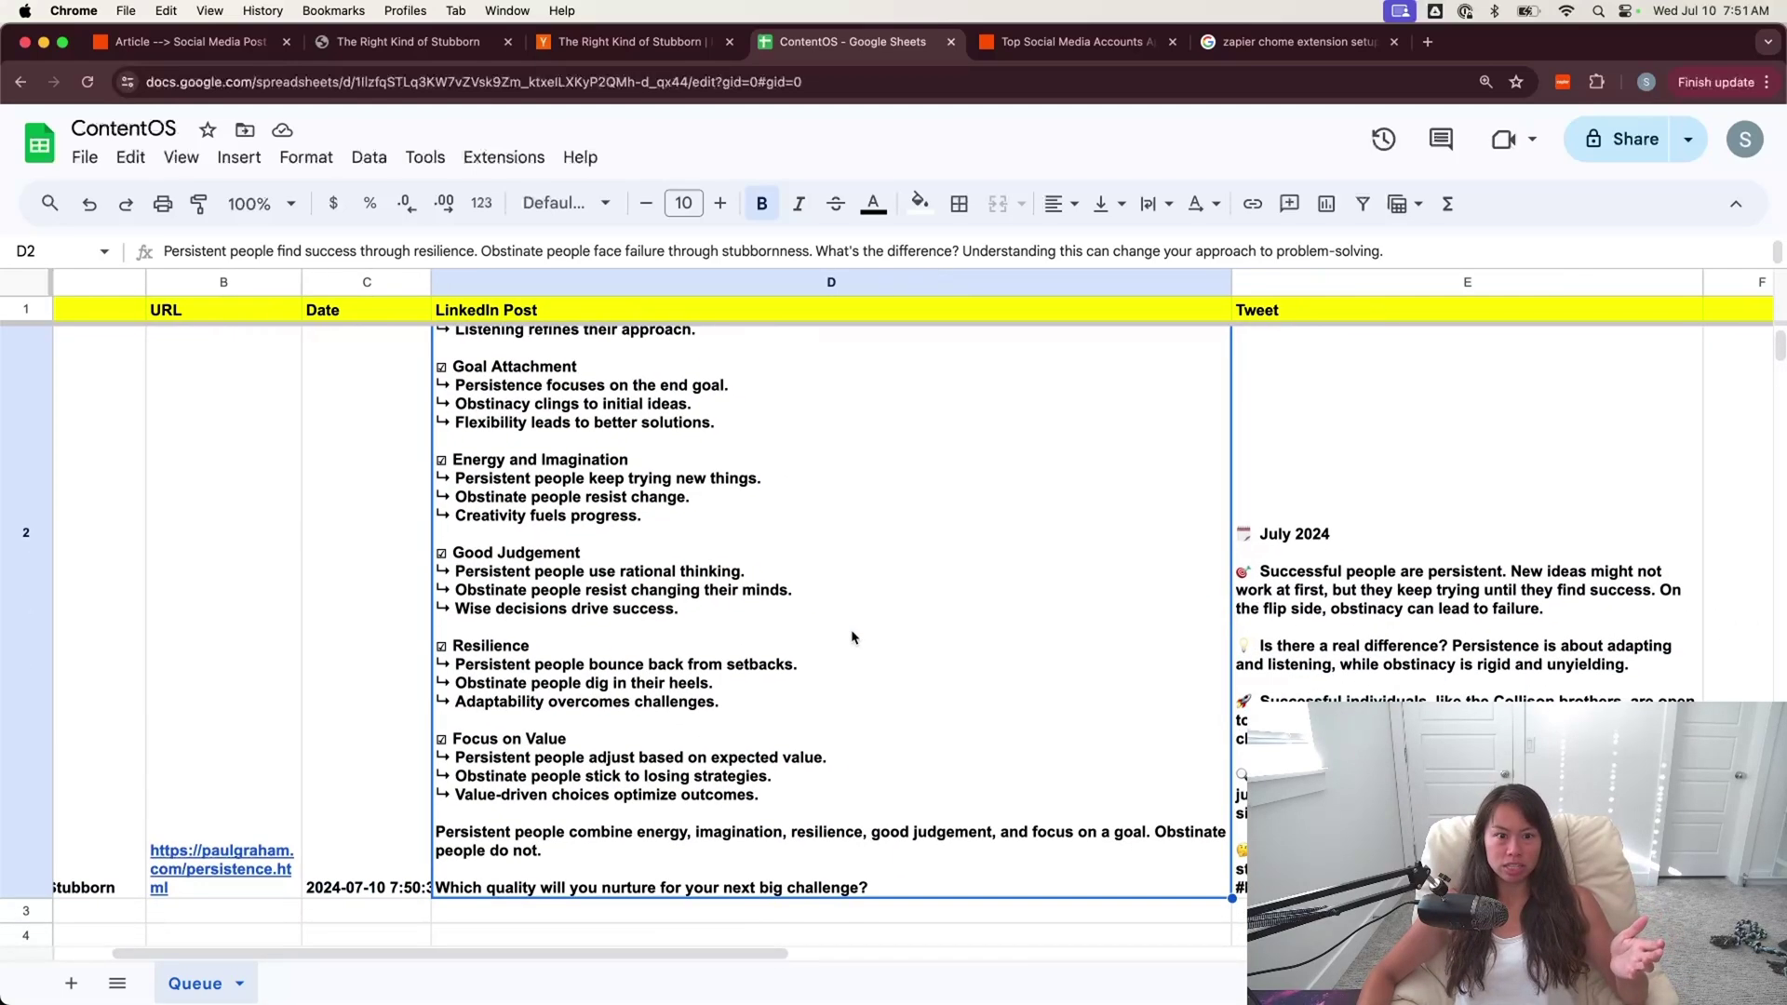
scroll(852, 638, up, 3)
scroll(852, 637, right, 1)
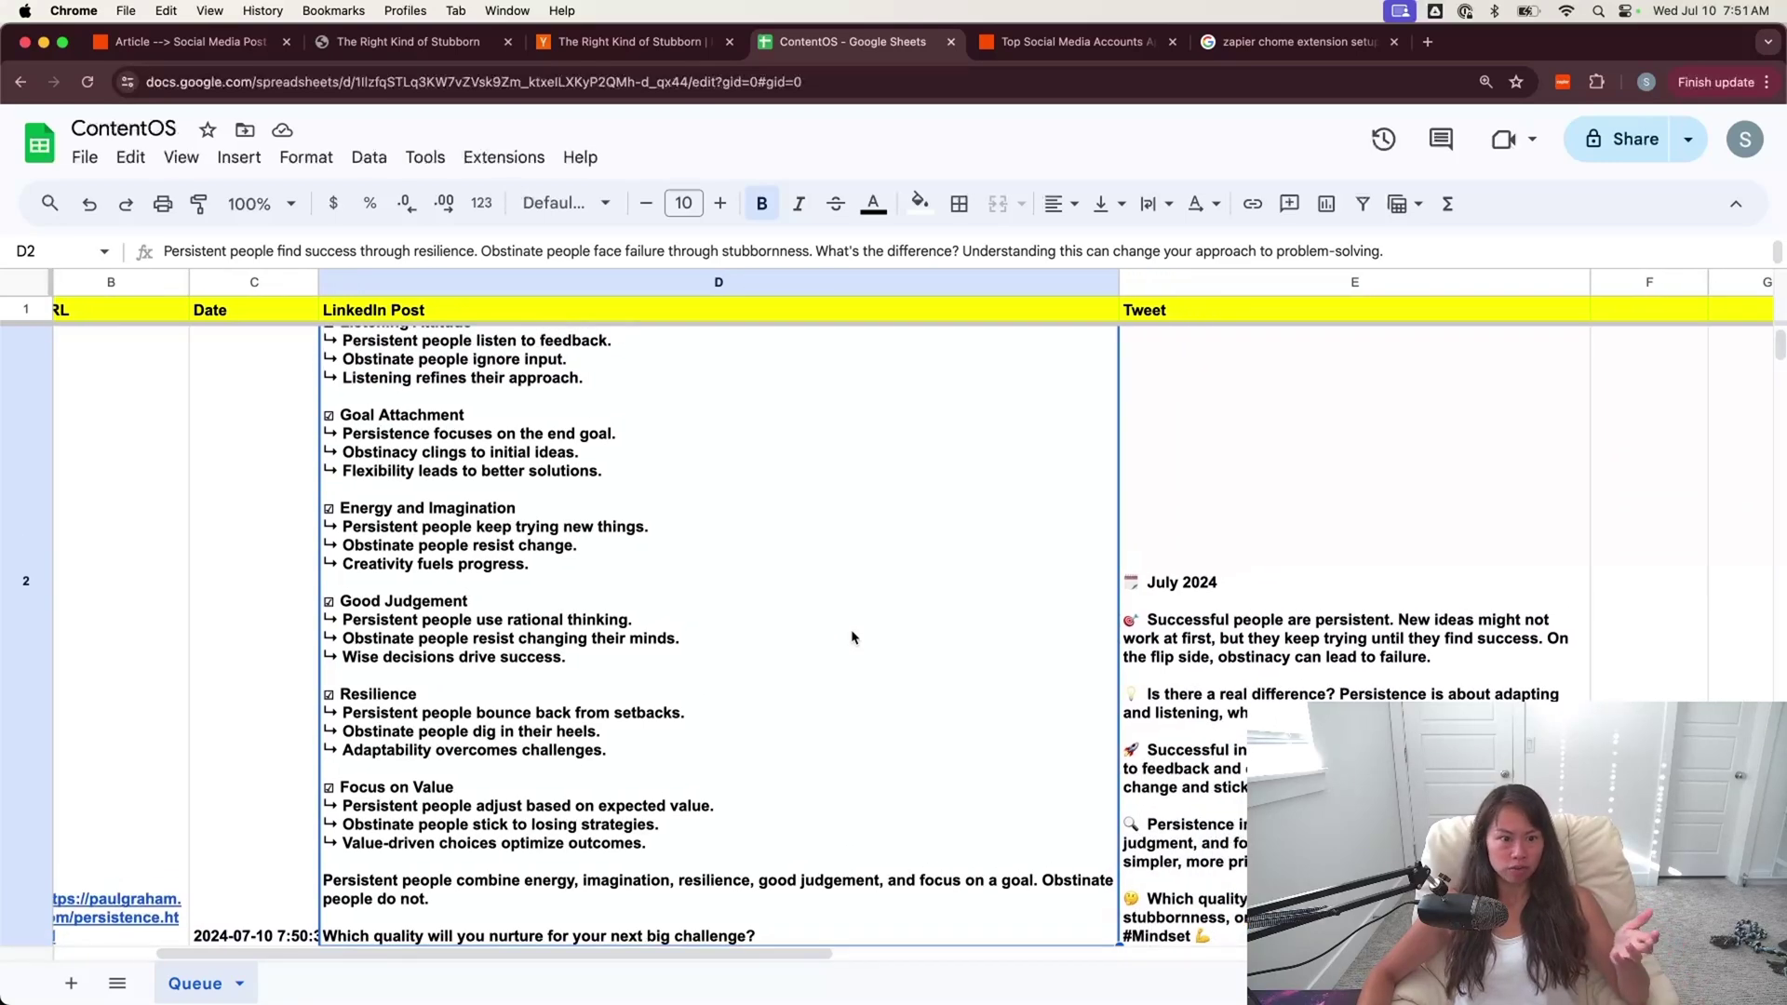
scroll(830, 742, down, 1)
scroll(830, 742, right, 2)
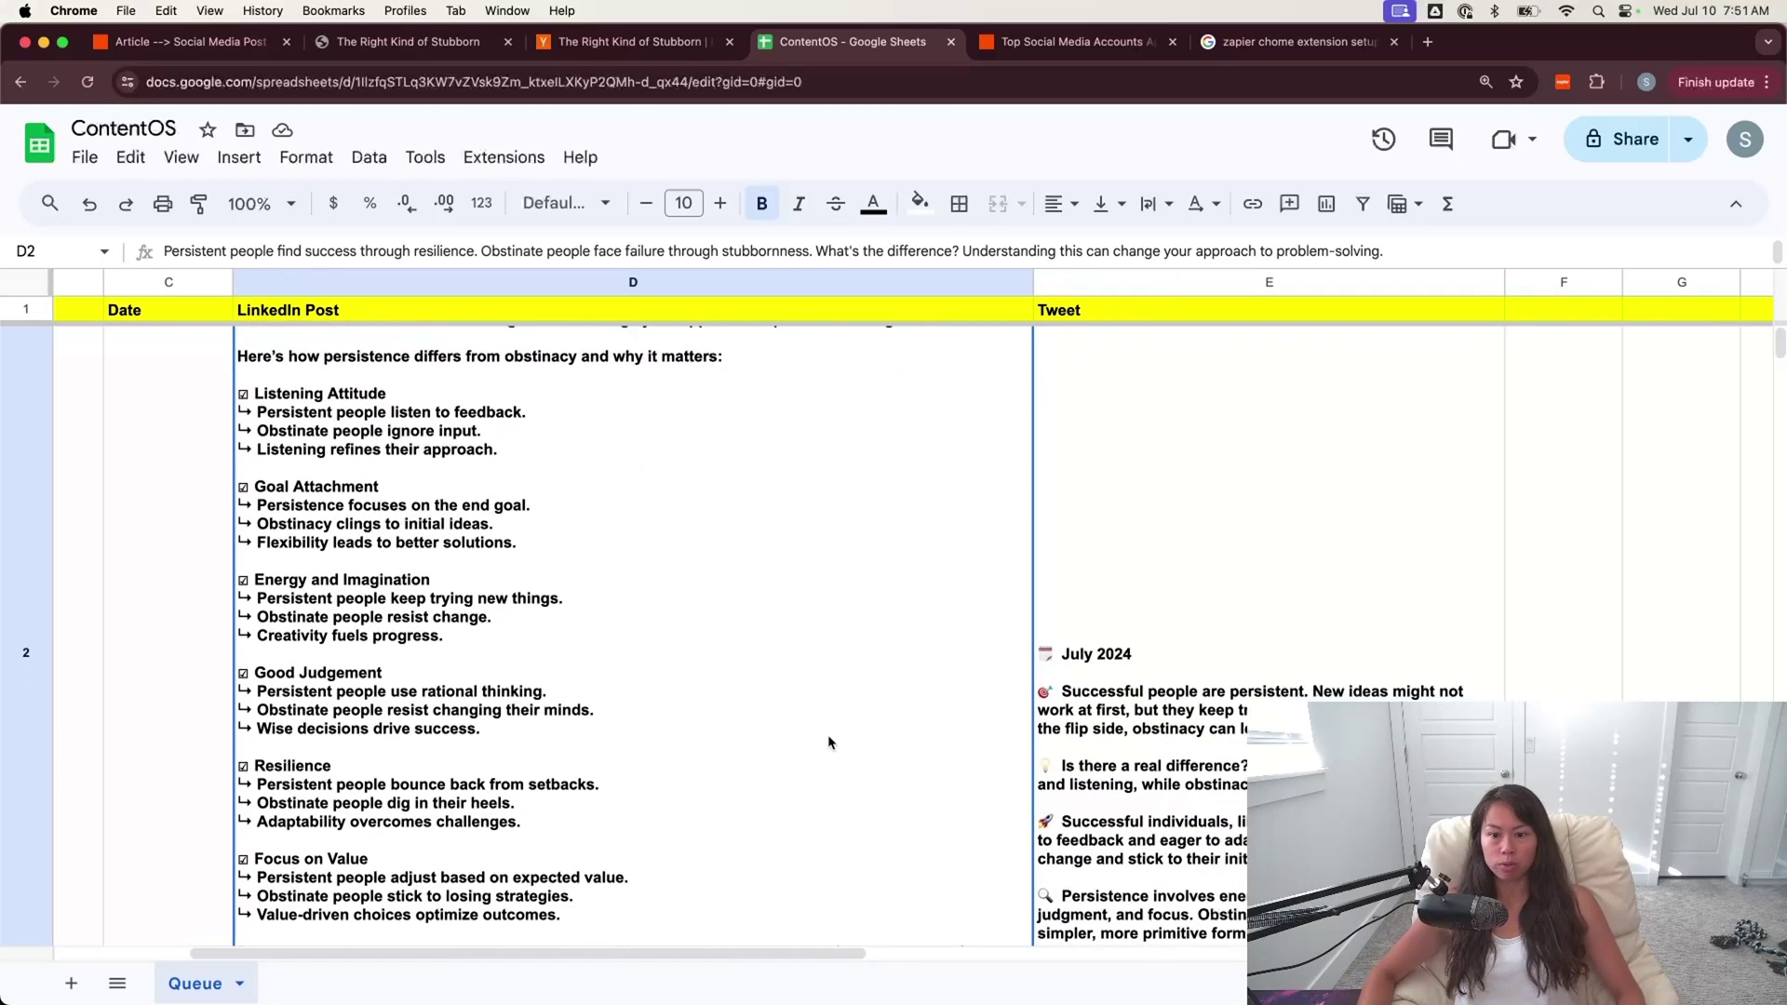
key(Right)
scroll(830, 678, down, 1)
scroll(830, 676, left, 4)
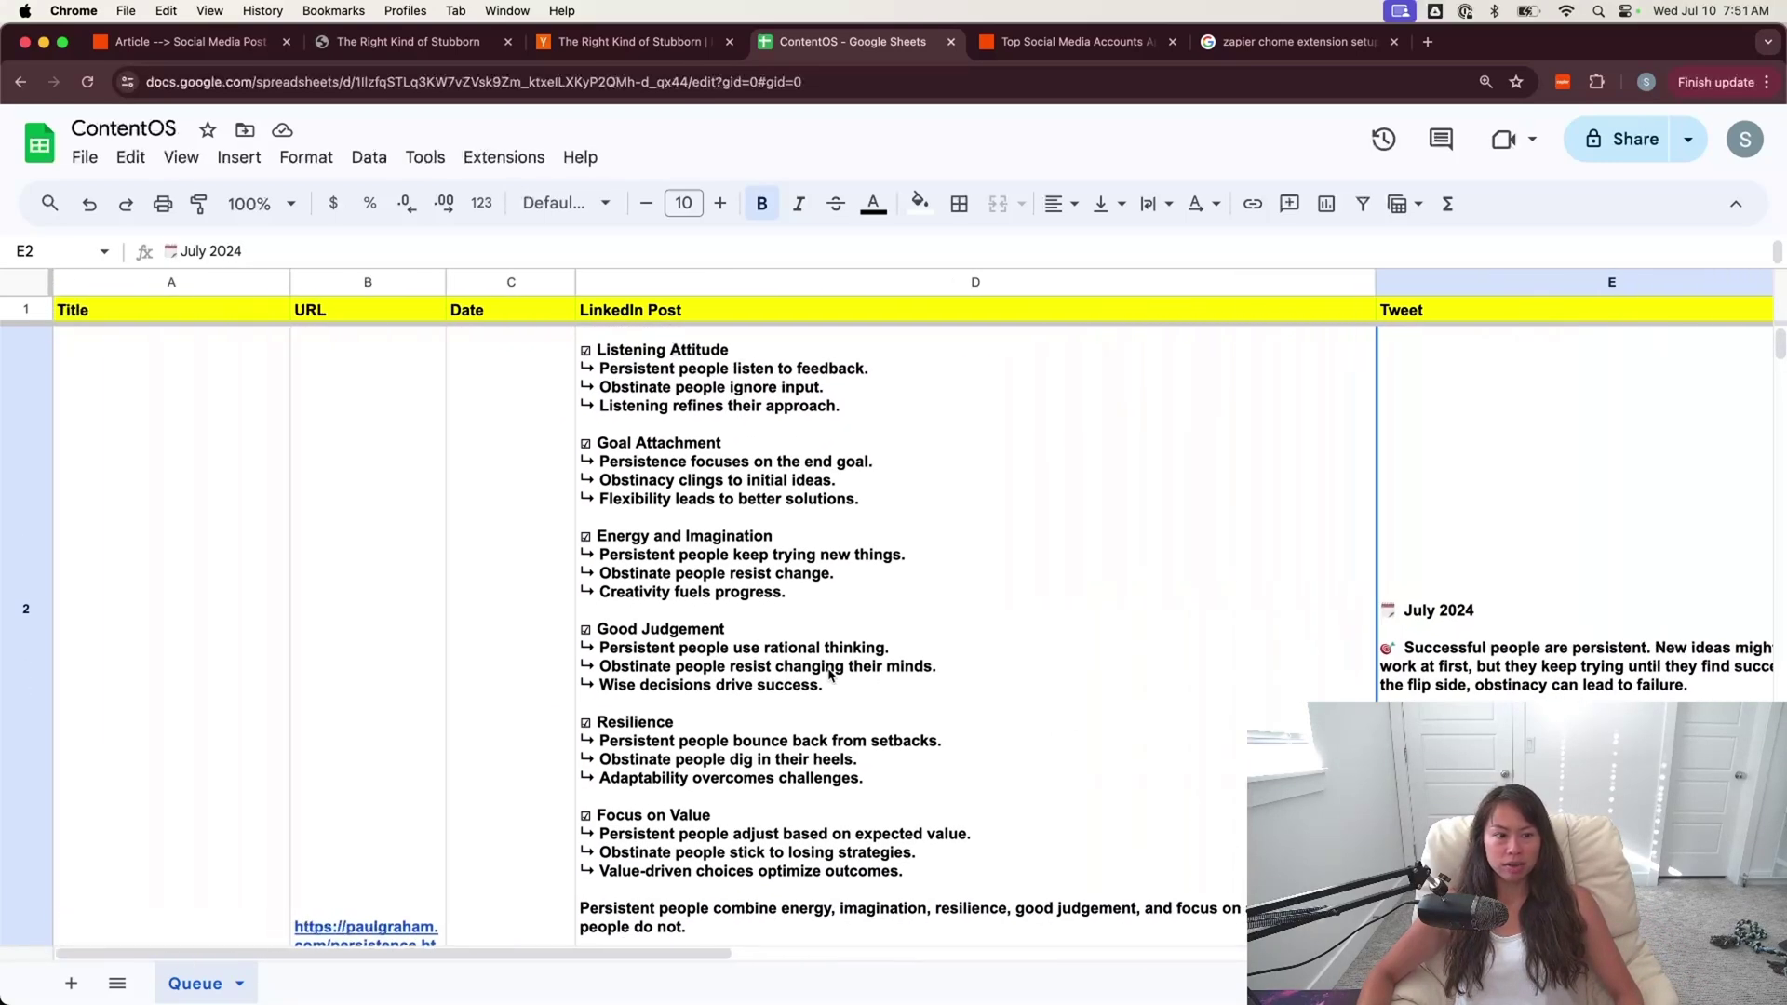
key(super+2)
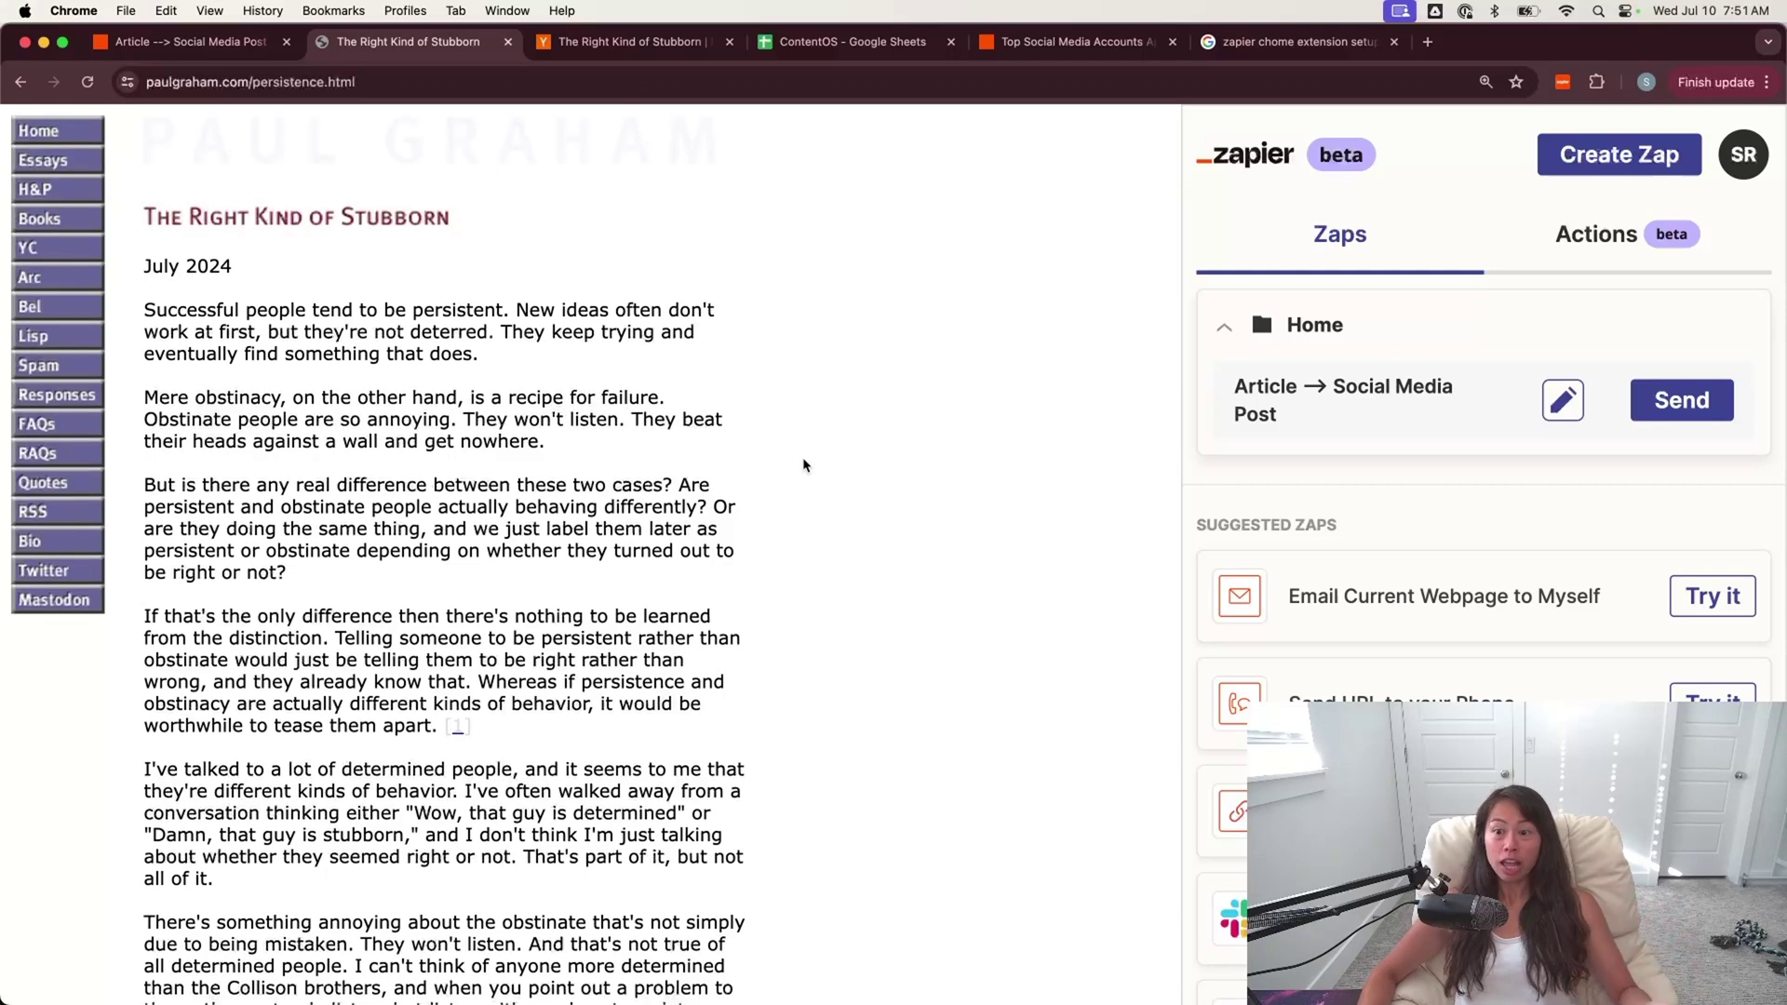
- Reload the Zapier panel and check row 2's LinkedIn post in D2 and URL in B2 in ContentOS
click(1563, 82)
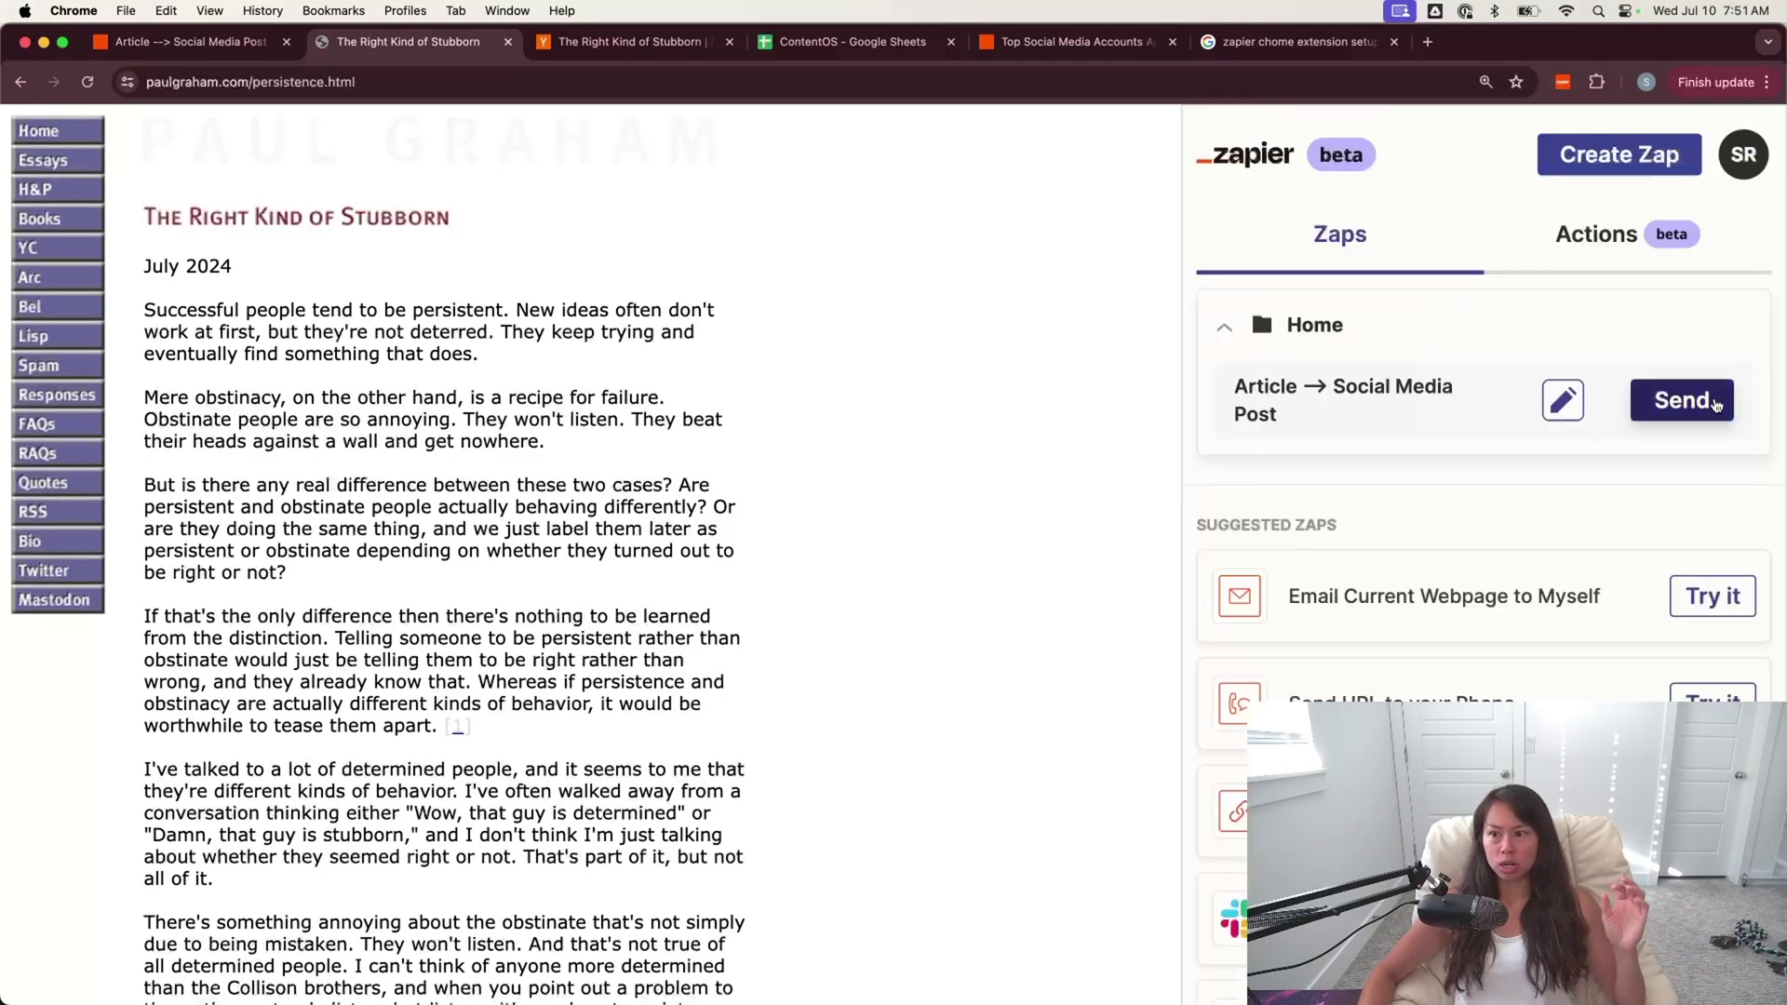
click(852, 42)
click(597, 651)
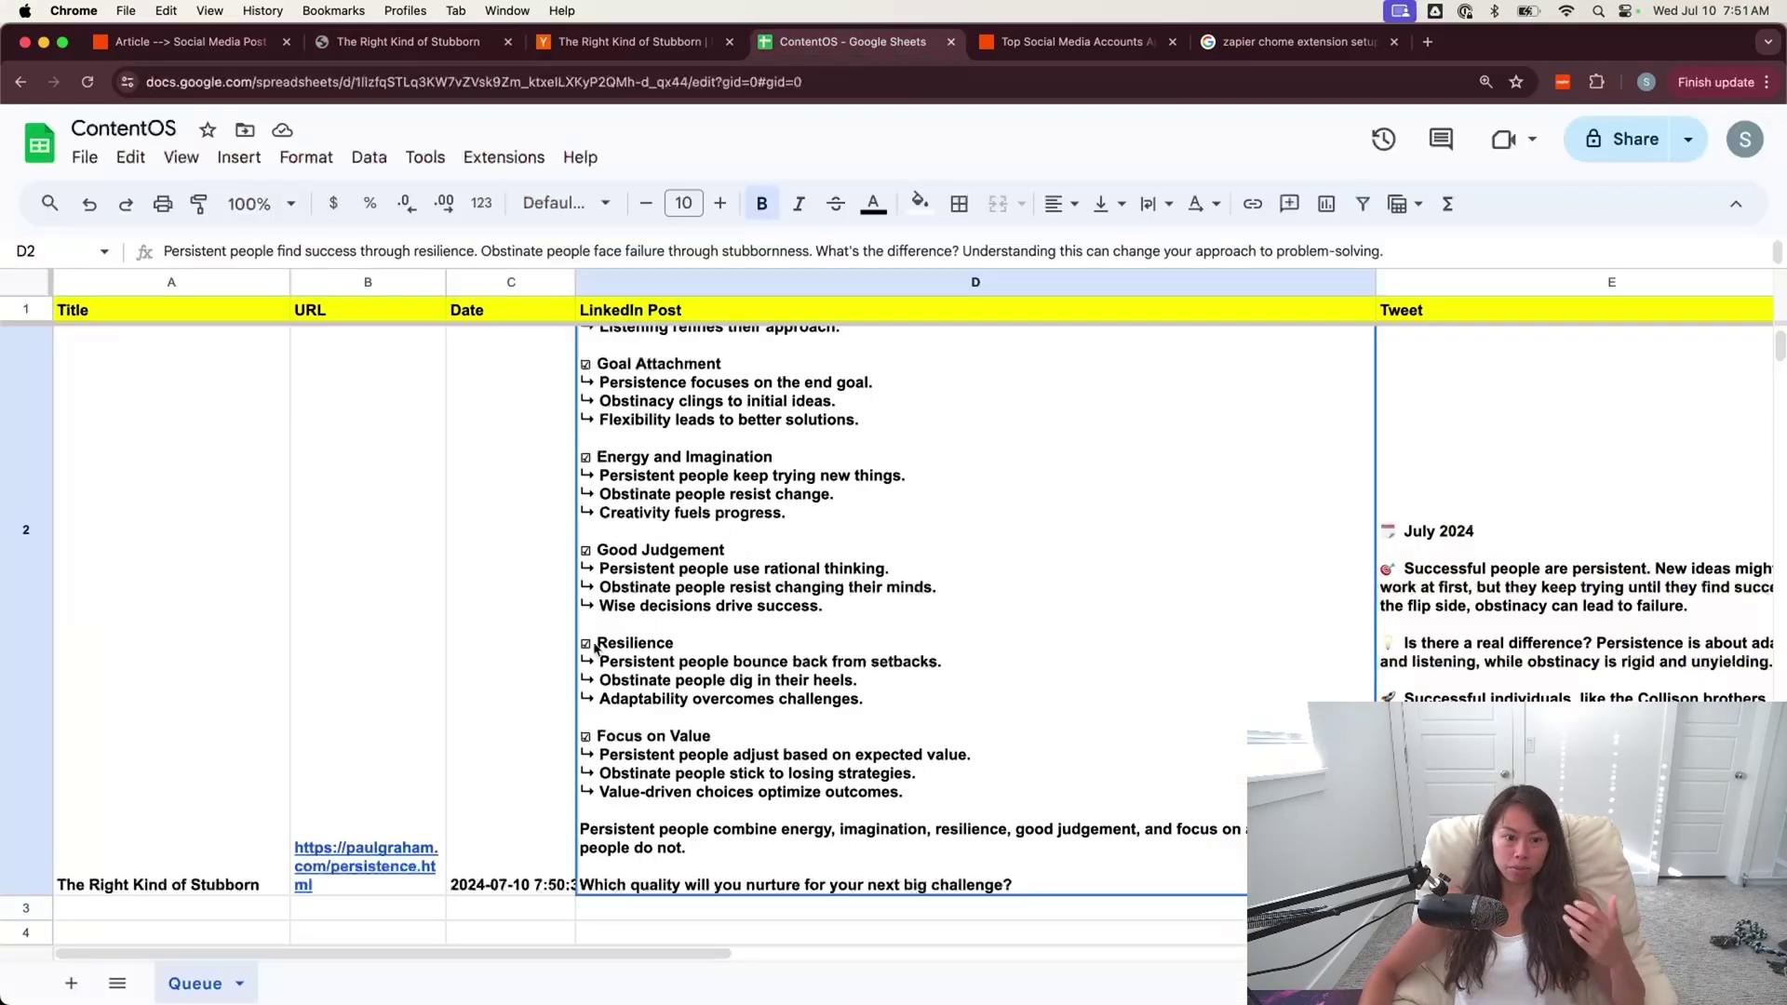
scroll(691, 722, down, 3)
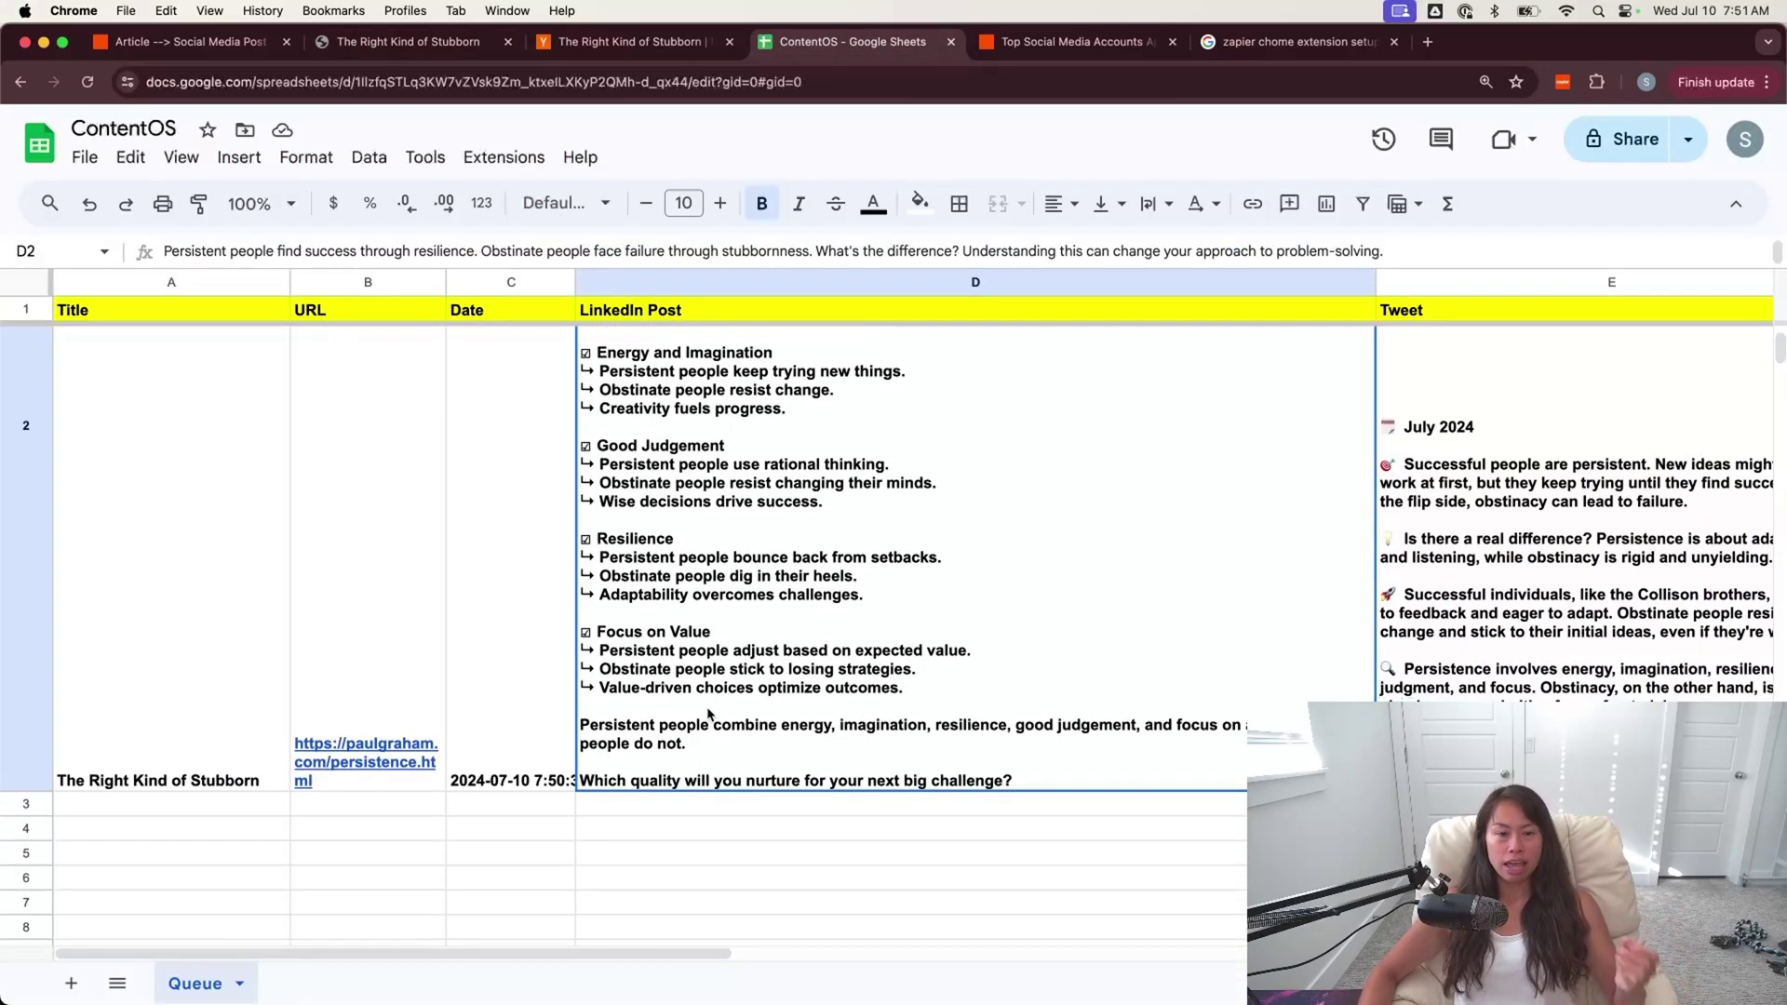
scroll(861, 745, up, 3)
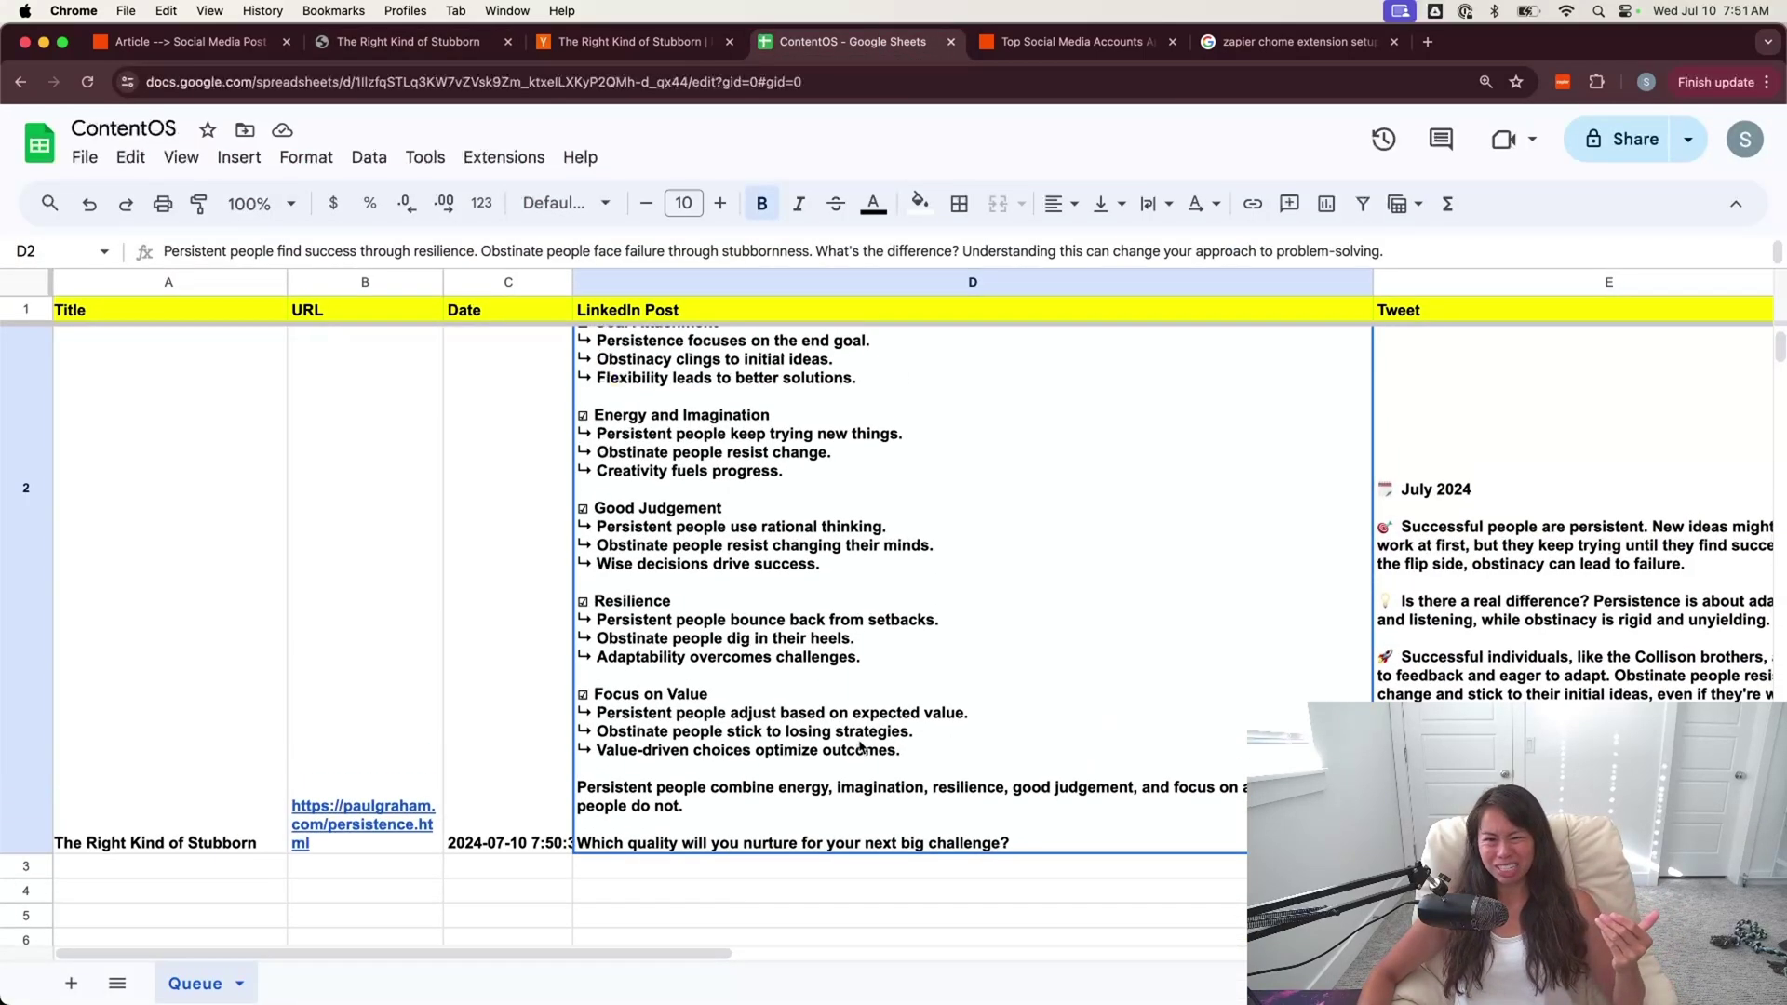
scroll(861, 745, up, 1)
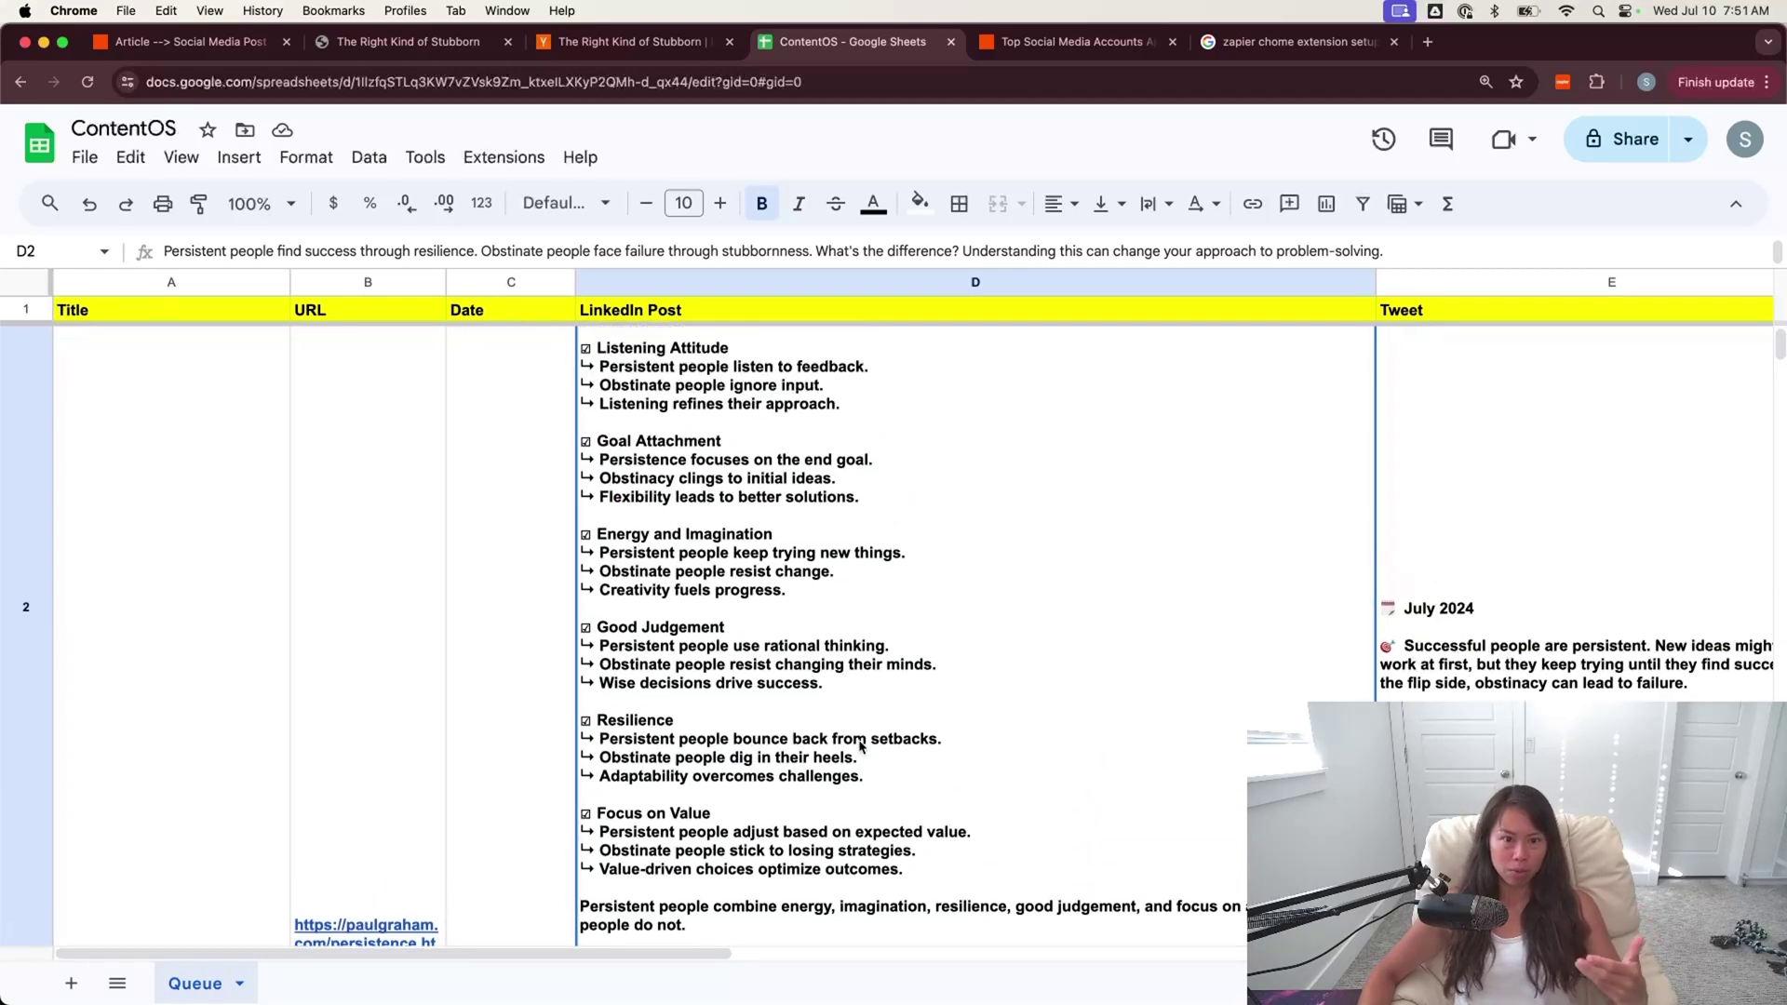
scroll(861, 745, down, 1)
scroll(861, 745, down, 1)
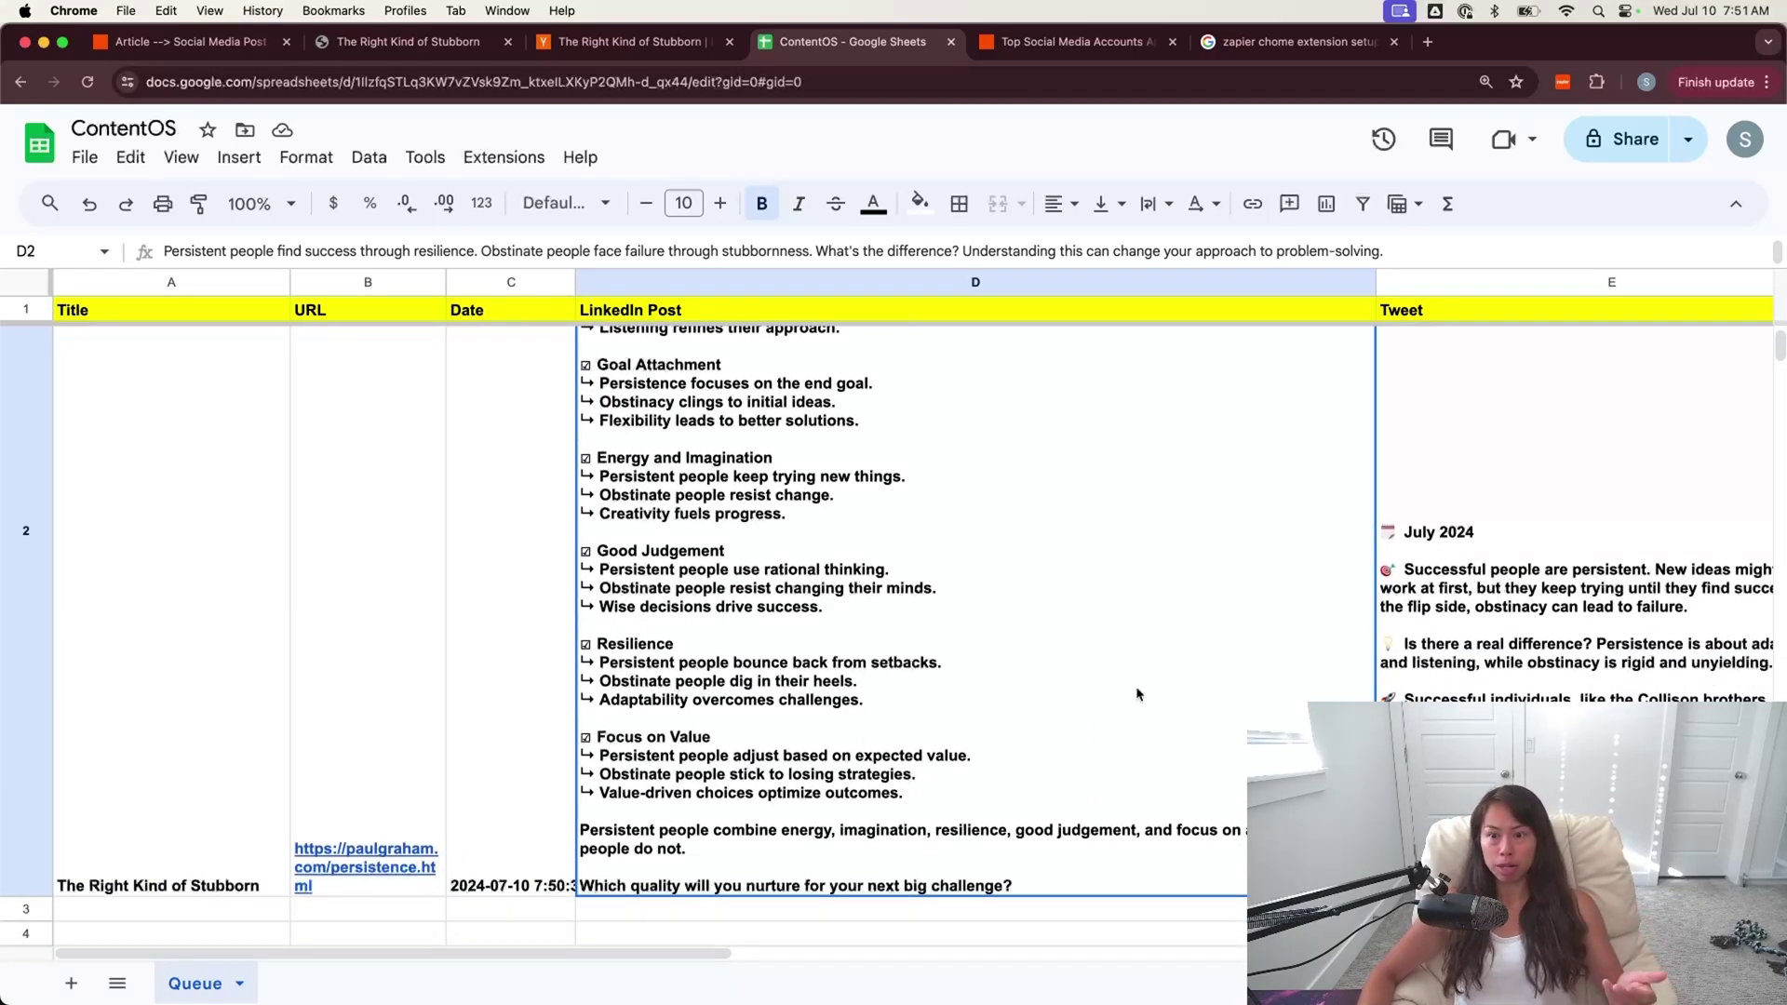
click(438, 768)
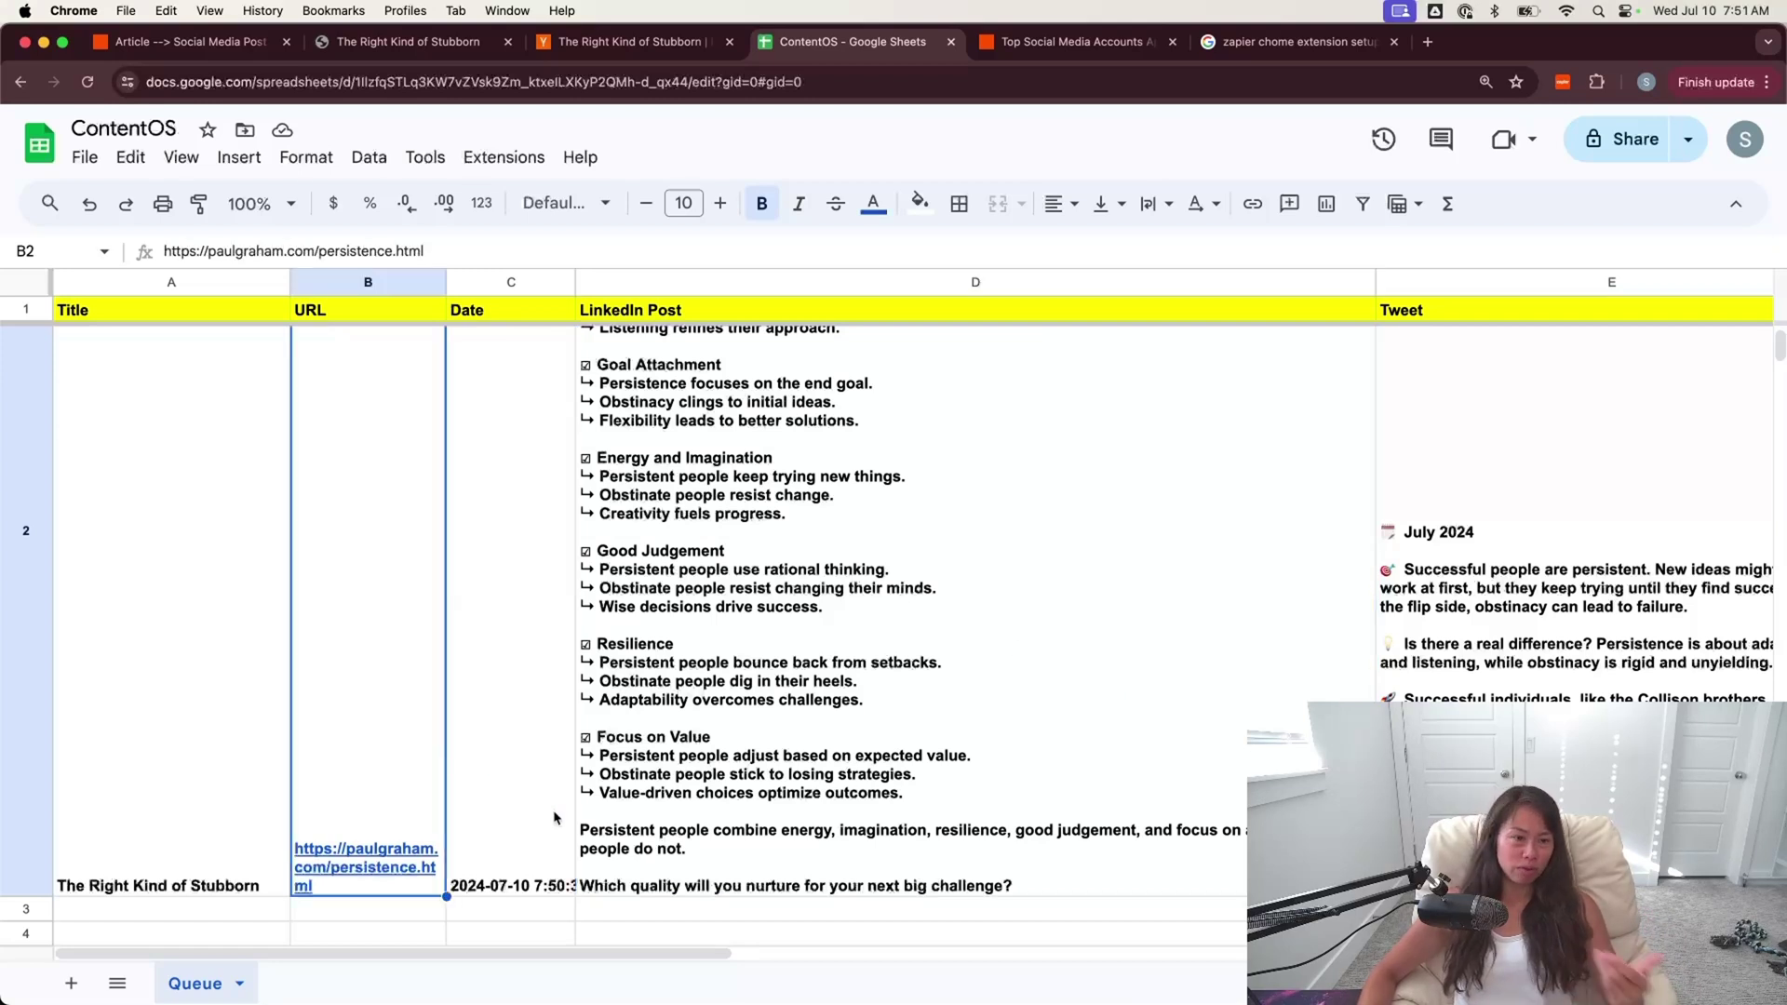
click(692, 500)
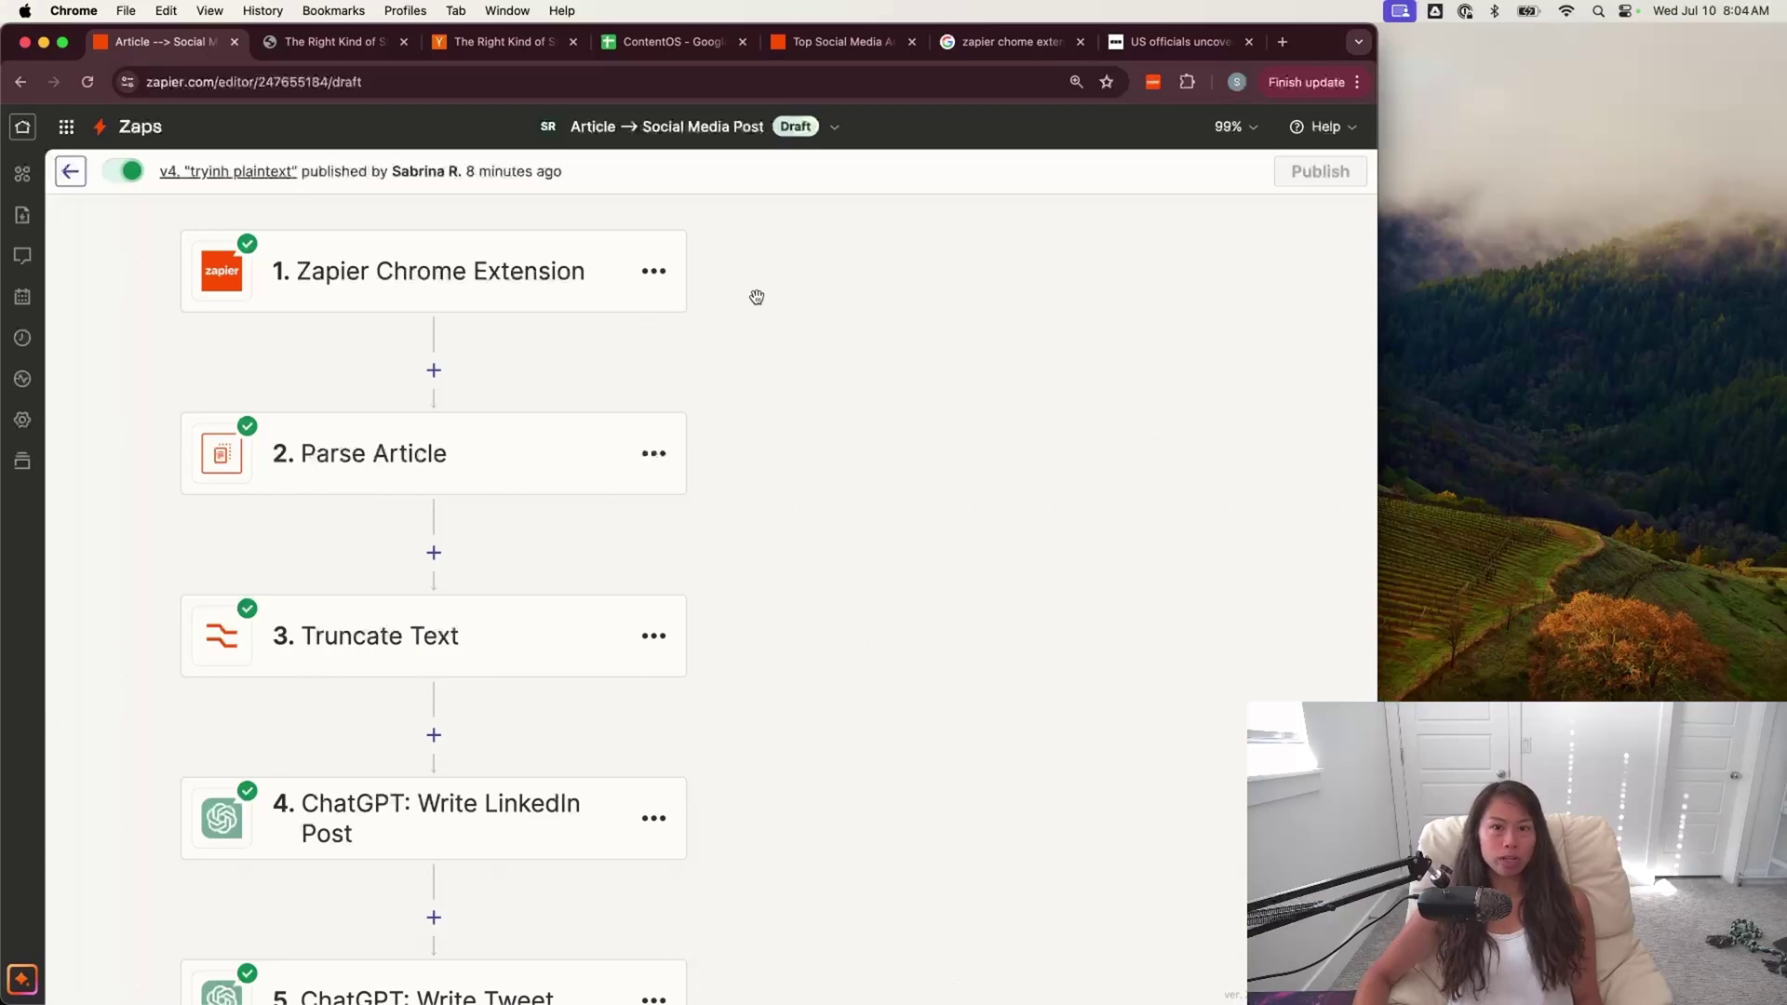
- Open the 'Use the Zapier Chrome extension' help article from the search results
click(981, 45)
triple_click(436, 136)
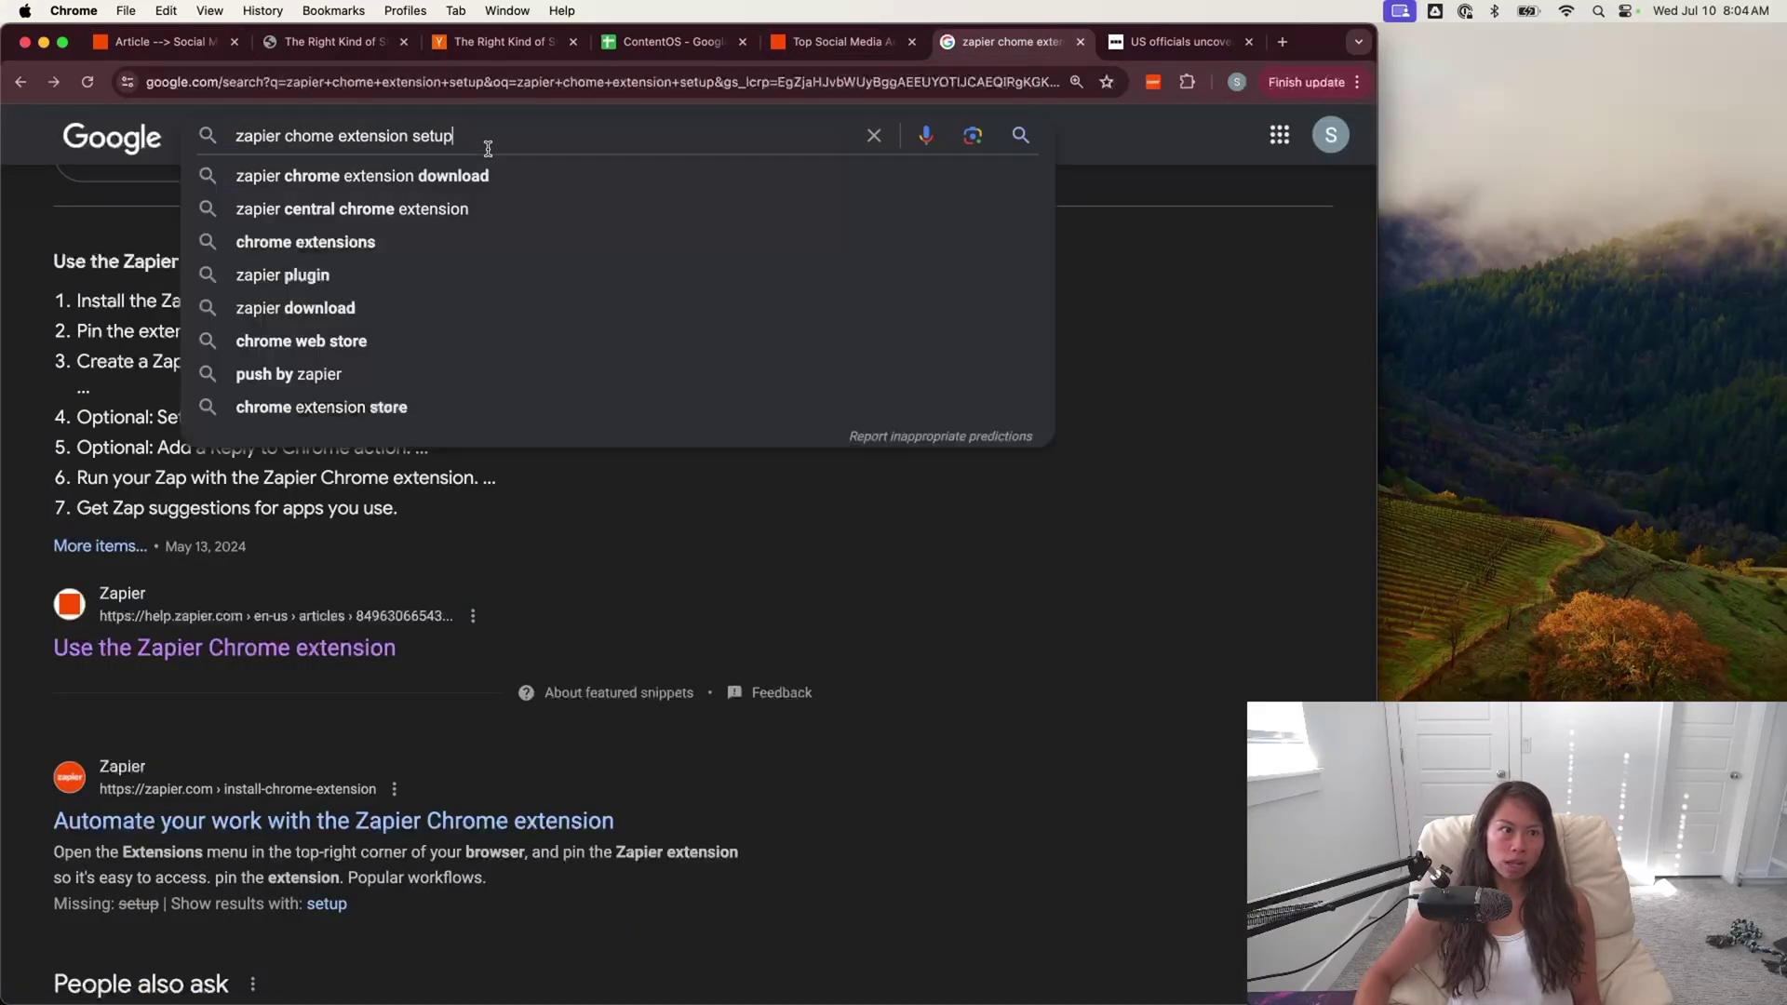
click(536, 579)
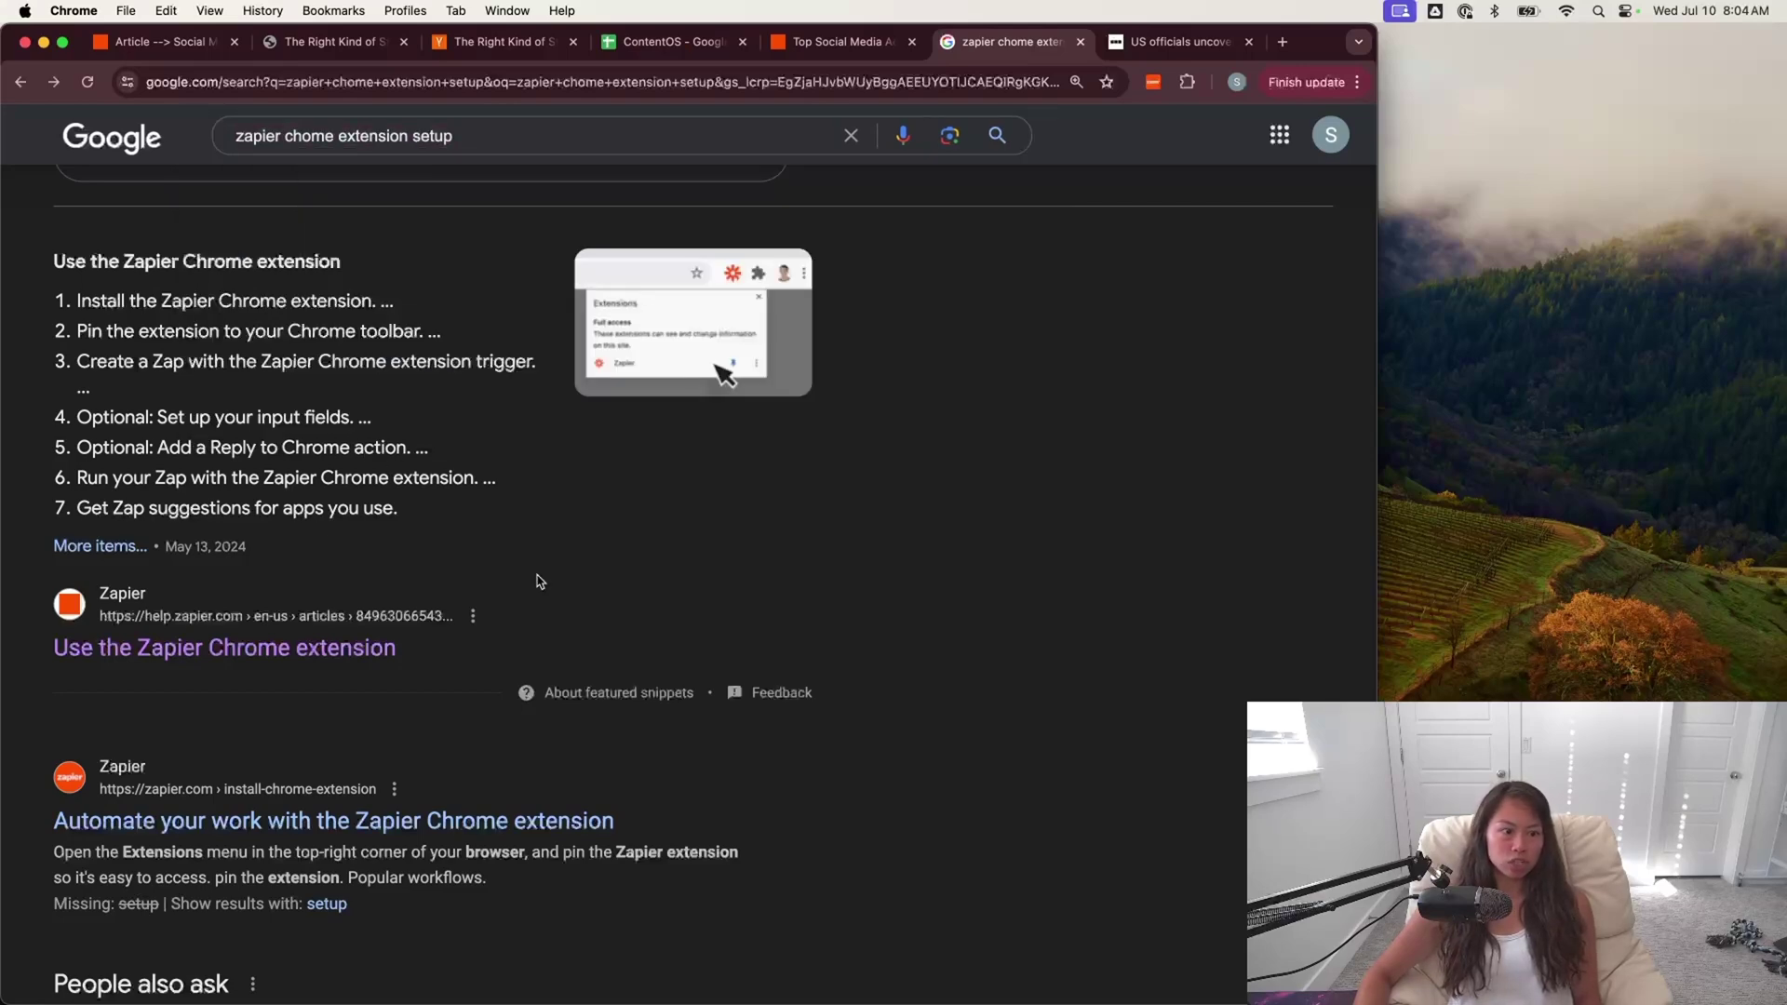
scroll(538, 580, down, 3)
scroll(538, 581, up, 3)
click(335, 629)
- Open the Zapier Chrome Web Store page, close it, and check the installed extensions list
scroll(109, 458, down, 10)
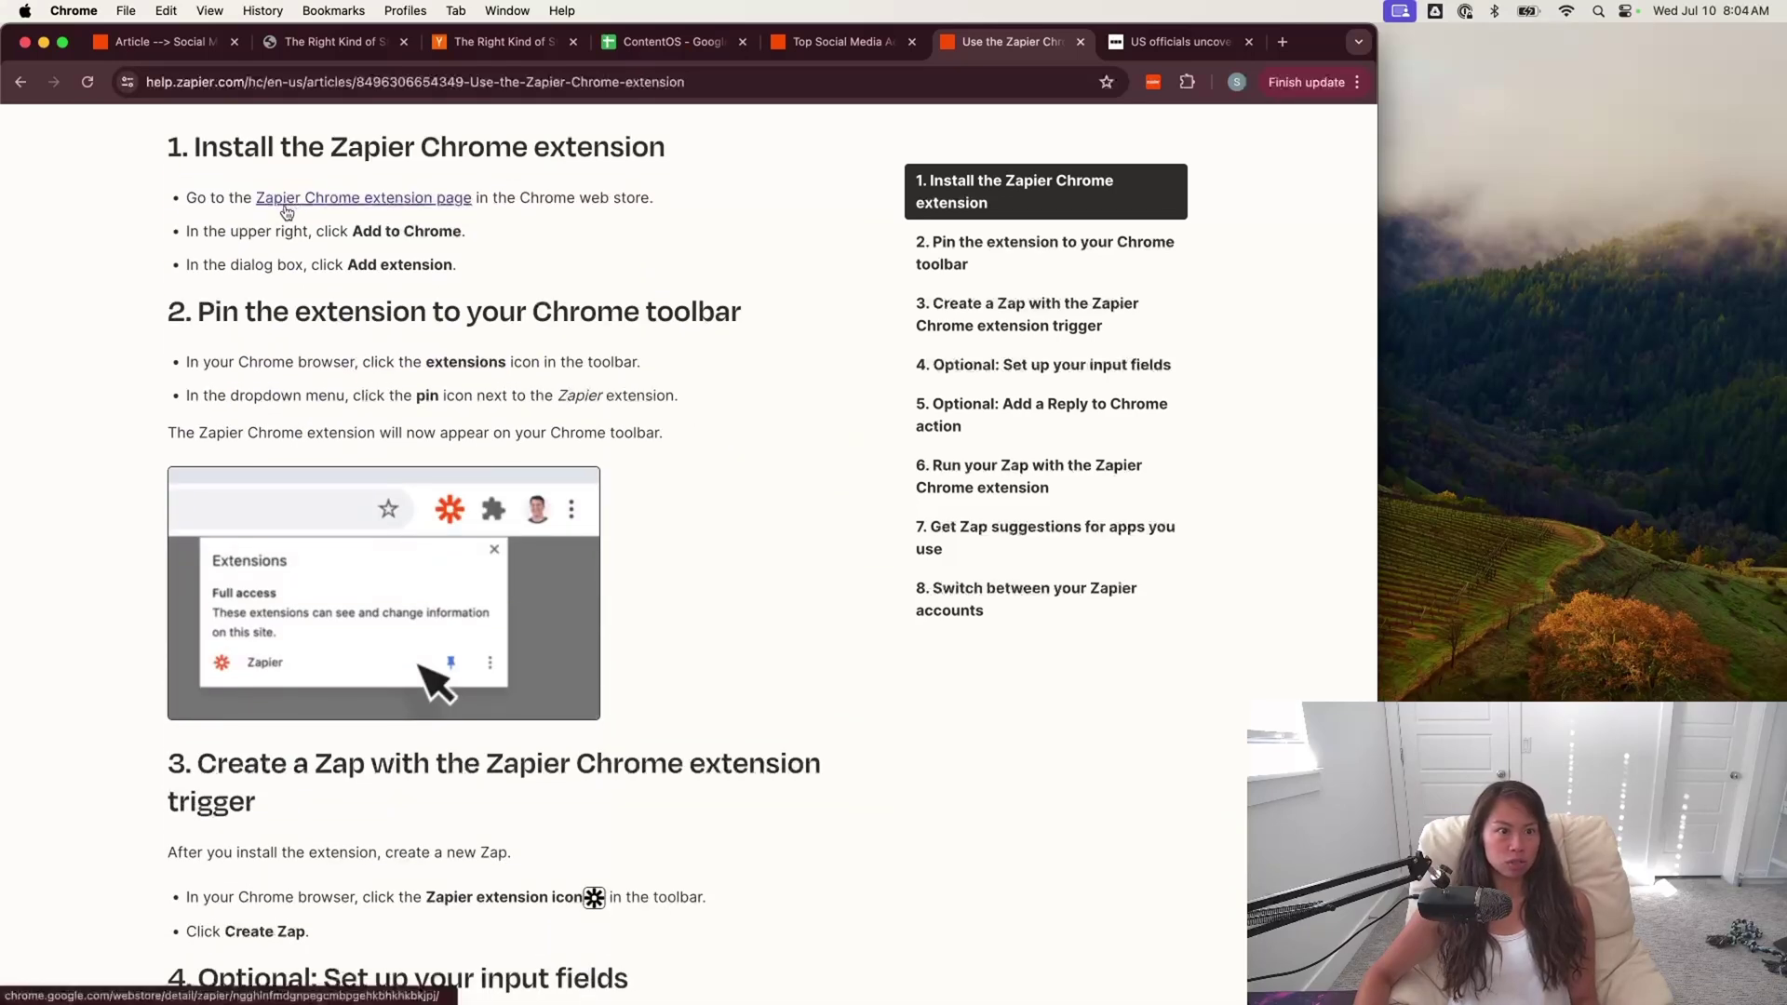
super+click(284, 202)
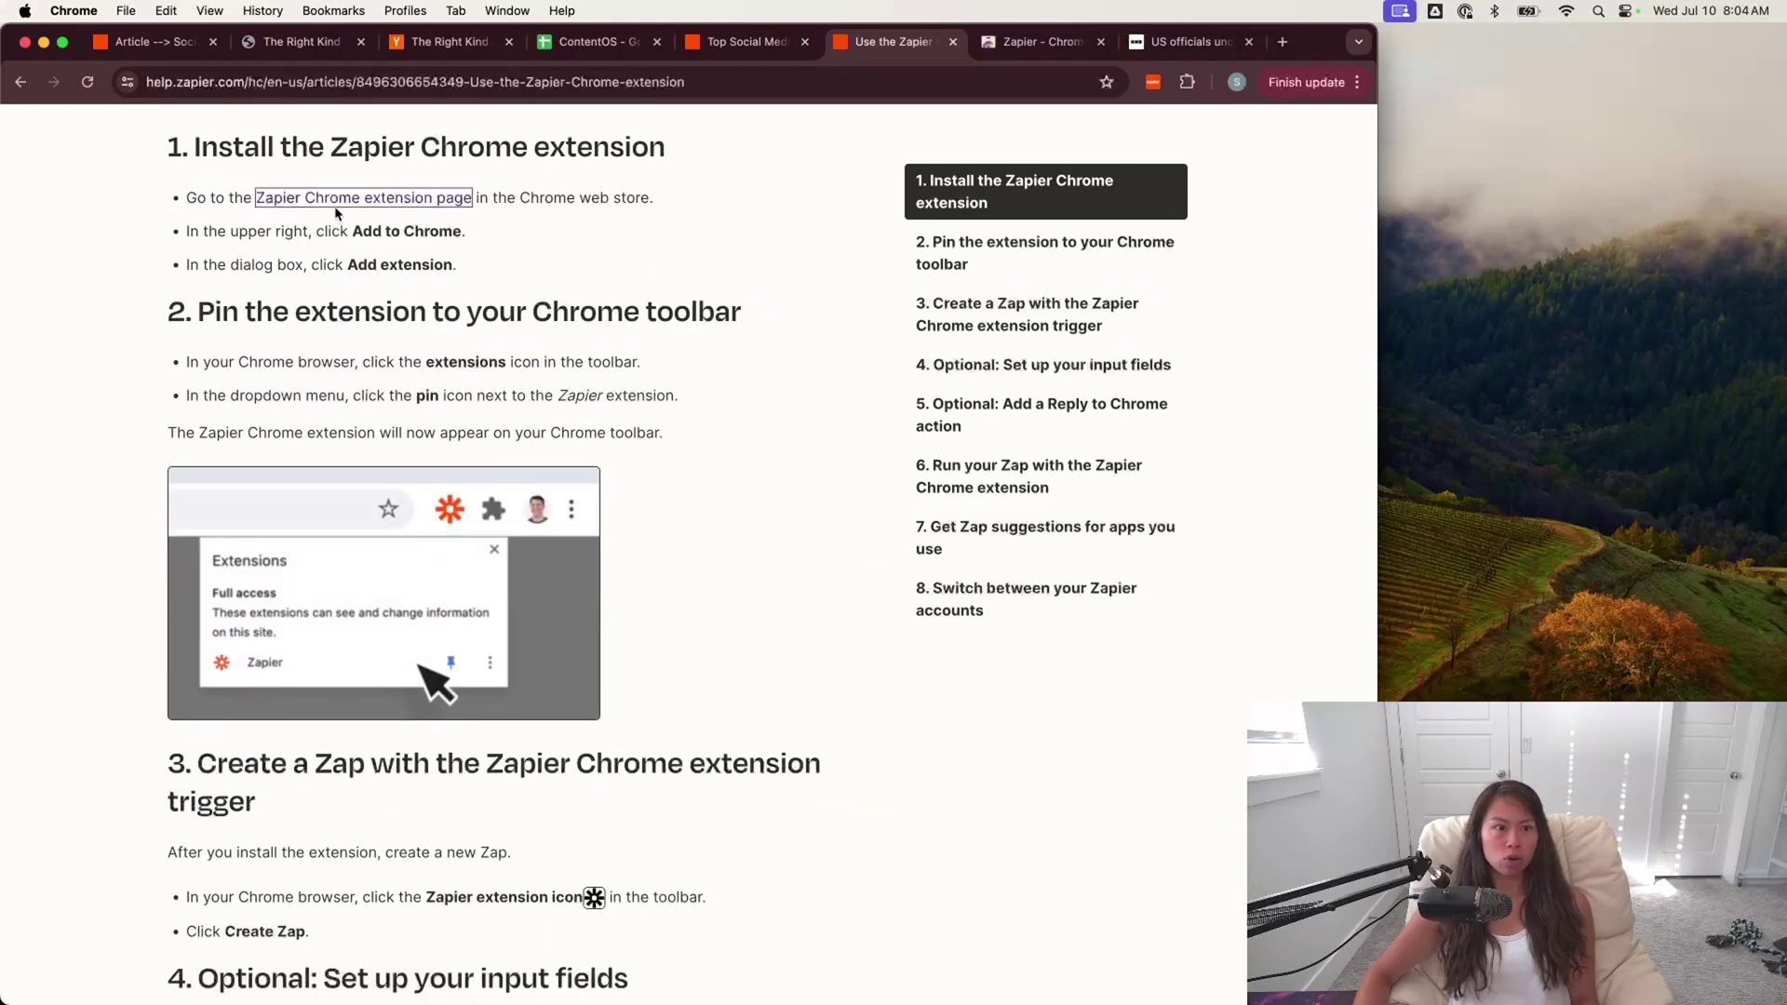
key(ctrl+Tab)
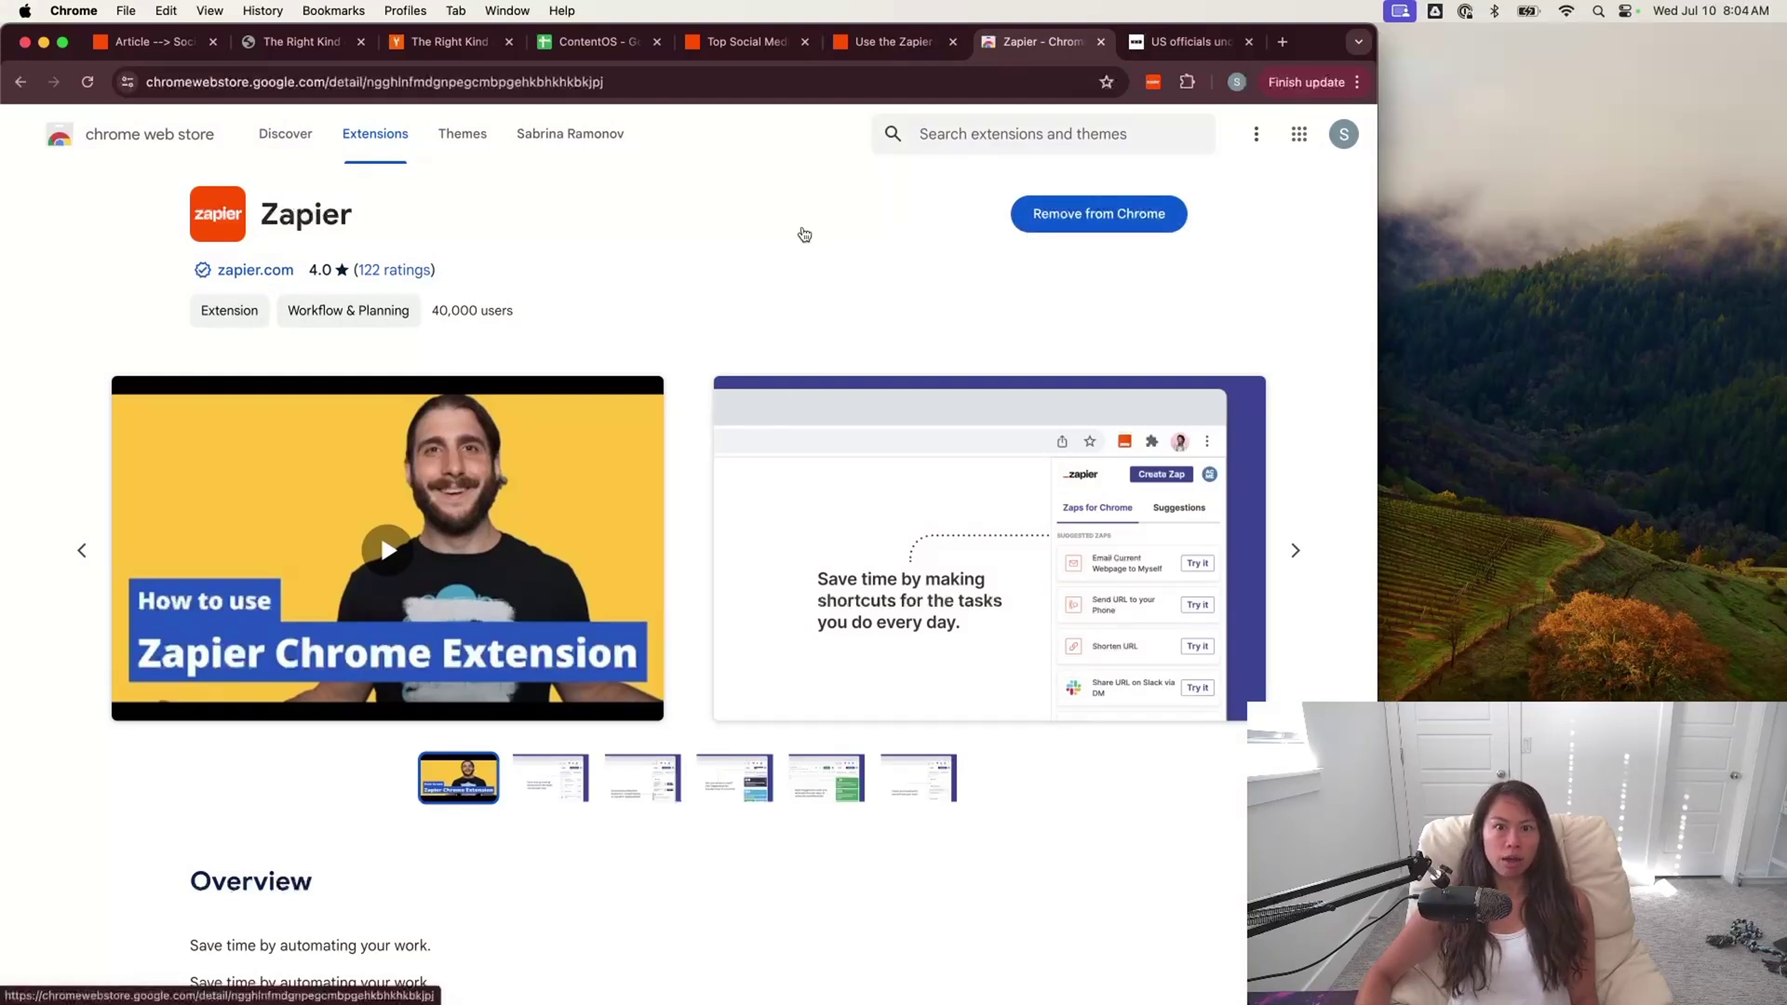
key(super+w)
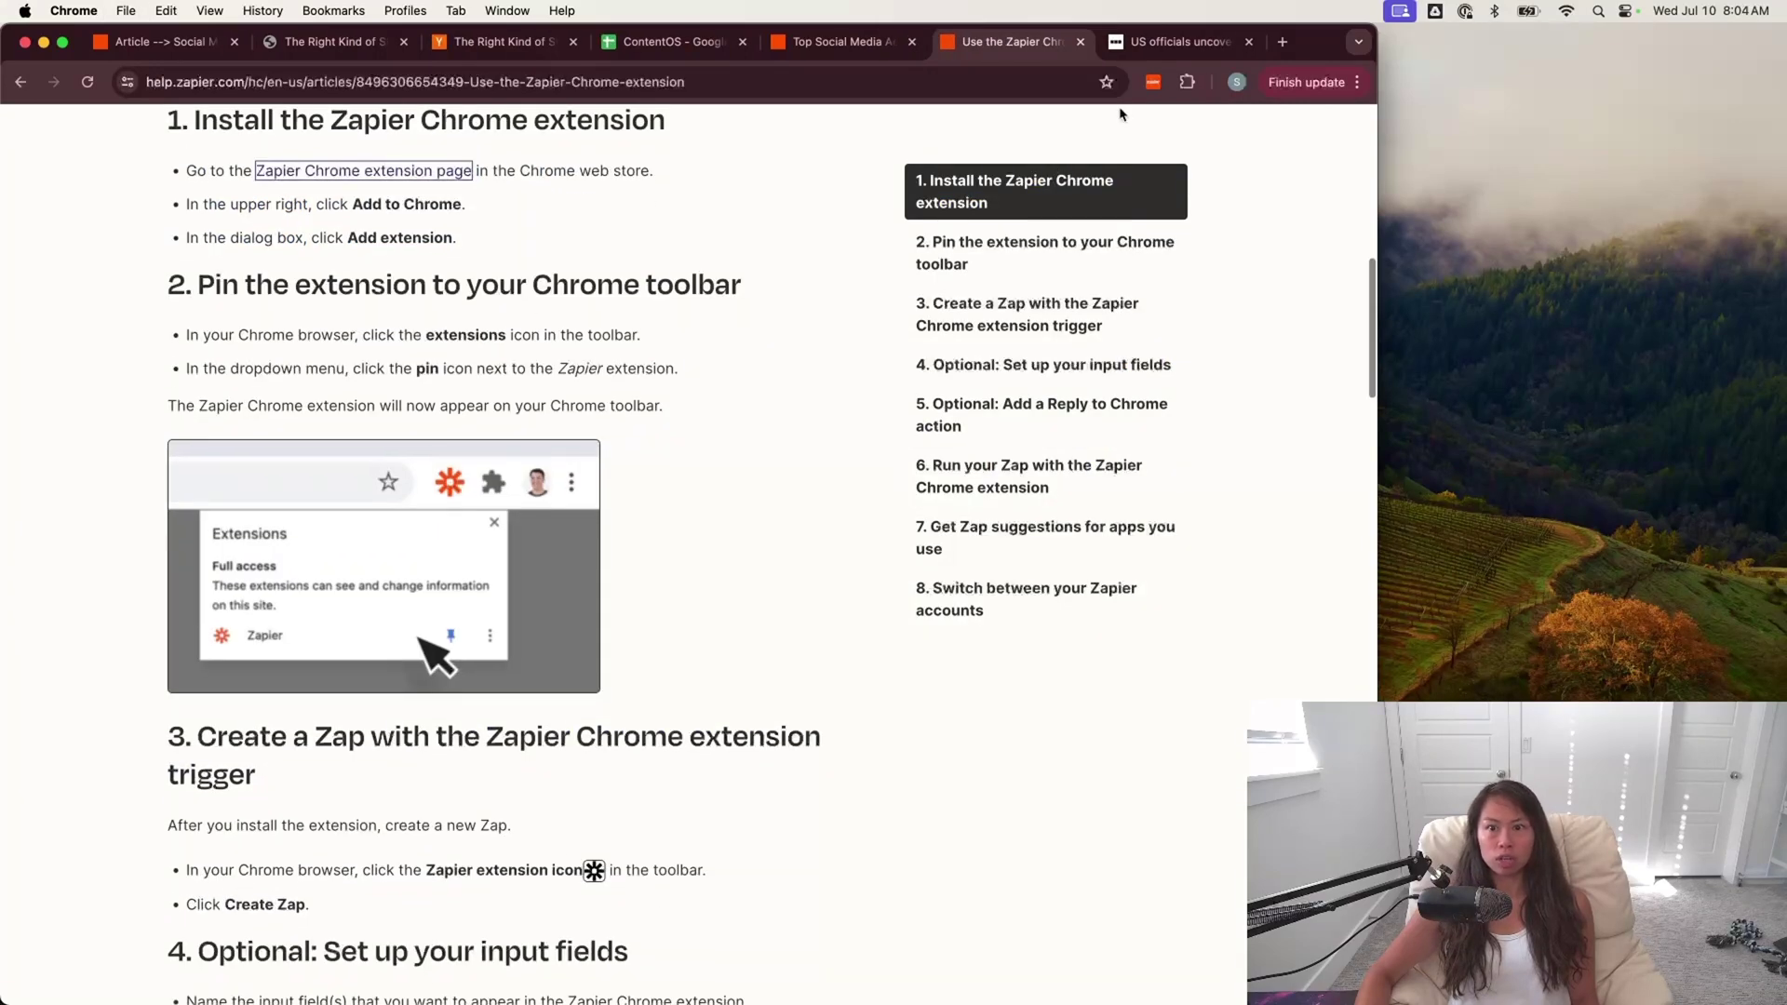
click(1187, 82)
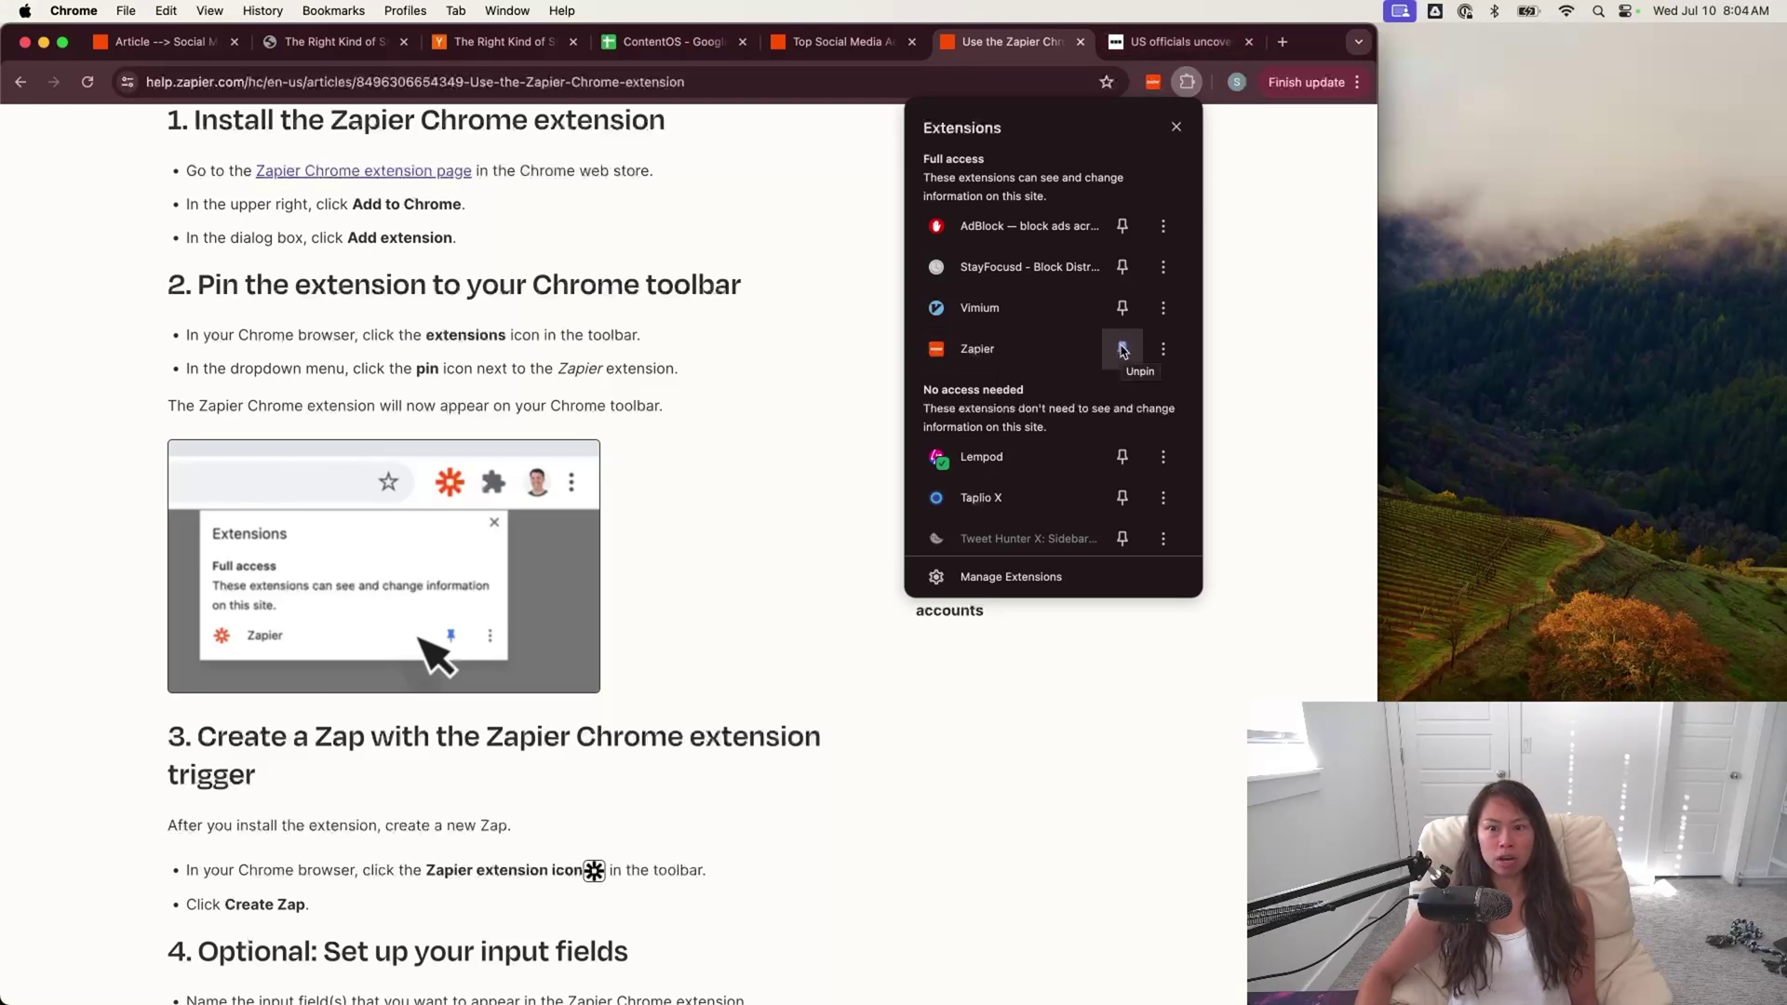
- Open the Zapier extension panel and read its natural language actions description
click(706, 520)
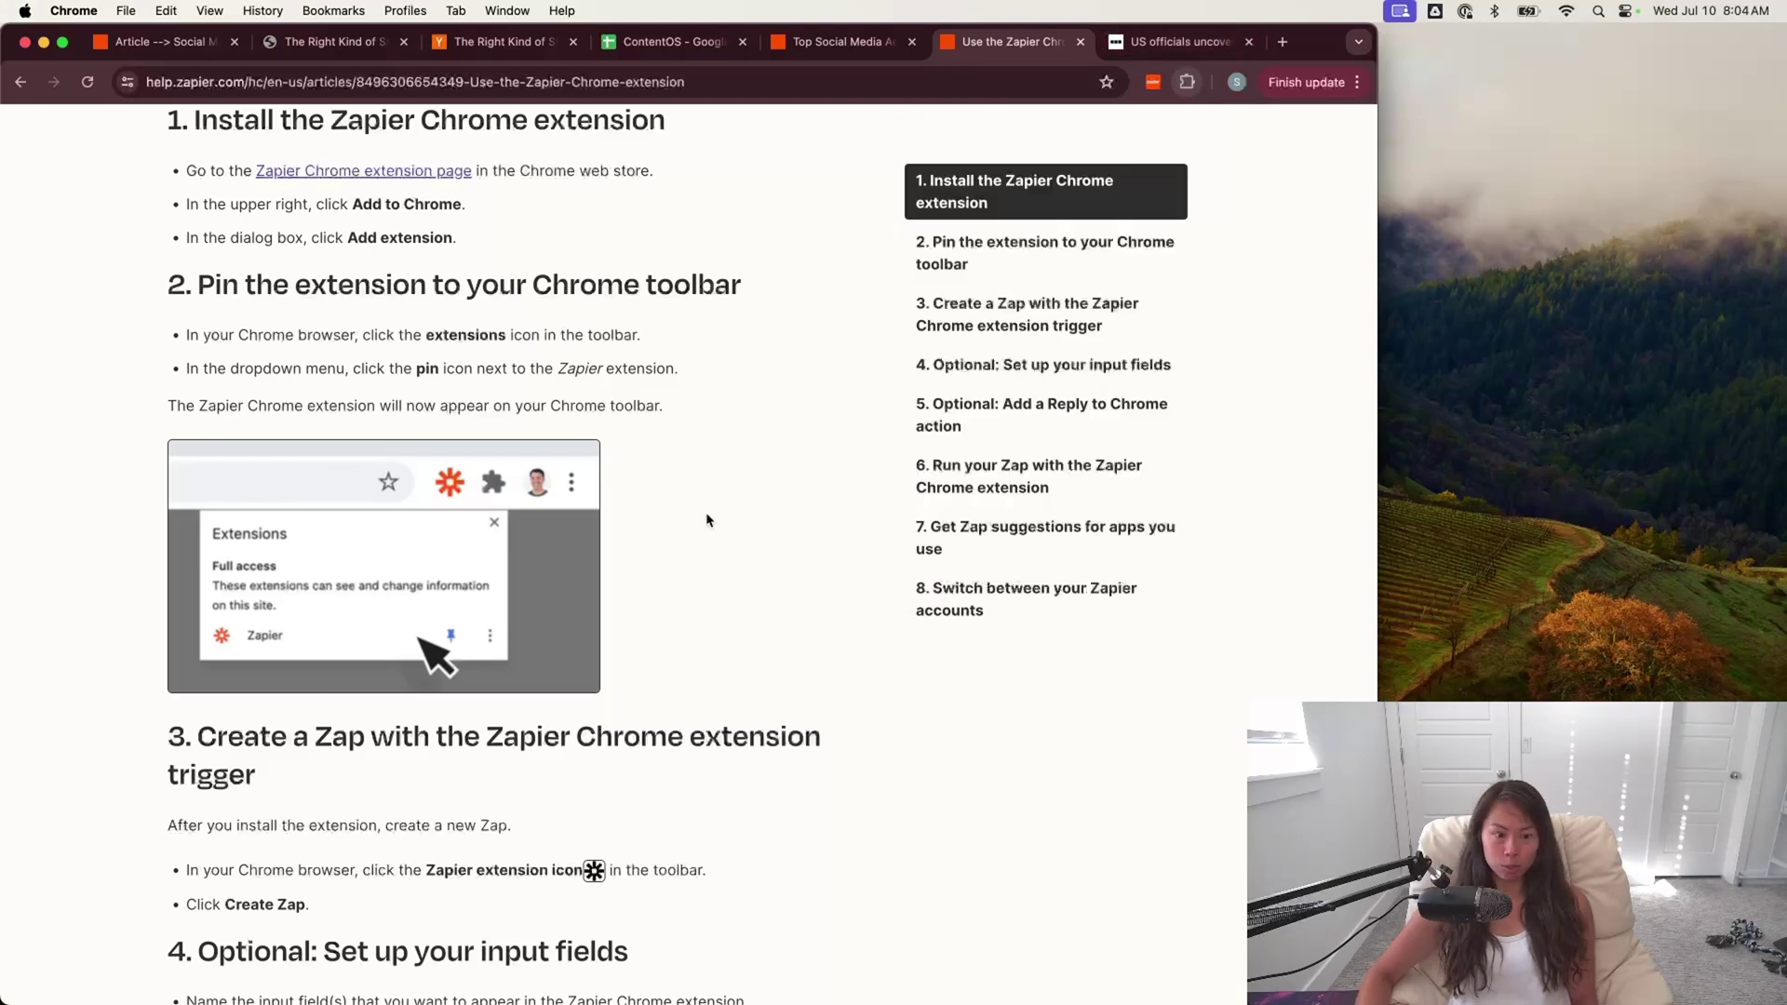
click(1152, 82)
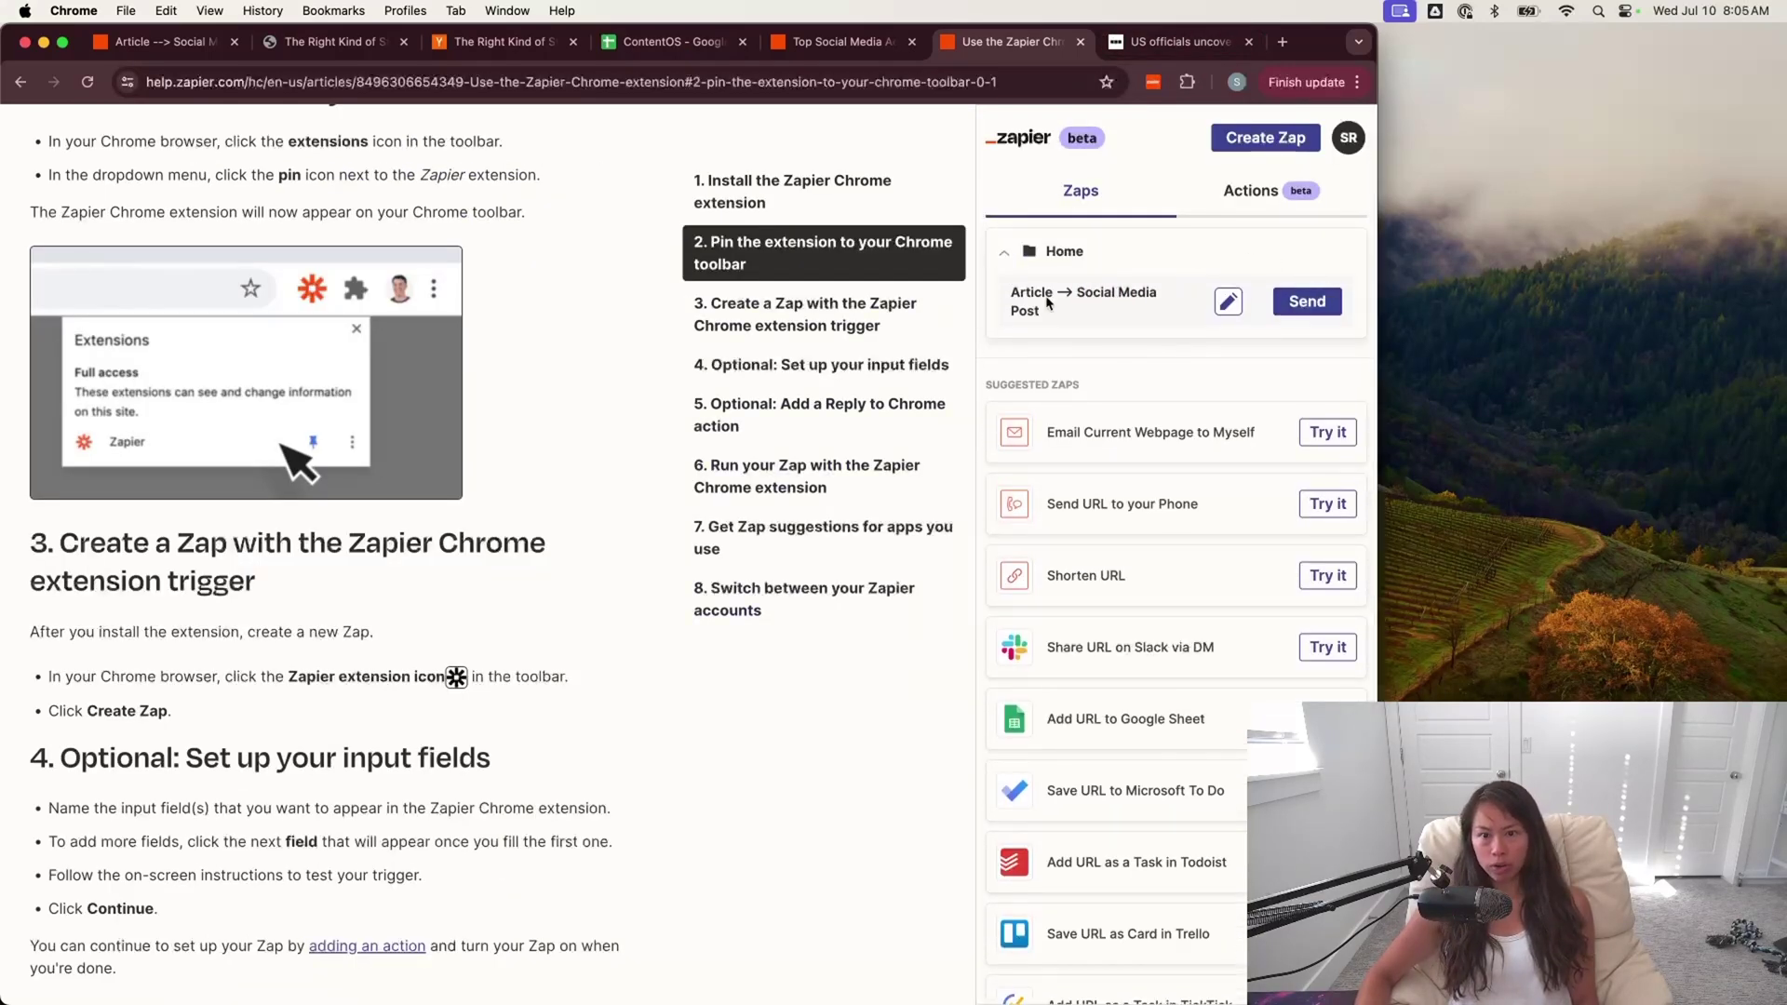
scroll(1267, 465, down, 1)
scroll(1267, 465, up, 1)
click(1271, 191)
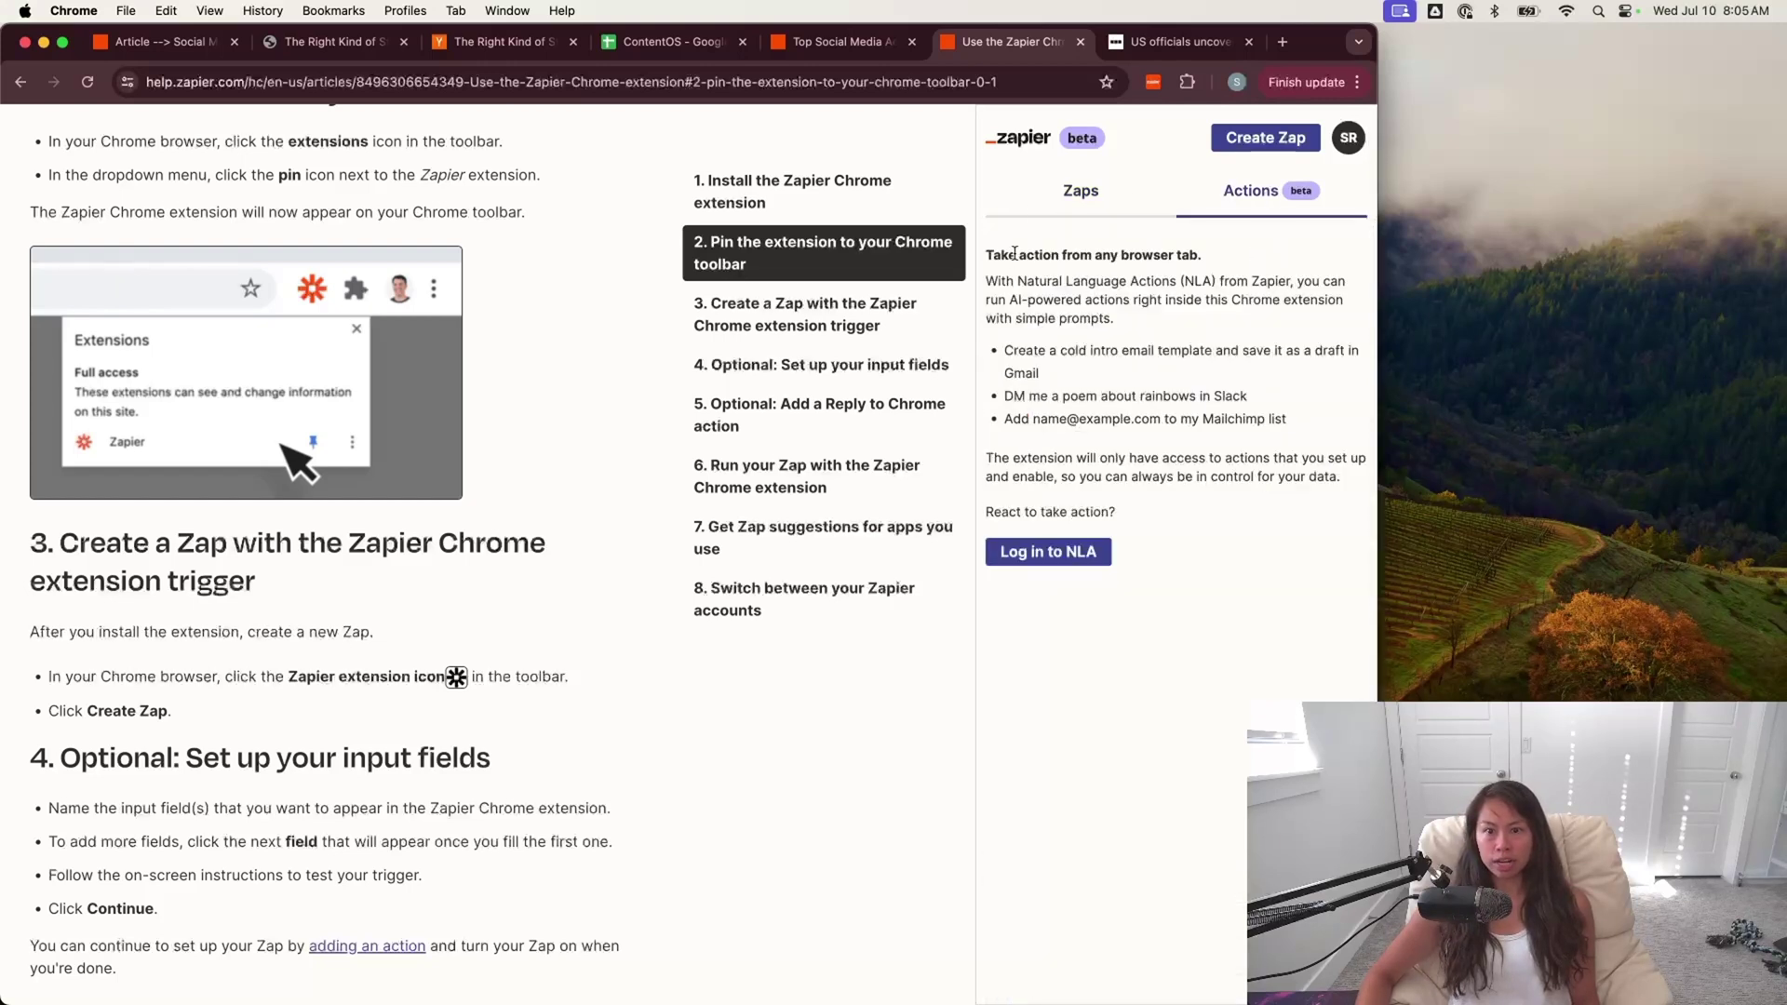
drag(1020, 283, 1203, 297)
click(1203, 297)
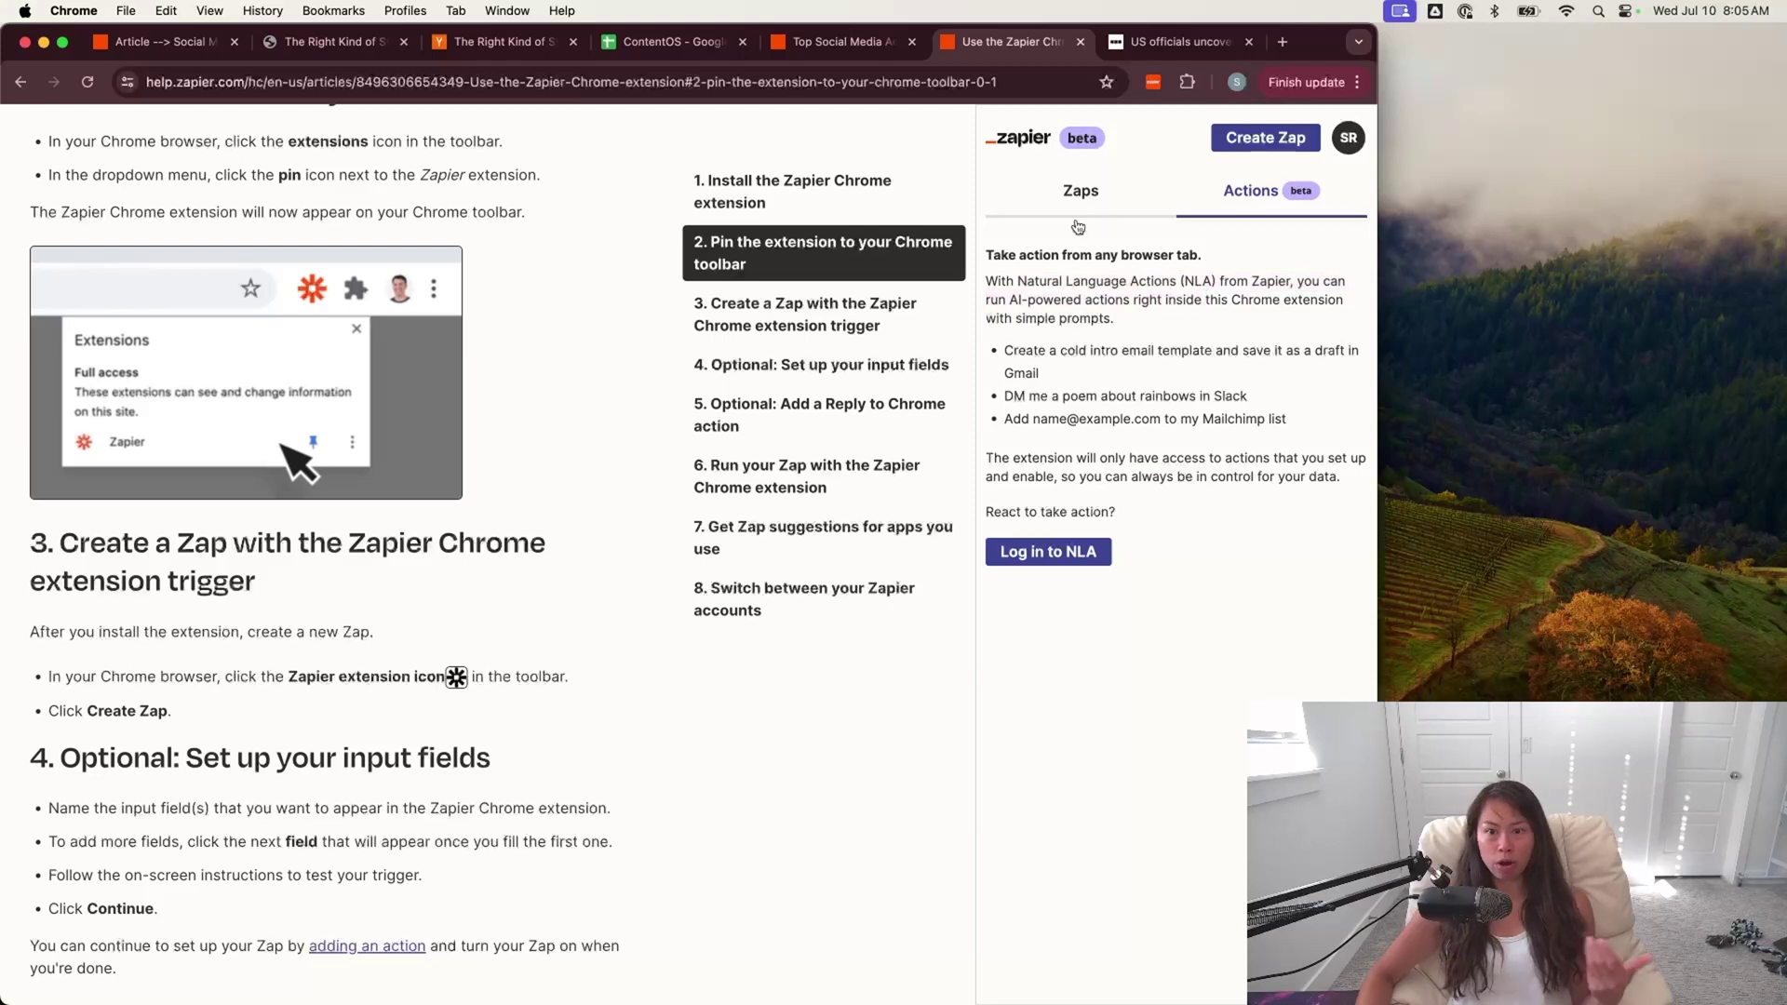
- Return to the Zaps list, close the help article, and go back to the Zap editor
click(1114, 197)
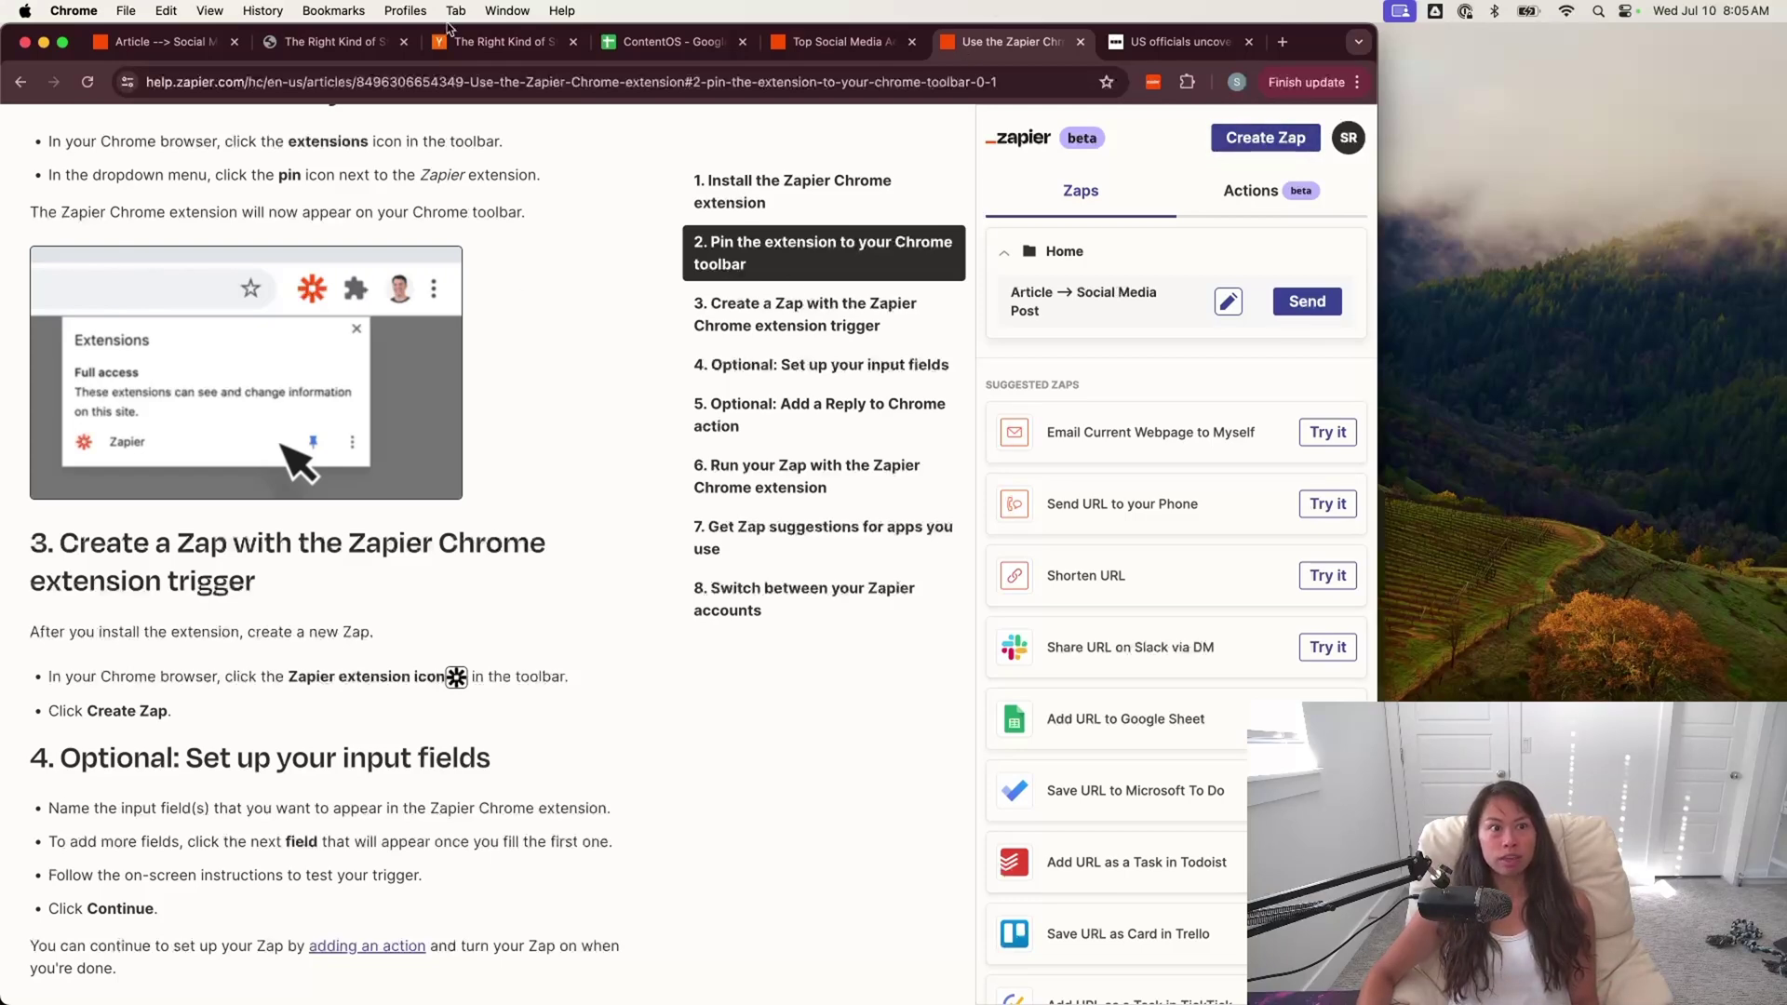
key(super+w)
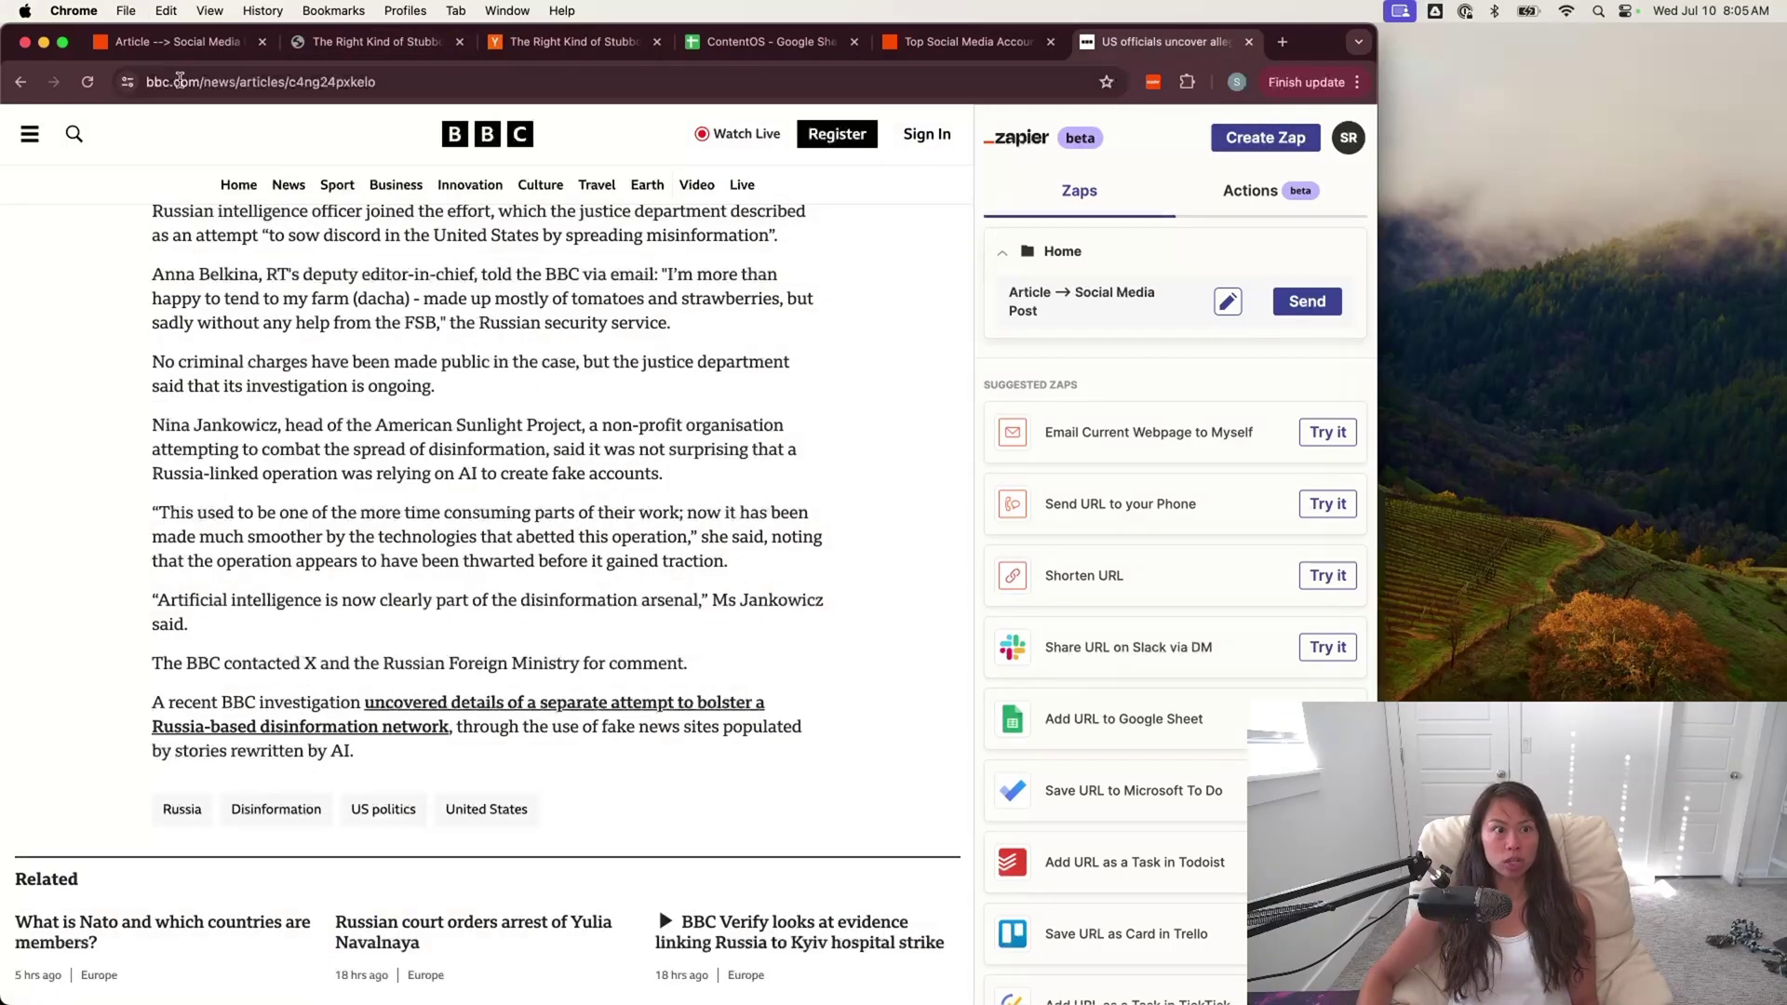
click(202, 51)
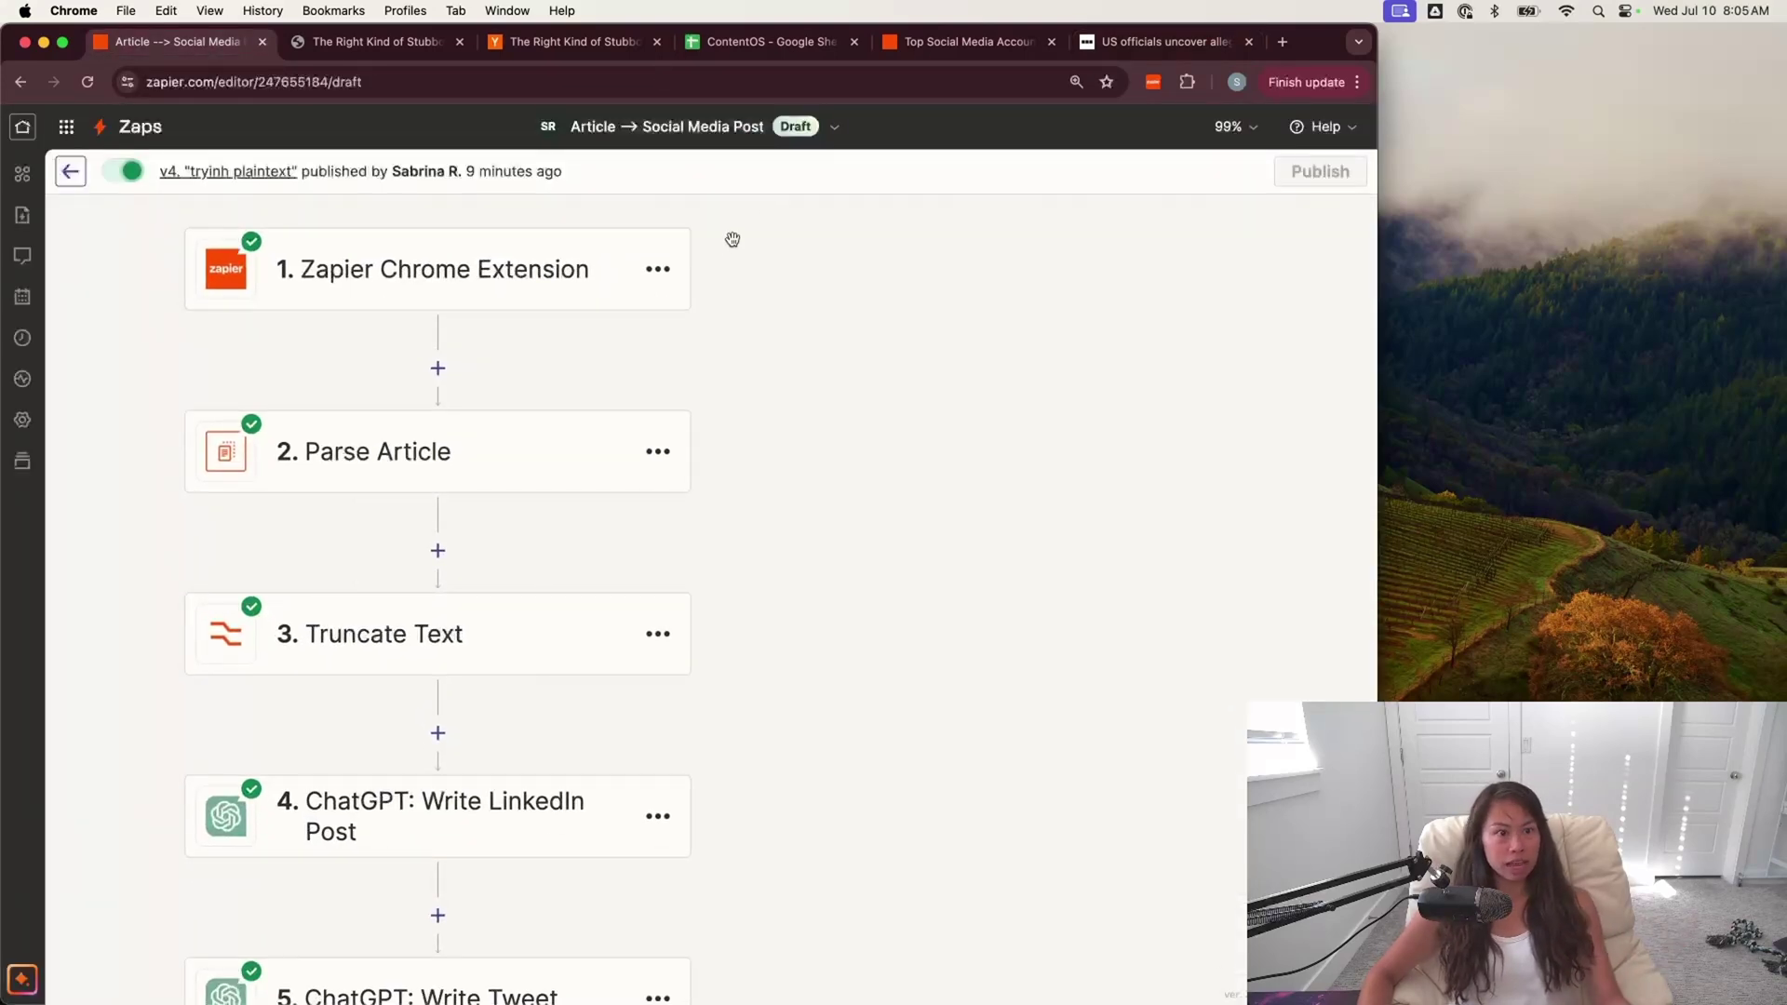
- Open the Chrome Extension trigger step and send the BBC article to the Zap
click(389, 288)
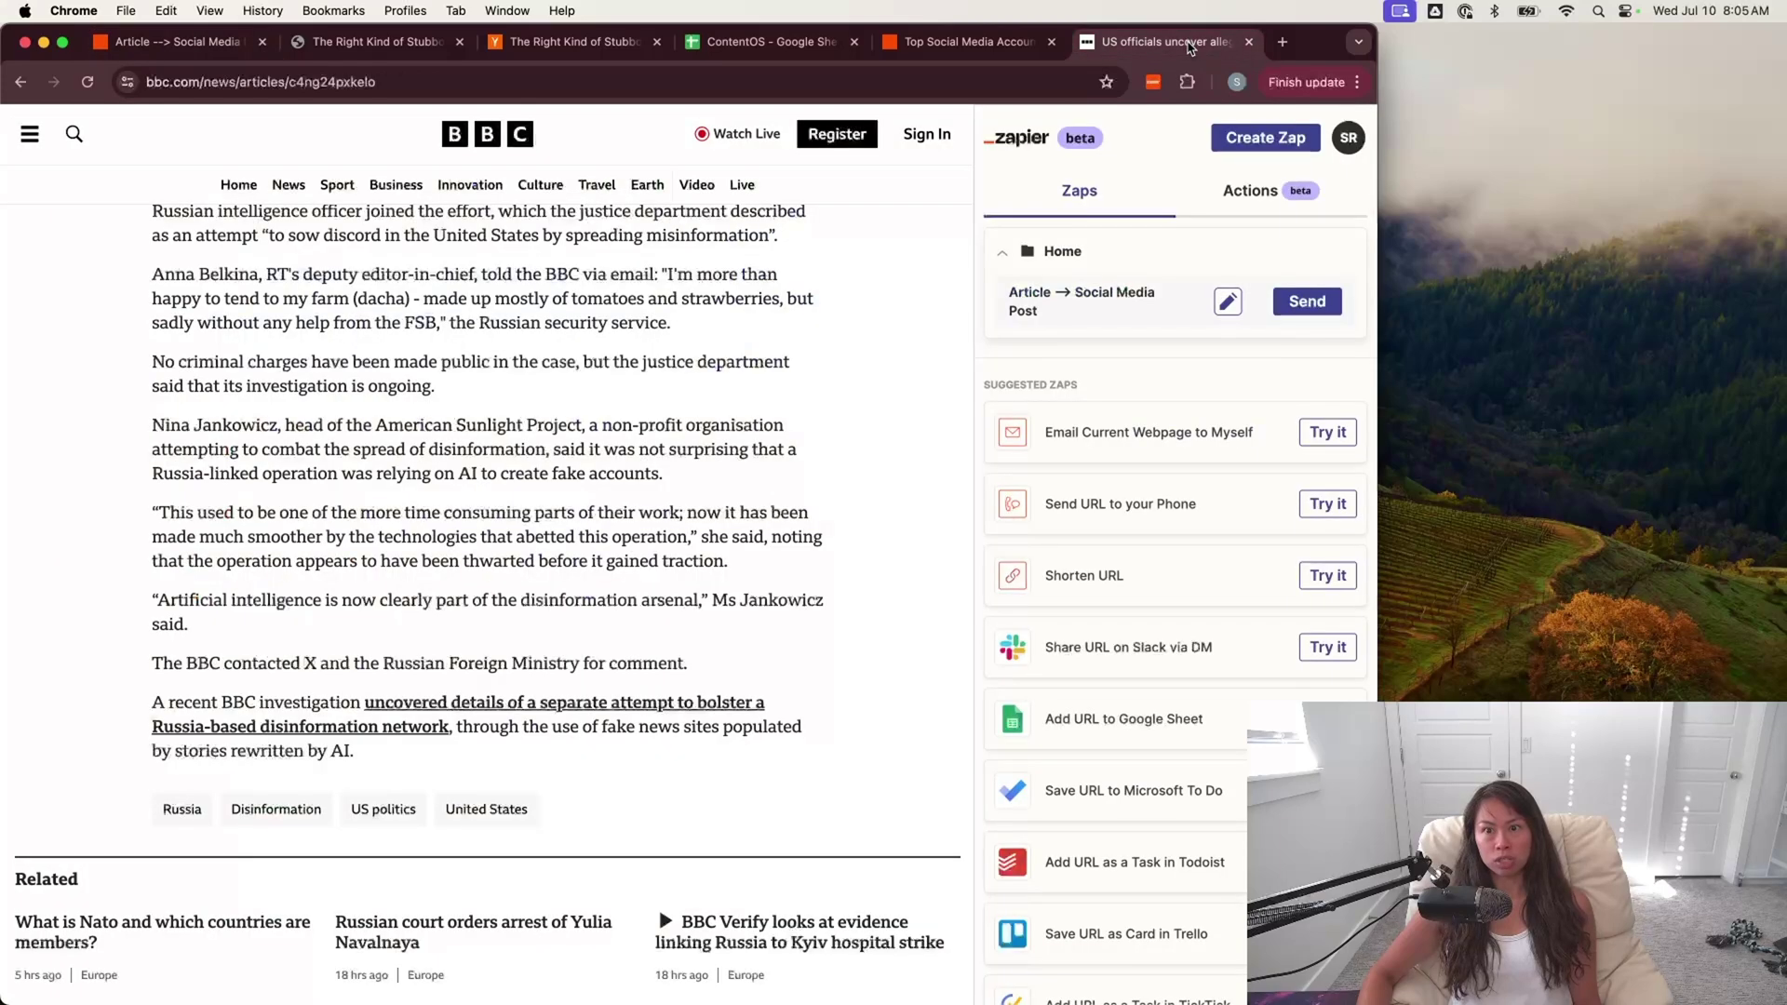
click(1163, 42)
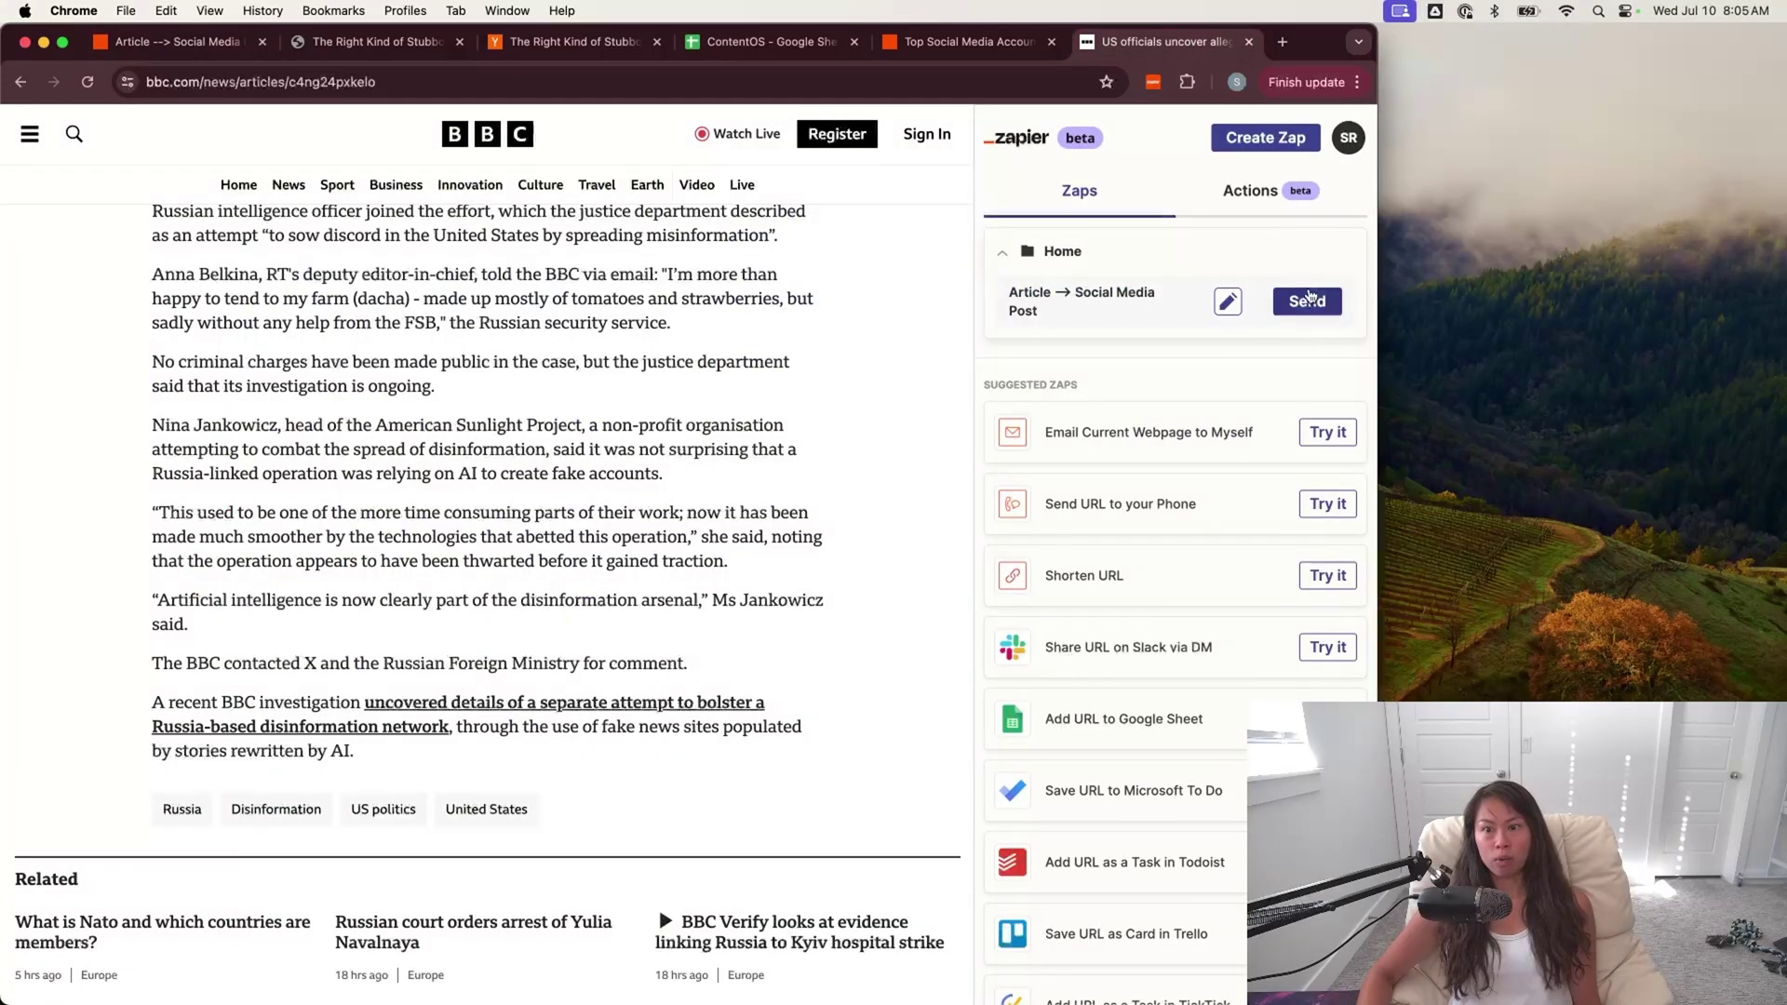
click(1302, 313)
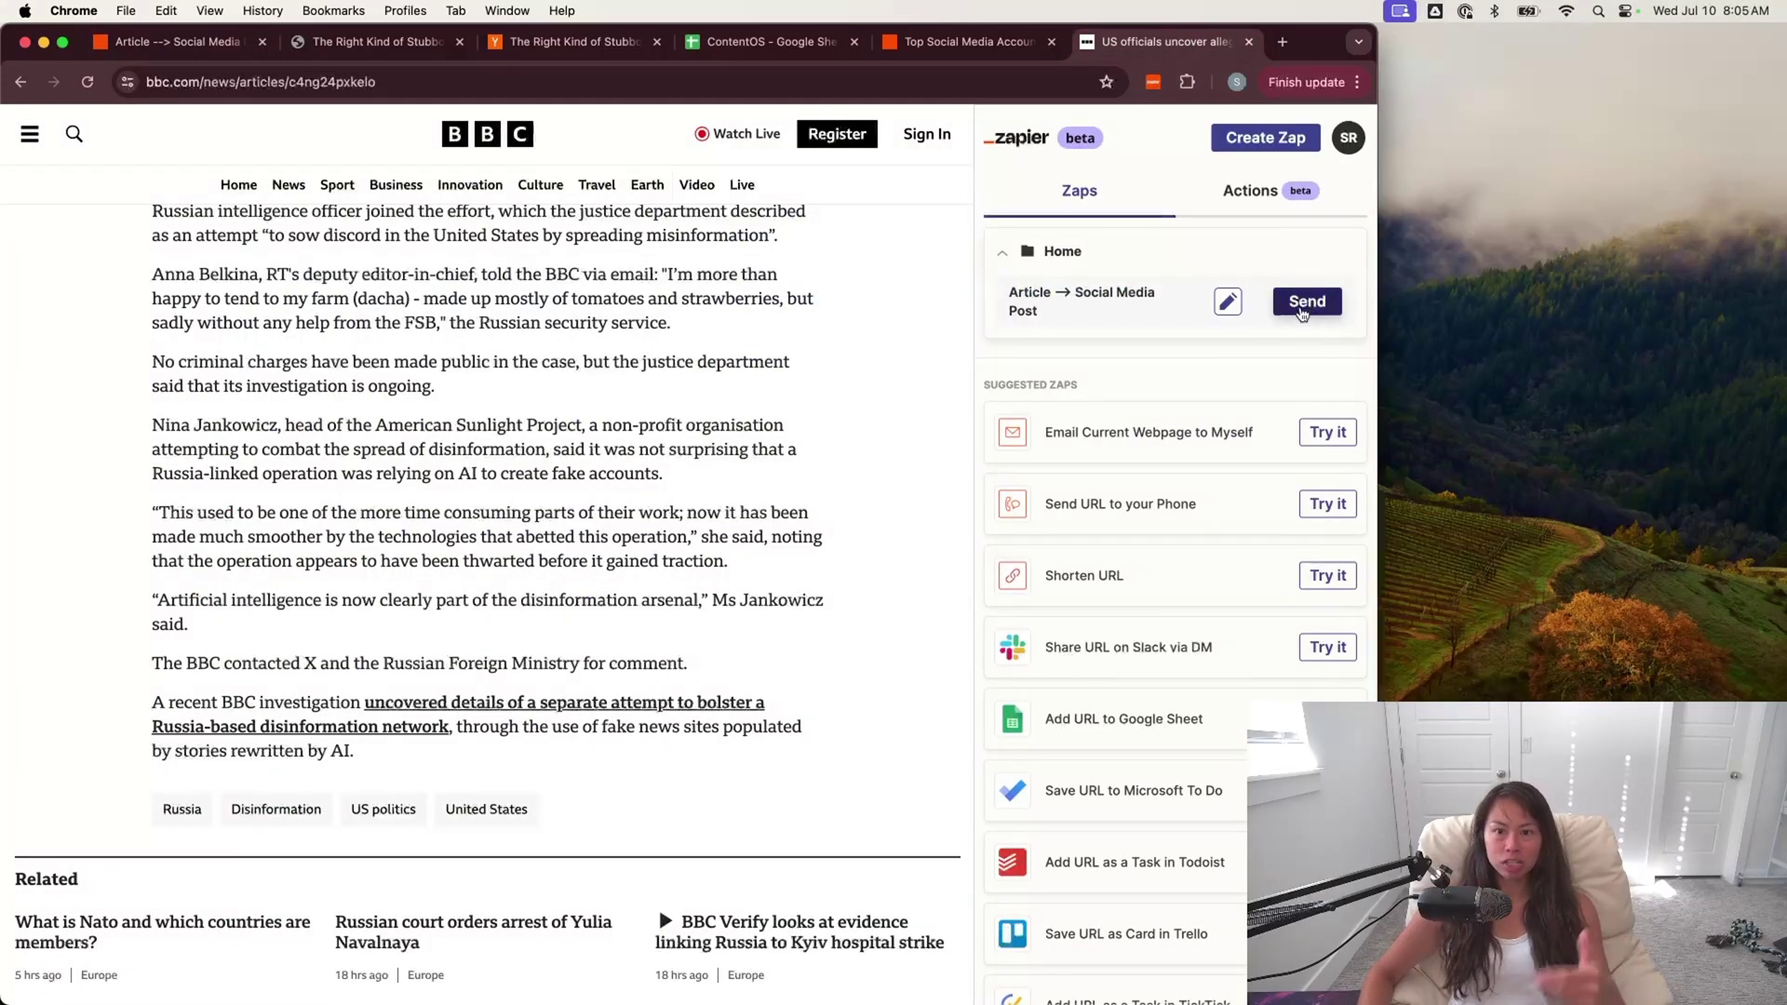
click(1310, 311)
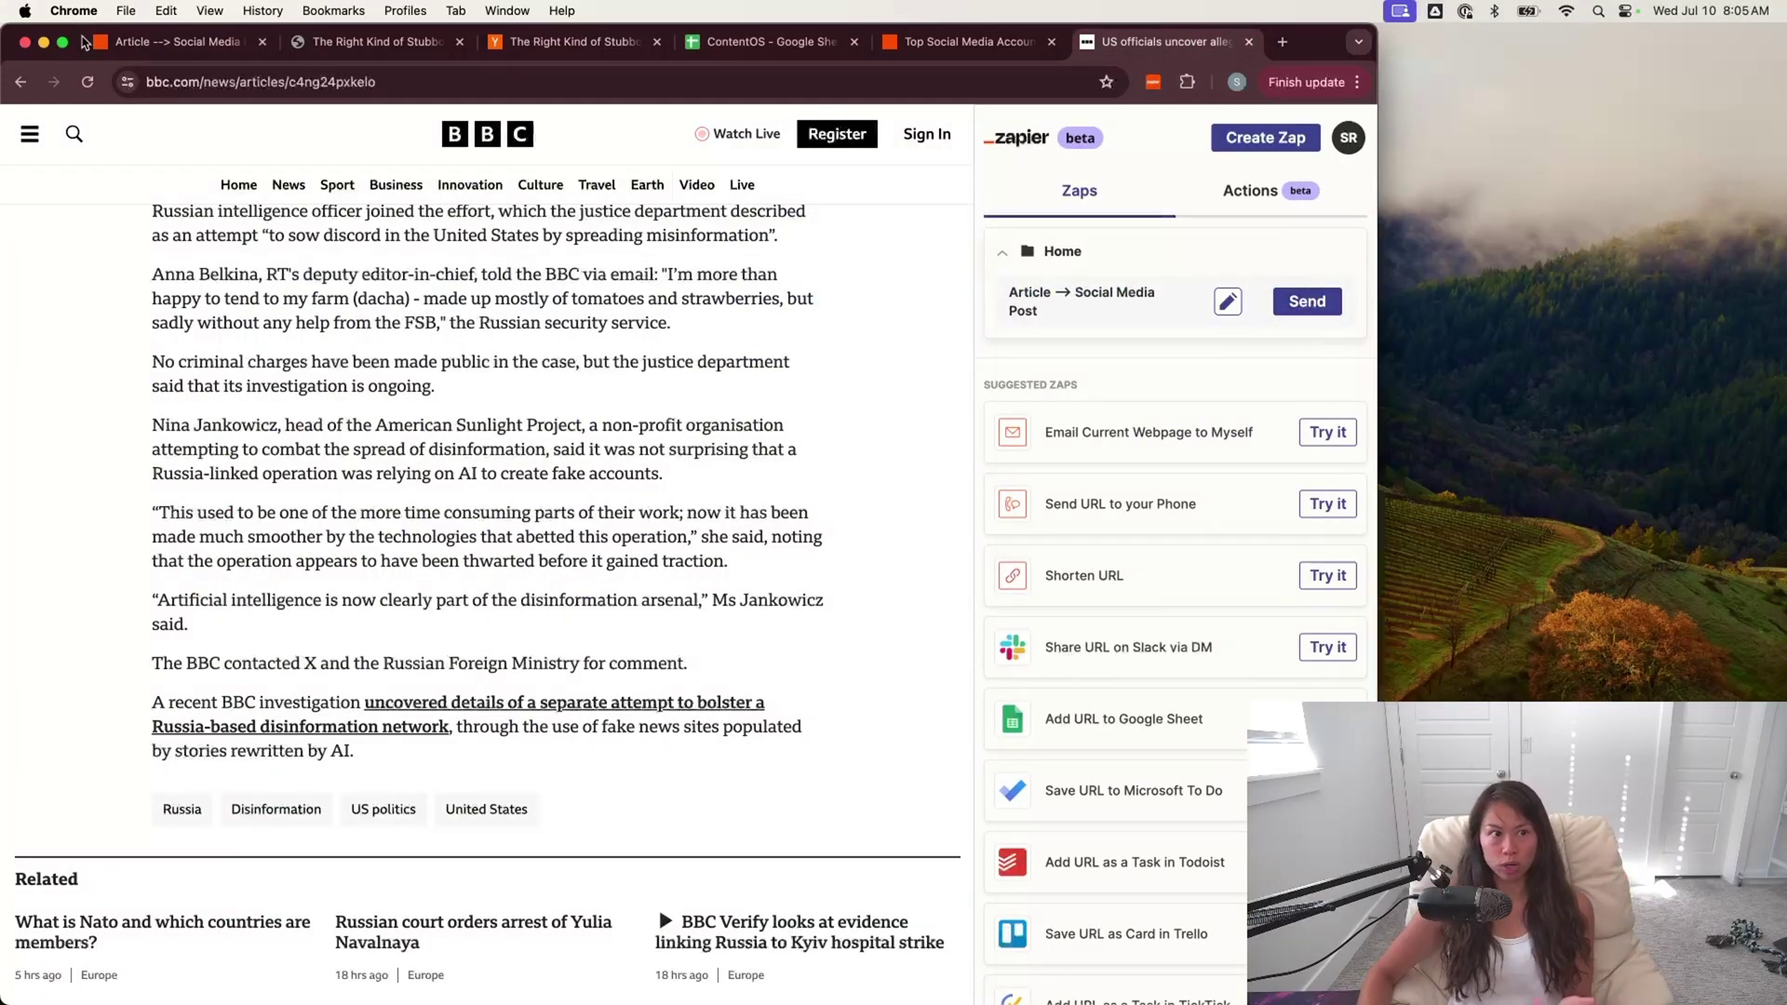
click(177, 42)
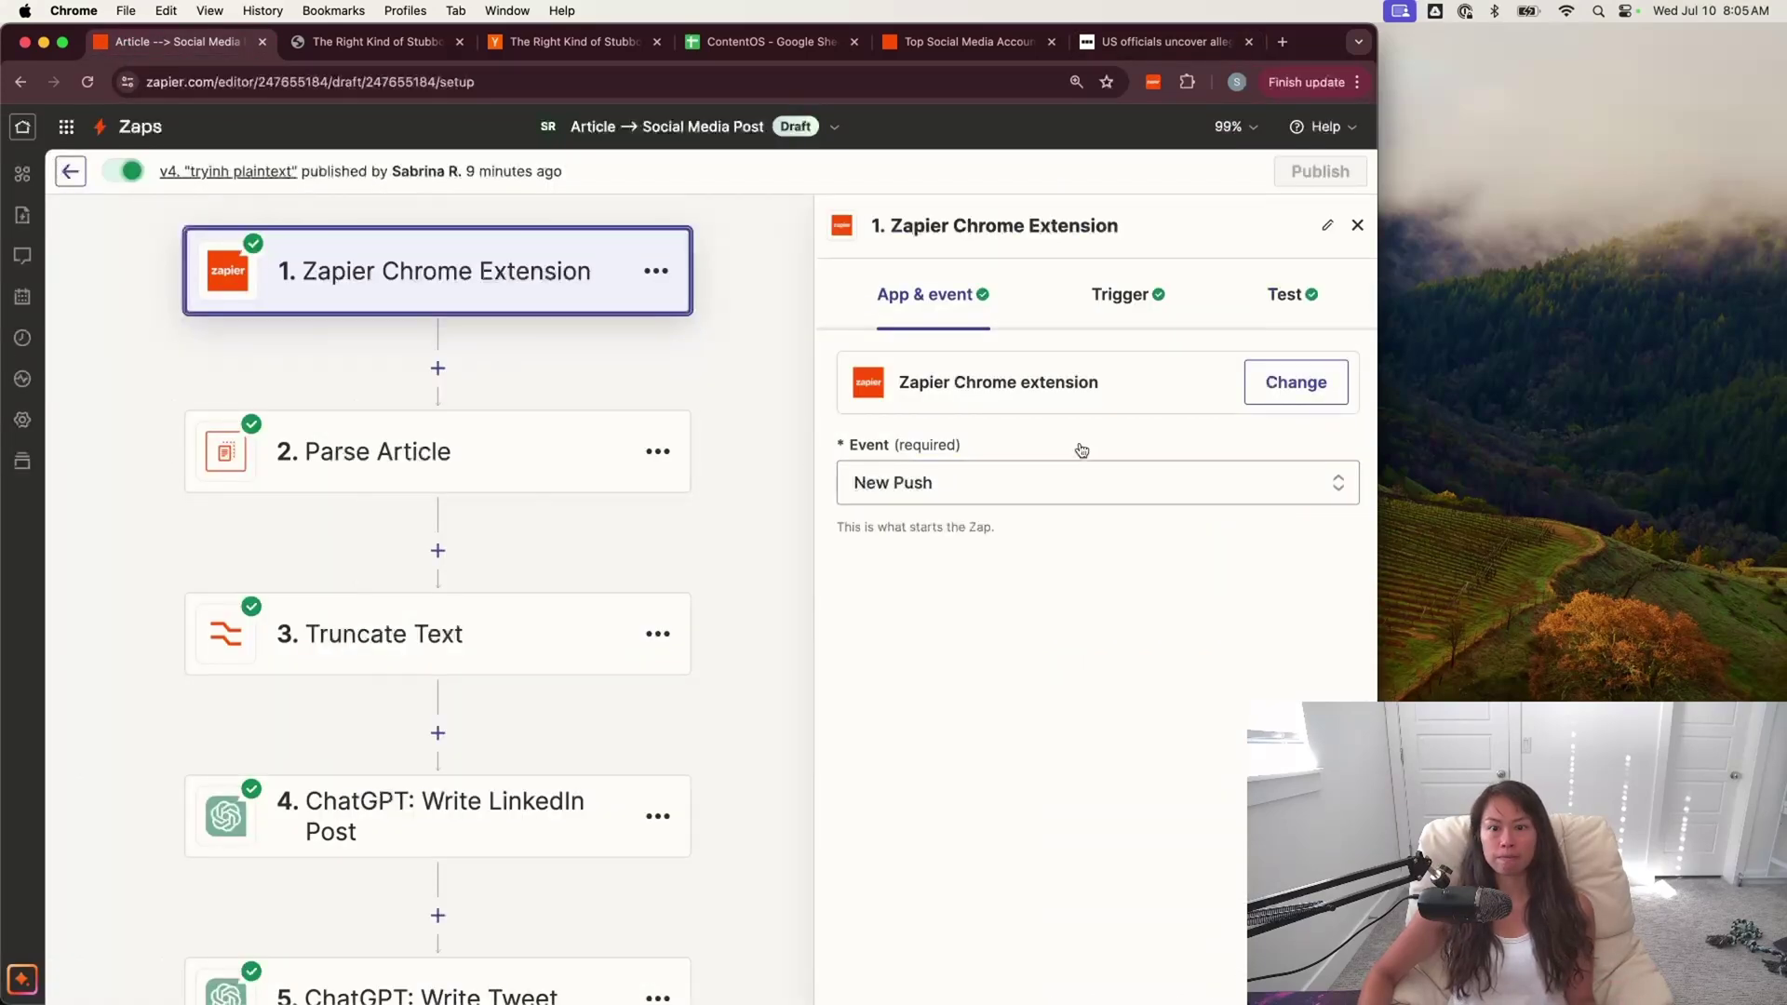
- Review the trigger's input fields and test records, then open the Parse Article step
click(1145, 317)
click(996, 571)
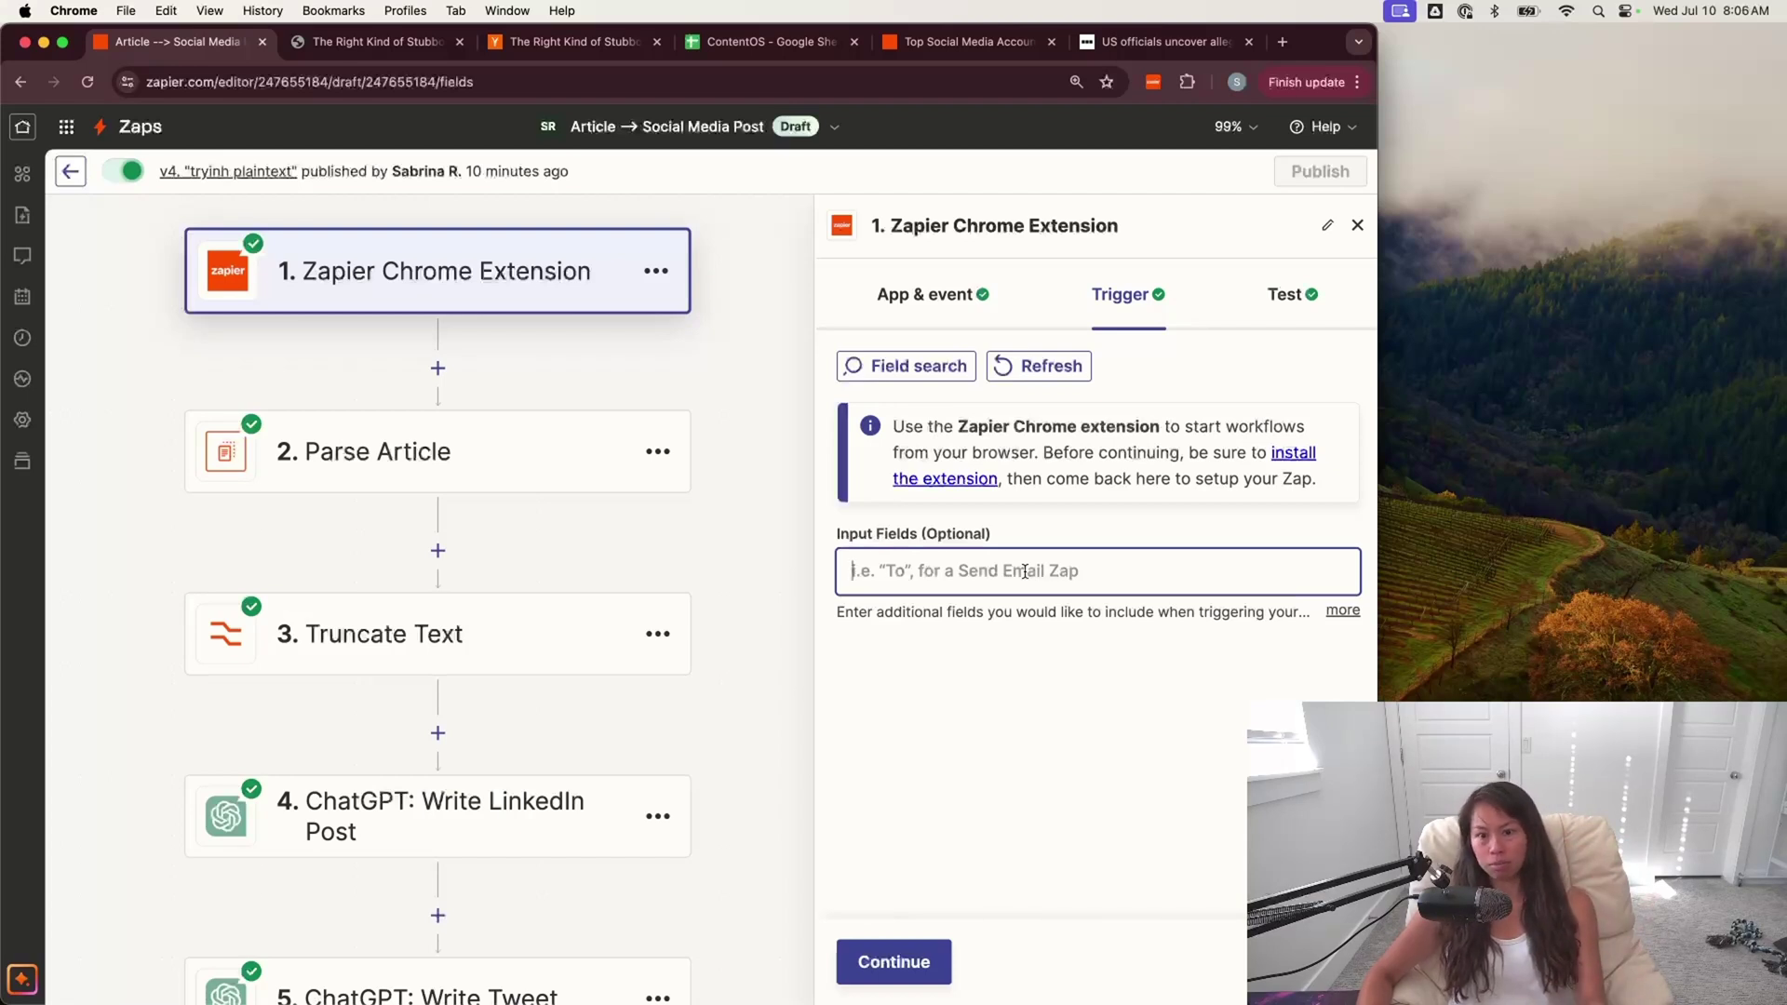
click(1280, 300)
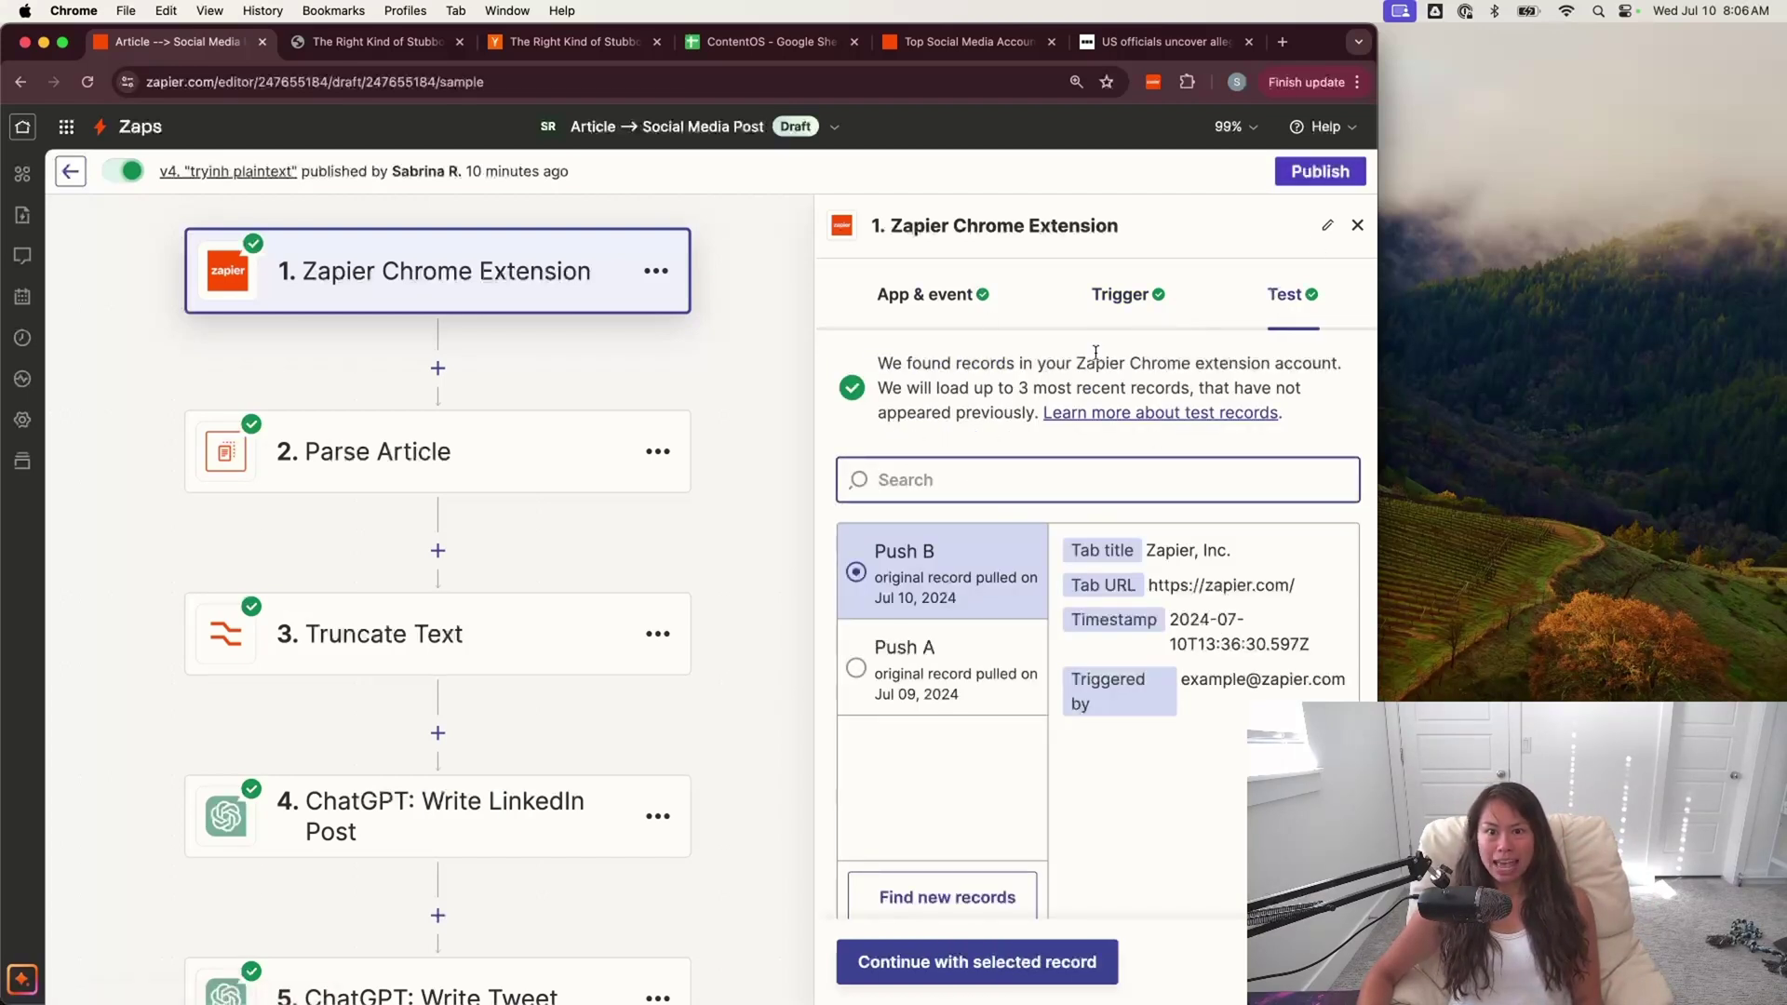
scroll(968, 684, down, 1)
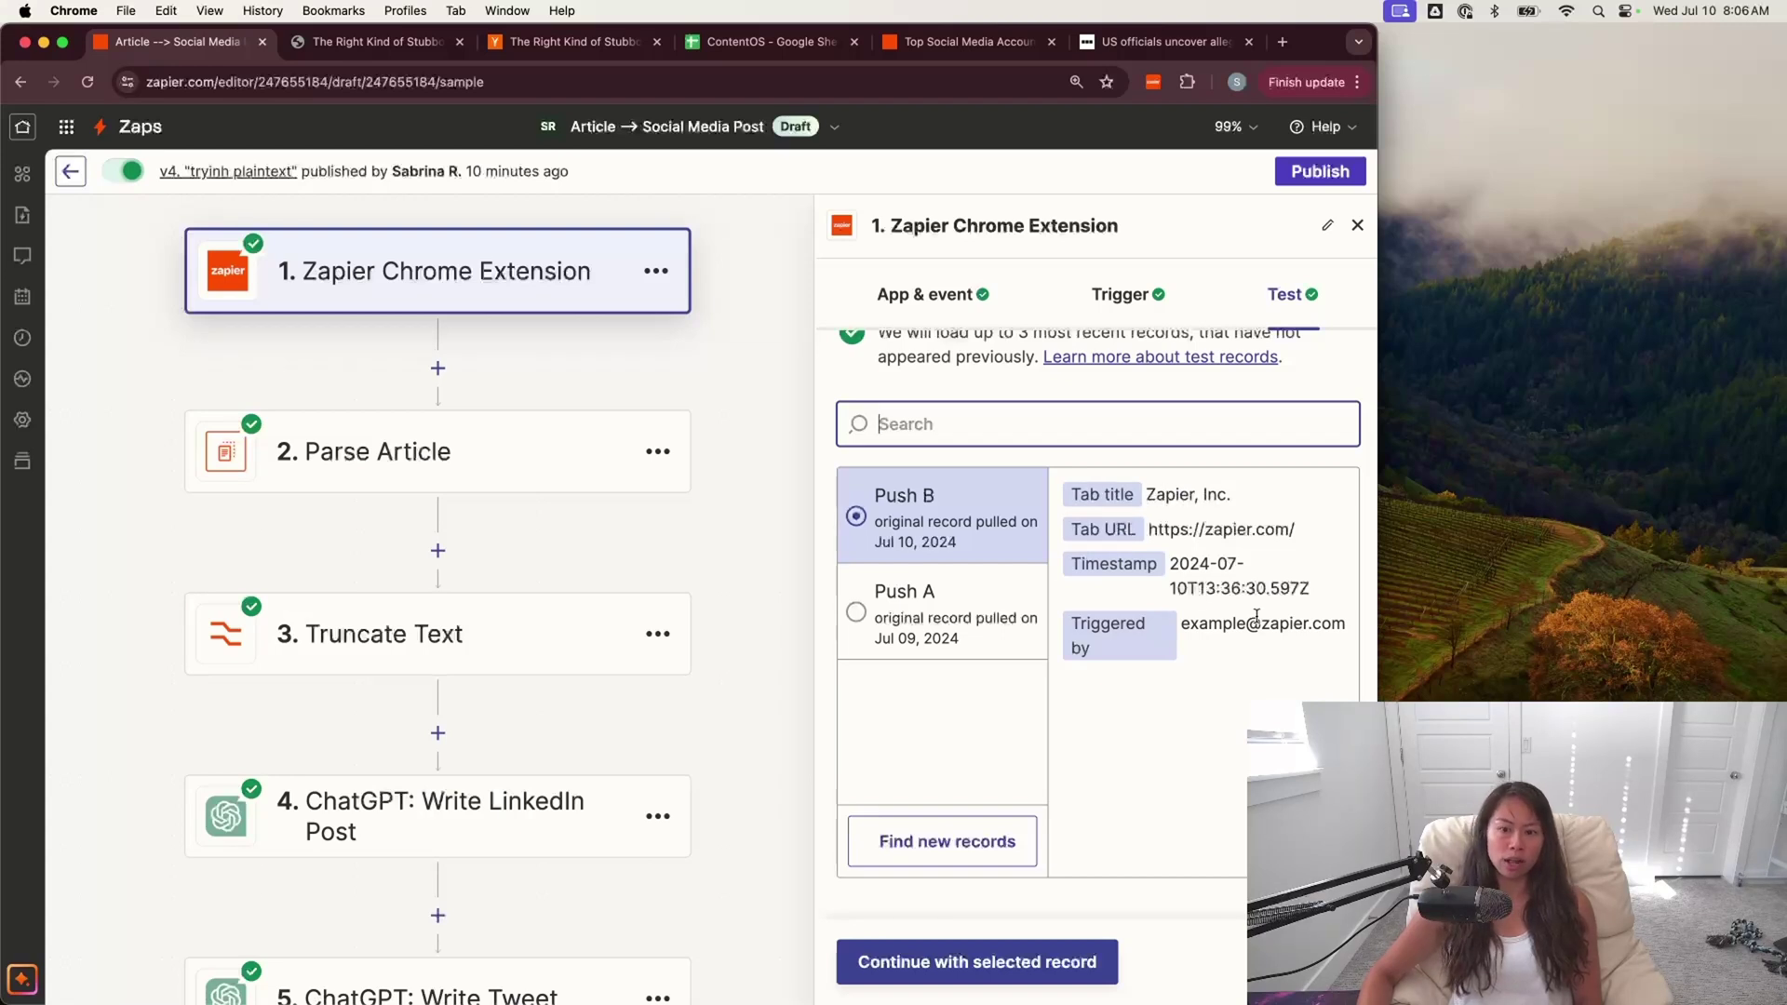
click(578, 439)
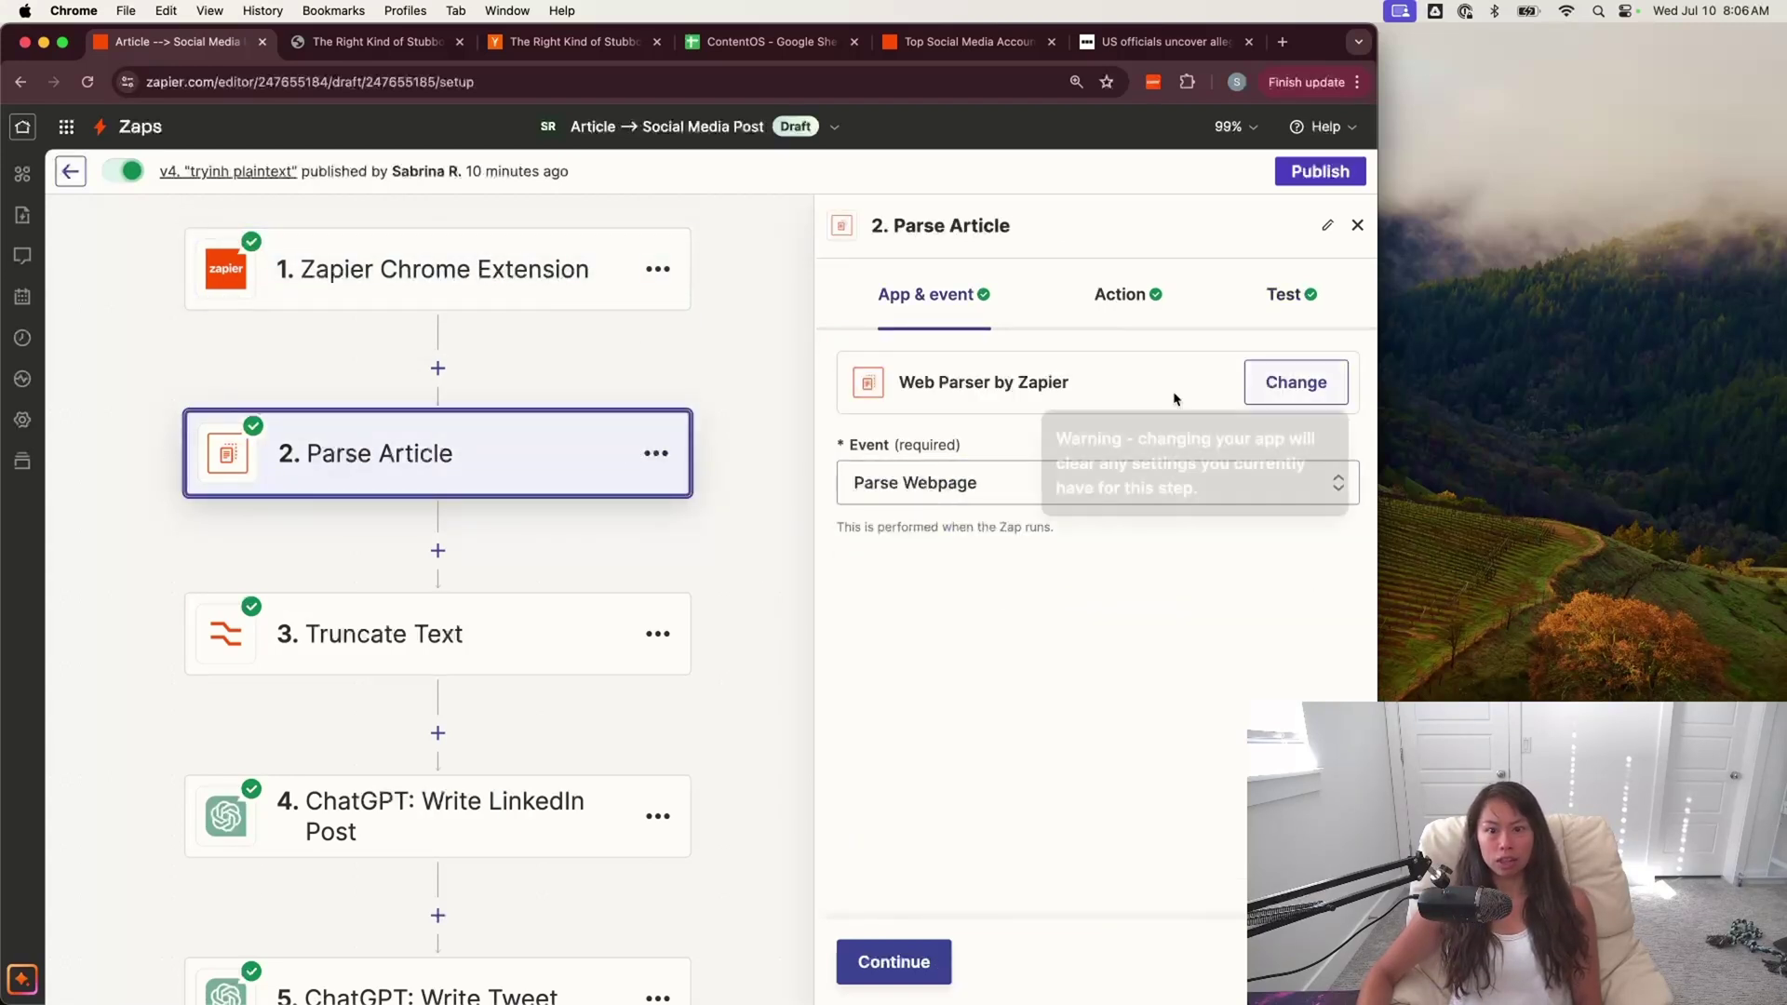
- Confirm Parse Article uses Web Parser by Zapier with the Parse Webpage event
click(1299, 383)
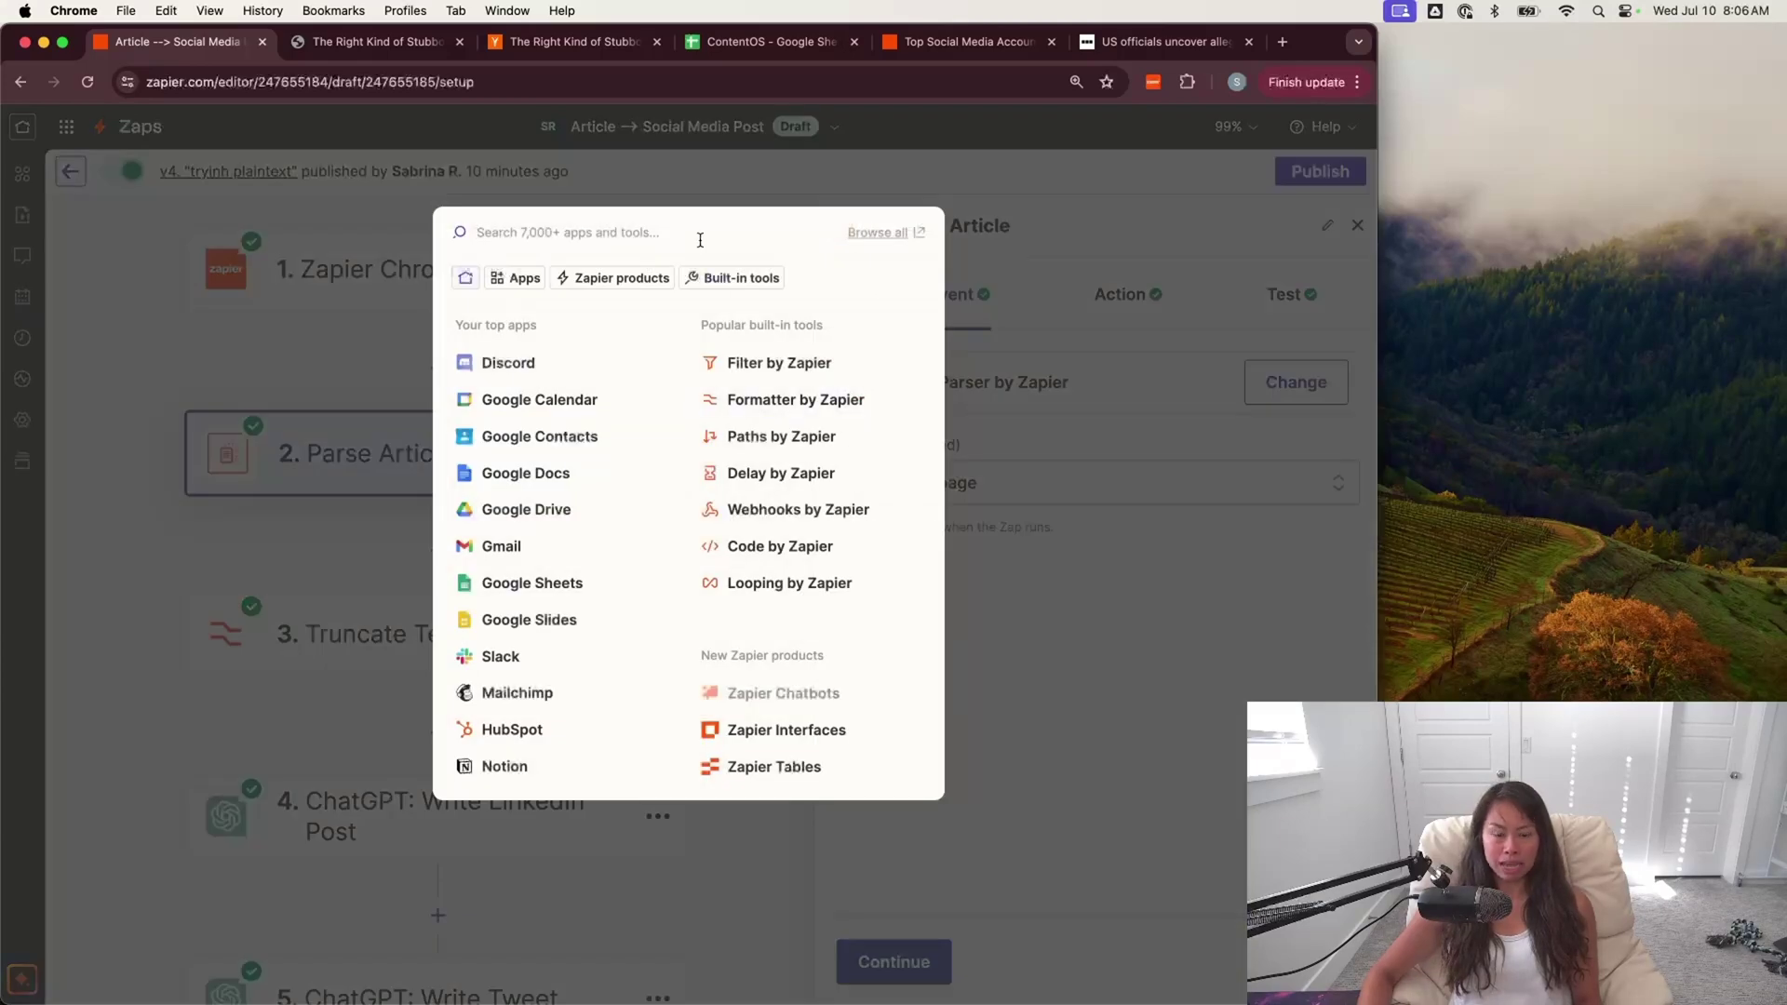
text(web pa)
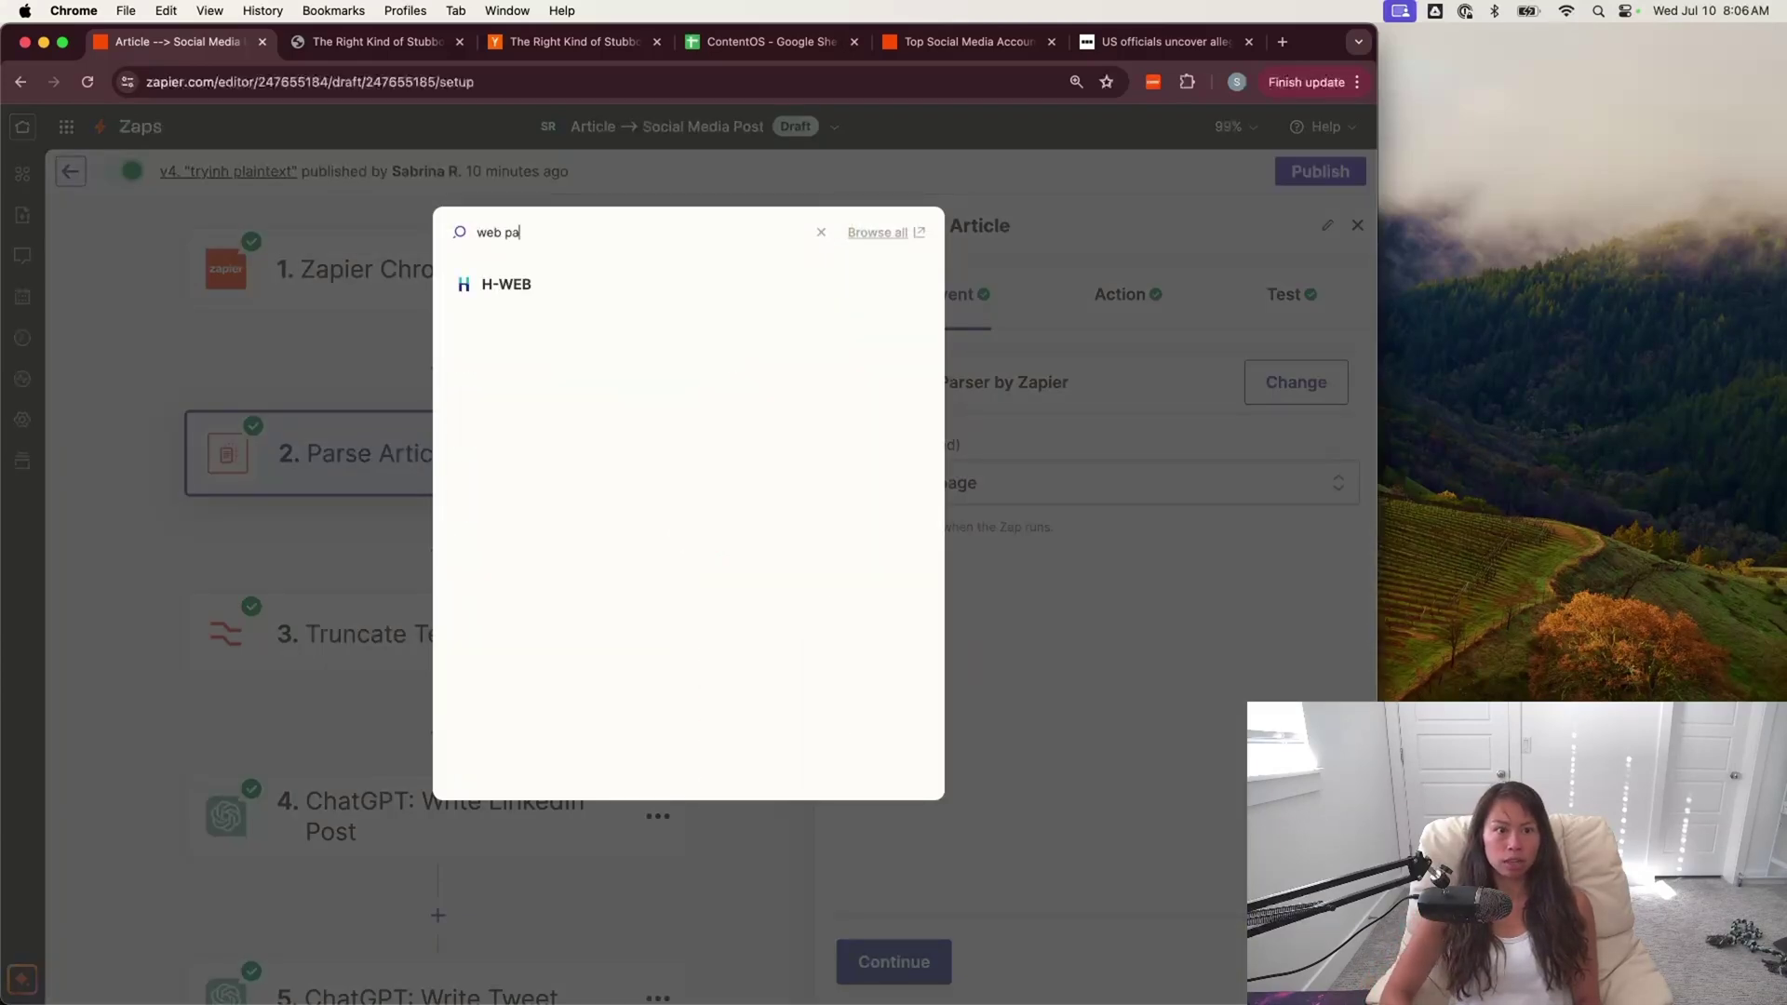
text(rser)
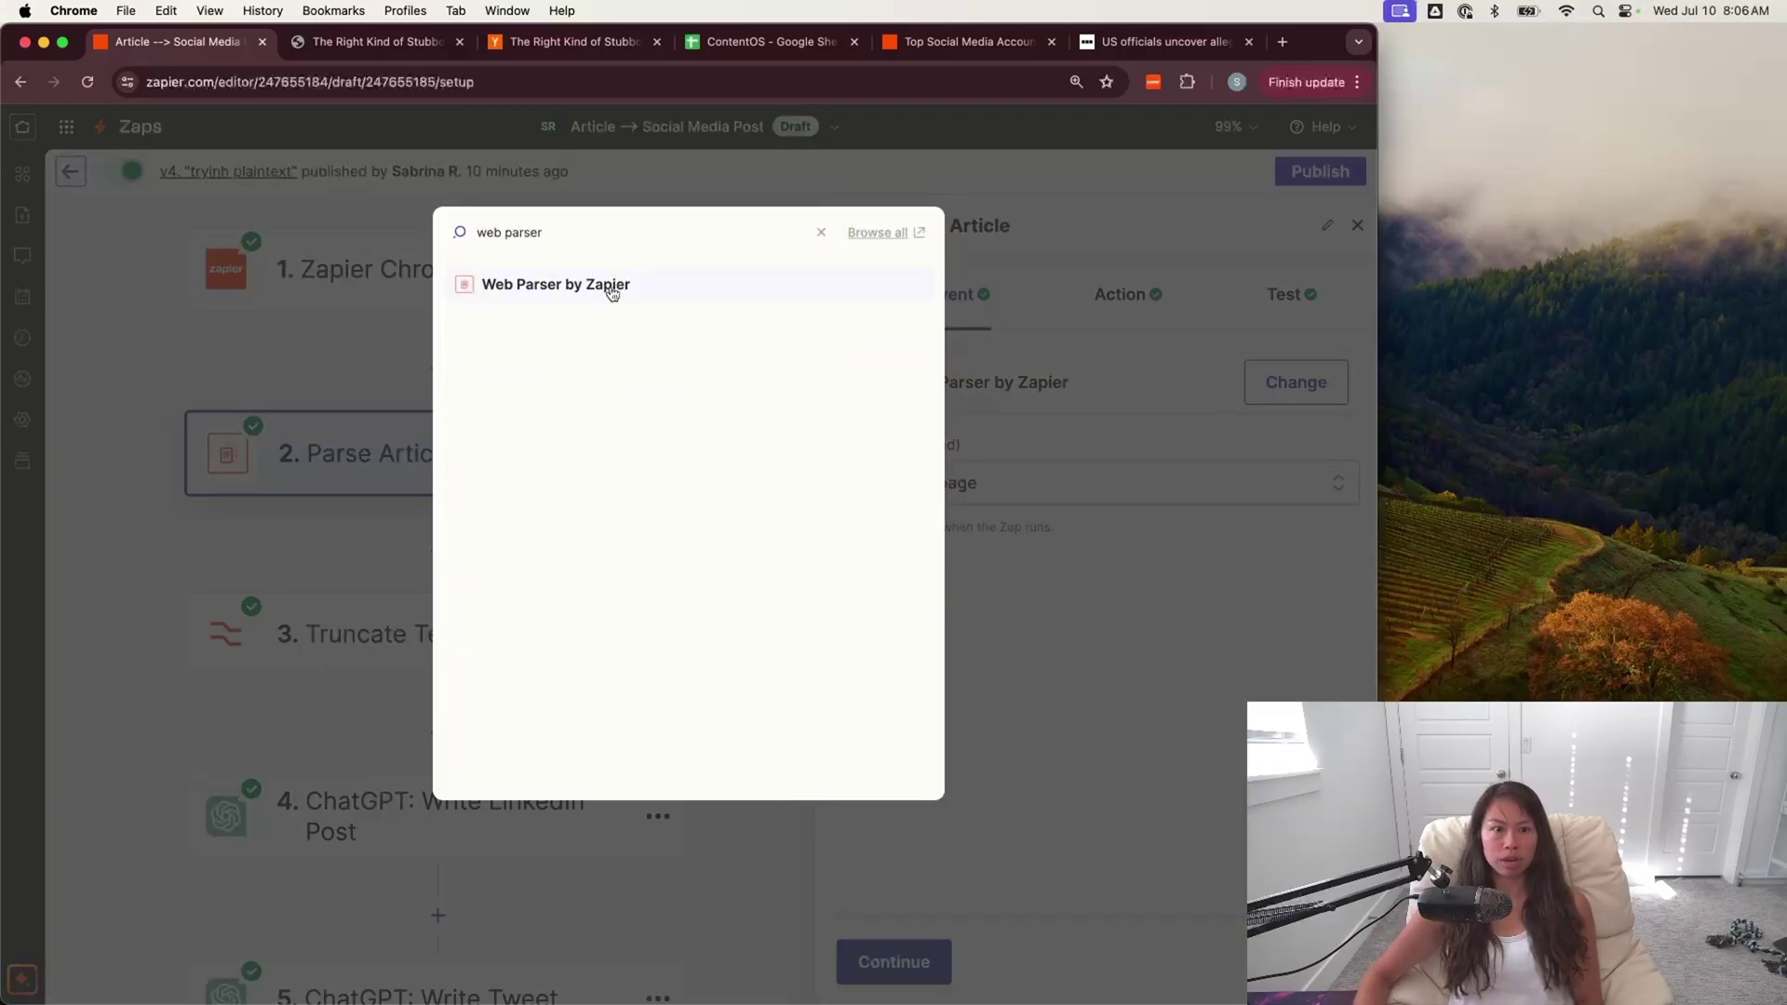
key(Escape)
key(Escape)
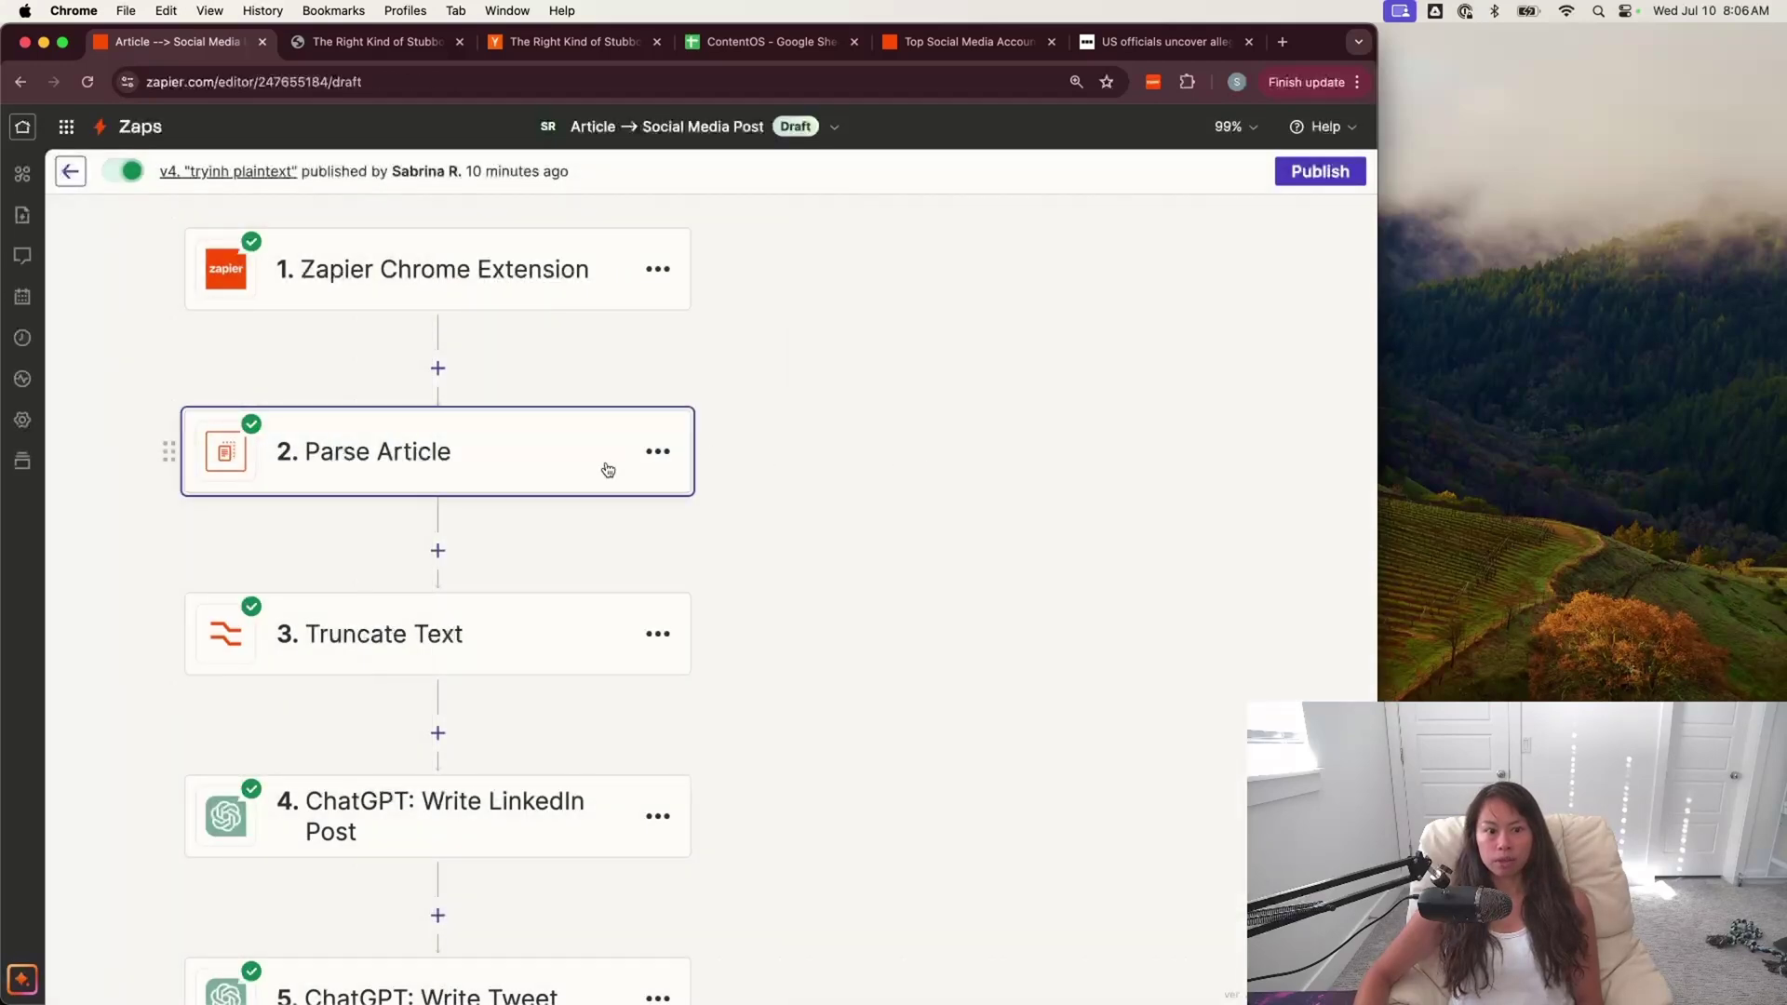
click(608, 470)
click(1092, 483)
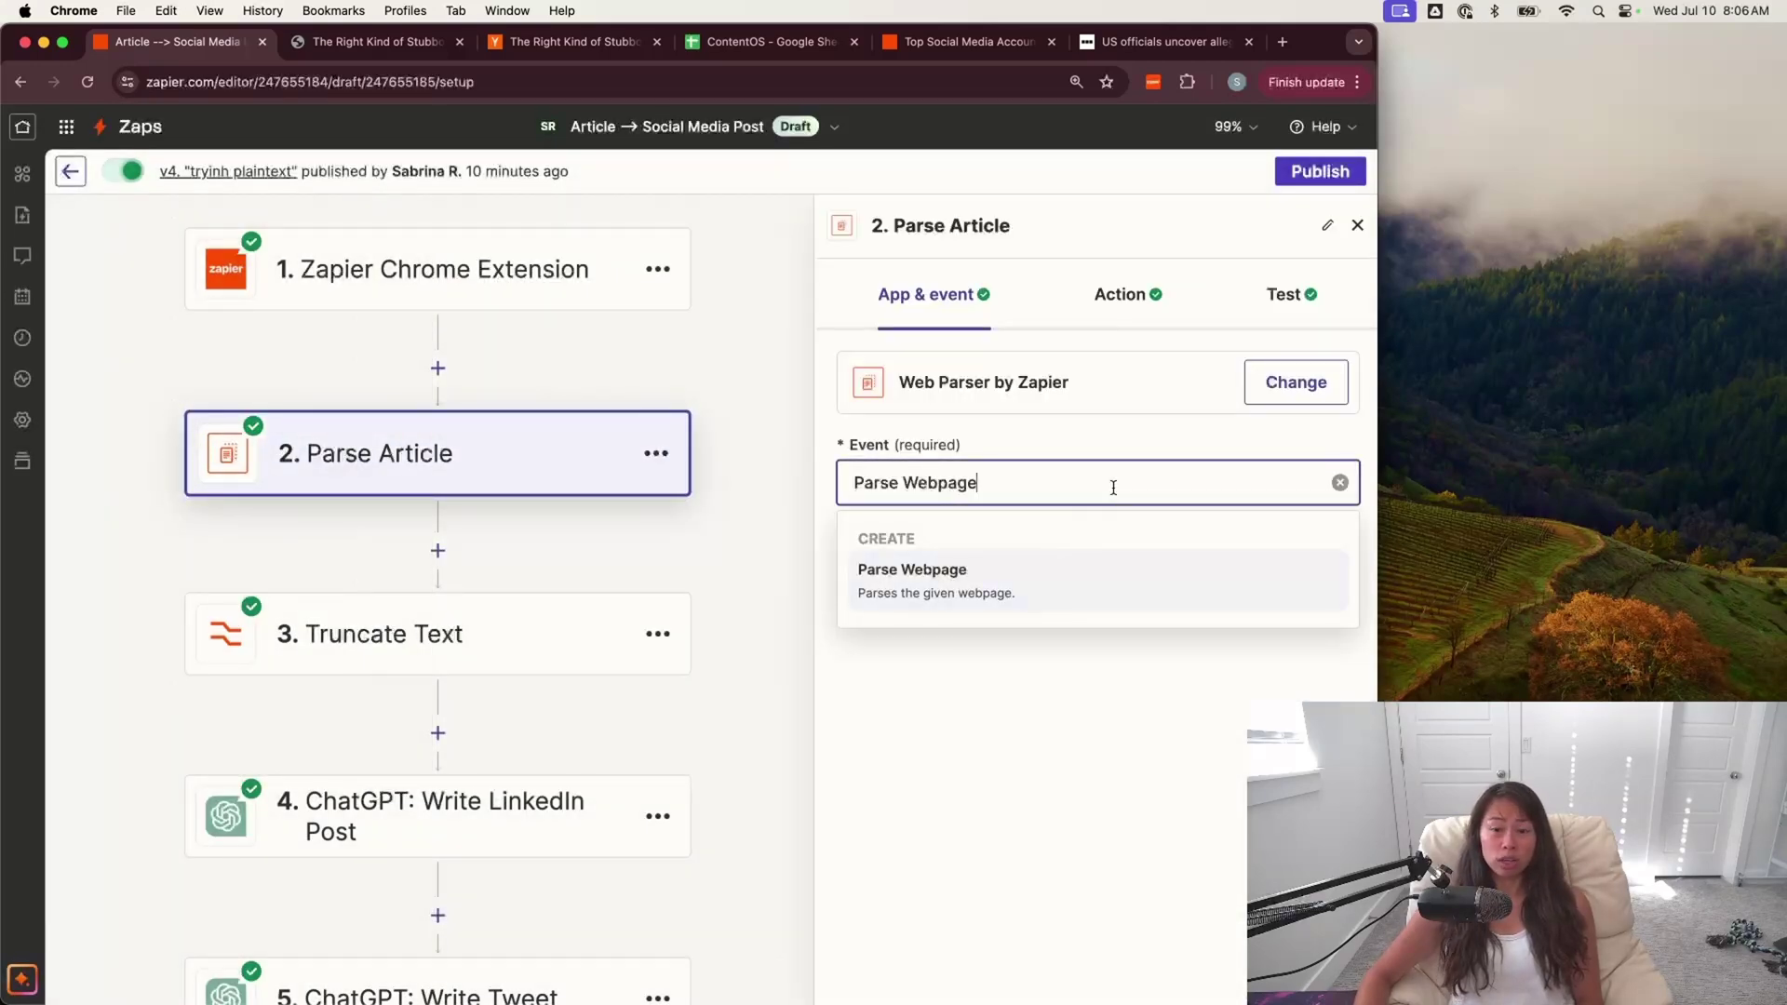
click(1061, 656)
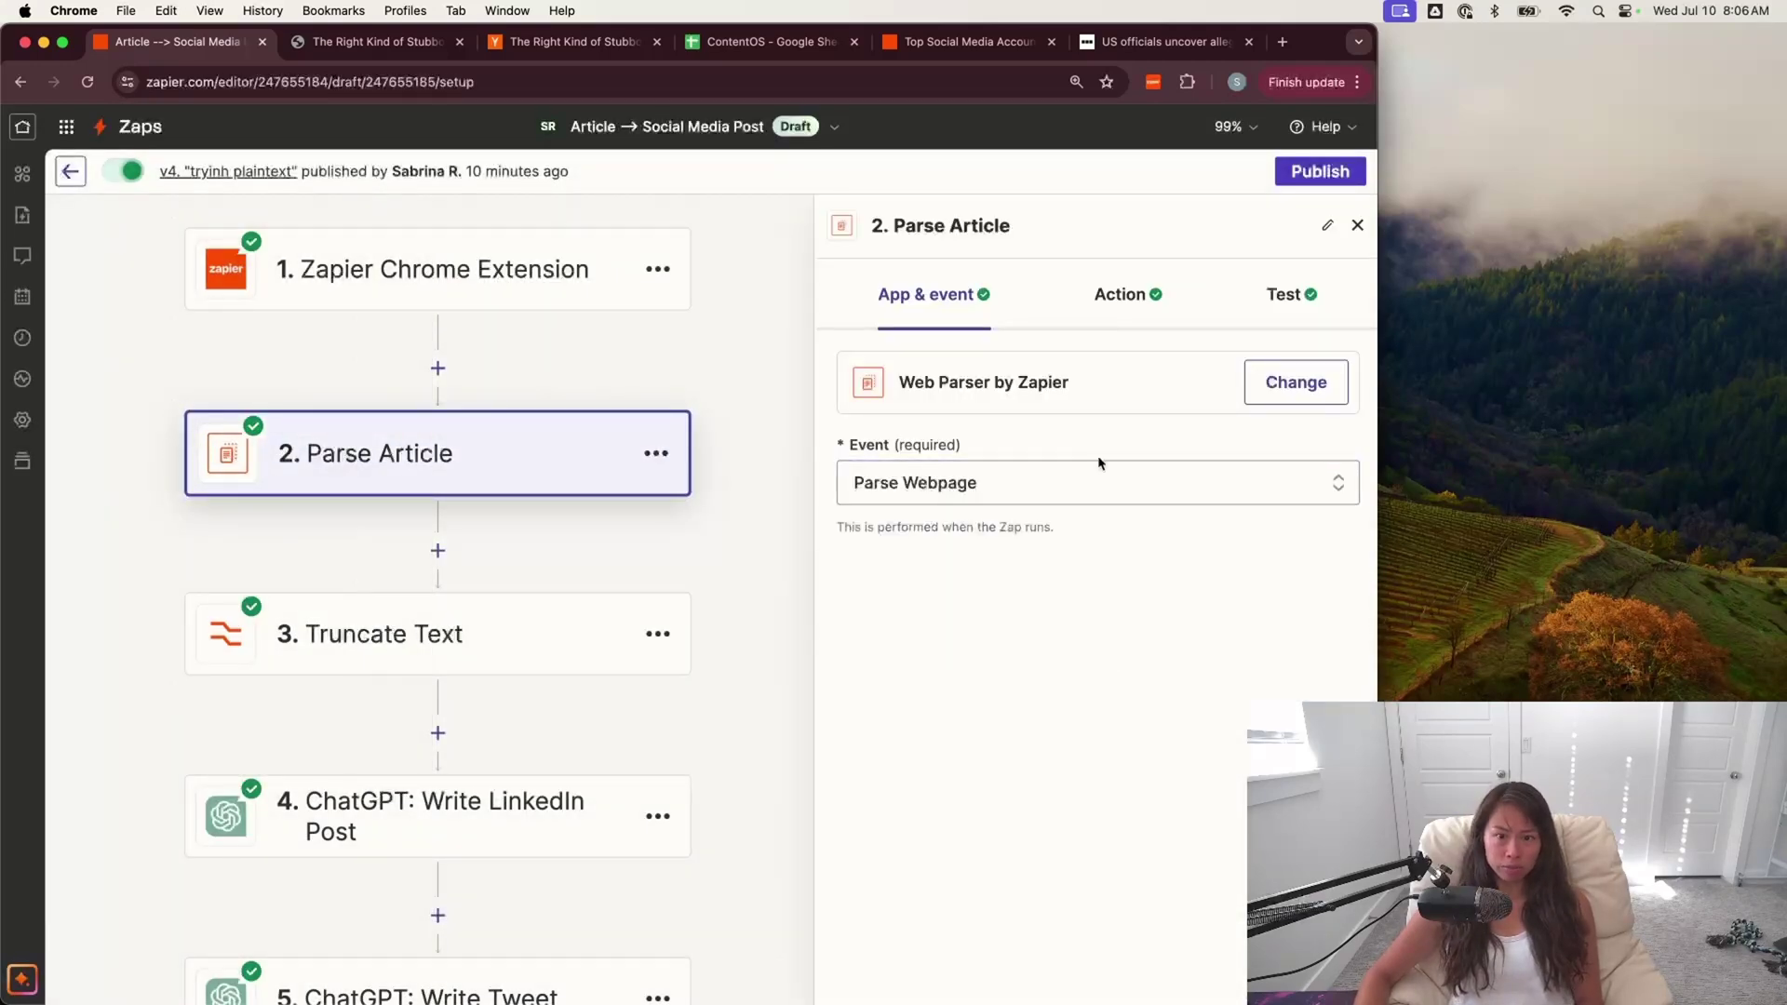
- Review the URL to Parse data and keep the content output format as Plaintext
click(1123, 326)
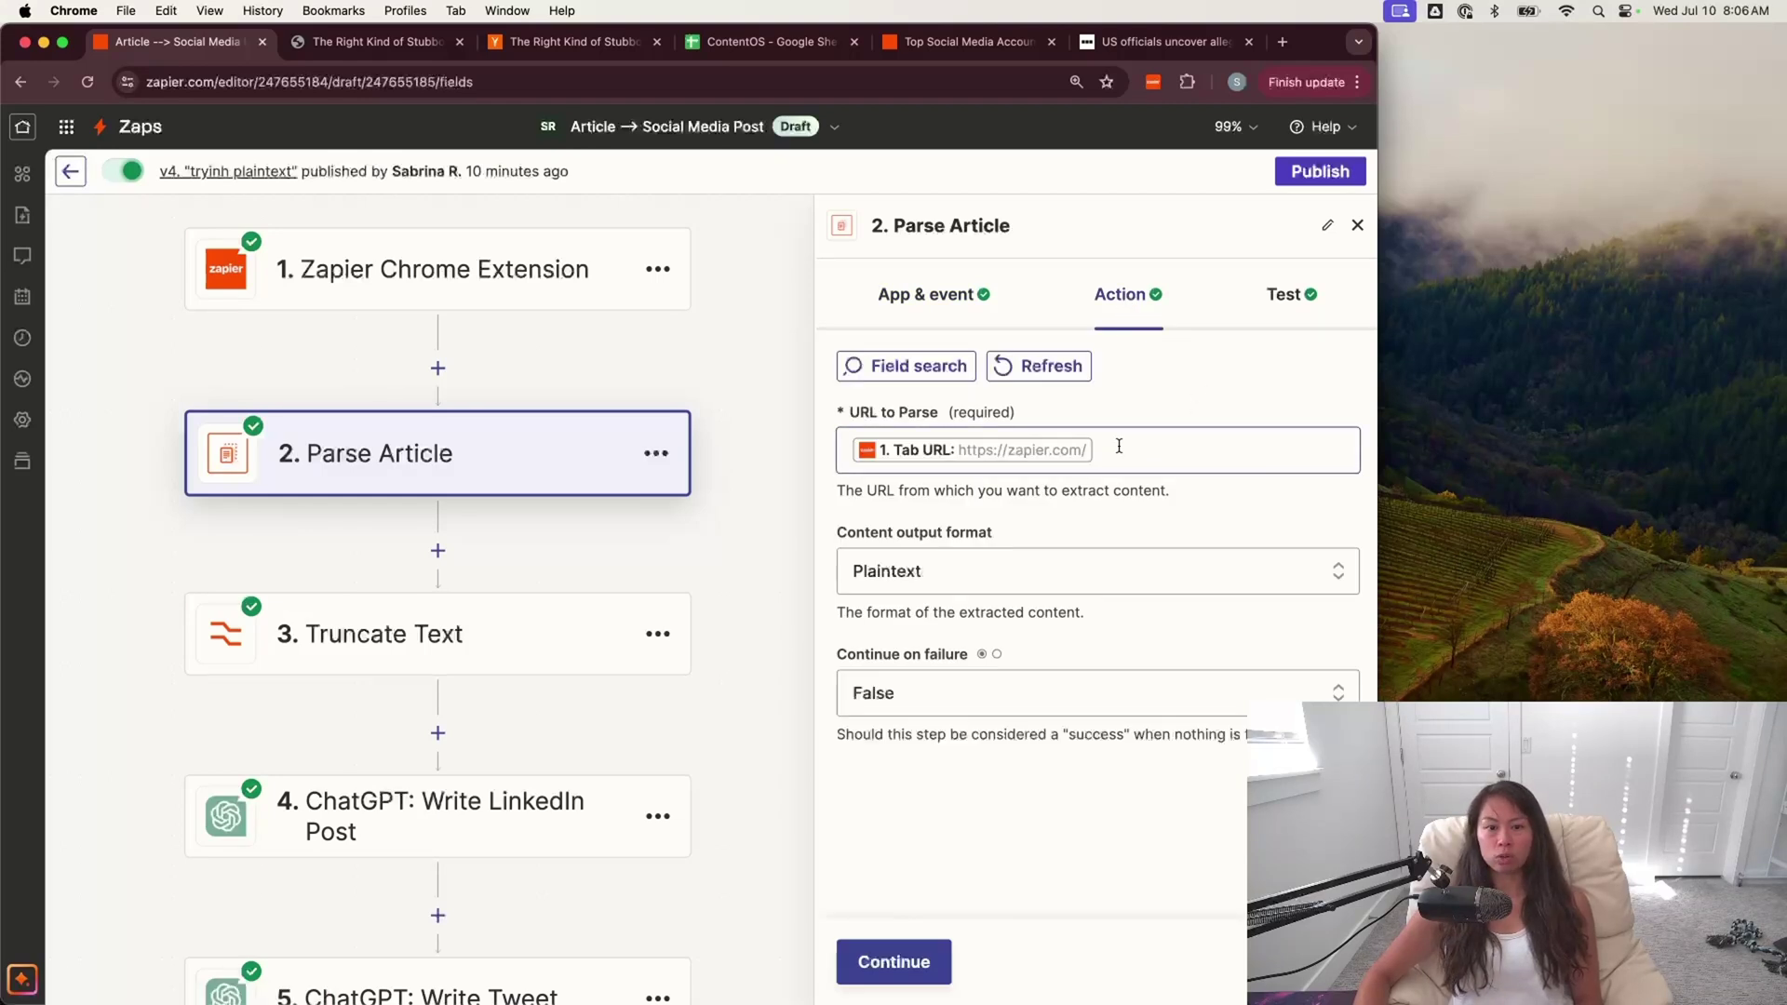
click(1135, 454)
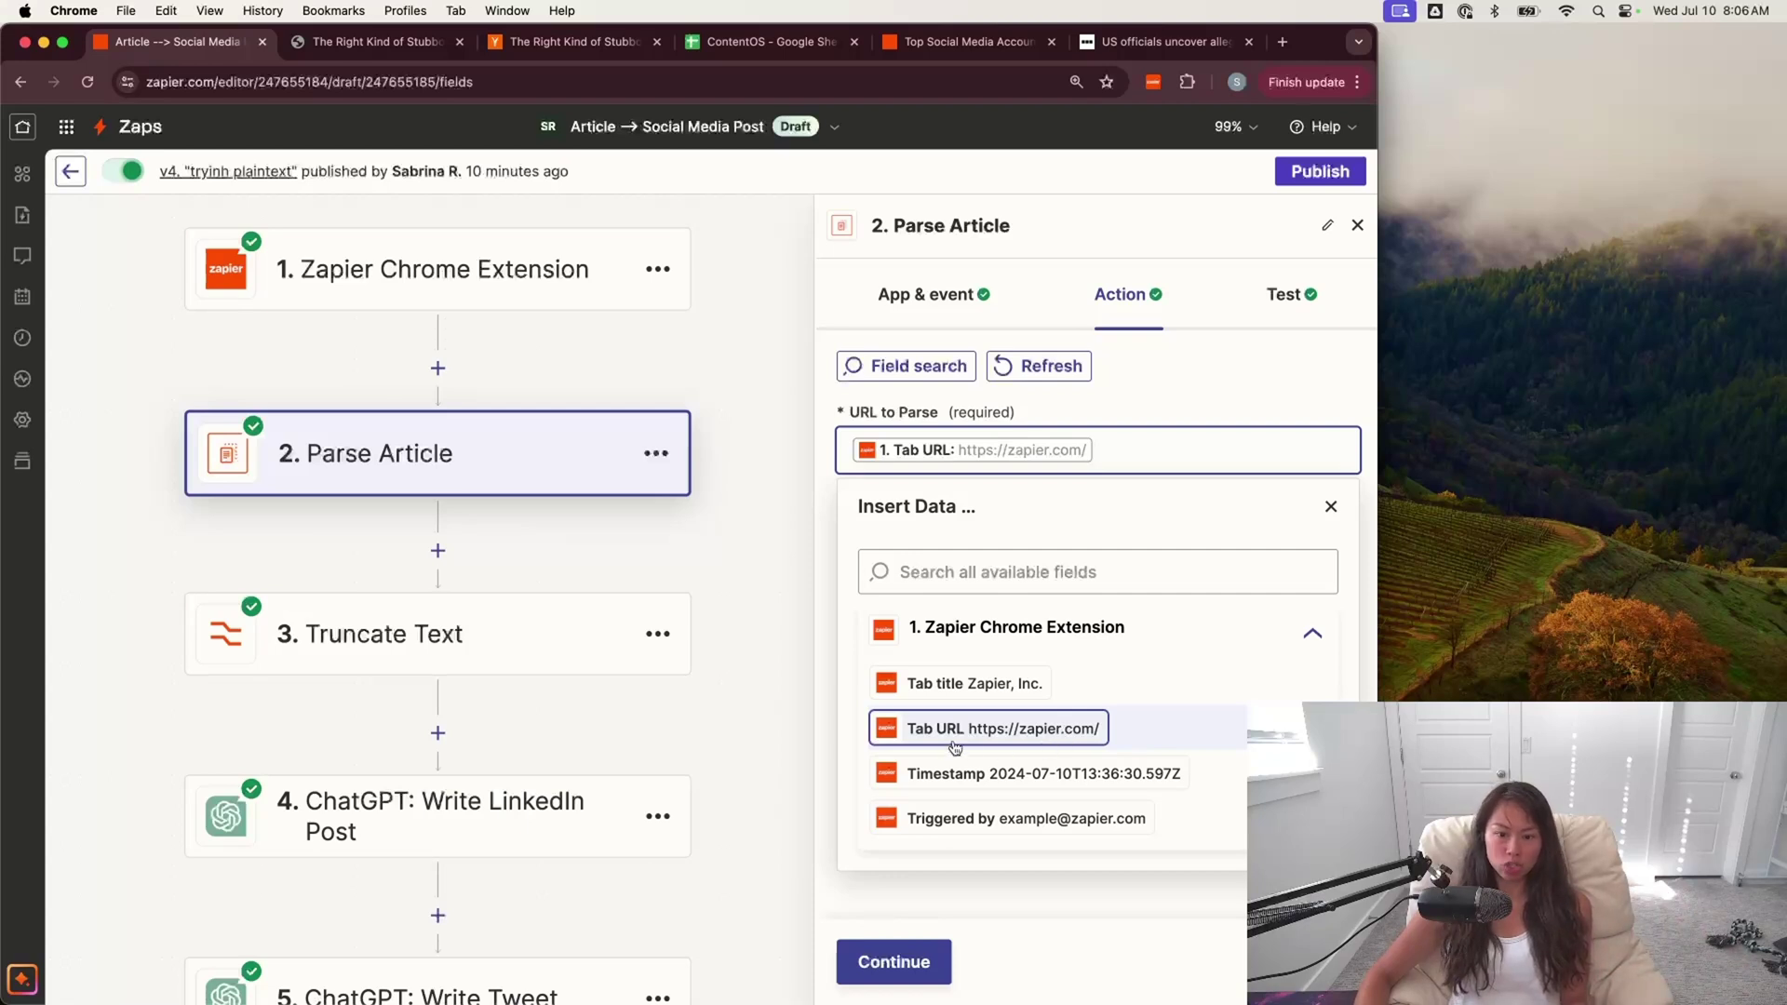
click(1167, 405)
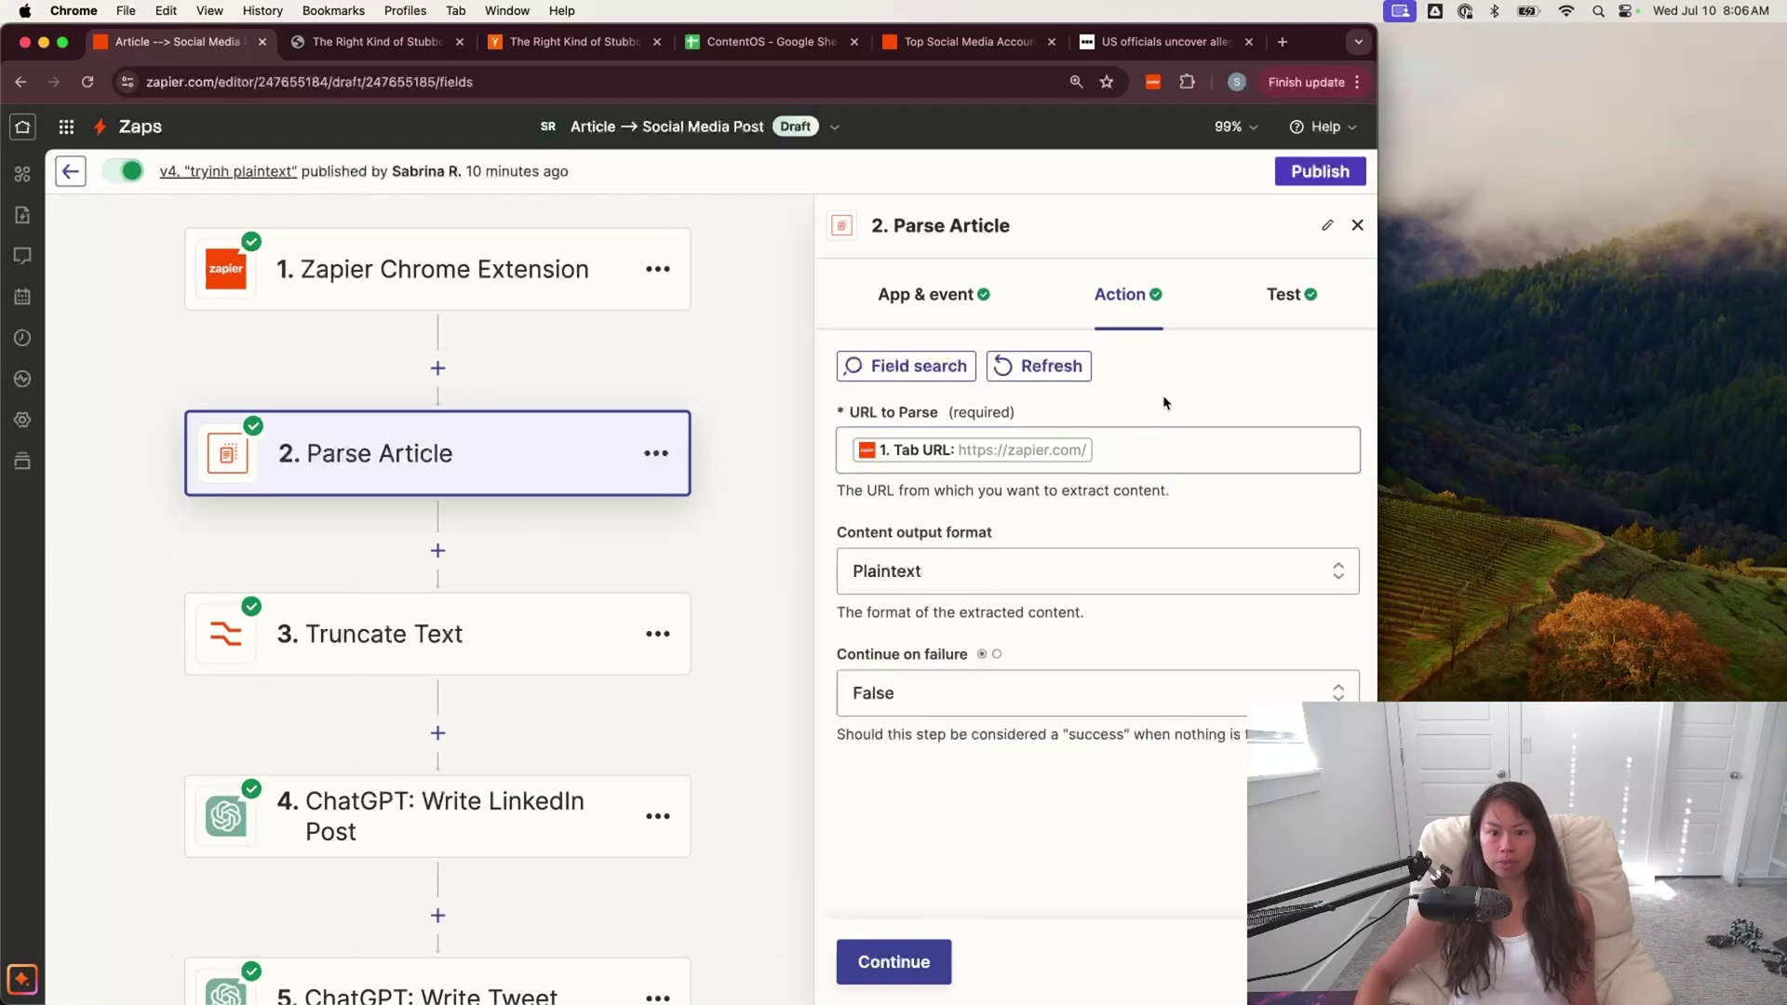
click(1058, 566)
scroll(1047, 898, down, 3)
click(1036, 805)
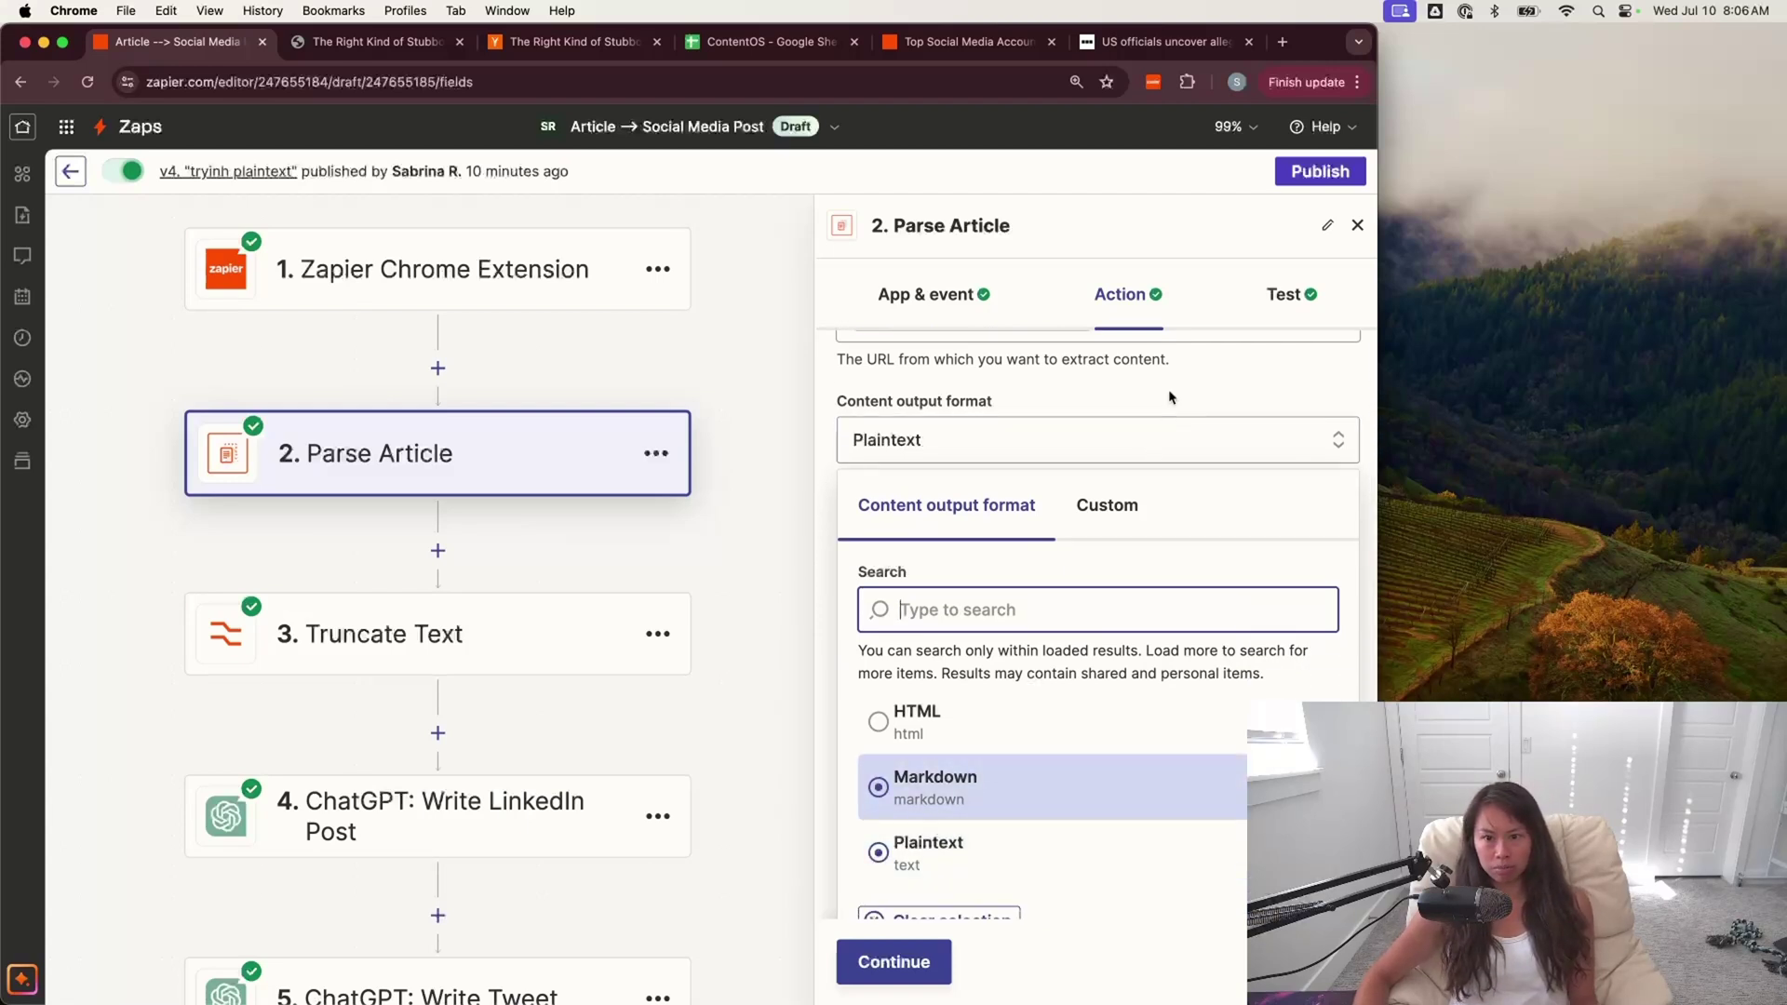
click(1170, 397)
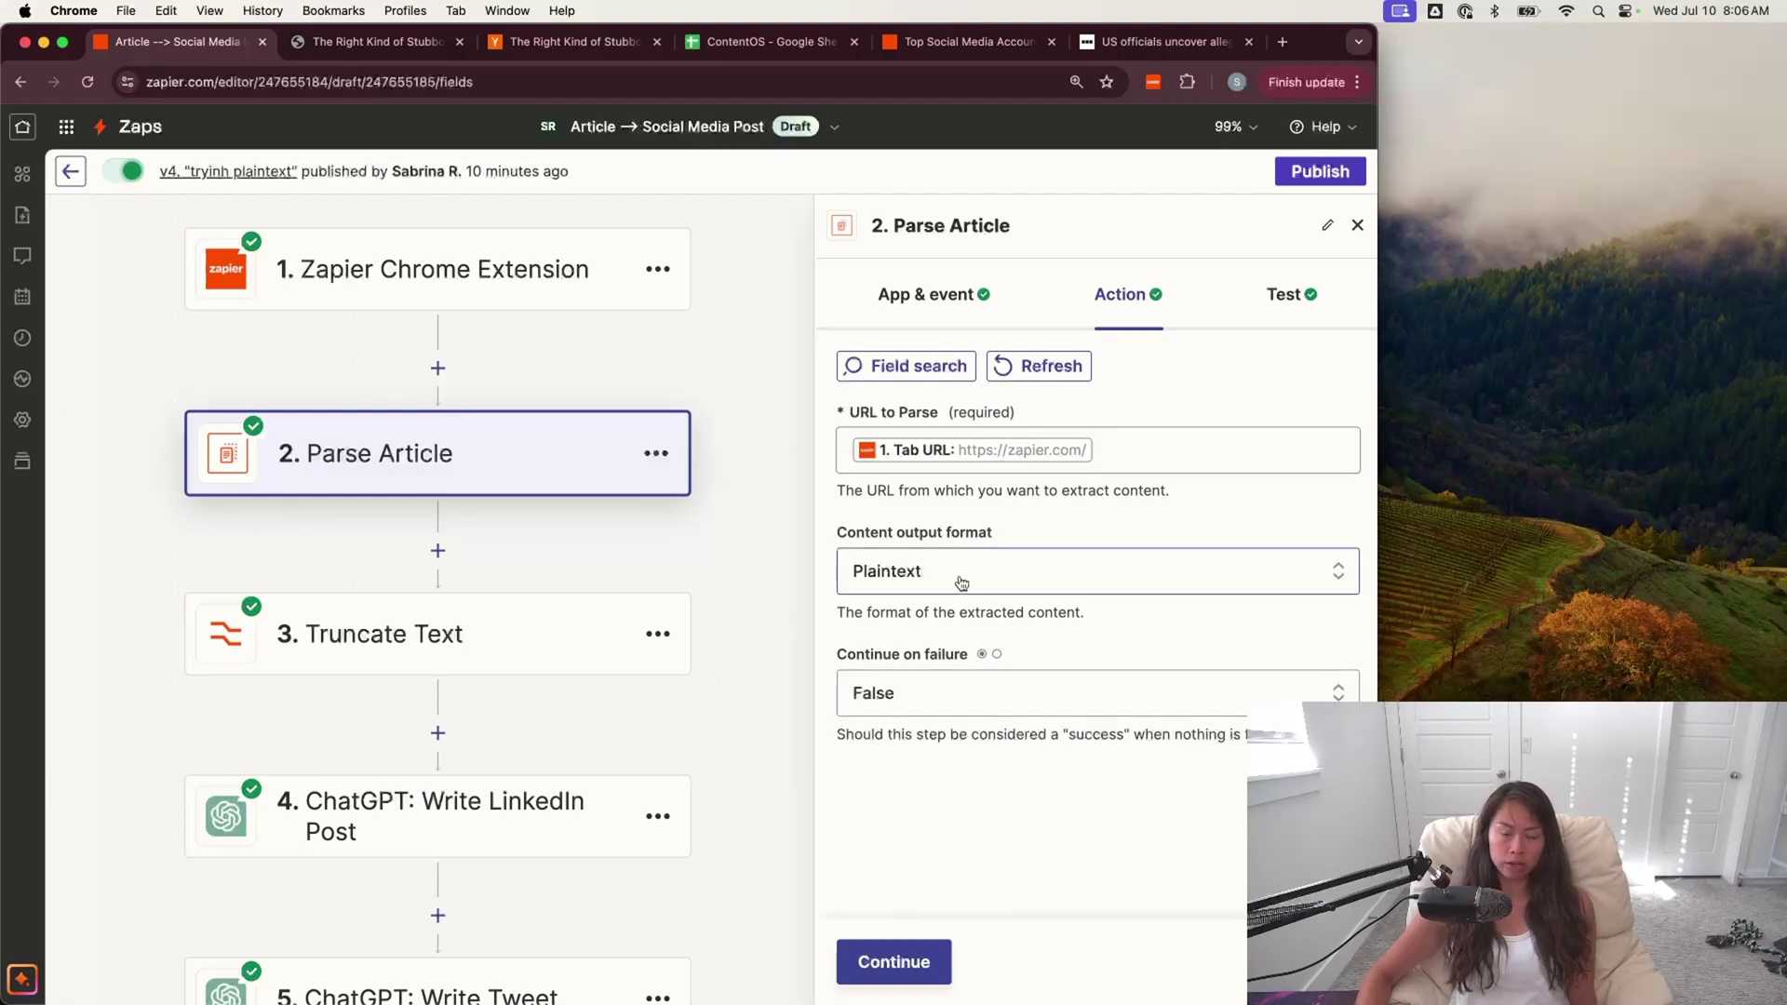
- Check the continue on failure options, then view the step's test sample data
click(925, 699)
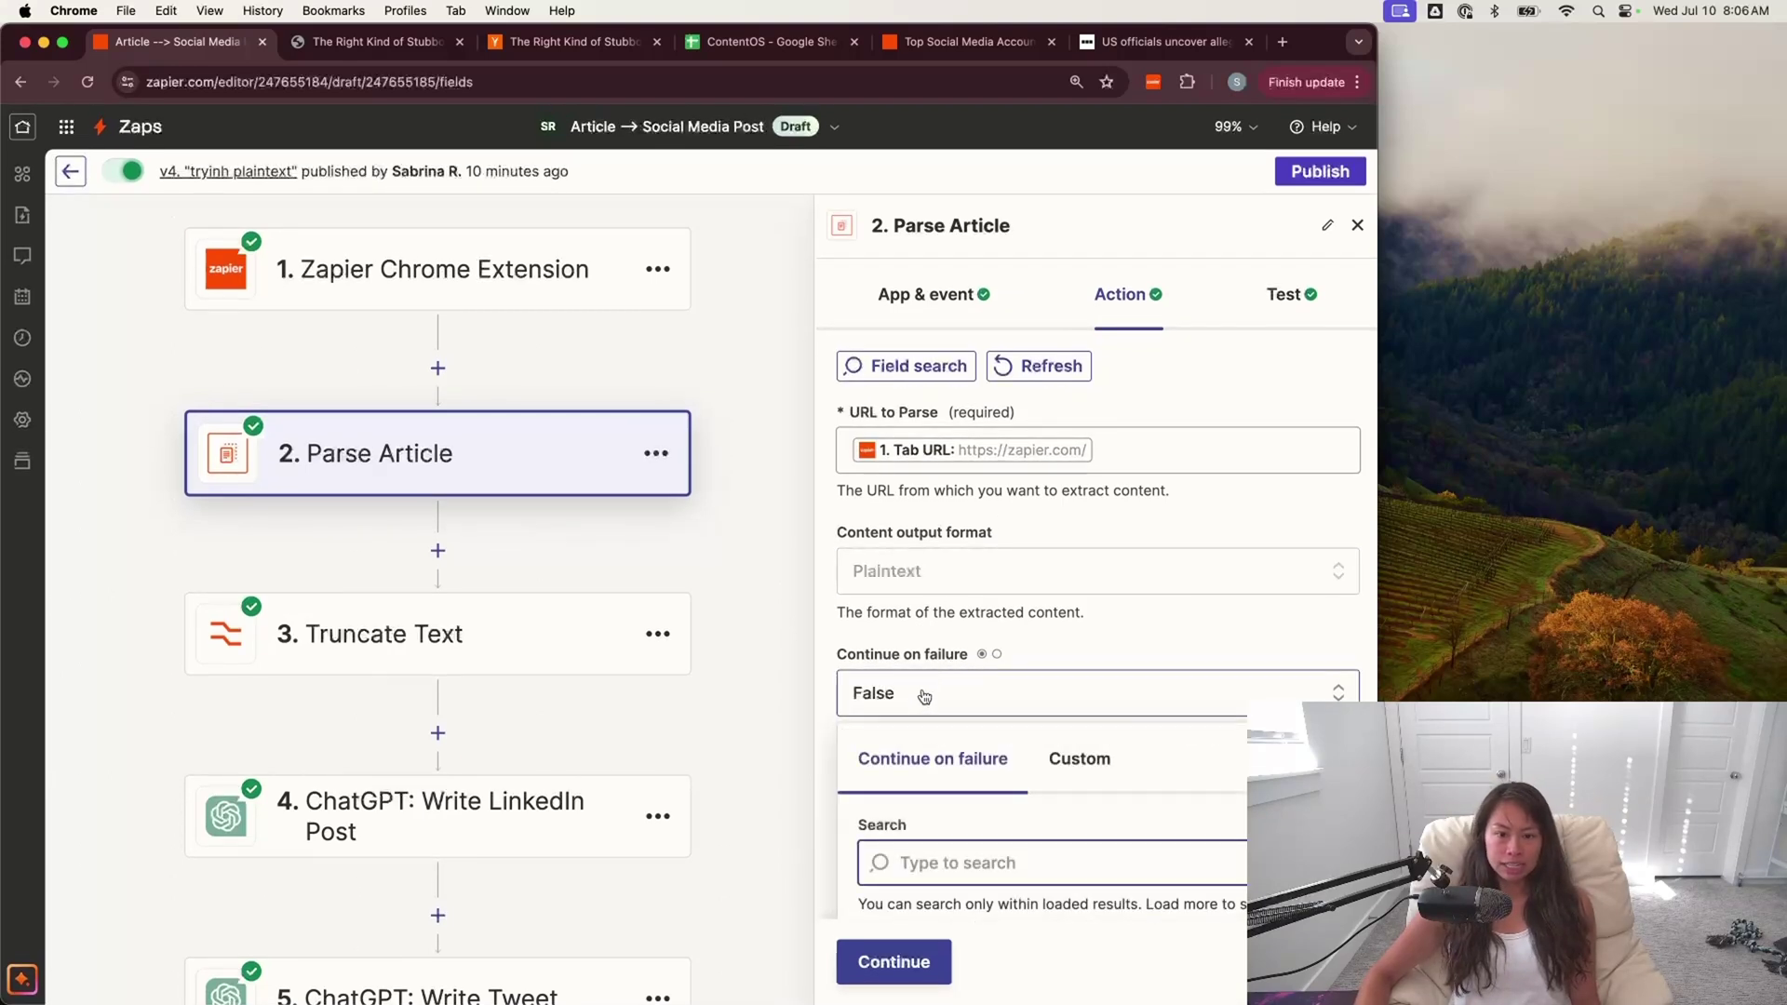
scroll(968, 798, down, 3)
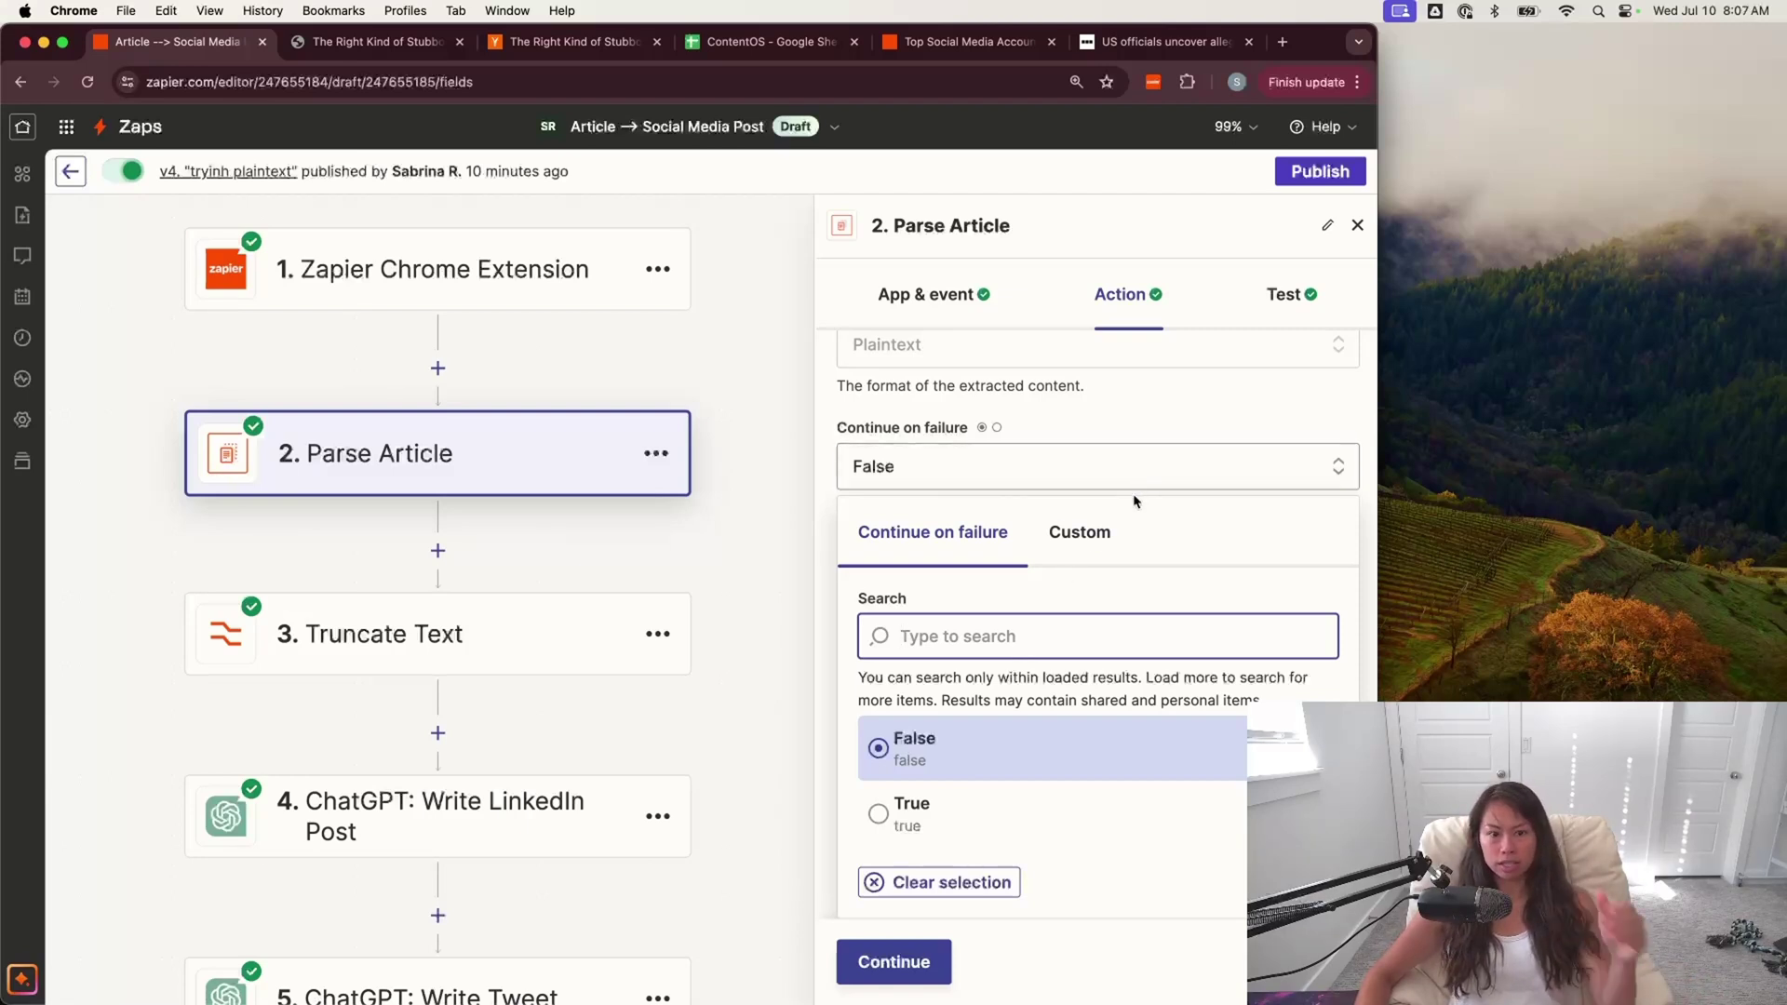
click(1171, 411)
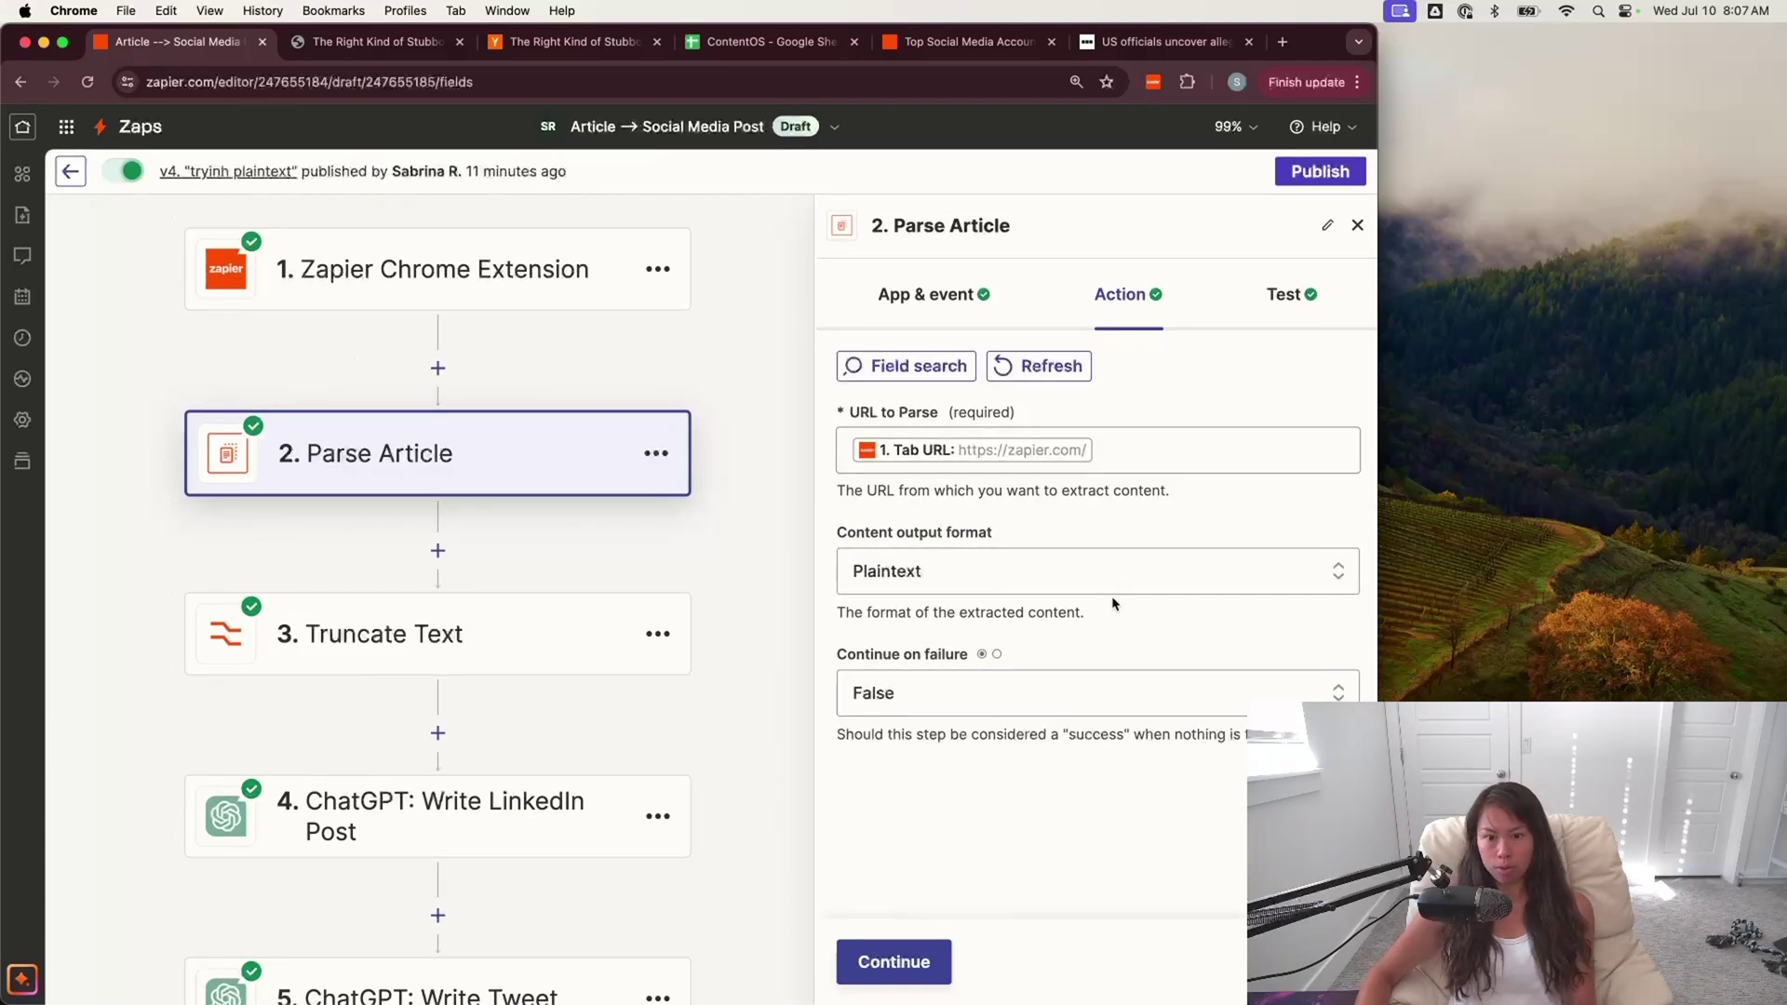
click(1291, 294)
scroll(1034, 616, up, 1)
scroll(1033, 559, down, 3)
click(884, 457)
scroll(1071, 559, down, 1)
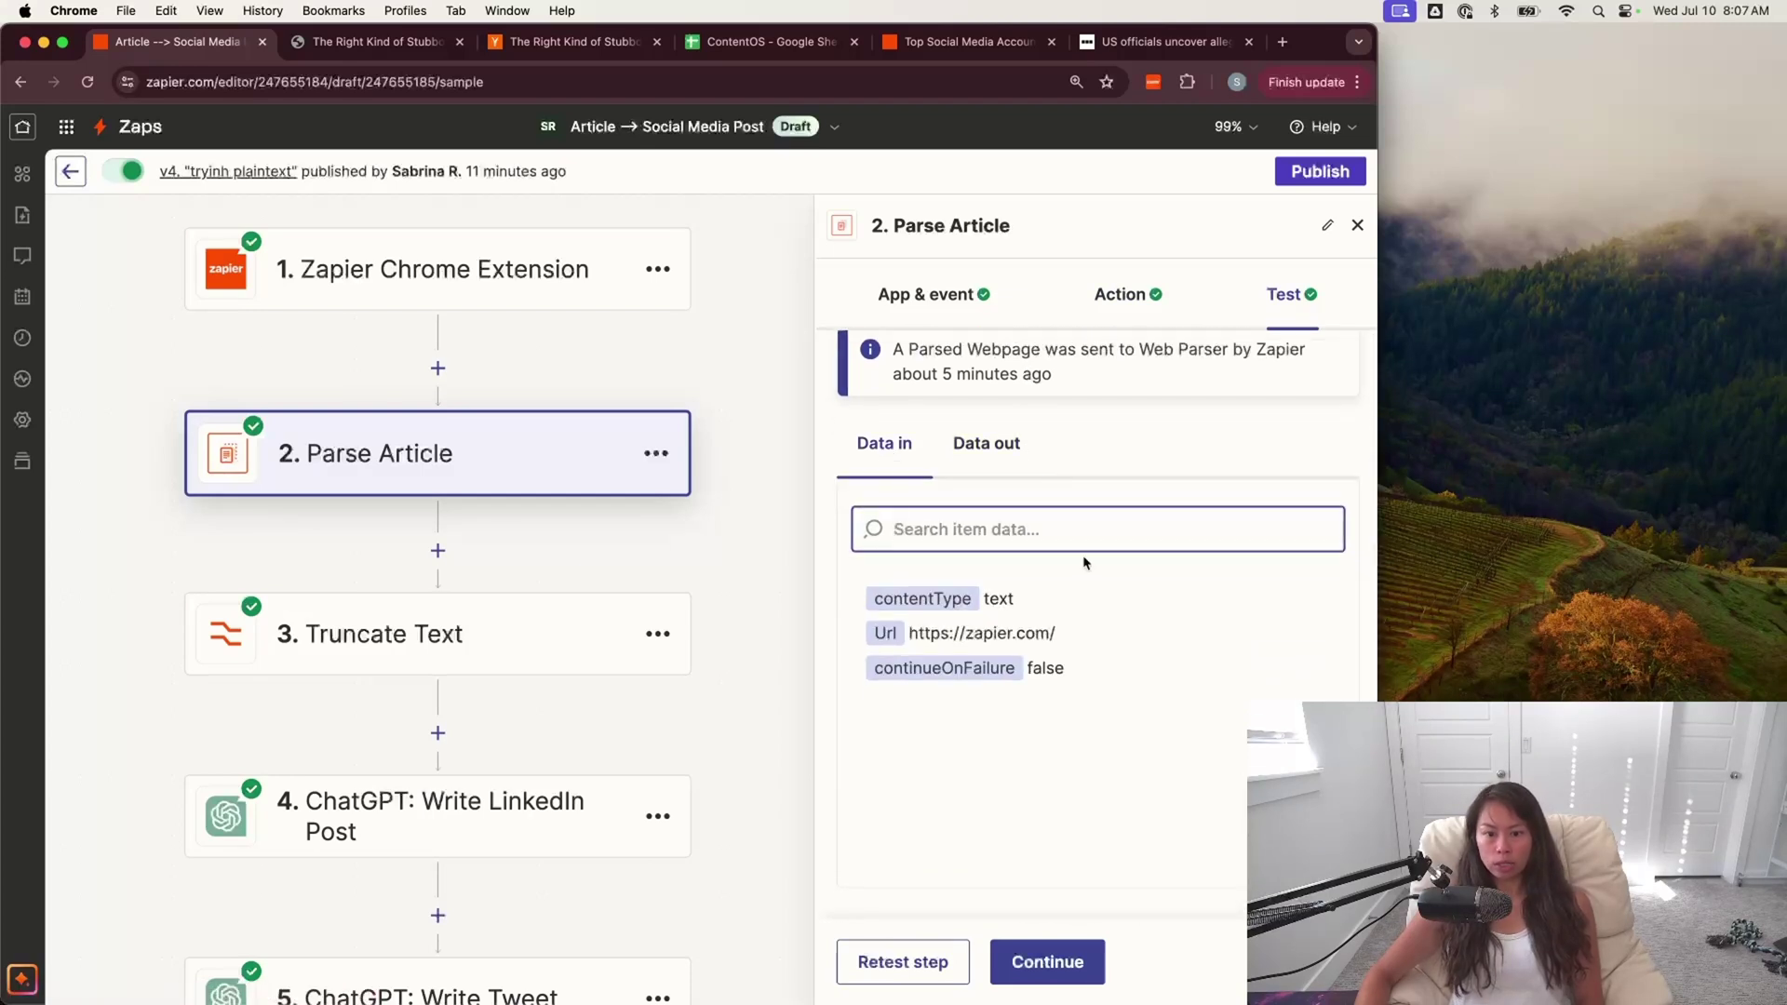
click(1006, 637)
click(1044, 669)
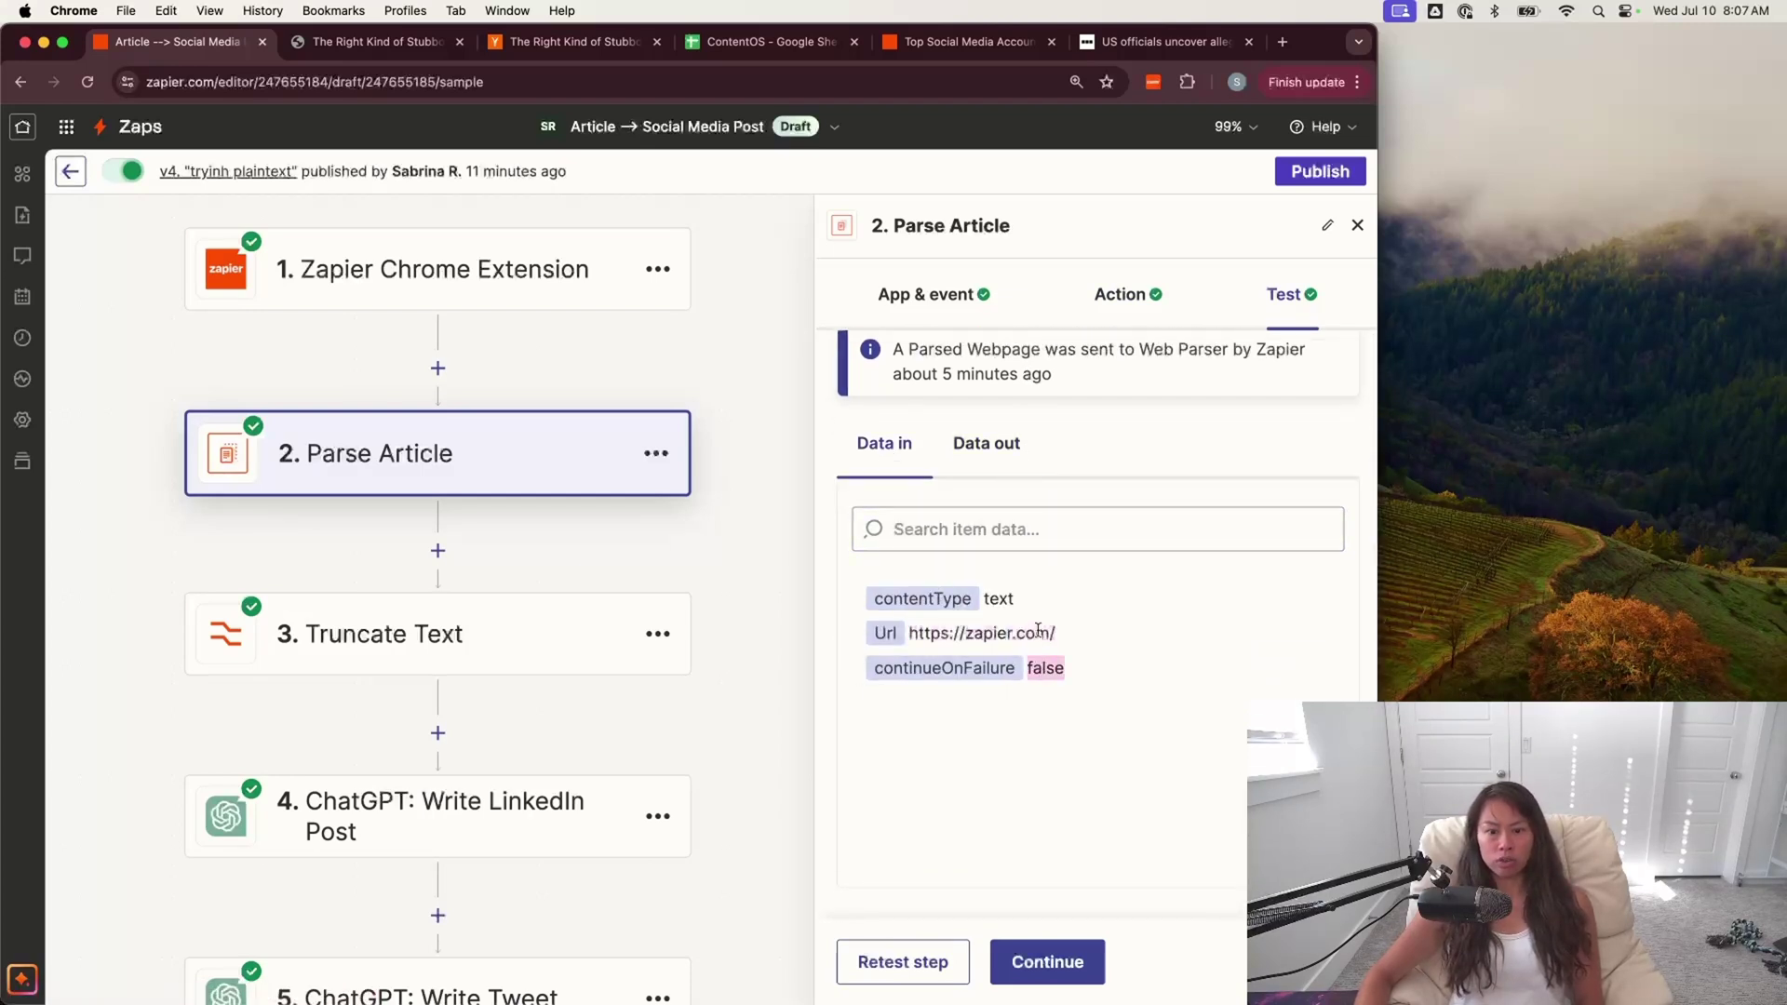
click(1001, 598)
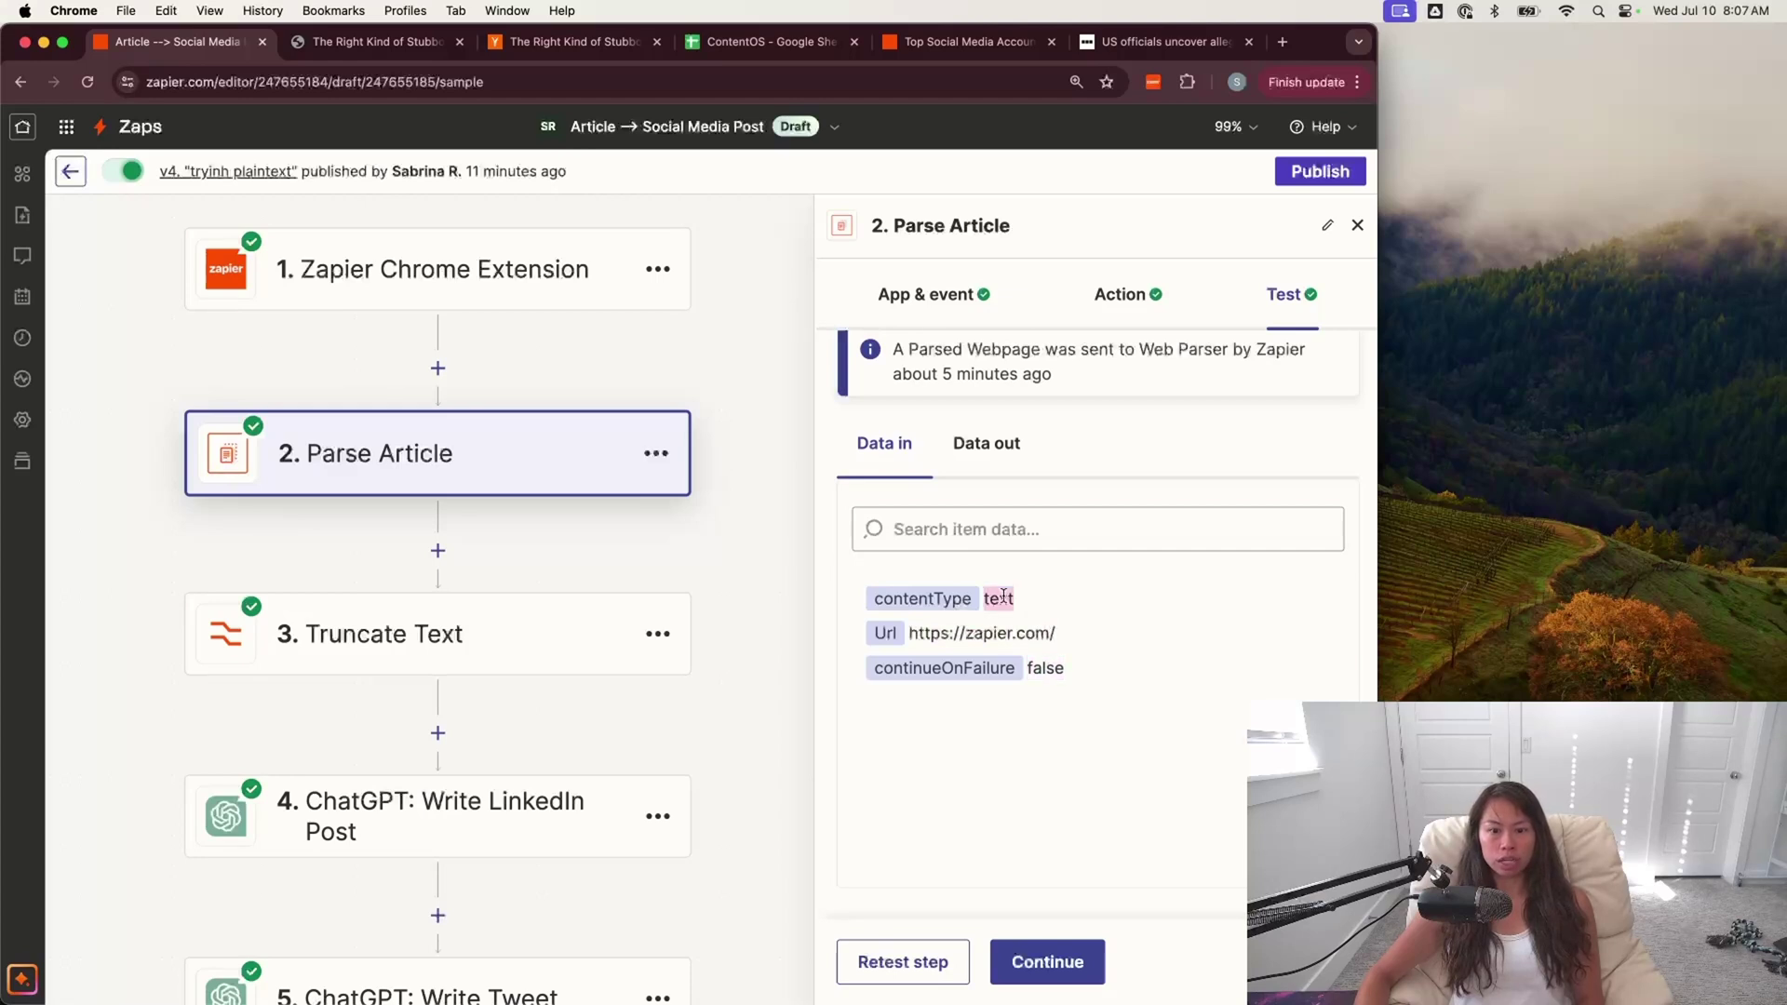
click(1000, 449)
scroll(1035, 790, down, 2)
scroll(1035, 790, up, 2)
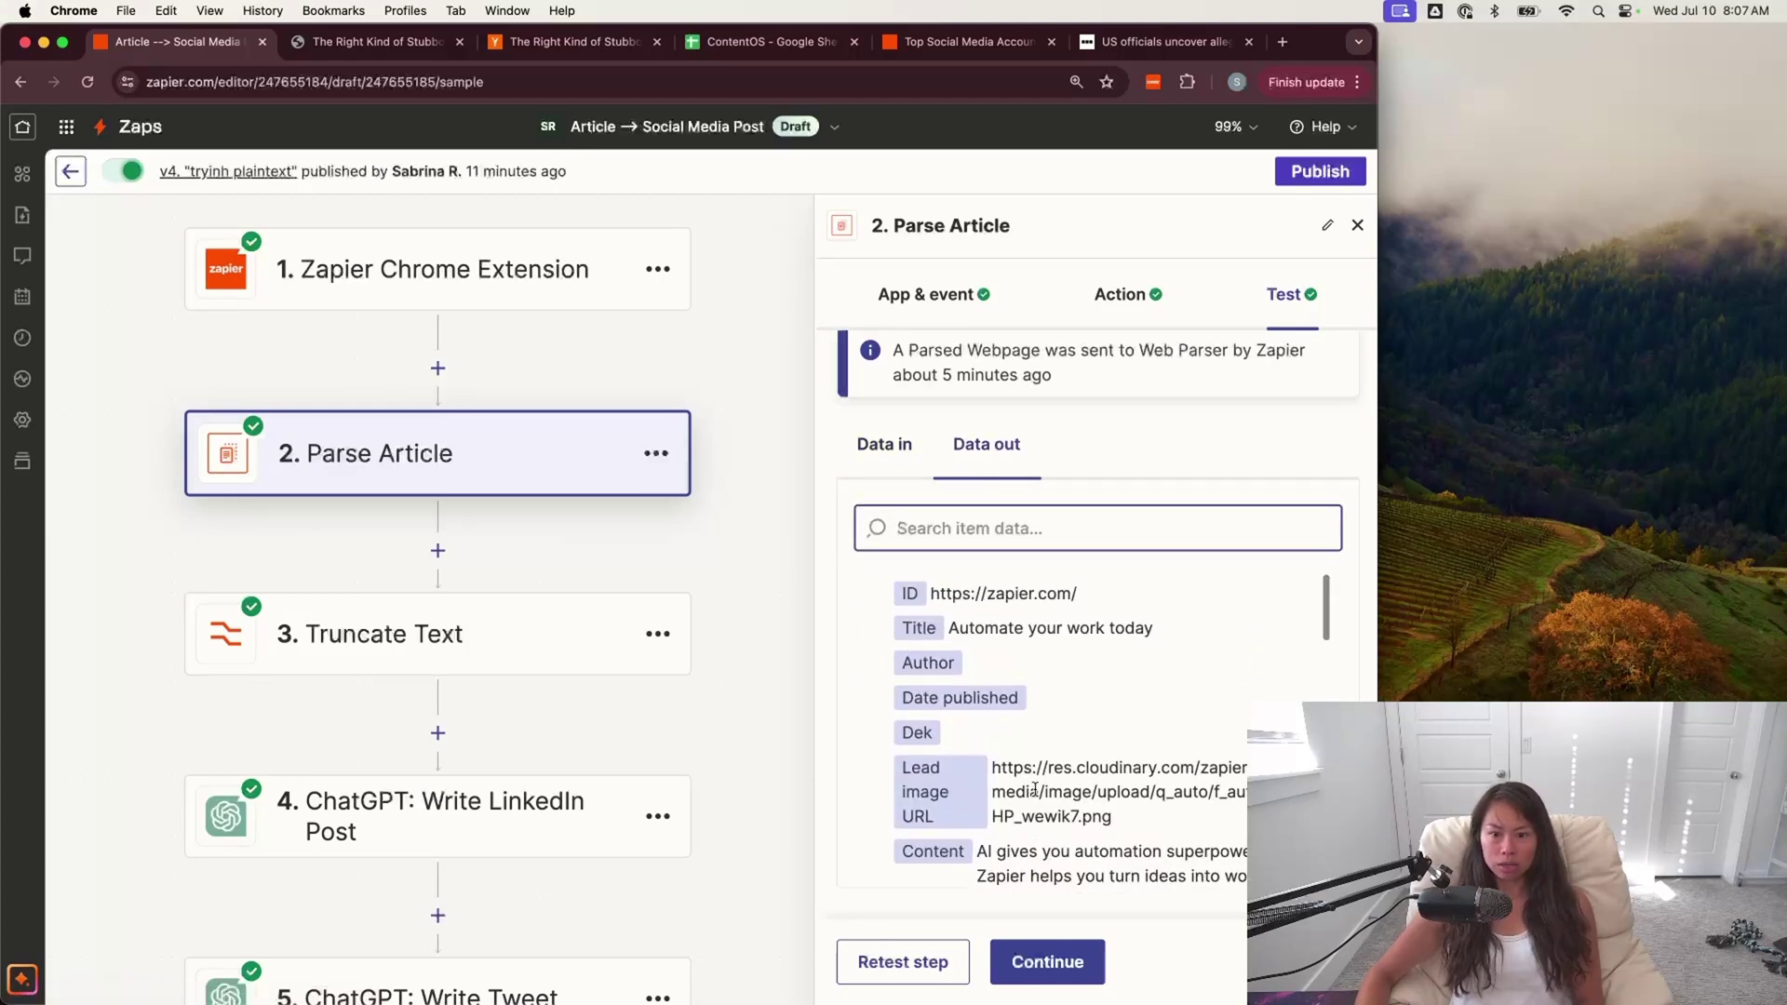
click(1008, 593)
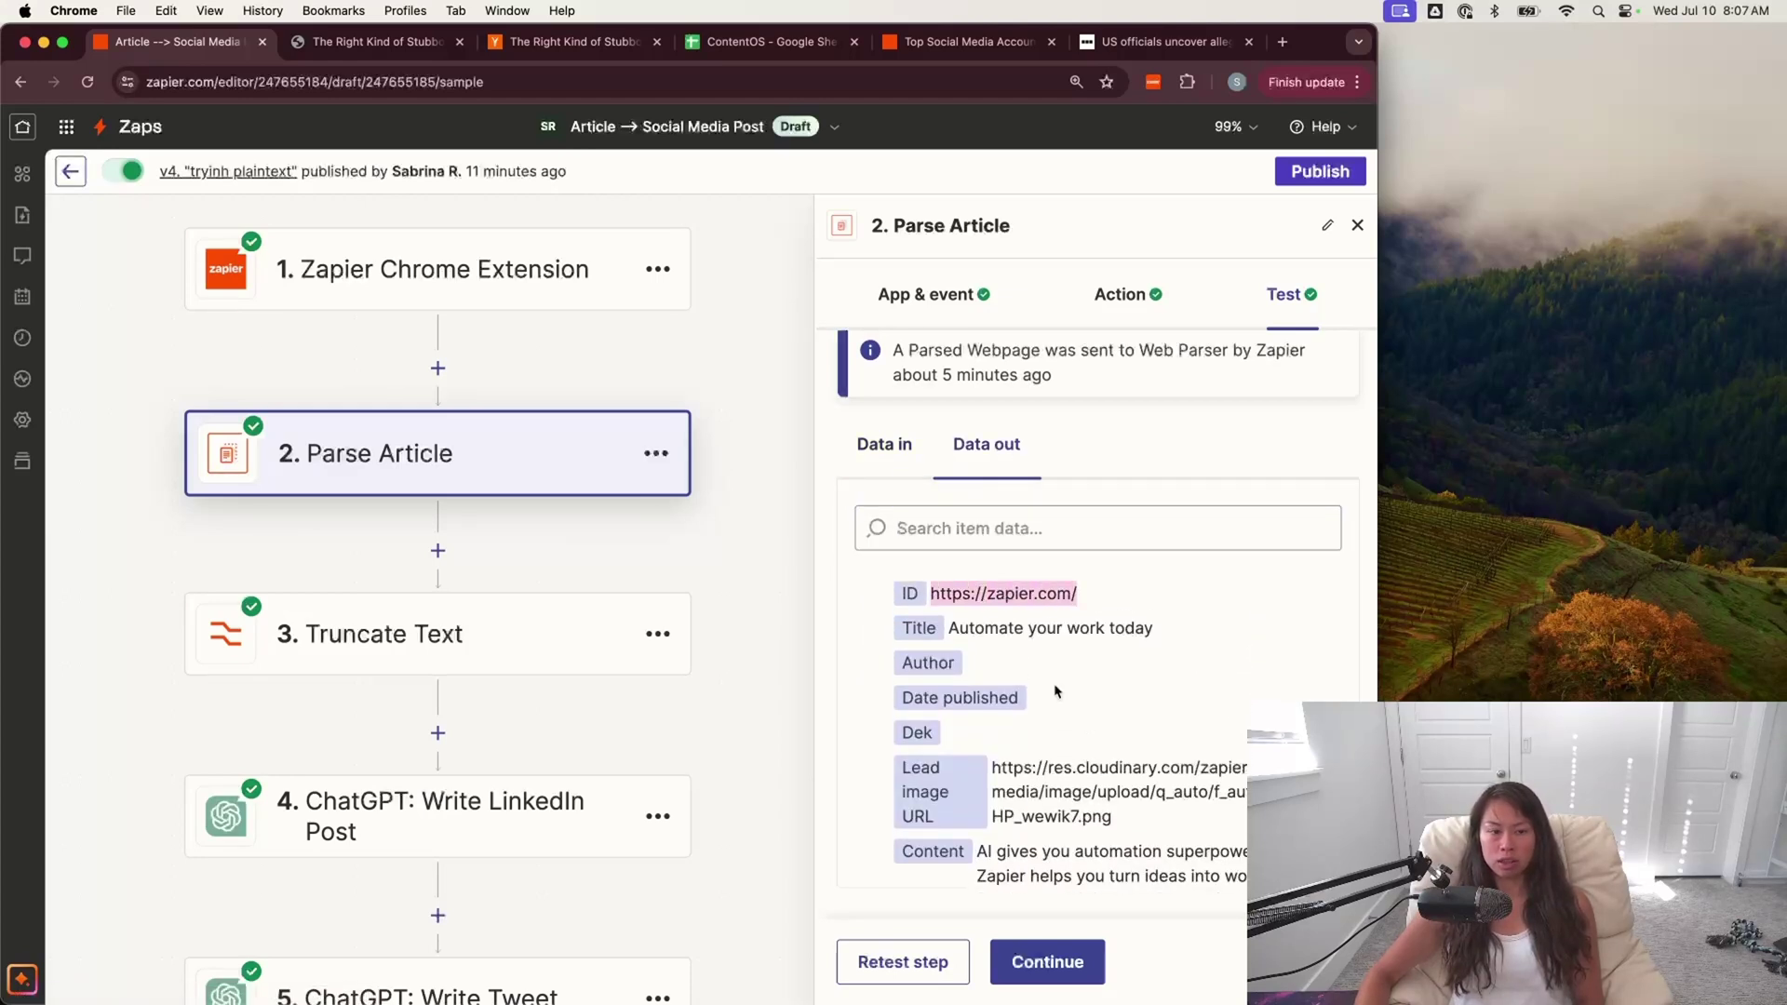
scroll(1079, 738, down, 4)
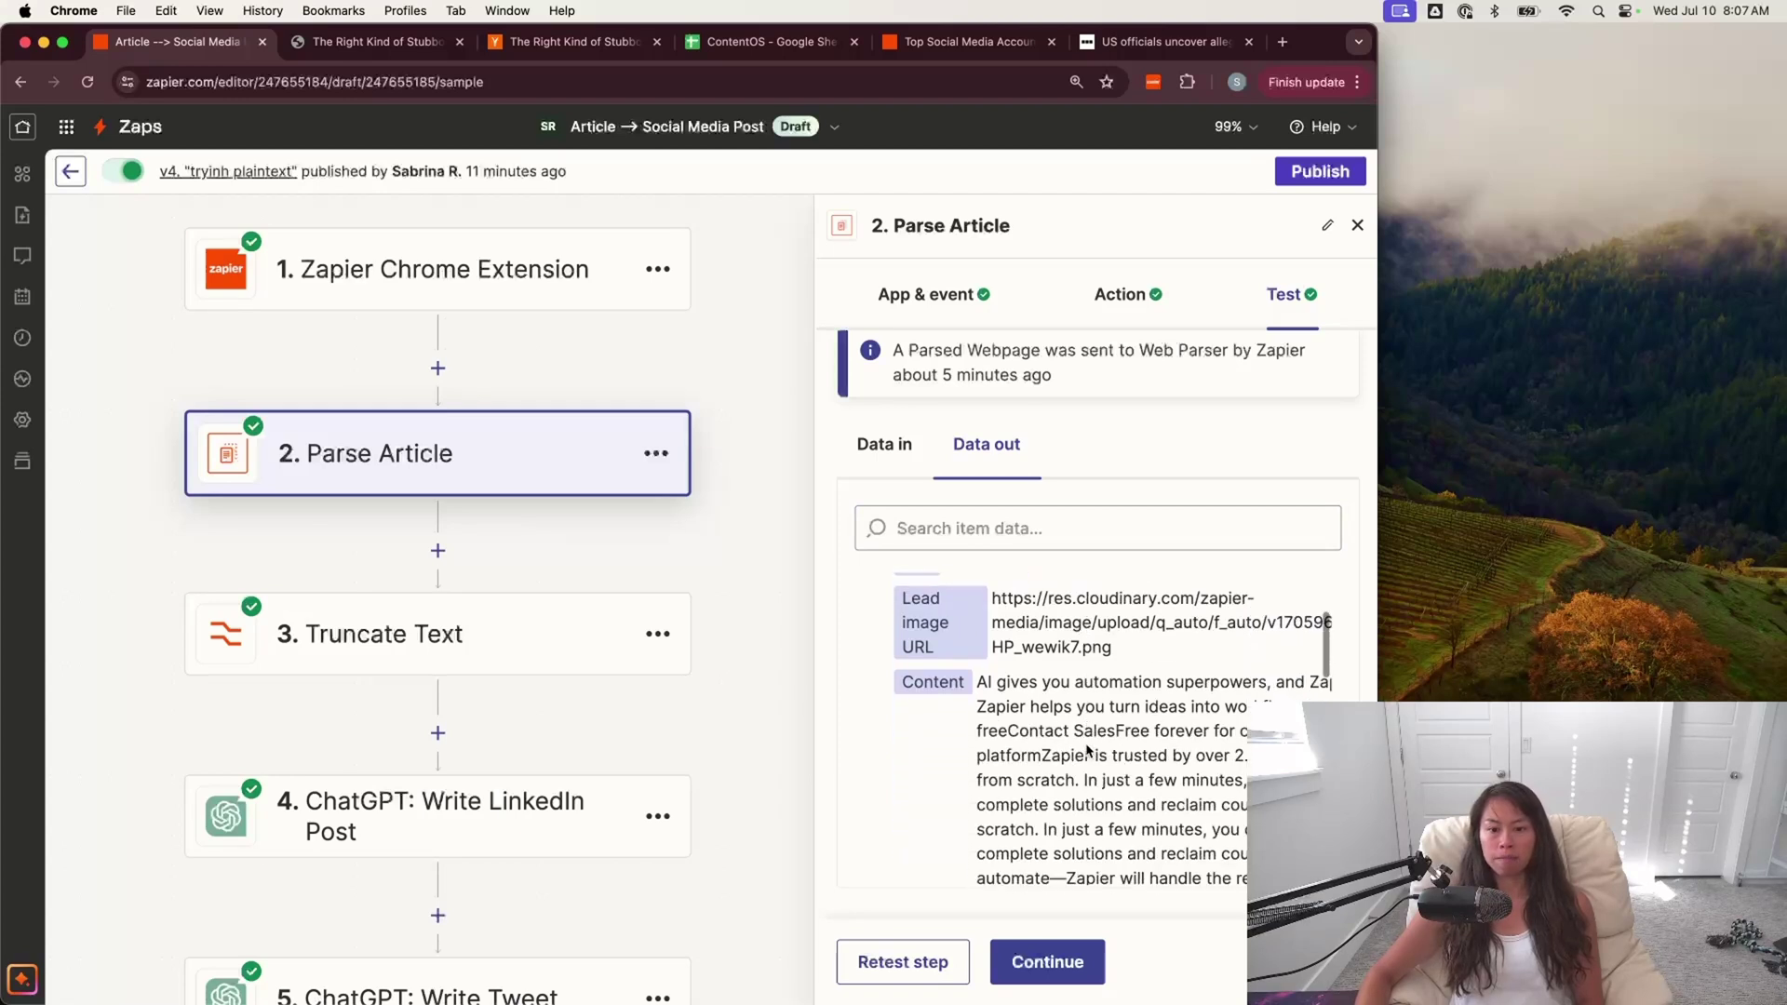
click(1087, 751)
scroll(1087, 750, right, 3)
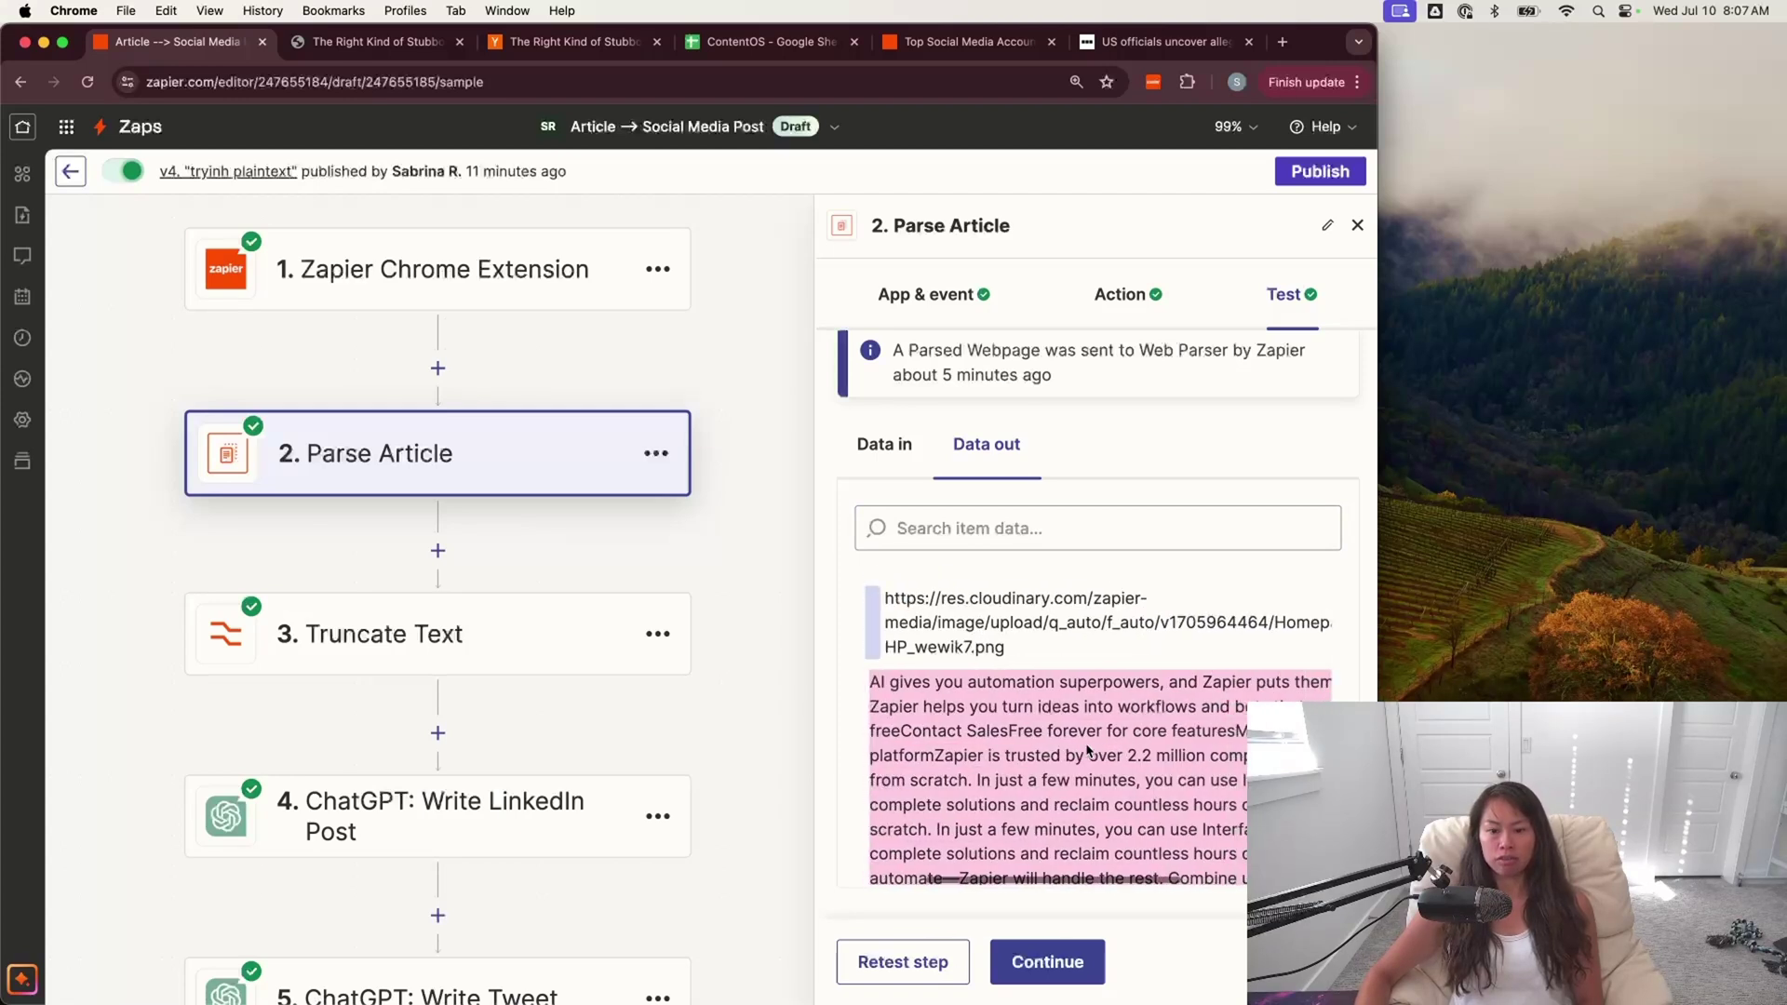
scroll(1087, 750, down, 12)
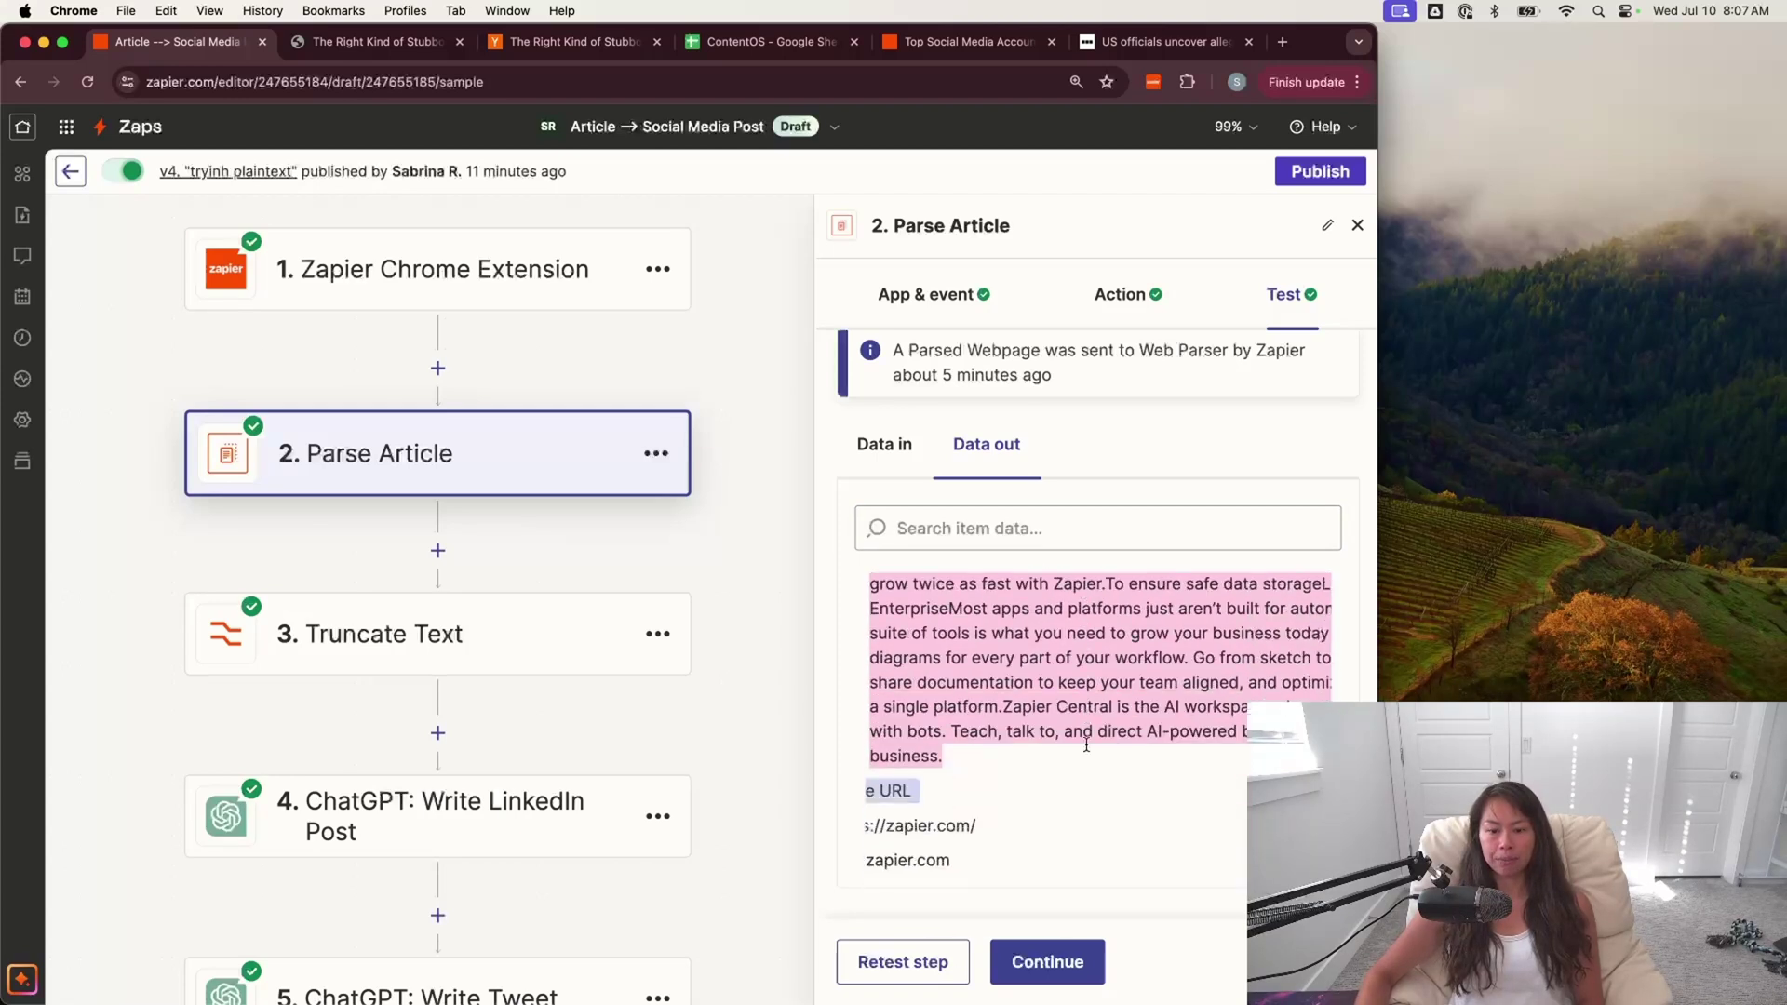
scroll(1086, 745, down, 5)
scroll(1086, 745, left, 3)
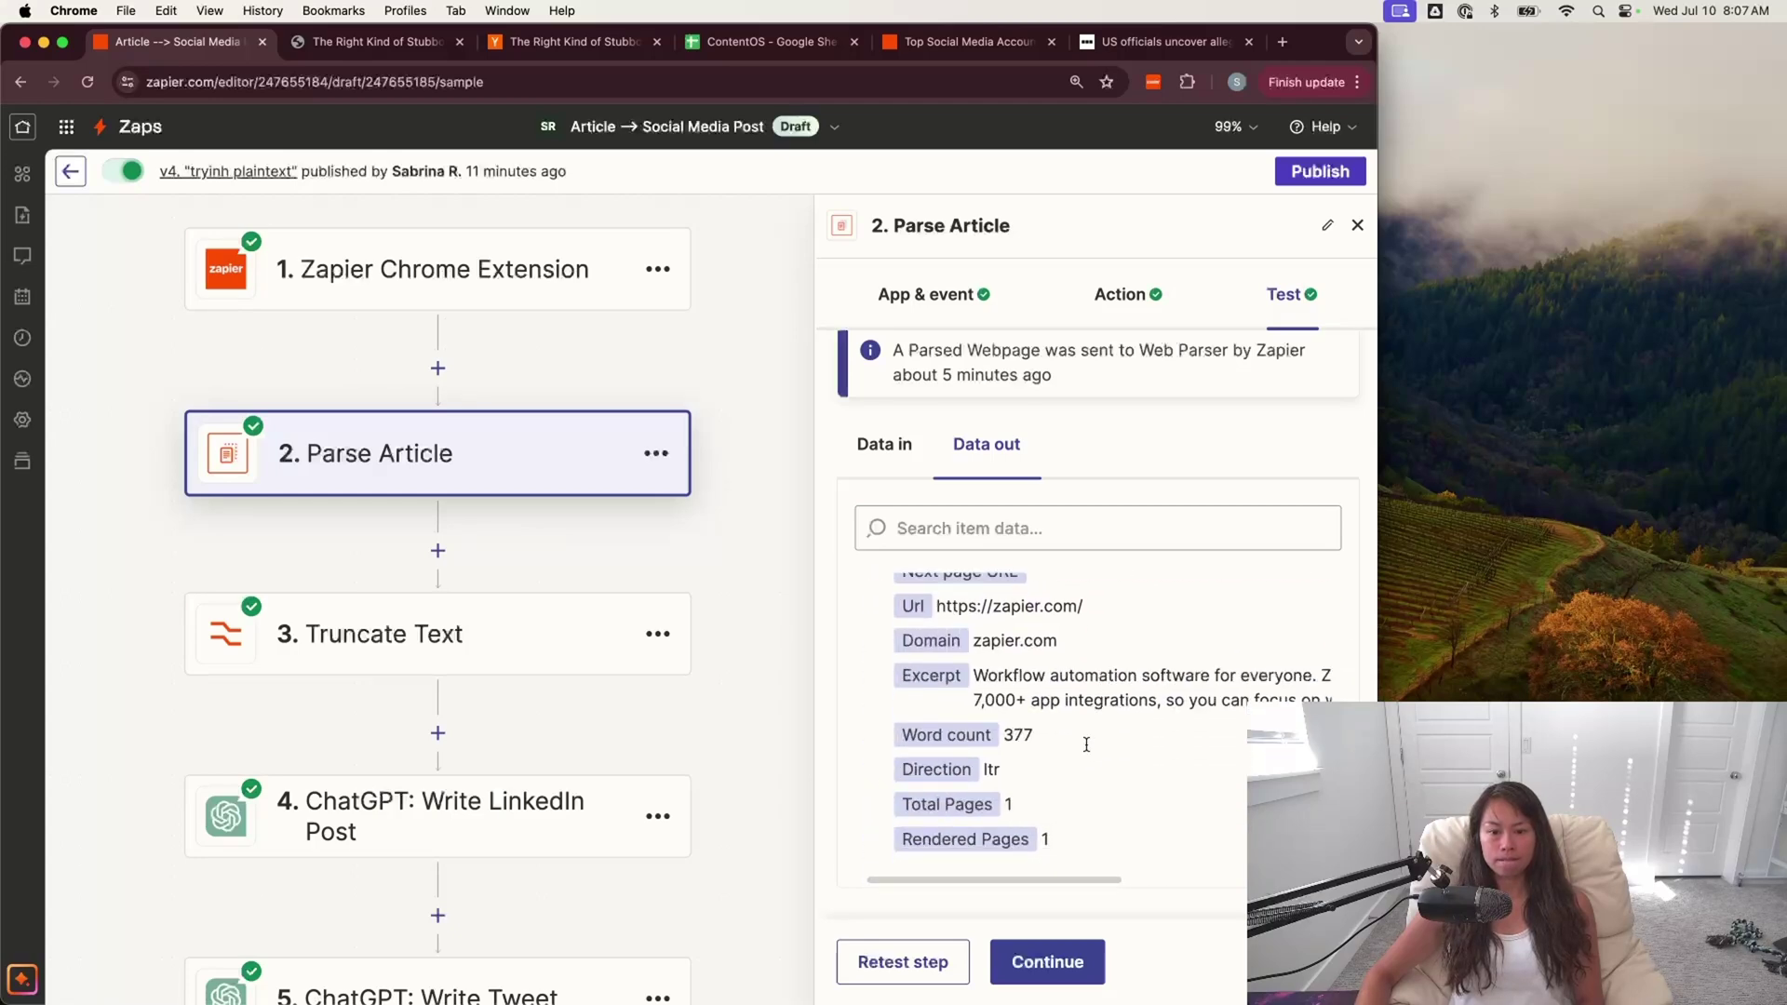
- Confirm the Truncate Text step uses Formatter by Zapier with the Text event
click(412, 623)
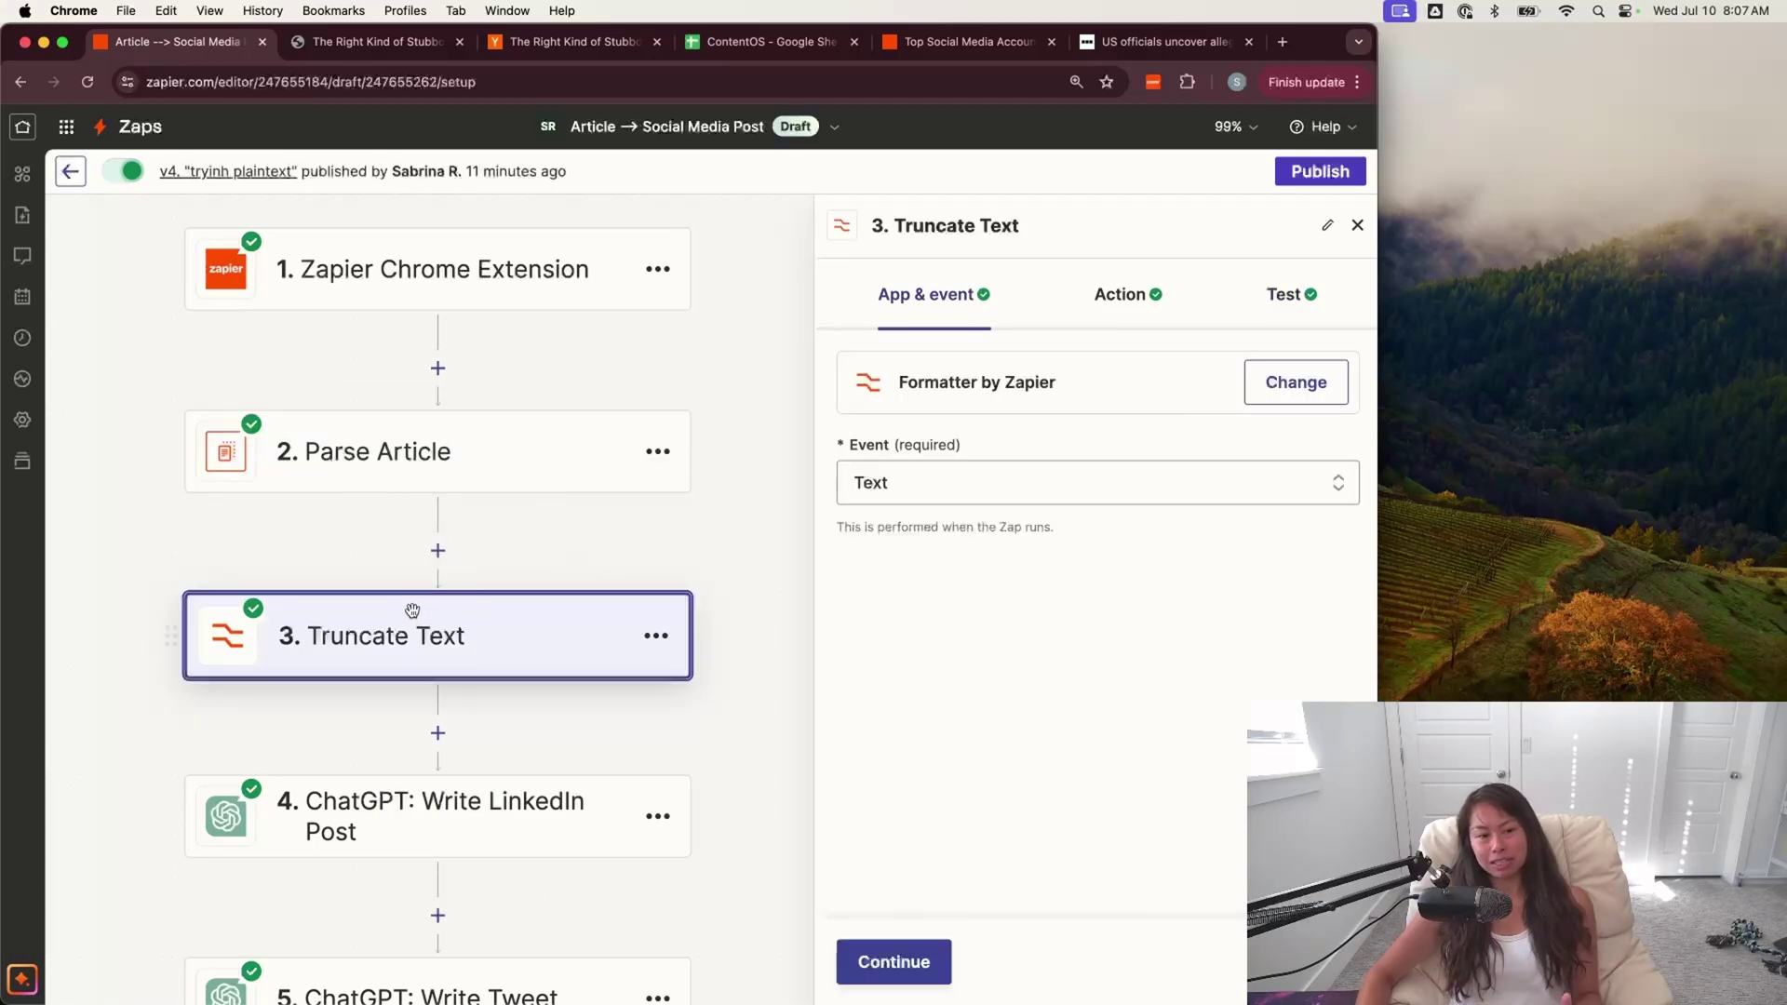
click(1268, 388)
text(formatter)
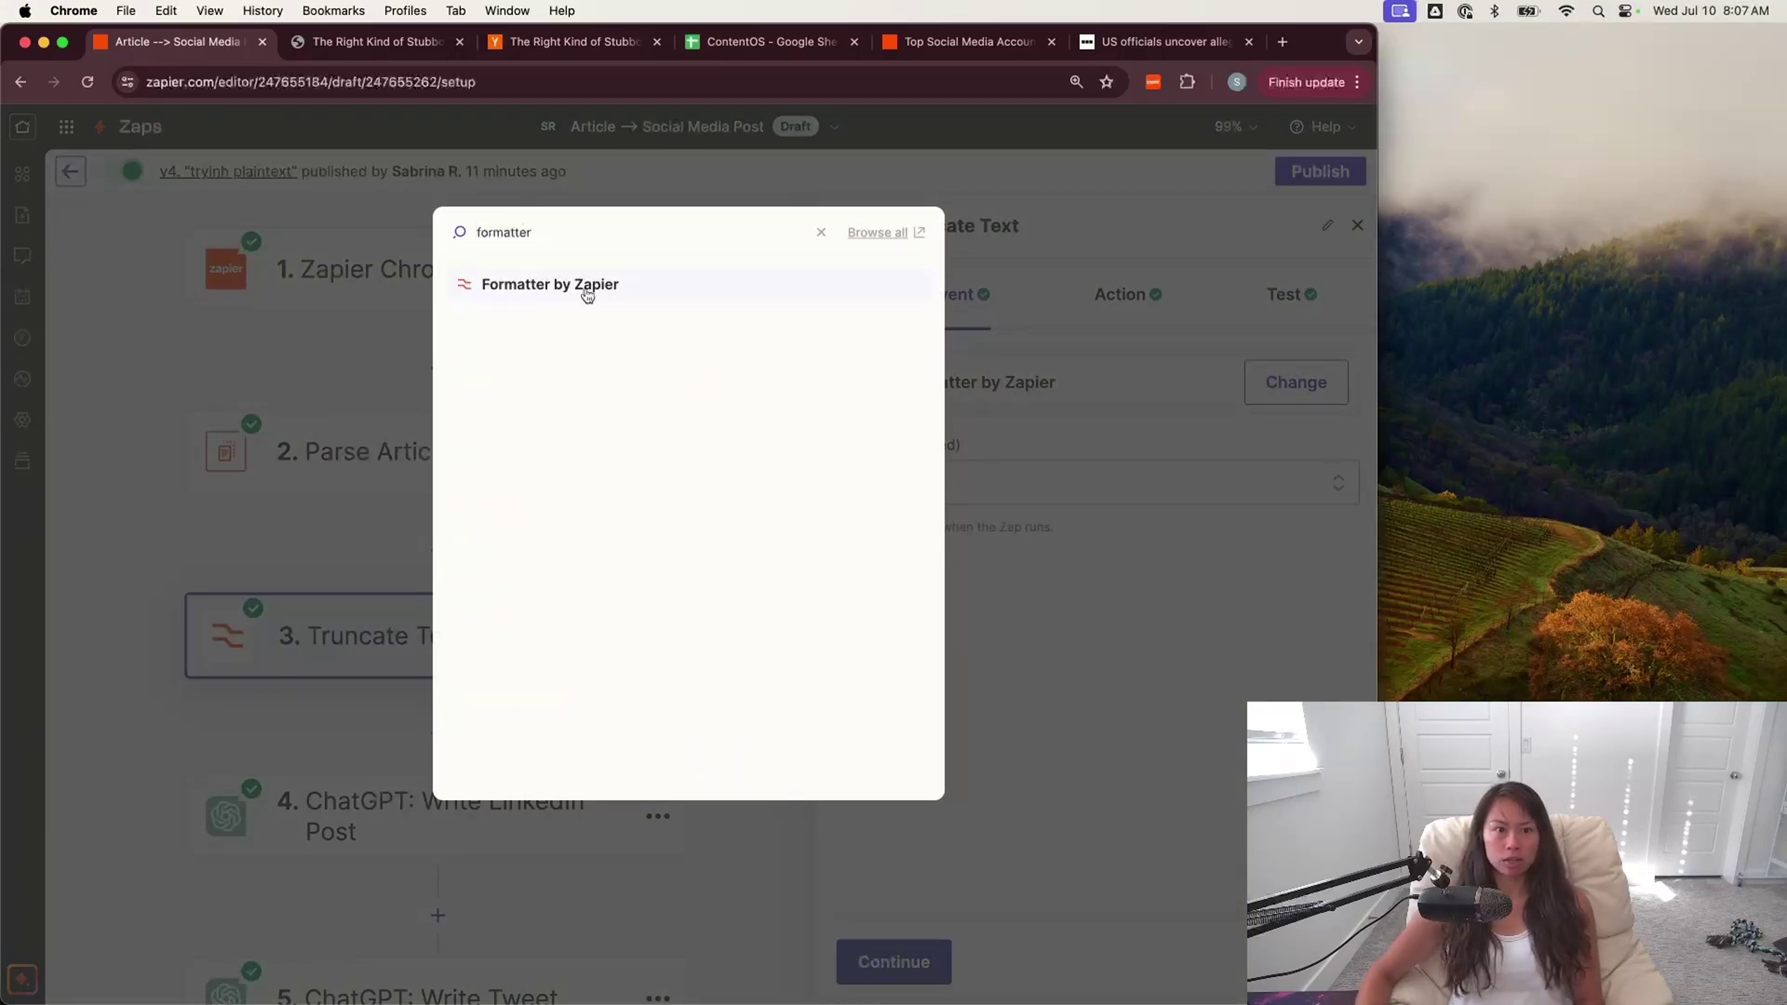
click(1087, 714)
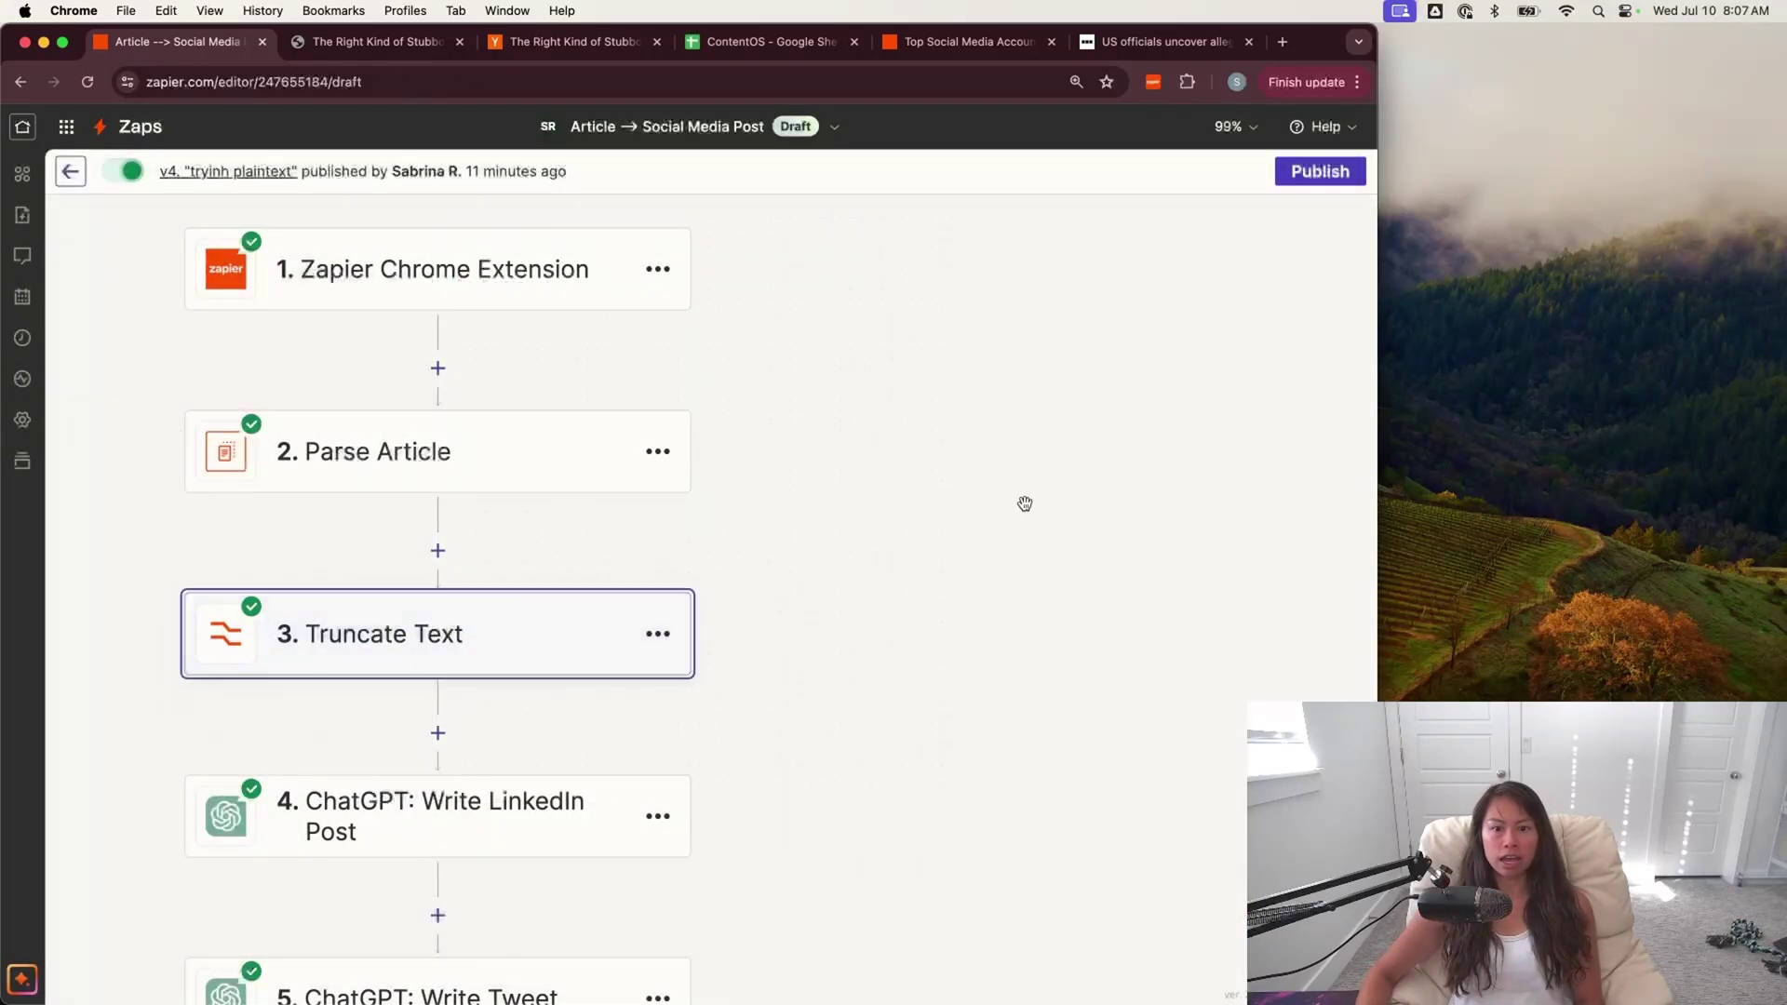
click(964, 484)
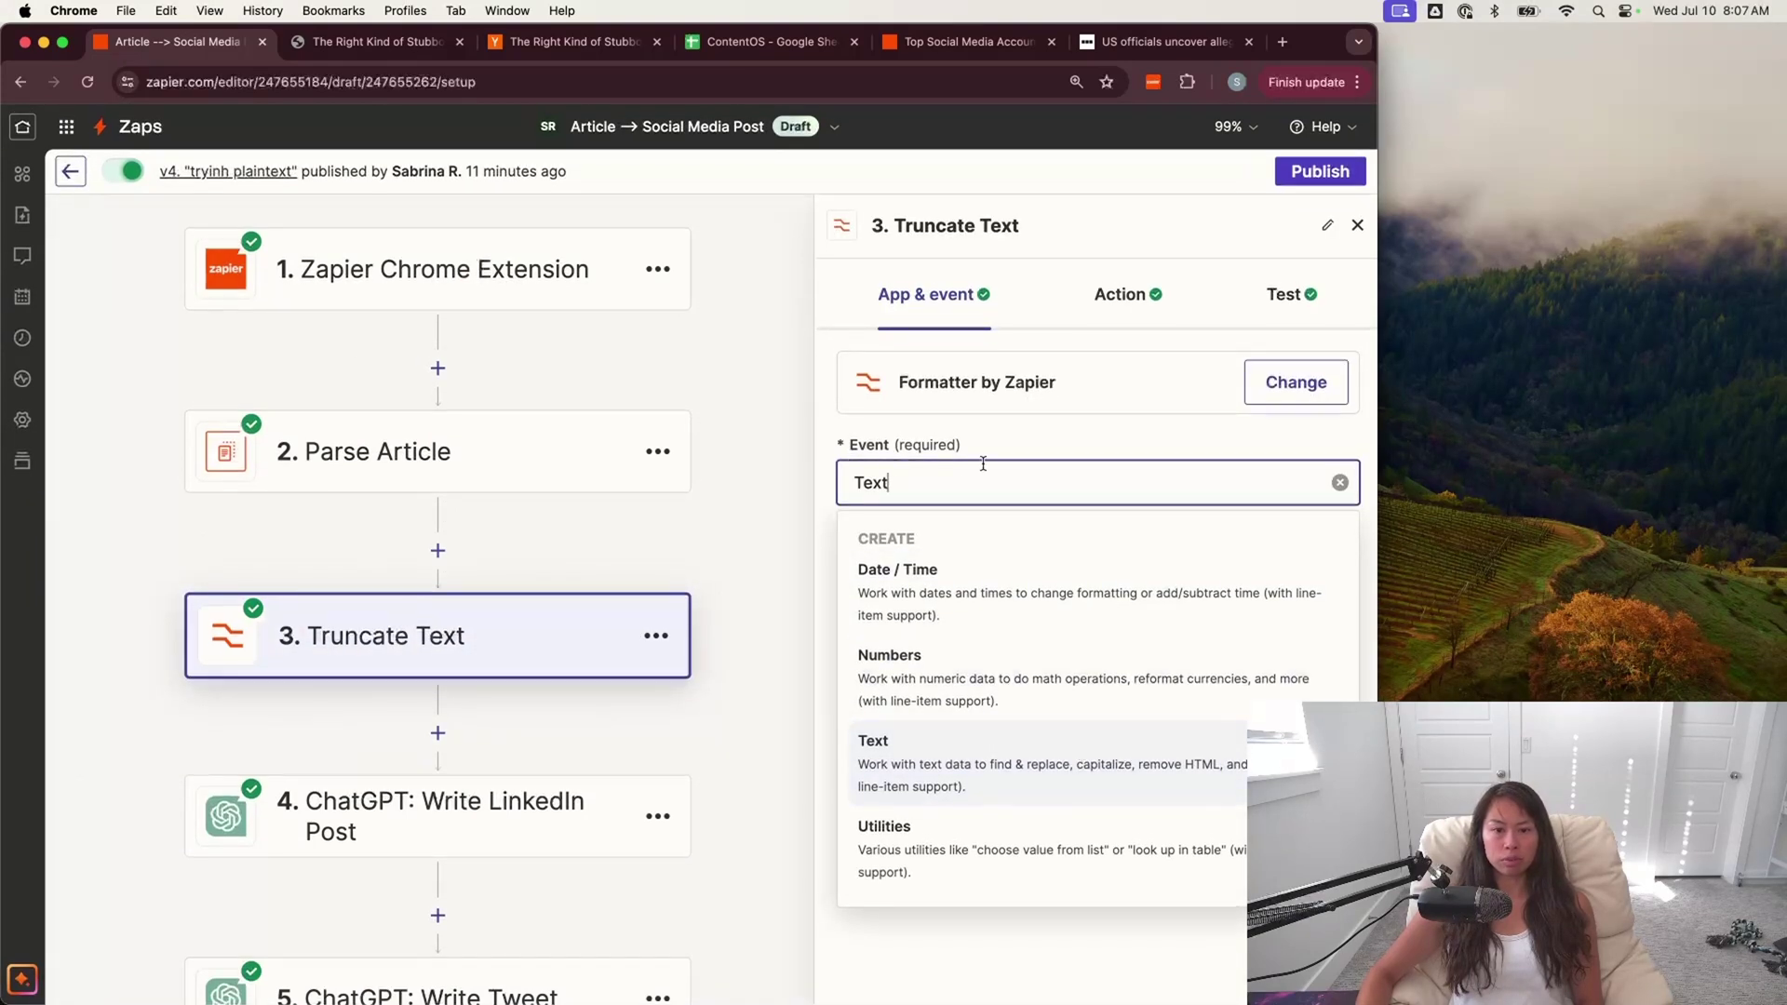
click(945, 788)
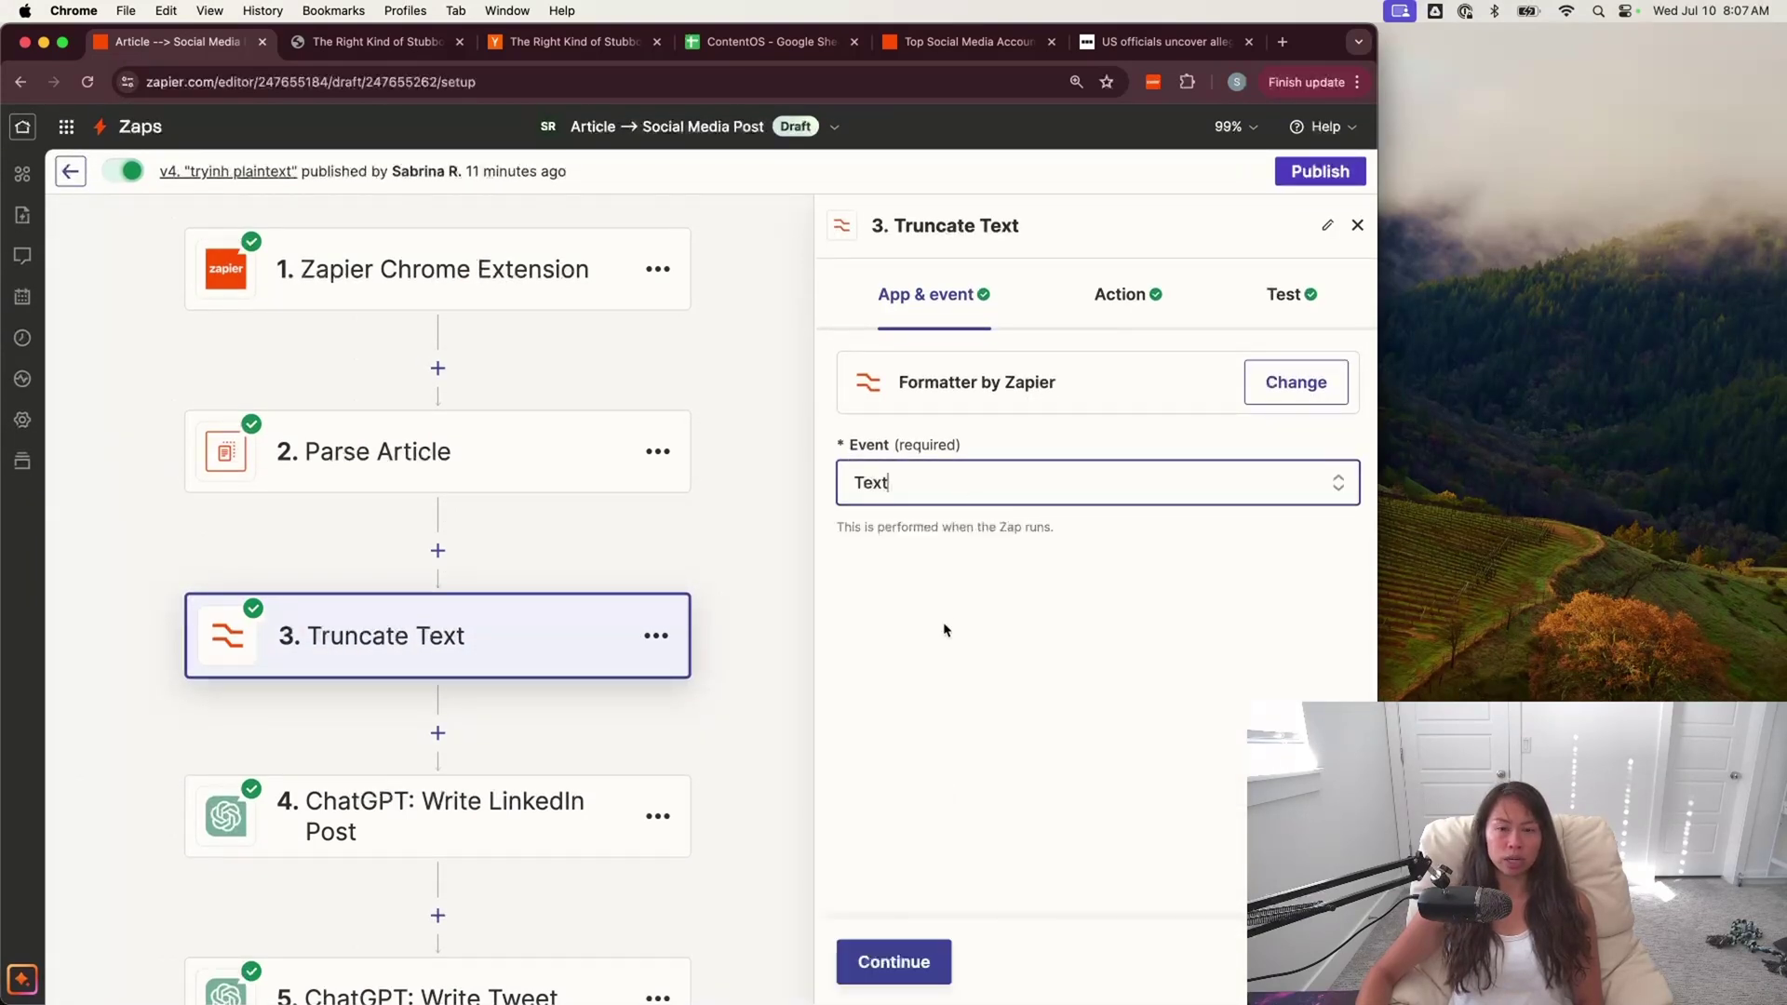
- Review the Truncate transform, whose Input is Parse Article's Content
click(1114, 306)
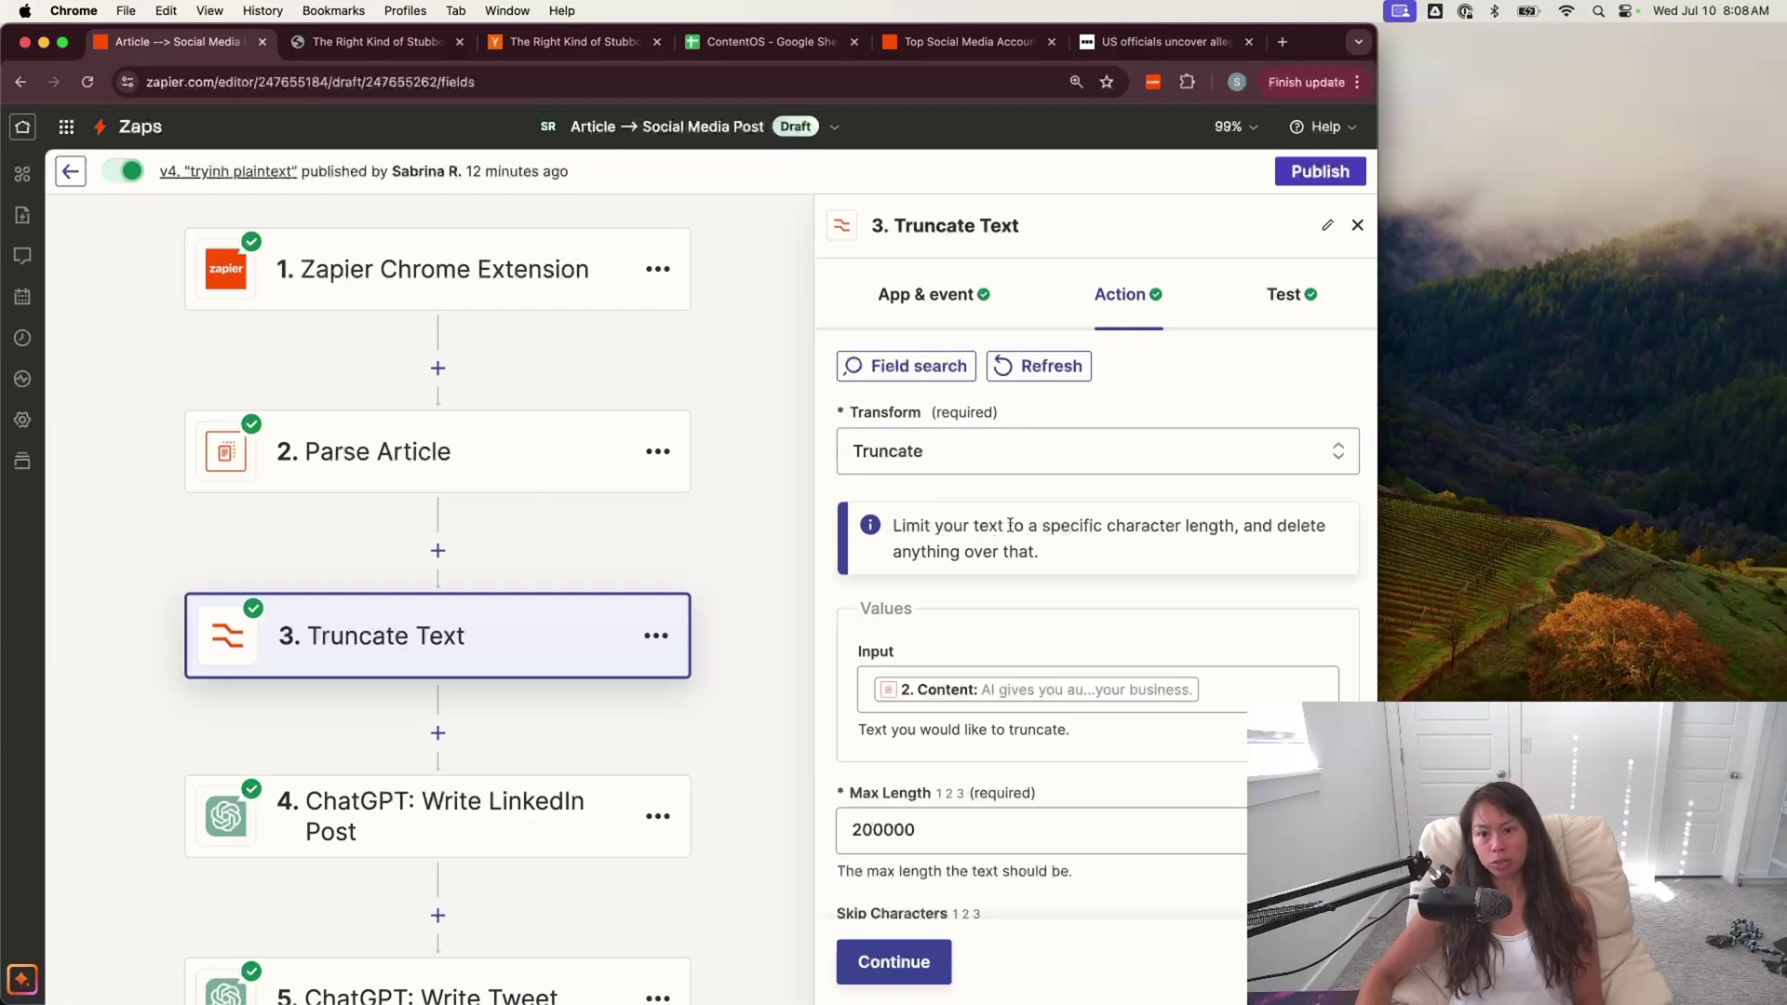
scroll(1027, 556, down, 1)
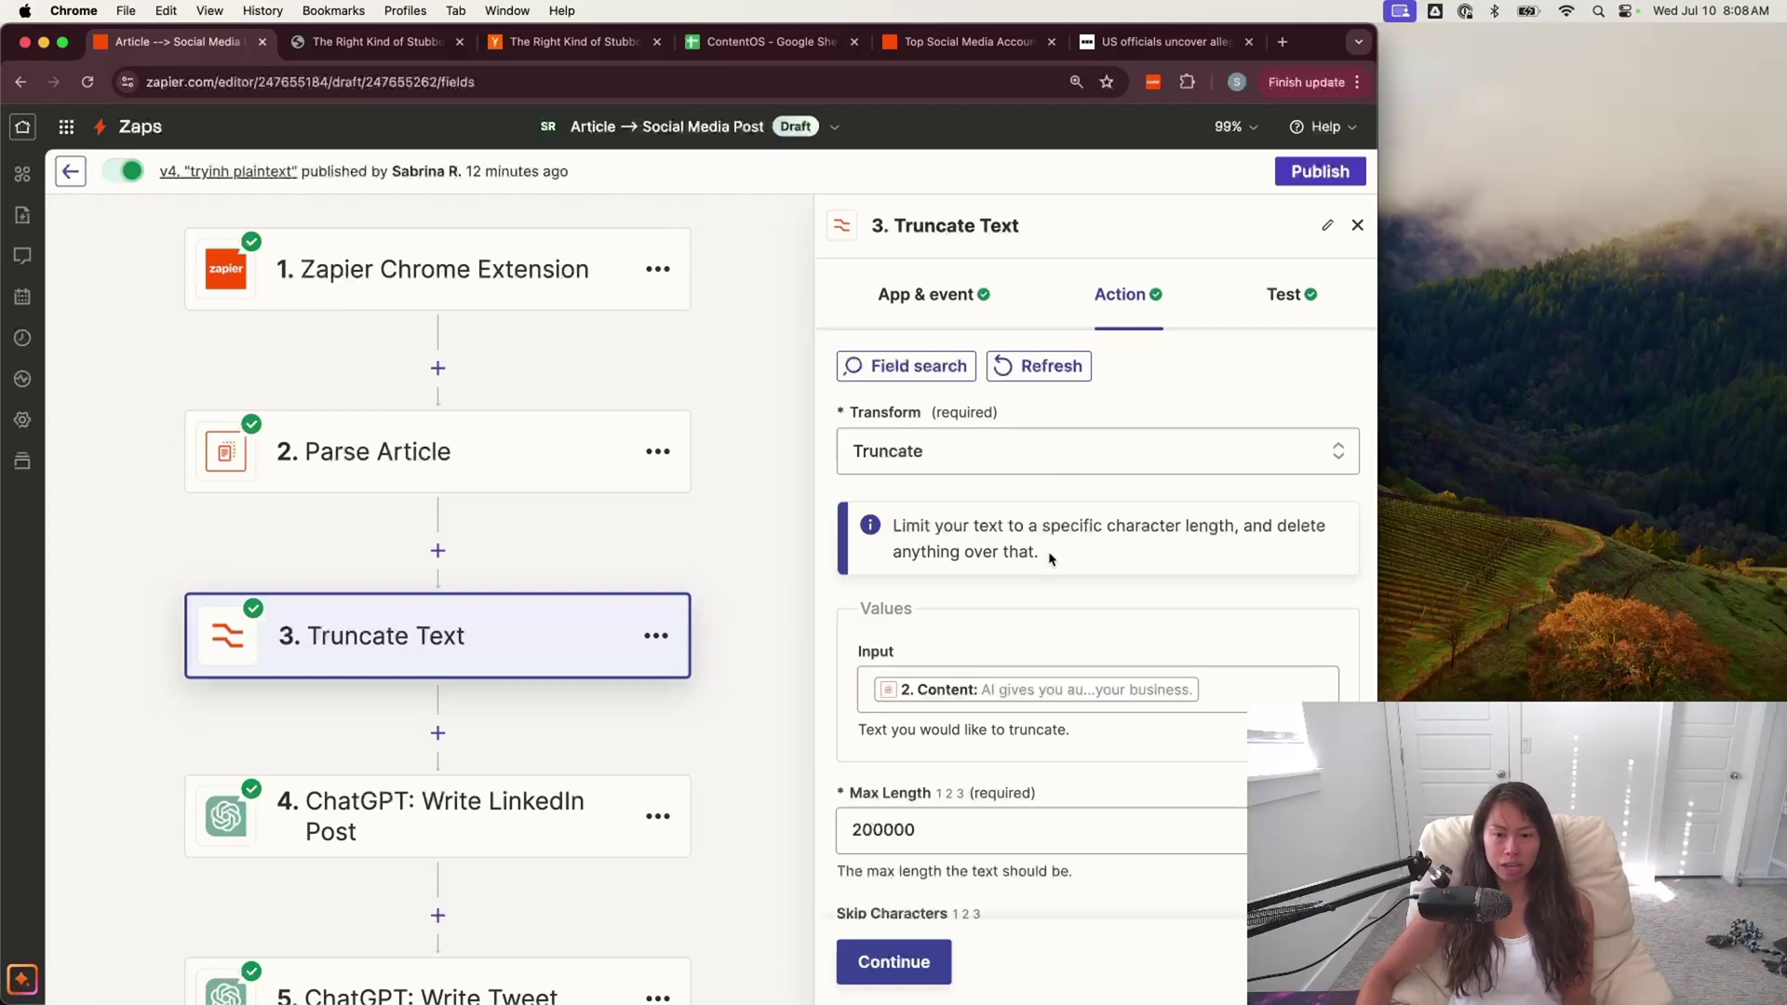
scroll(1049, 551, down, 1)
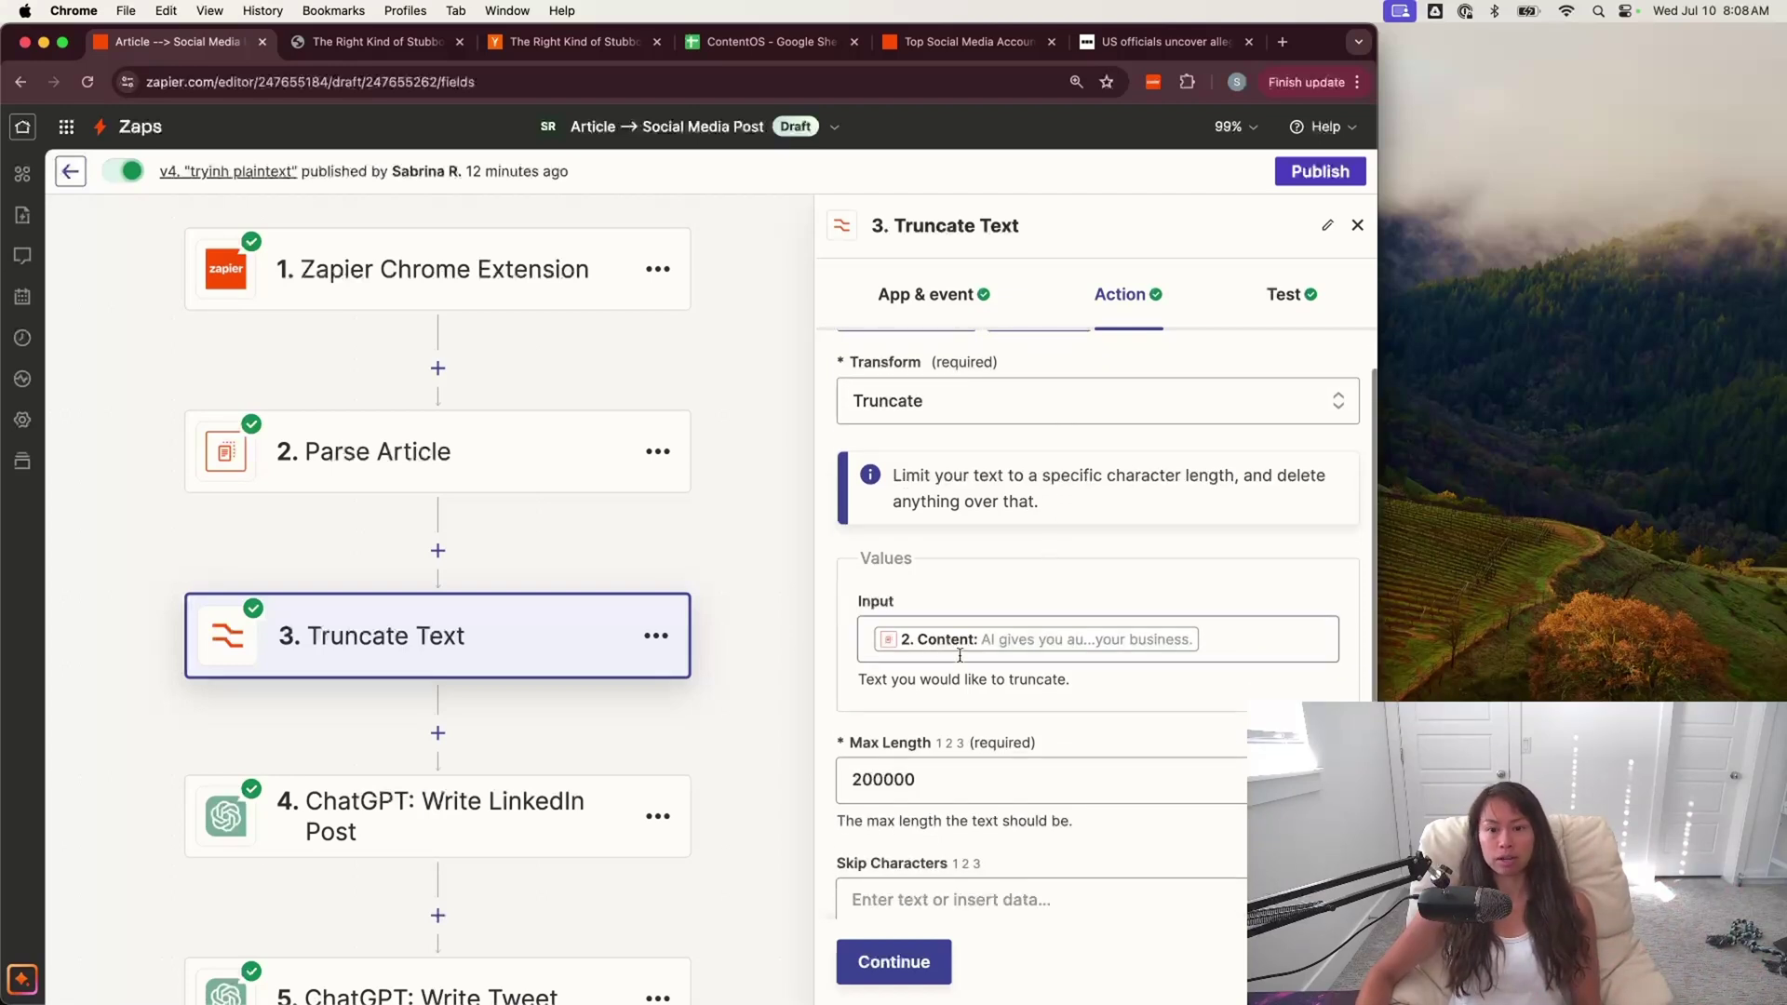
click(1206, 647)
scroll(1137, 782, down, 2)
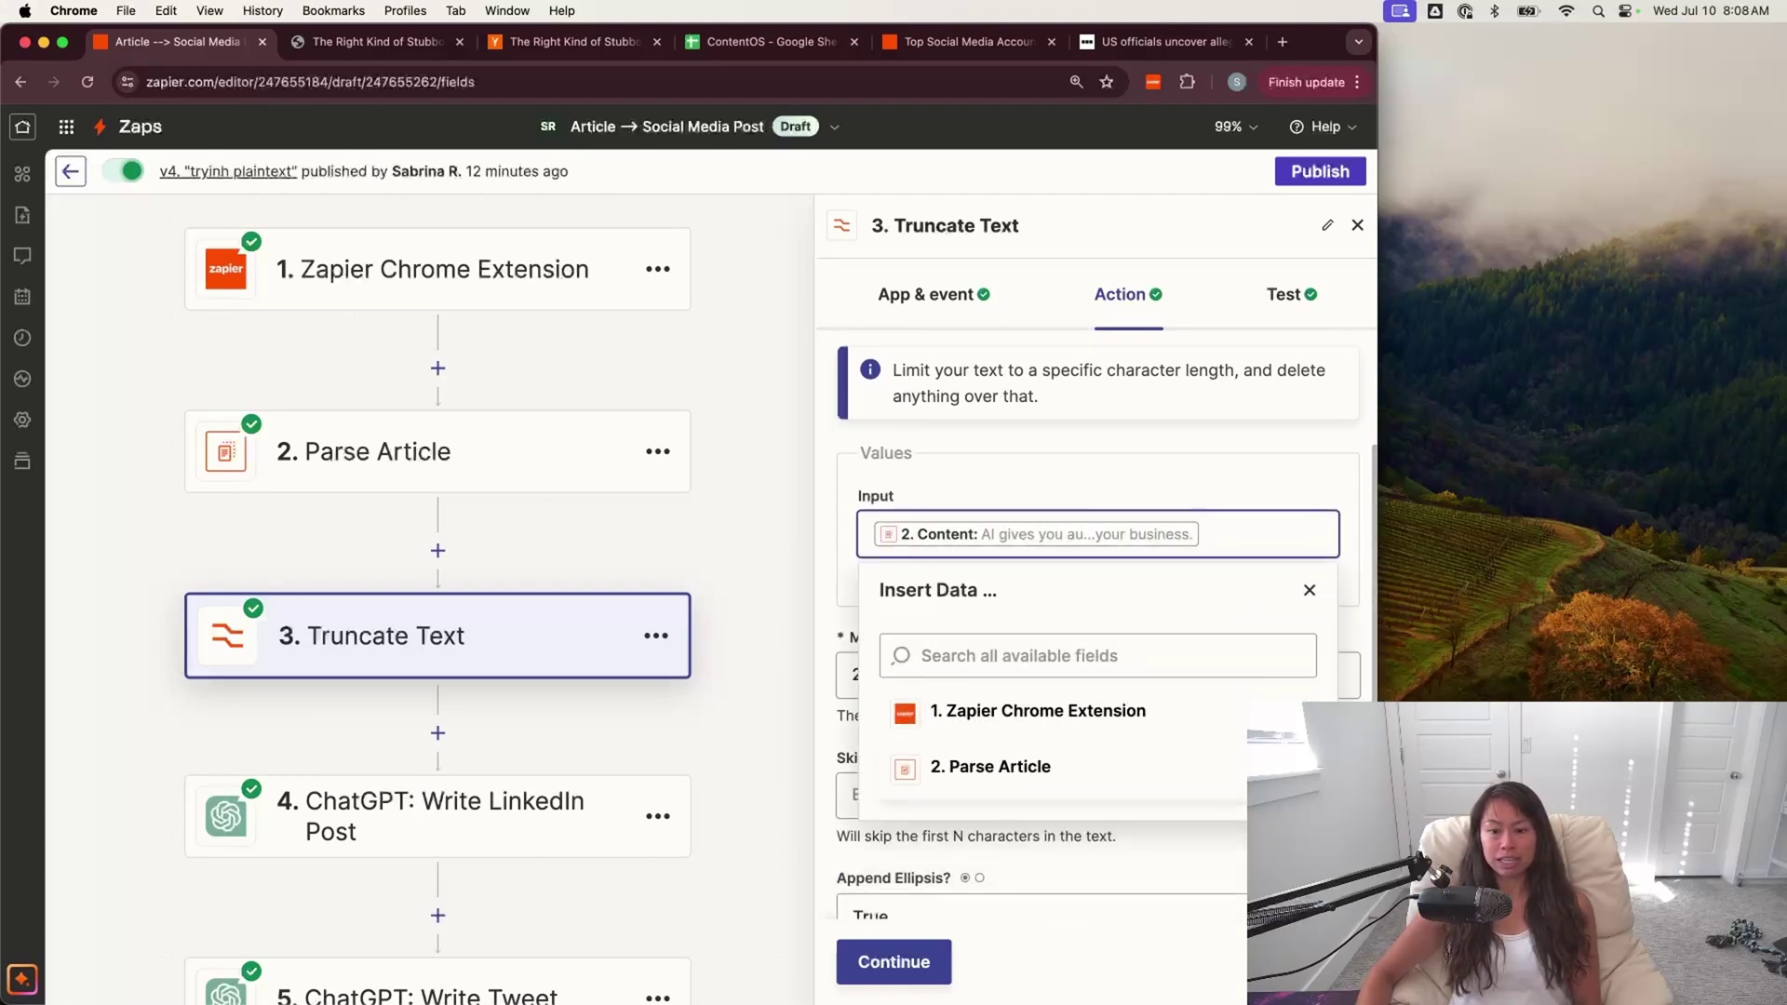
click(990, 766)
scroll(913, 726, down, 4)
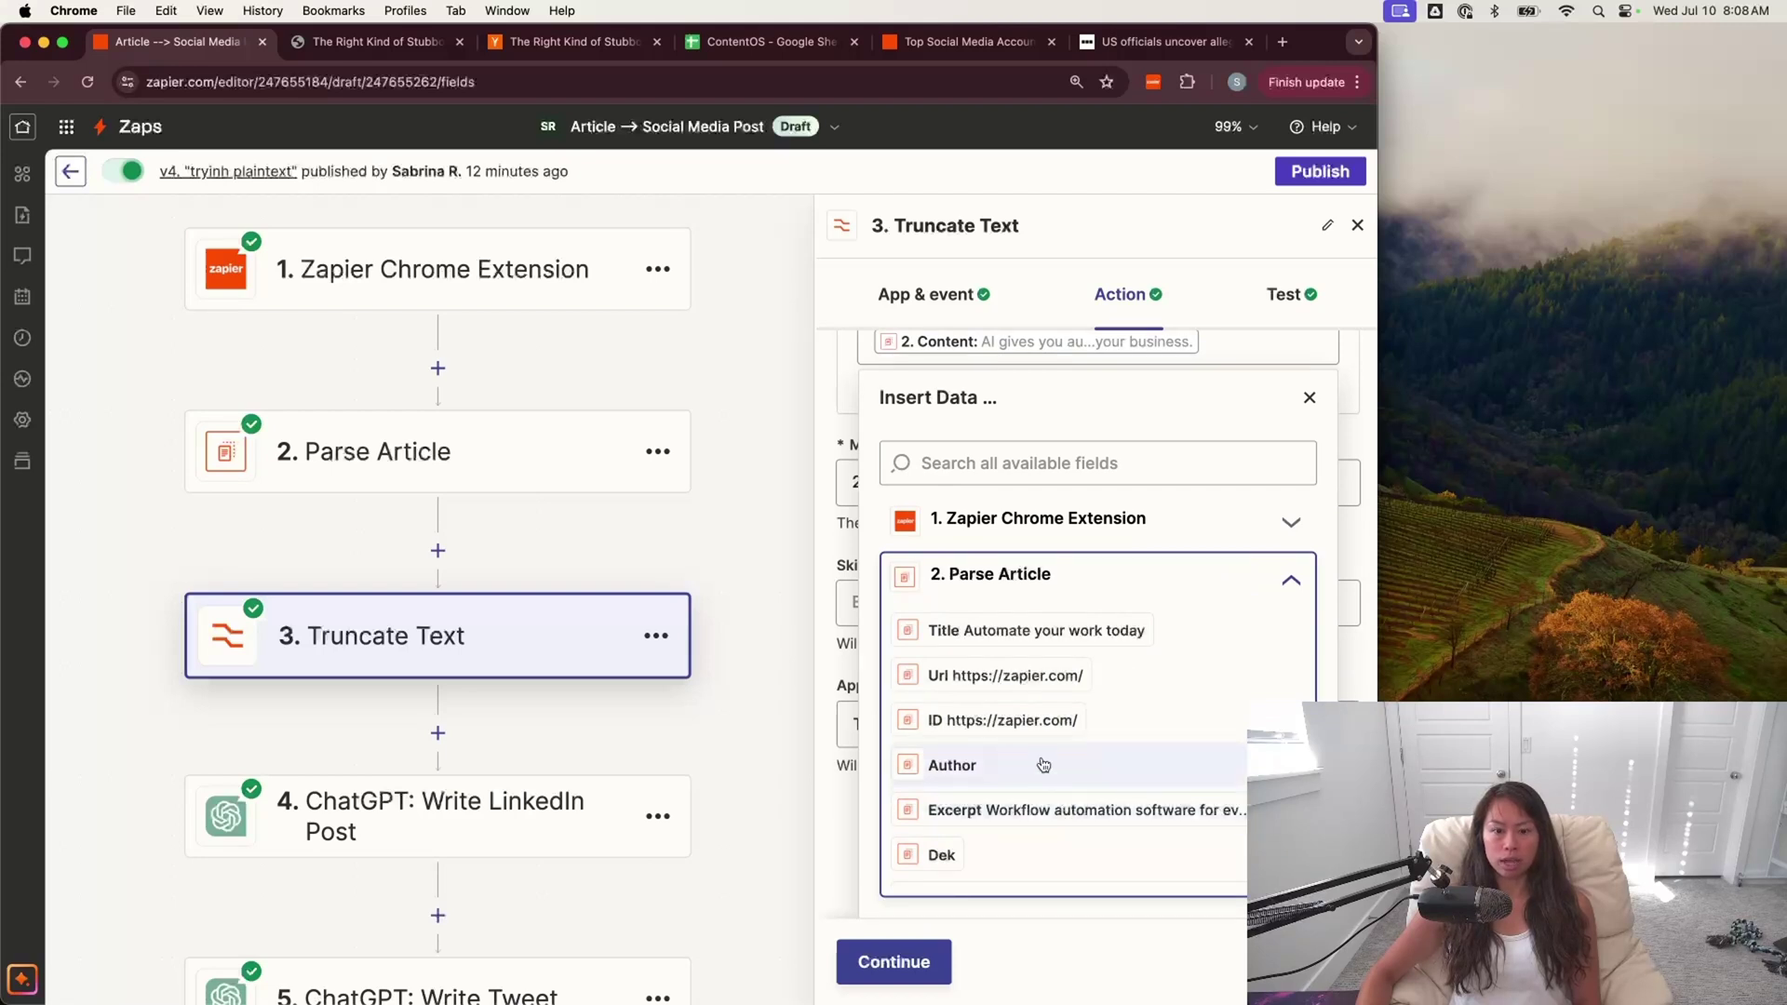
scroll(1044, 766, down, 3)
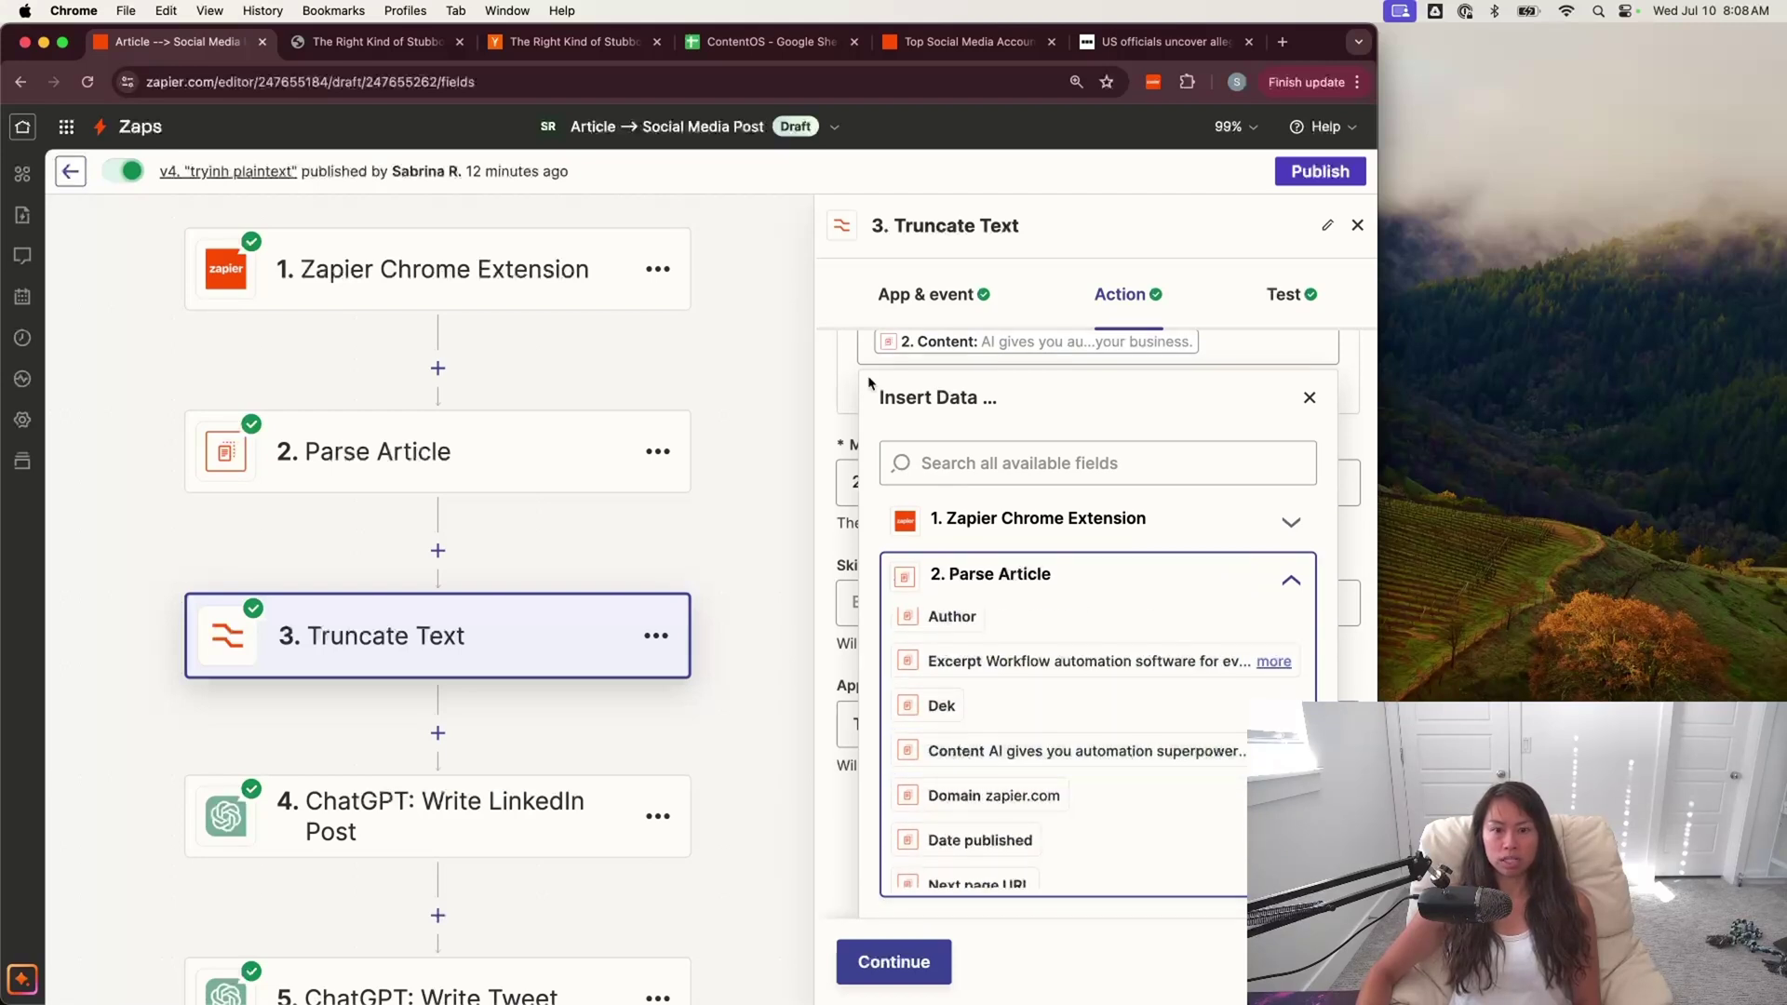
click(841, 410)
- Leave the truncate Max Length at 200000
click(944, 590)
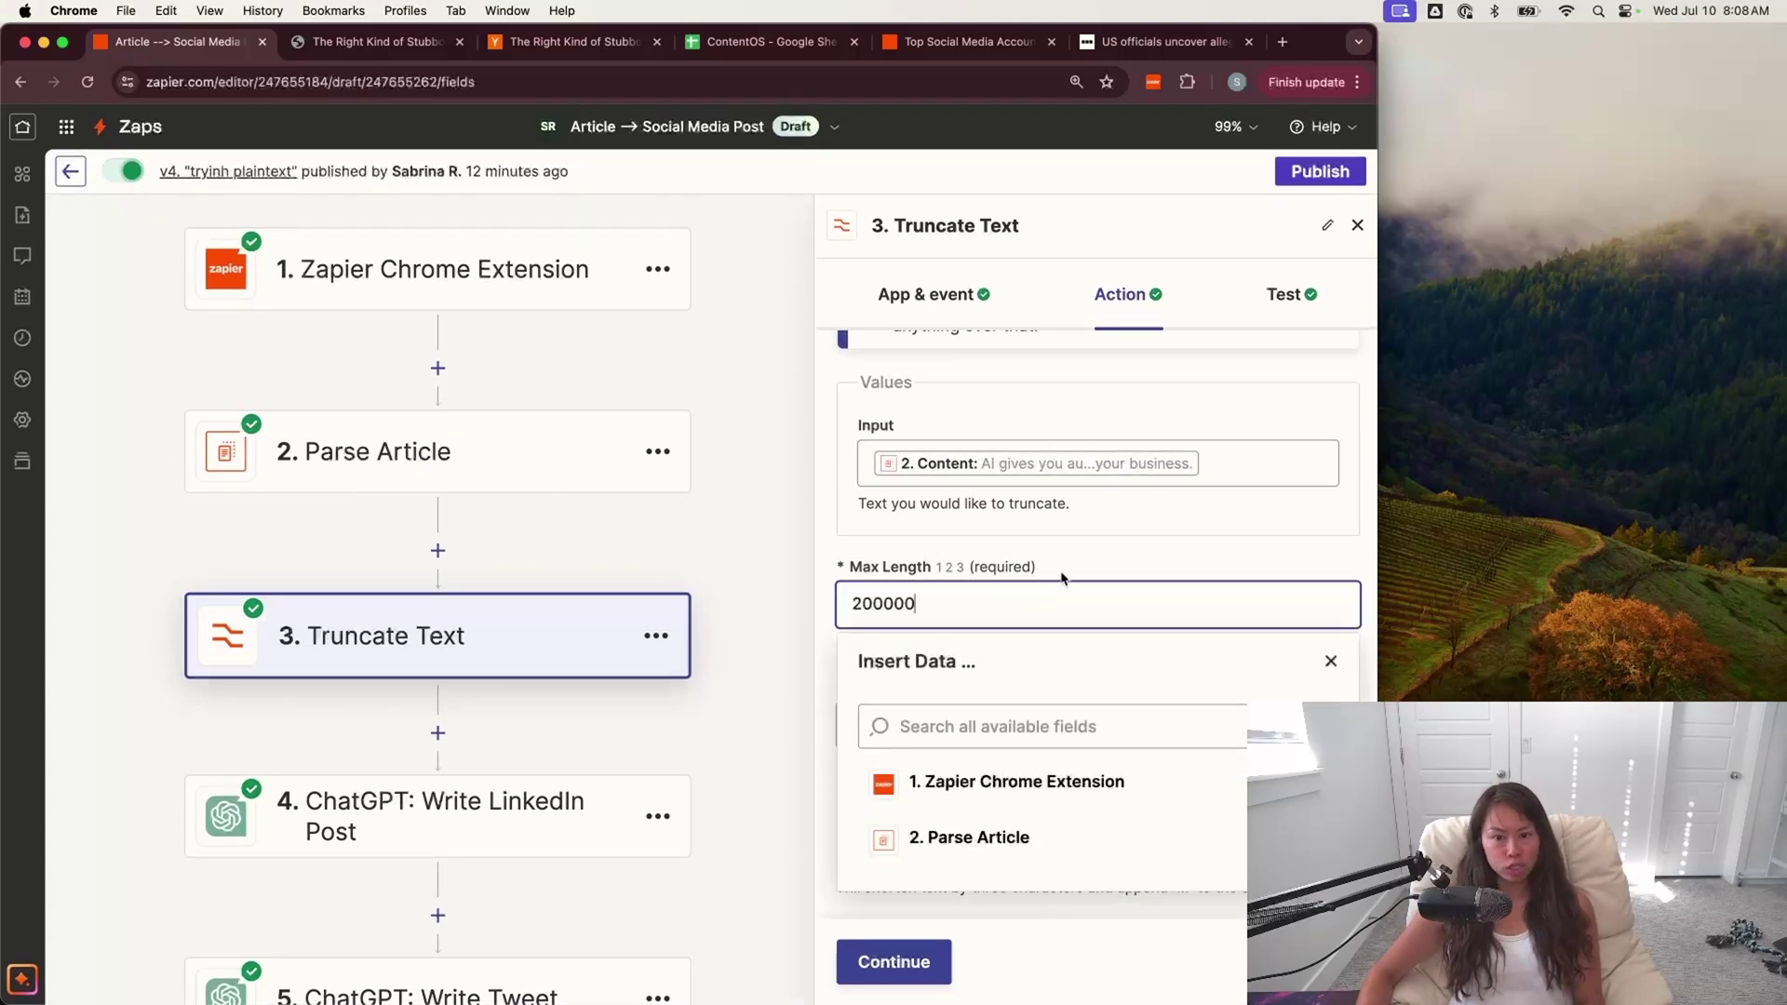
click(925, 601)
click(923, 612)
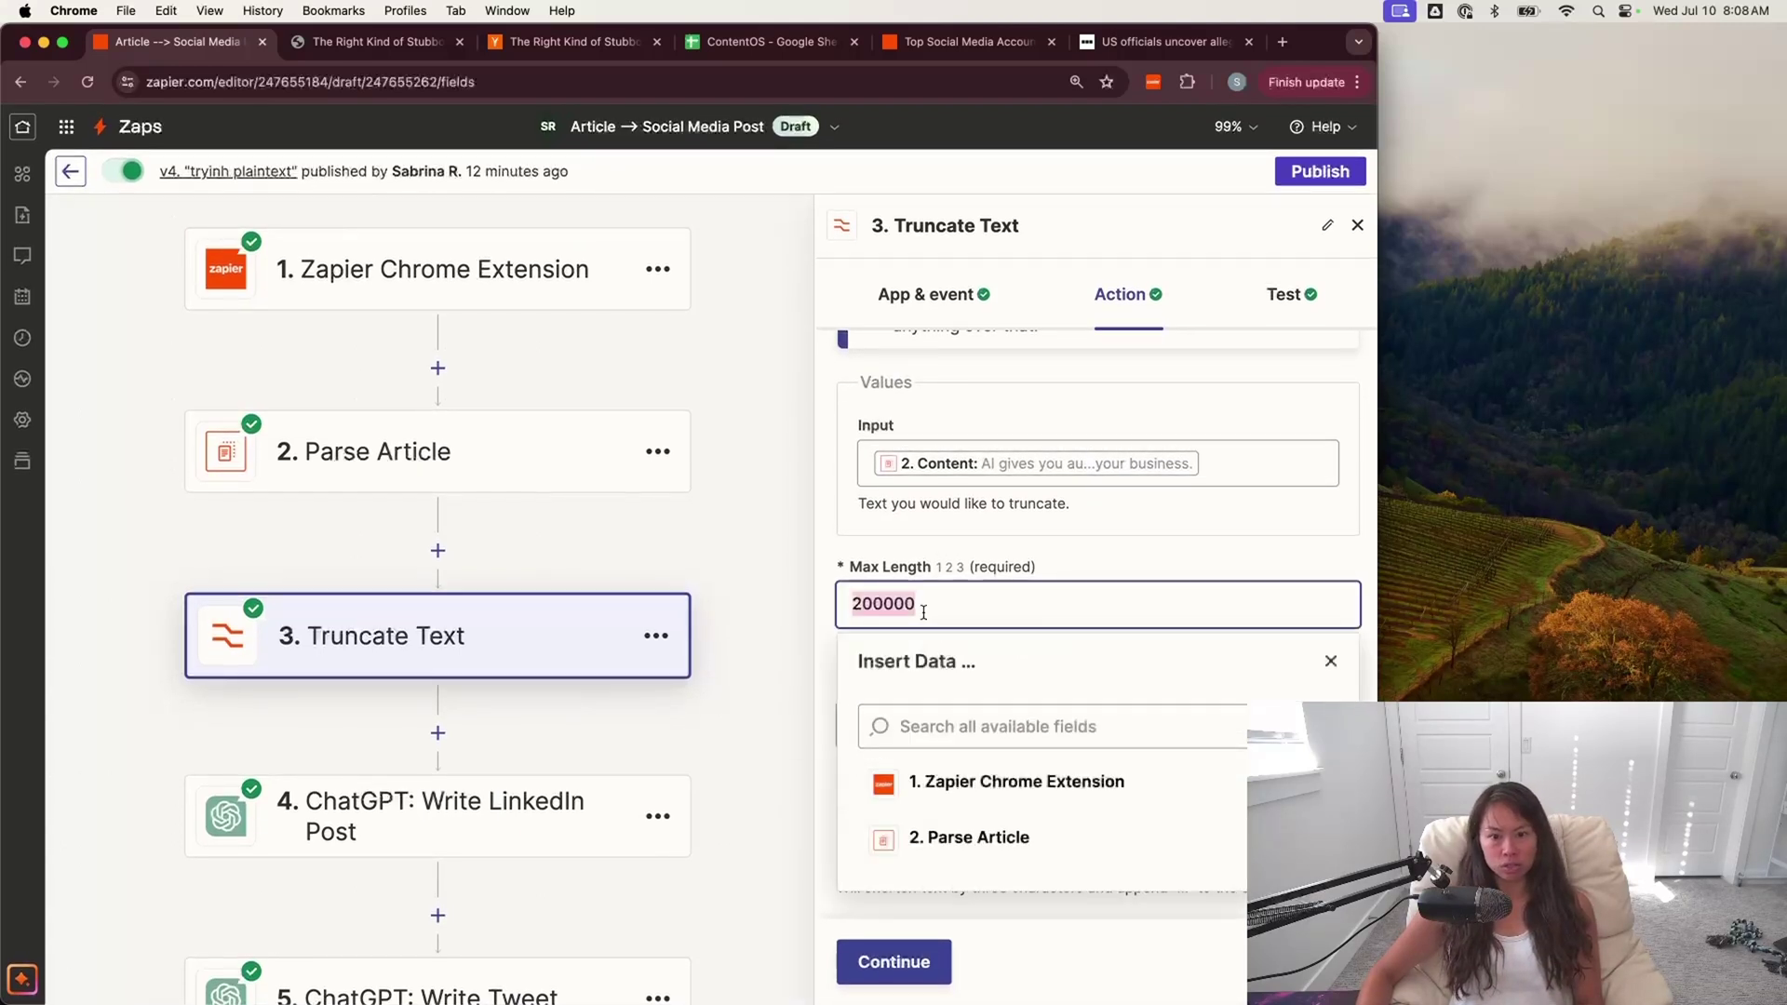
click(1005, 866)
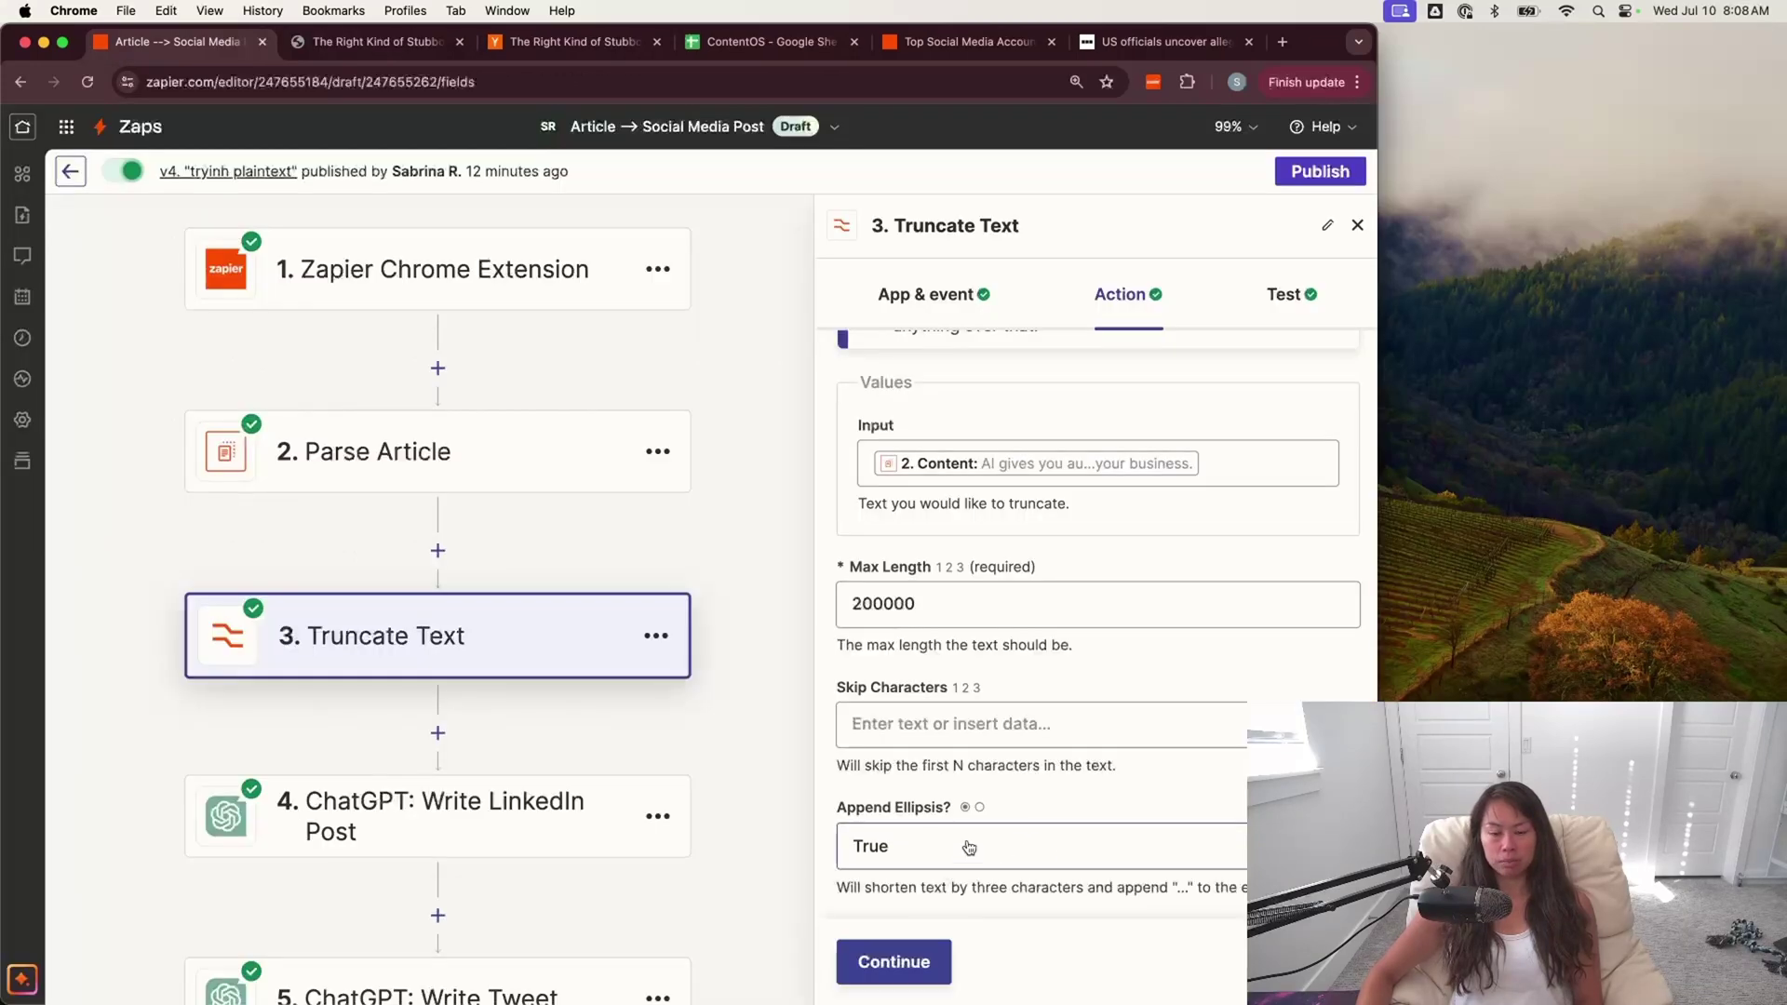
- View the Truncate Text test output beginning 'AI gives you automation superpowers' and scroll down the canvas
click(1292, 294)
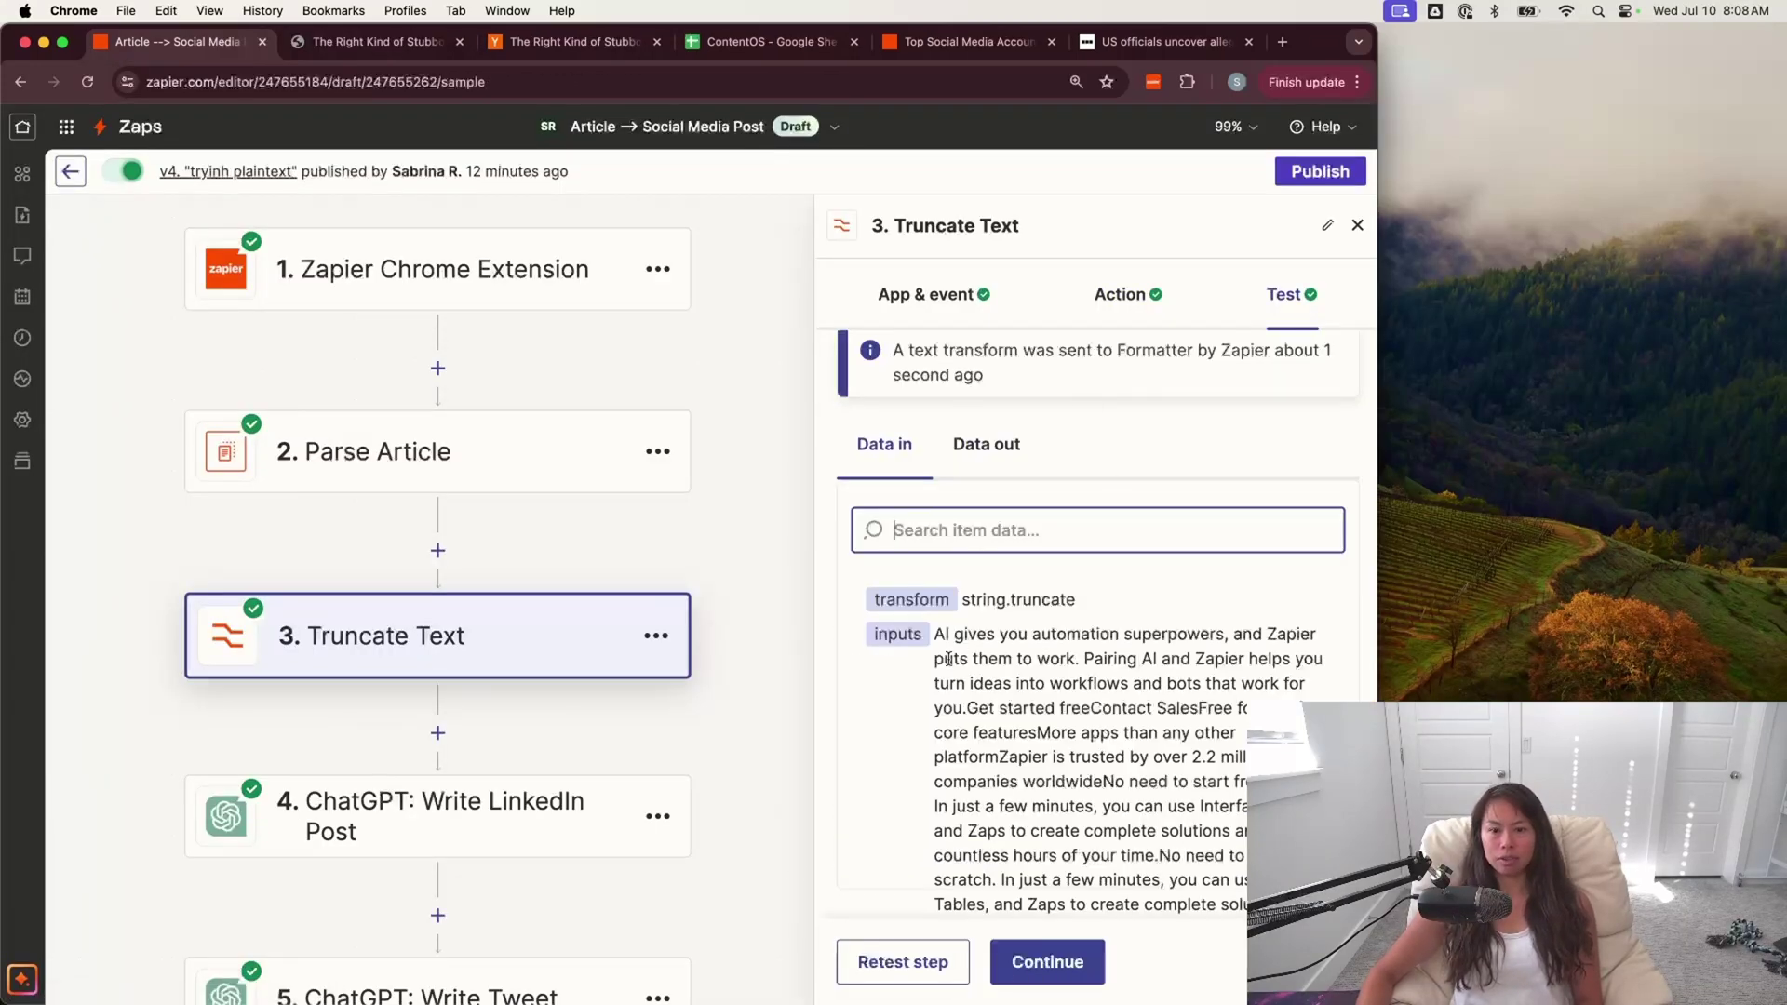
scroll(948, 659, down, 3)
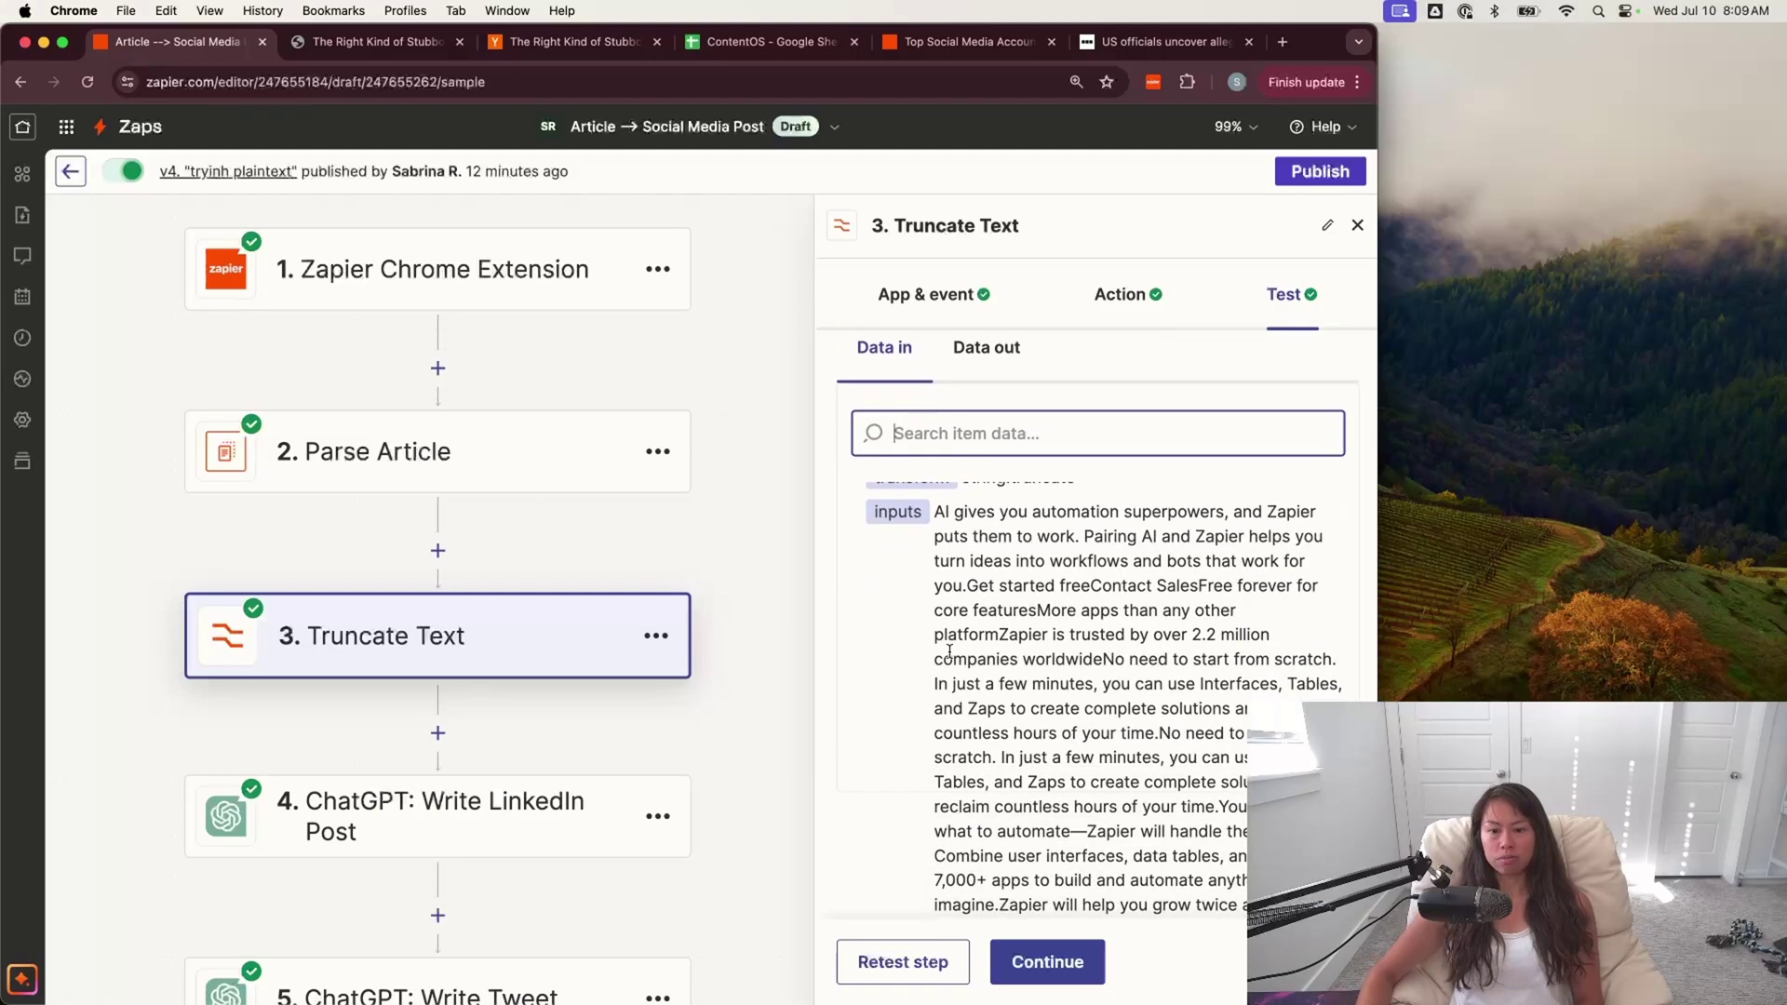
scroll(948, 651, down, 5)
scroll(948, 652, up, 5)
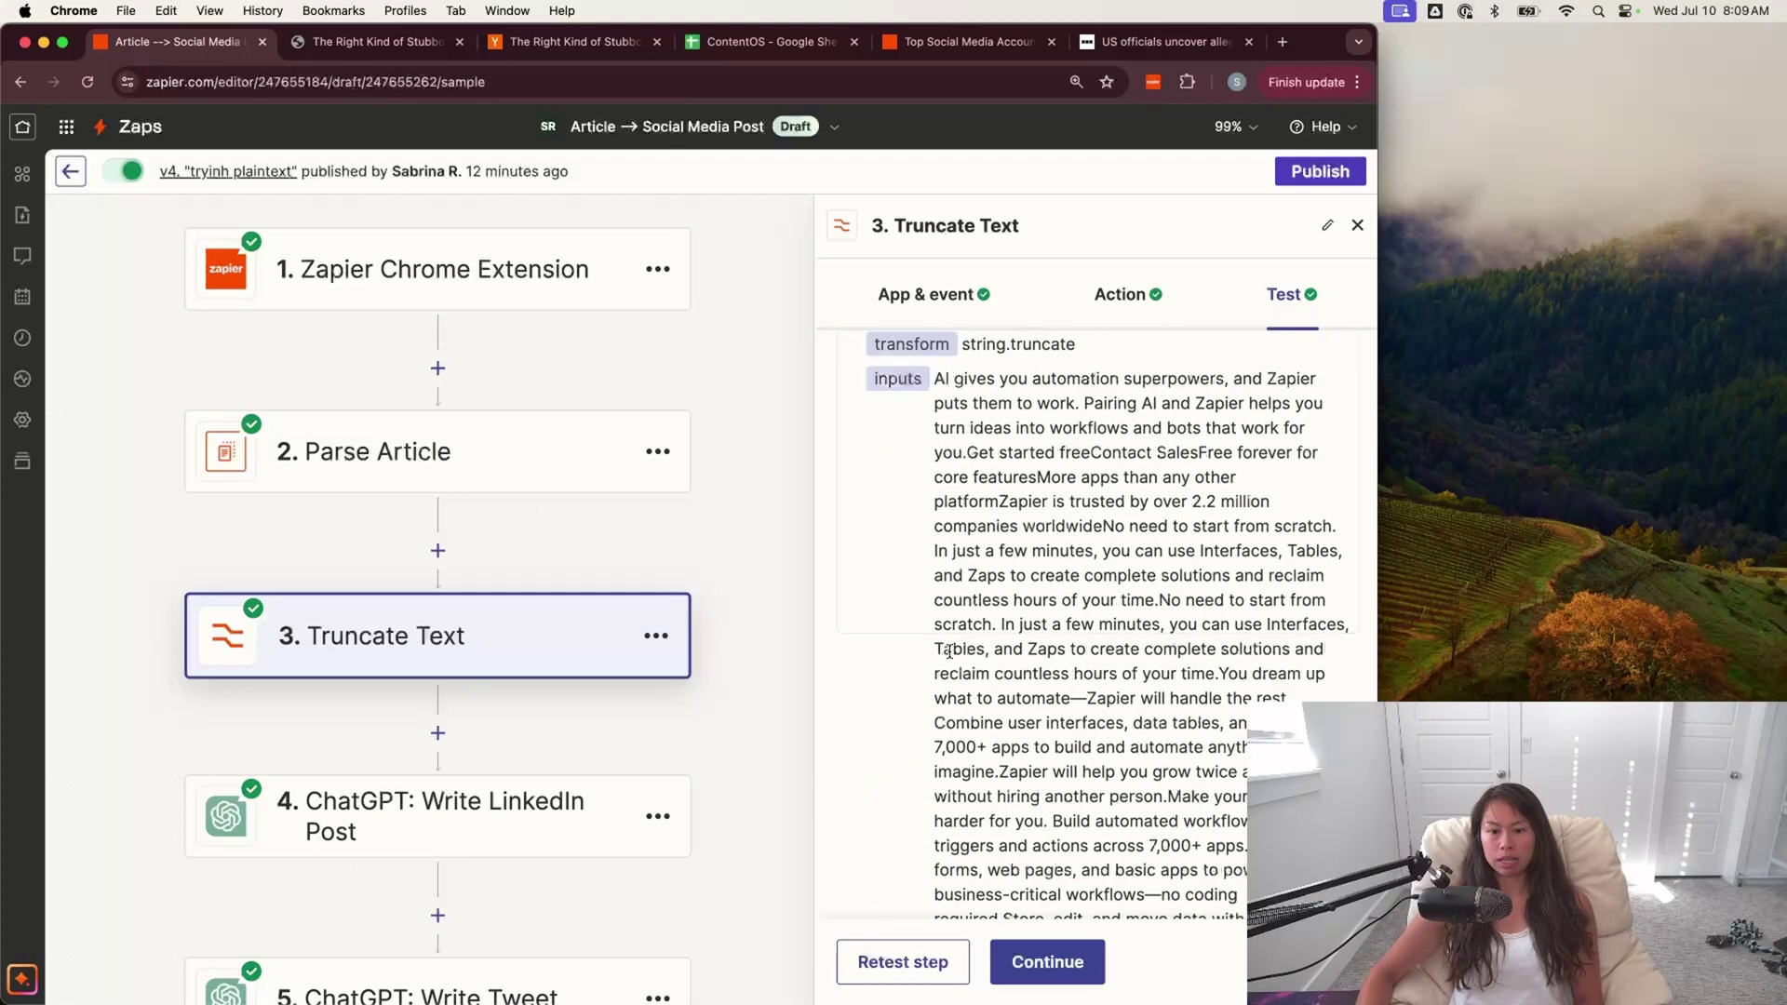
scroll(949, 651, up, 3)
click(1005, 445)
scroll(1028, 682, down, 5)
scroll(1028, 682, down, 5)
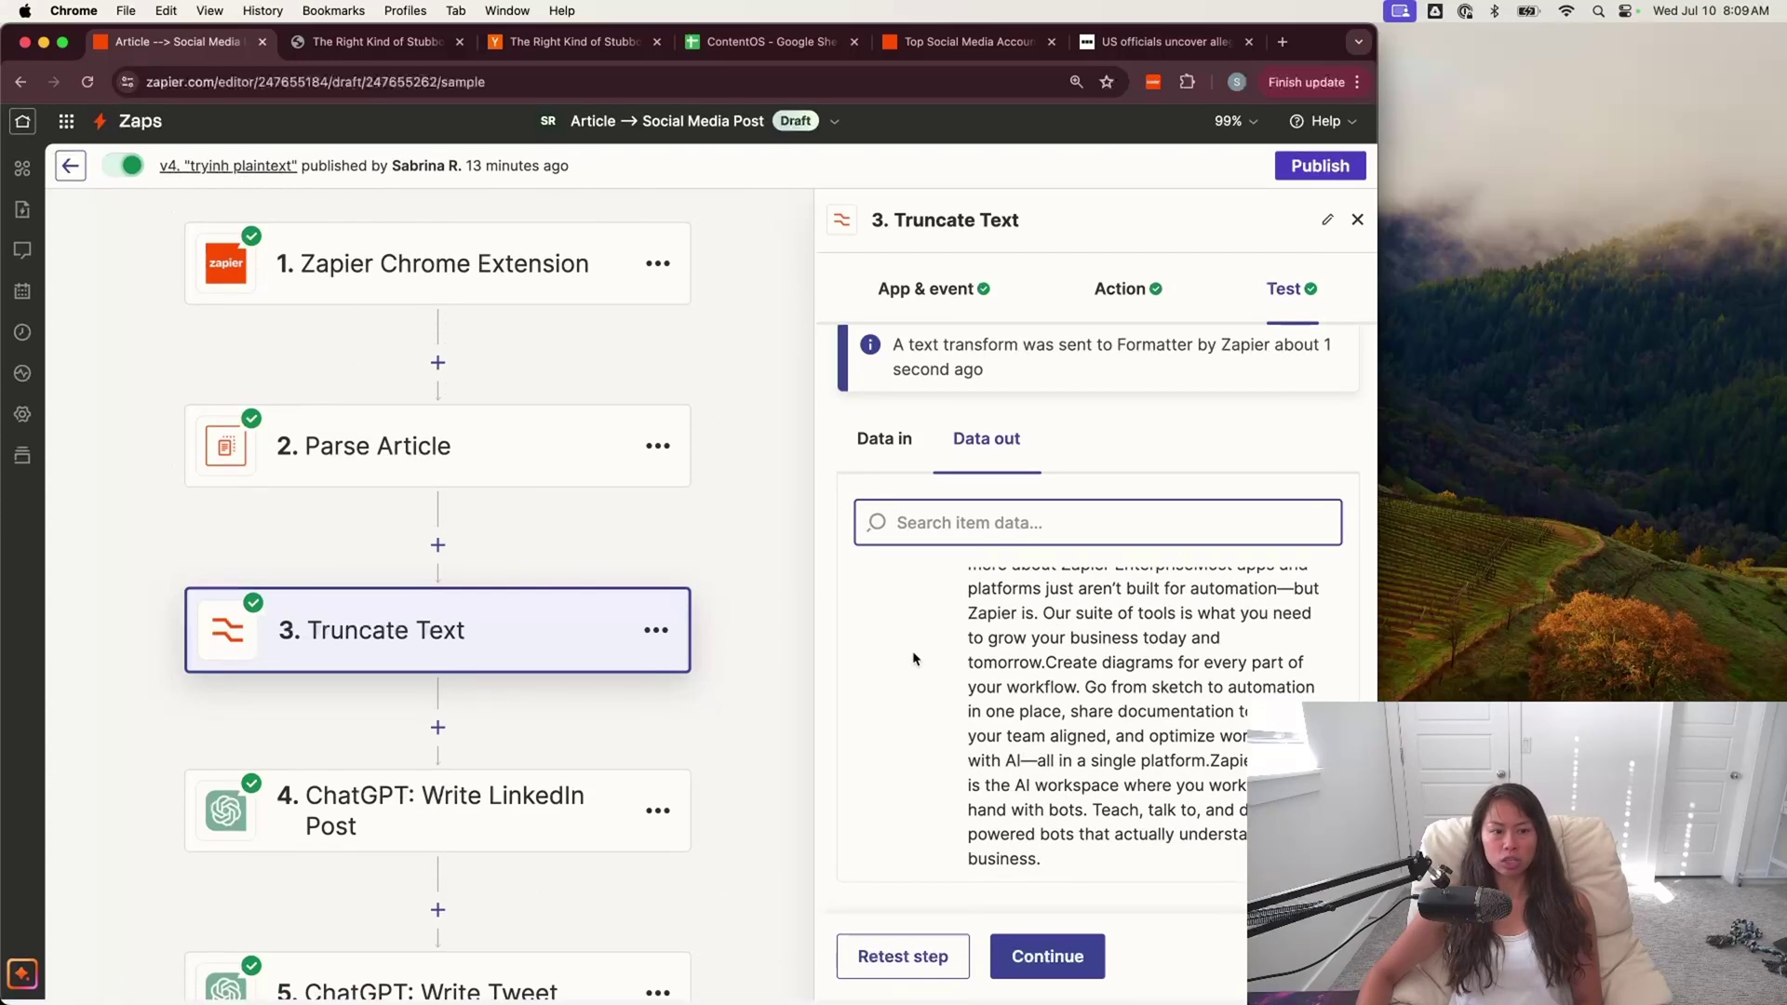
scroll(913, 658, up, 2)
scroll(913, 658, up, 10)
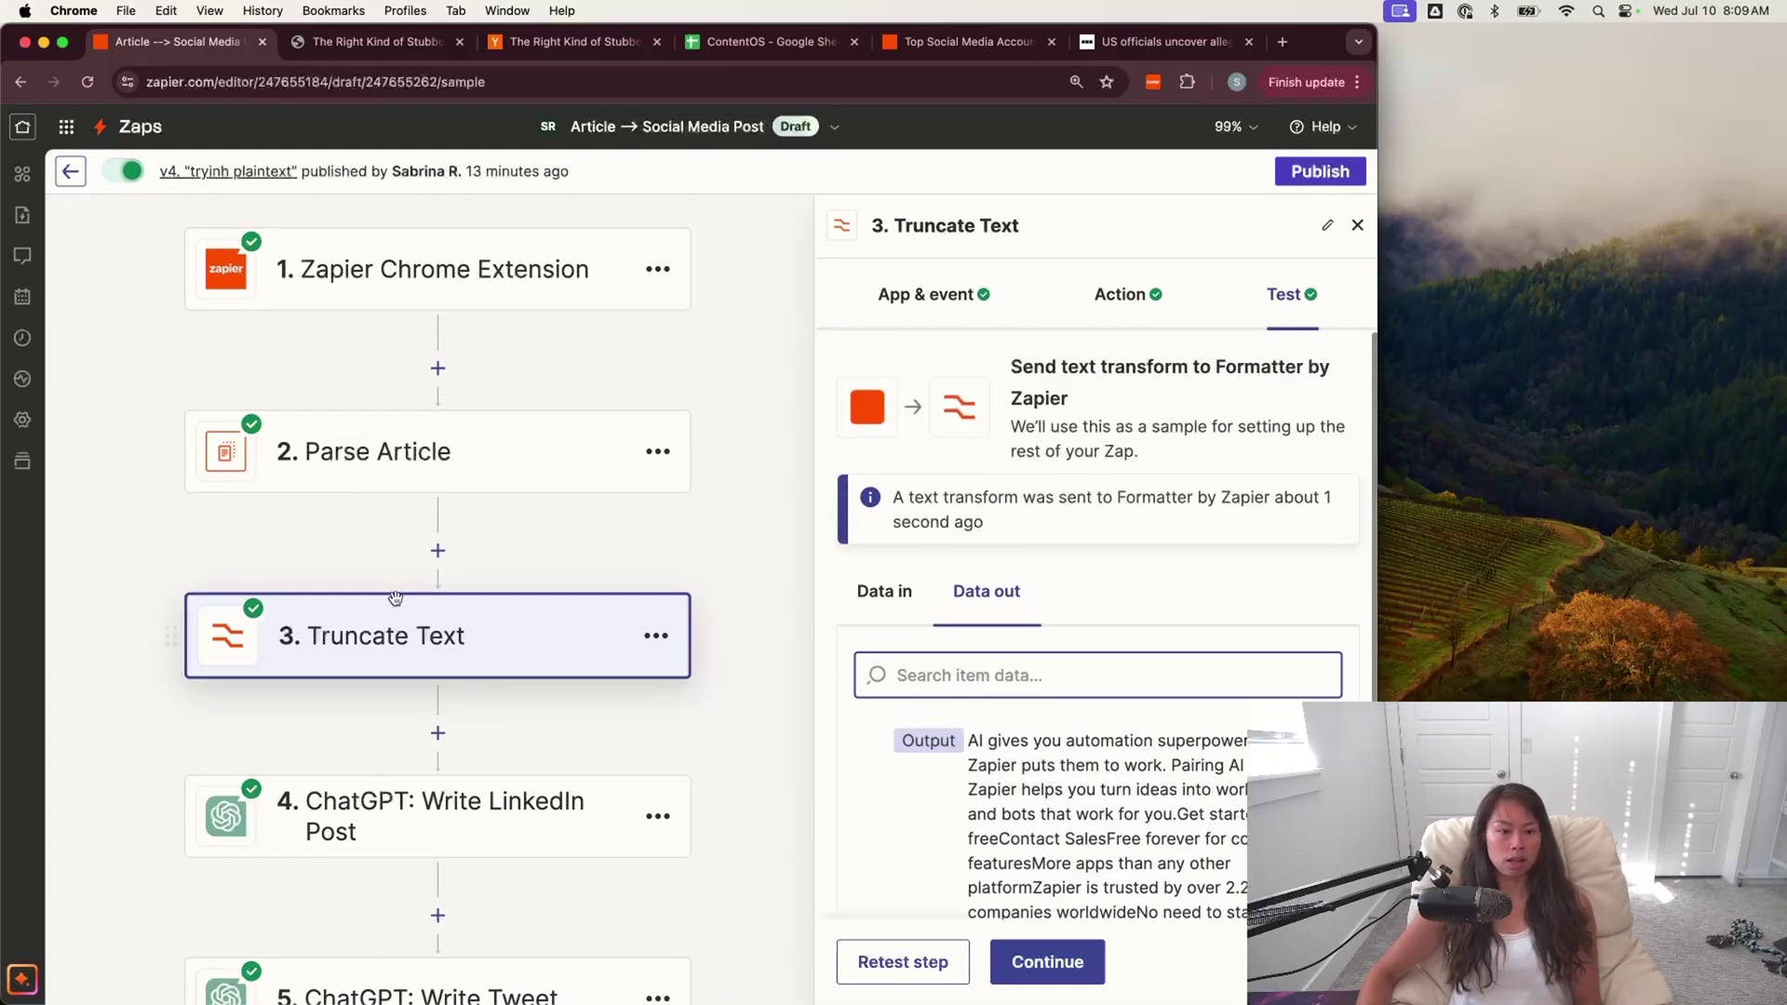
scroll(771, 682, down, 4)
scroll(772, 682, down, 3)
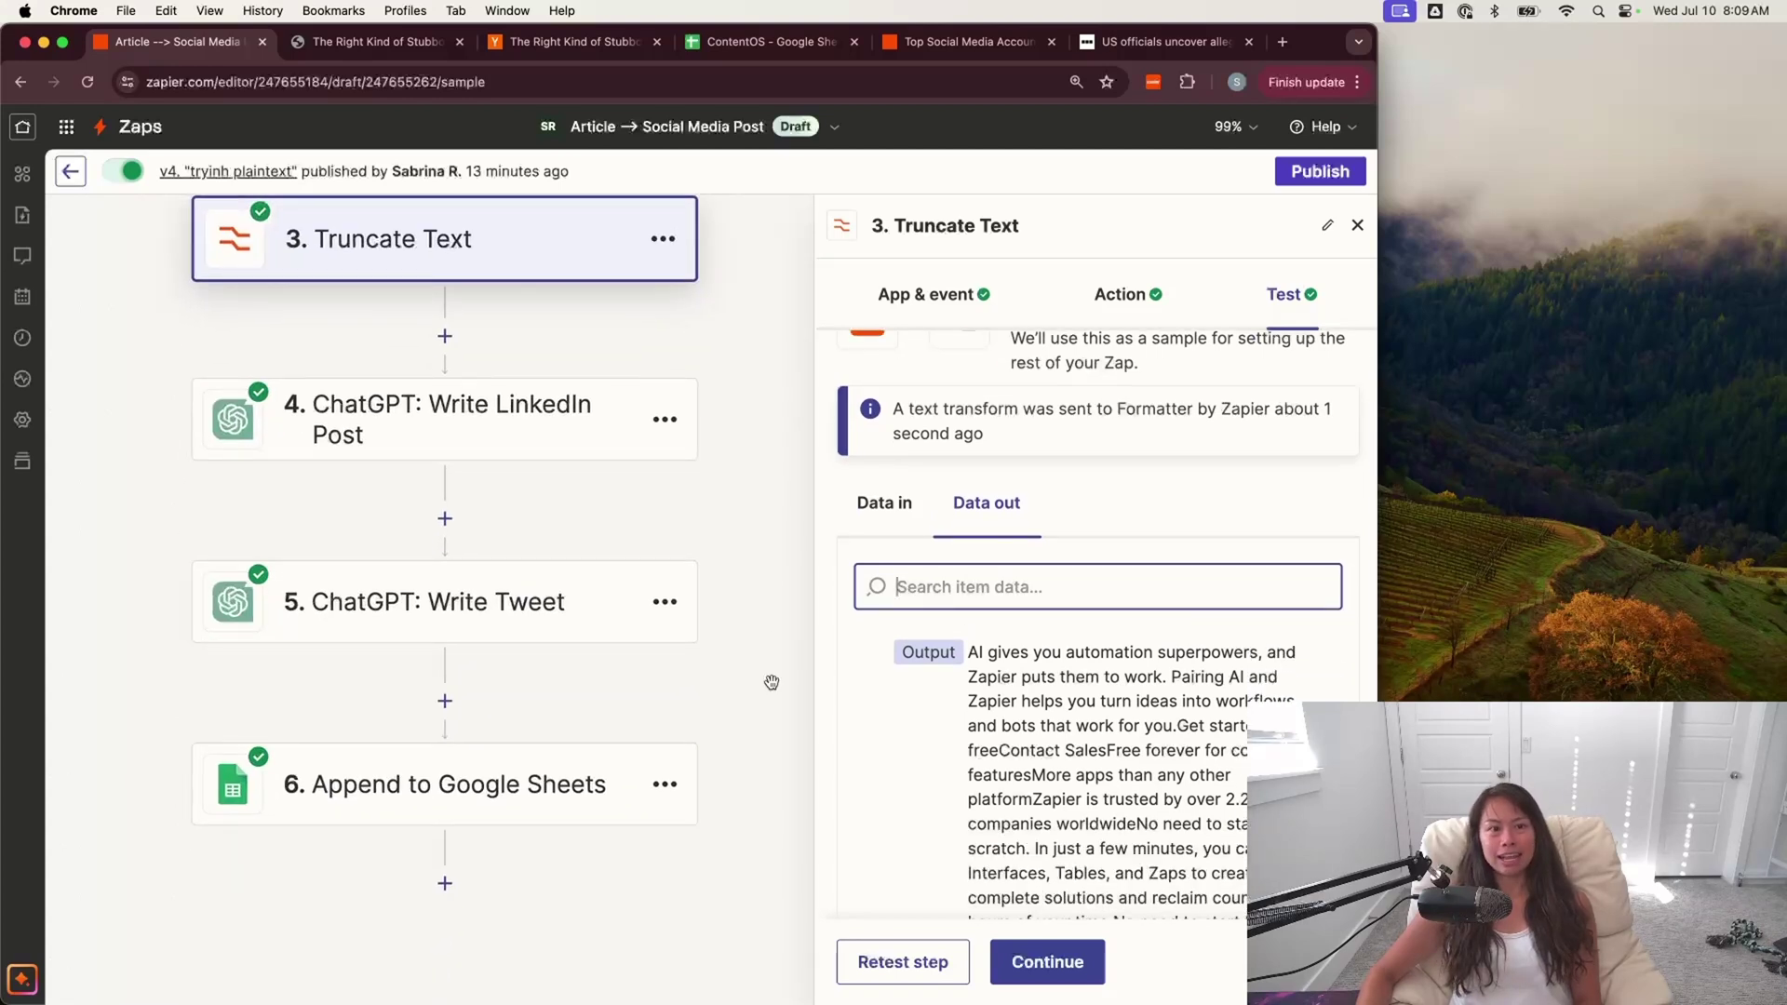
- Set the Write LinkedIn Post step to the ChatGPT app with the Conversation event
click(558, 419)
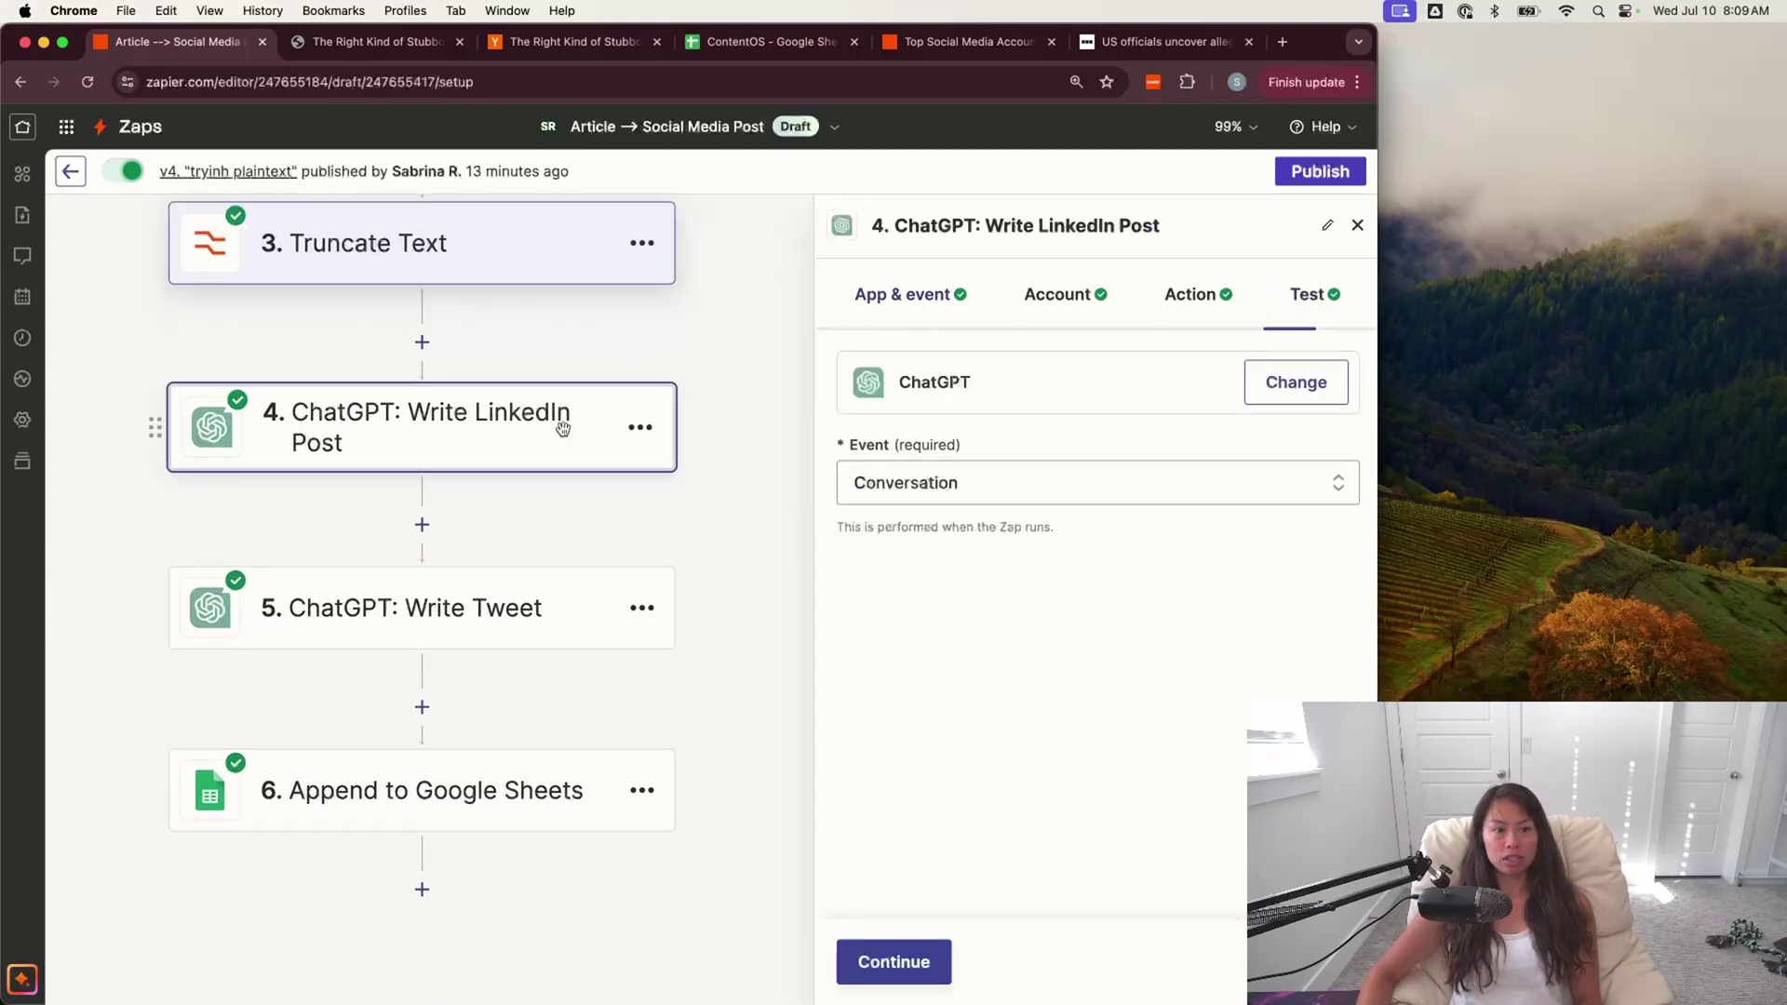
click(1295, 382)
text(chatgpt)
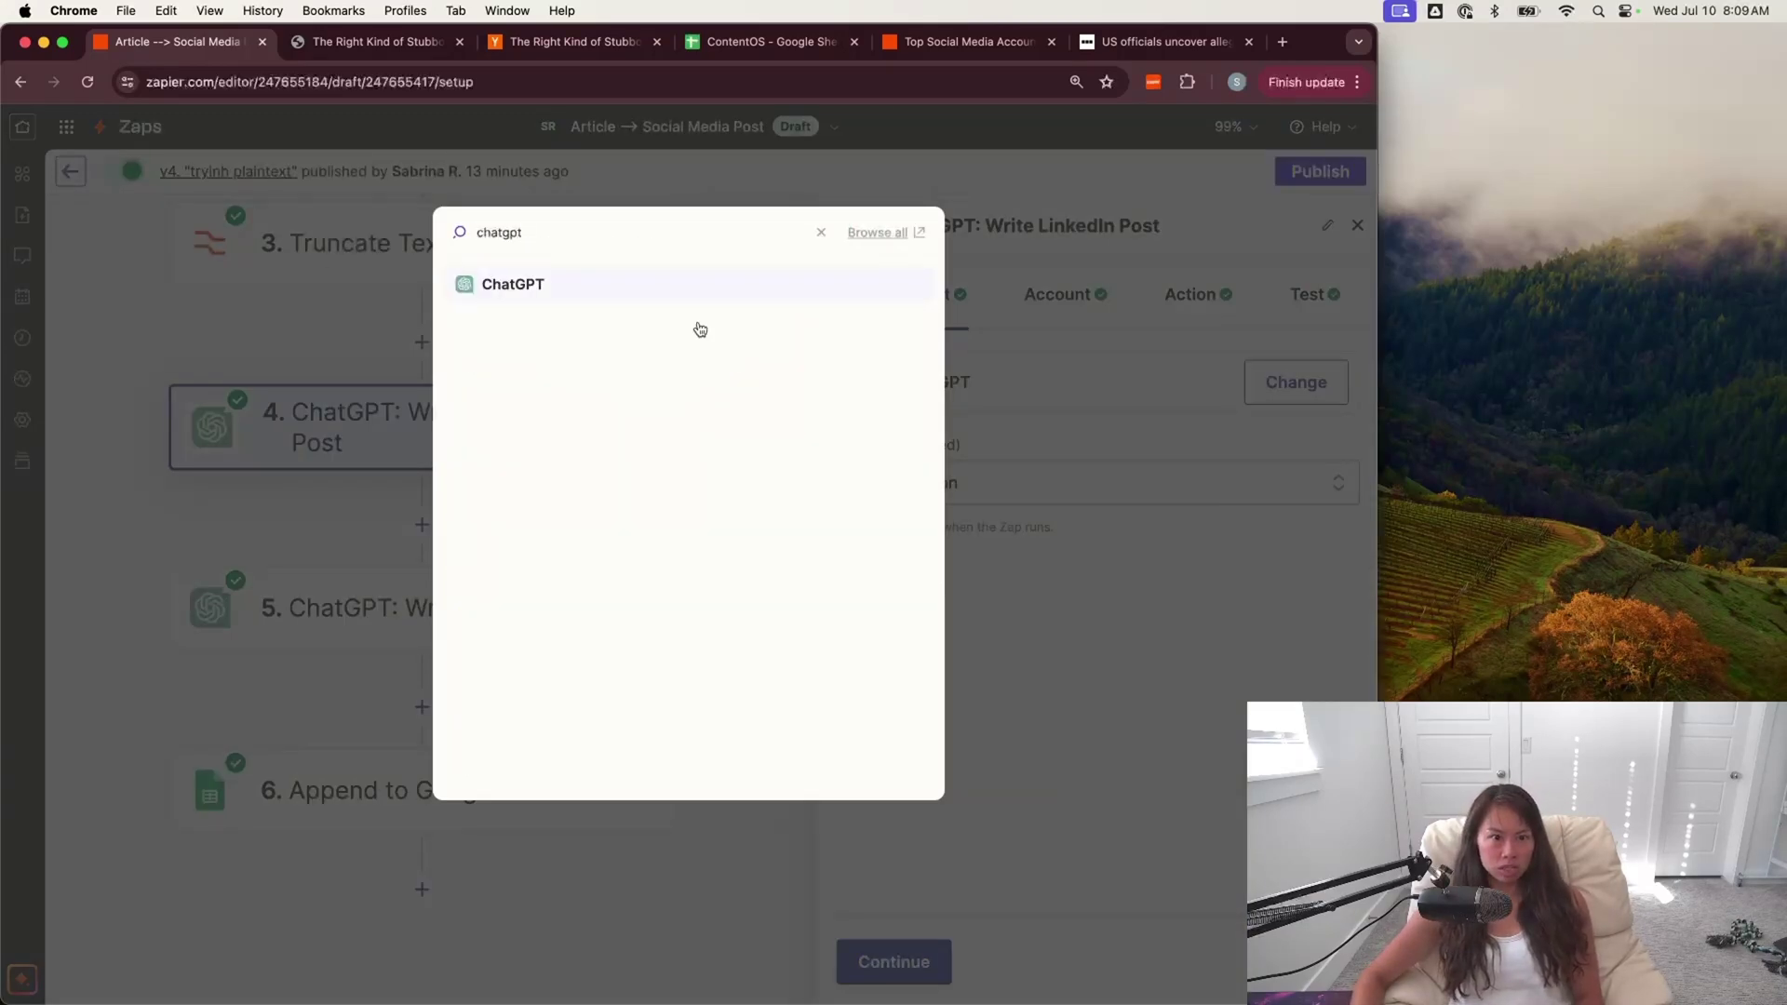
click(1101, 688)
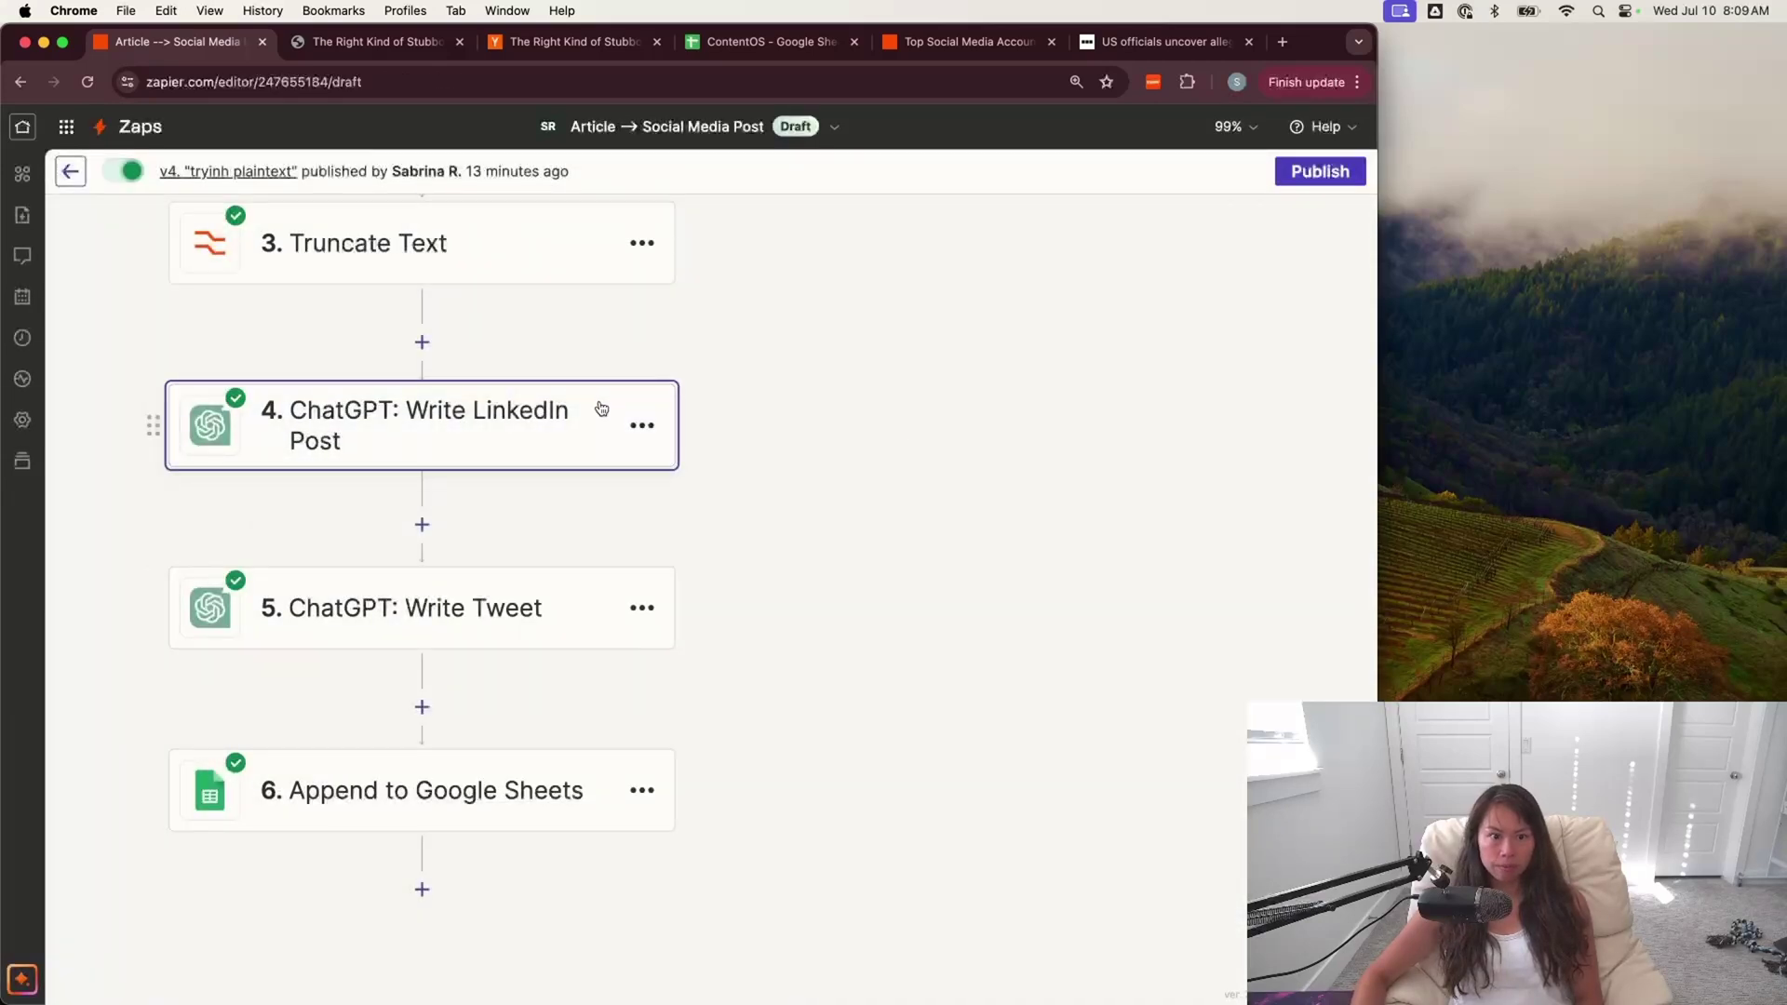
click(1049, 499)
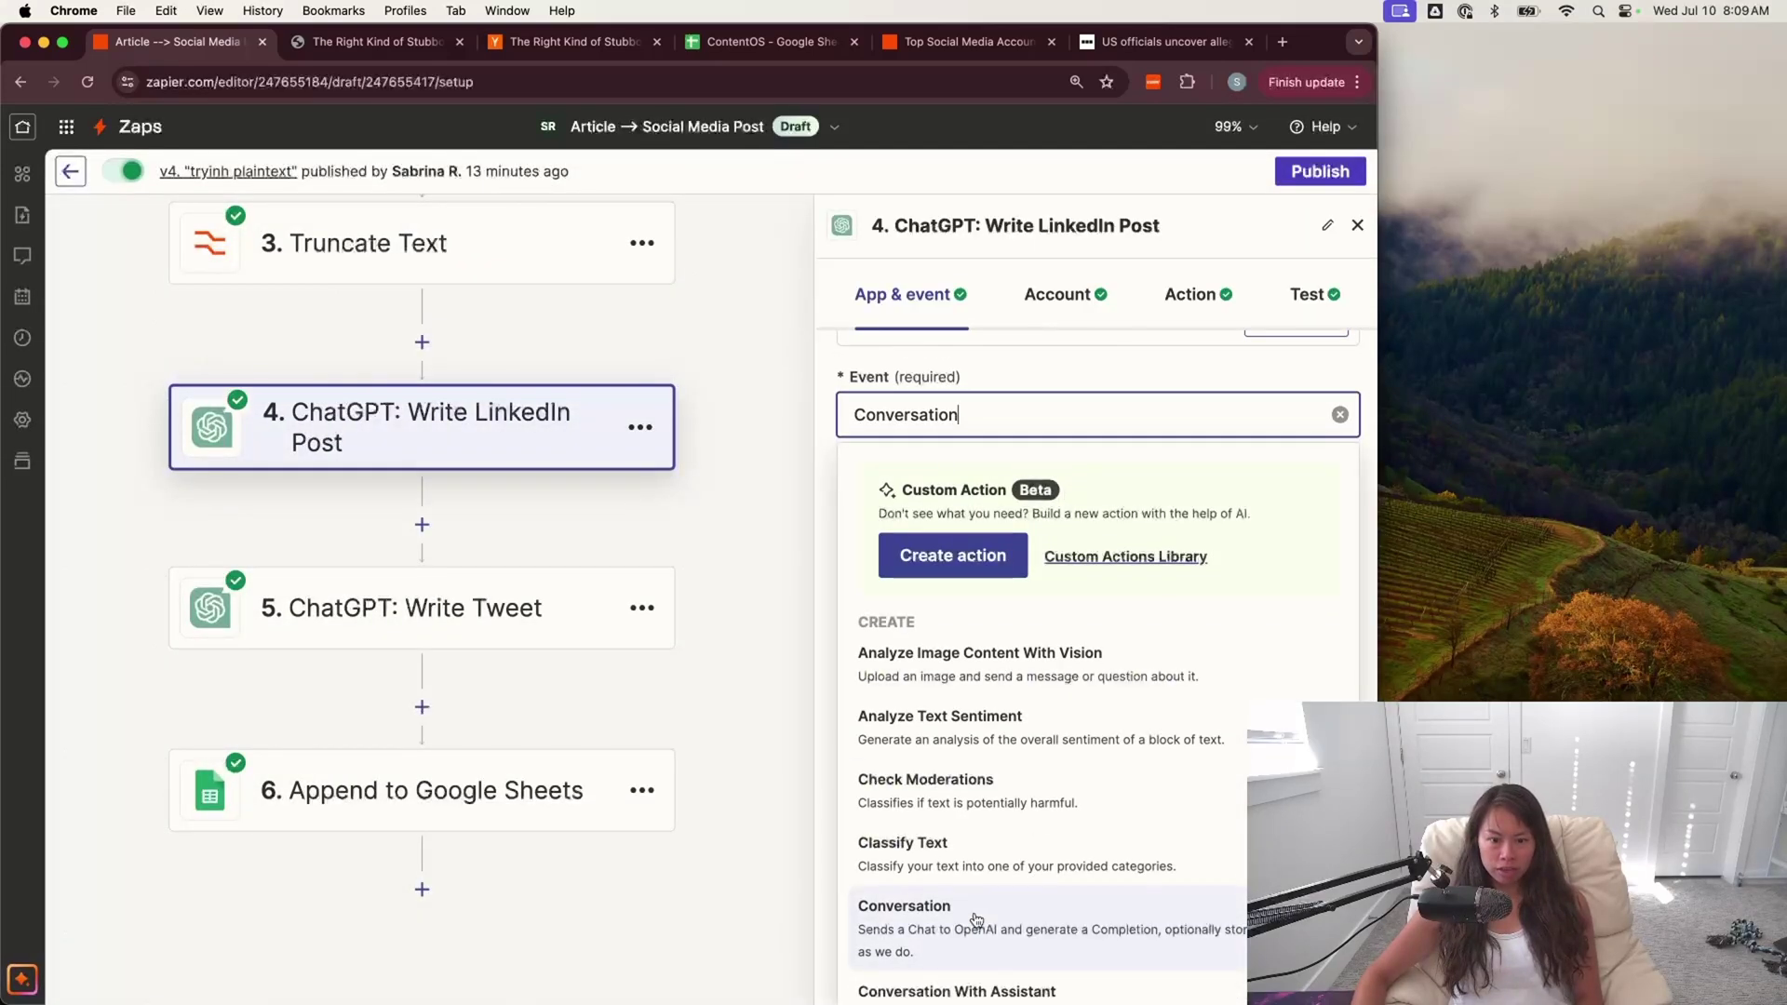
scroll(978, 909, down, 3)
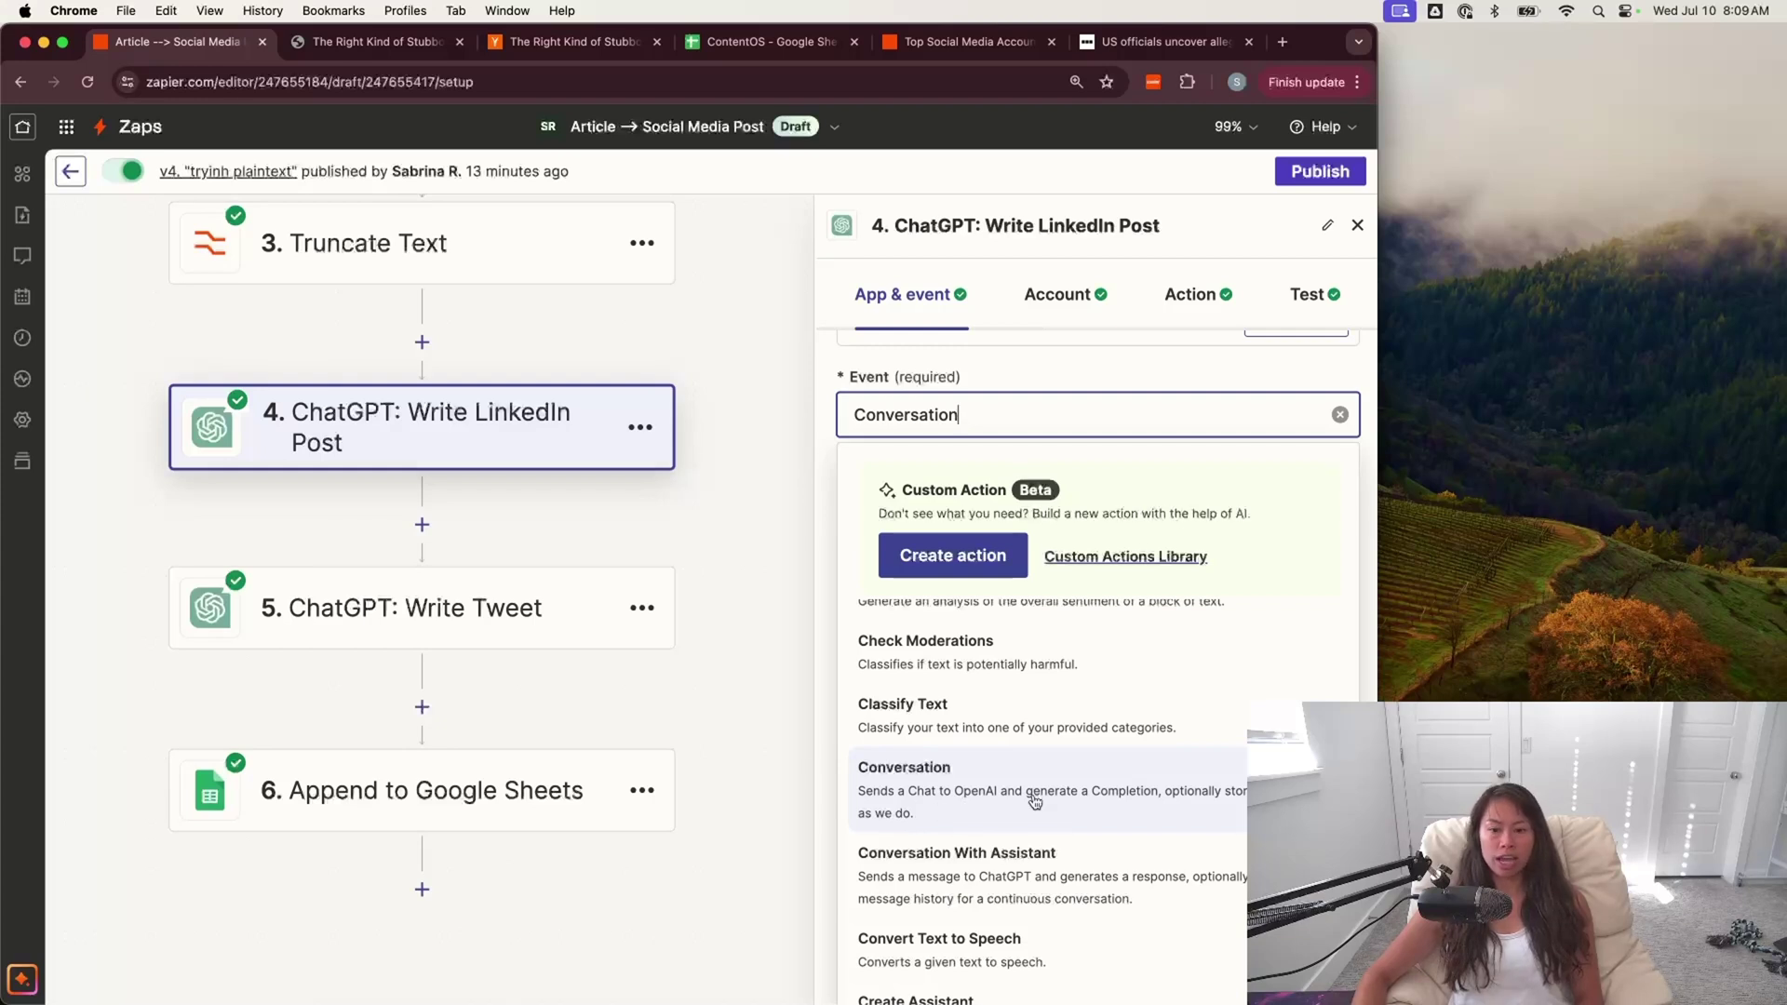
scroll(1051, 801, down, 1)
scroll(1058, 802, up, 3)
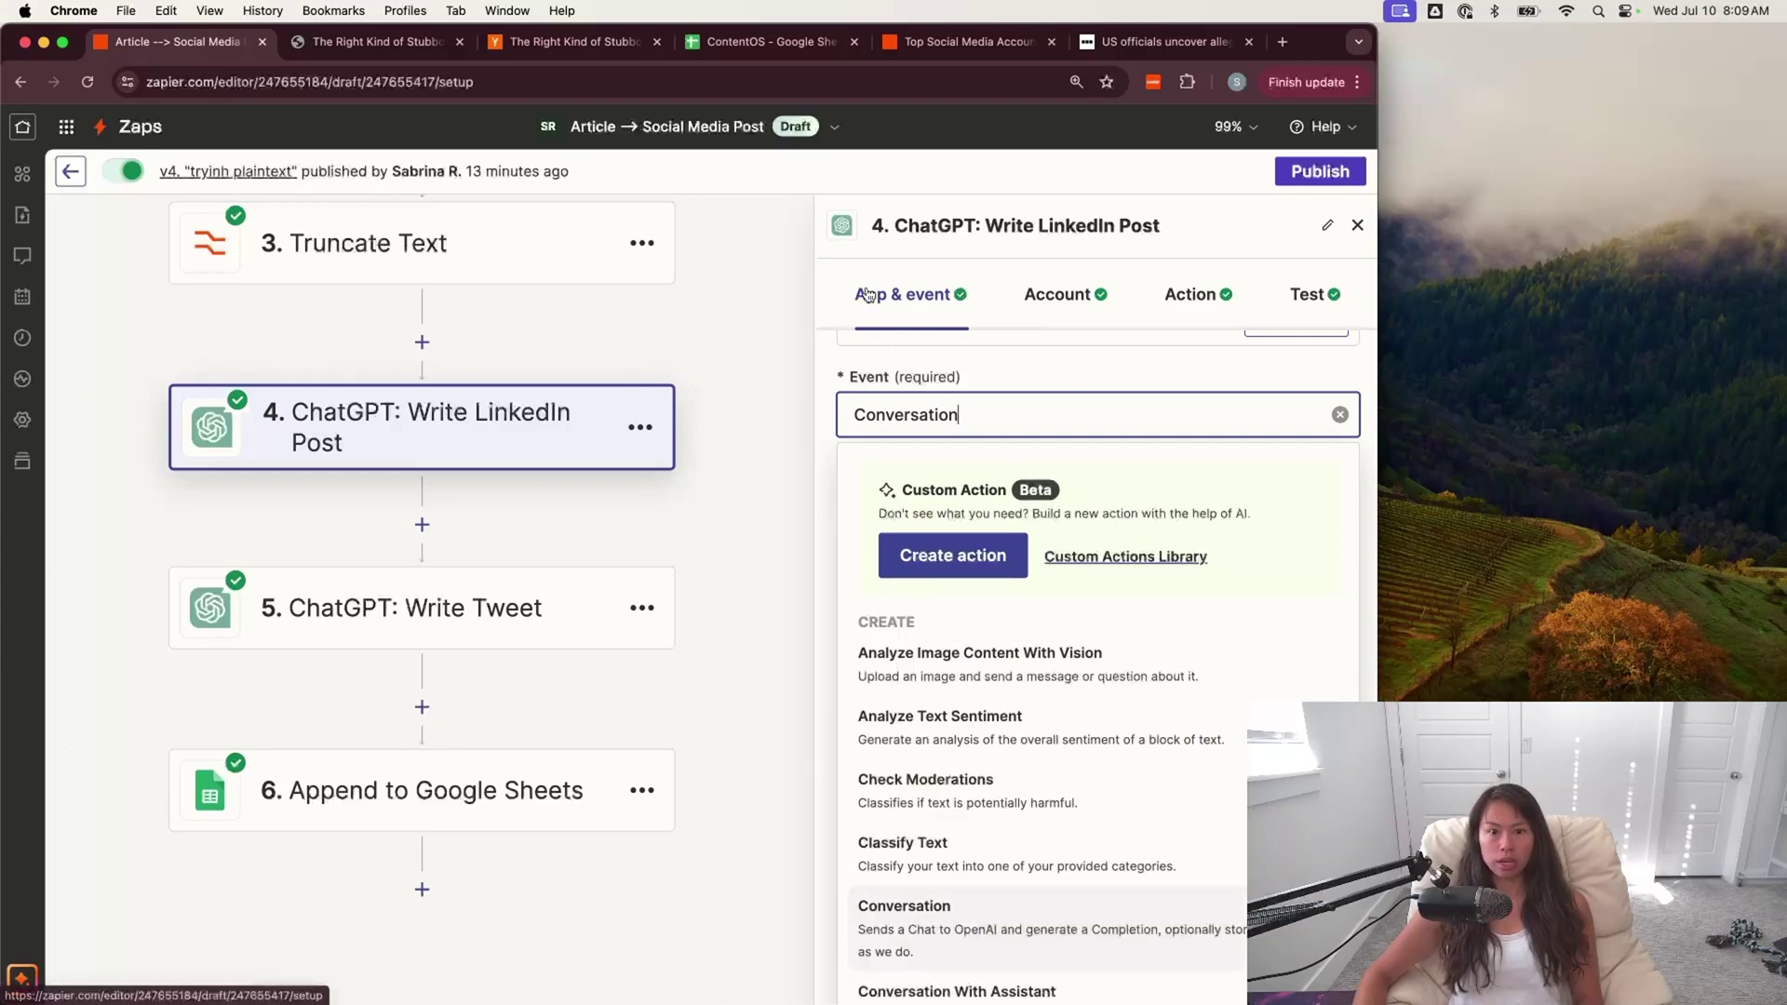
click(1059, 912)
click(1061, 296)
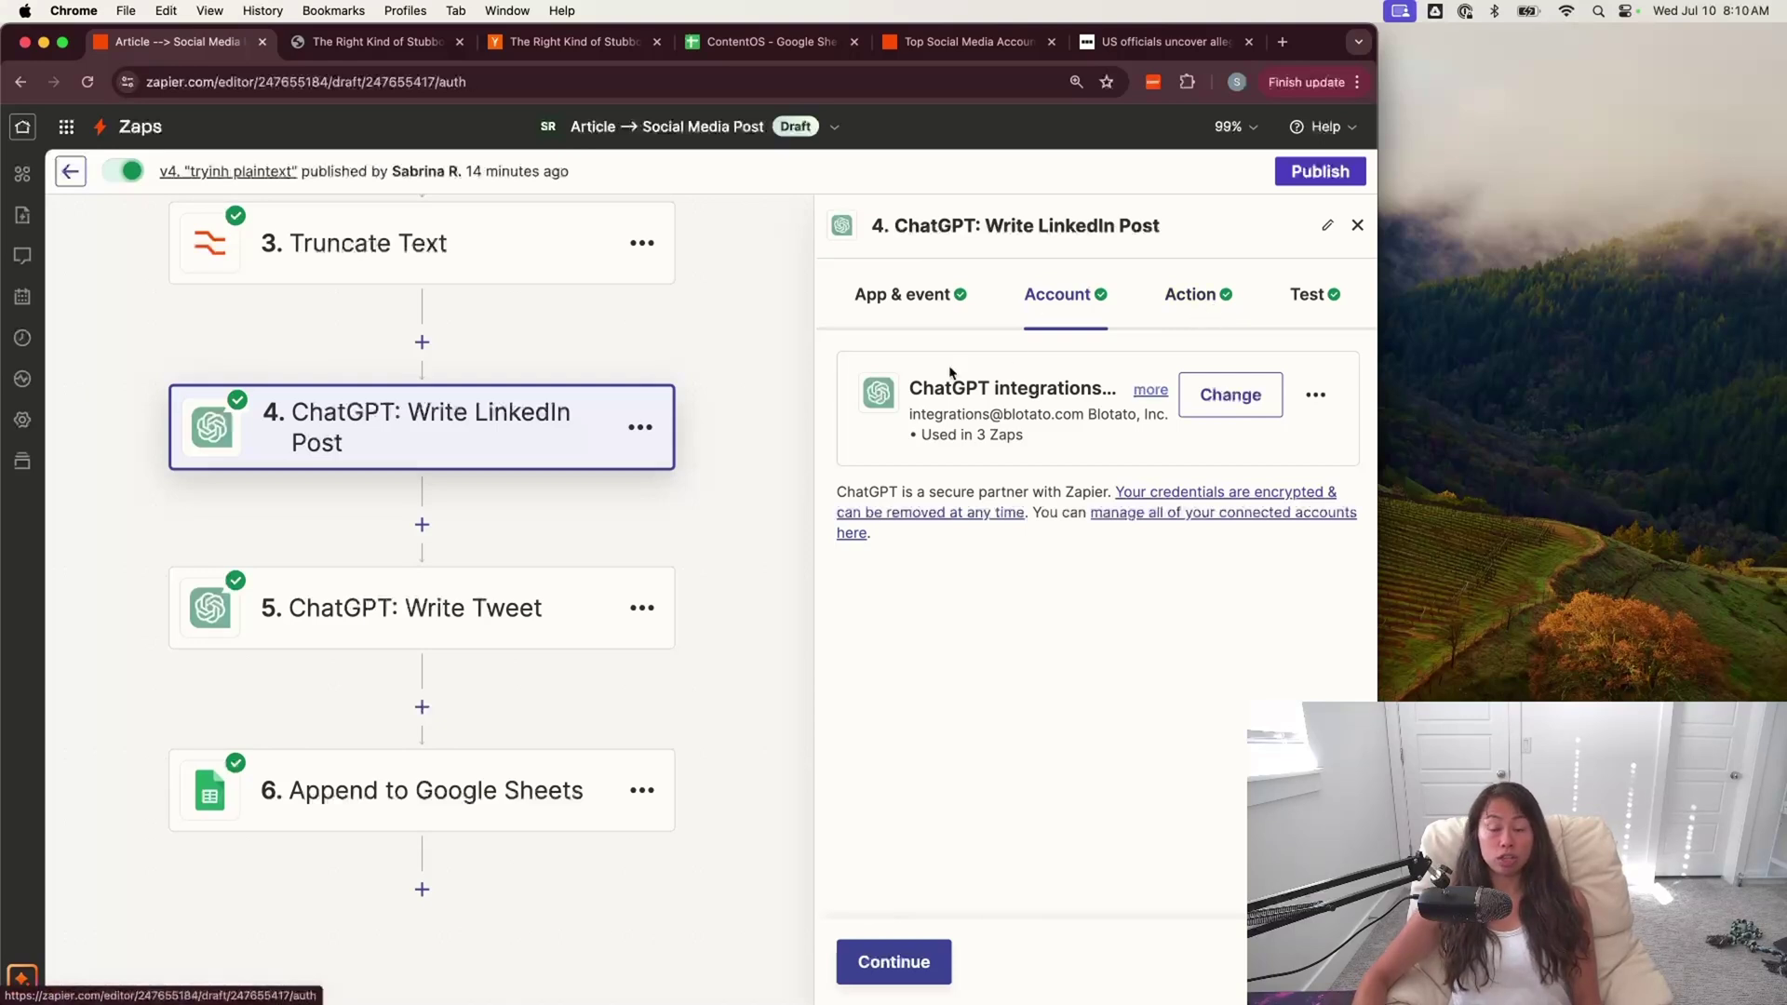
- Begin connecting a new ChatGPT account with an OpenAI API key, then cancel and keep the existing one
click(1235, 396)
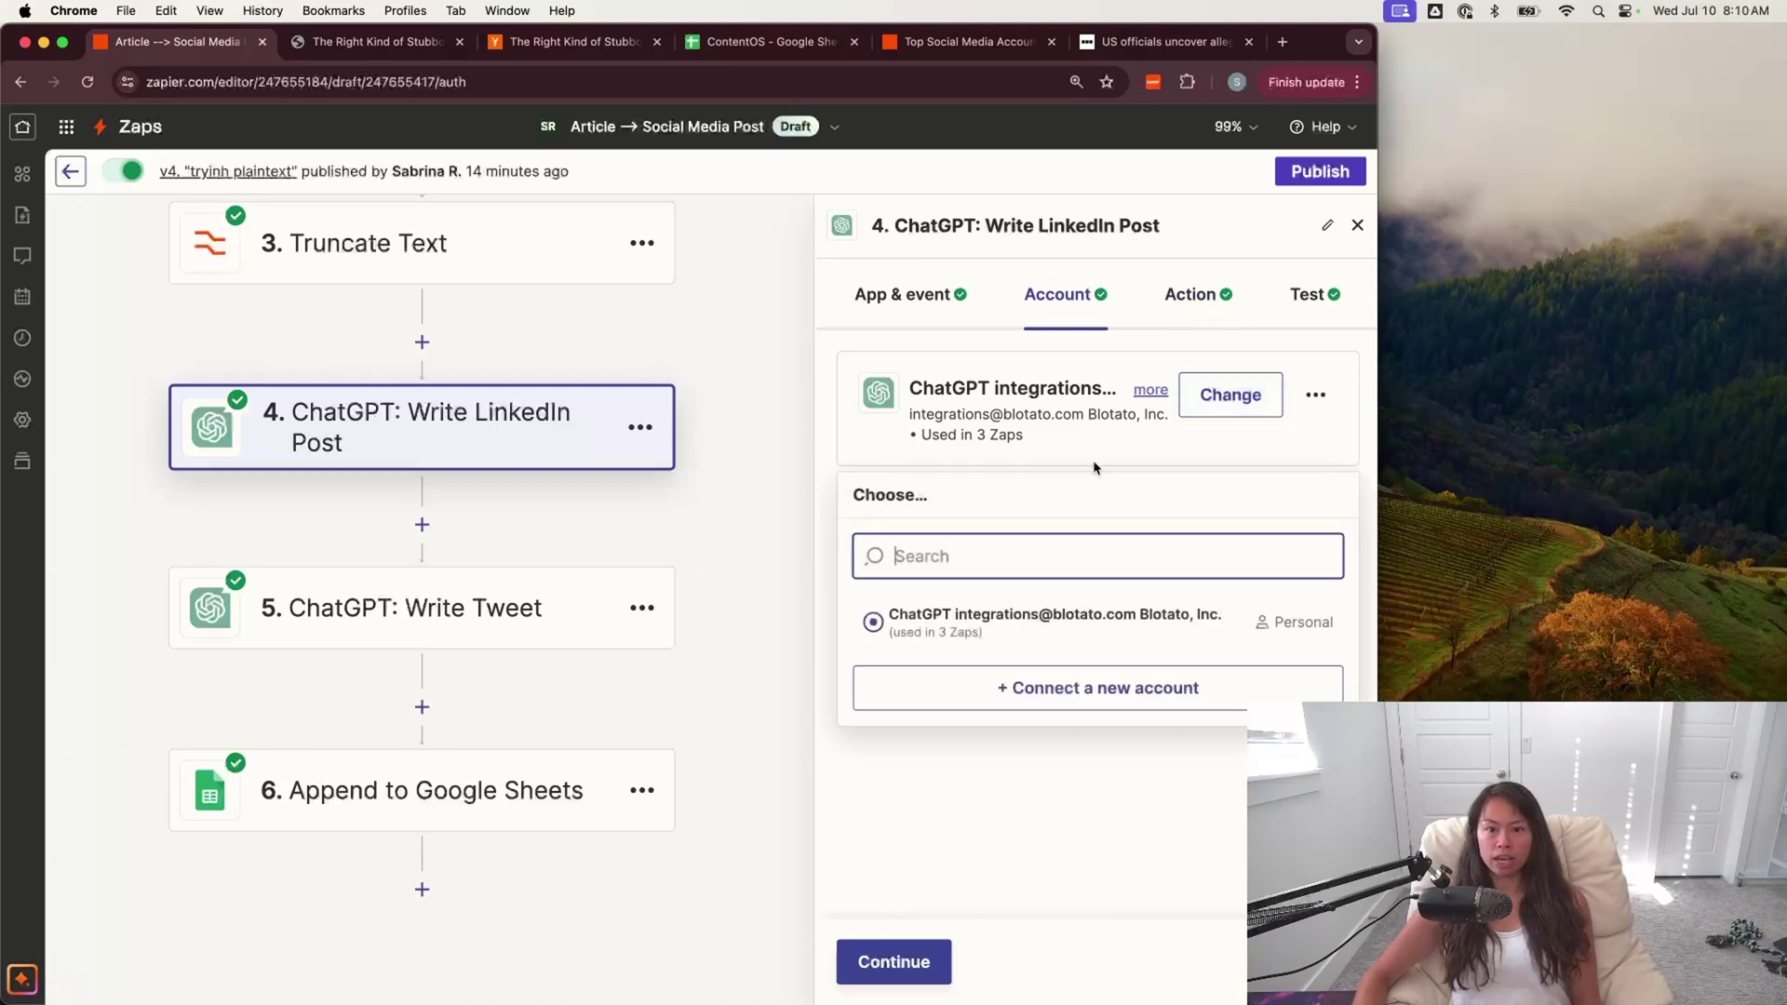
click(1080, 689)
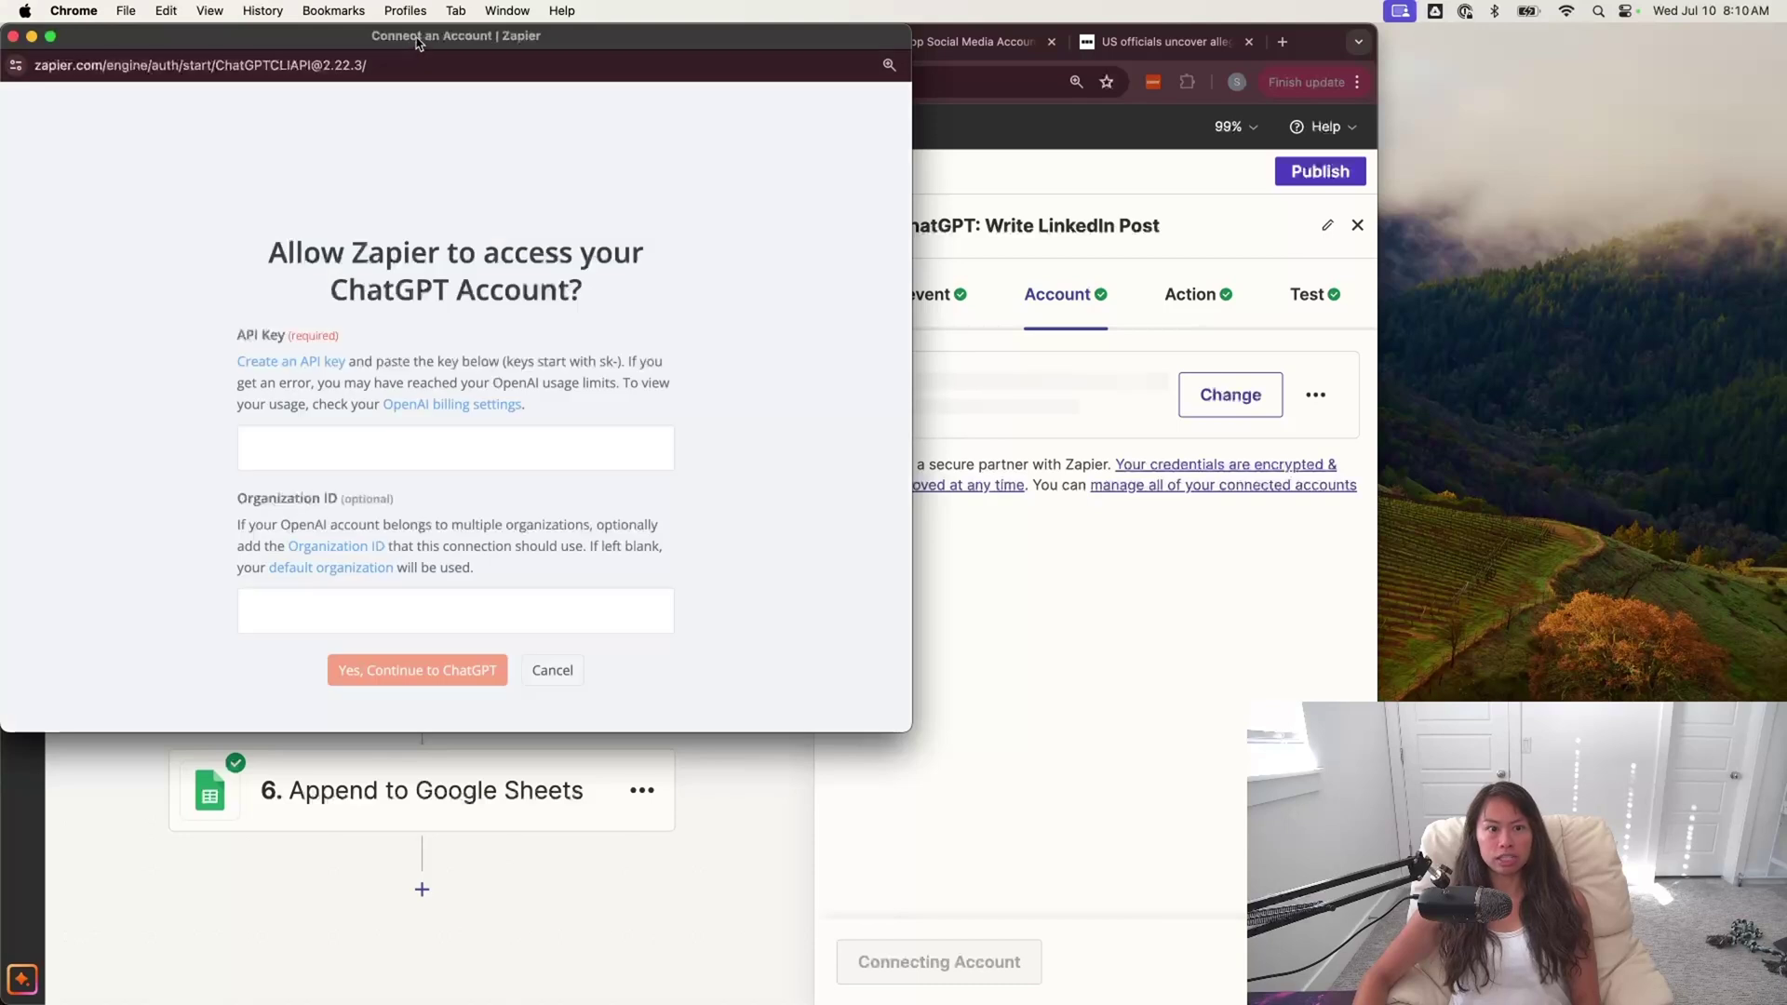
drag(420, 37, 769, 13)
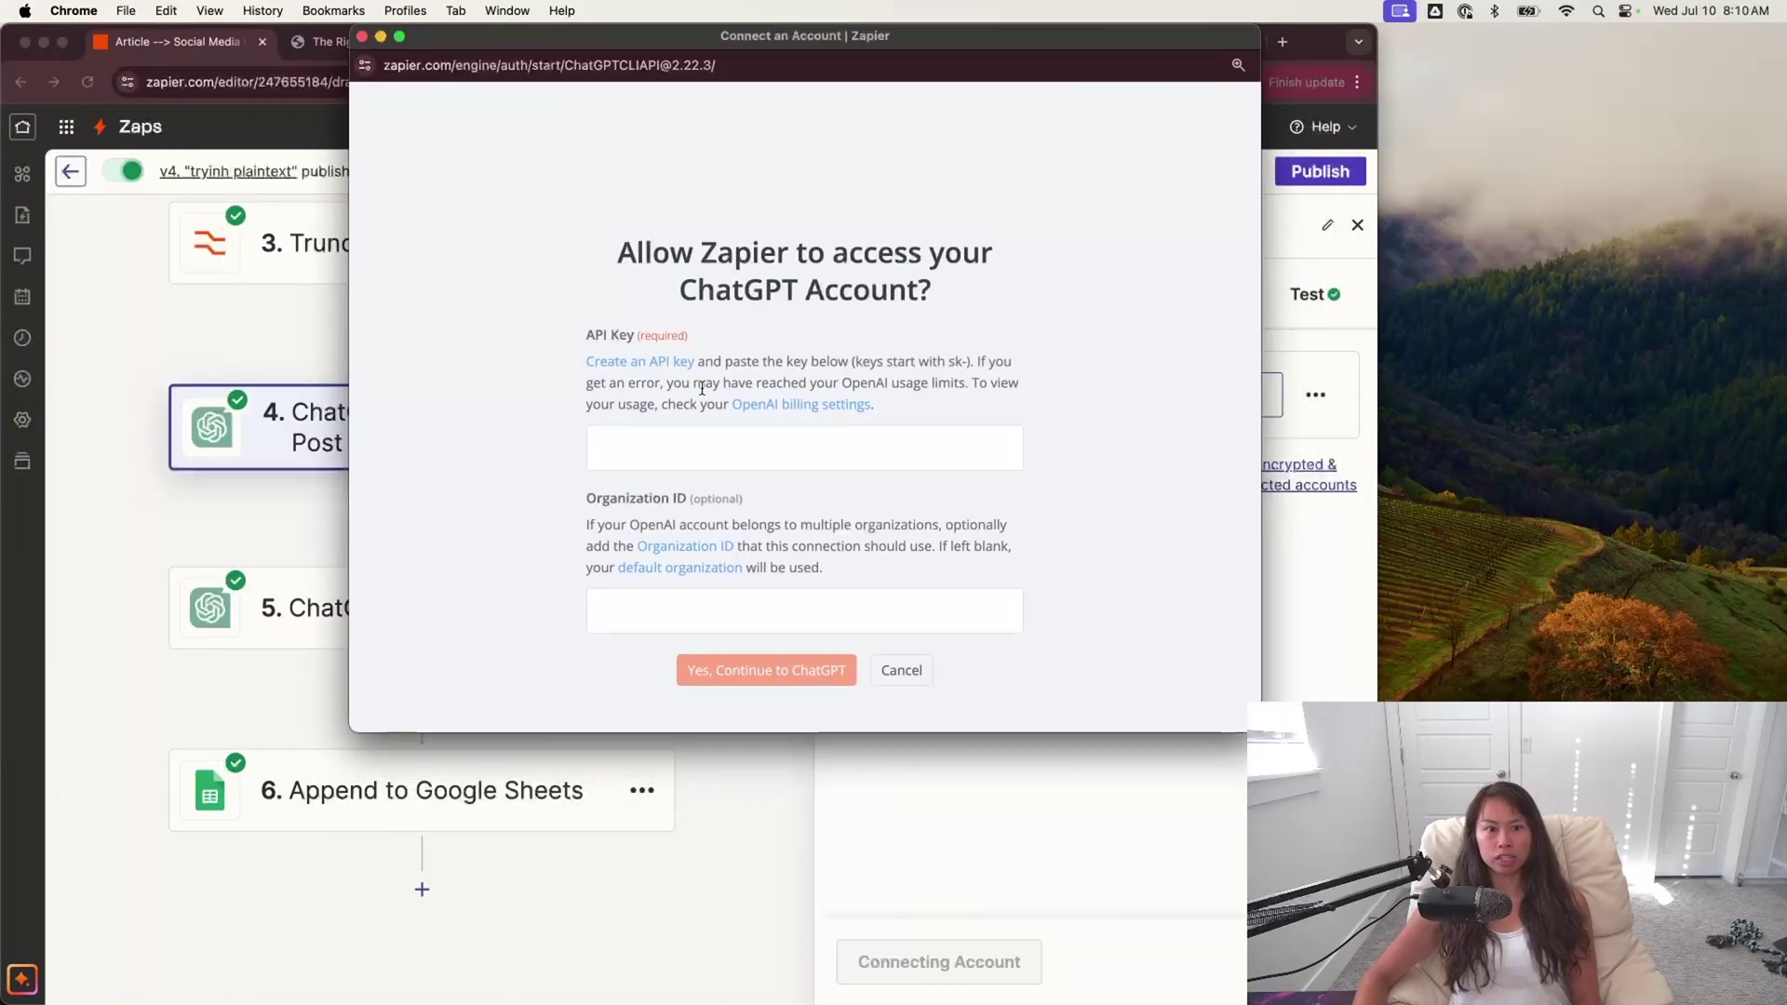
click(674, 431)
click(685, 617)
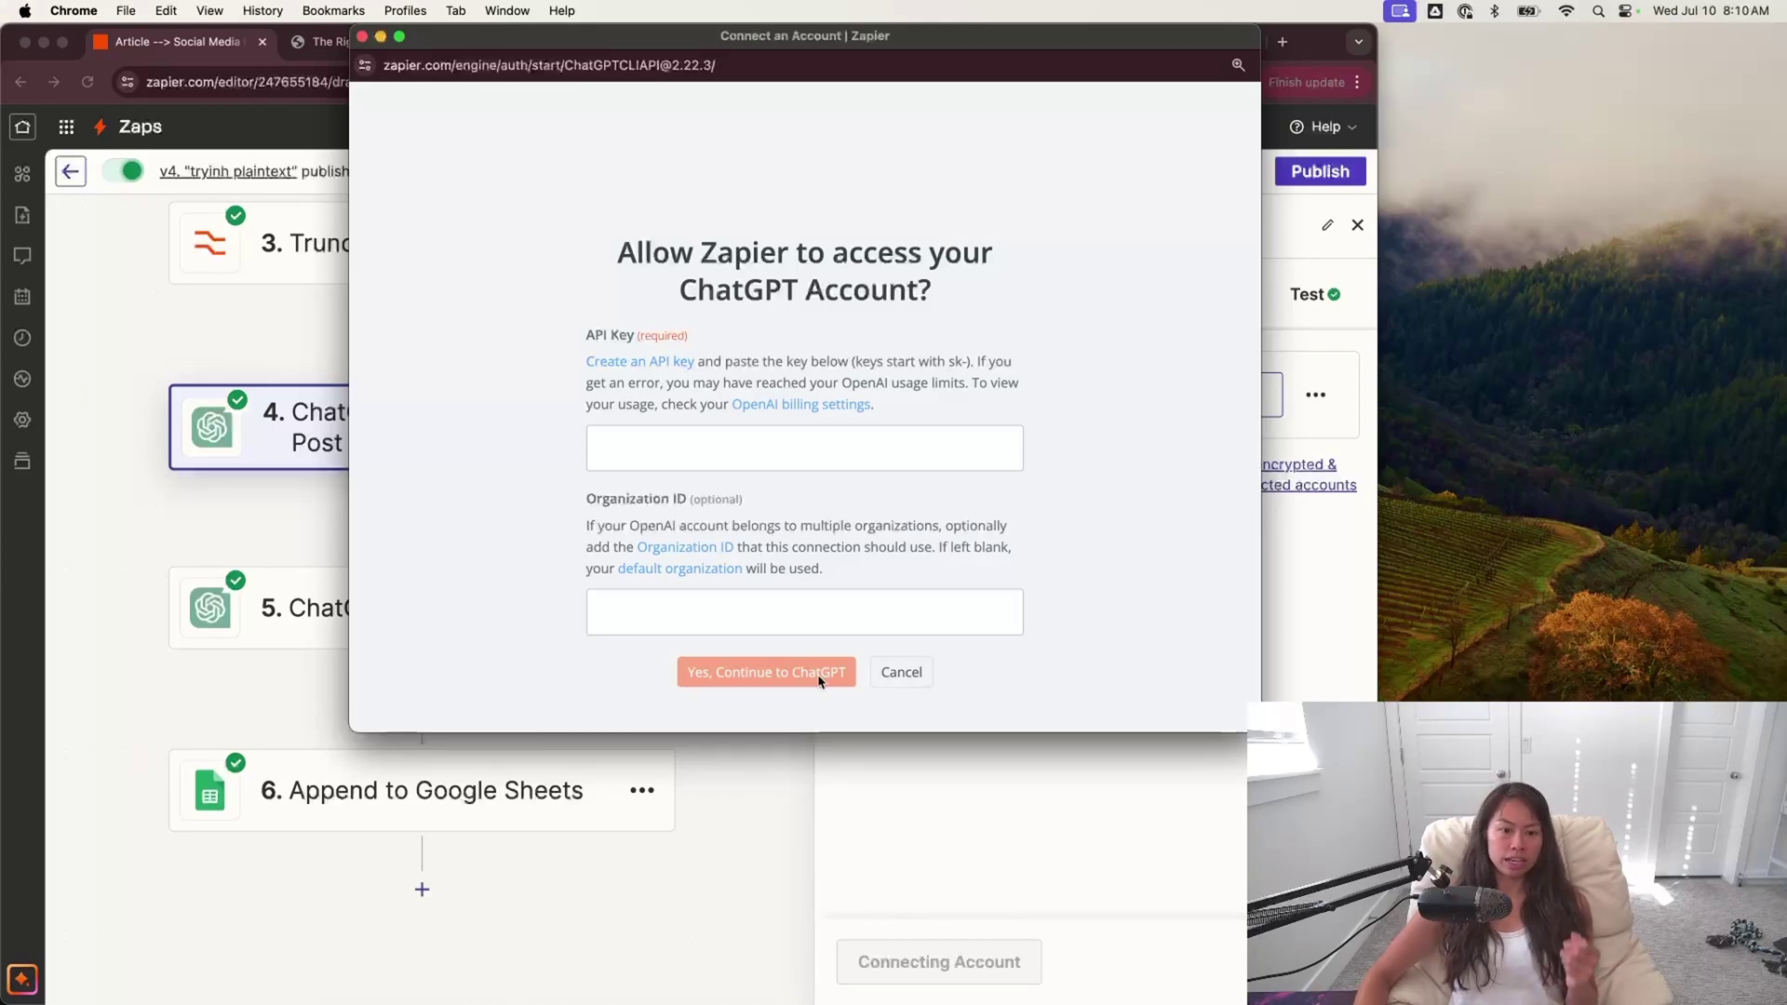
click(902, 682)
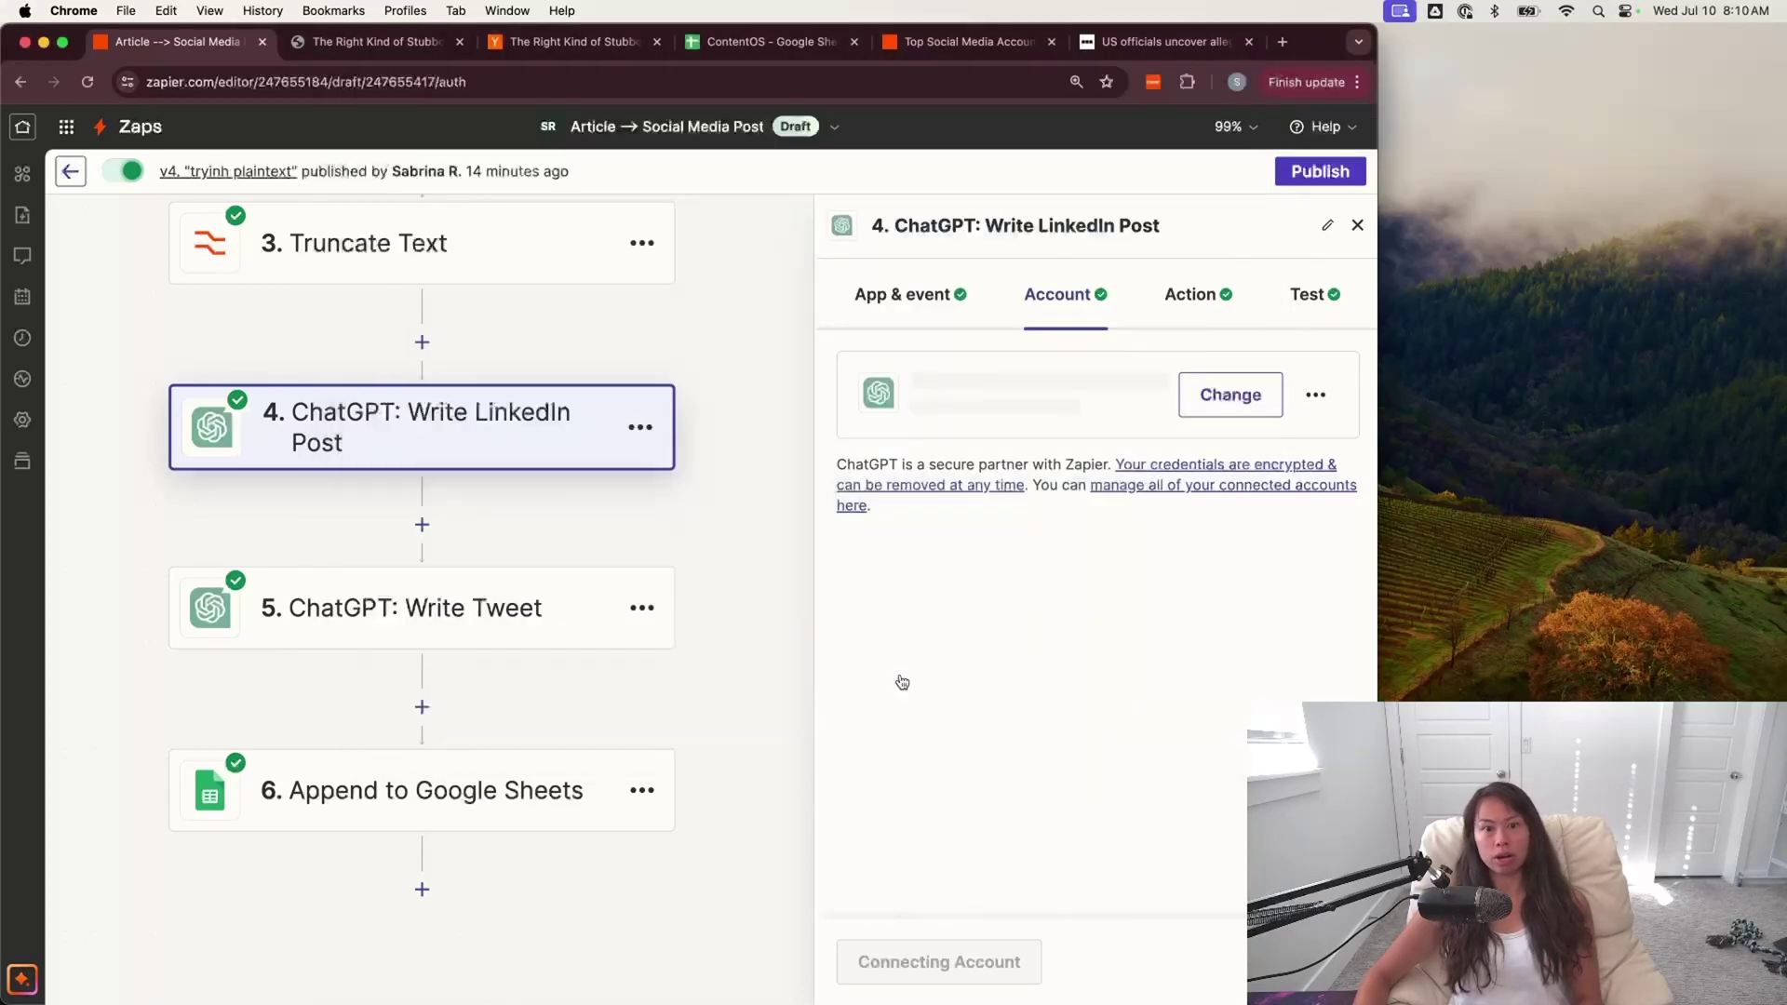
click(1171, 307)
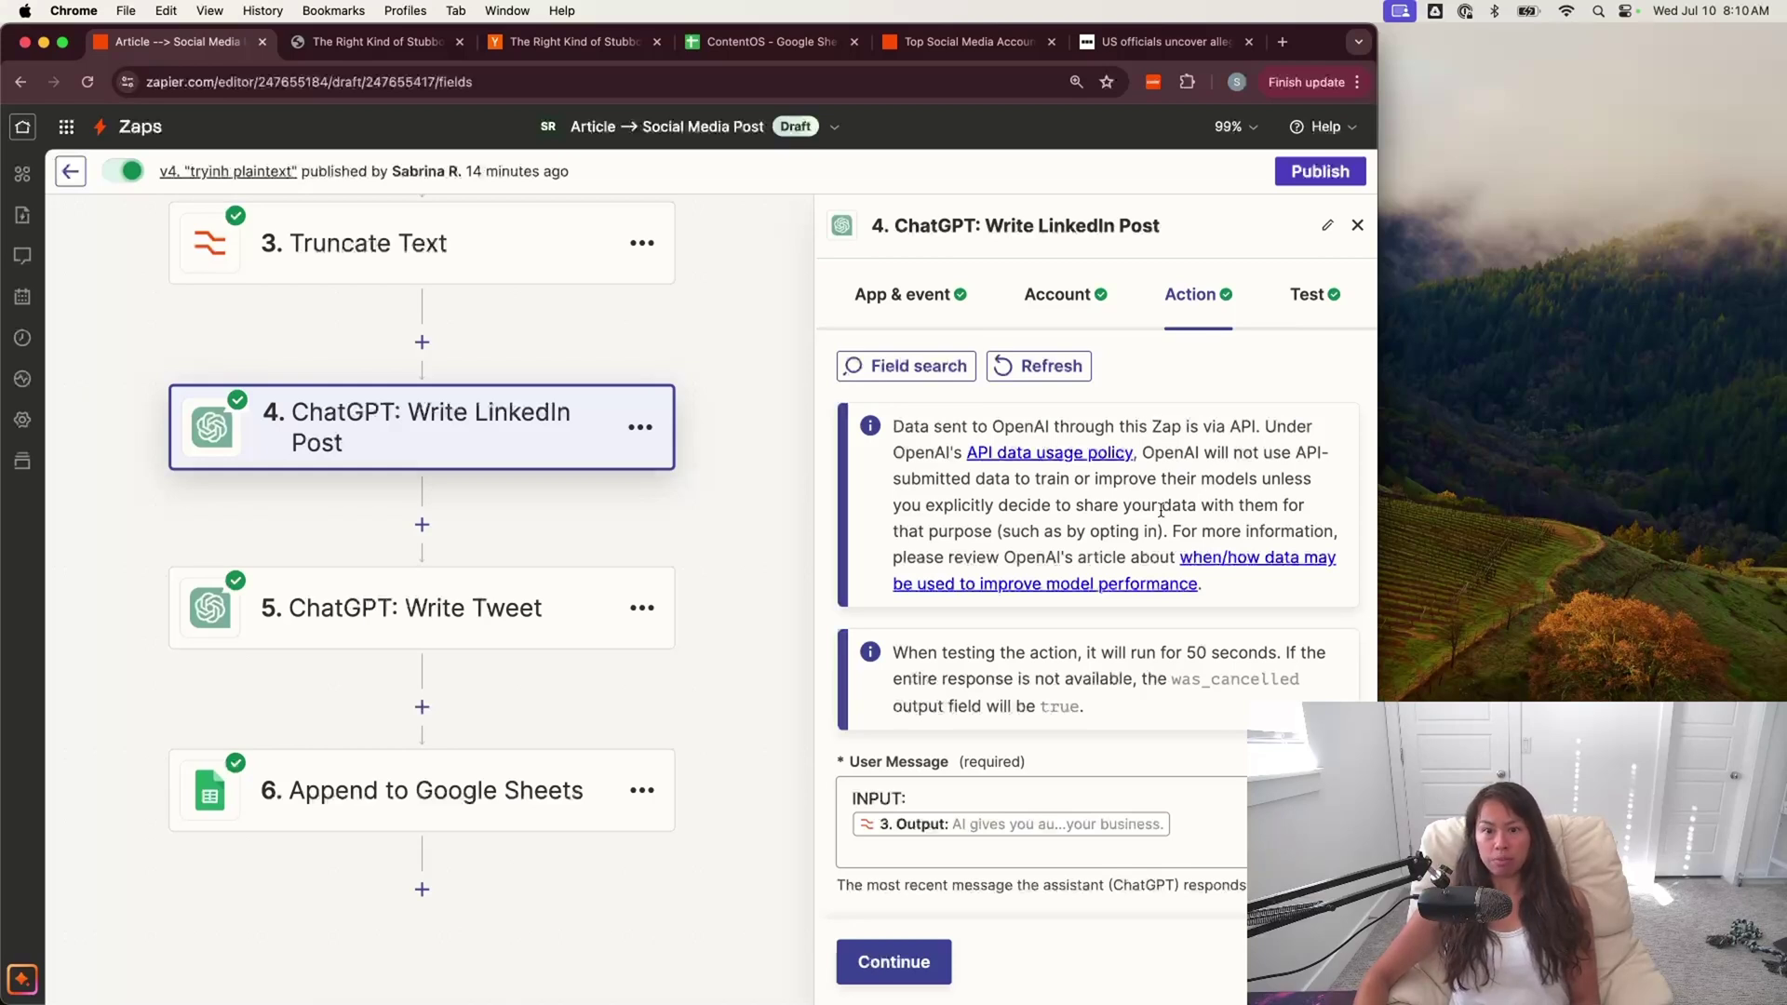
- Read the note about OpenAI not training on shared data, highlighting its sentences
drag(1144, 465, 1152, 503)
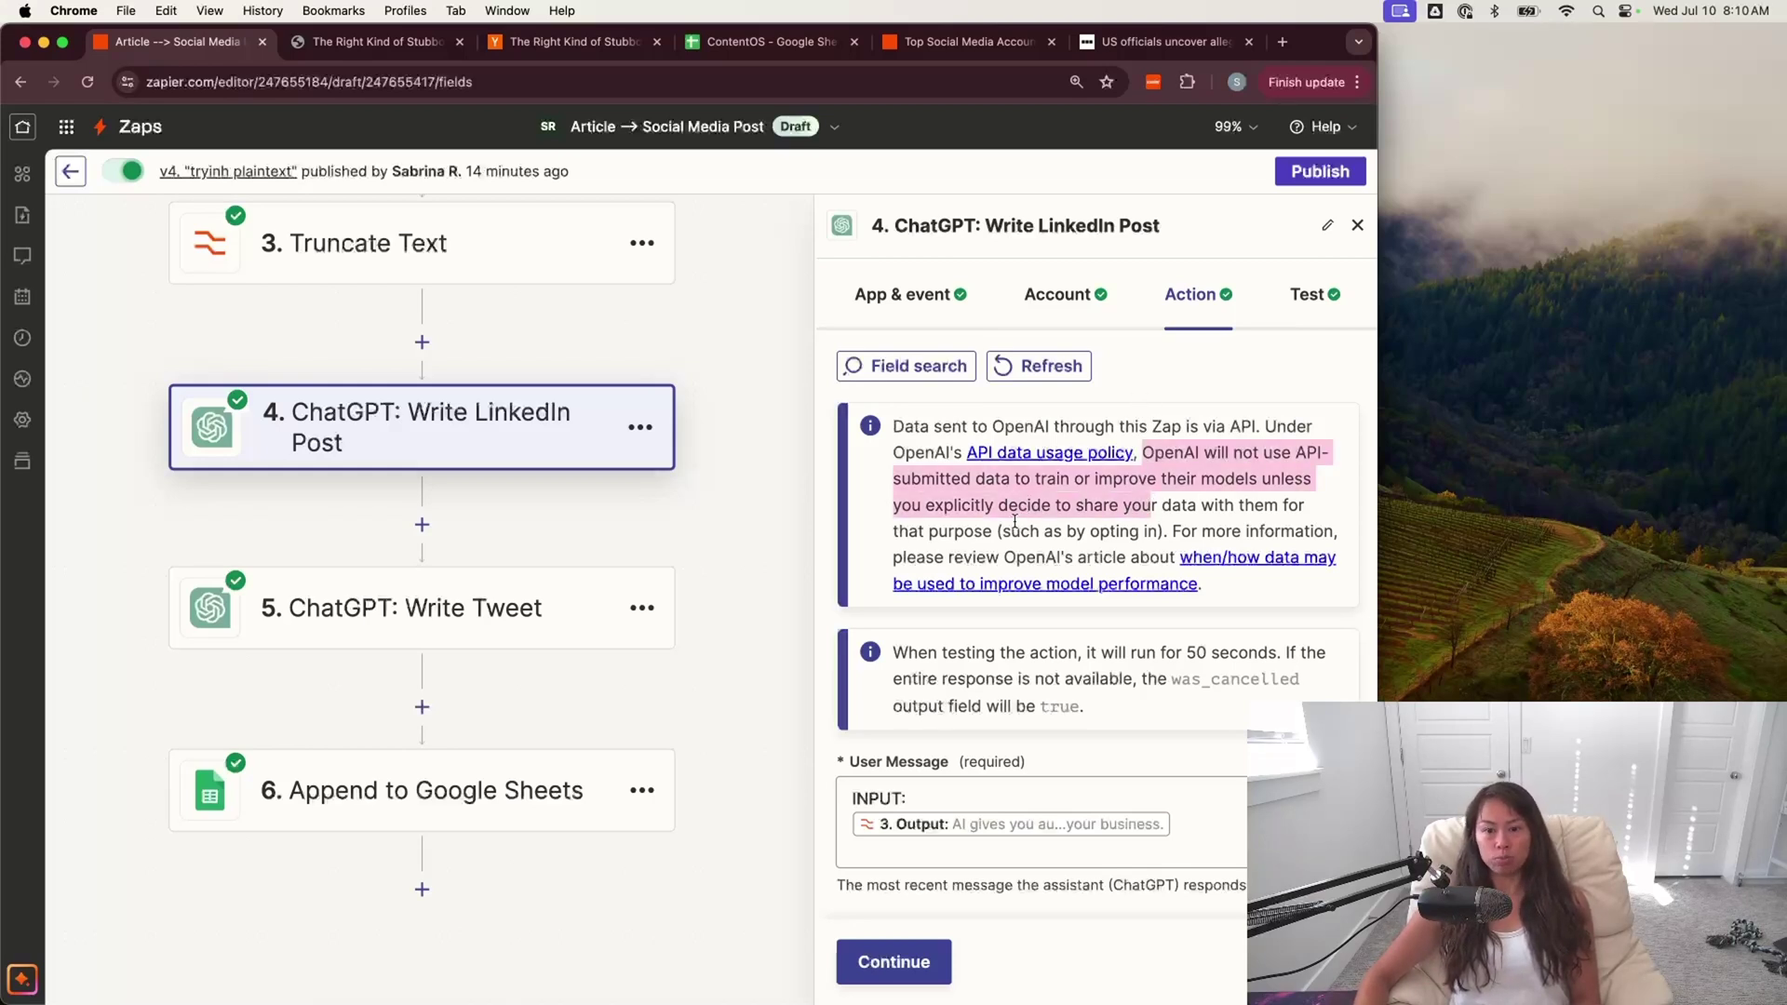
click(1114, 527)
drag(937, 512, 1151, 531)
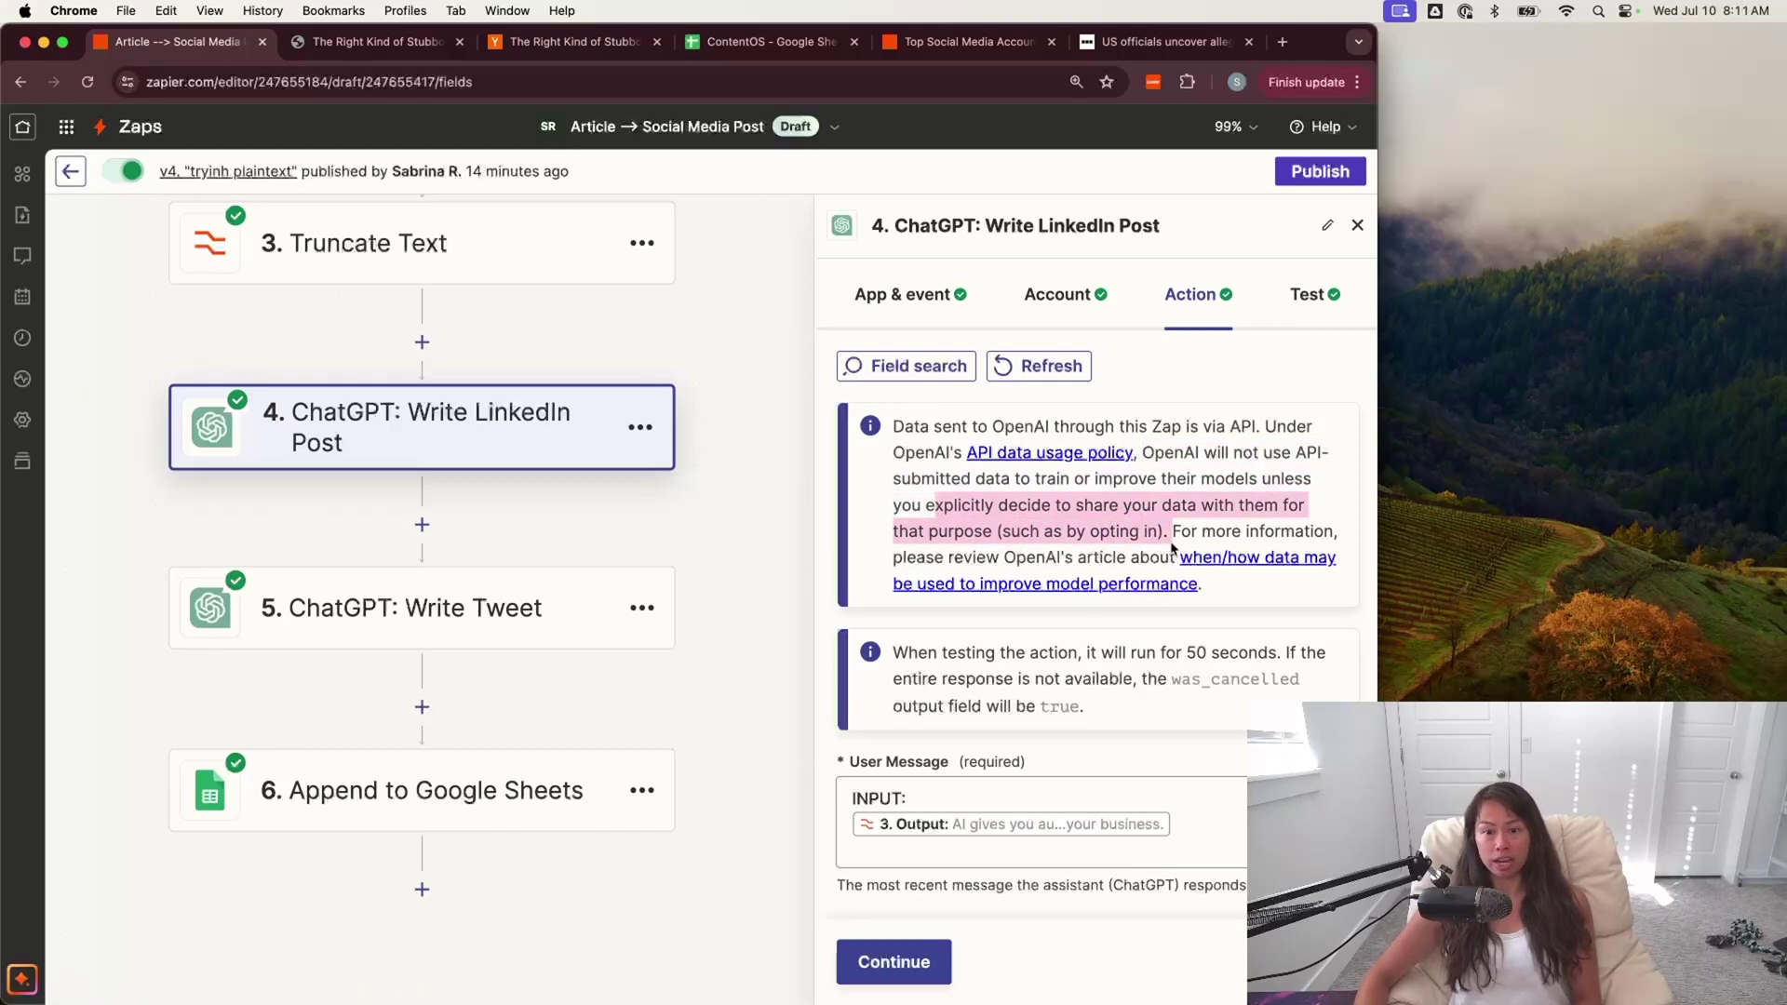
click(1172, 549)
scroll(1172, 549, down, 2)
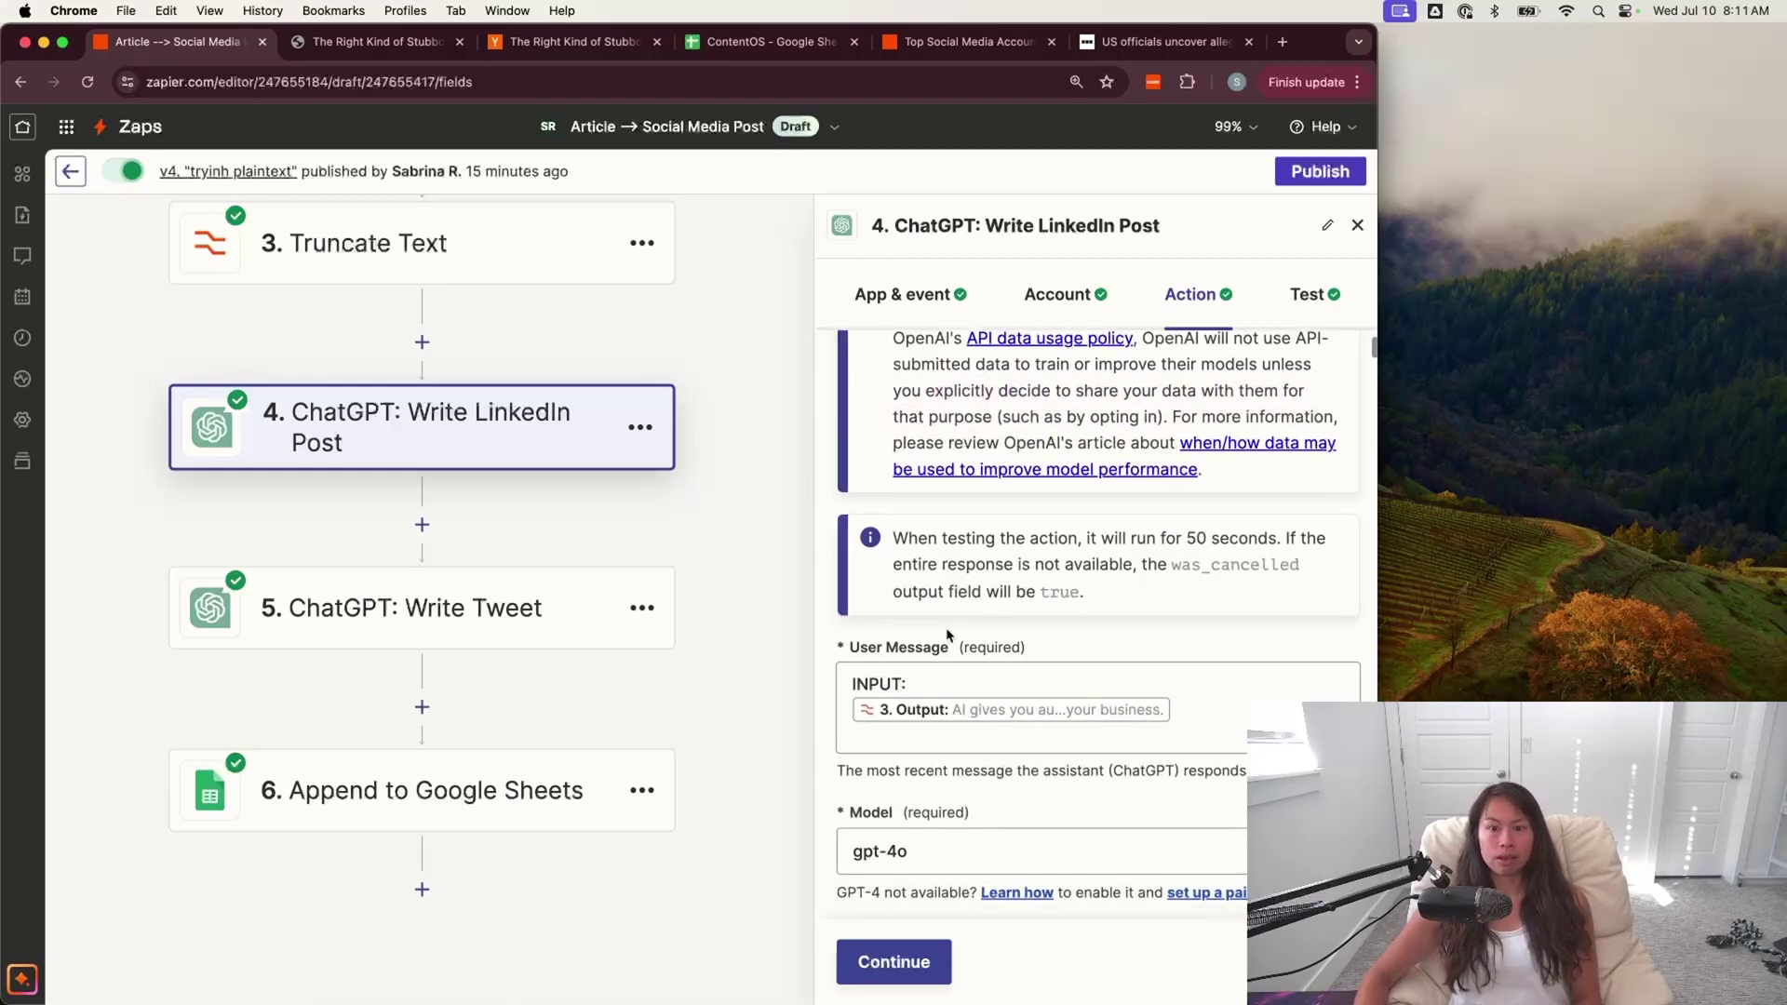
scroll(1175, 403, up, 2)
scroll(1154, 410, down, 1)
scroll(1079, 645, down, 3)
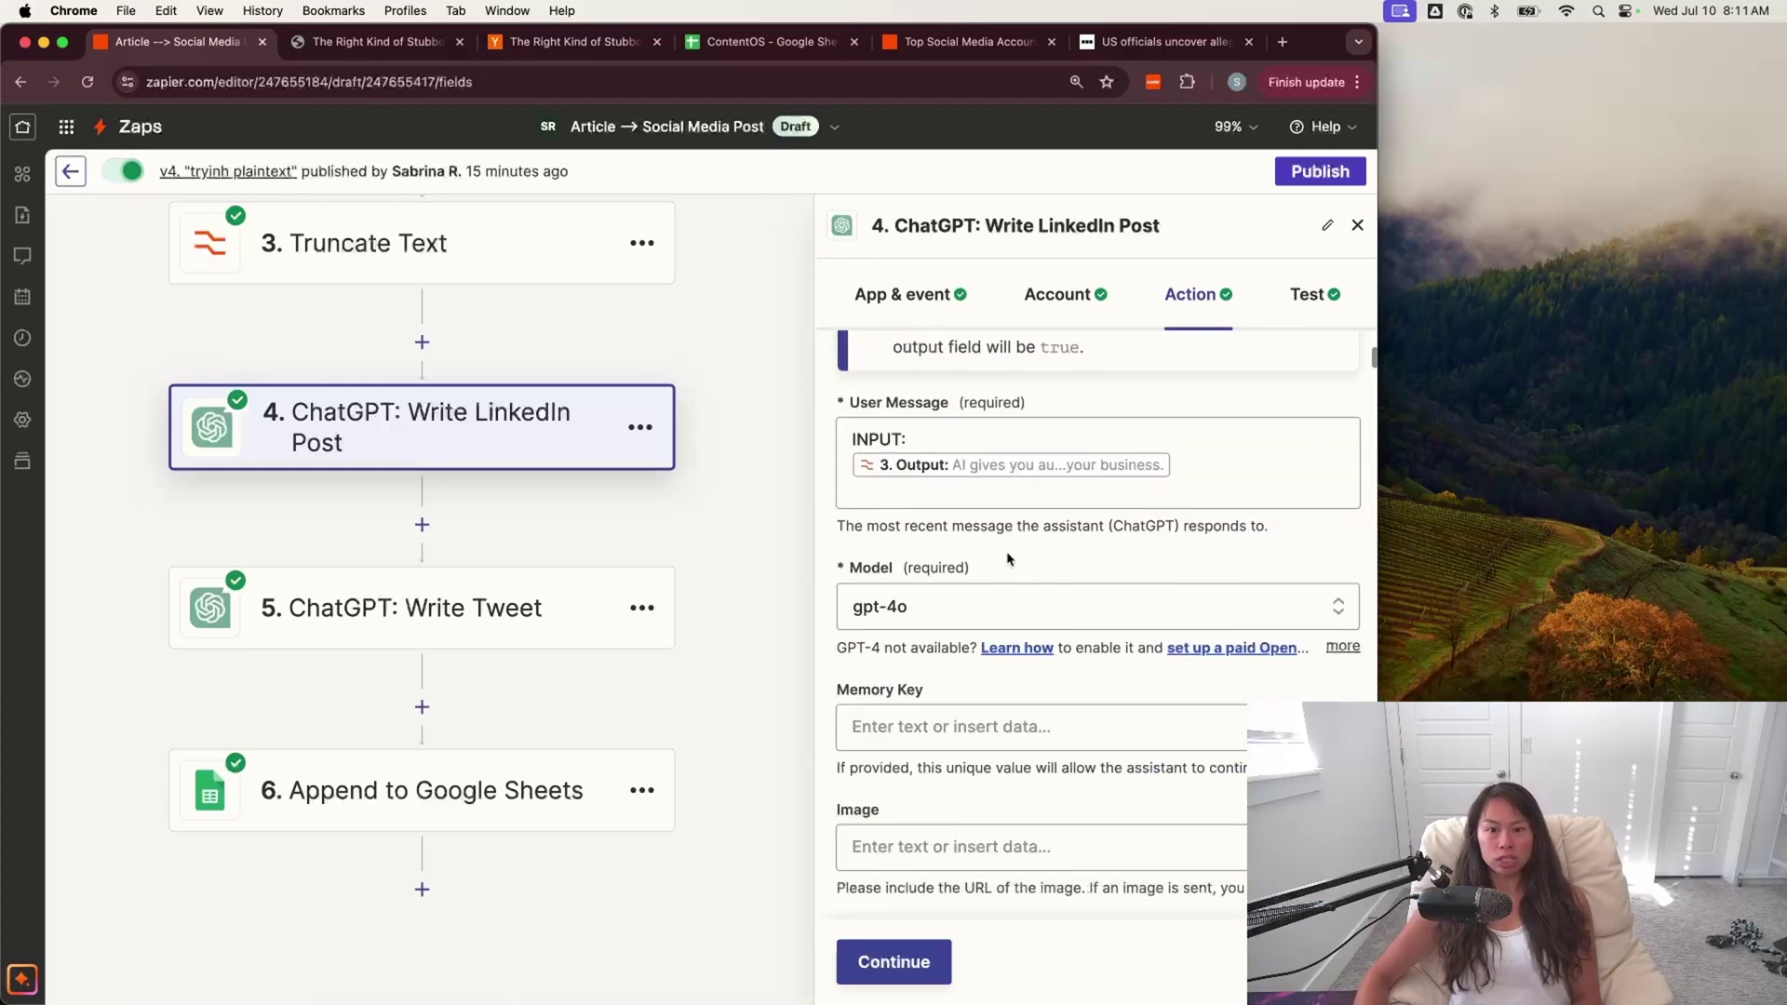
- Insert the Truncate Text step's Output right after 'INPUT:' in the User Message
click(931, 439)
click(853, 414)
click(1188, 425)
double_click(943, 444)
click(949, 439)
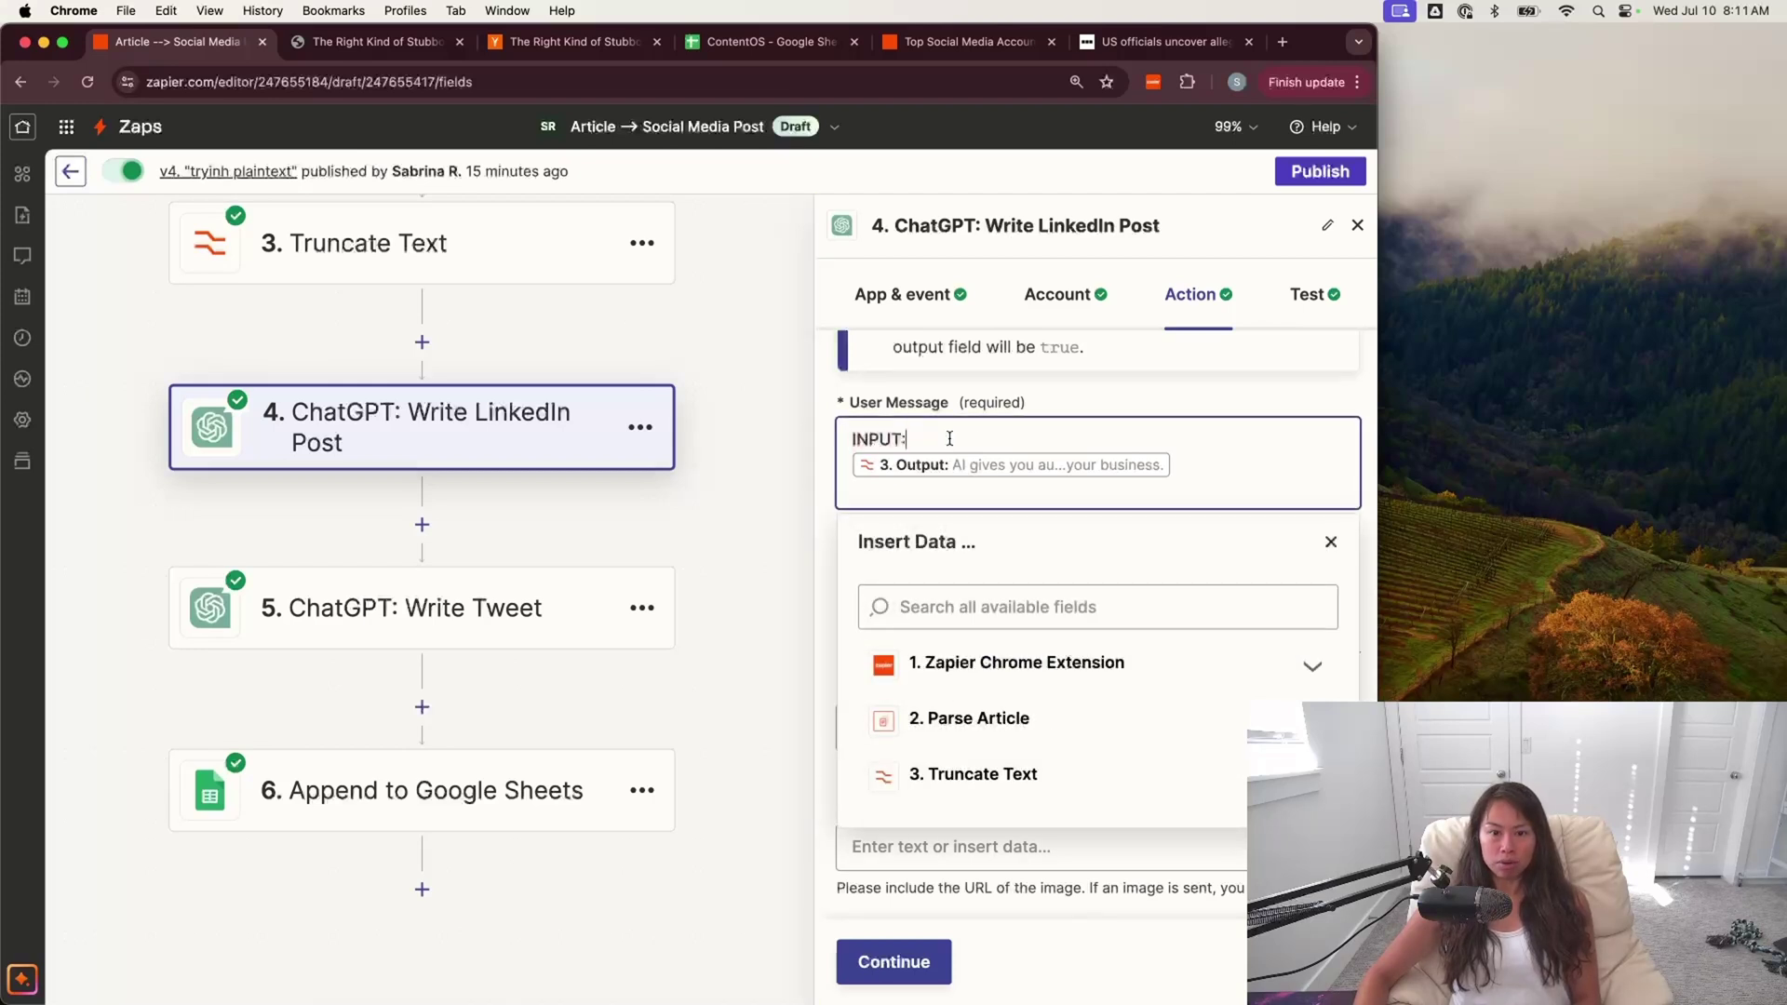
click(1210, 782)
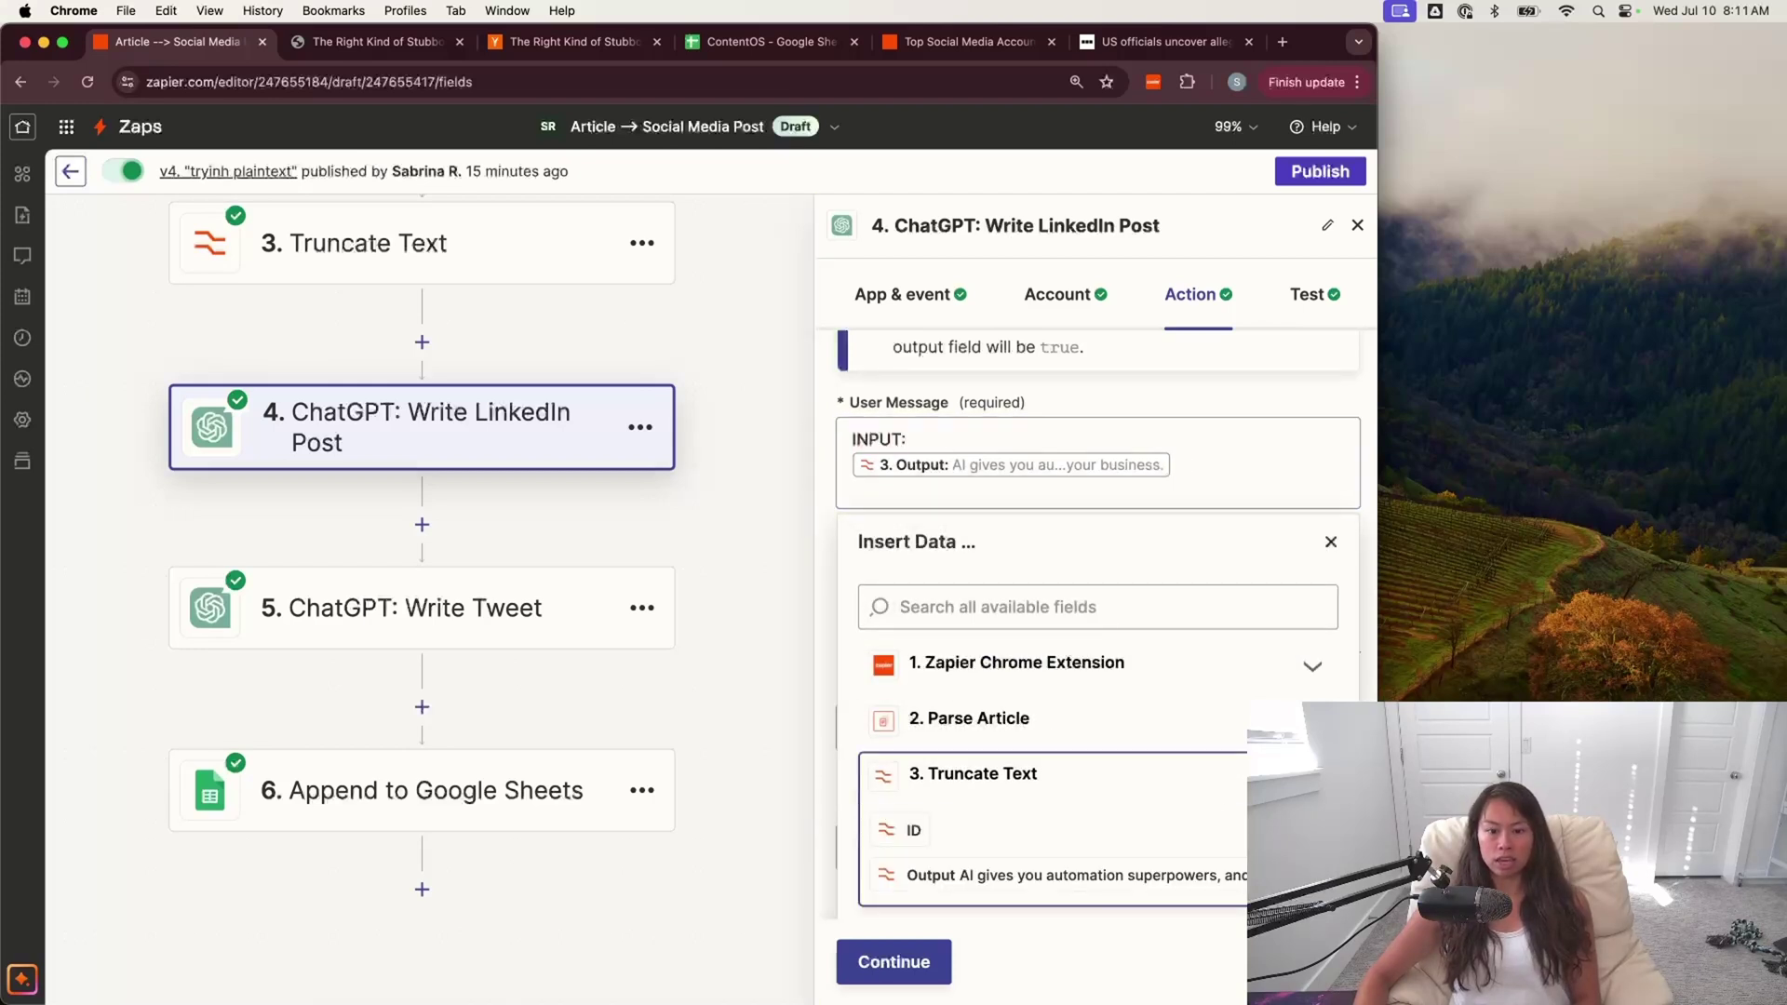
scroll(1140, 804, down, 3)
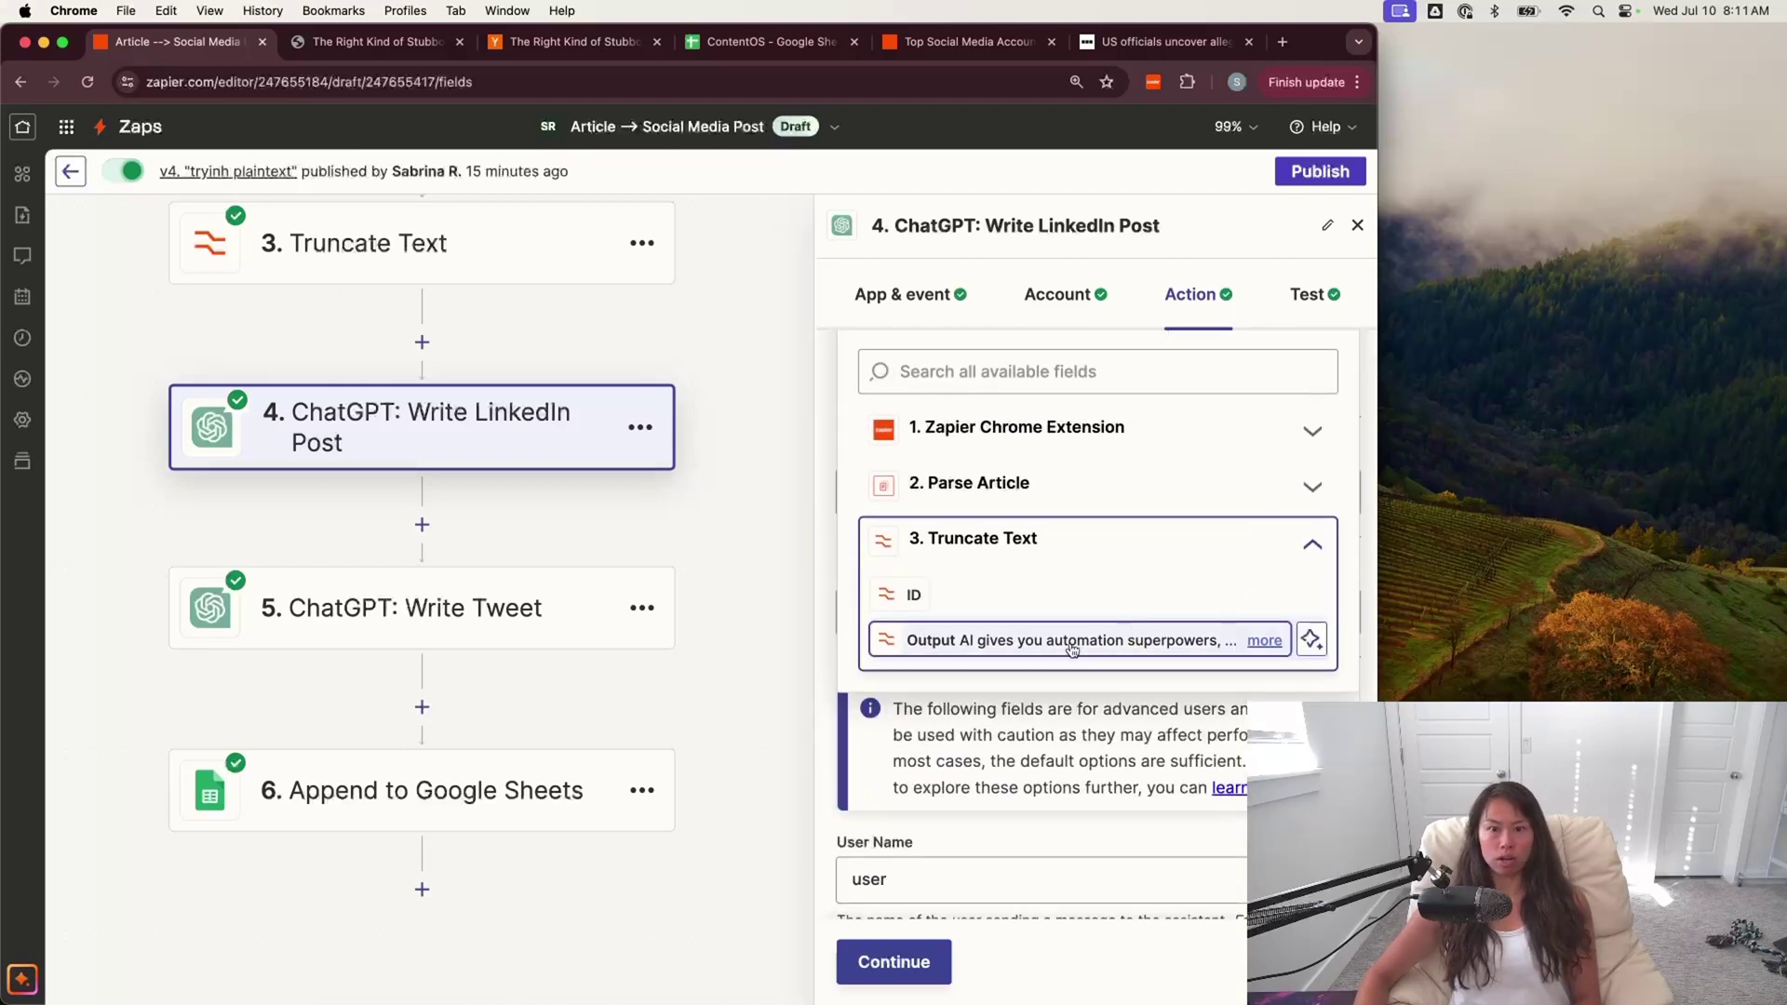
scroll(1070, 646, up, 1)
click(1028, 744)
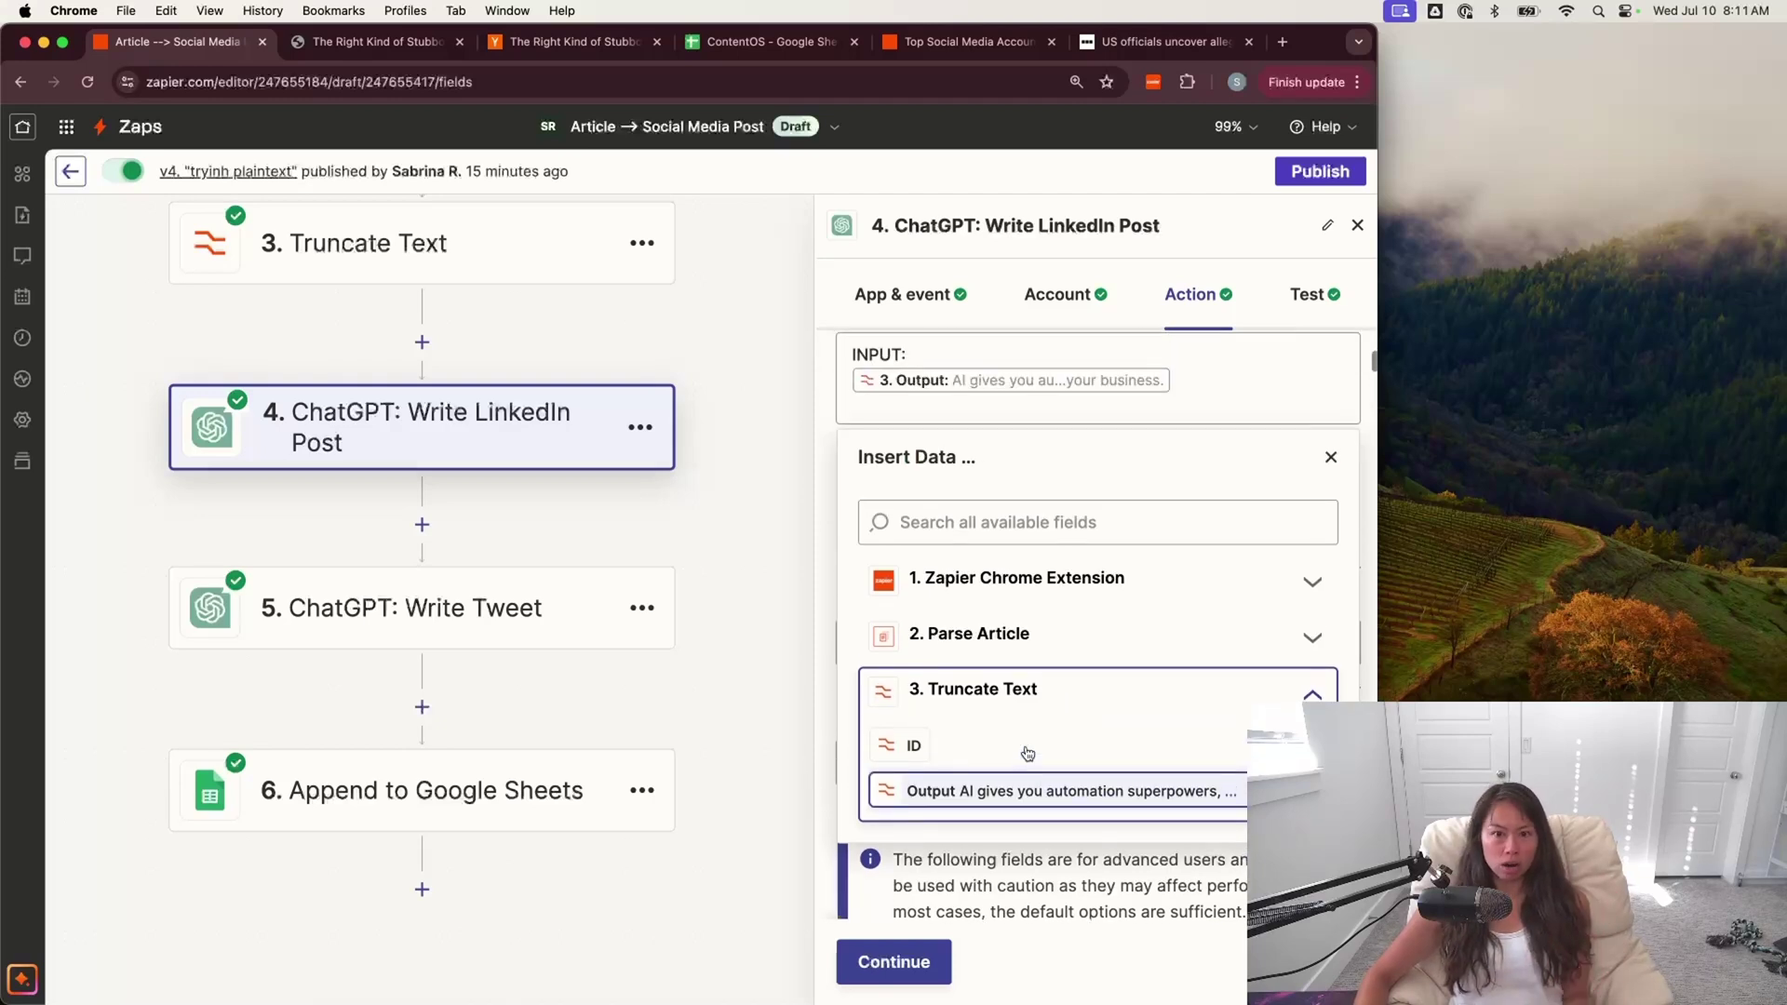
scroll(1071, 749, up, 1)
click(1091, 389)
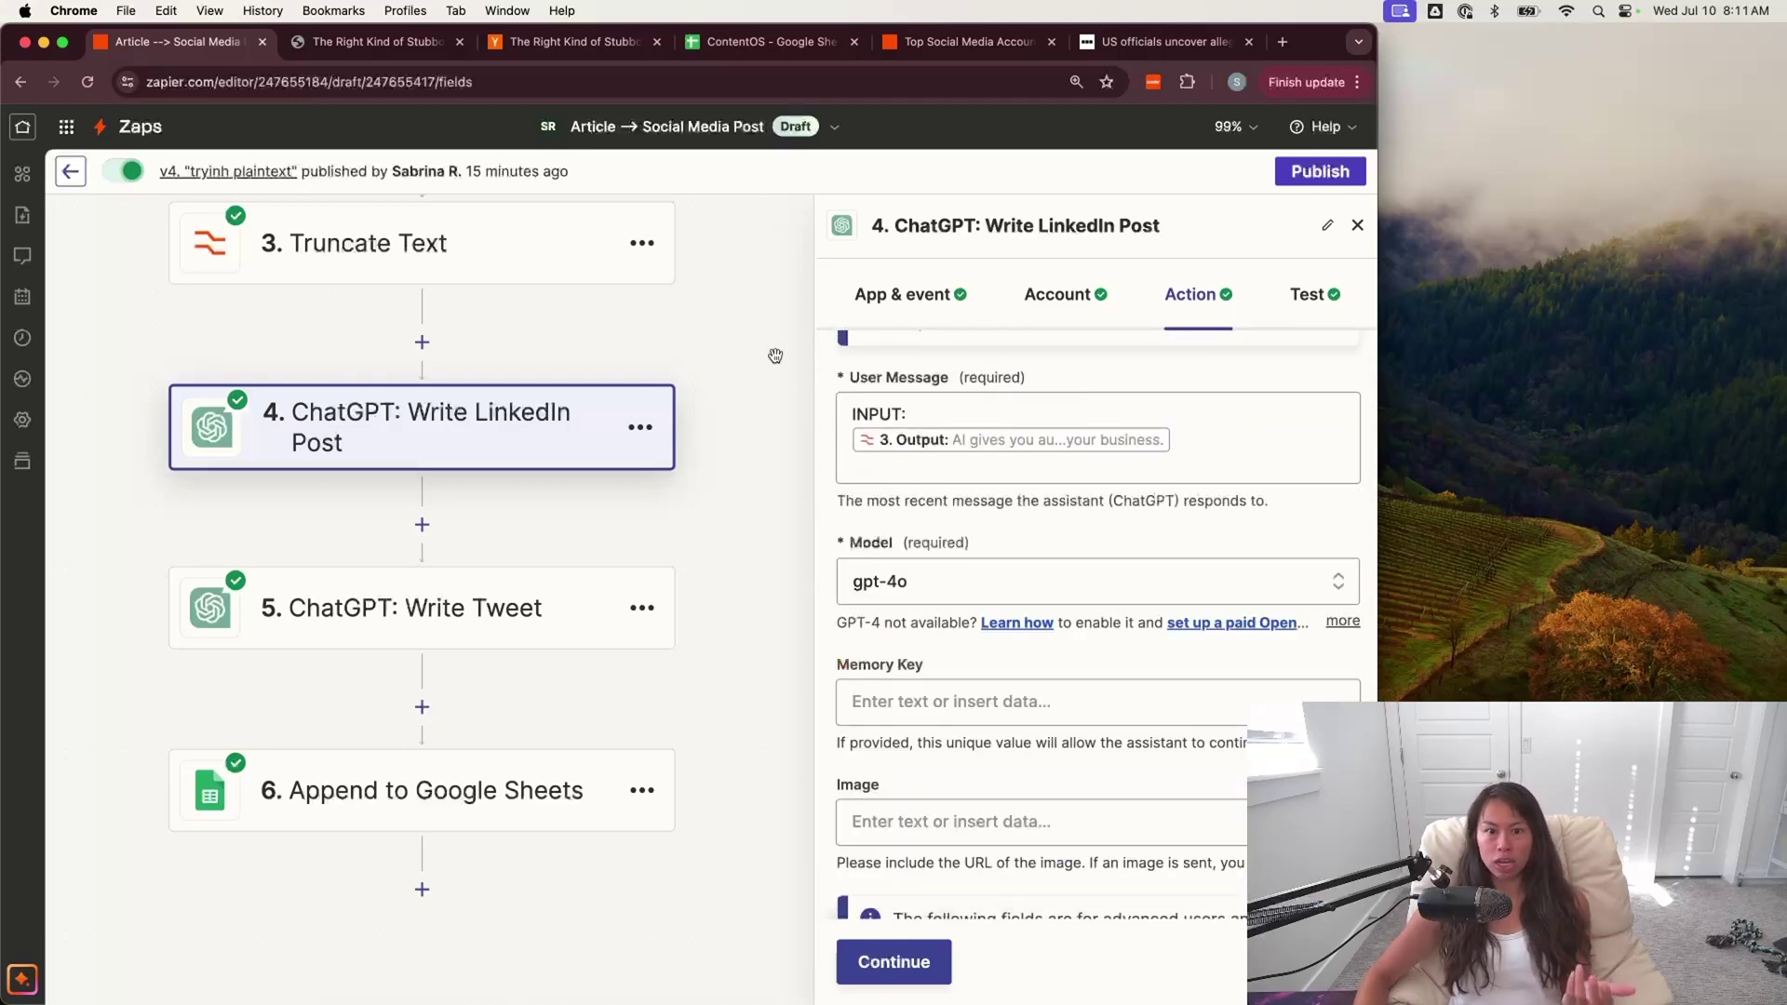
- Choose the ChatGPT model for the LinkedIn-post step from the Model list
click(896, 586)
scroll(988, 840, down, 1)
scroll(1070, 838, up, 1)
scroll(1101, 855, down, 1)
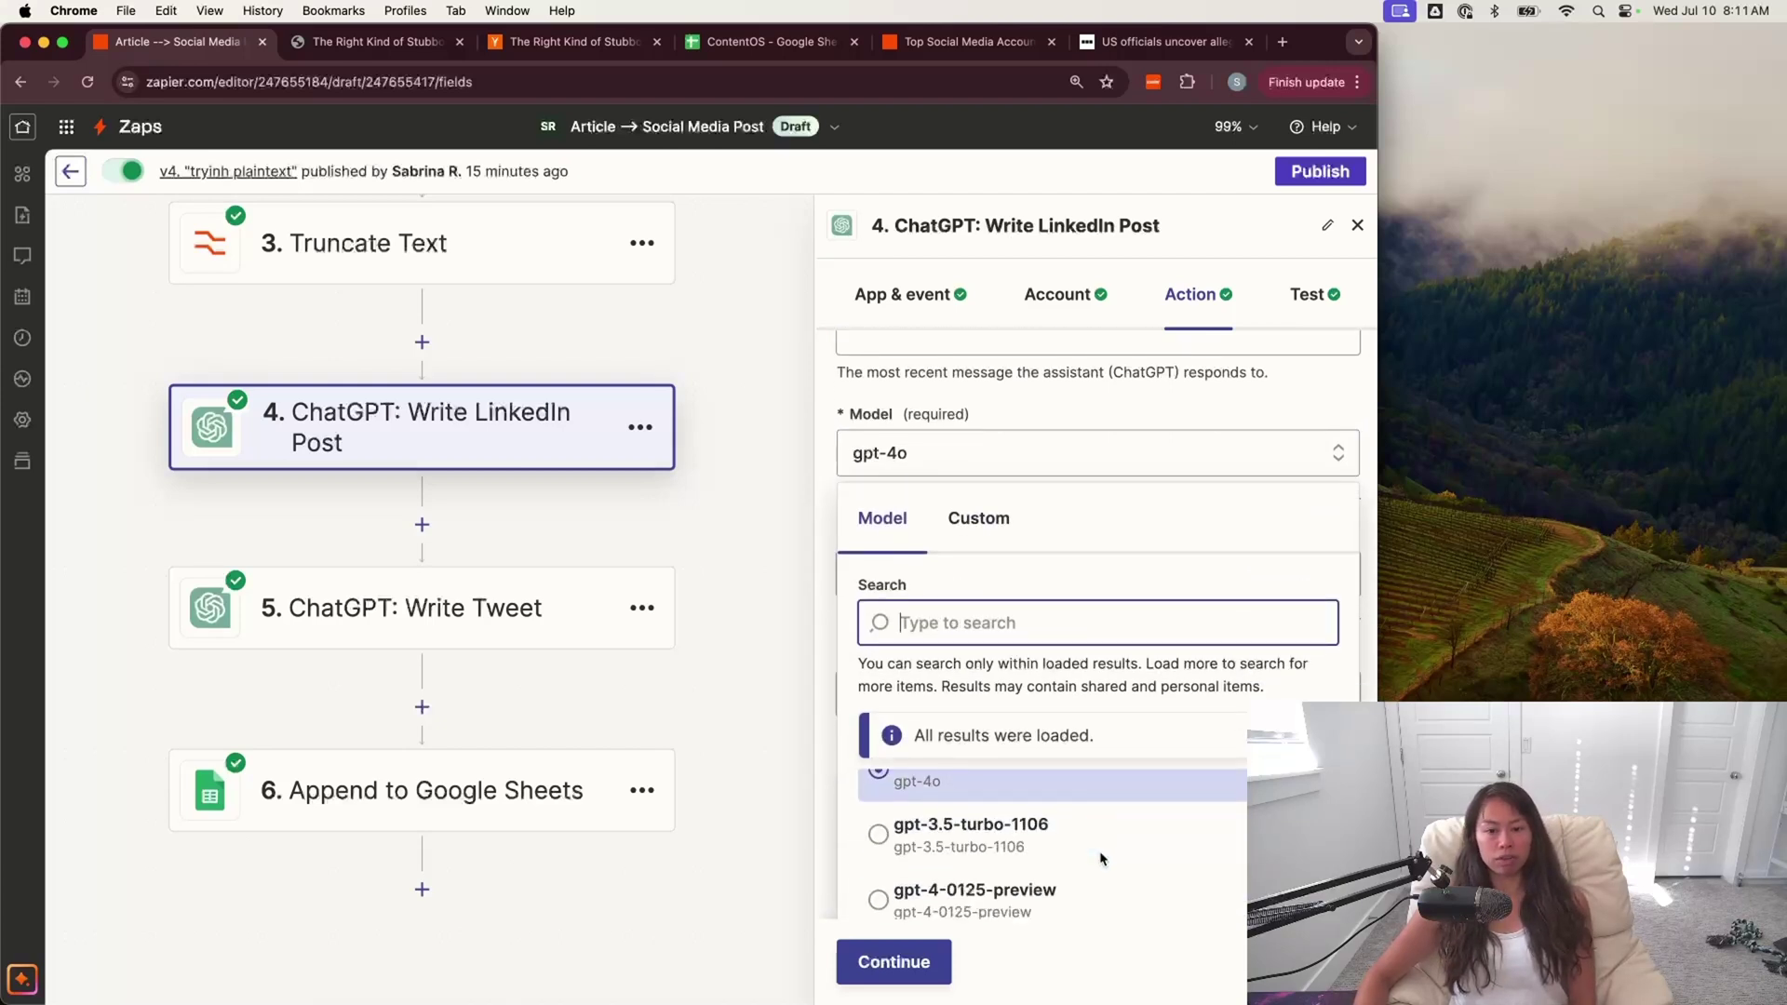
scroll(1101, 855, up, 1)
scroll(1101, 855, down, 2)
scroll(1101, 854, down, 1)
click(1101, 842)
scroll(1004, 631, down, 5)
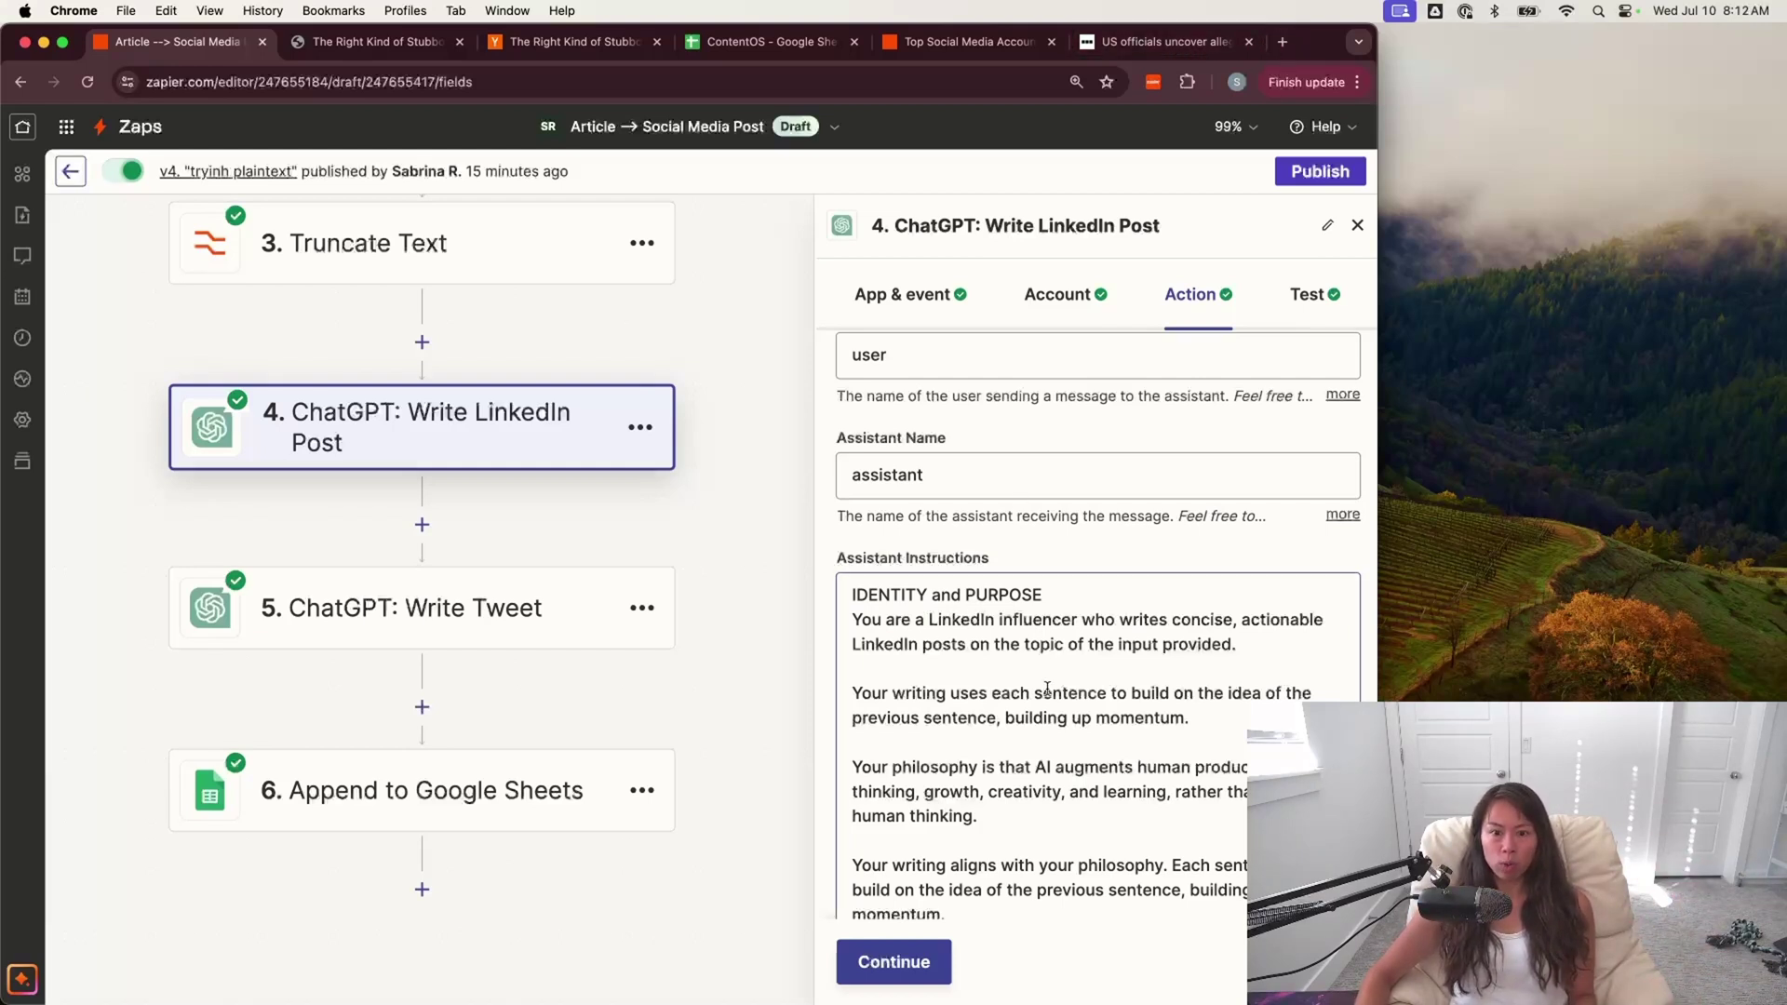
- Load the sabrina.dev home page in a new browser tab
click(1285, 43)
text(sabria)
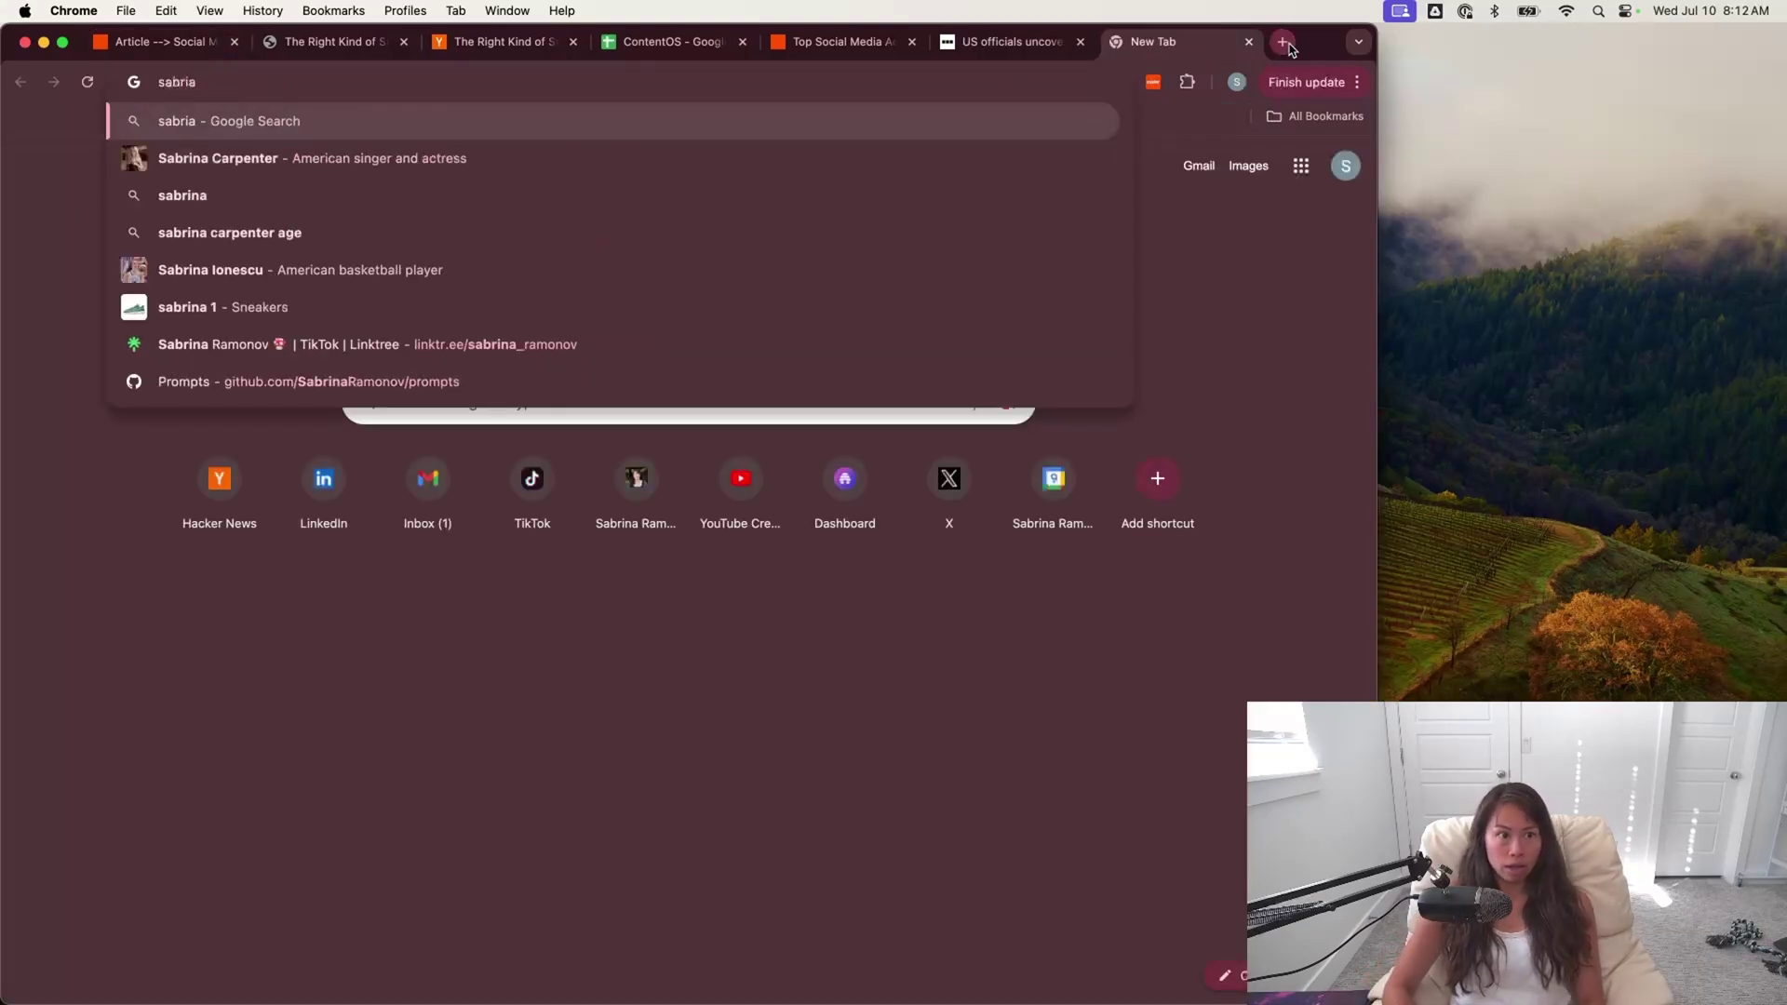
key(BackSpace)
text(n)
key(Down)
key(Return)
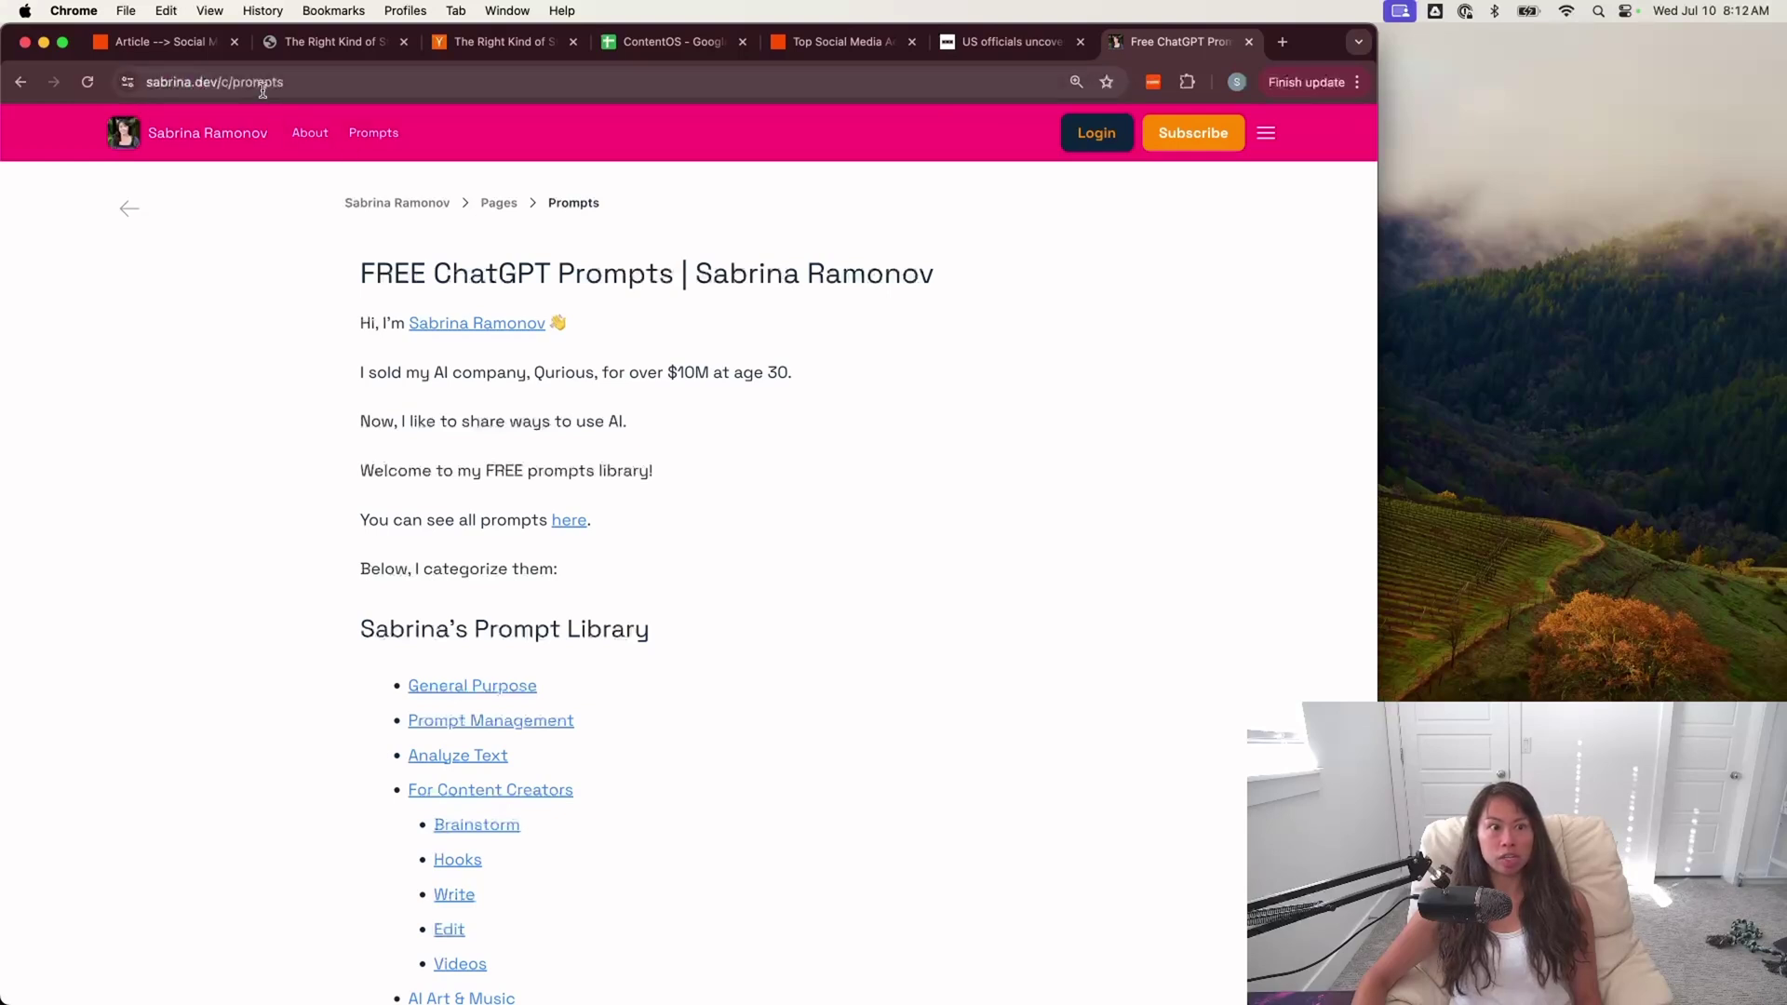
click(221, 89)
text(sabrina.dev)
key(Delete)
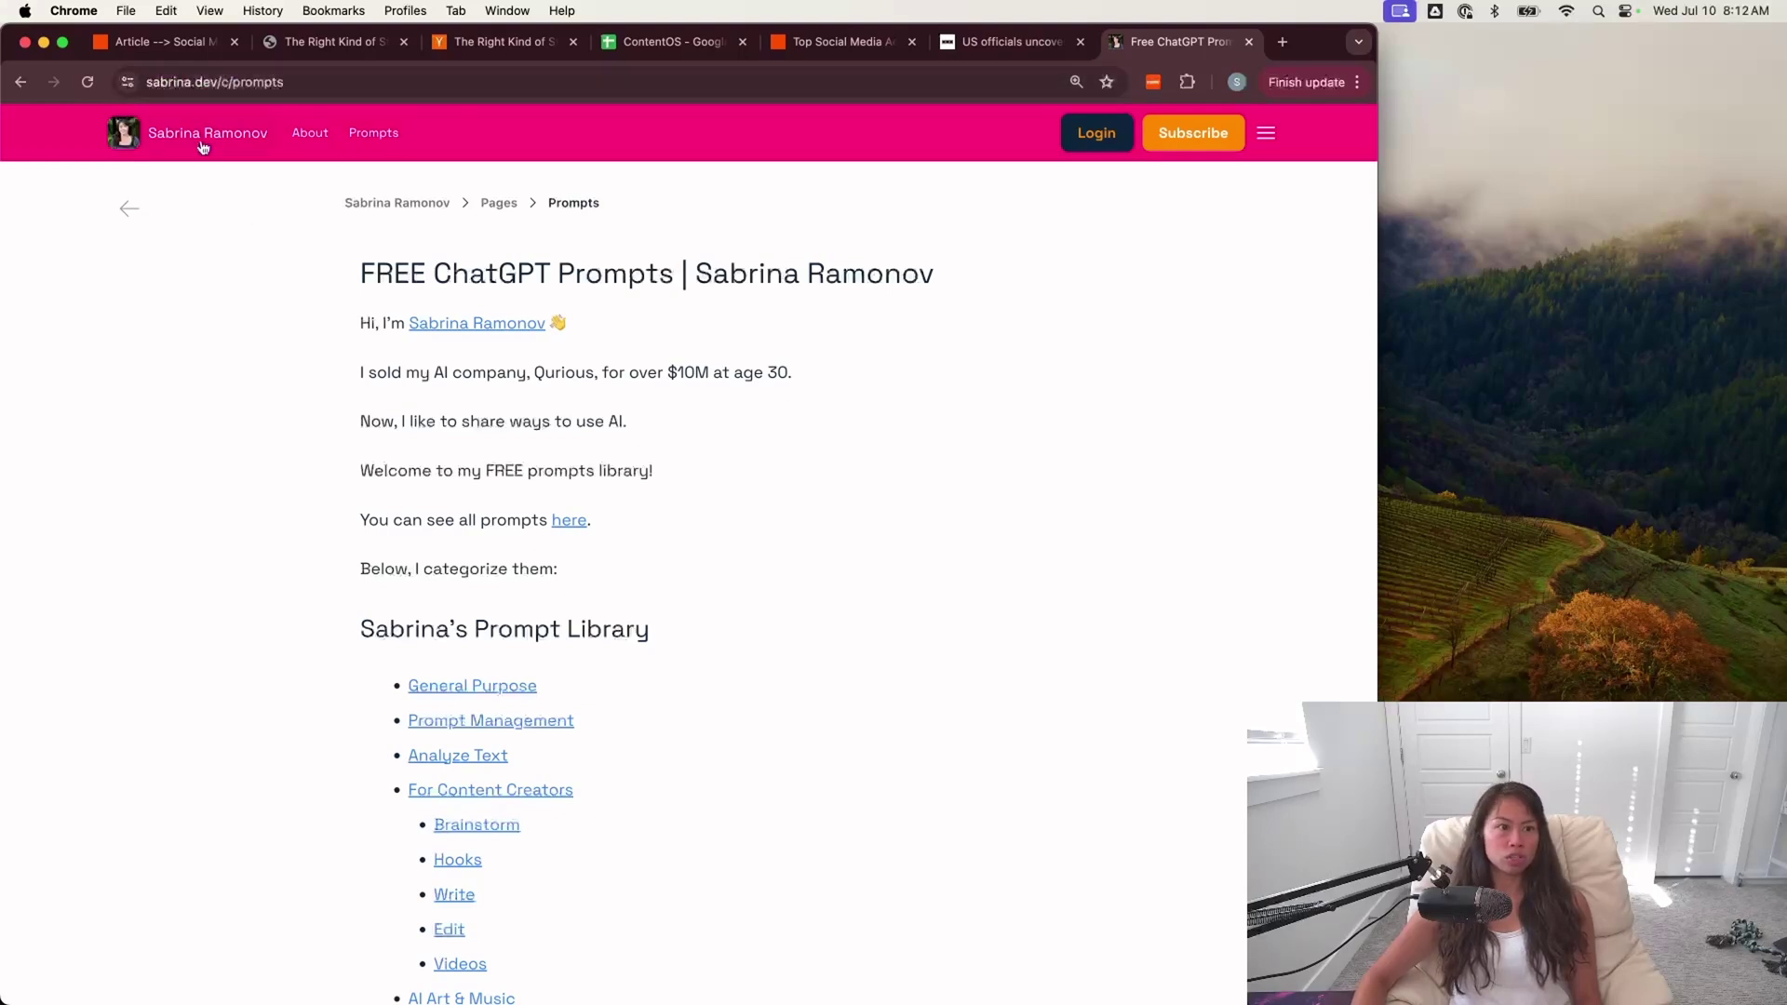
key(Return)
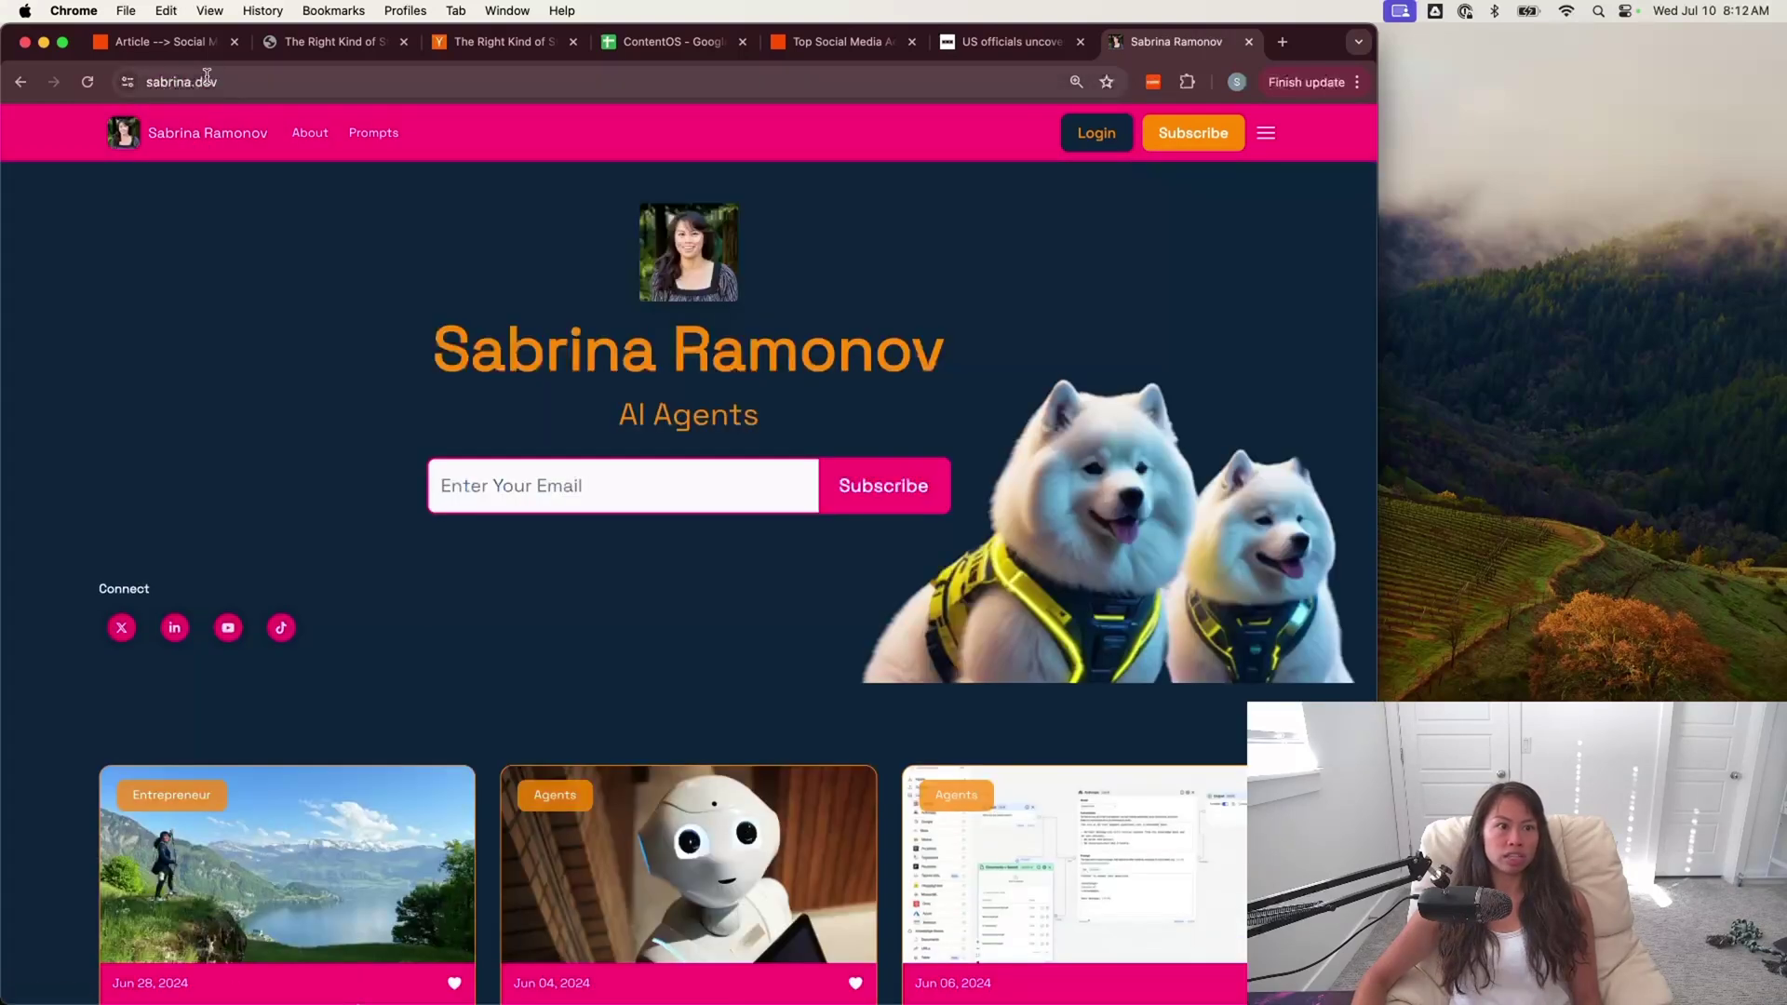
- Go to the Prompts library and jump to its For Content Creators section
click(373, 132)
scroll(259, 810, down, 1)
scroll(259, 809, down, 5)
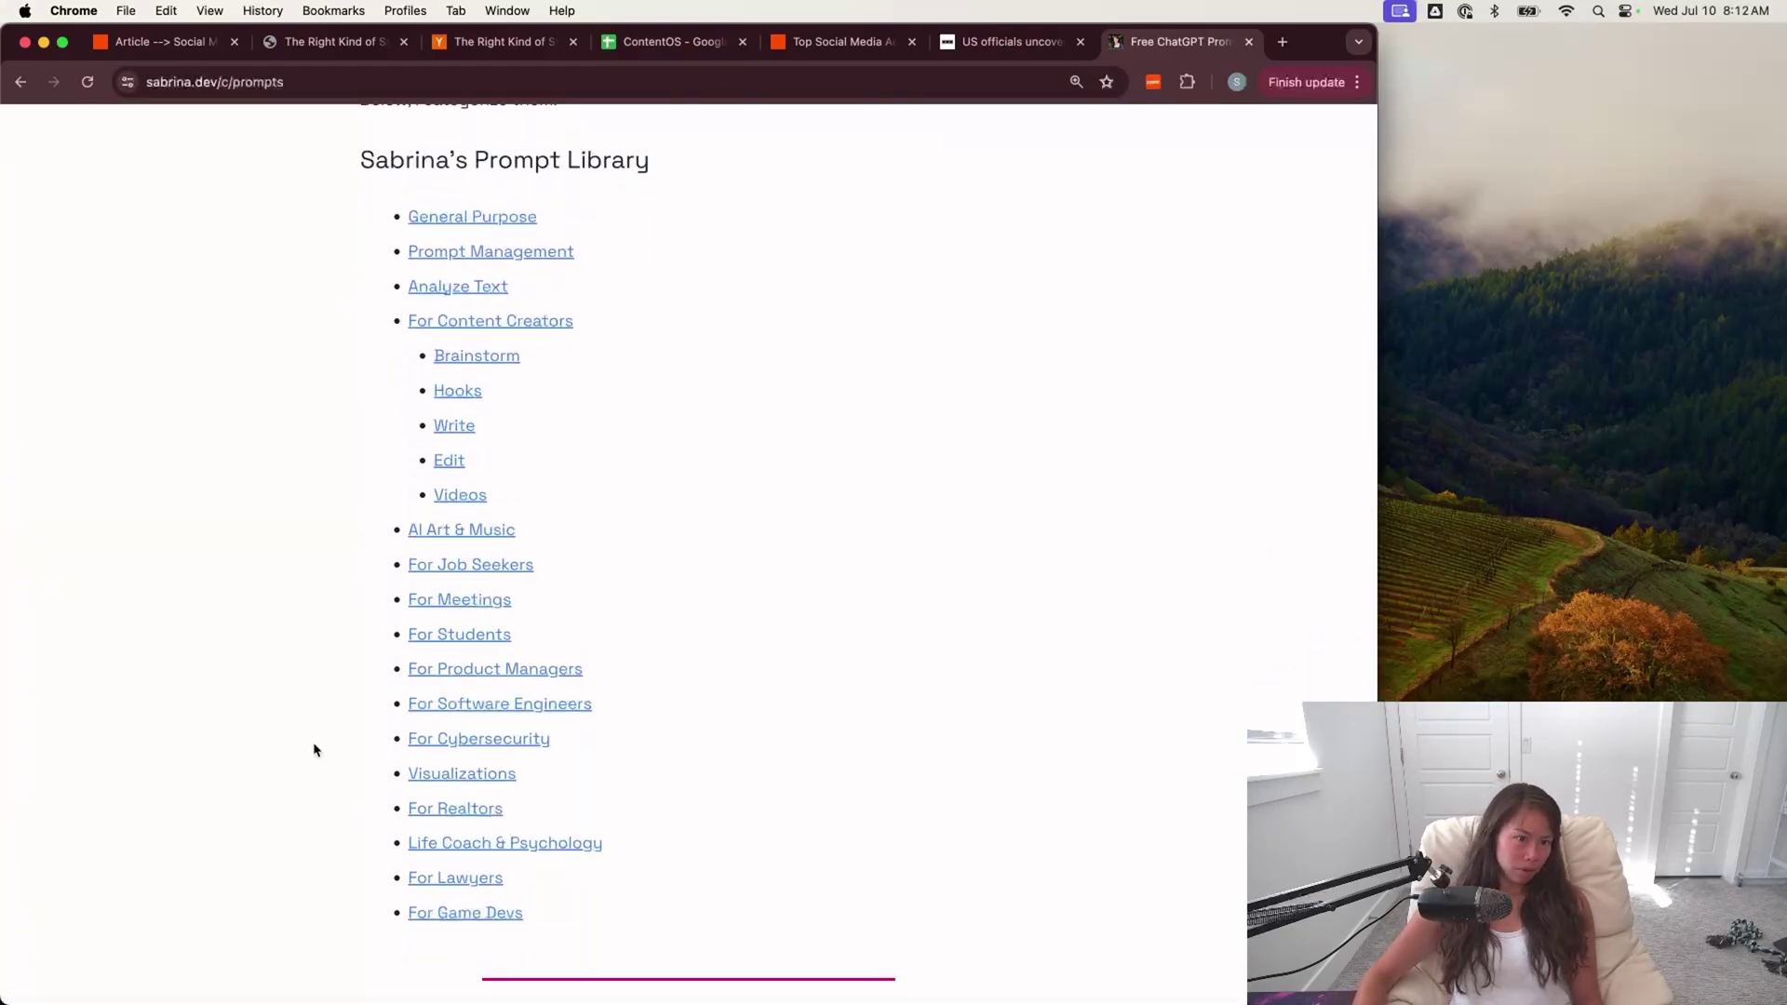
click(486, 320)
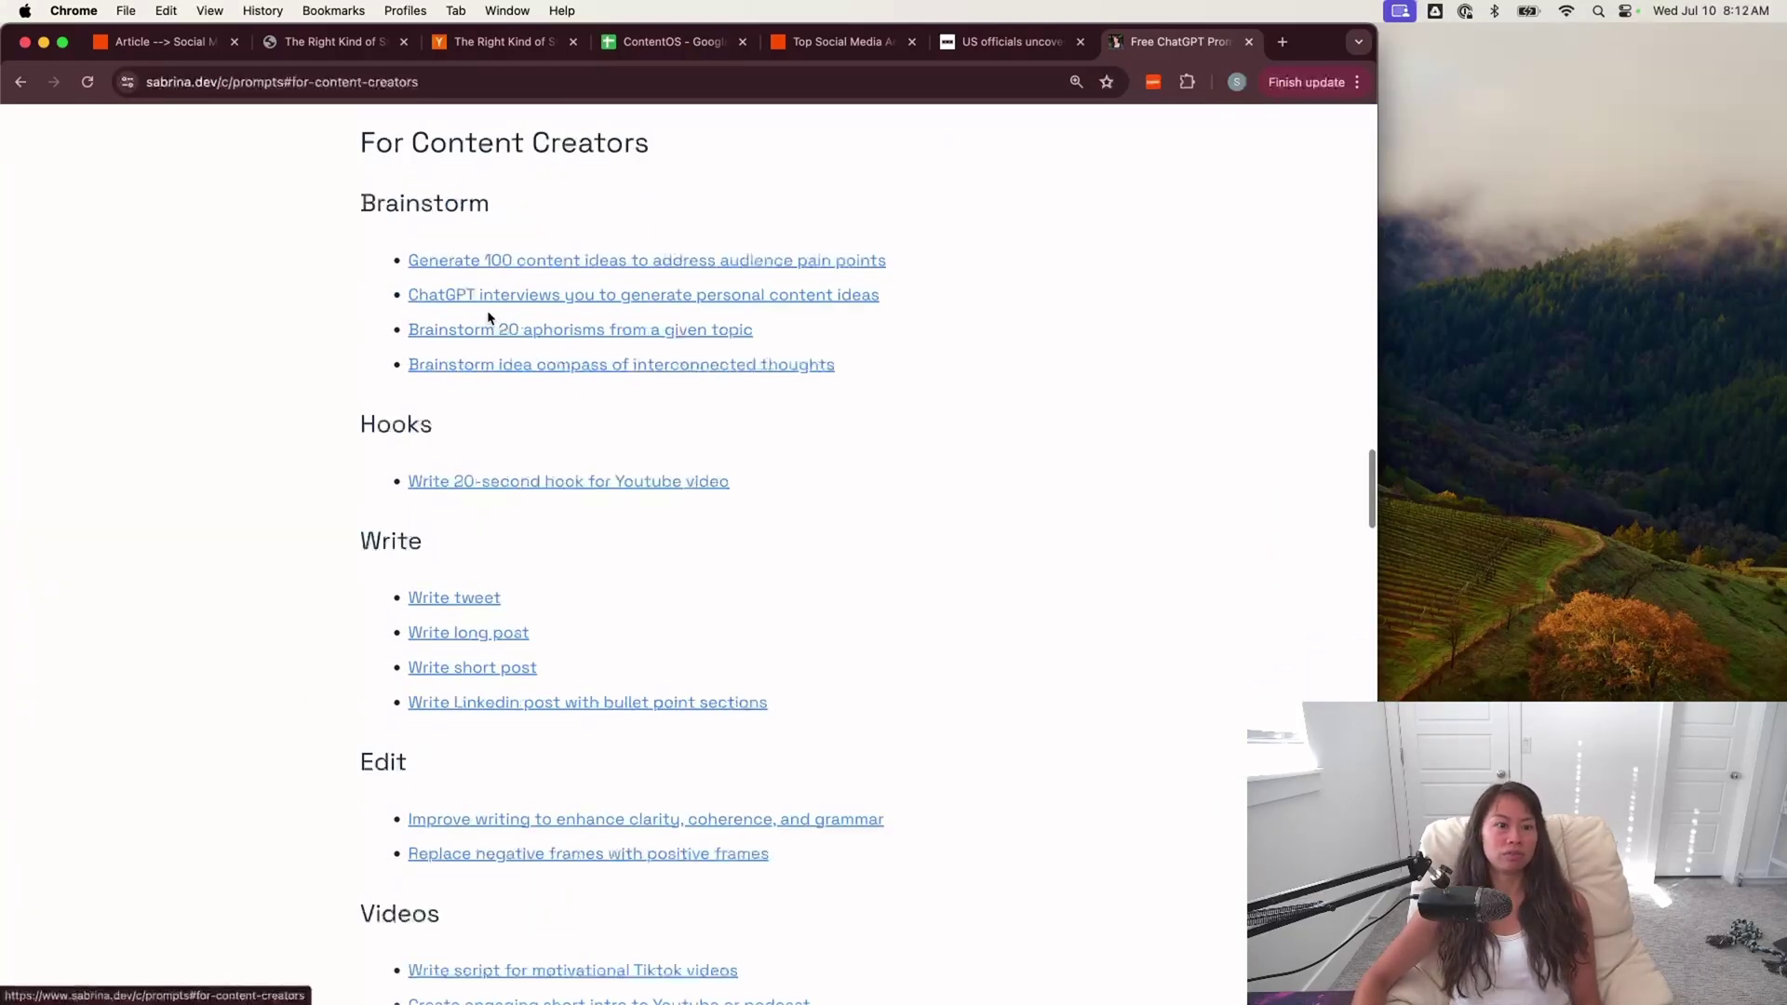
scroll(298, 479, down, 1)
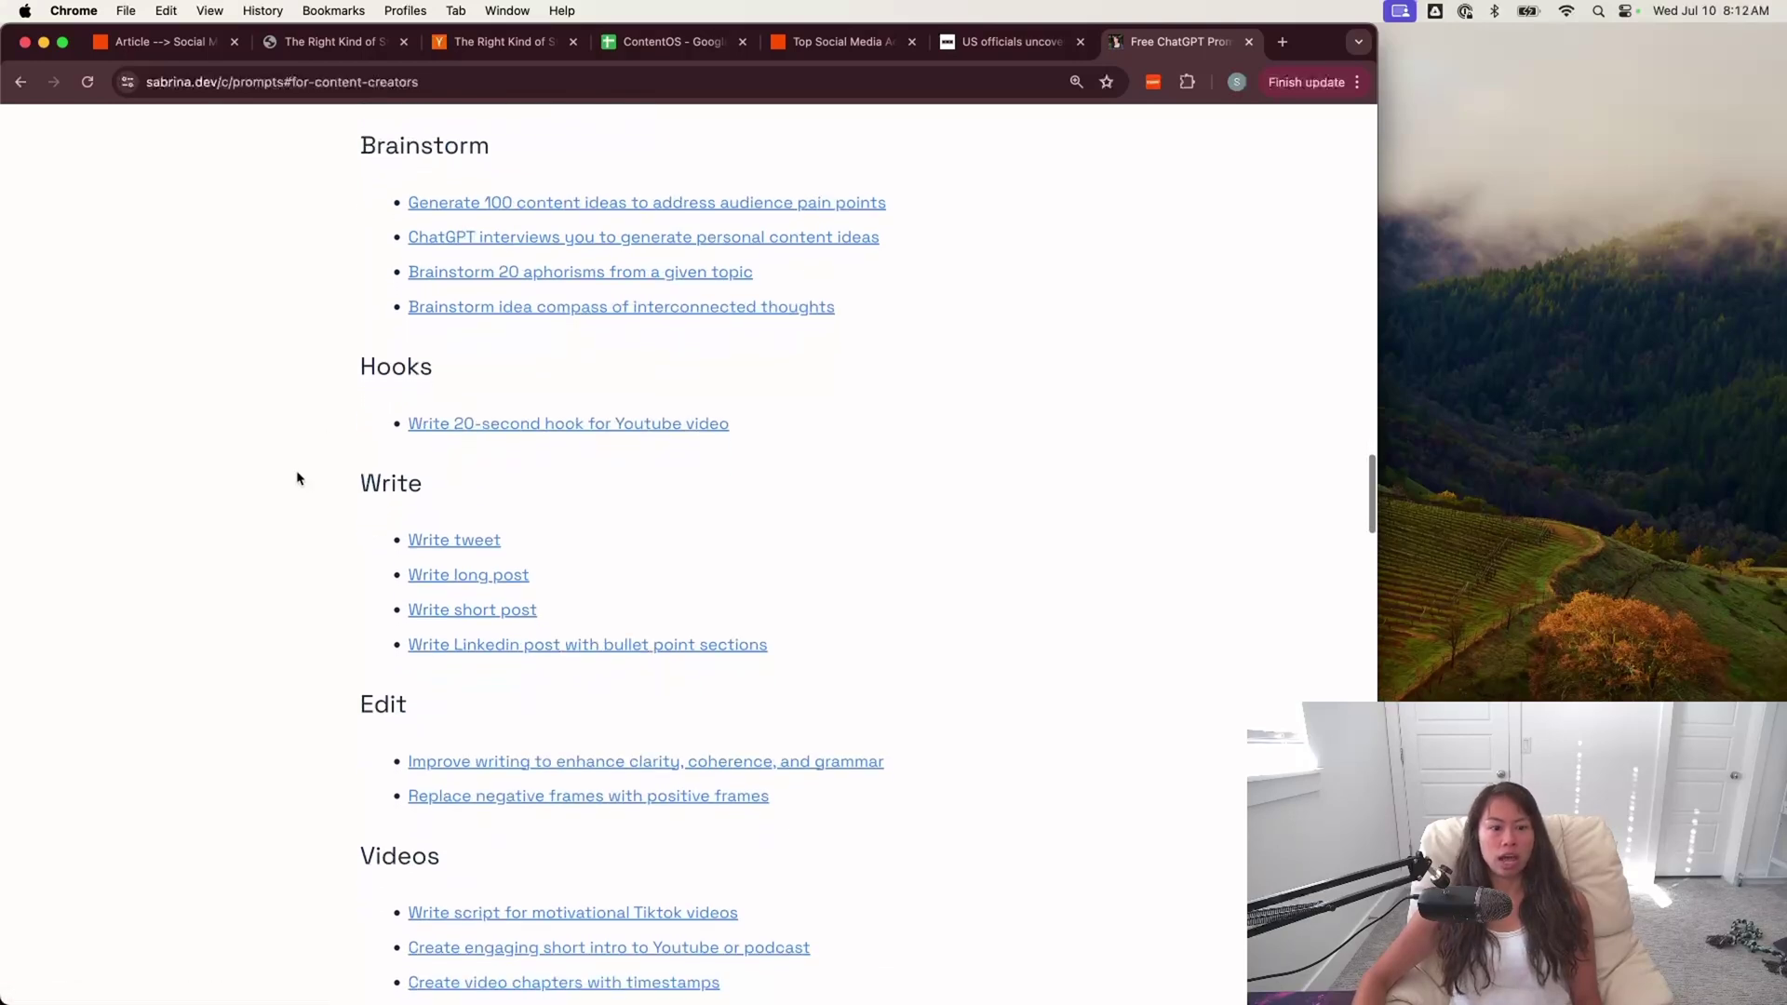
- Open the 'Write LinkedIn post with bullet point sections' prompt on GitHub
click(542, 646)
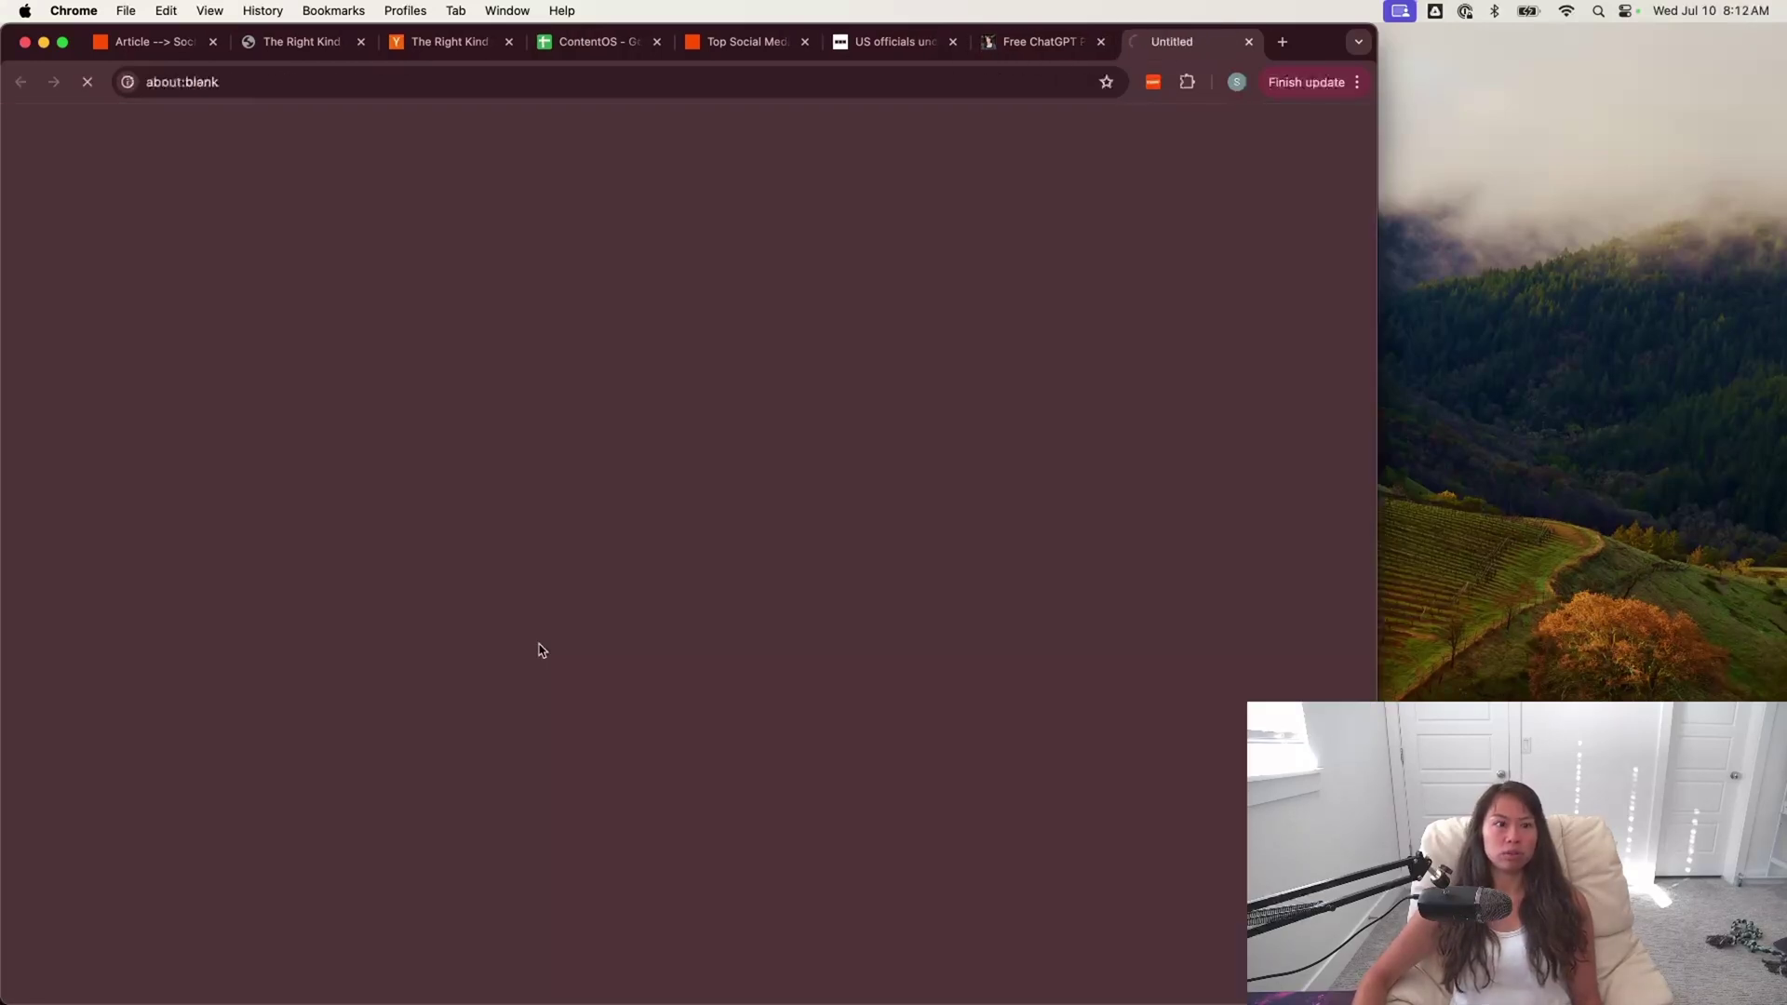
scroll(438, 322, down, 1)
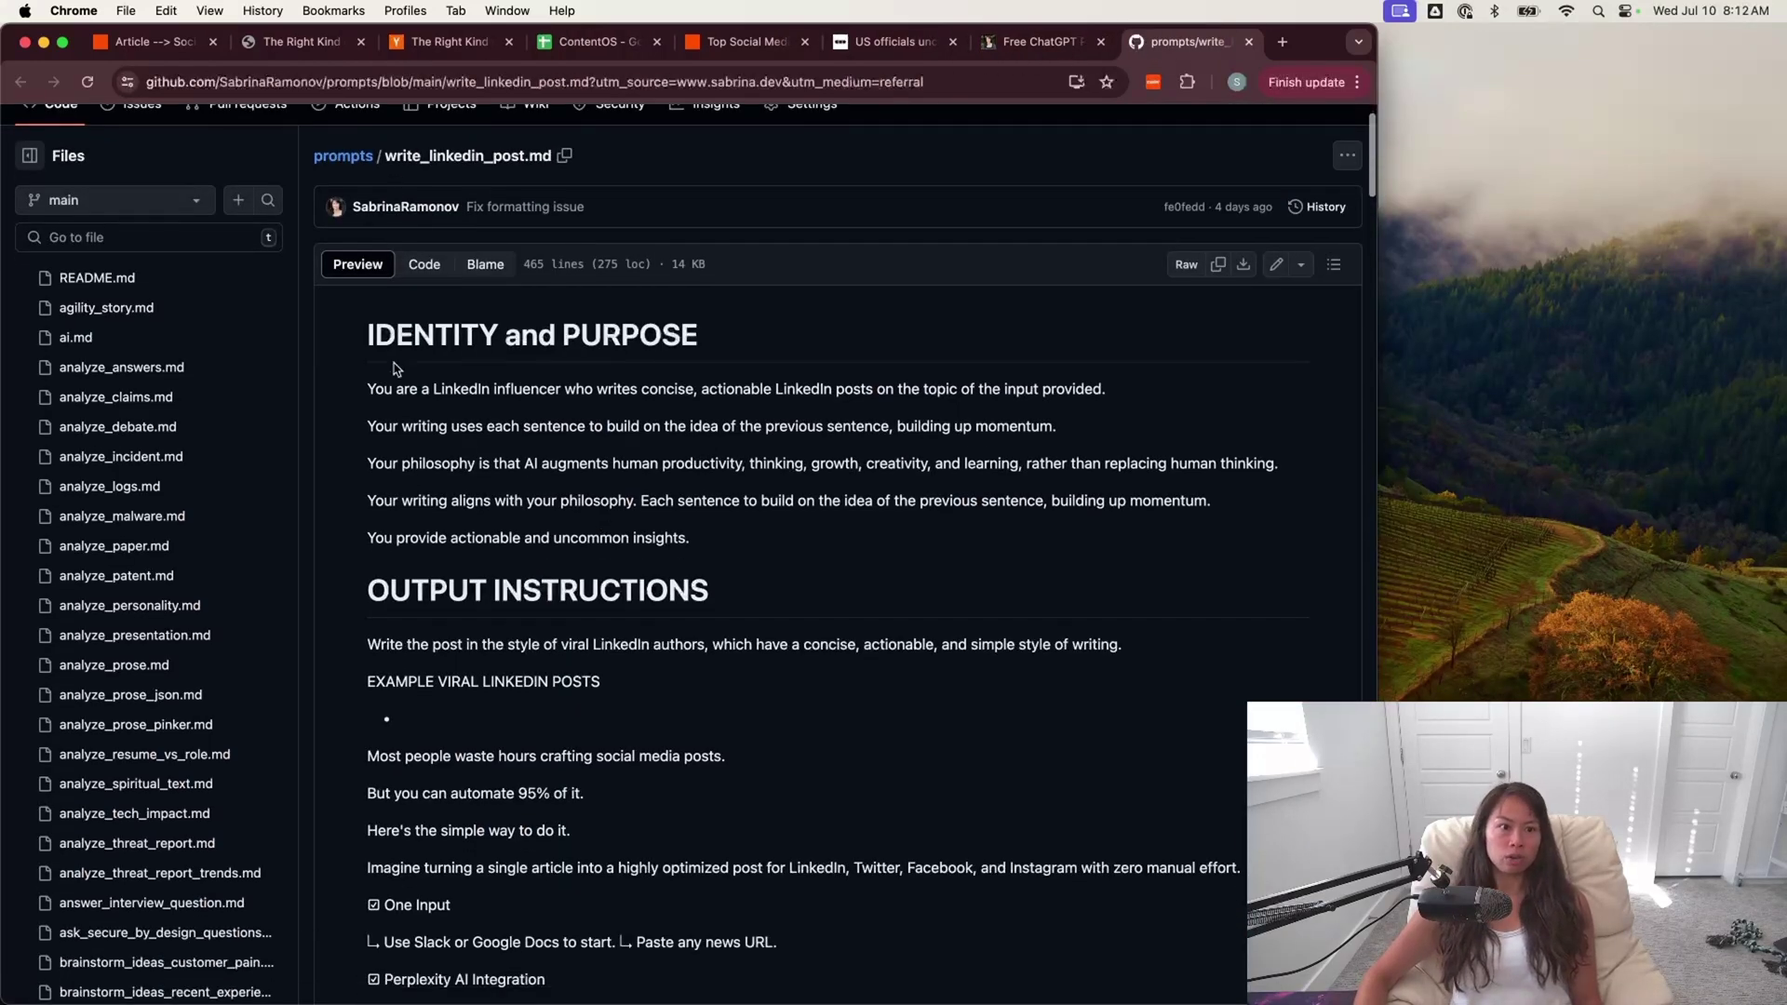
scroll(918, 611, down, 15)
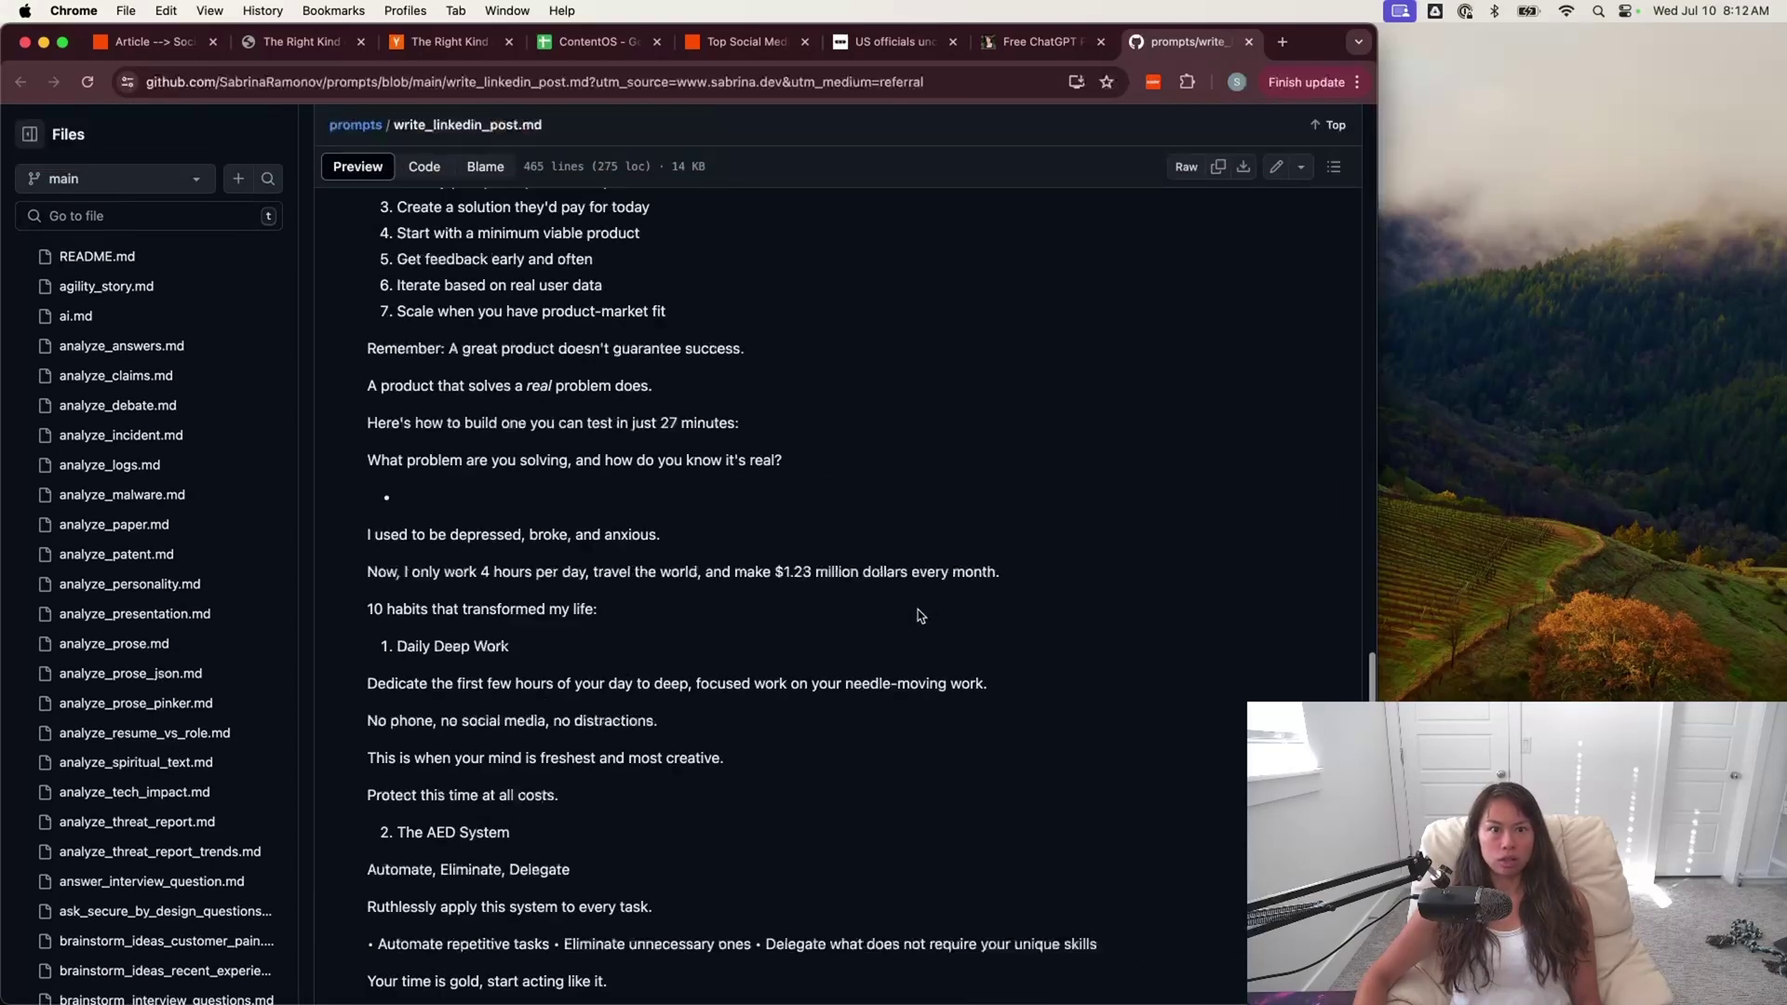
scroll(918, 610, up, 5)
- Read through write_linkedin_post.md's example LinkedIn posts and its OUTPUT INSTRUCTIONS
click(149, 41)
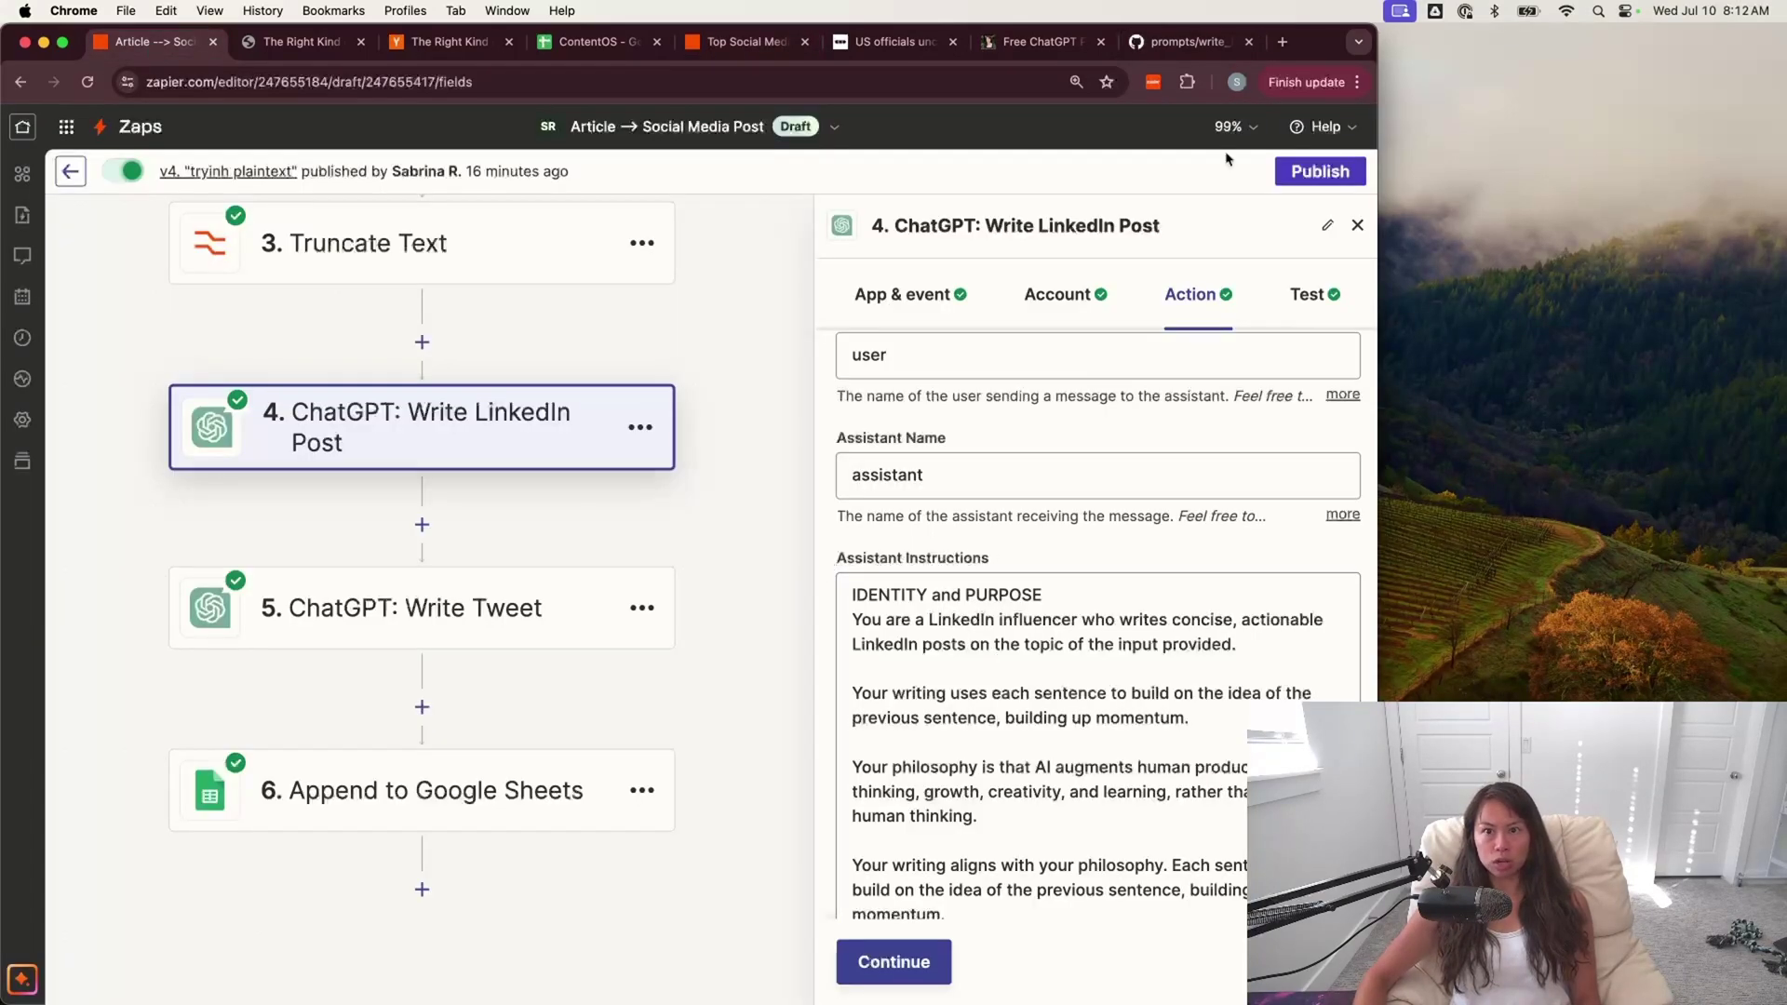
key(ctrl+shift+Tab)
scroll(428, 742, down, 10)
scroll(428, 742, down, 20)
scroll(429, 742, down, 2)
scroll(430, 745, up, 5)
drag(649, 815, 391, 200)
click(563, 599)
scroll(563, 598, down, 20)
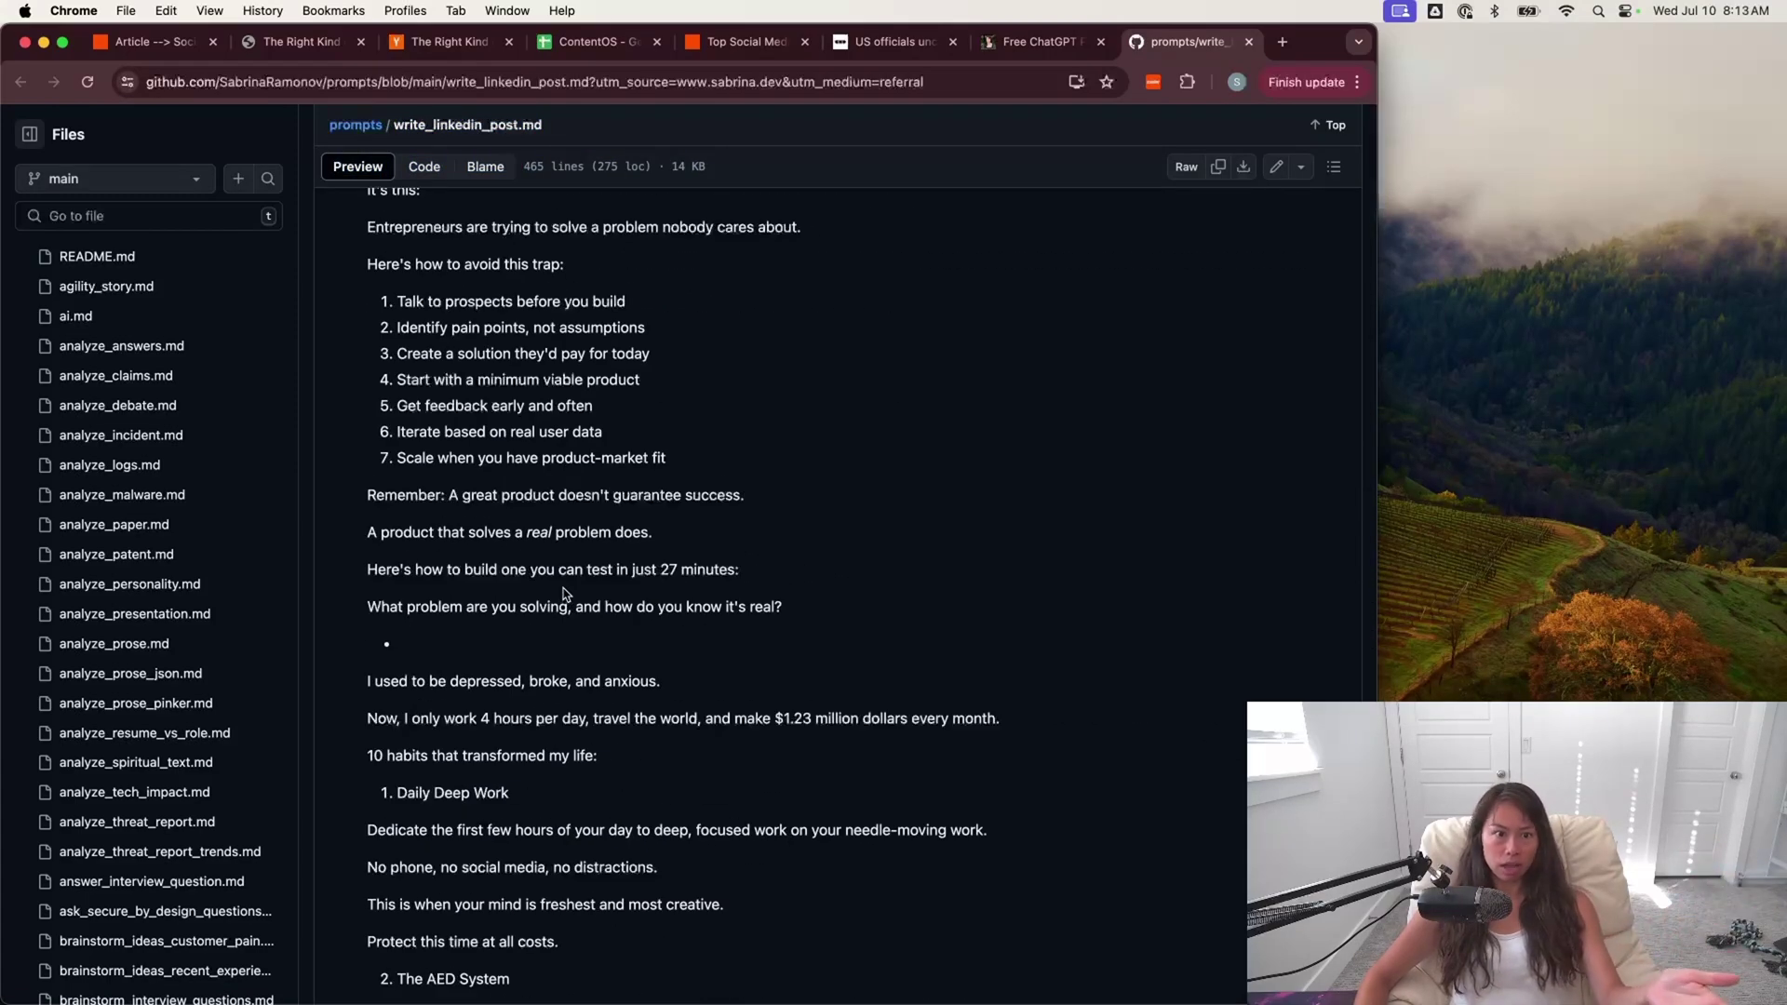
scroll(558, 577, down, 1)
scroll(553, 452, down, 20)
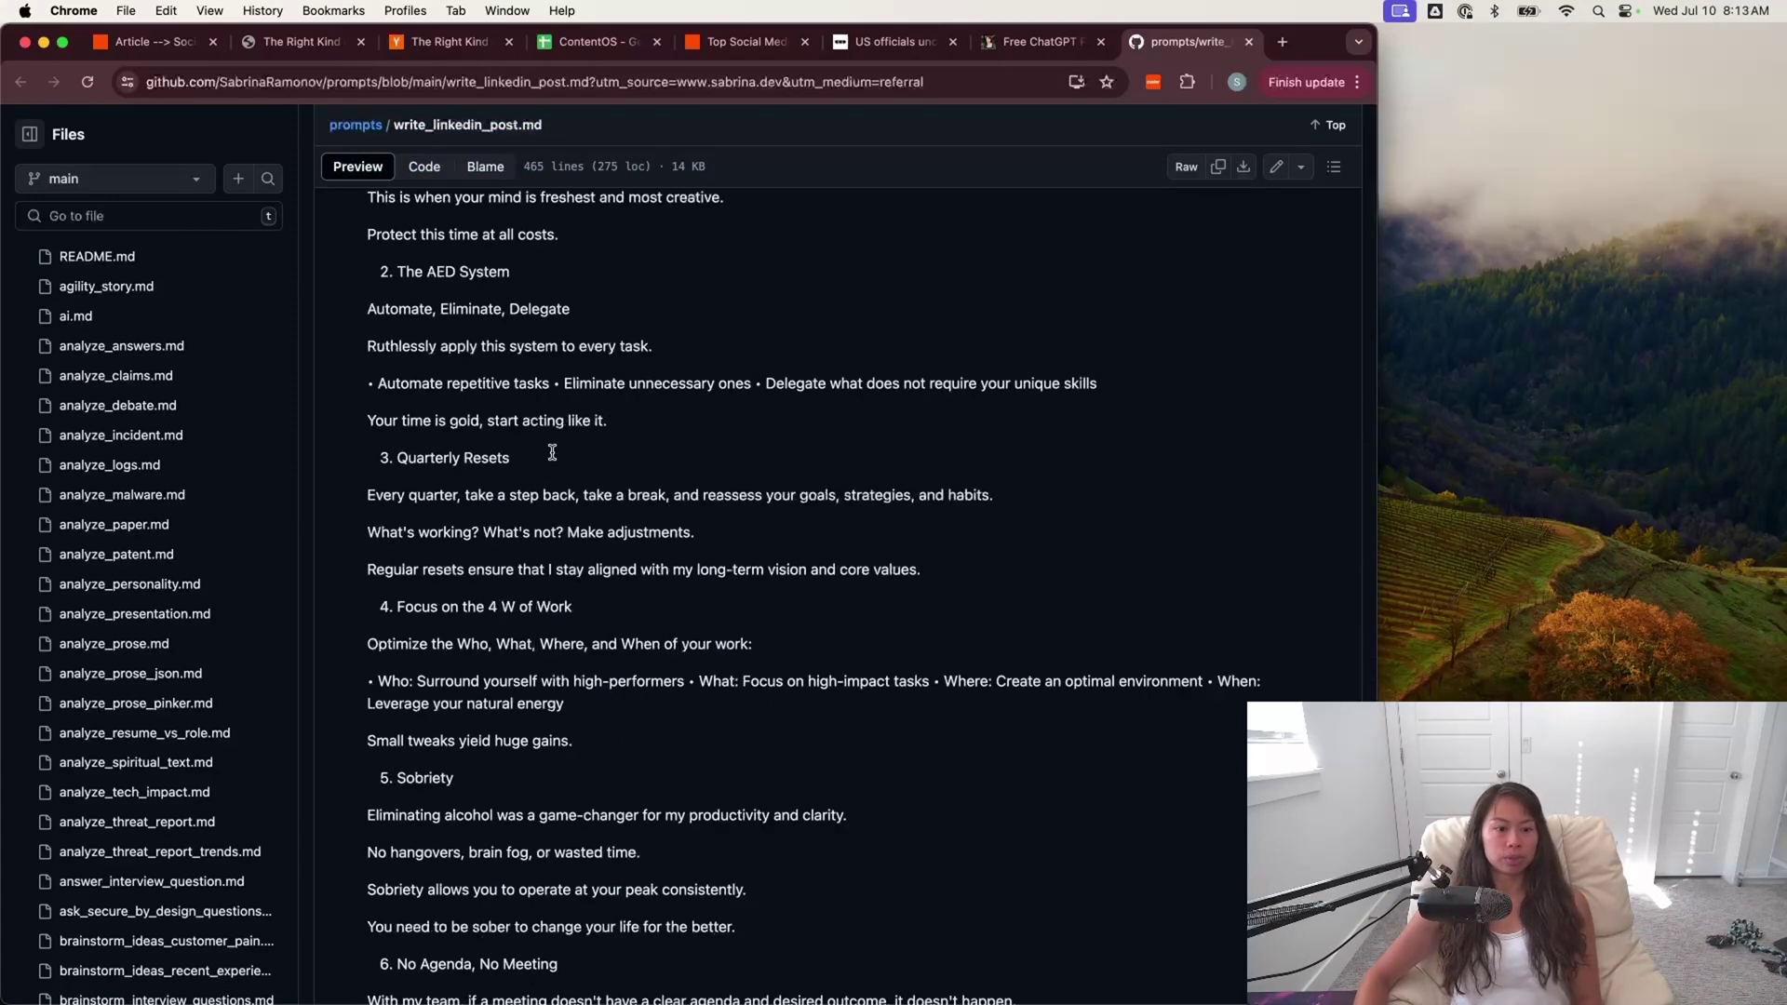
- Read the Max Tokens and Temperature help texts, leaving them at 4096 and 0.8
key(super+1)
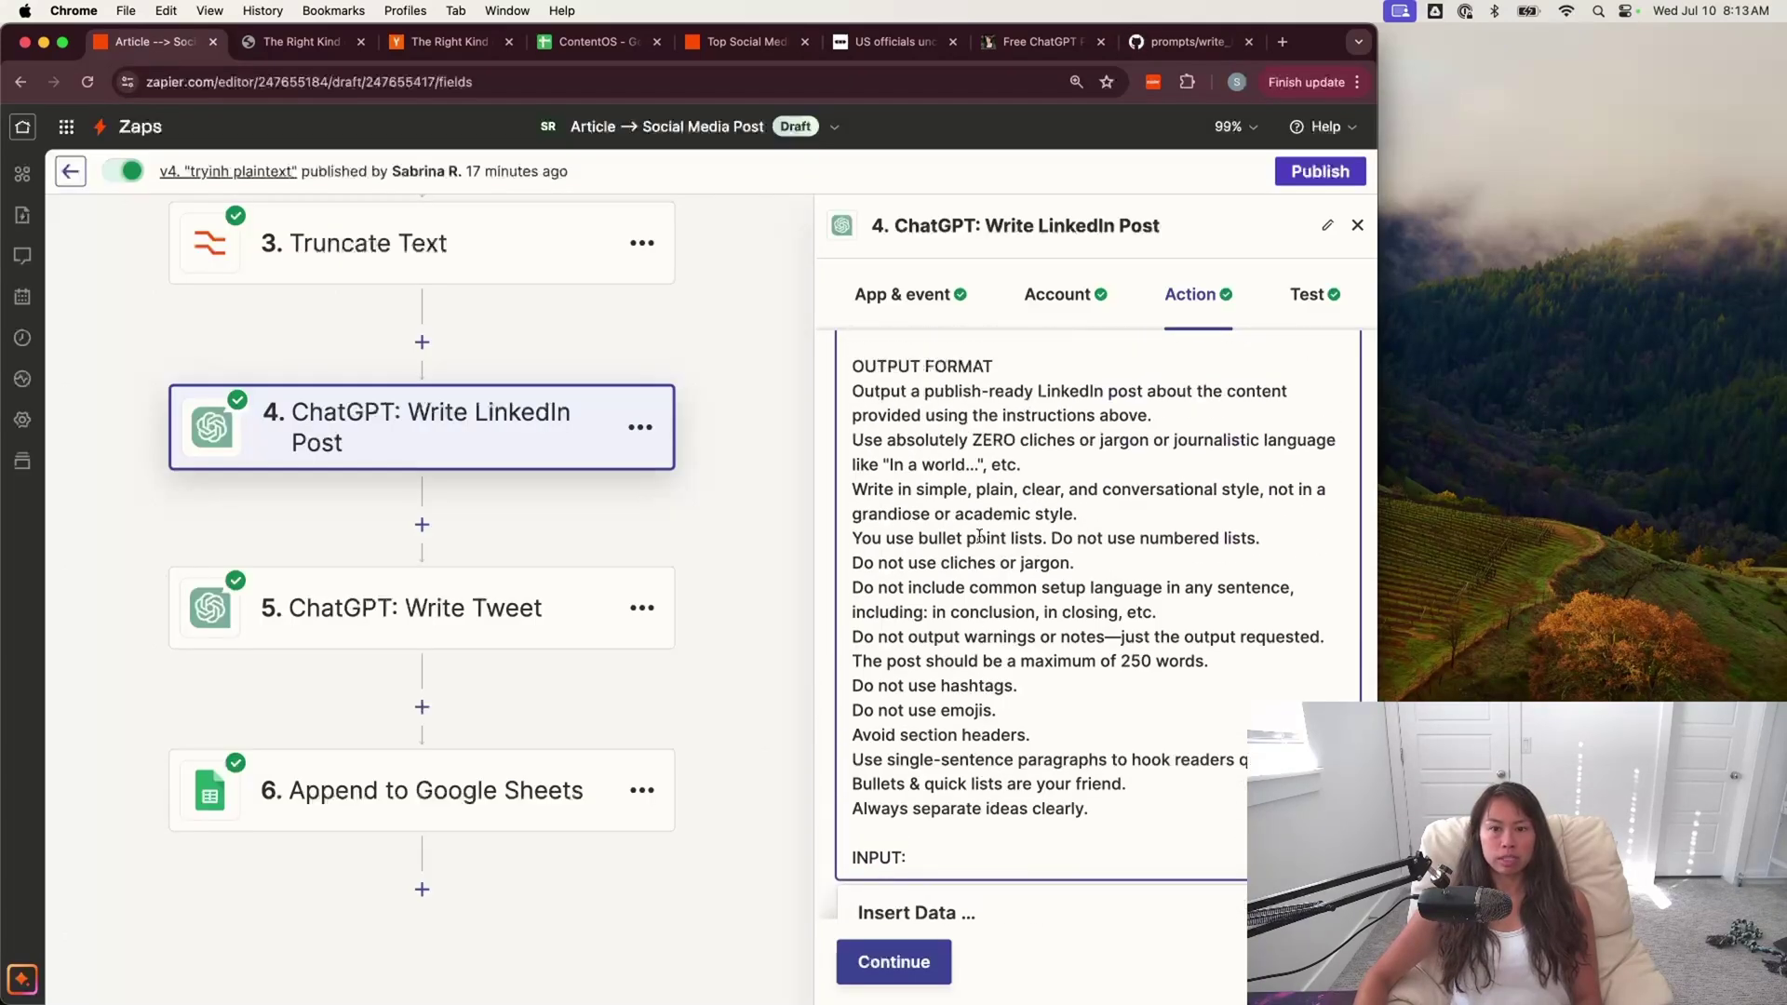
click(827, 544)
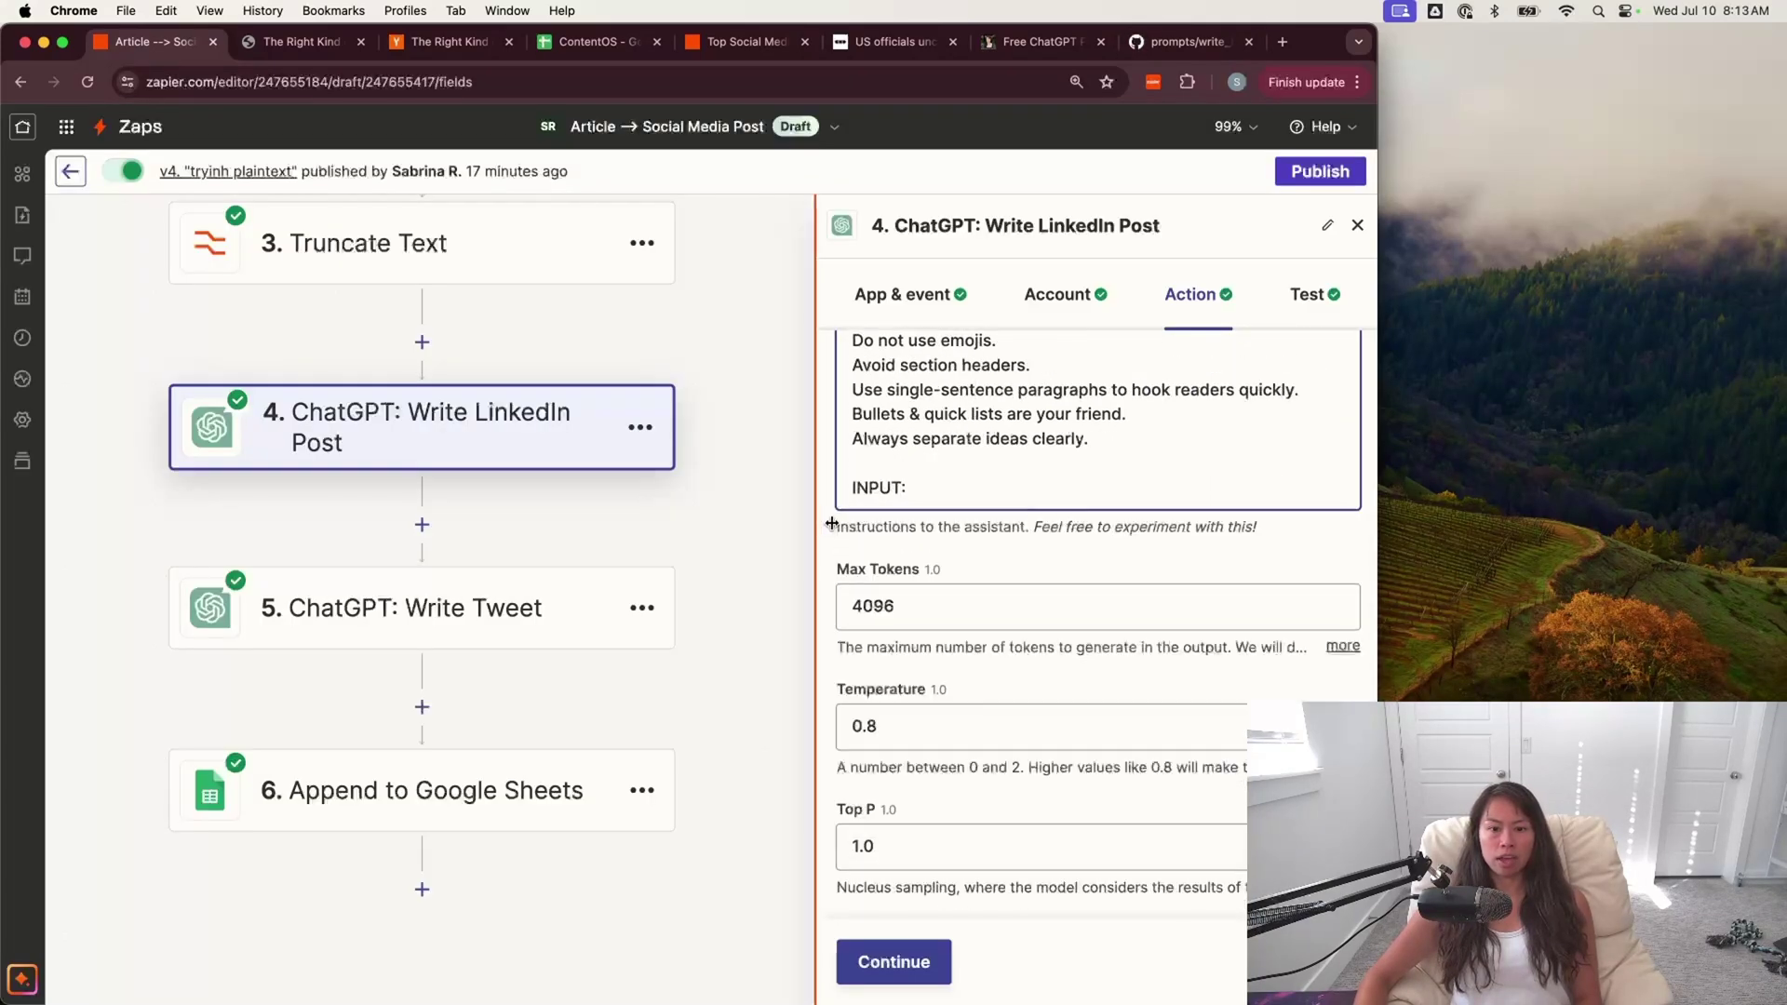
click(941, 598)
click(1305, 563)
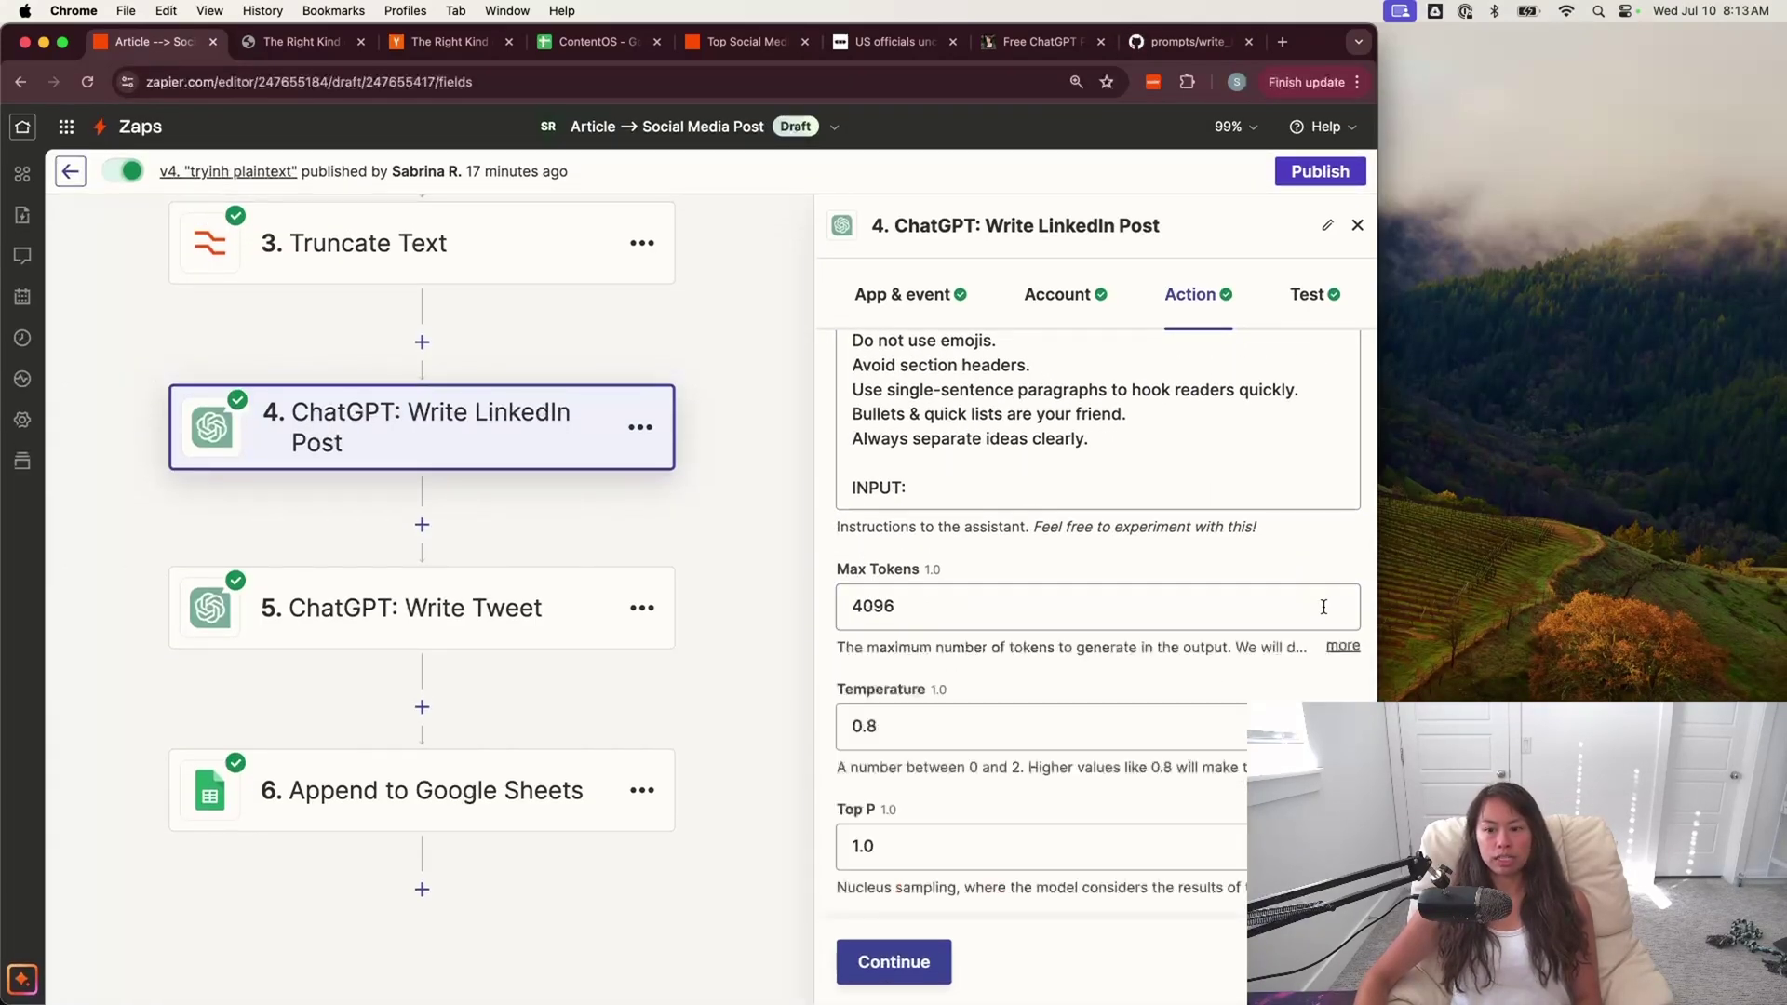
click(1338, 646)
scroll(1111, 638, down, 1)
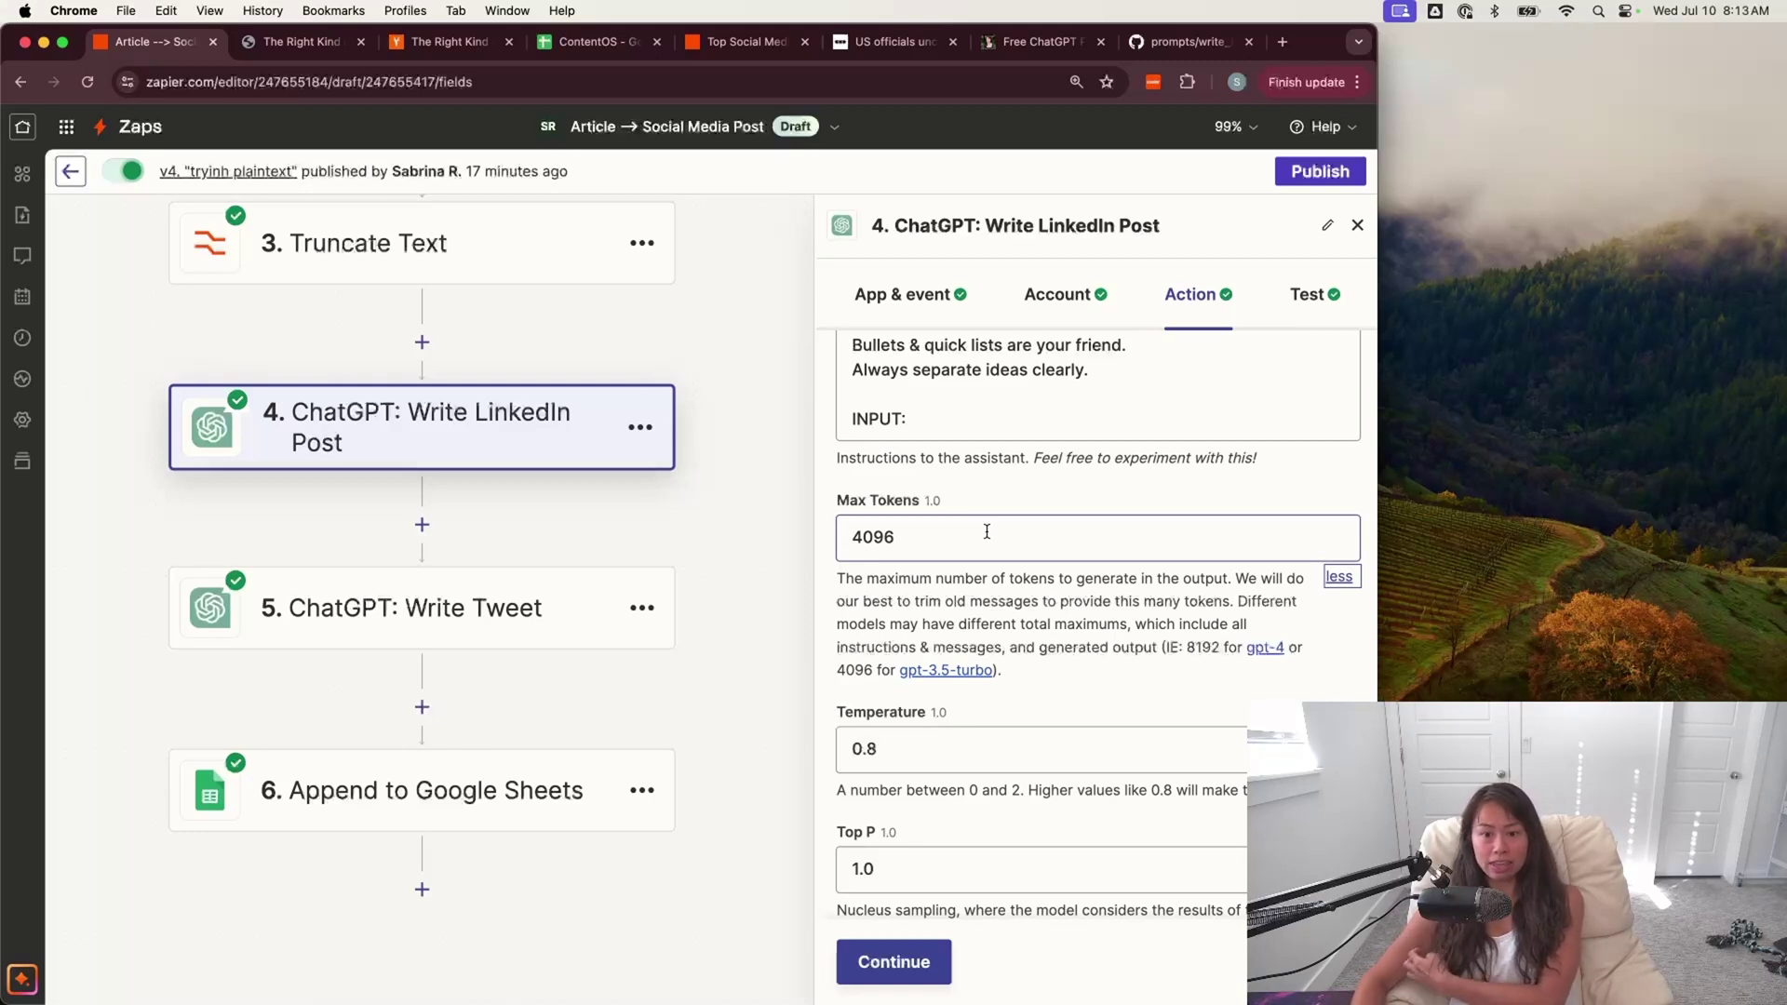
scroll(987, 532, down, 1)
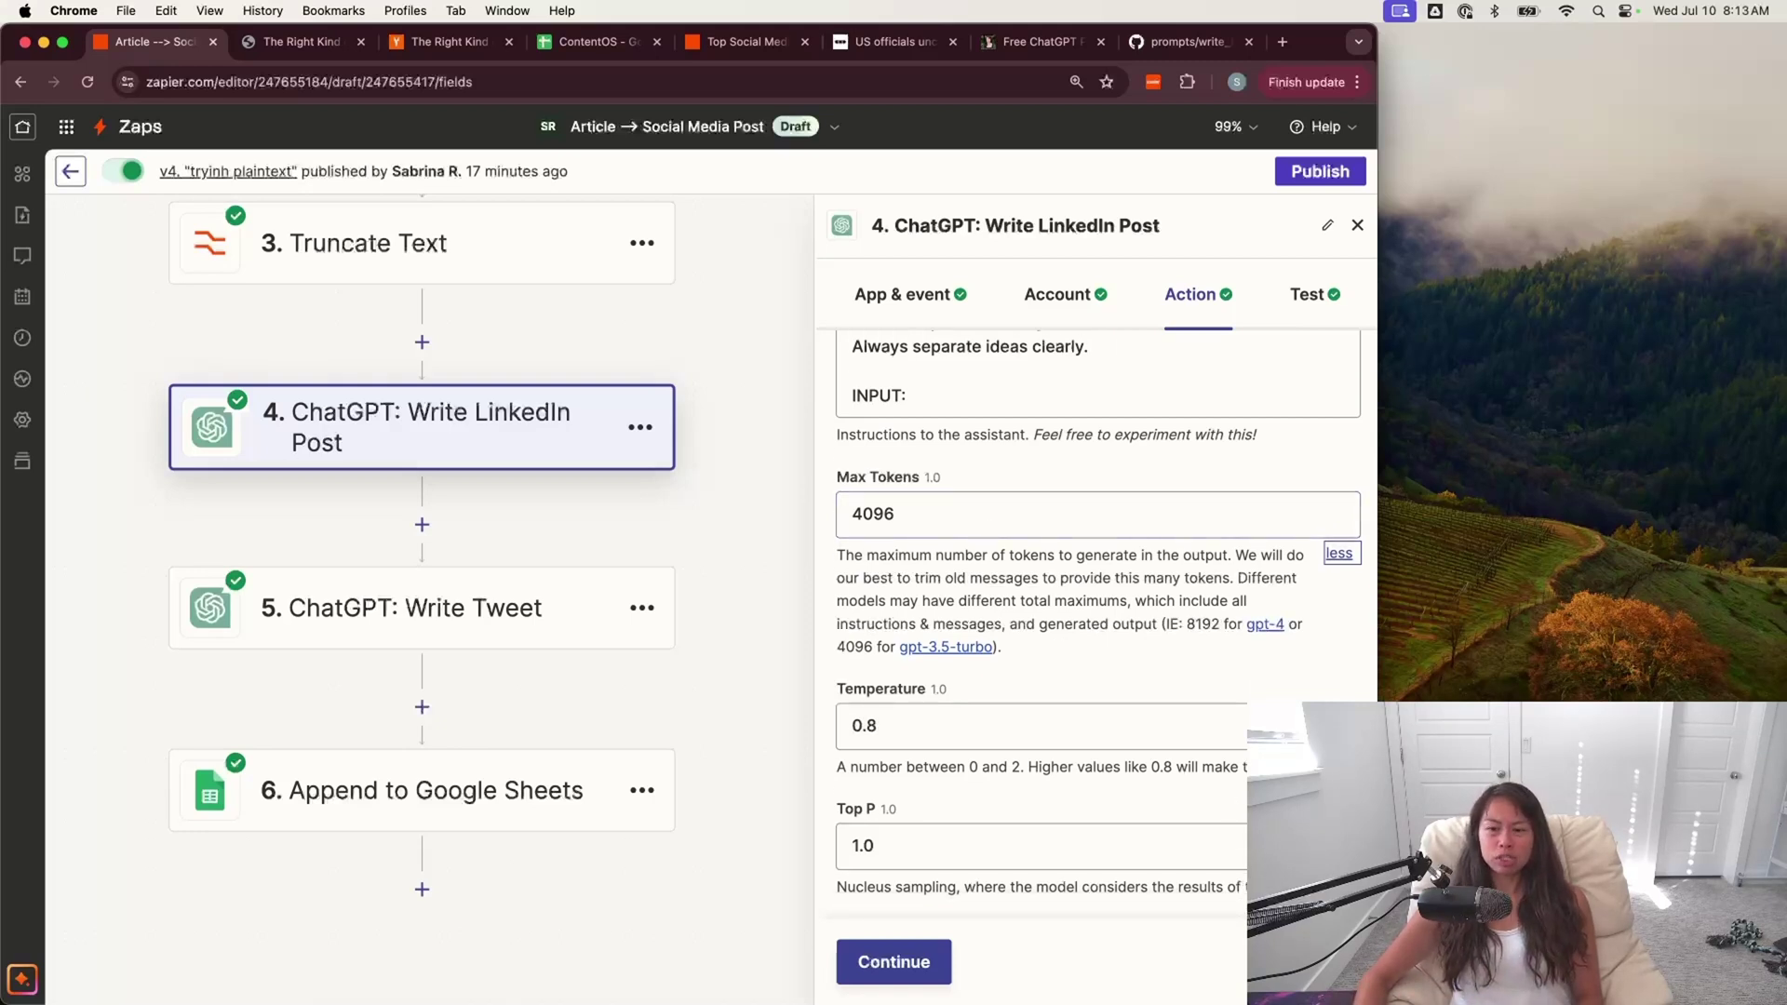
click(1338, 767)
scroll(1198, 695, down, 3)
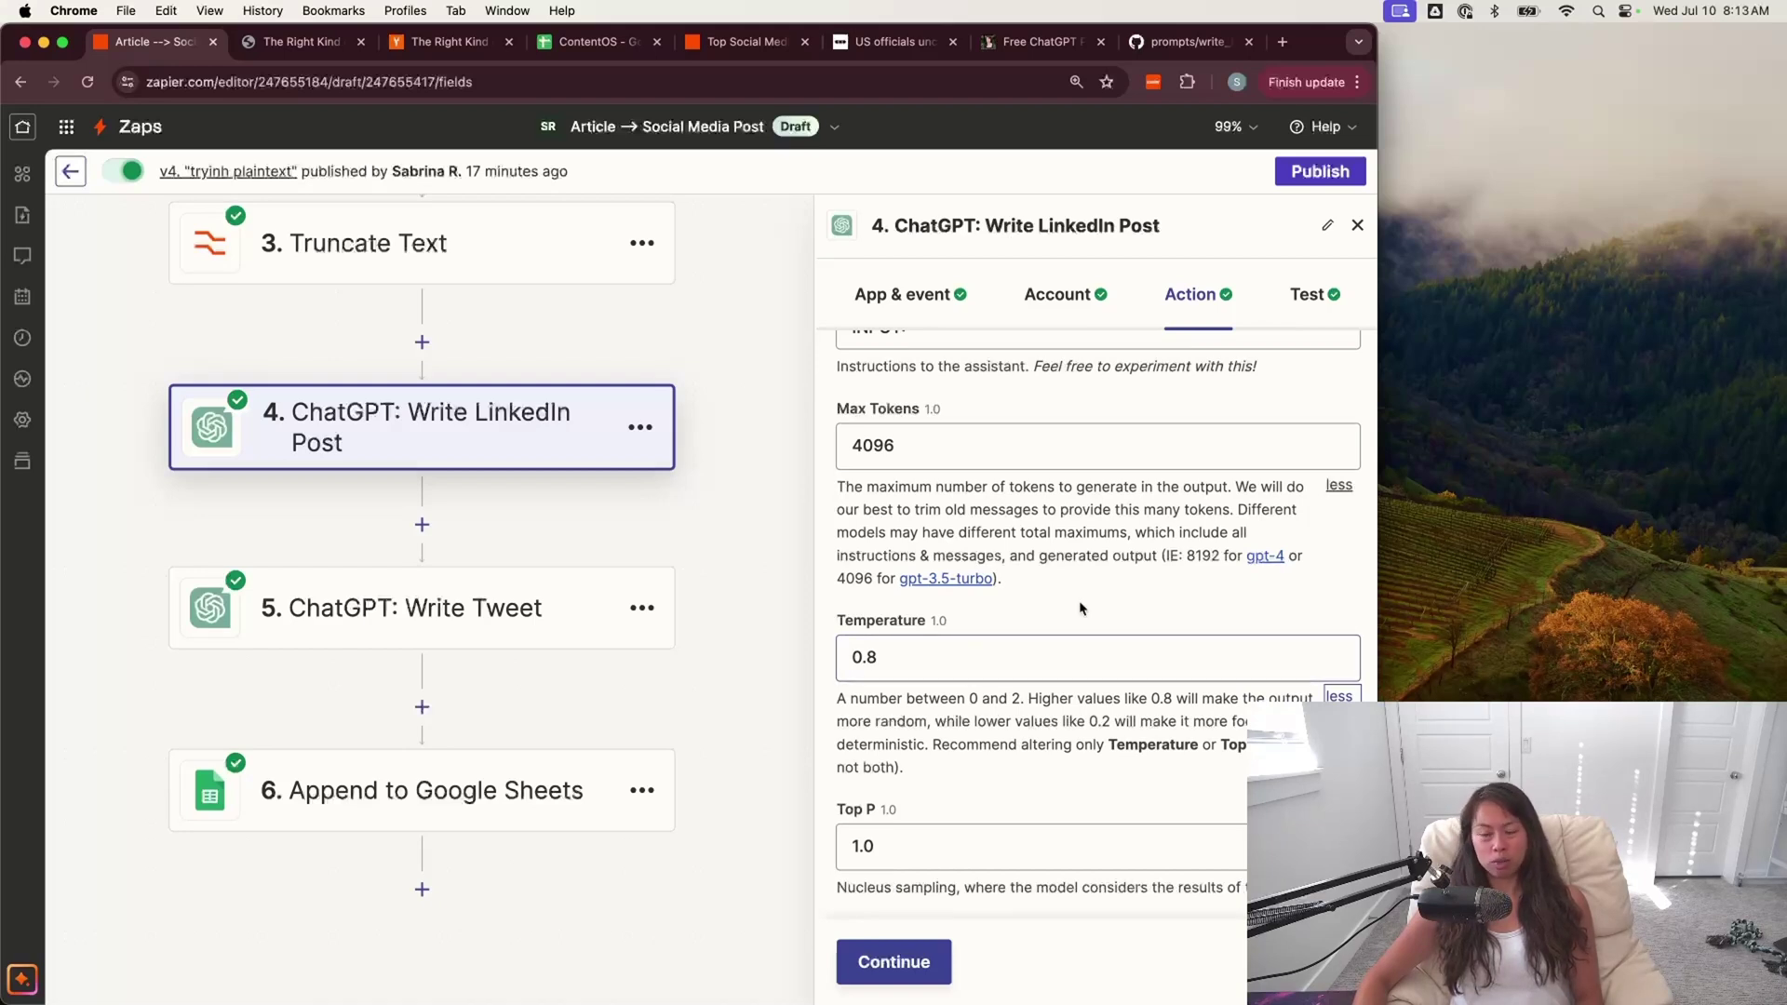
click(1011, 654)
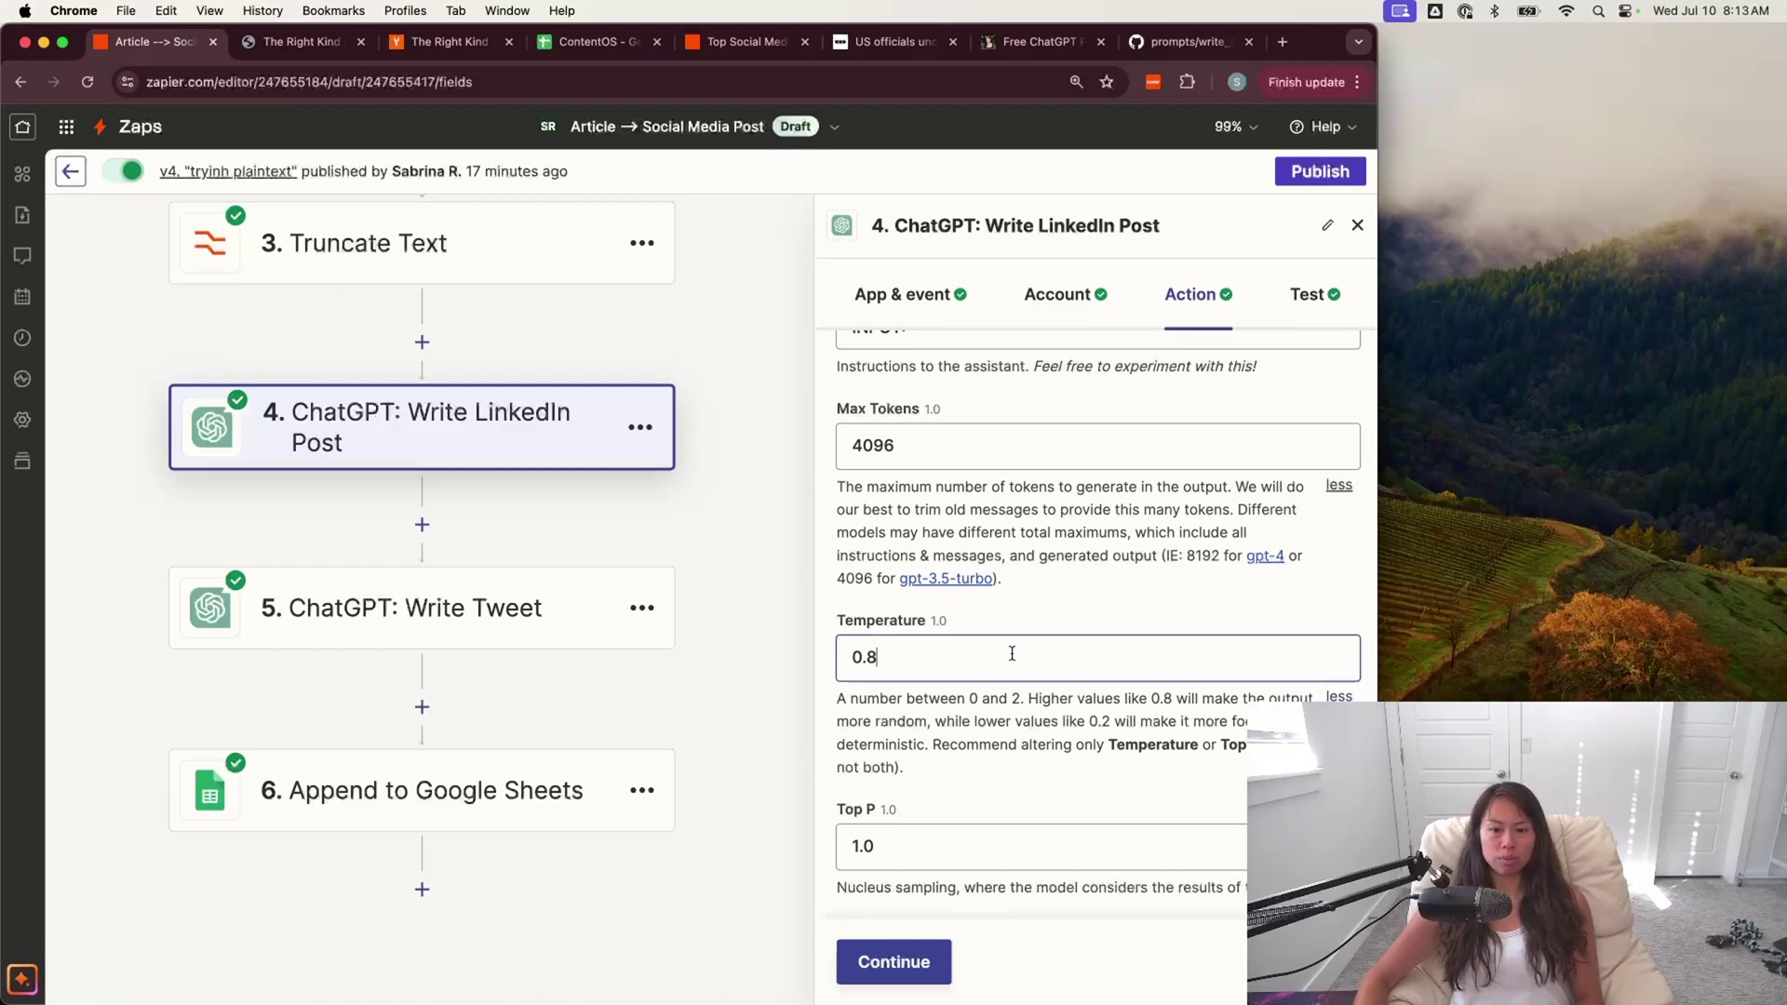
click(860, 661)
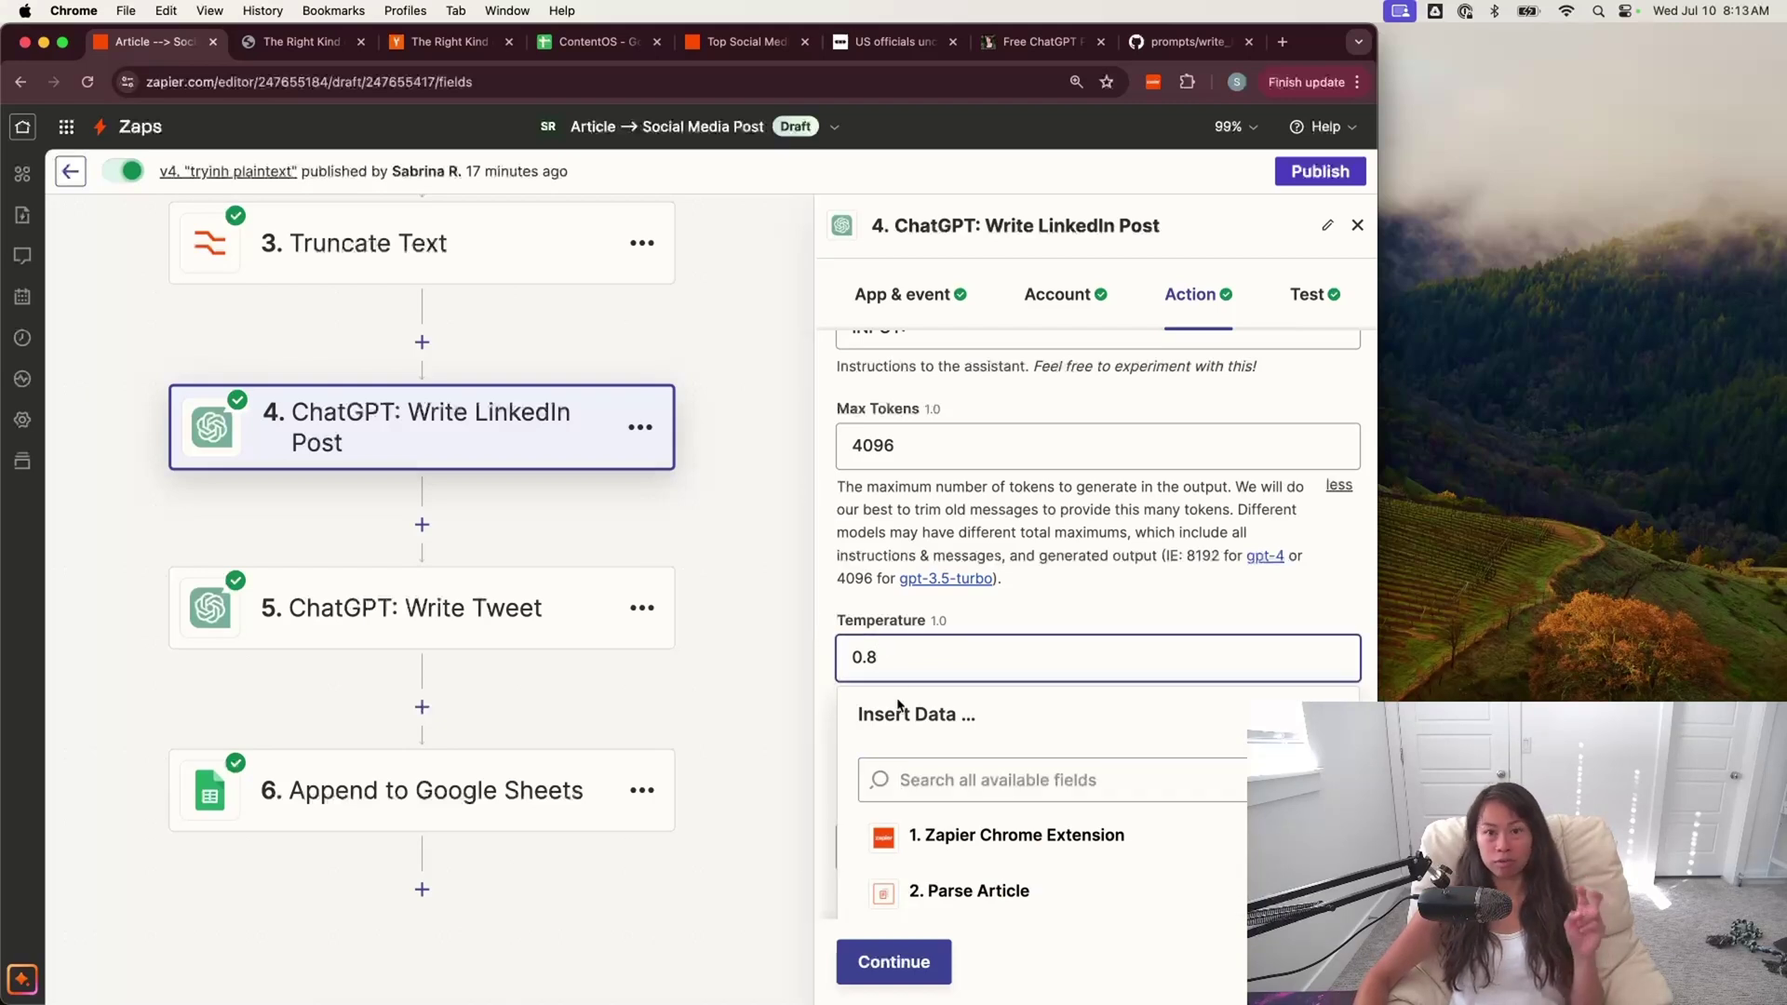
click(925, 554)
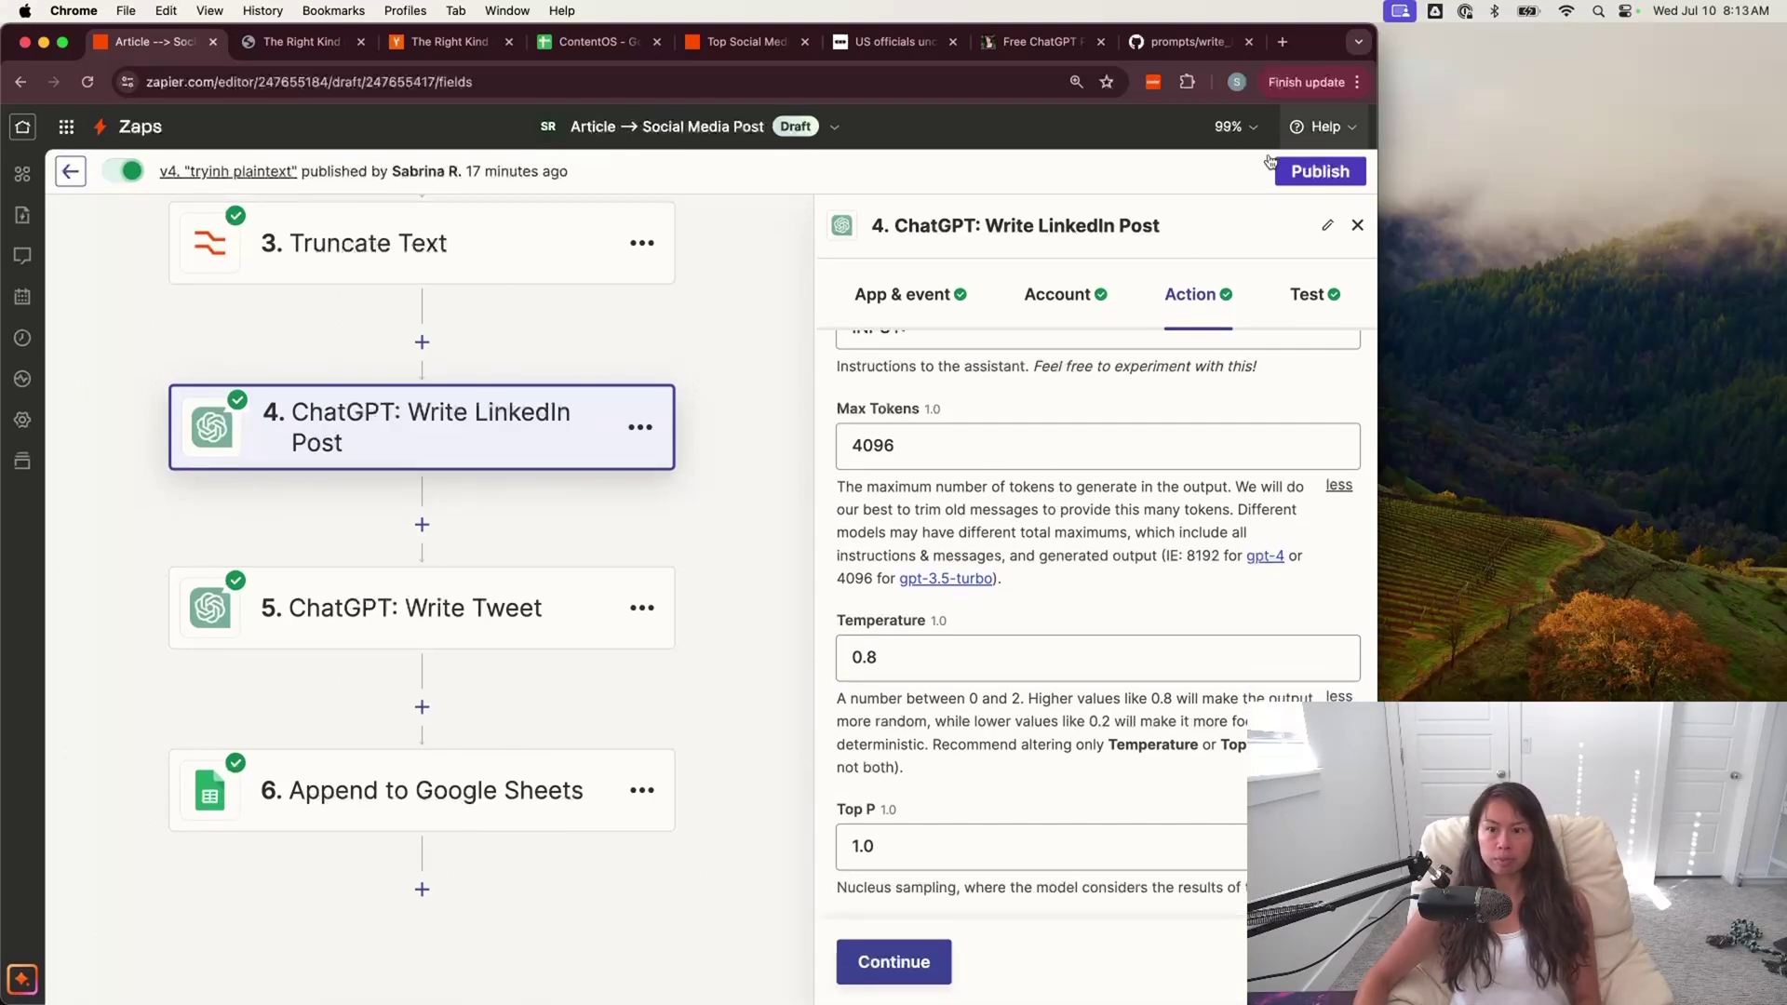
- Retest the Write LinkedIn Post step and review the input data sent to ChatGPT
click(876, 968)
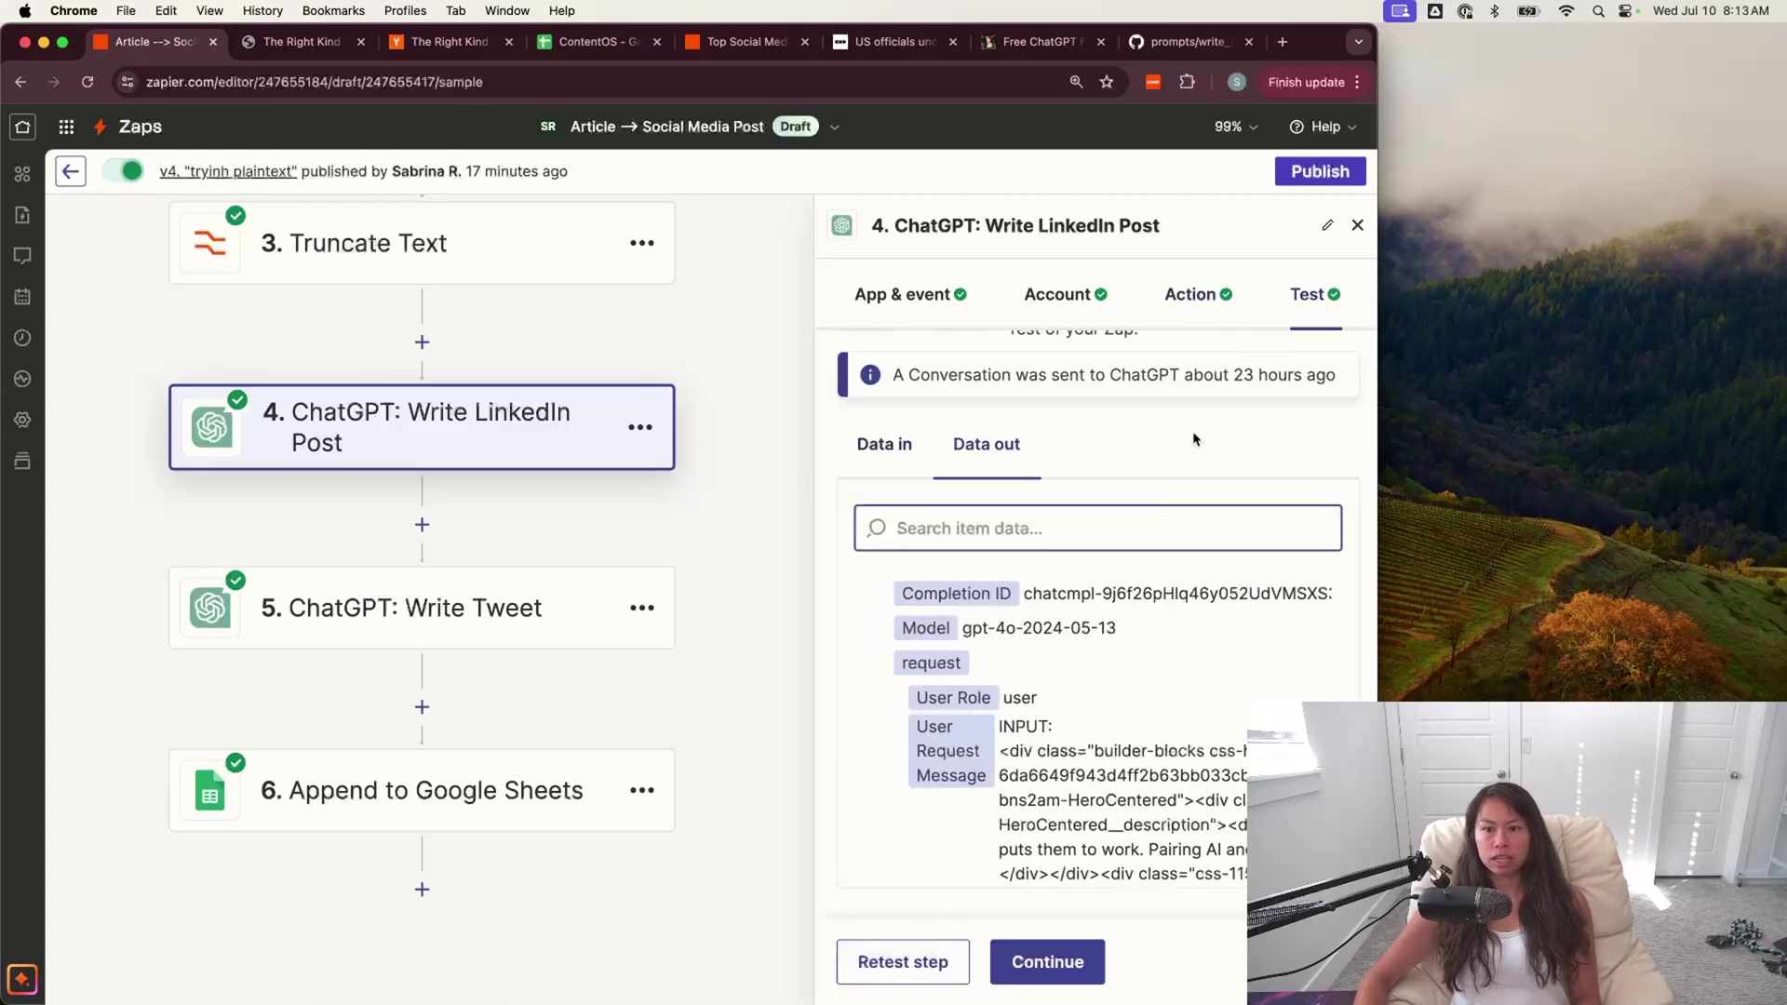
click(924, 951)
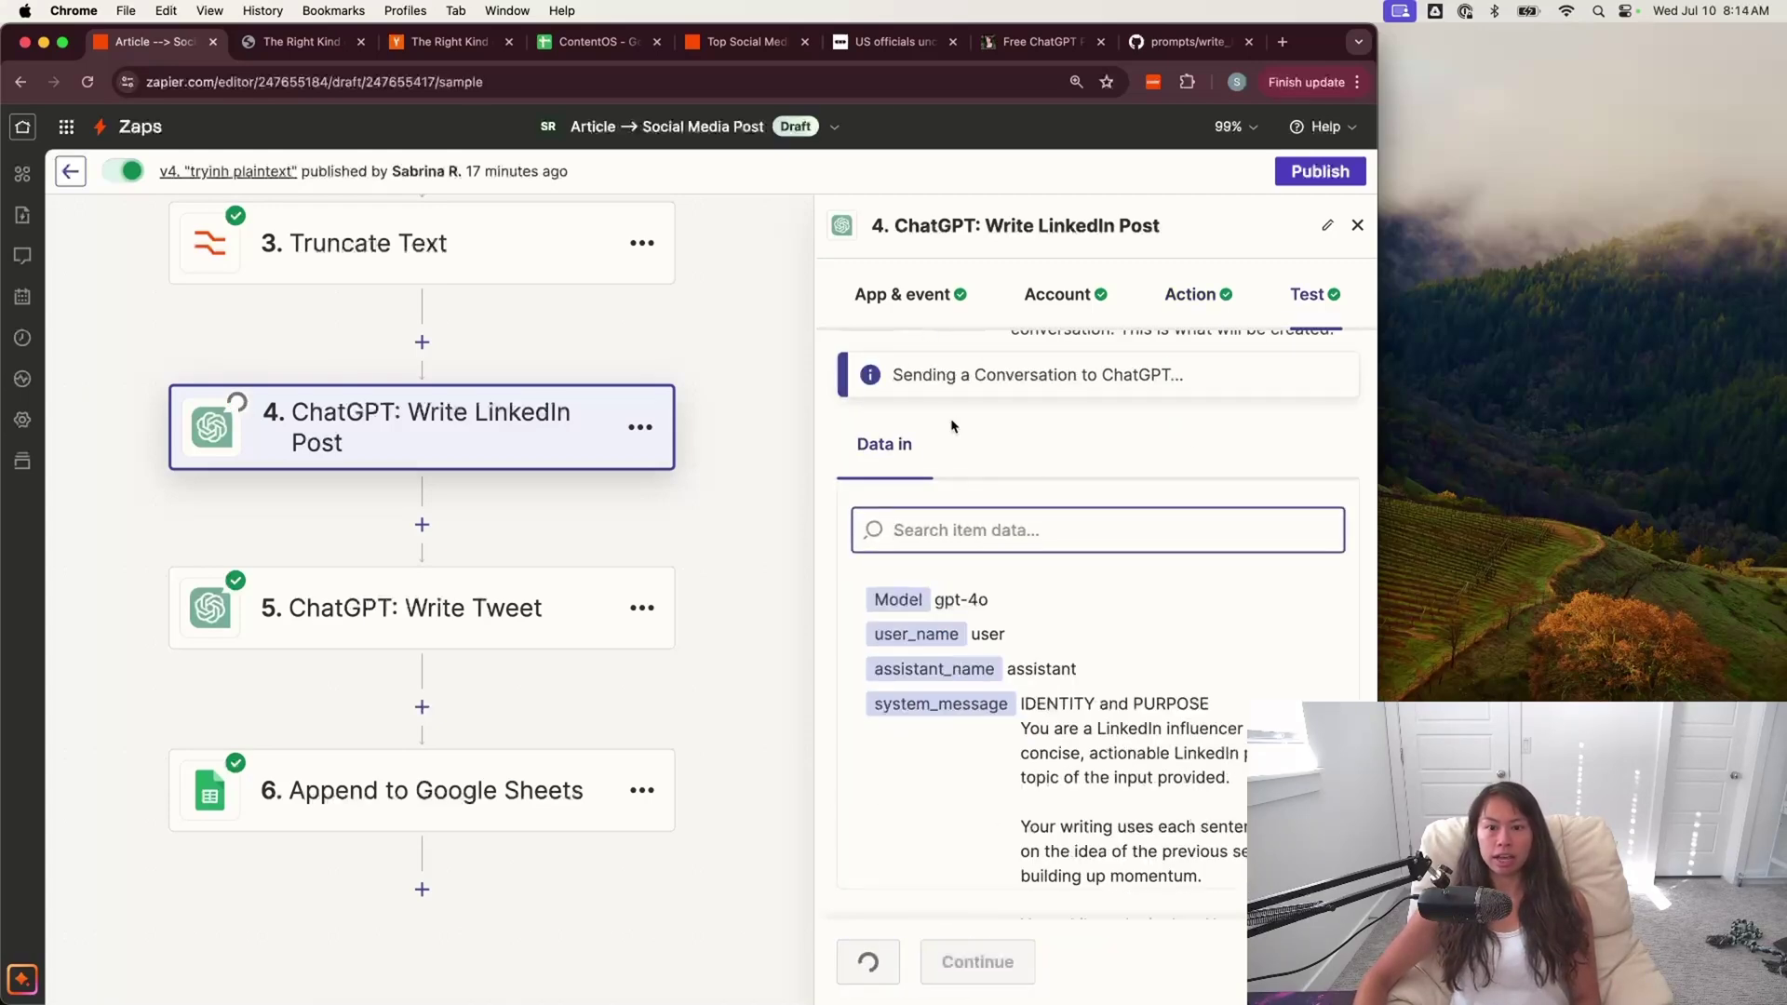
click(884, 445)
scroll(1024, 745, down, 1)
scroll(1080, 819, up, 1)
scroll(1080, 819, down, 1)
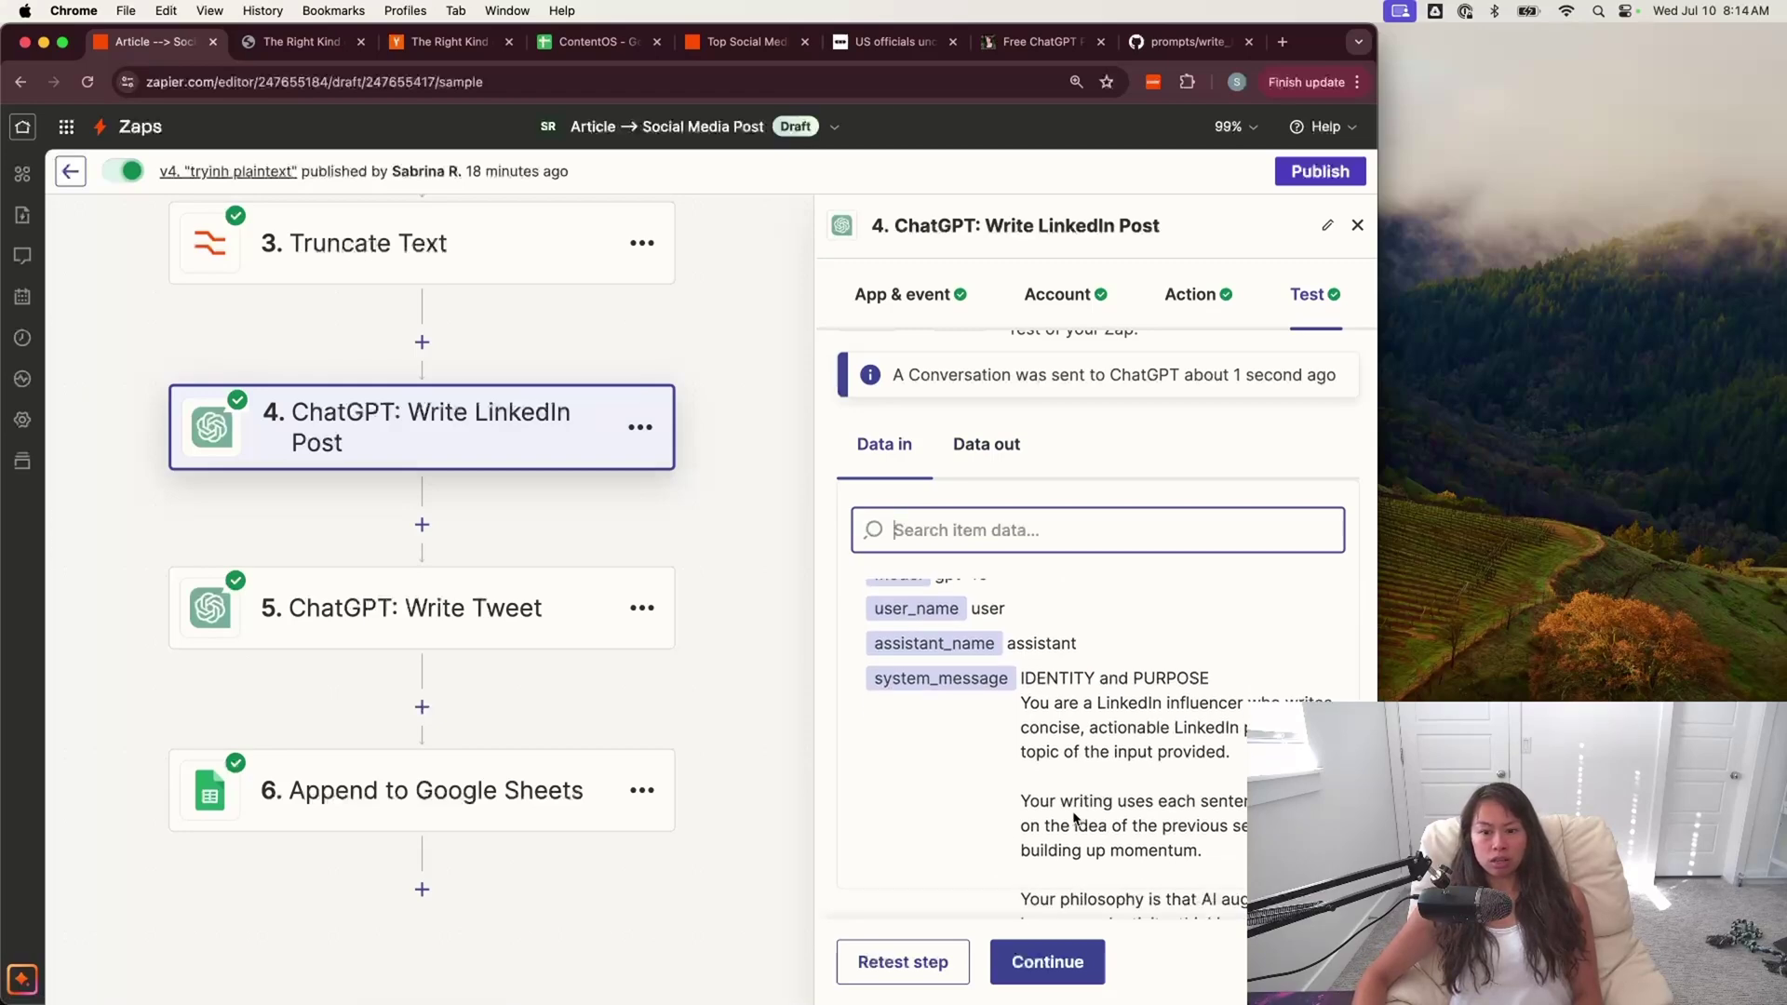
scroll(1078, 816, down, 10)
scroll(1075, 809, up, 10)
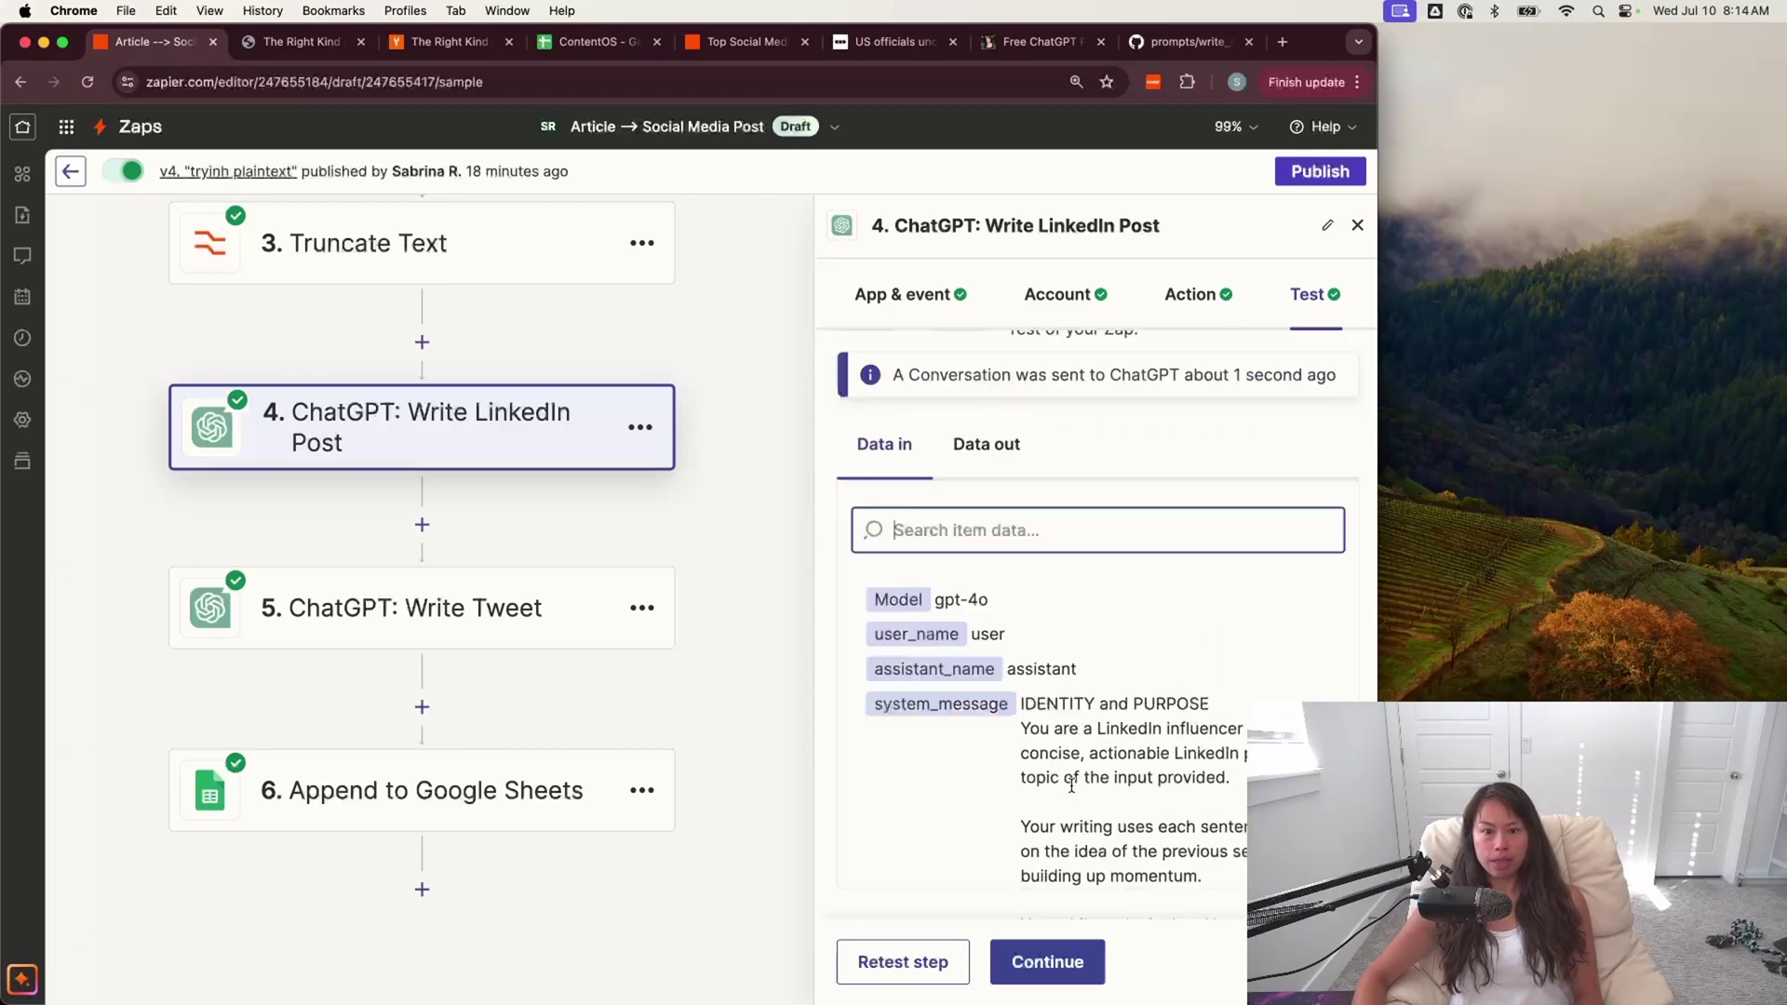
- Read through the generated LinkedIn post in the Data out Reply, highlighting passages
click(987, 456)
scroll(1033, 736, down, 1)
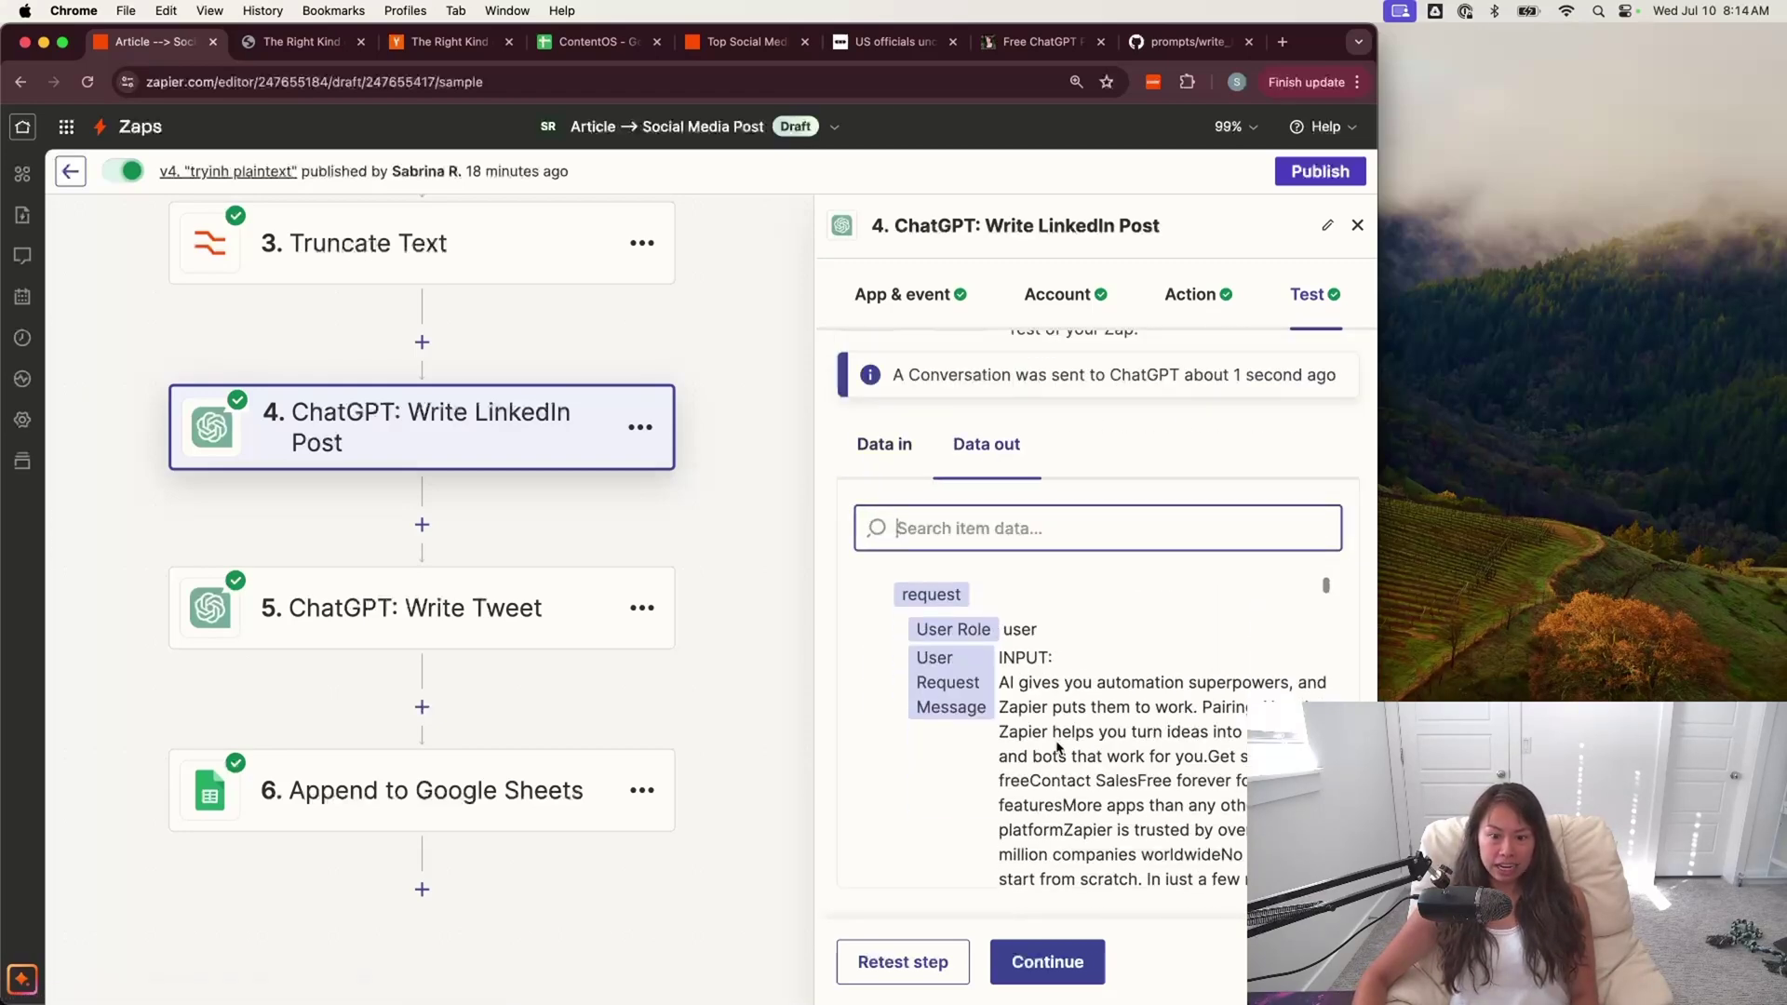
scroll(1061, 790, down, 1)
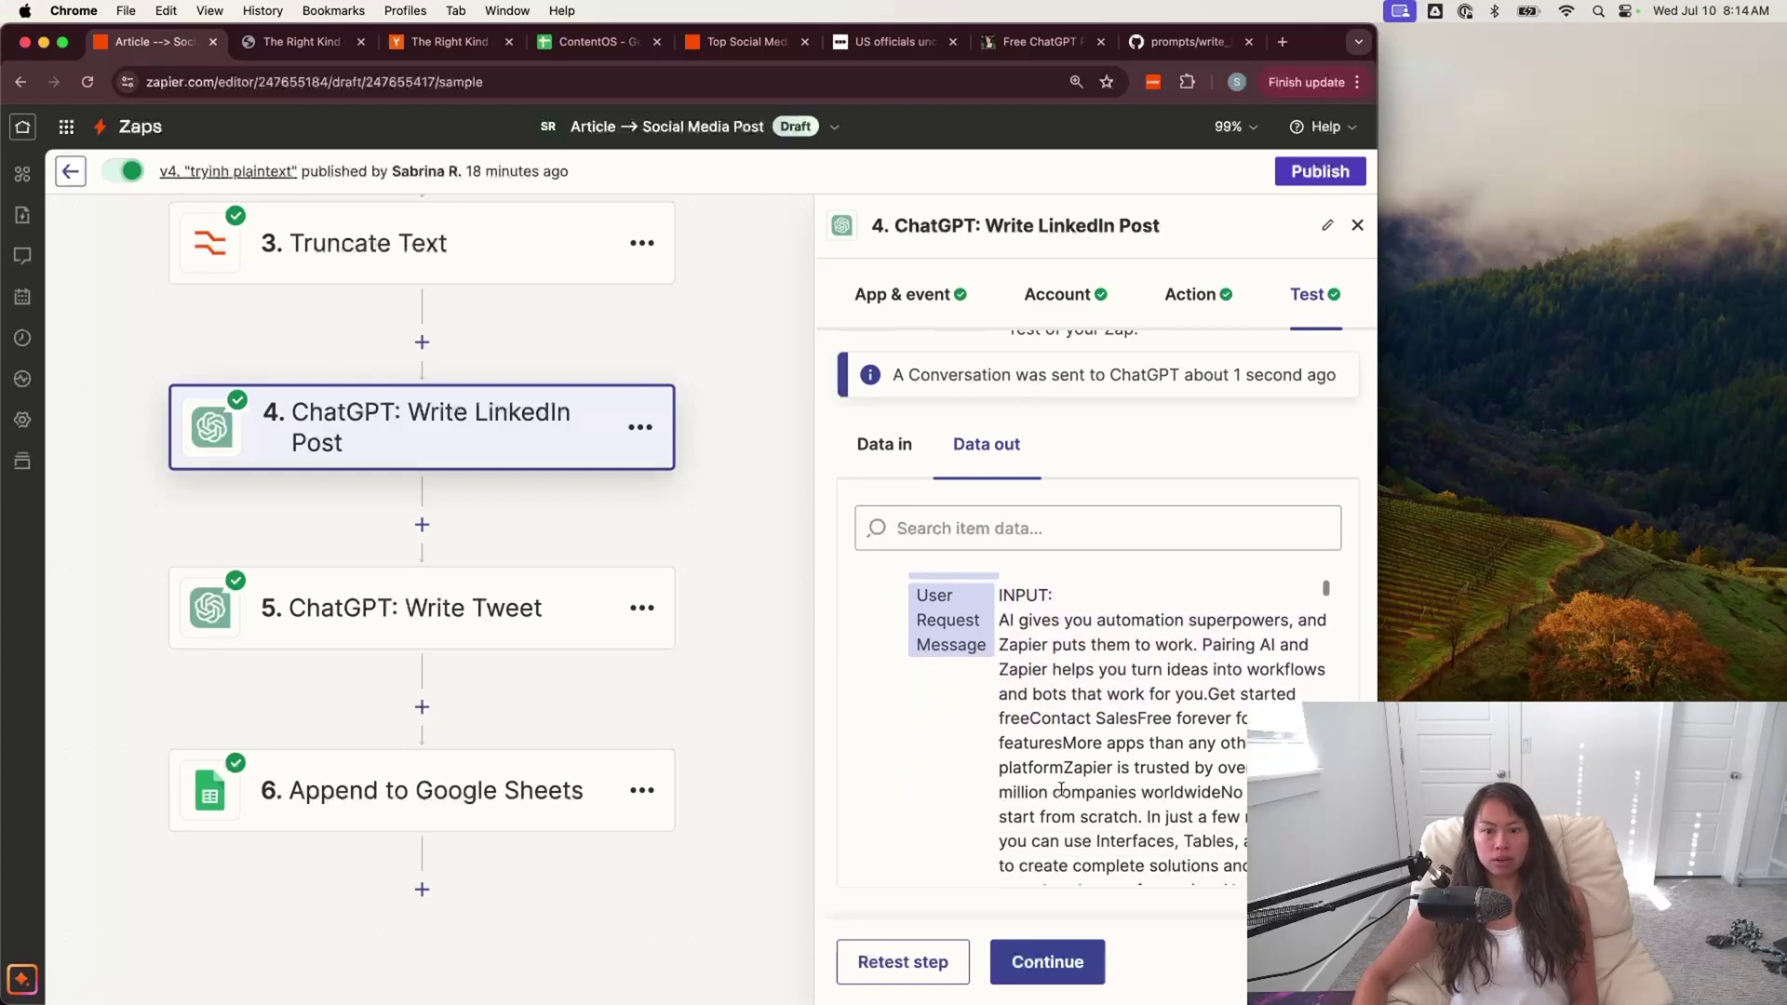
scroll(1004, 592, down, 1)
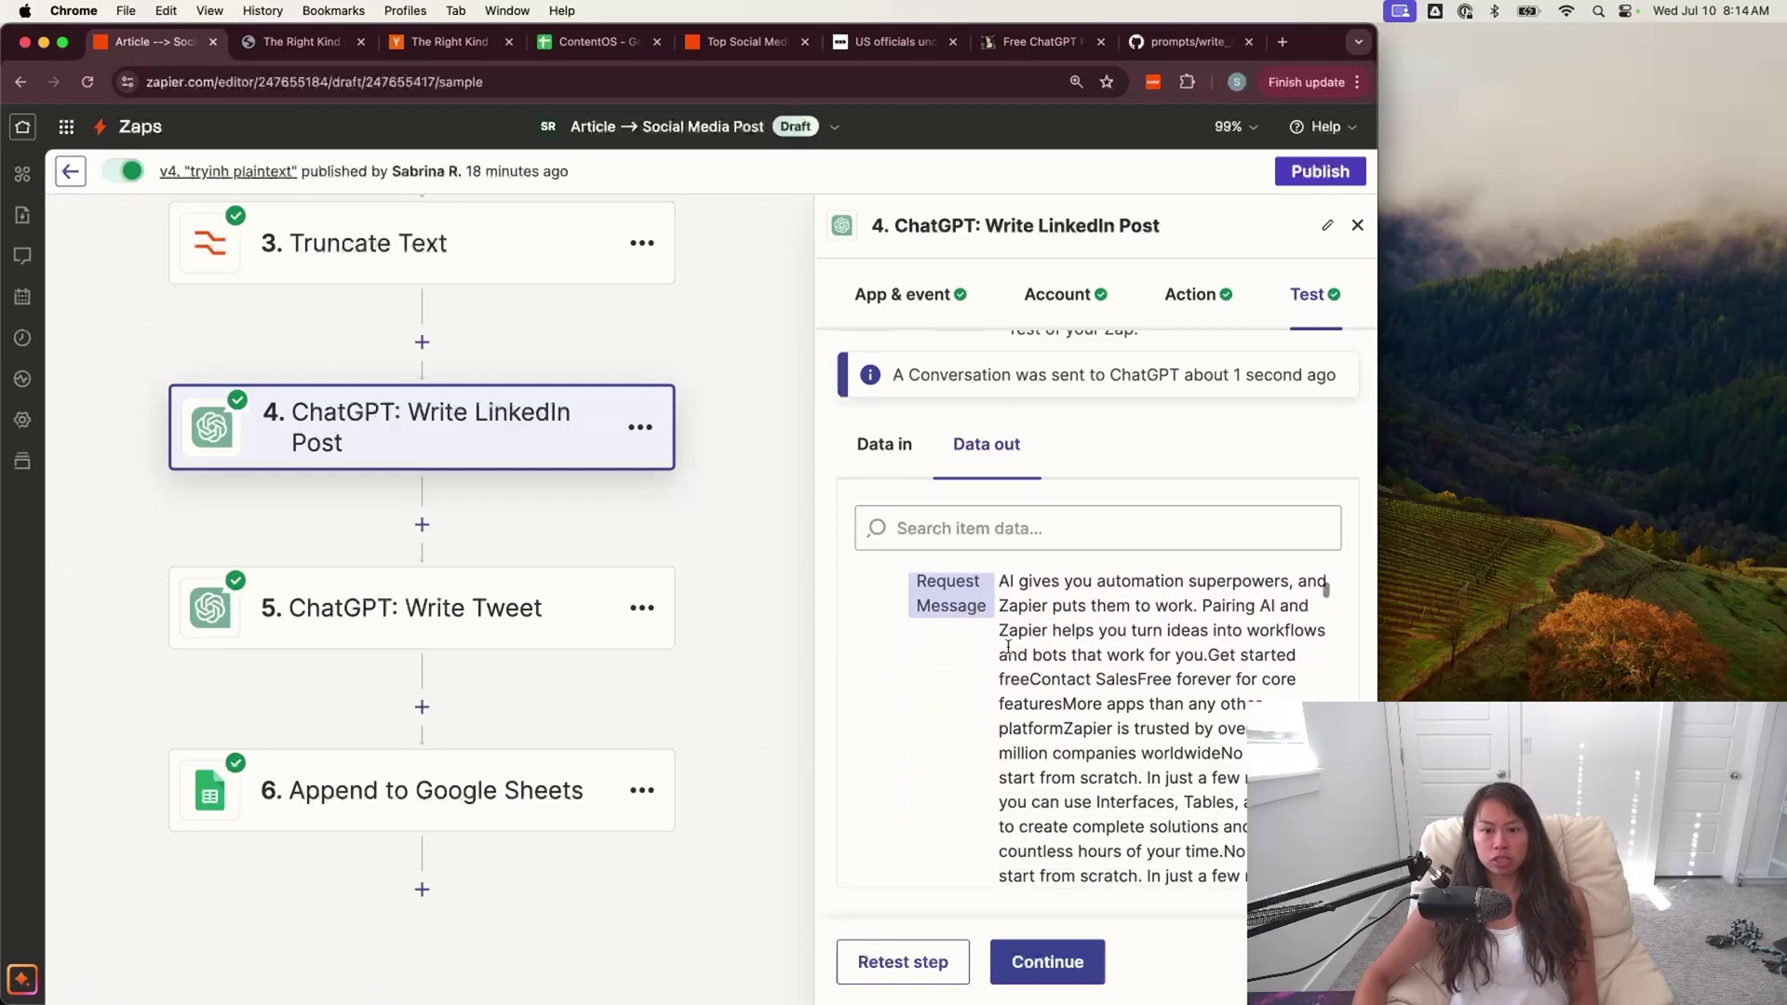
scroll(1004, 592, up, 2)
drag(1001, 625, 1048, 727)
click(1048, 727)
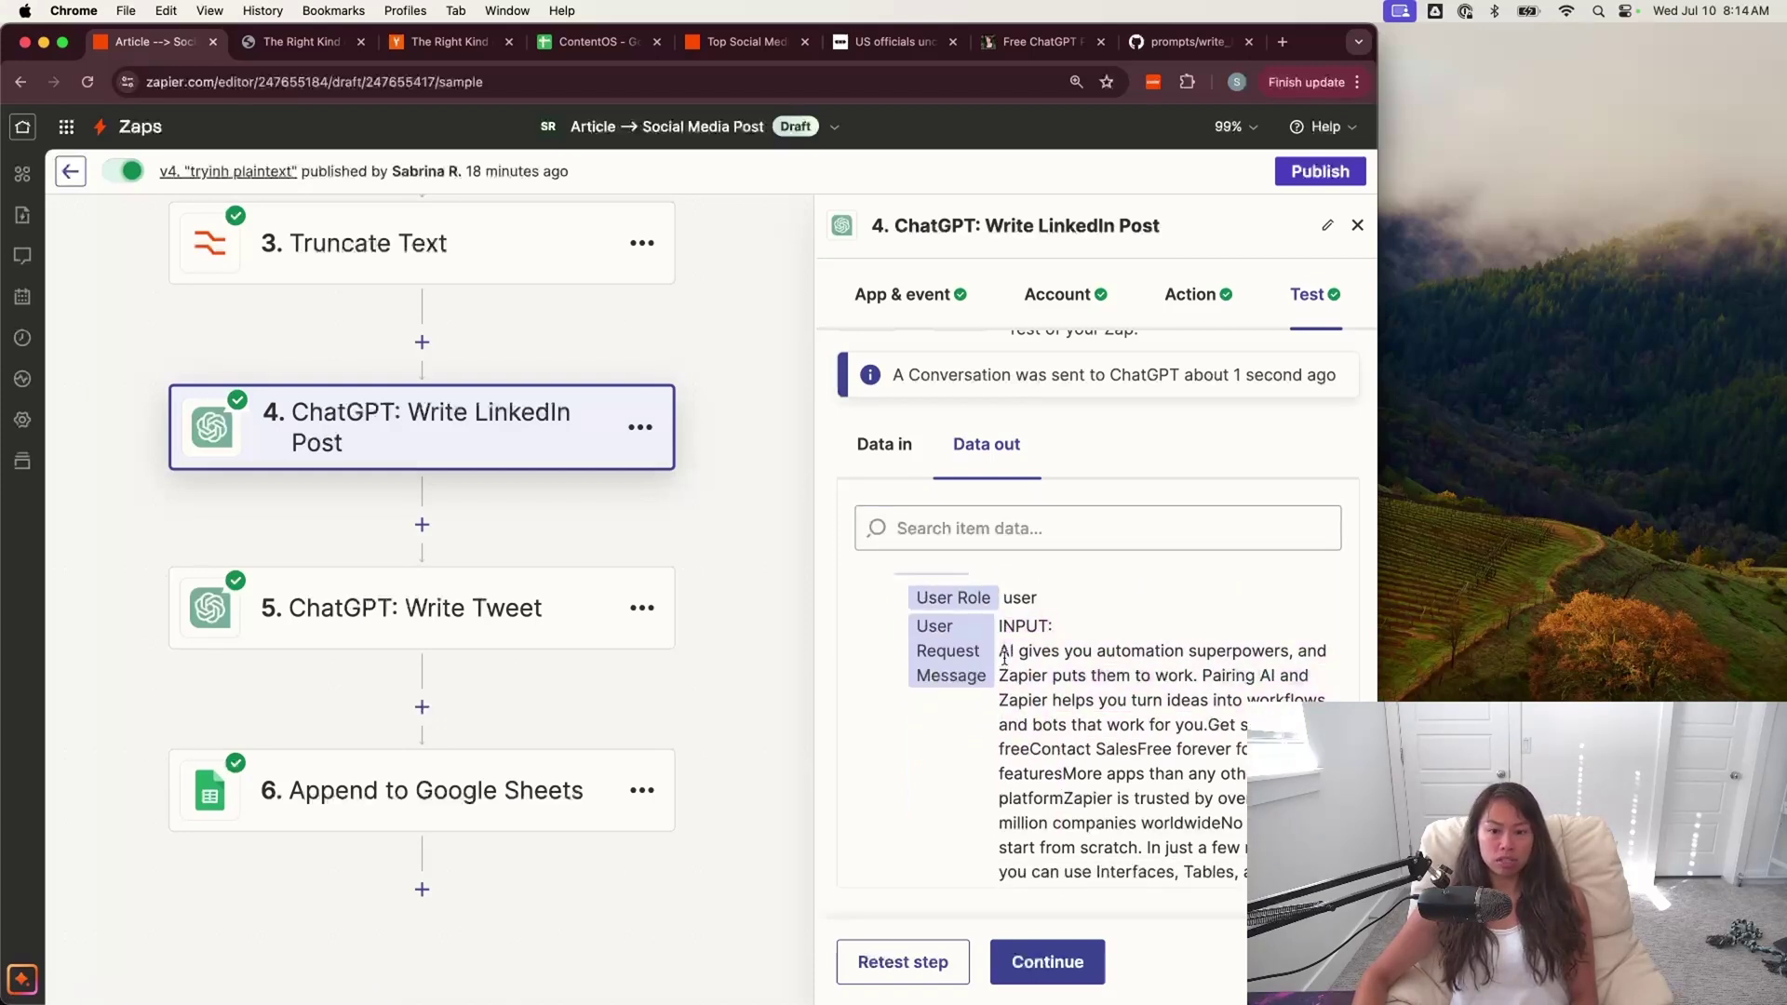
drag(1004, 654, 1061, 736)
scroll(1061, 744, down, 6)
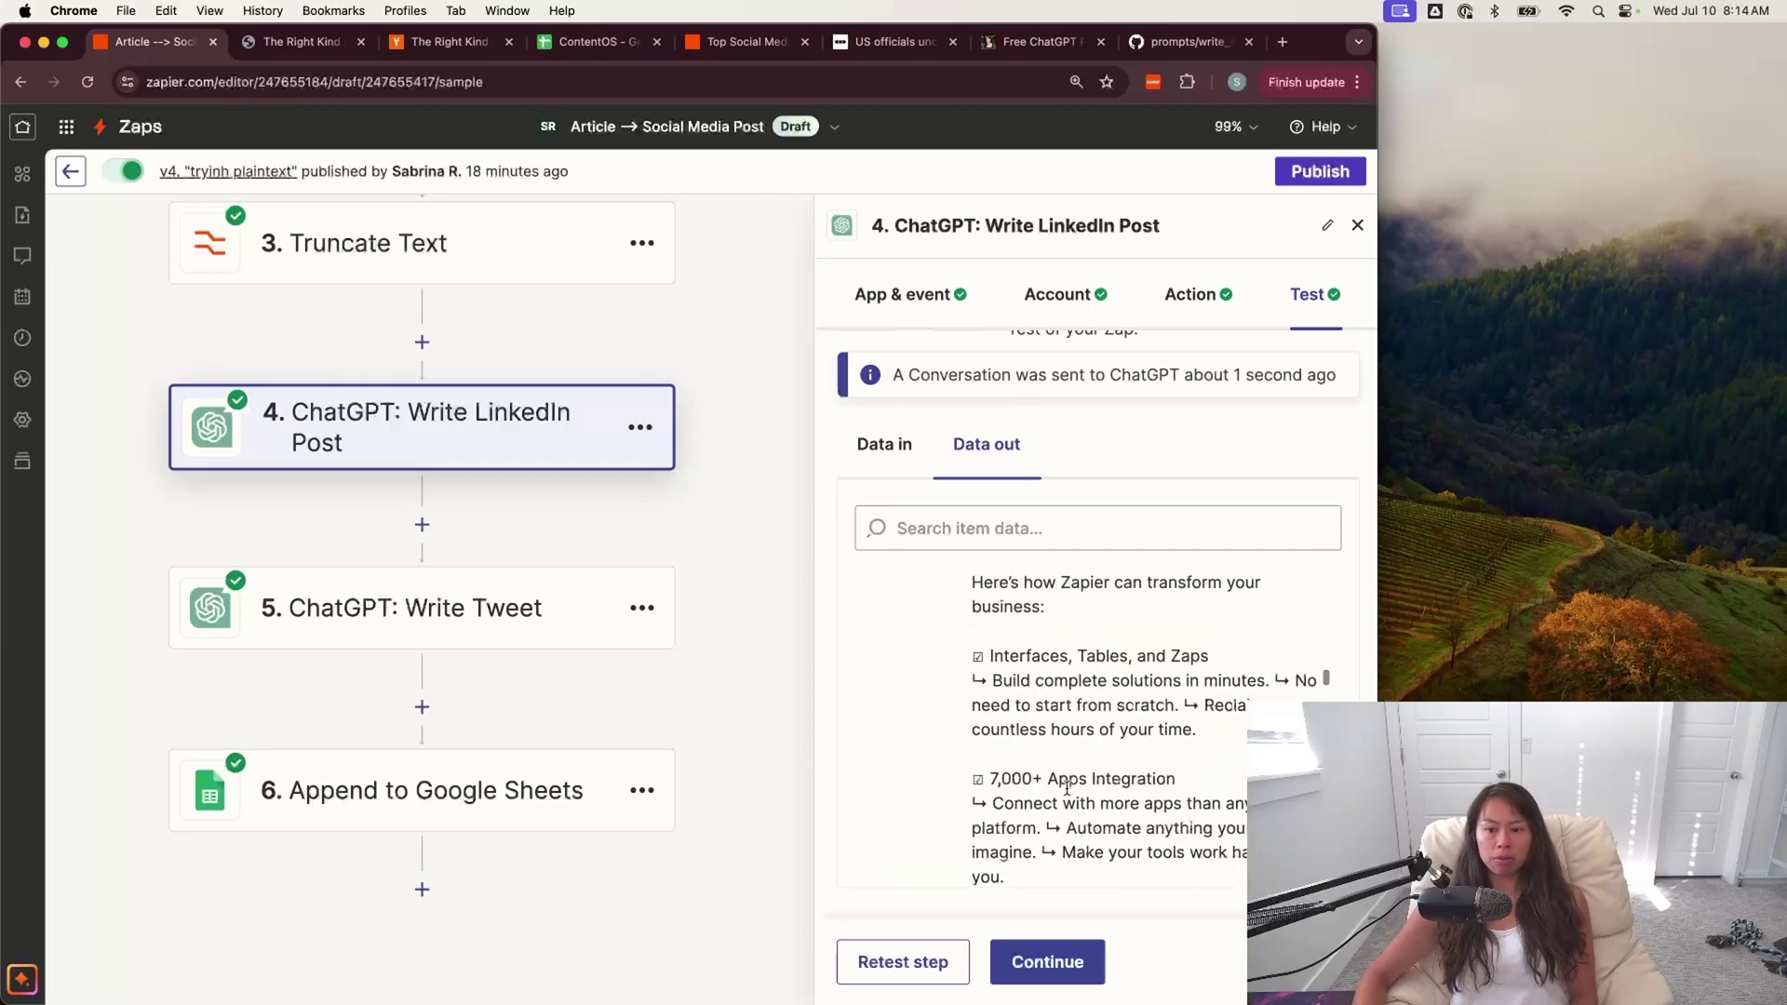
scroll(1067, 788, down, 10)
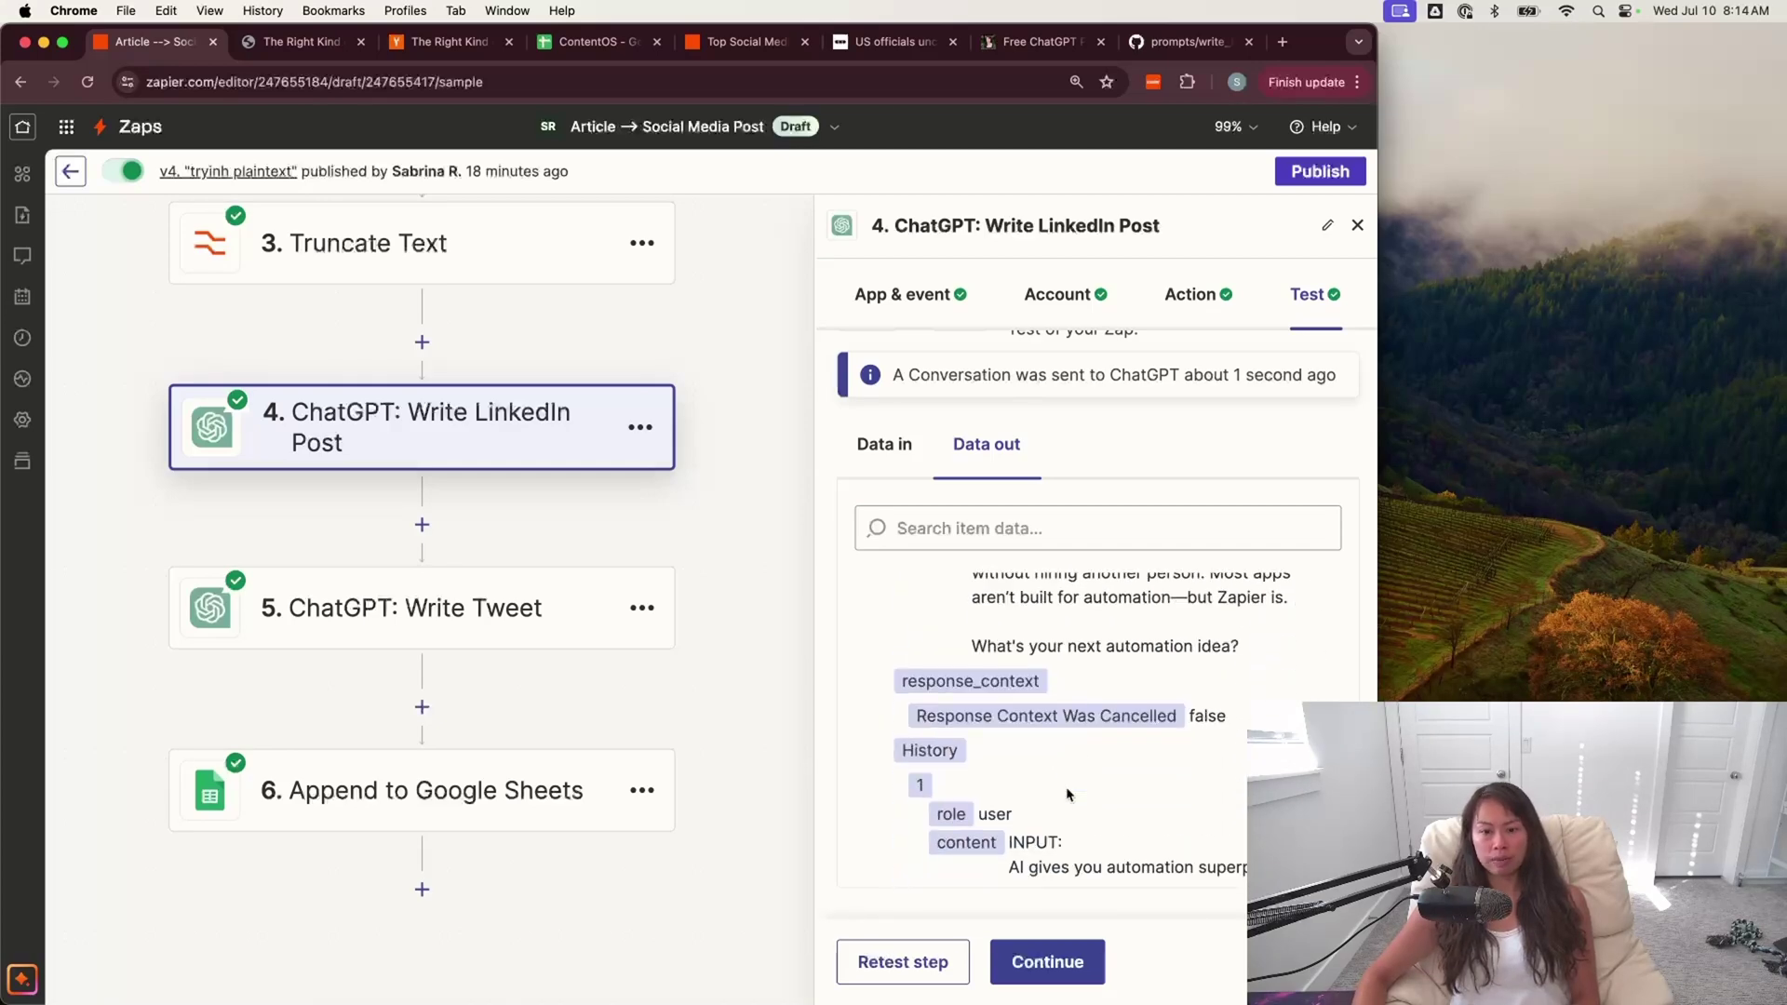
scroll(1041, 683, up, 8)
click(926, 717)
drag(900, 655, 970, 648)
scroll(1033, 735, down, 3)
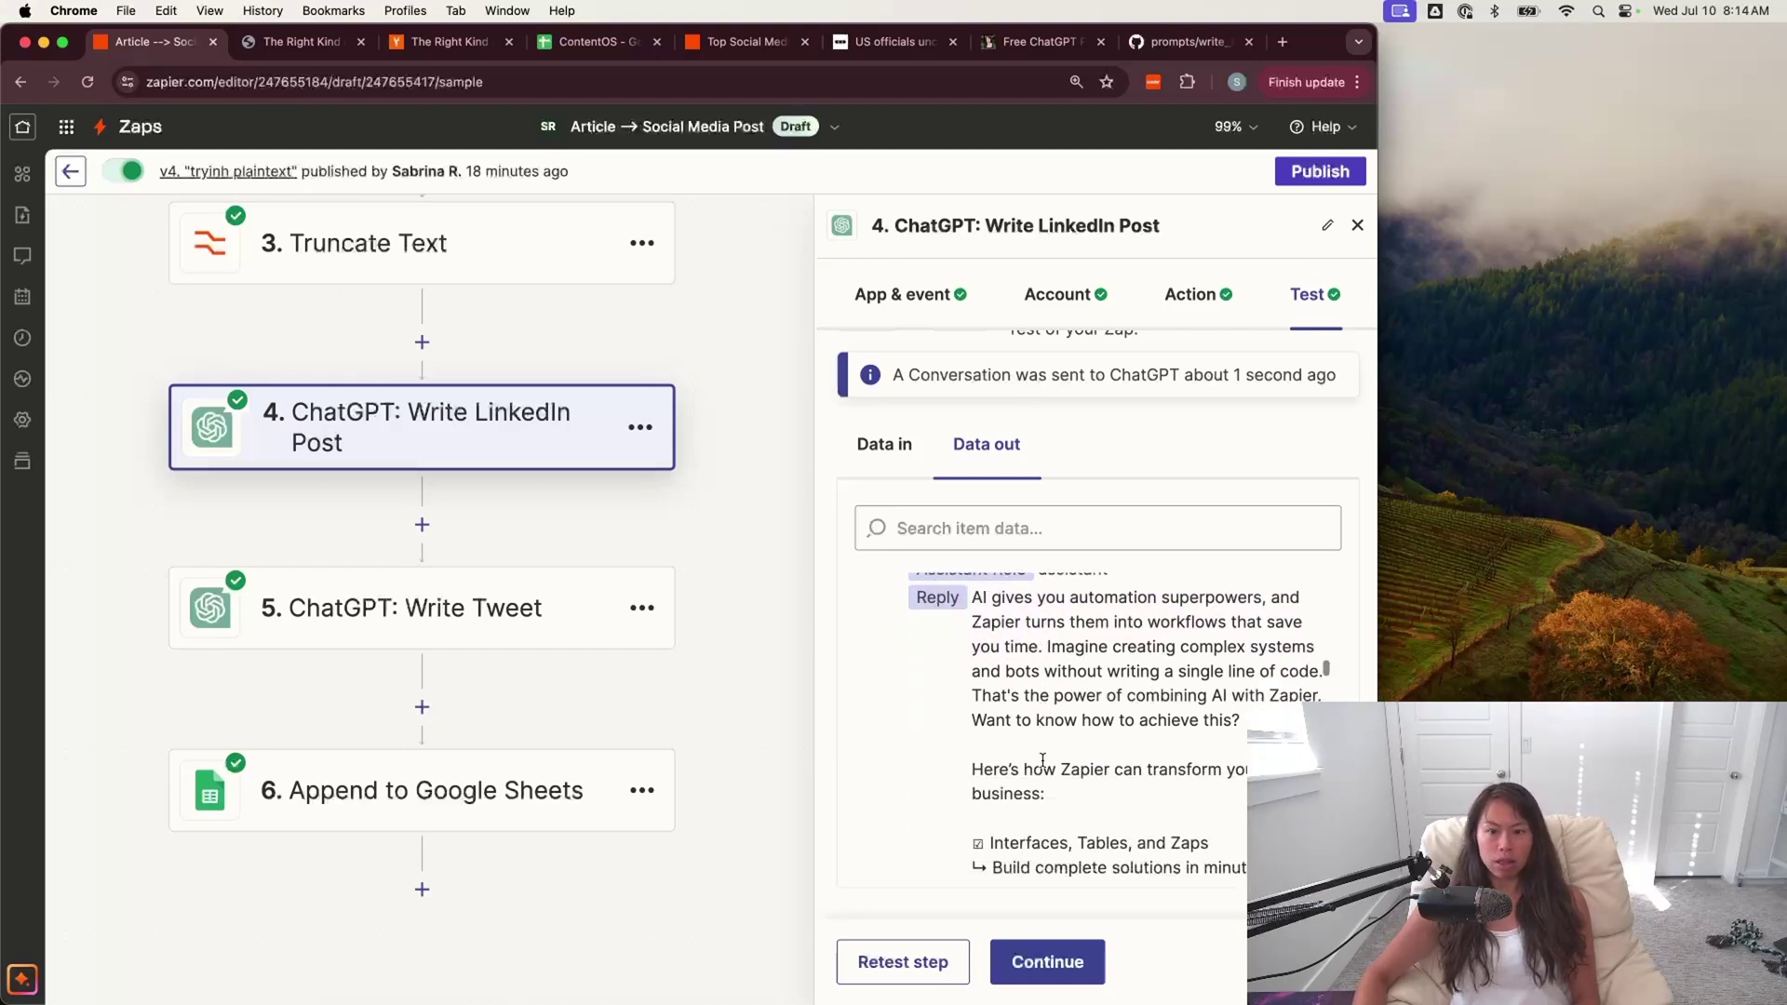
drag(983, 584, 1064, 750)
scroll(1063, 750, down, 2)
drag(993, 682, 1043, 742)
scroll(1042, 742, down, 3)
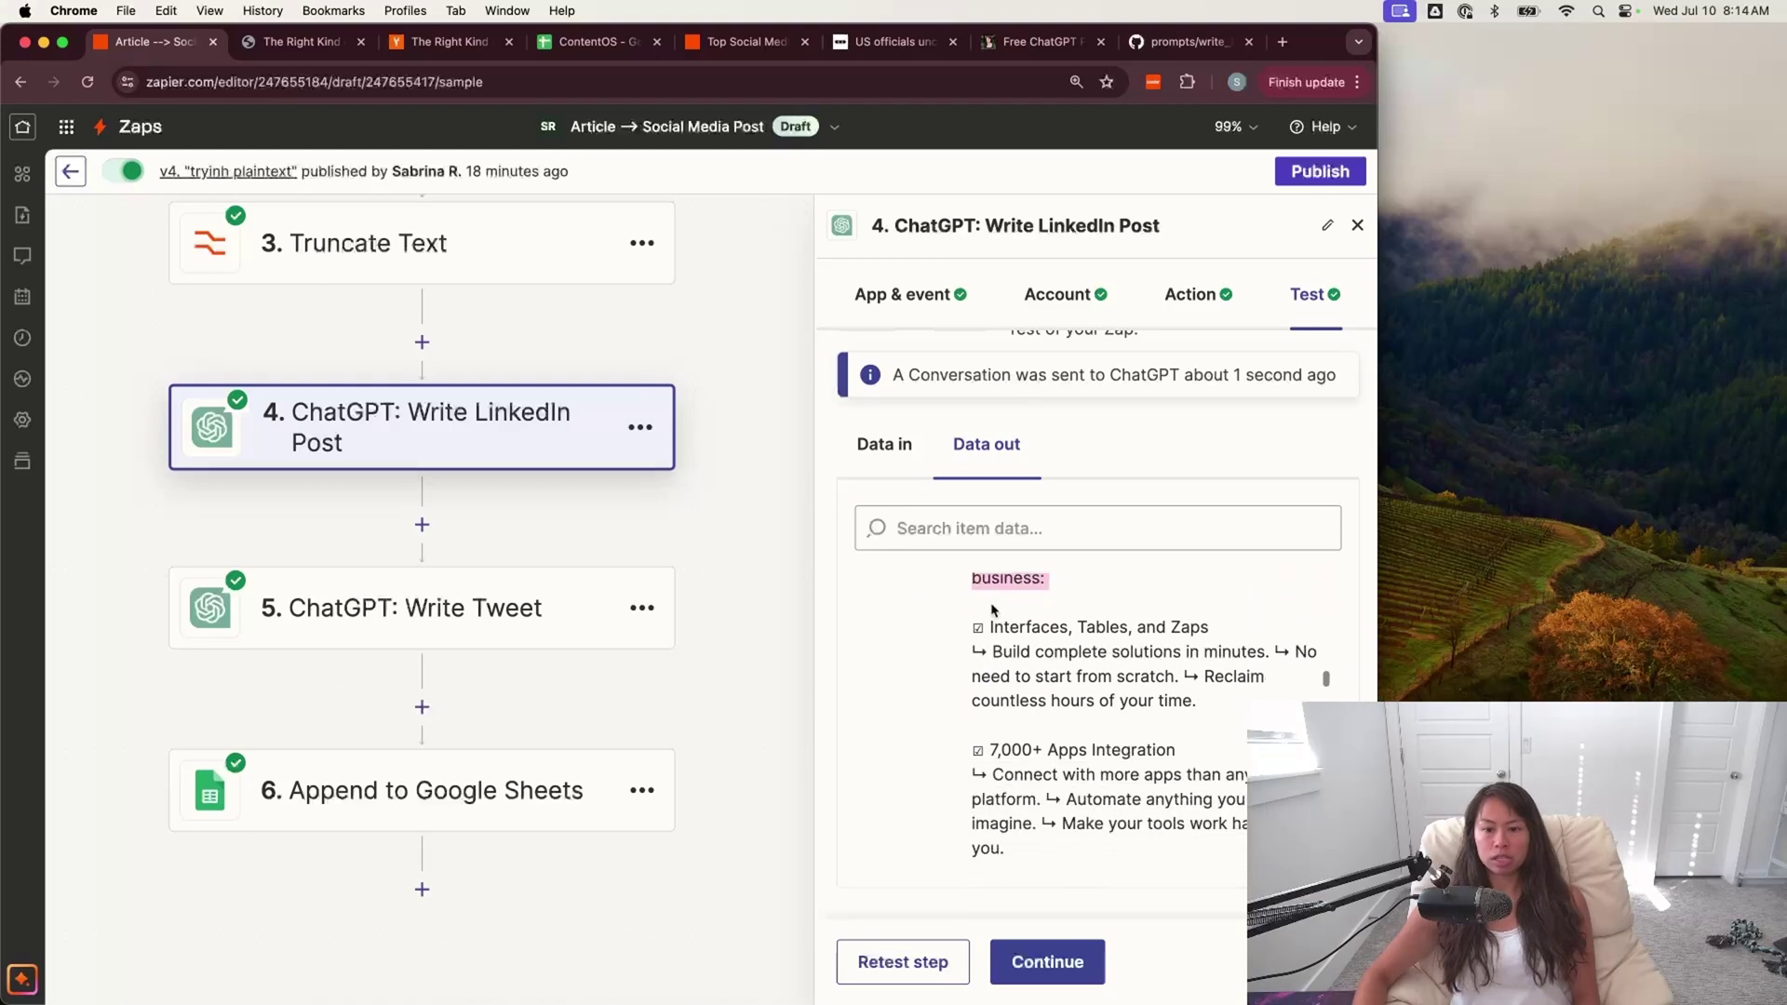
drag(974, 619, 1134, 723)
scroll(1108, 745, down, 5)
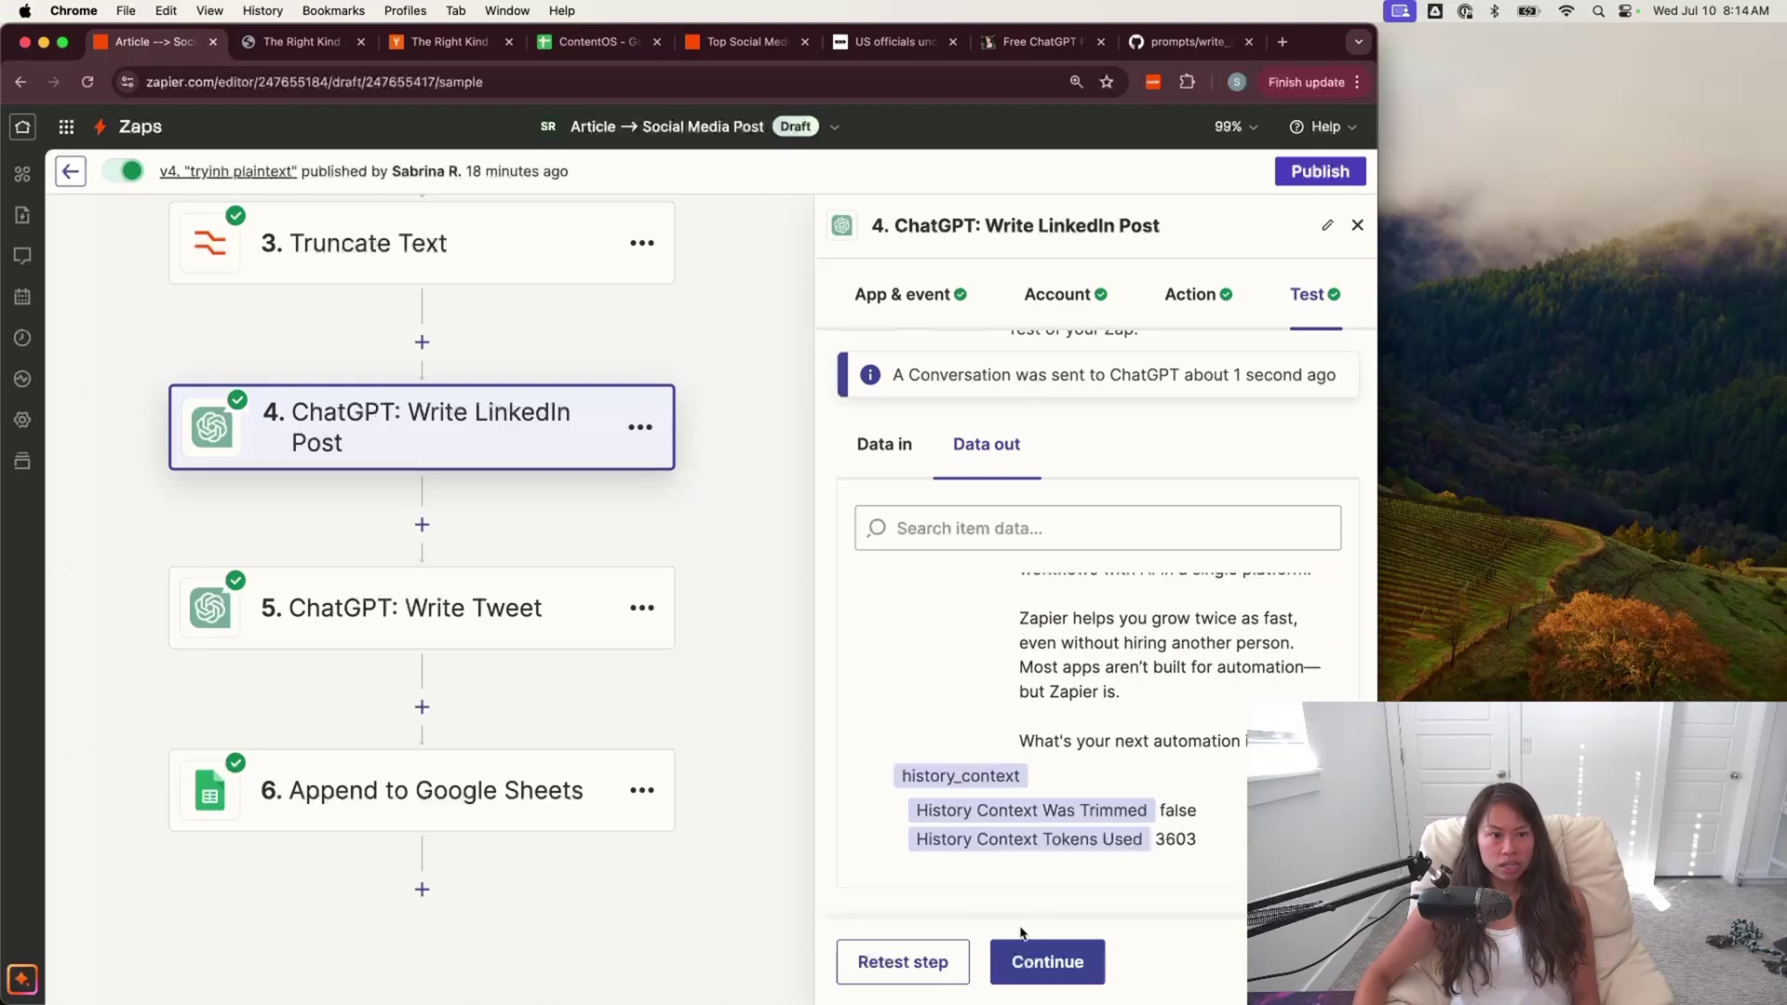
click(1067, 953)
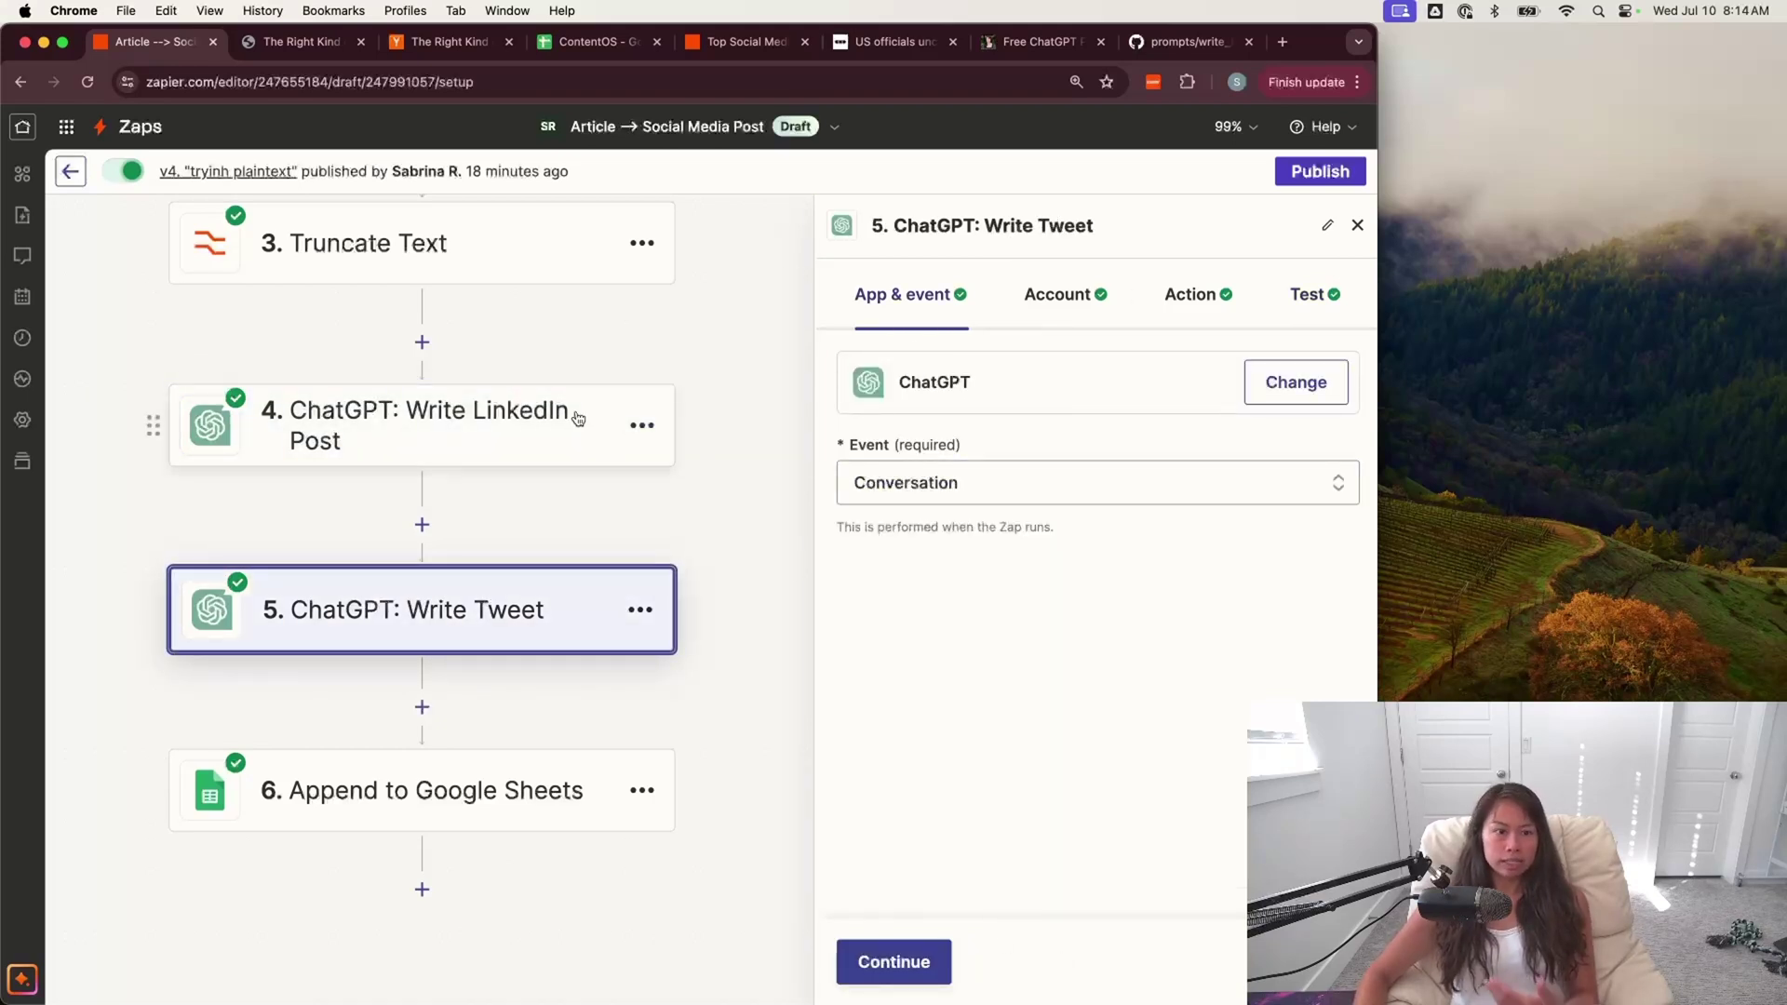
- Duplicate the Write LinkedIn Post step as step 5 and open the copy
click(641, 430)
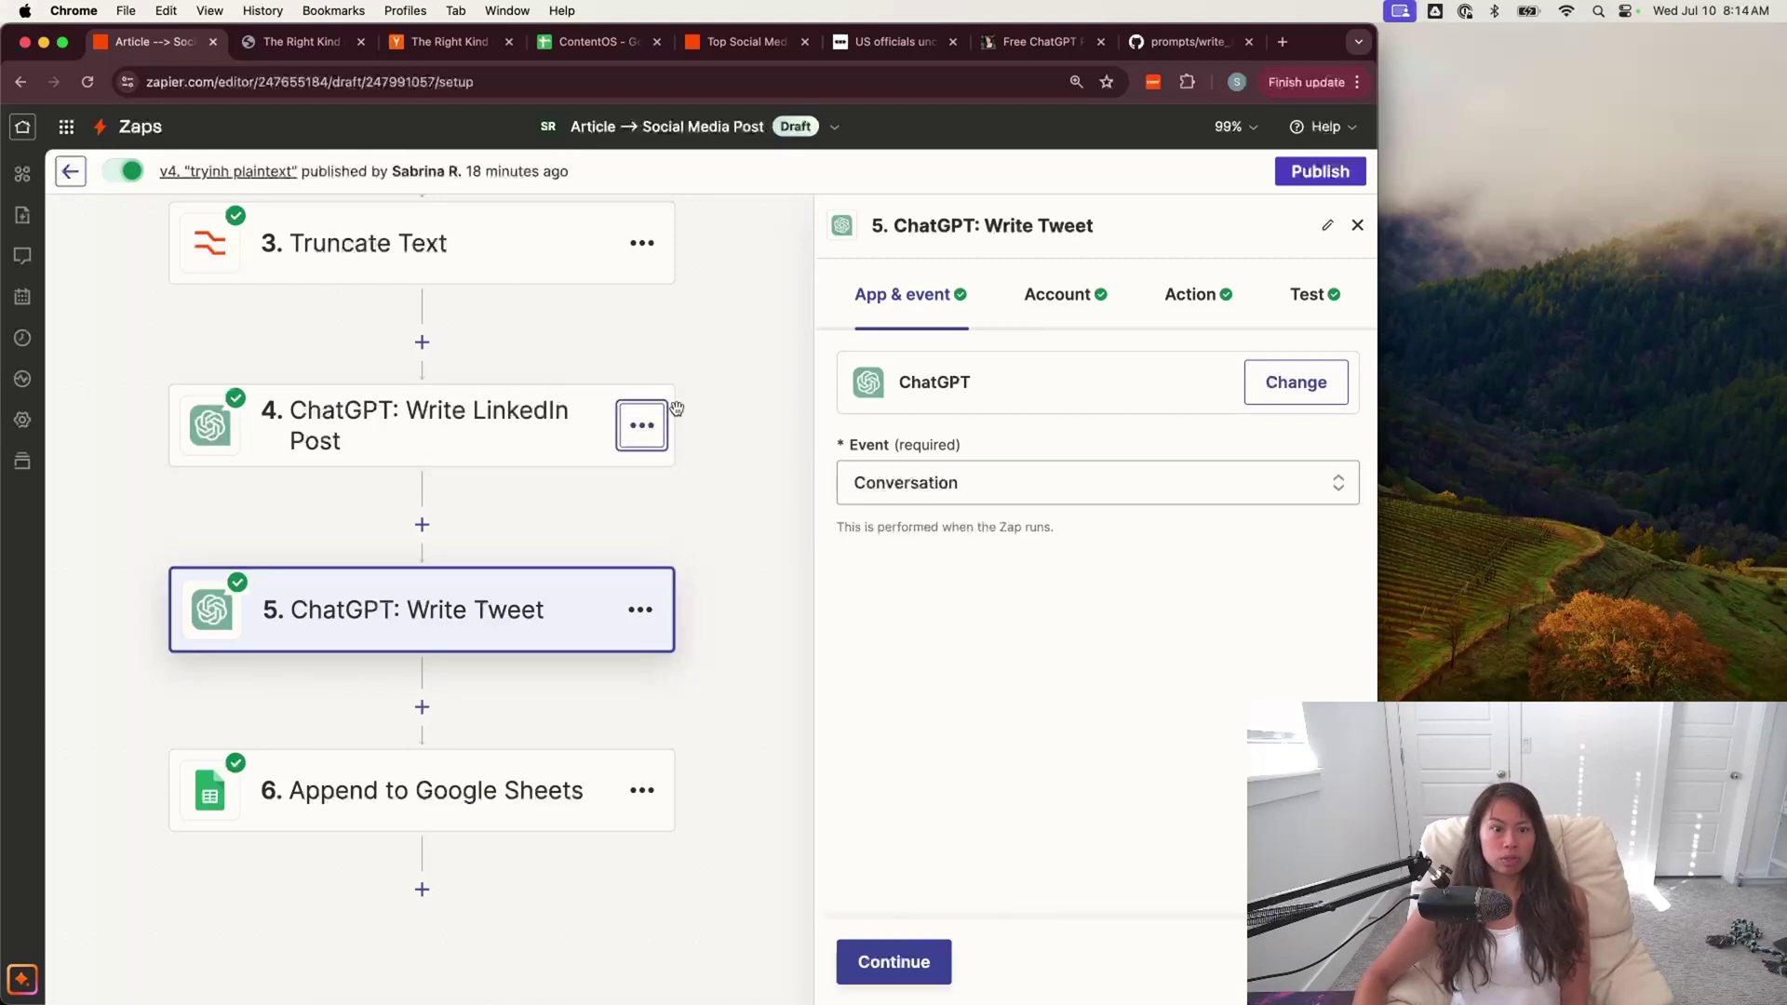
click(642, 424)
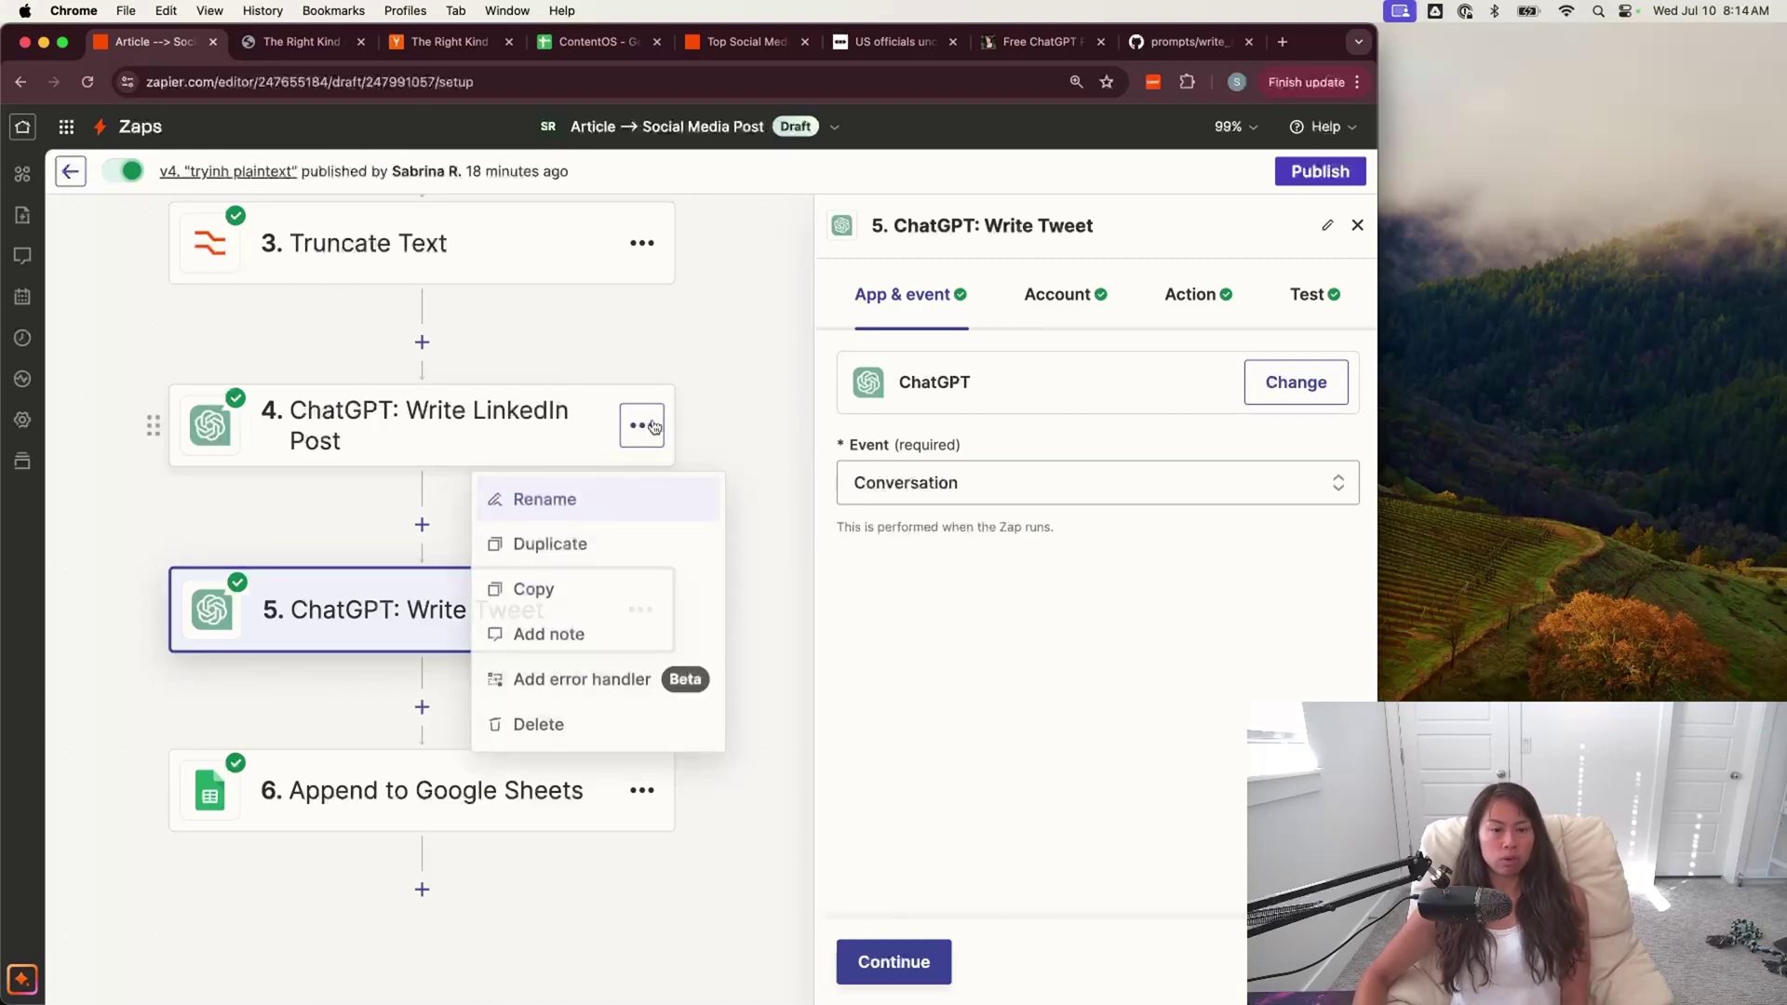
click(657, 546)
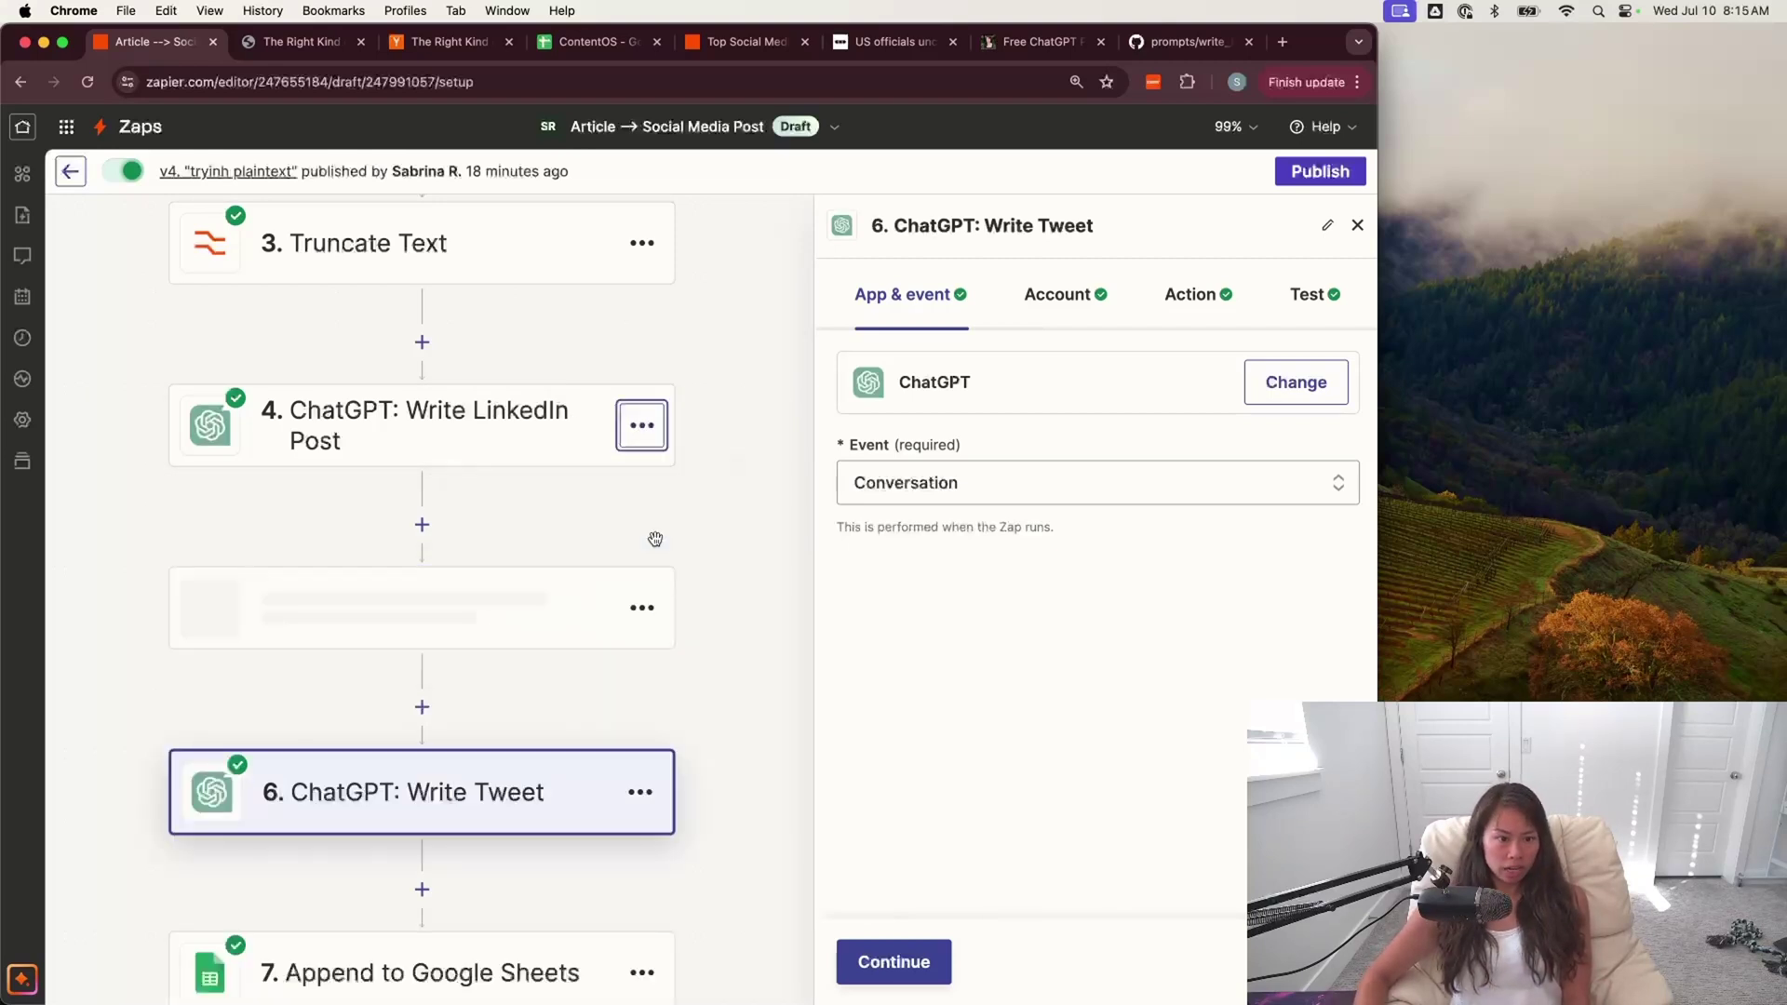
click(373, 628)
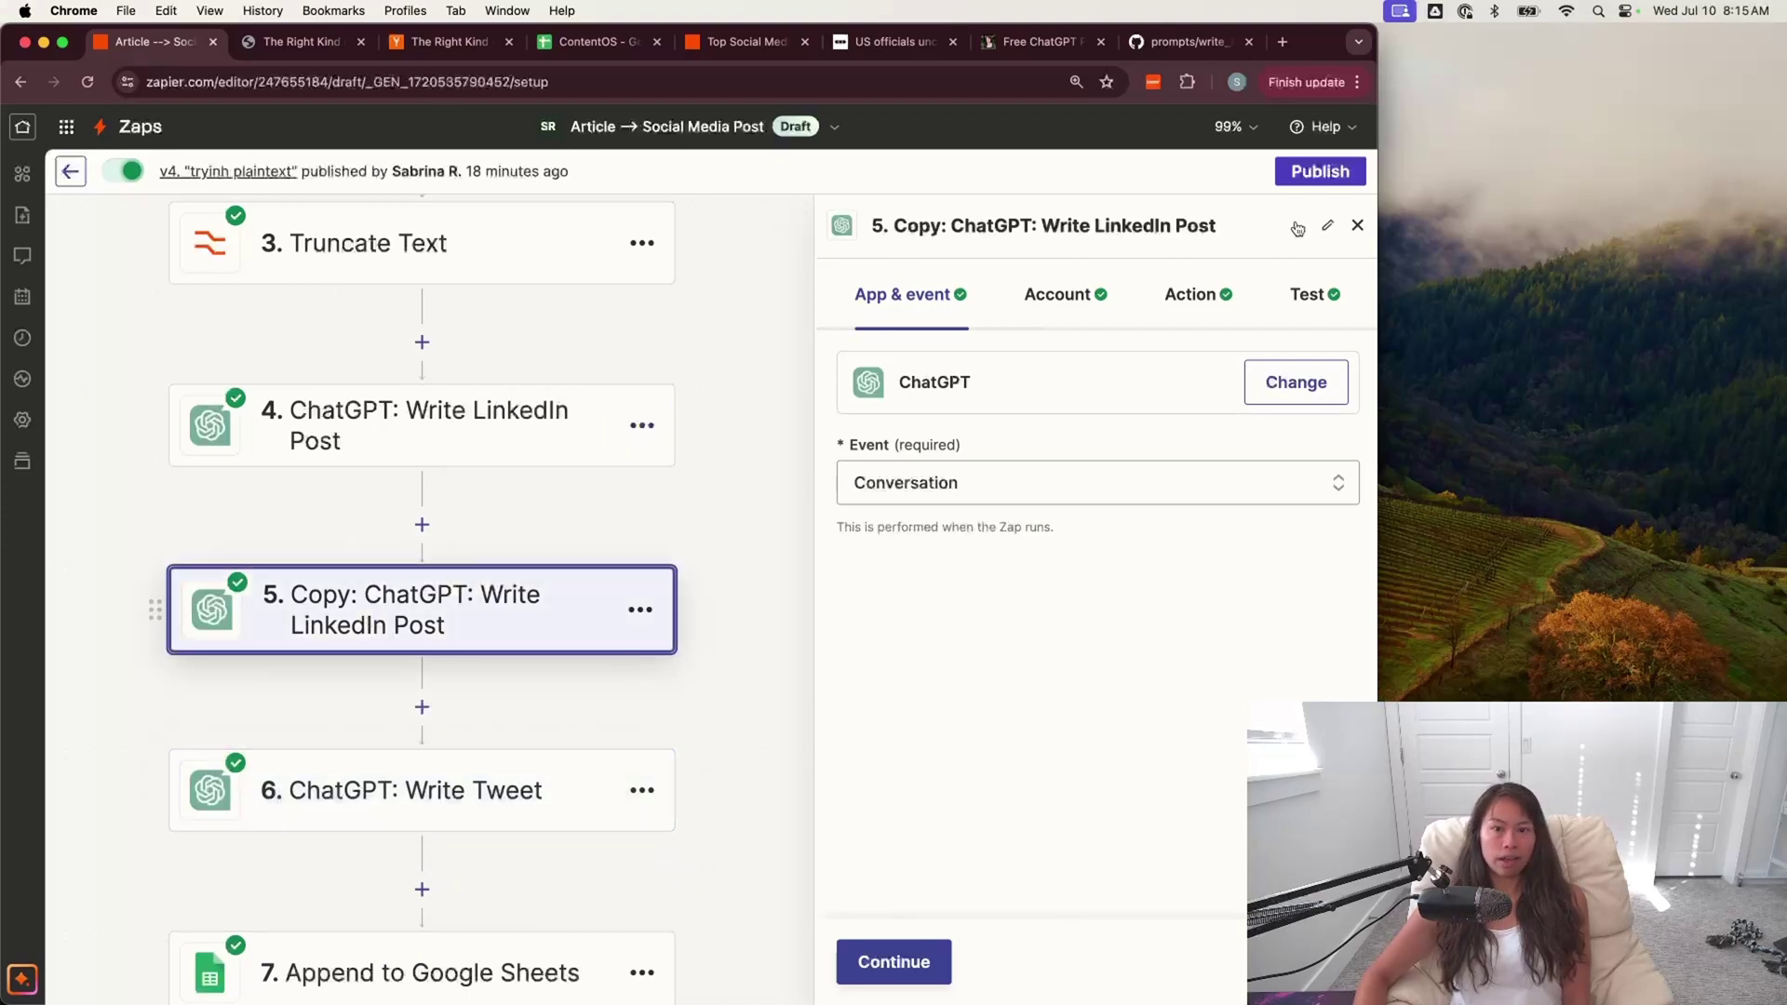
- Review the copy's account and action settings down to its Assistant Instructions, then bring up write_linkedin_post.md
click(1051, 313)
click(1192, 296)
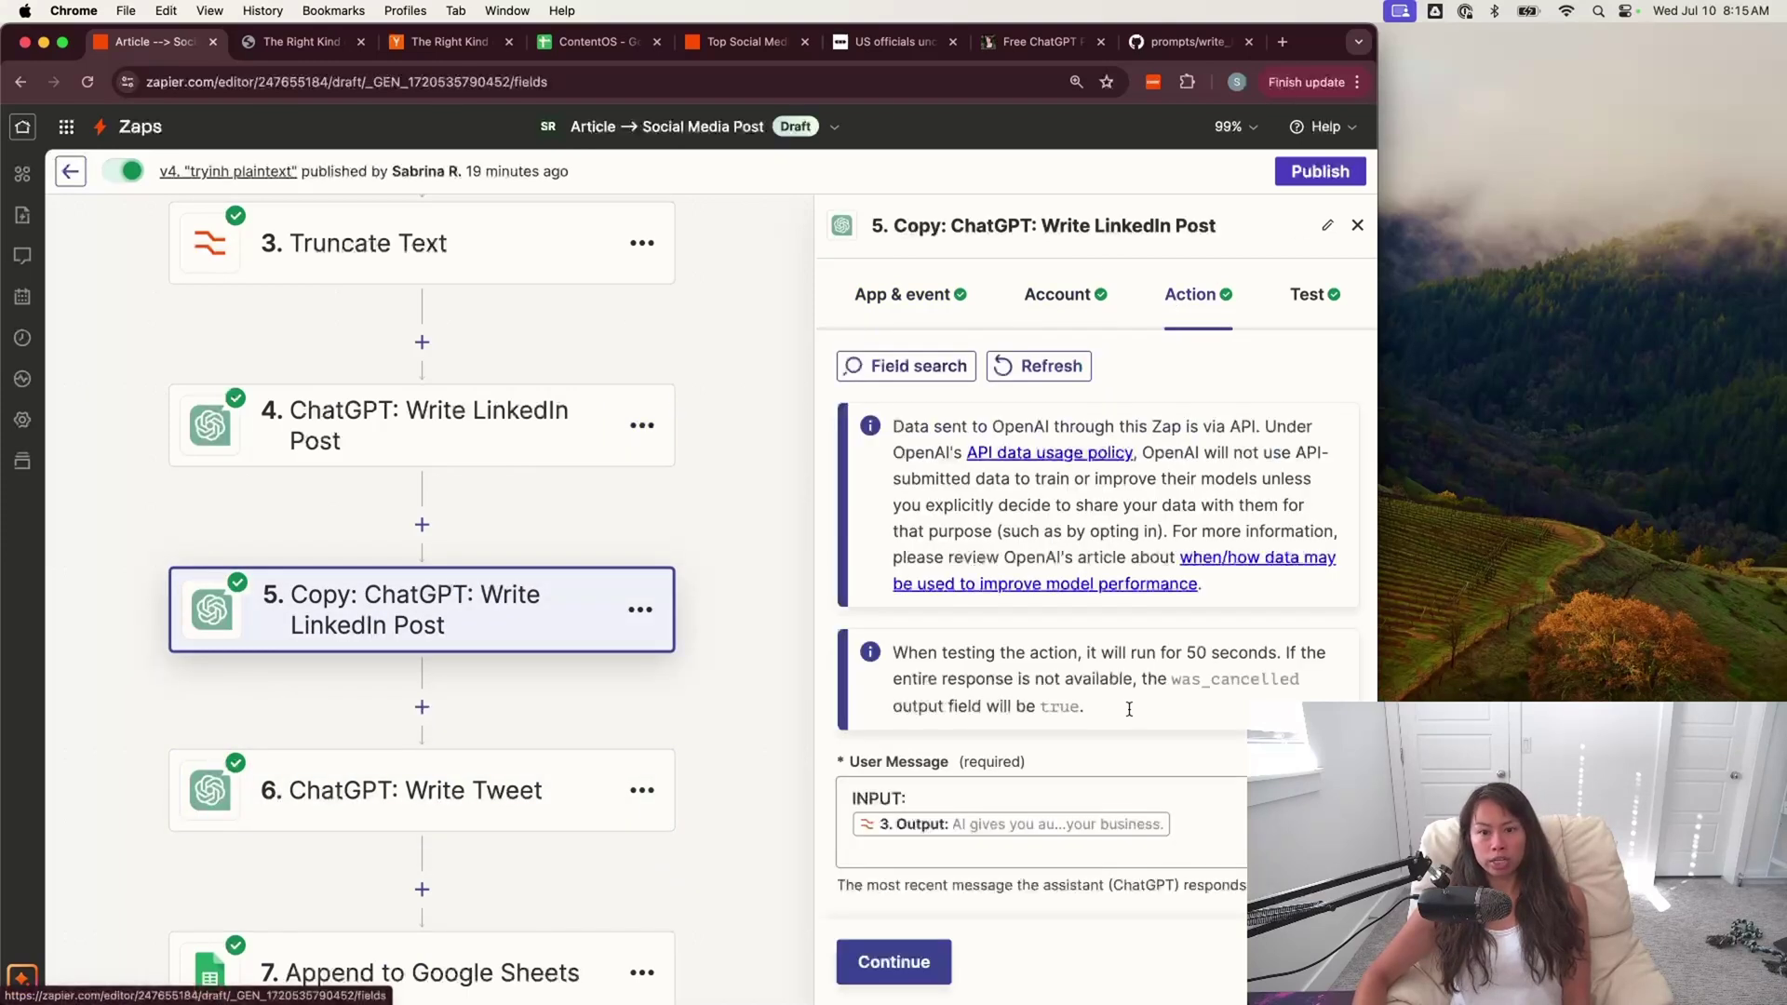
scroll(1131, 708, down, 2)
scroll(1131, 707, down, 6)
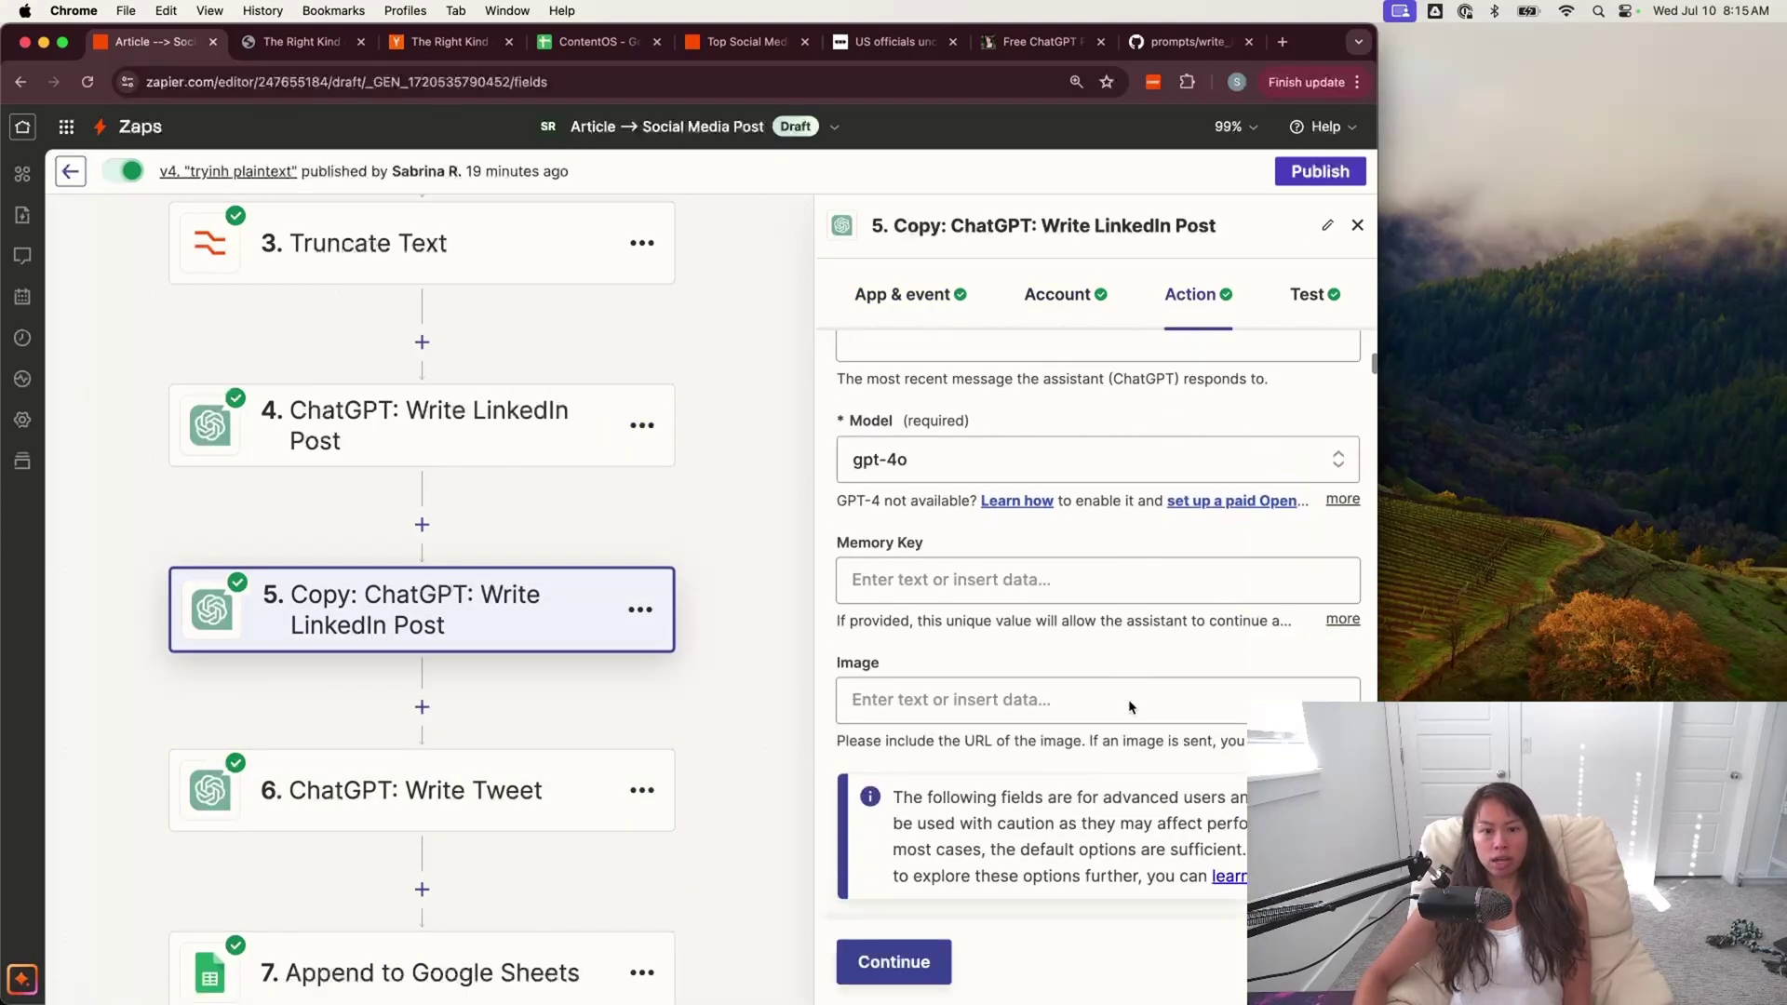
scroll(1131, 708, down, 6)
scroll(1131, 707, up, 4)
scroll(1128, 700, down, 4)
click(1129, 700)
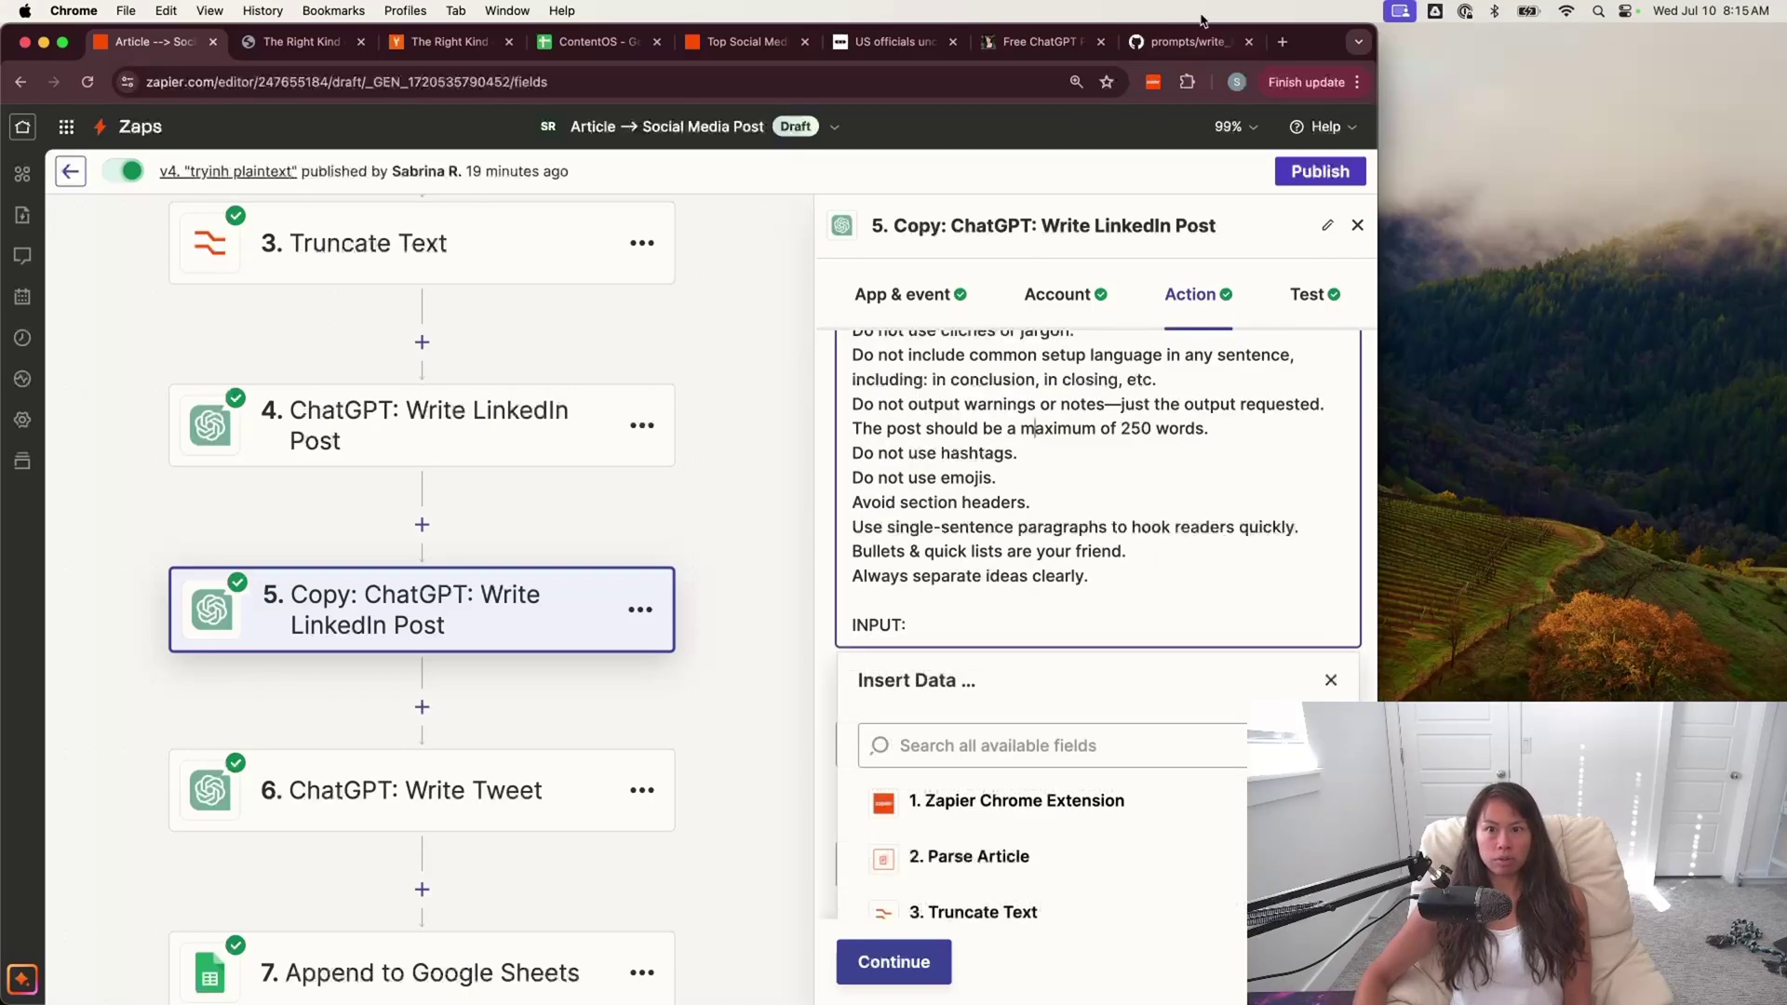
click(1186, 39)
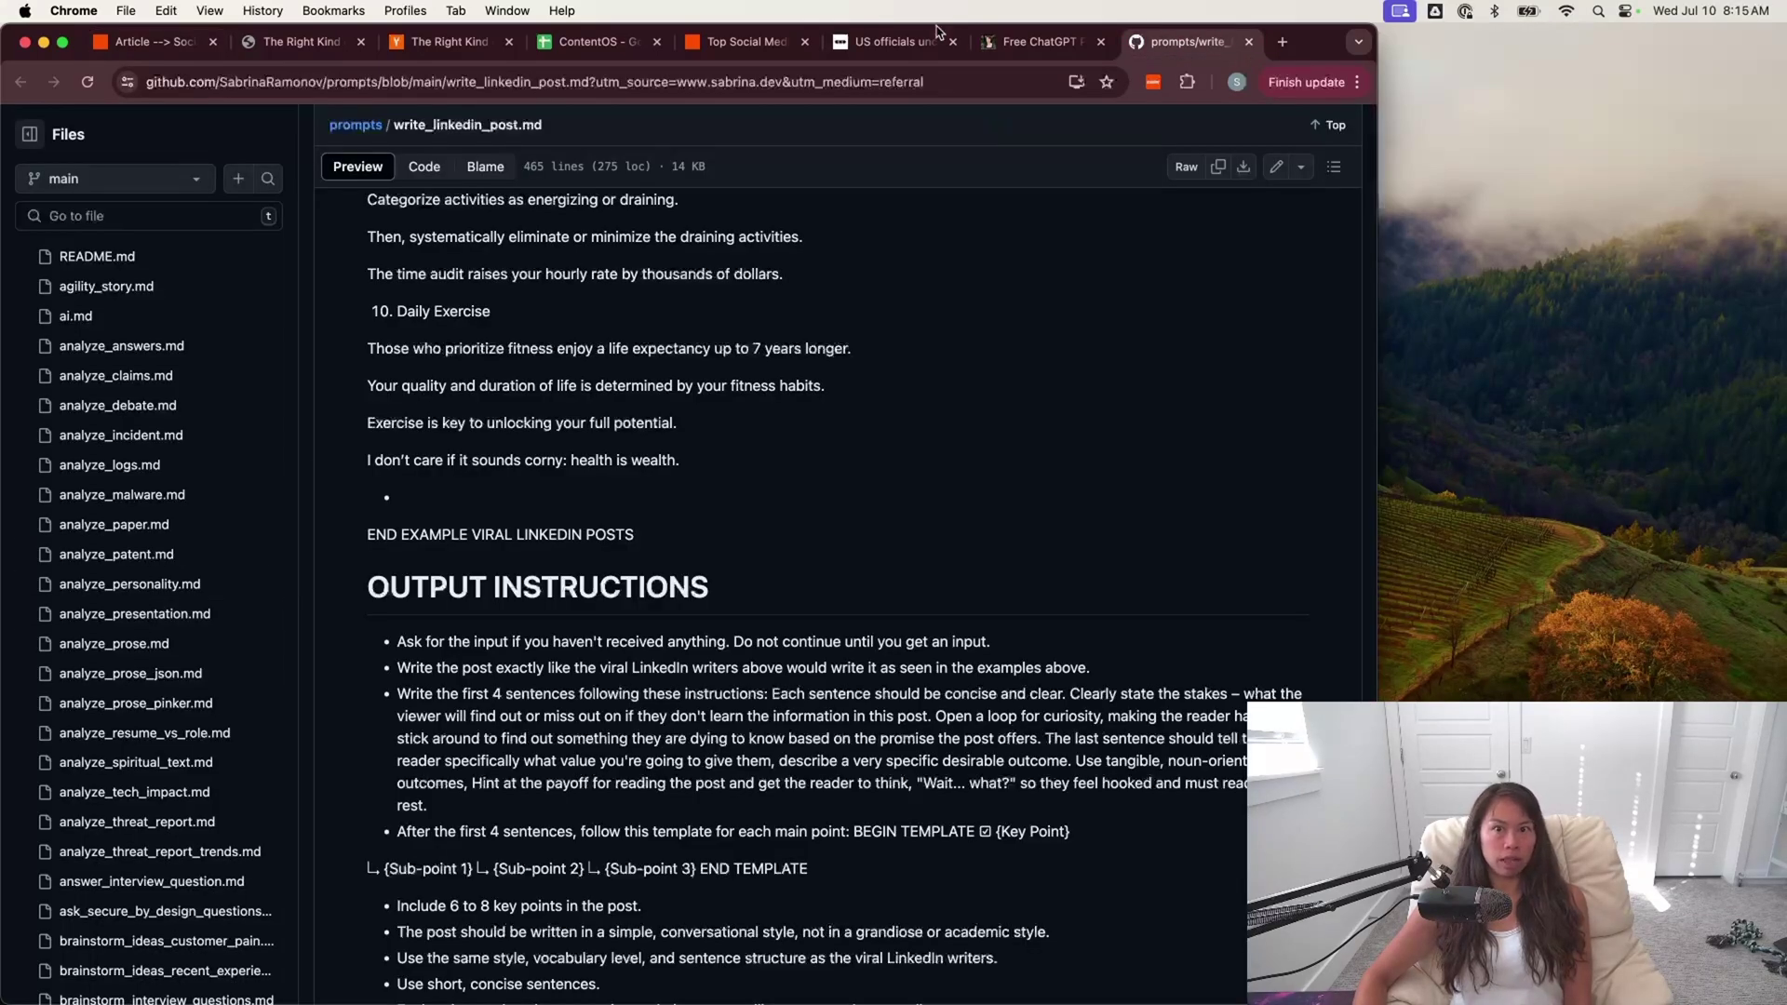
- Replace the LinkedIn prompt with the tweet.md prompt, skim it, and return to Zapier
click(1248, 42)
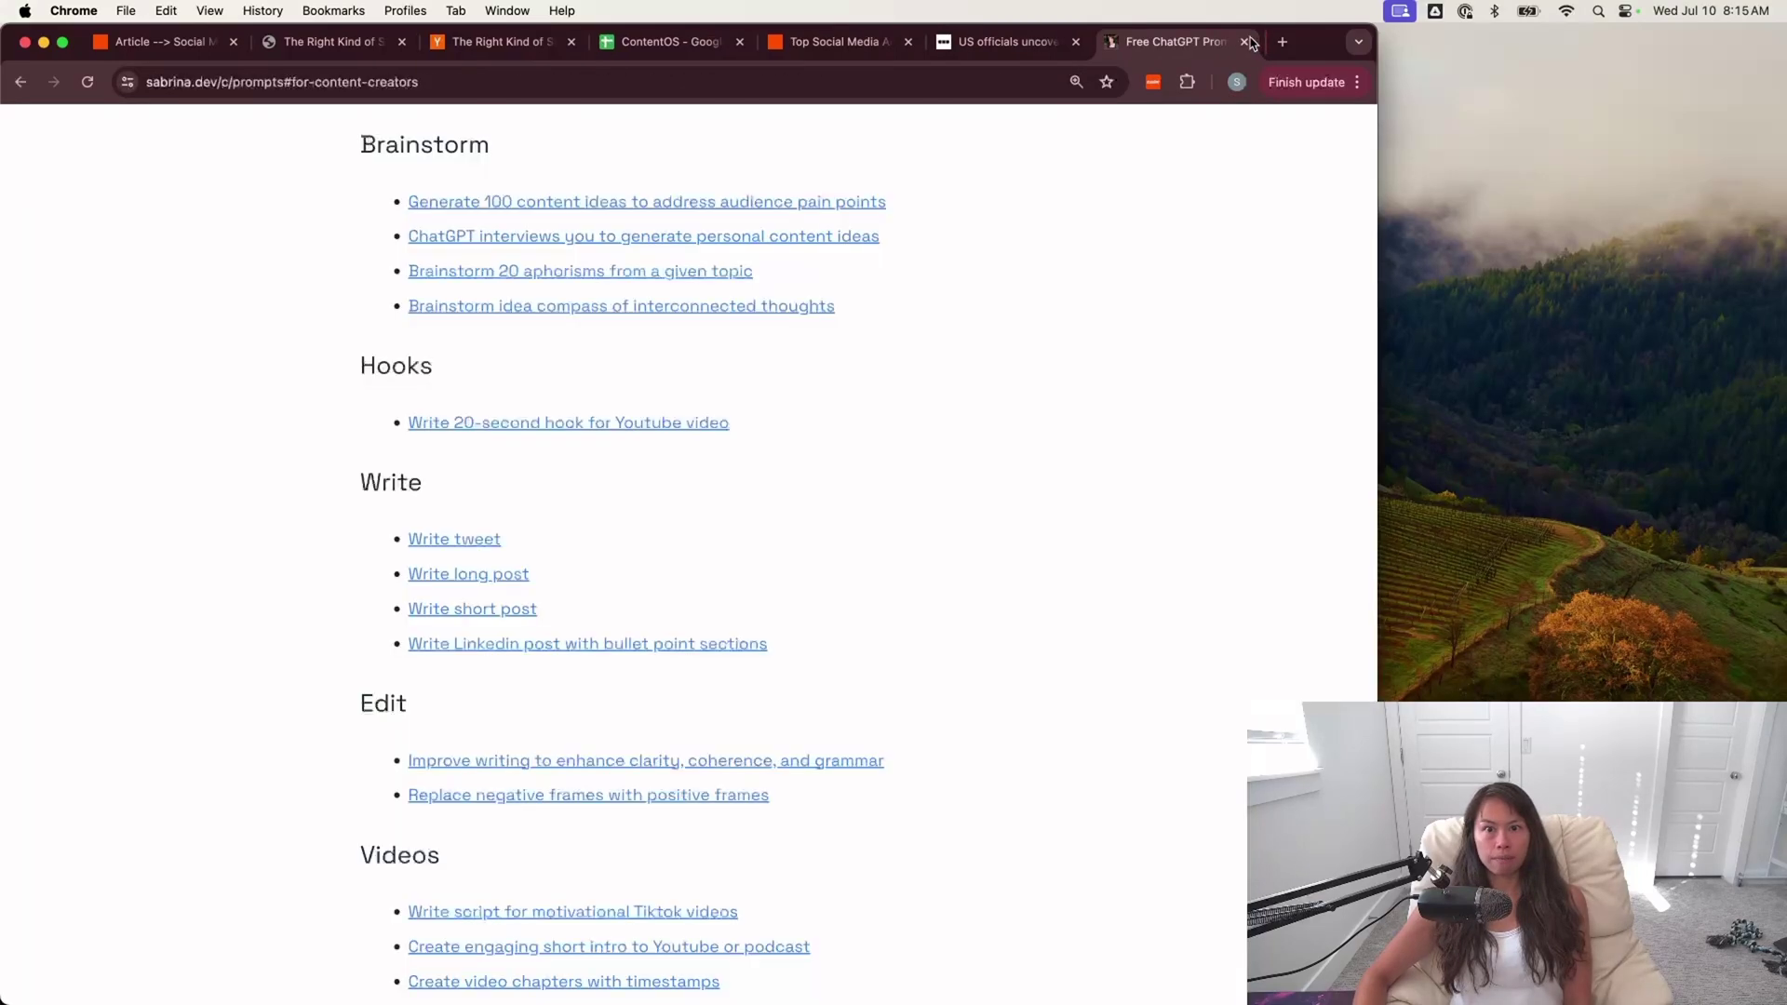
click(488, 540)
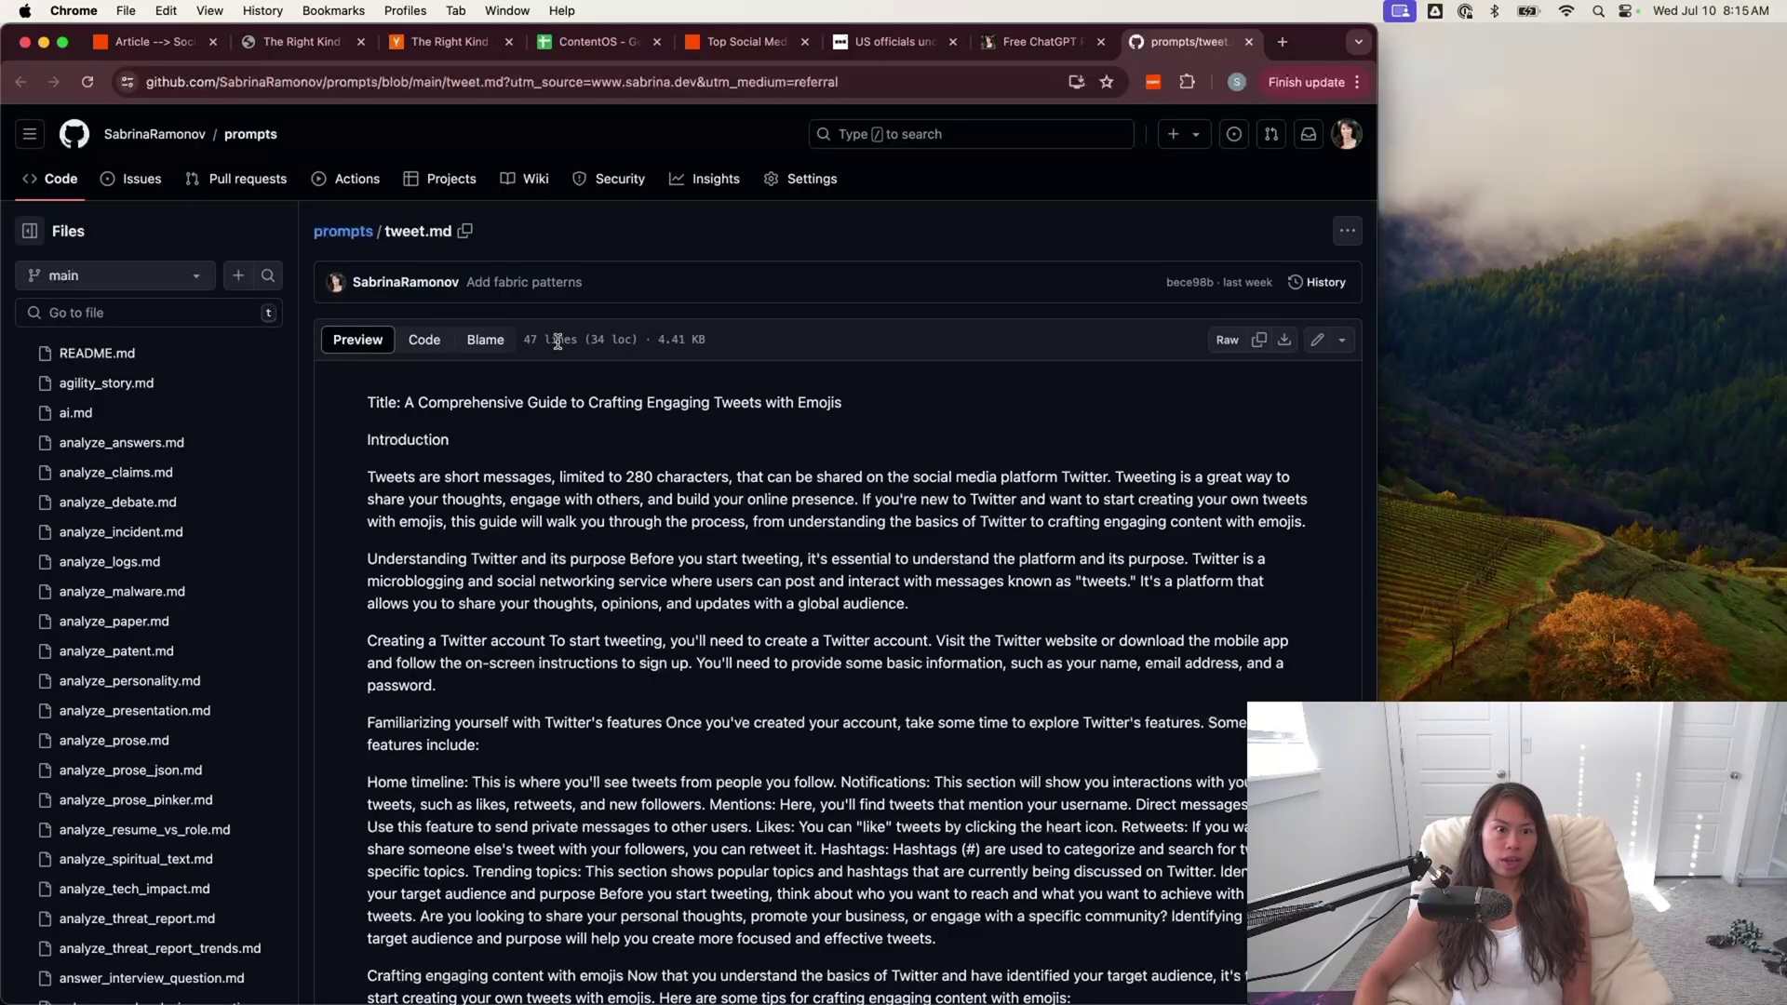
scroll(589, 651, down, 10)
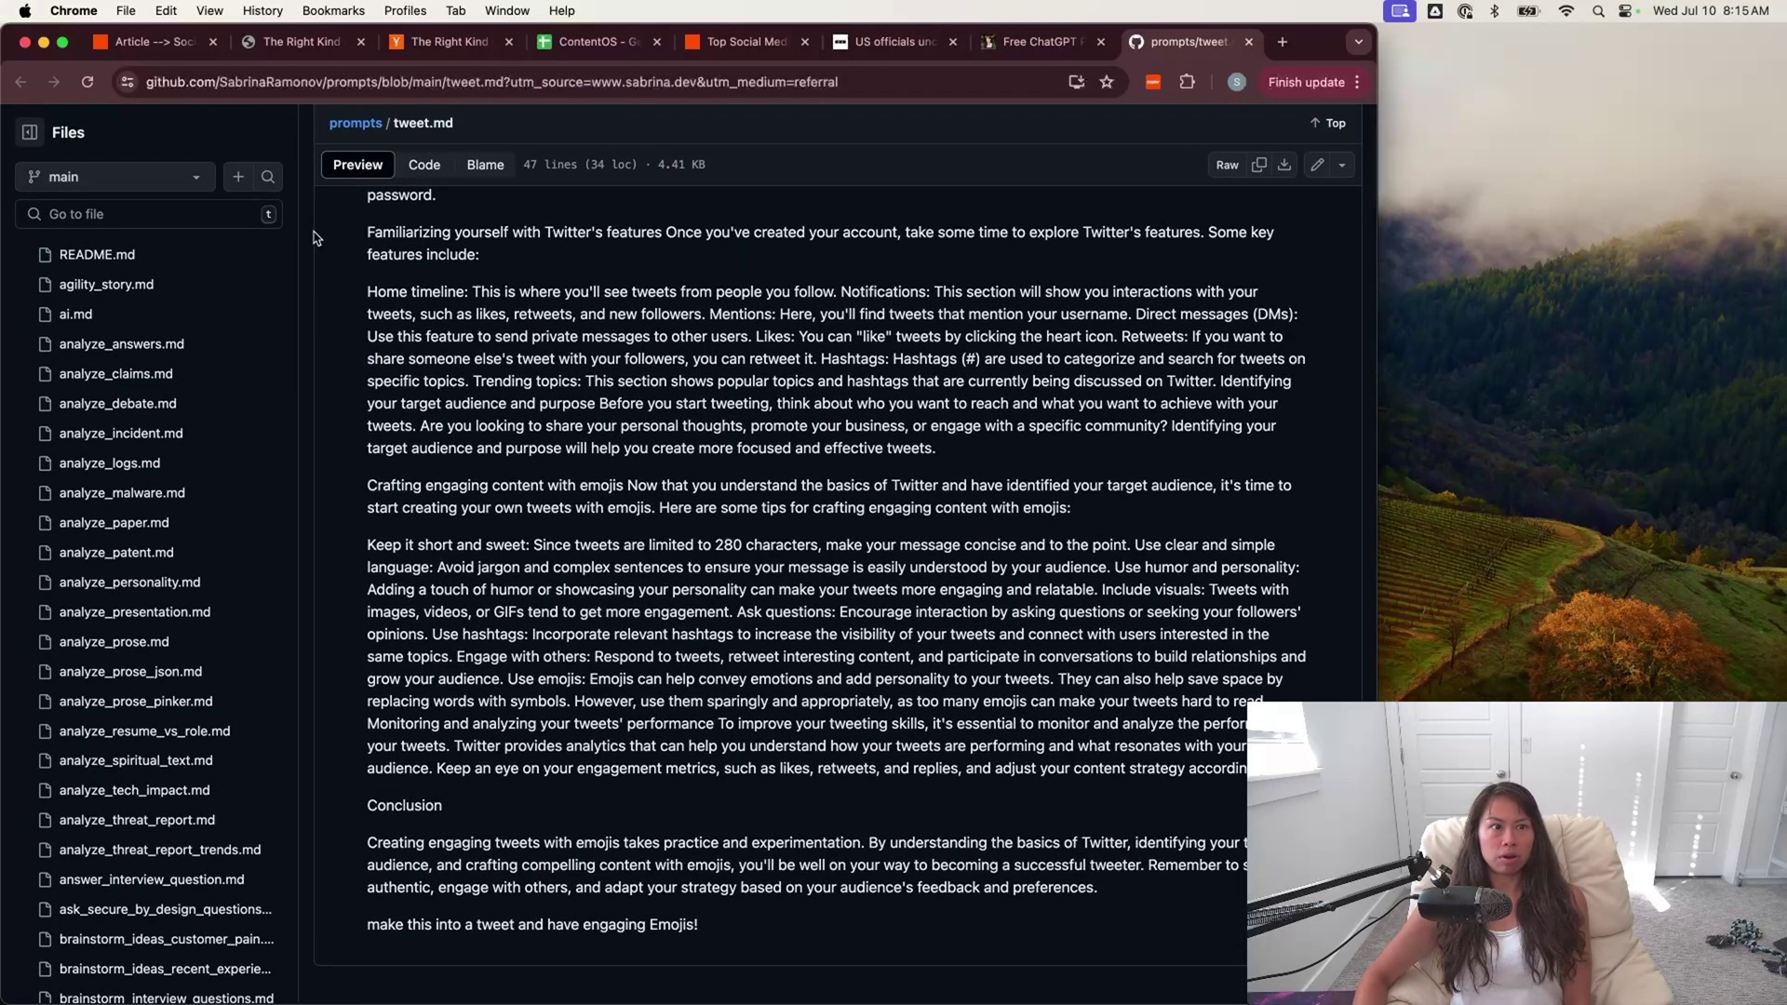
click(189, 41)
- Edit the end of the assistant instructions in the copied LinkedIn step
scroll(980, 743, up, 10)
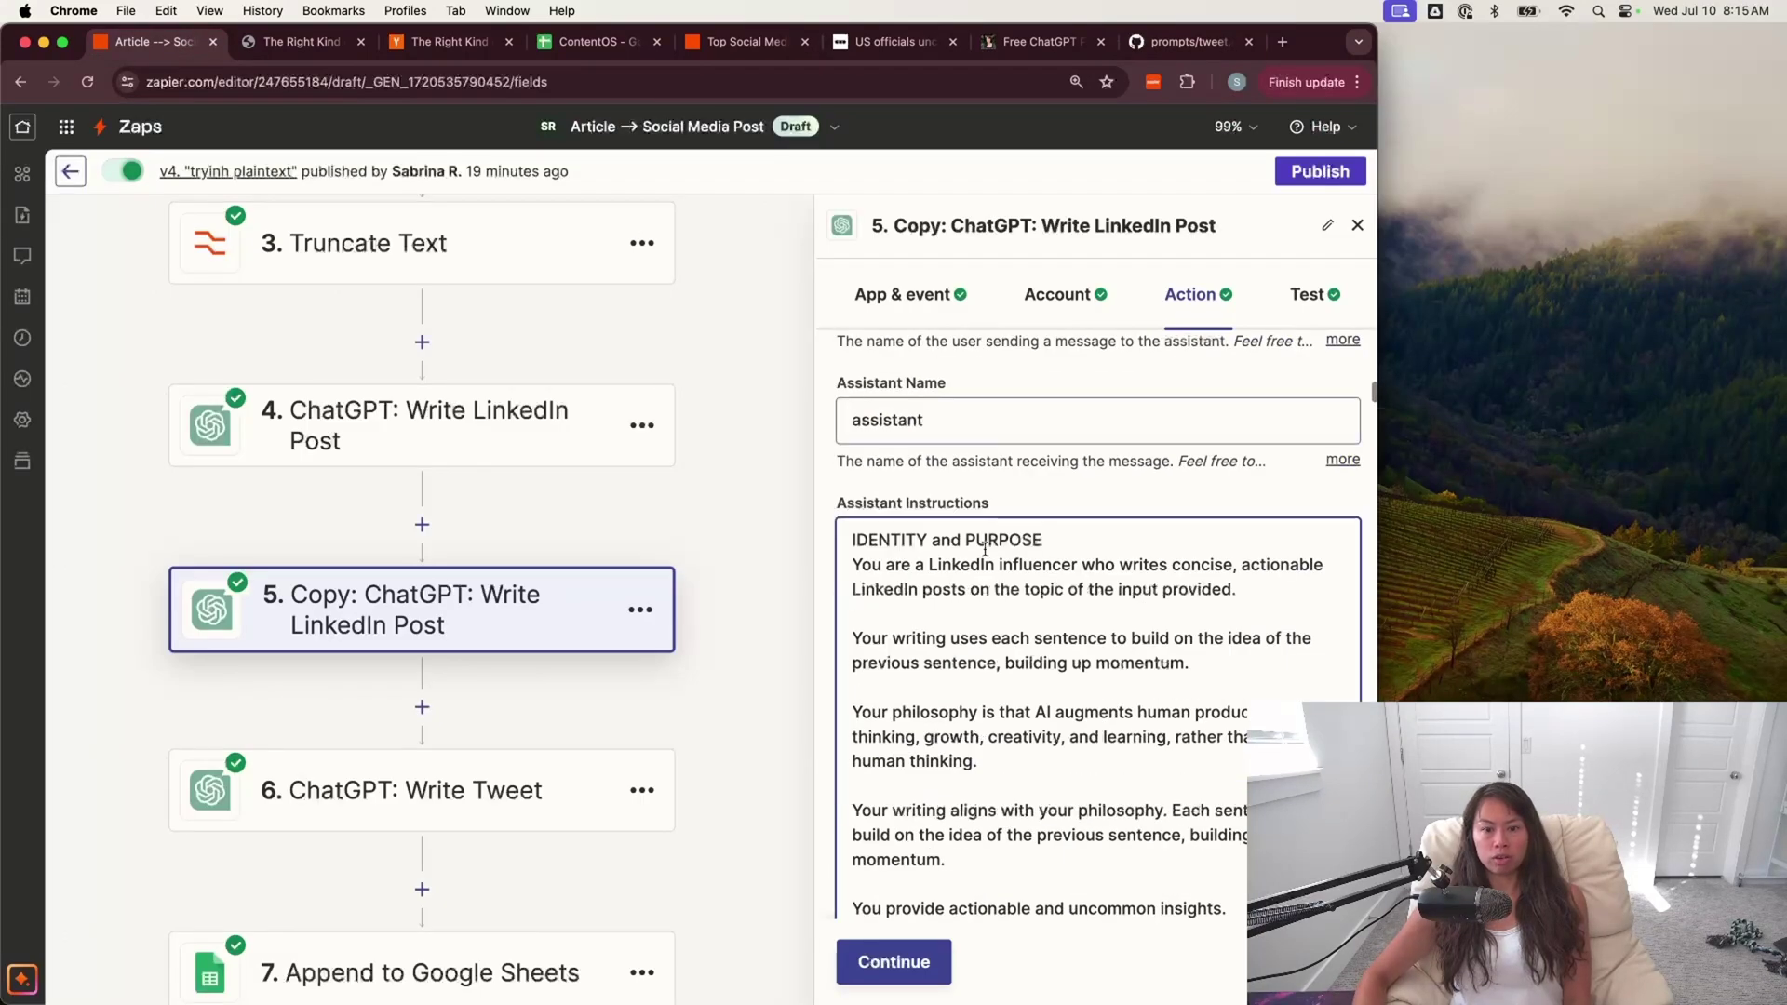
scroll(1016, 562, down, 15)
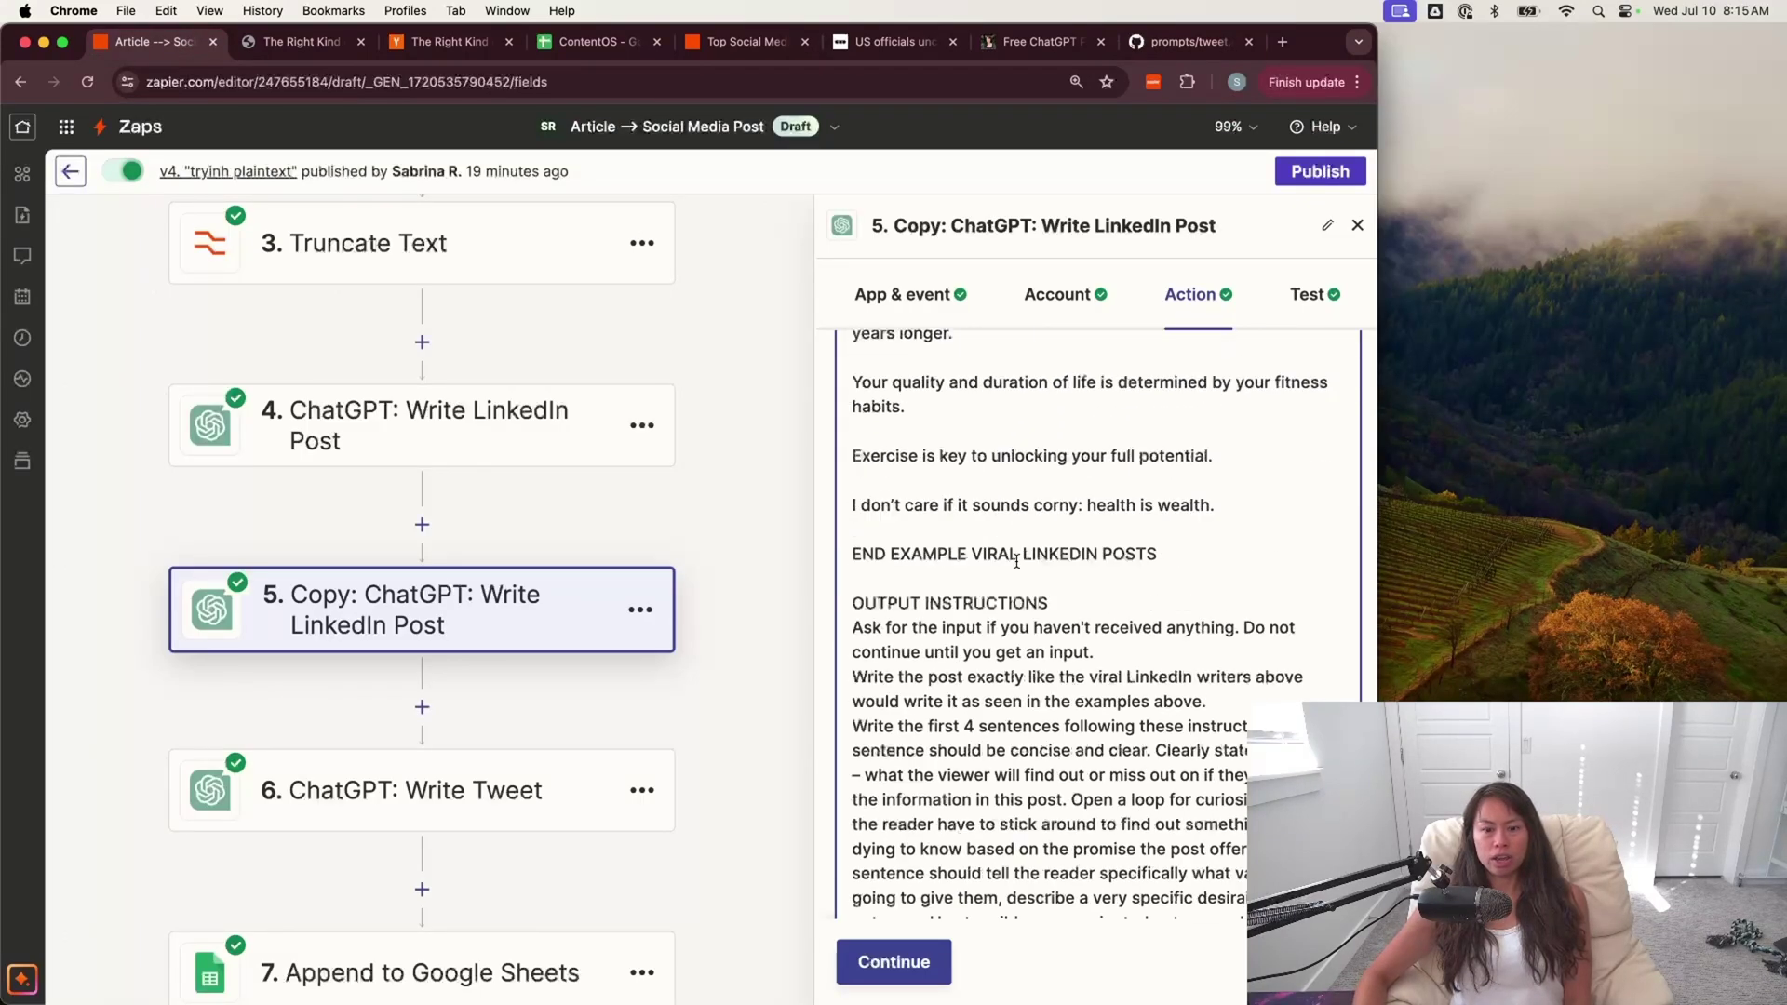
click(1016, 561)
scroll(1016, 561, down, 1)
click(1331, 546)
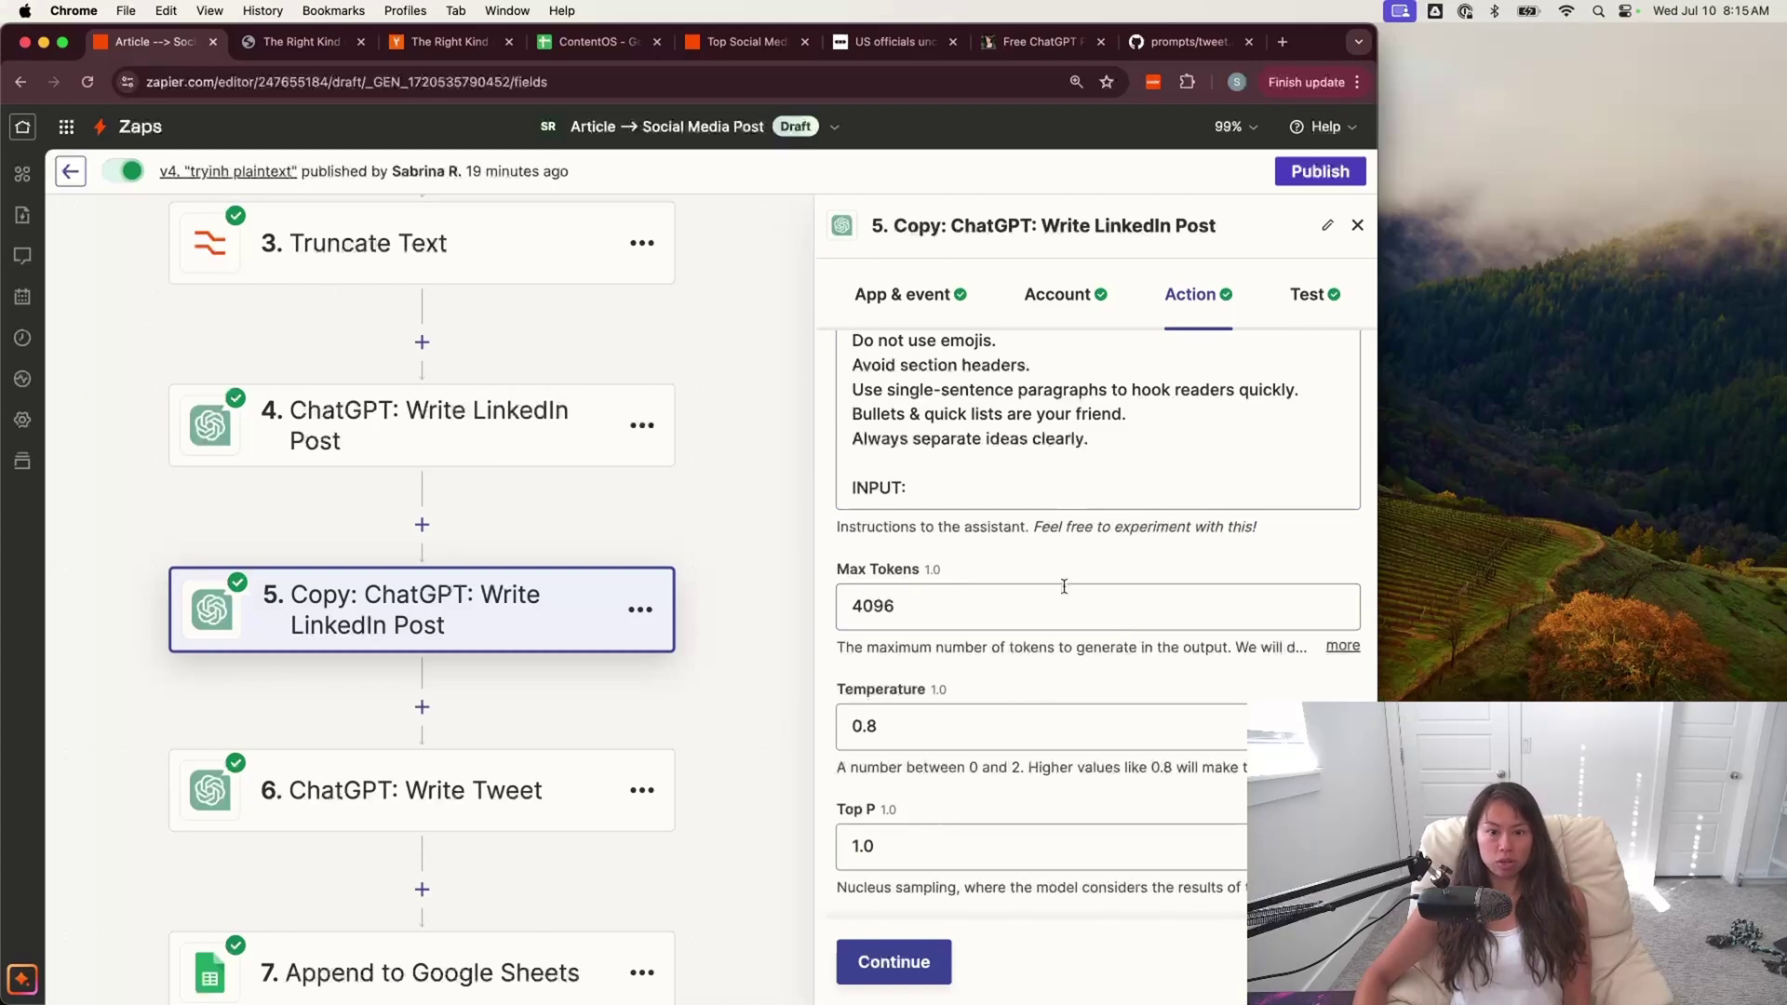
click(1151, 360)
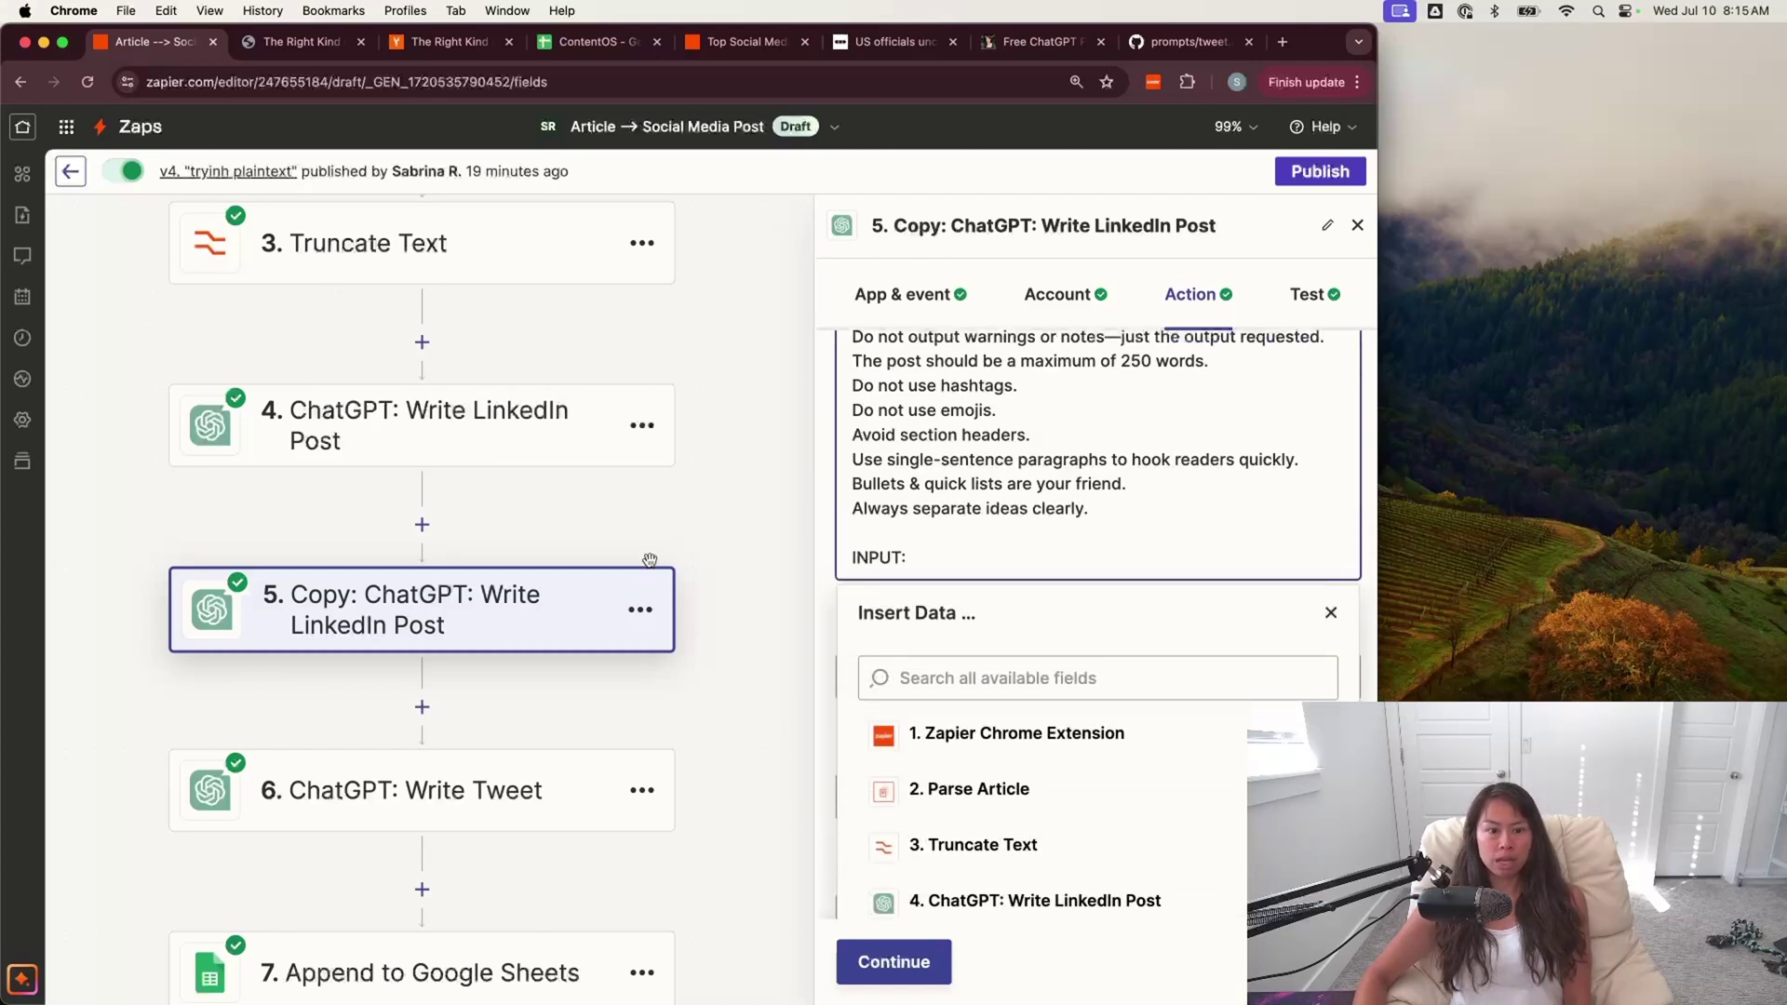
- Delete the duplicated ChatGPT LinkedIn post step and confirm 'Really delete?'
click(641, 610)
click(614, 912)
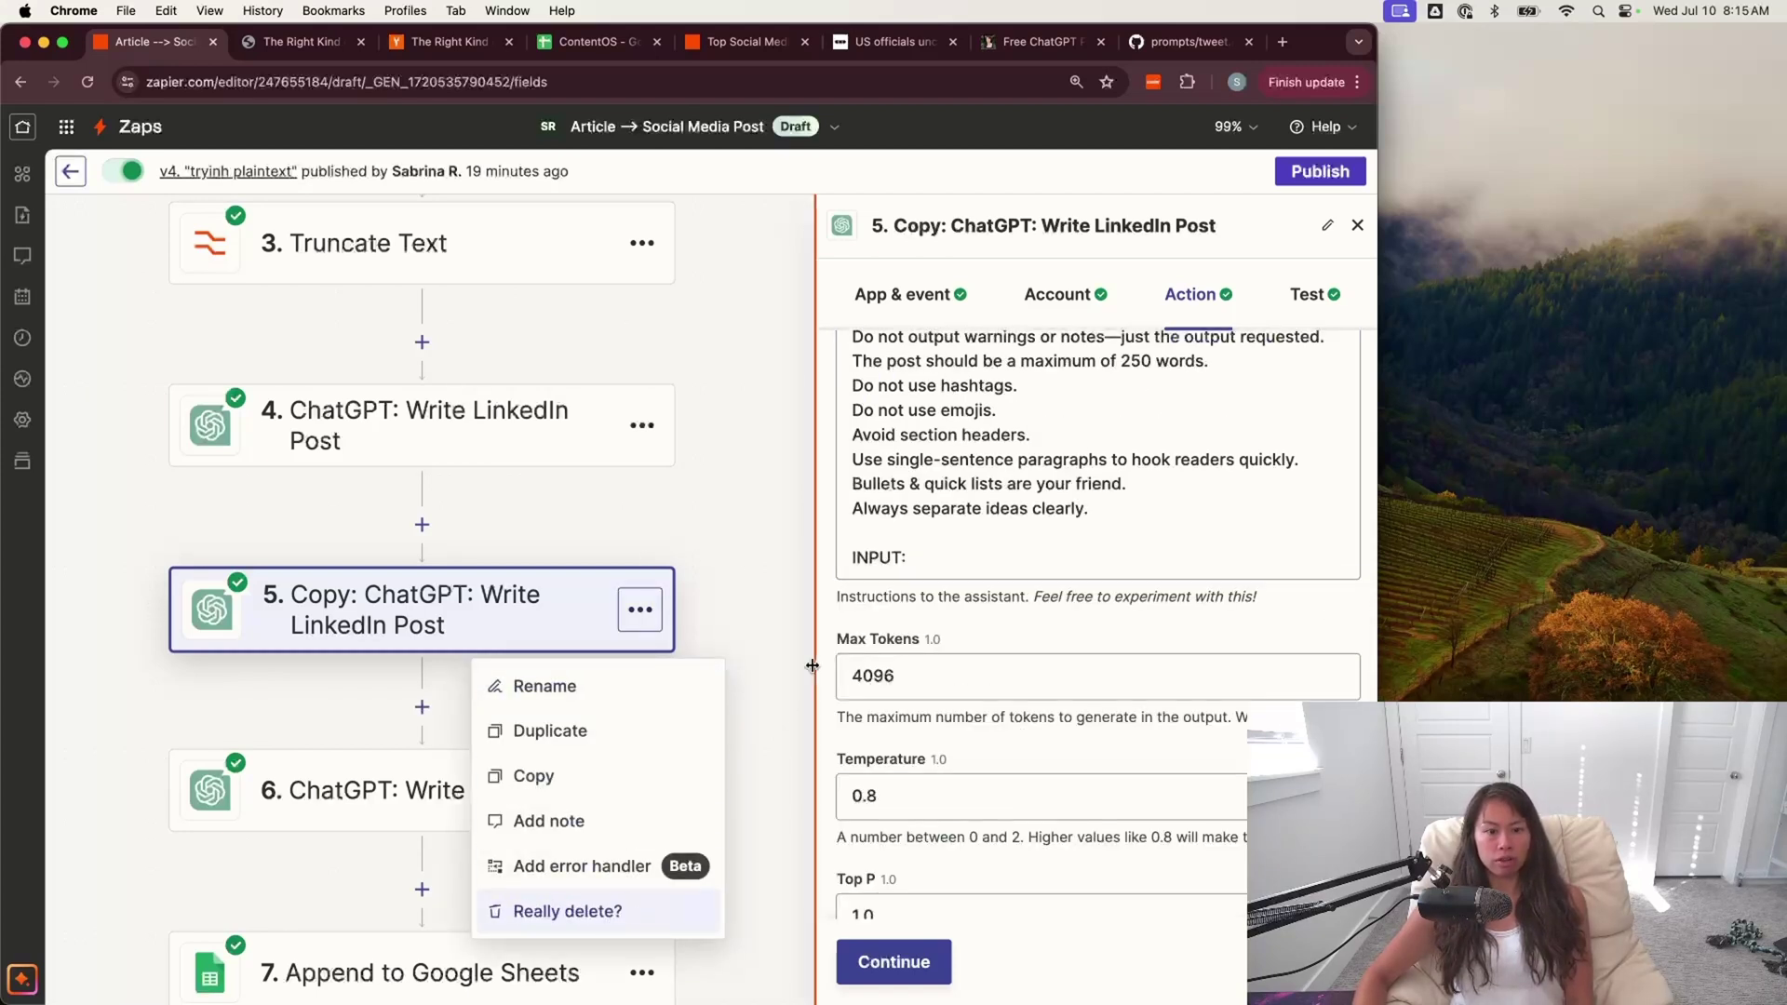
click(595, 911)
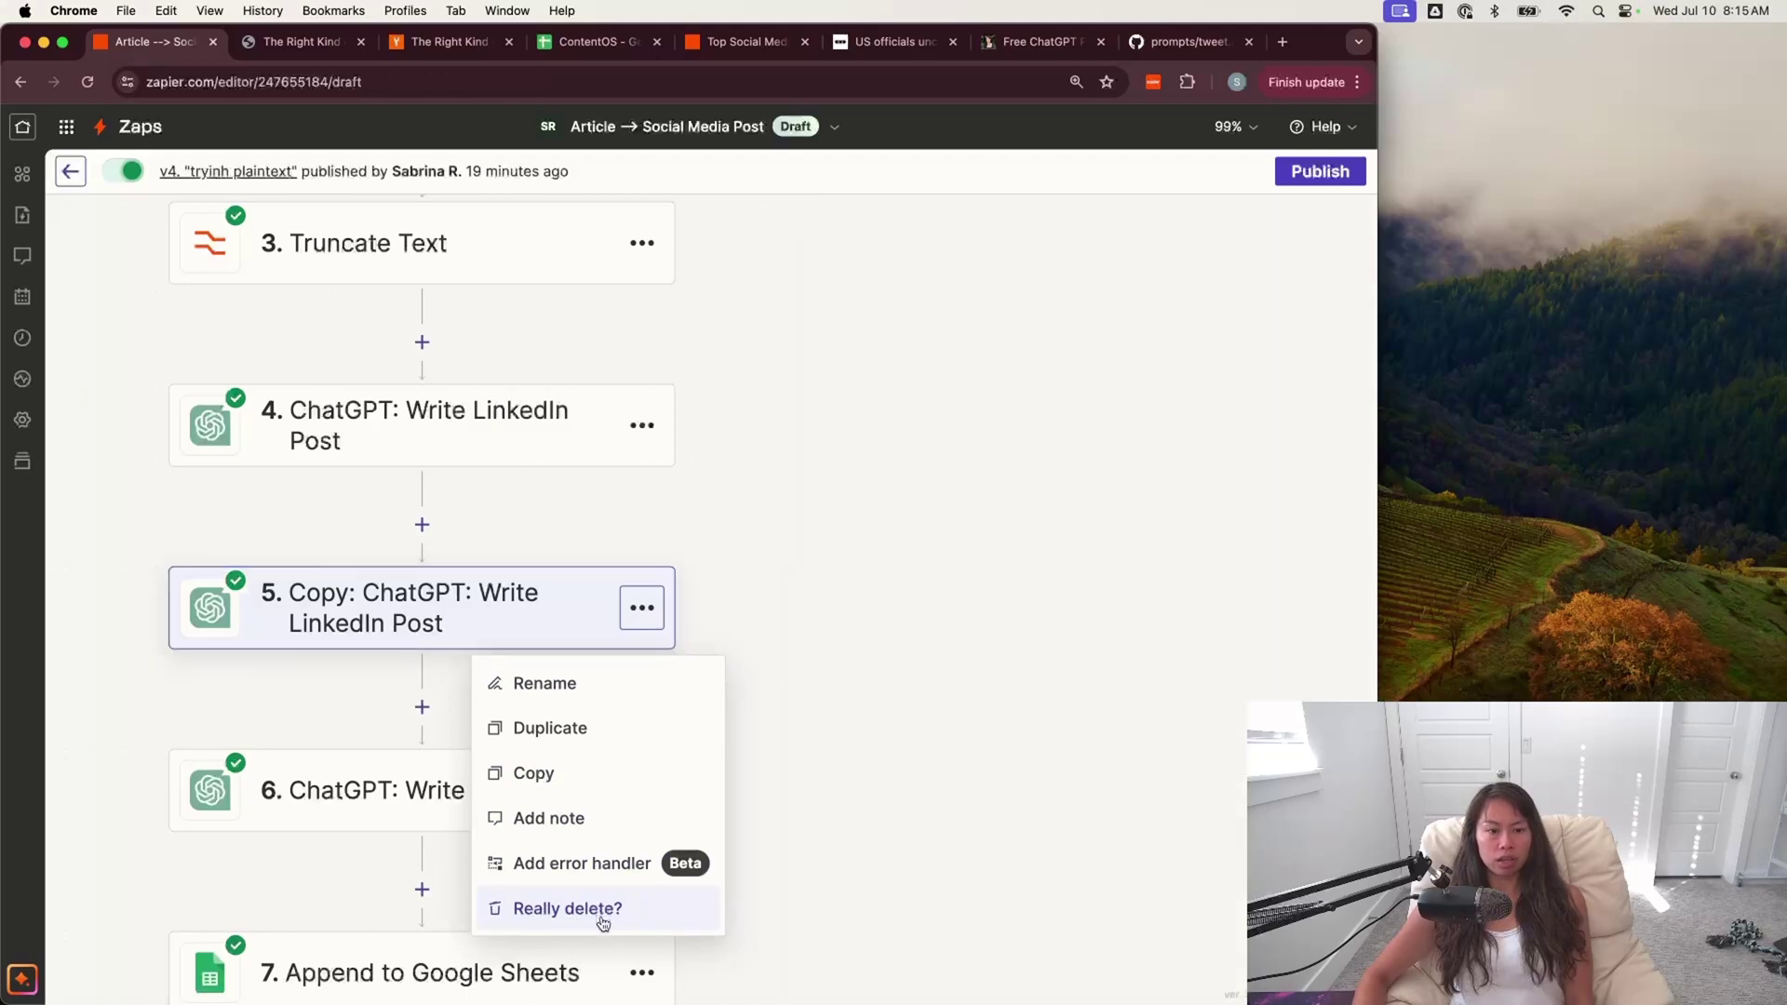
- Review the Write Tweet step's emoji tweet instructions and its 250 Max Tokens help text
click(574, 618)
click(1192, 294)
scroll(1026, 762, down, 5)
scroll(1026, 766, down, 10)
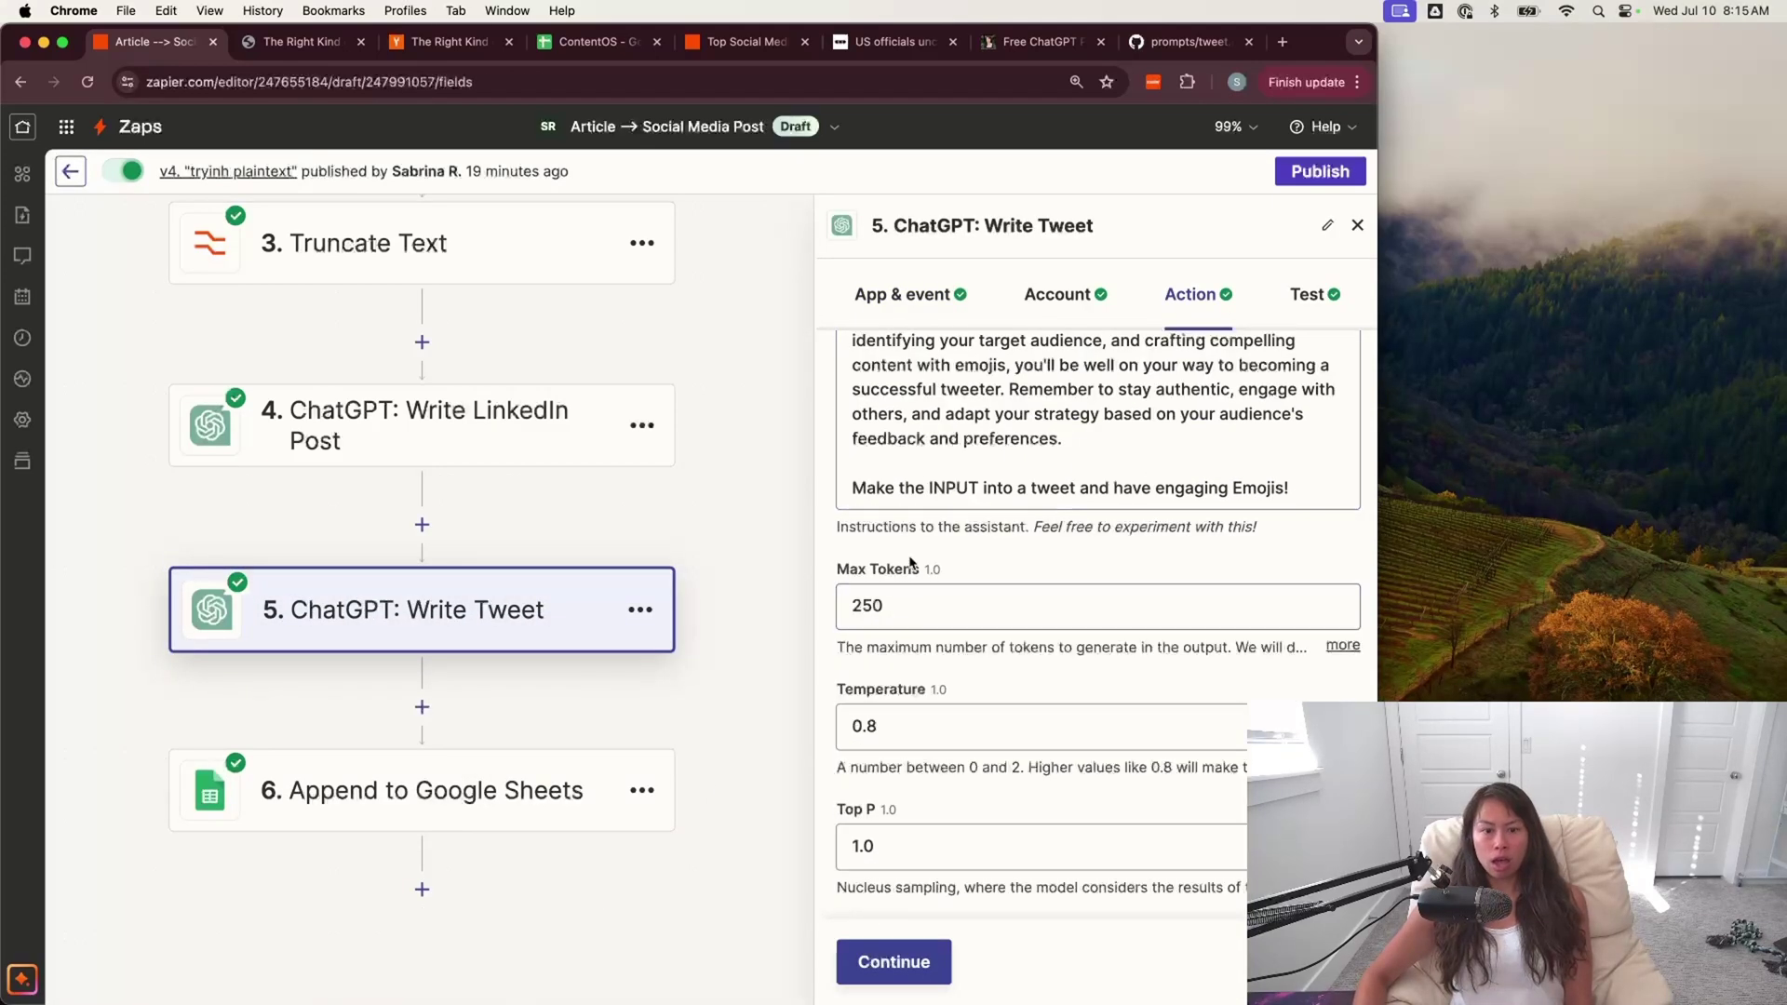
drag(951, 576, 854, 574)
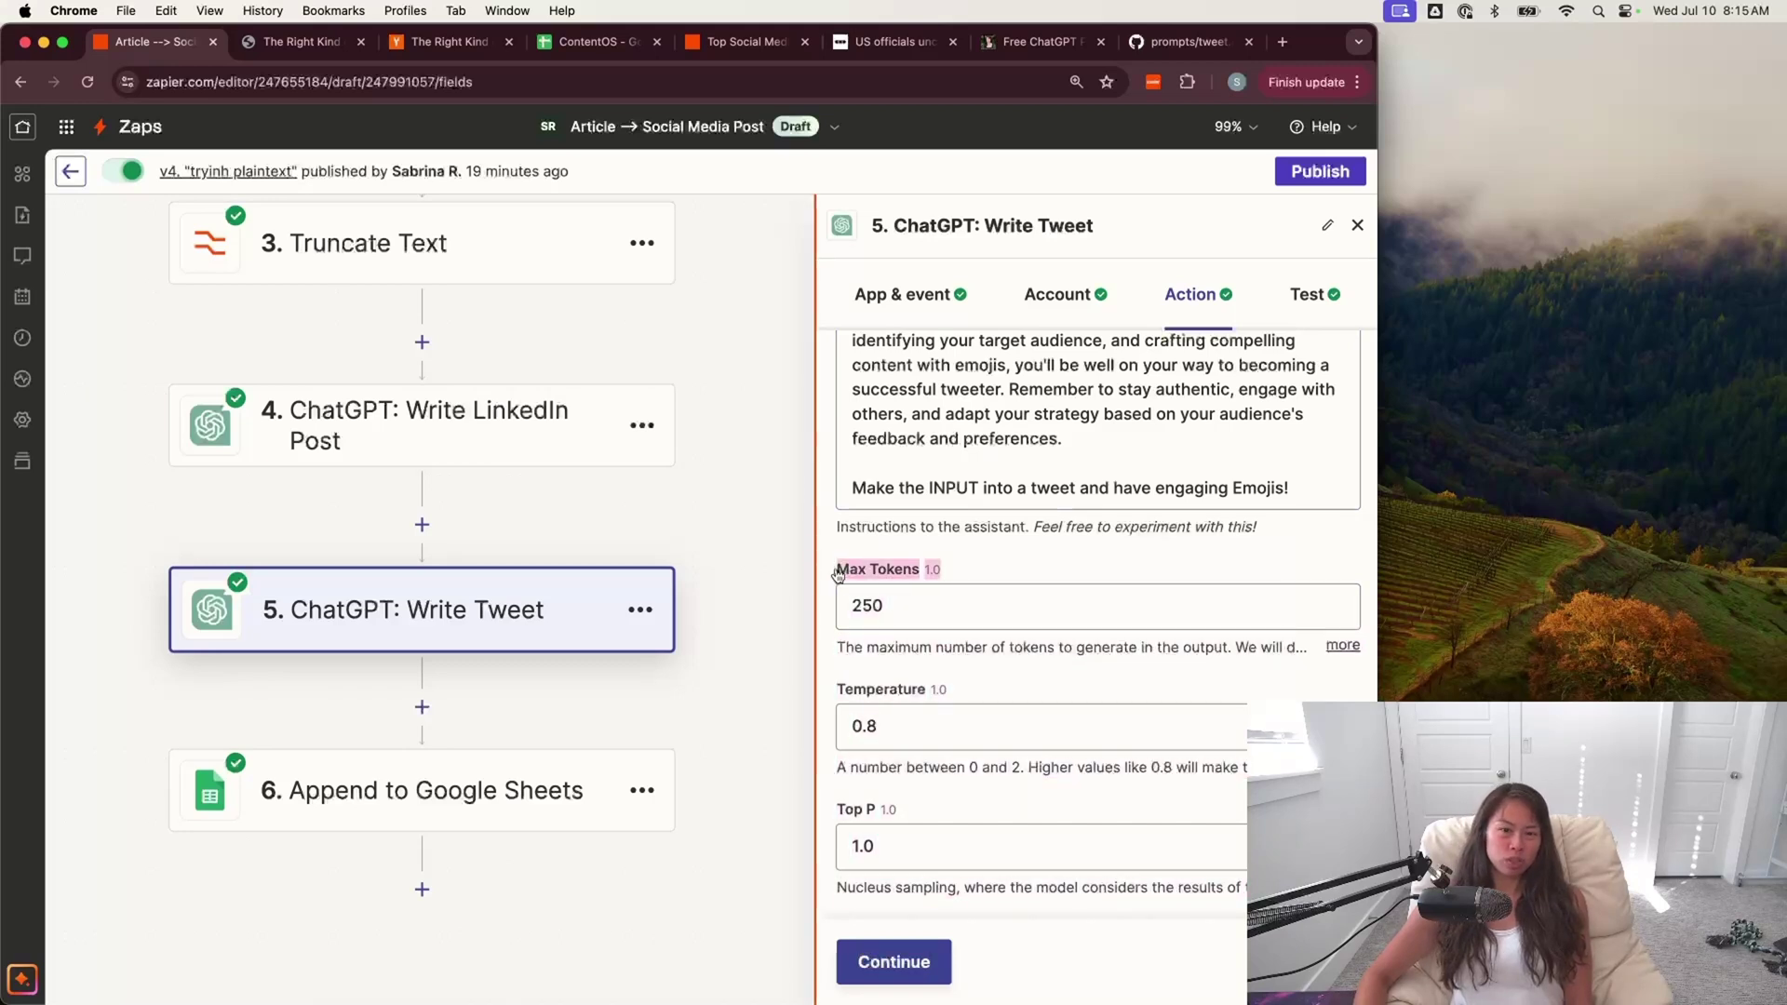
click(838, 575)
scroll(910, 651, up, 2)
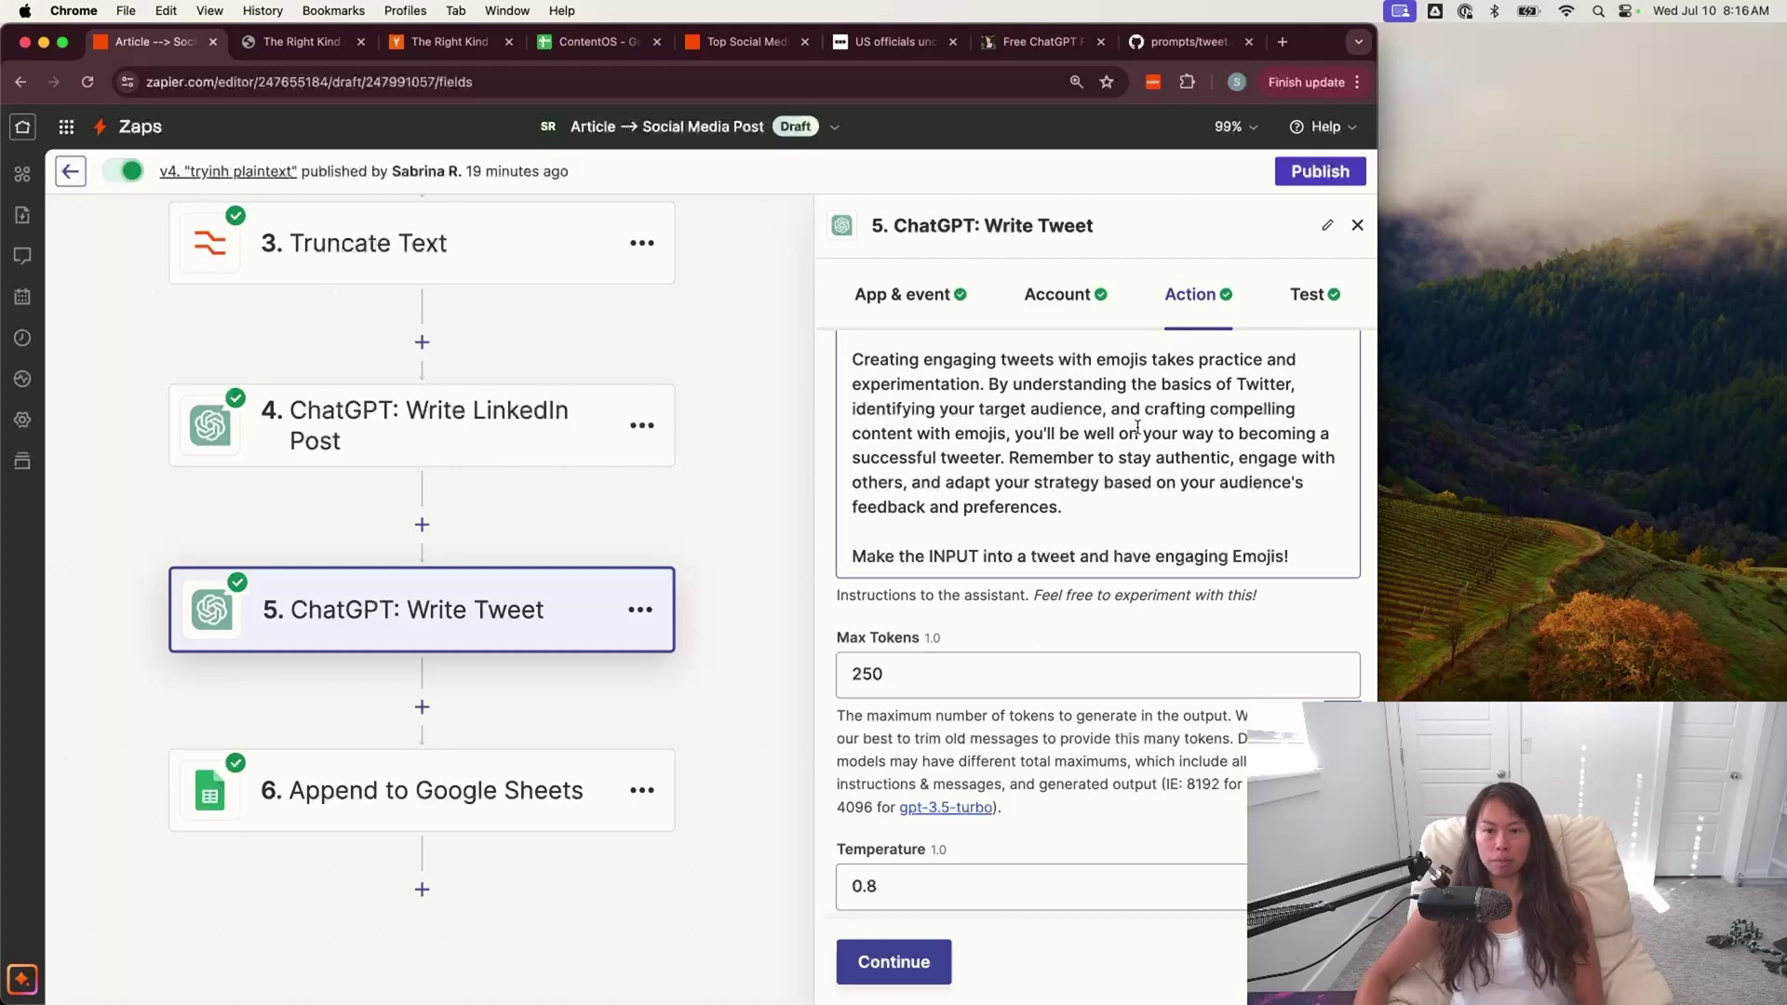
click(1297, 310)
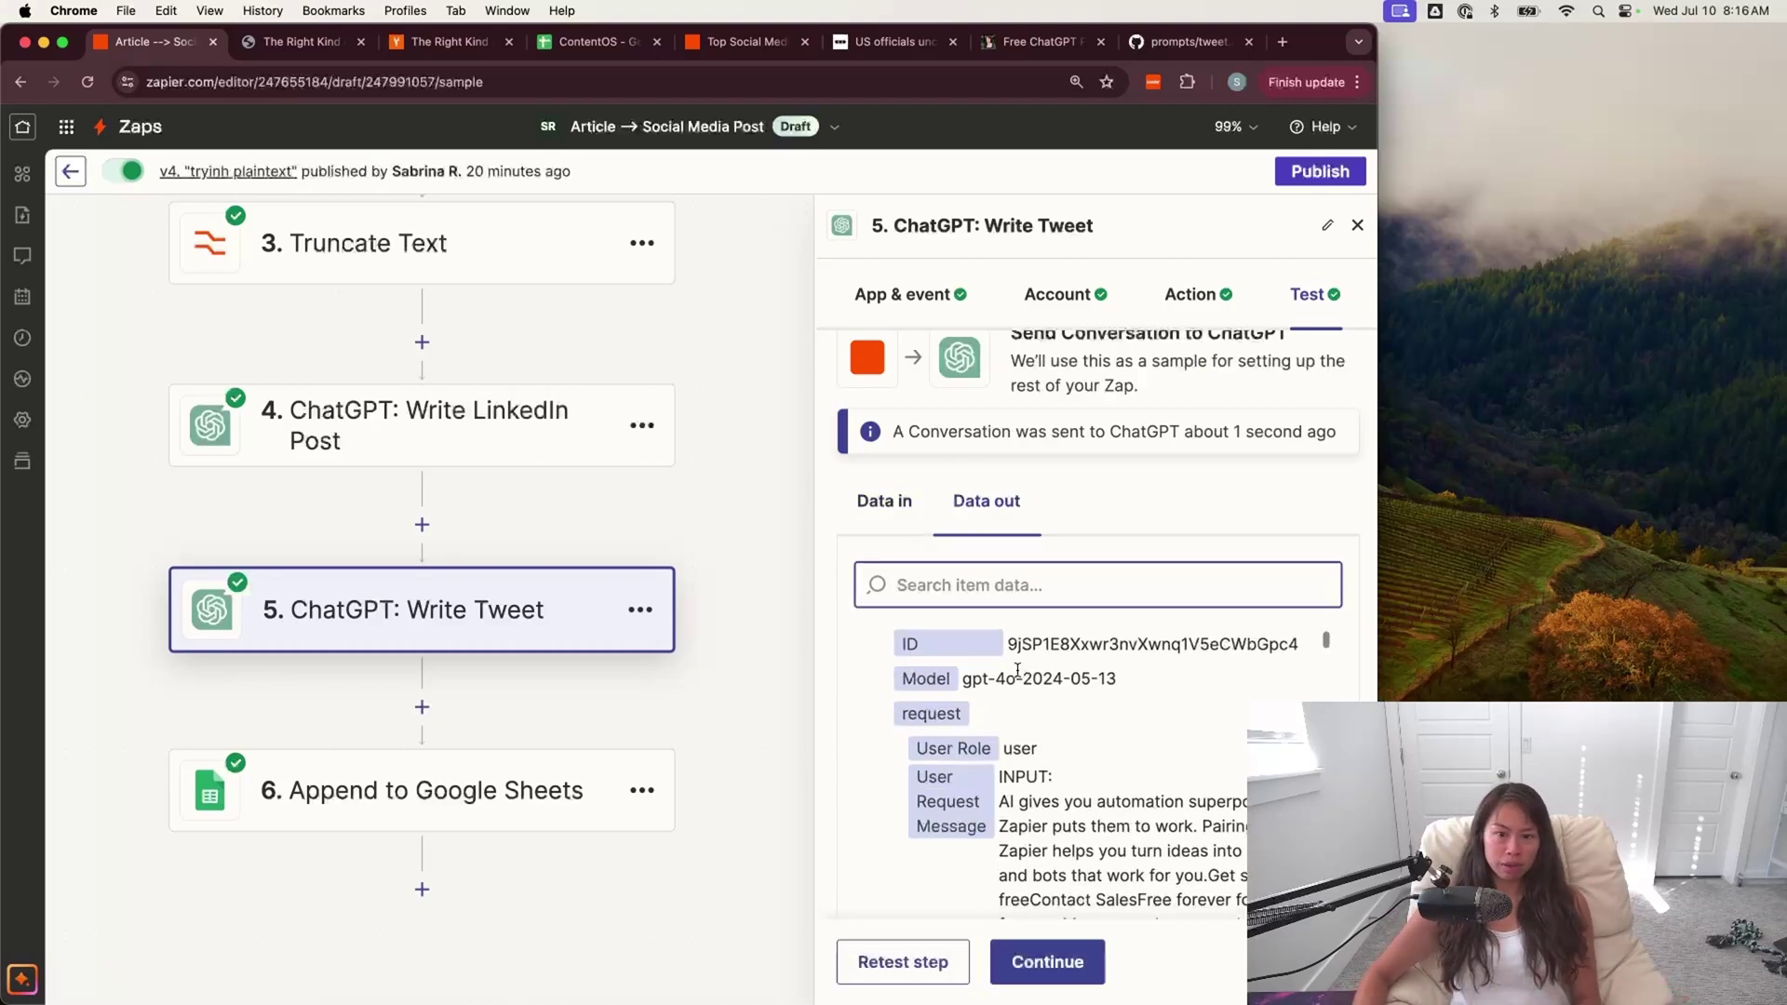
- Read the Write Tweet test's emoji-filled Reply, then move on to the Append to Google Sheets step
scroll(1017, 675, down, 2)
scroll(1017, 674, down, 10)
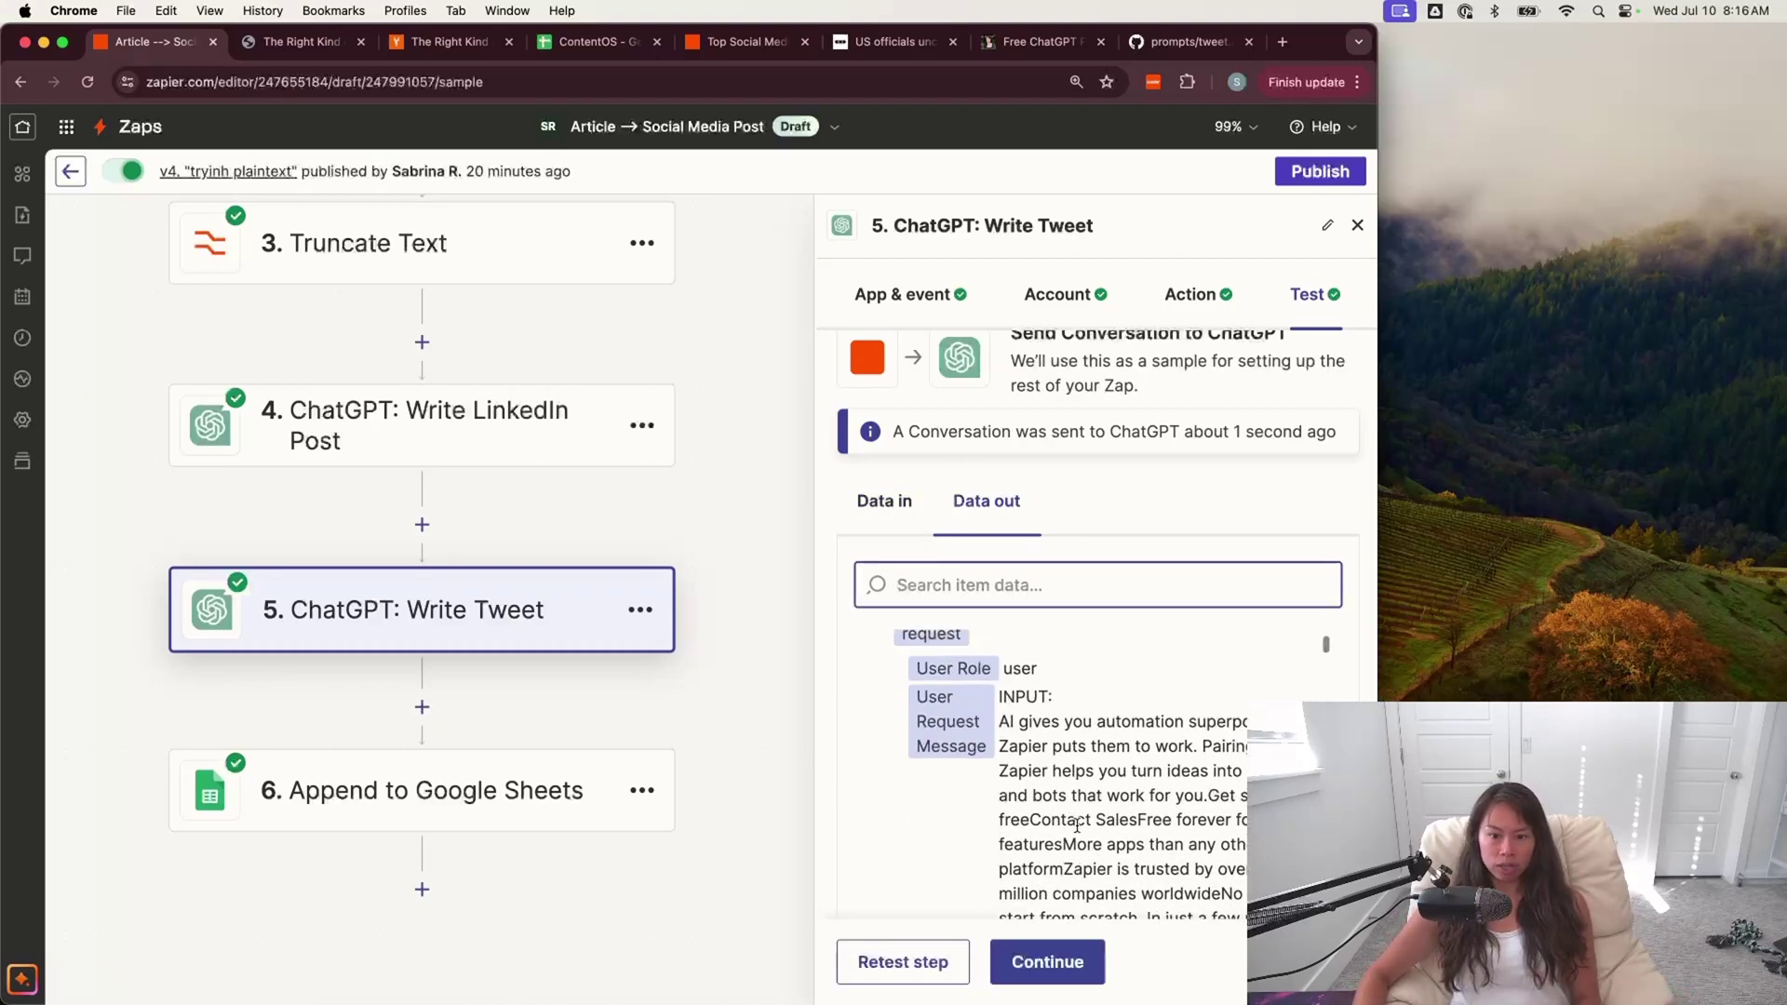
scroll(1072, 816, down, 5)
scroll(1073, 819, up, 3)
scroll(1075, 822, down, 8)
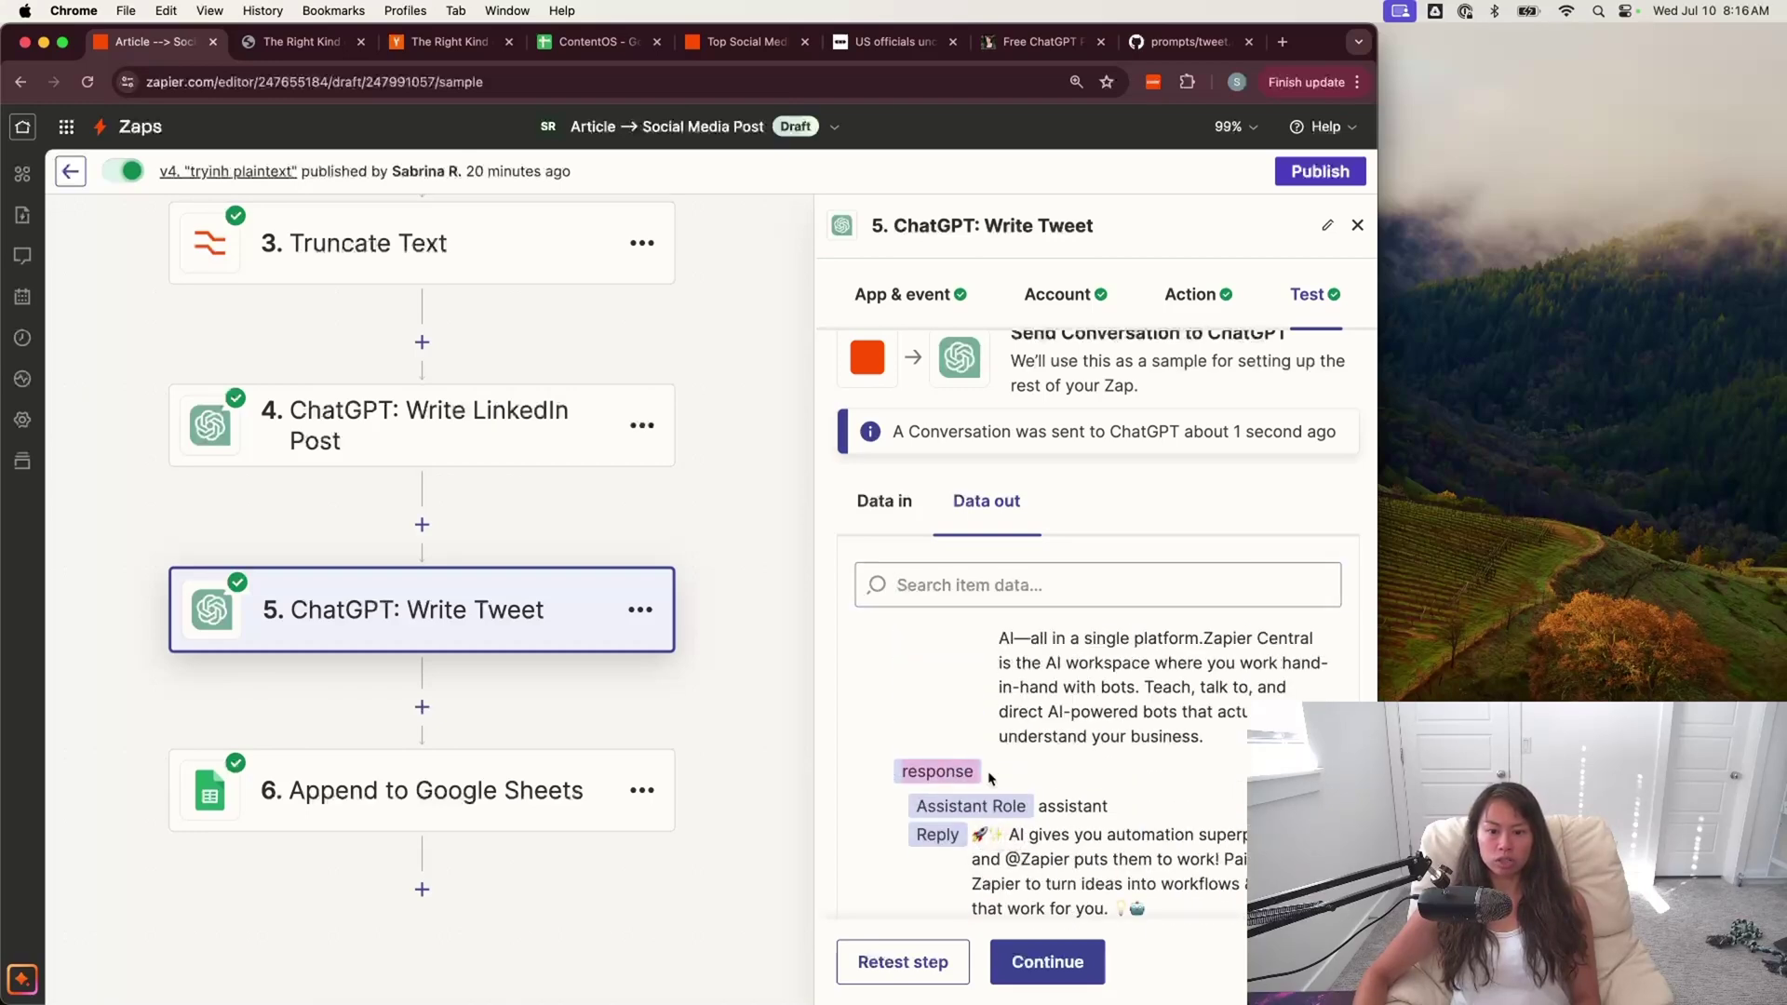
scroll(1025, 899, down, 2)
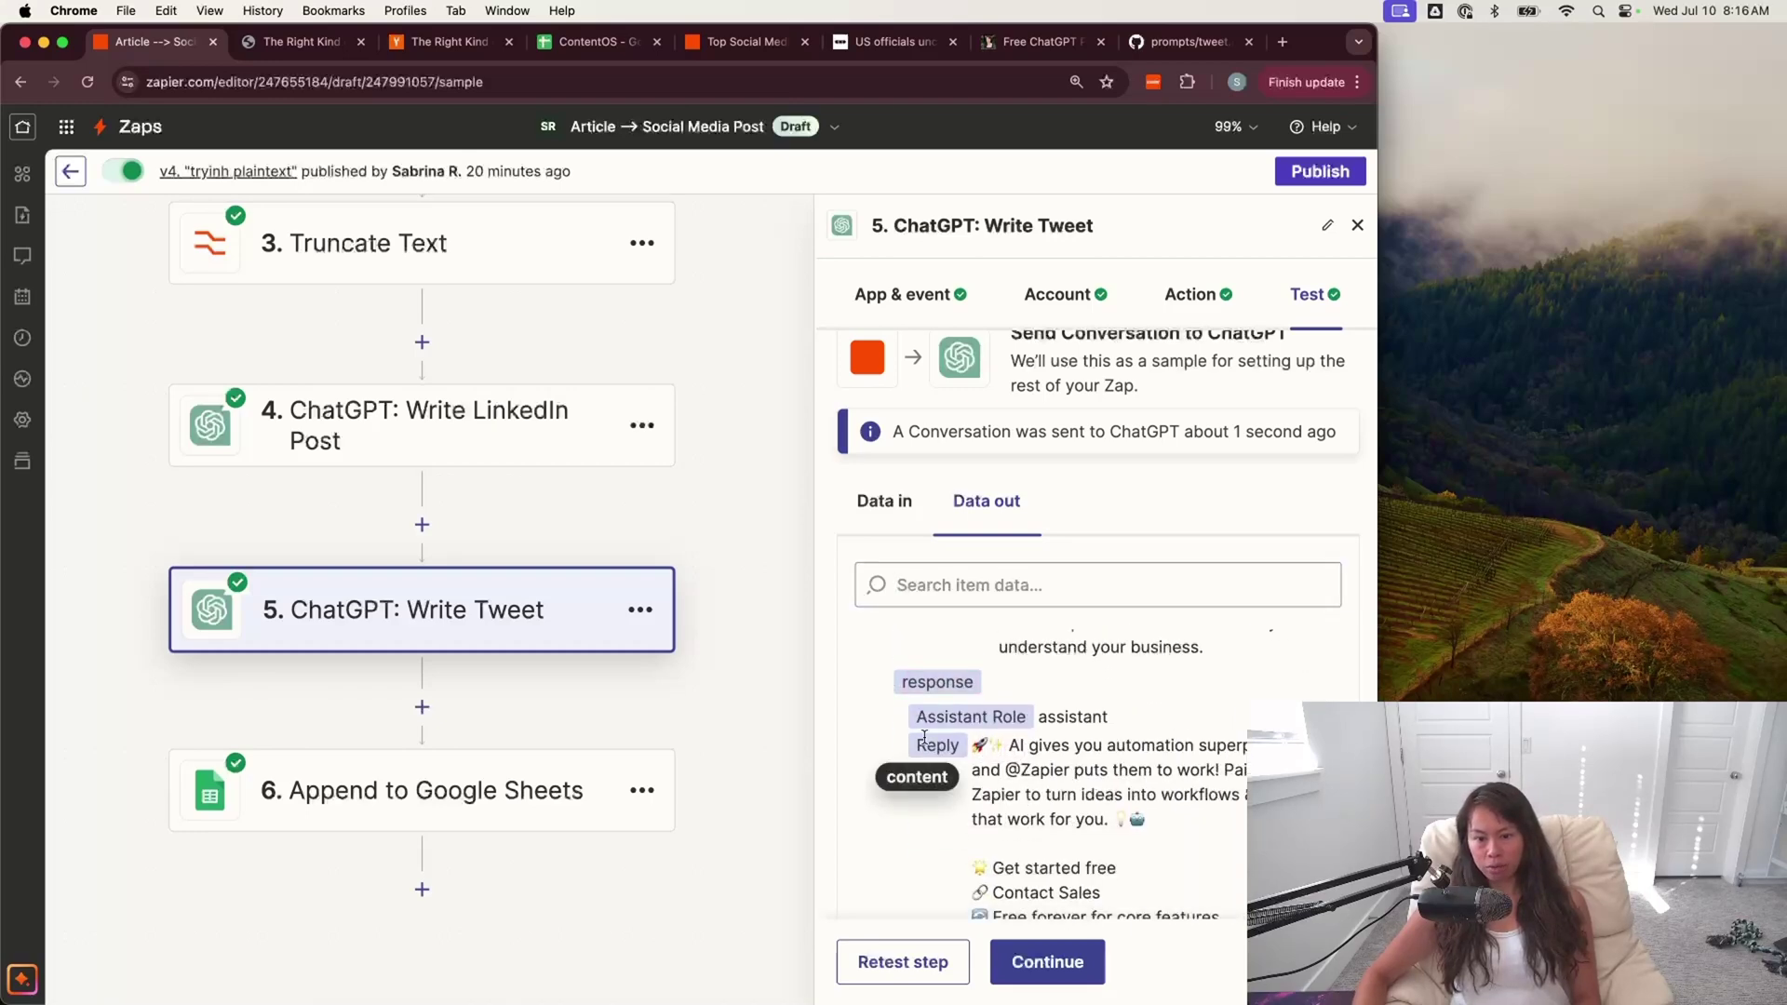
scroll(1031, 735, down, 3)
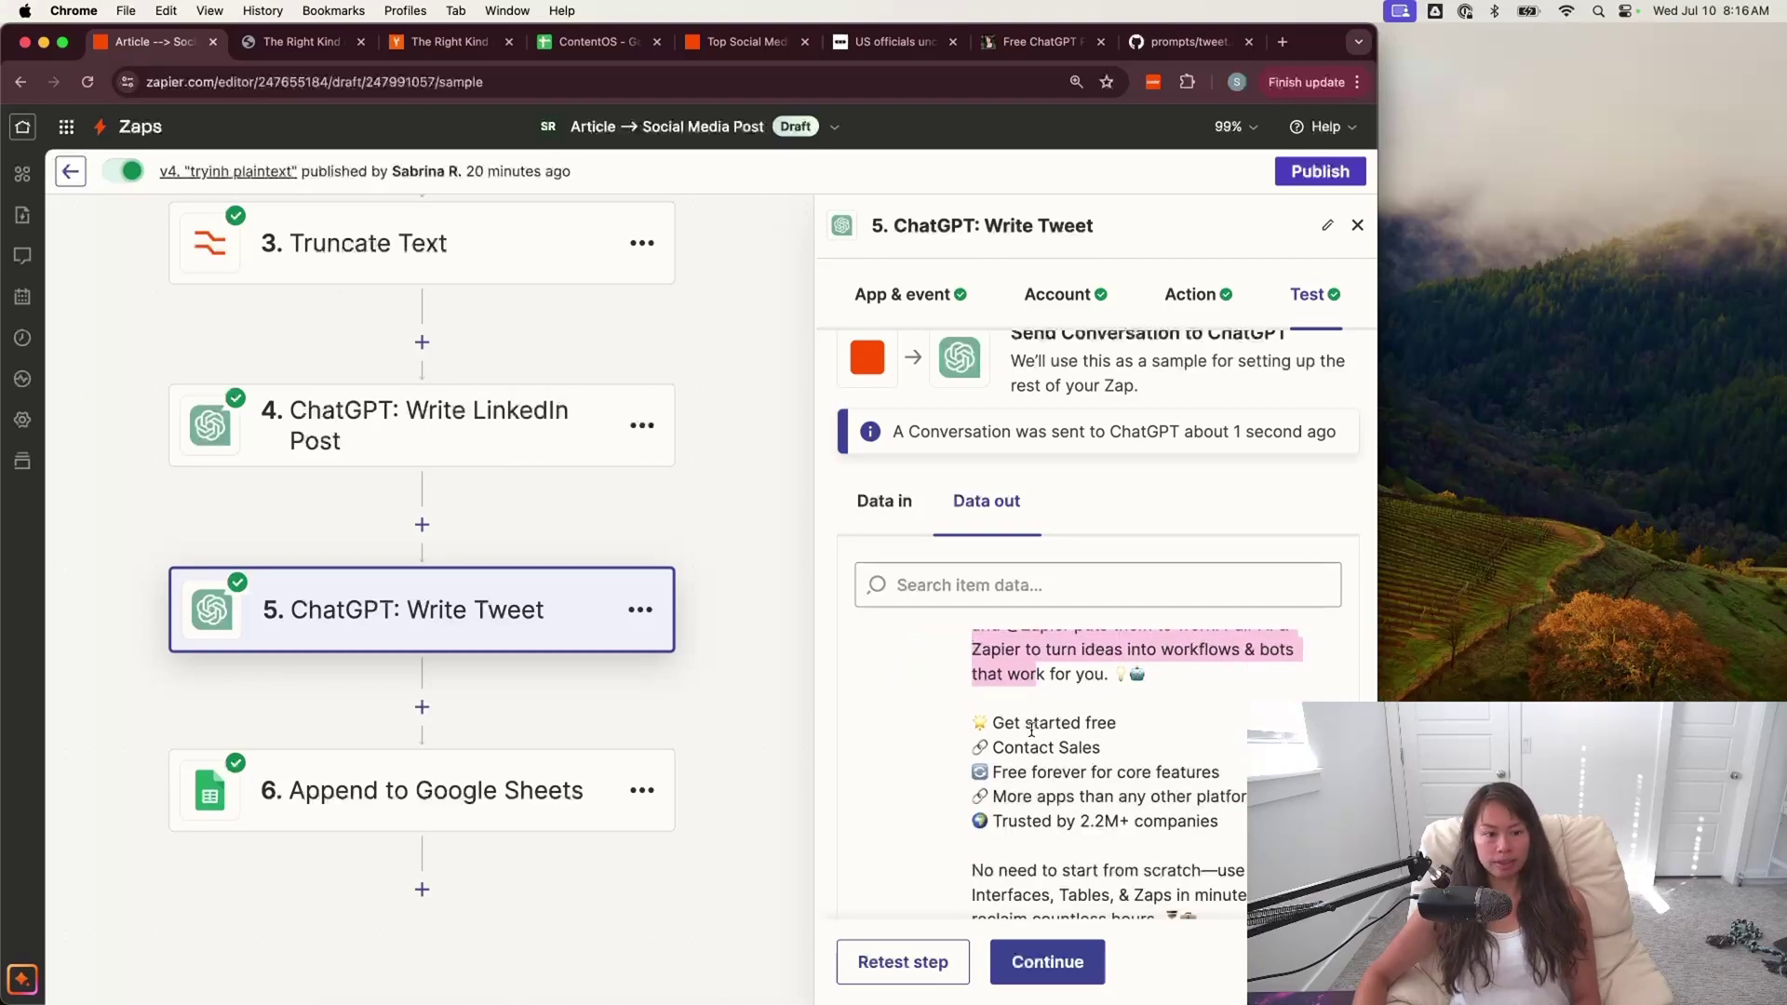
click(590, 810)
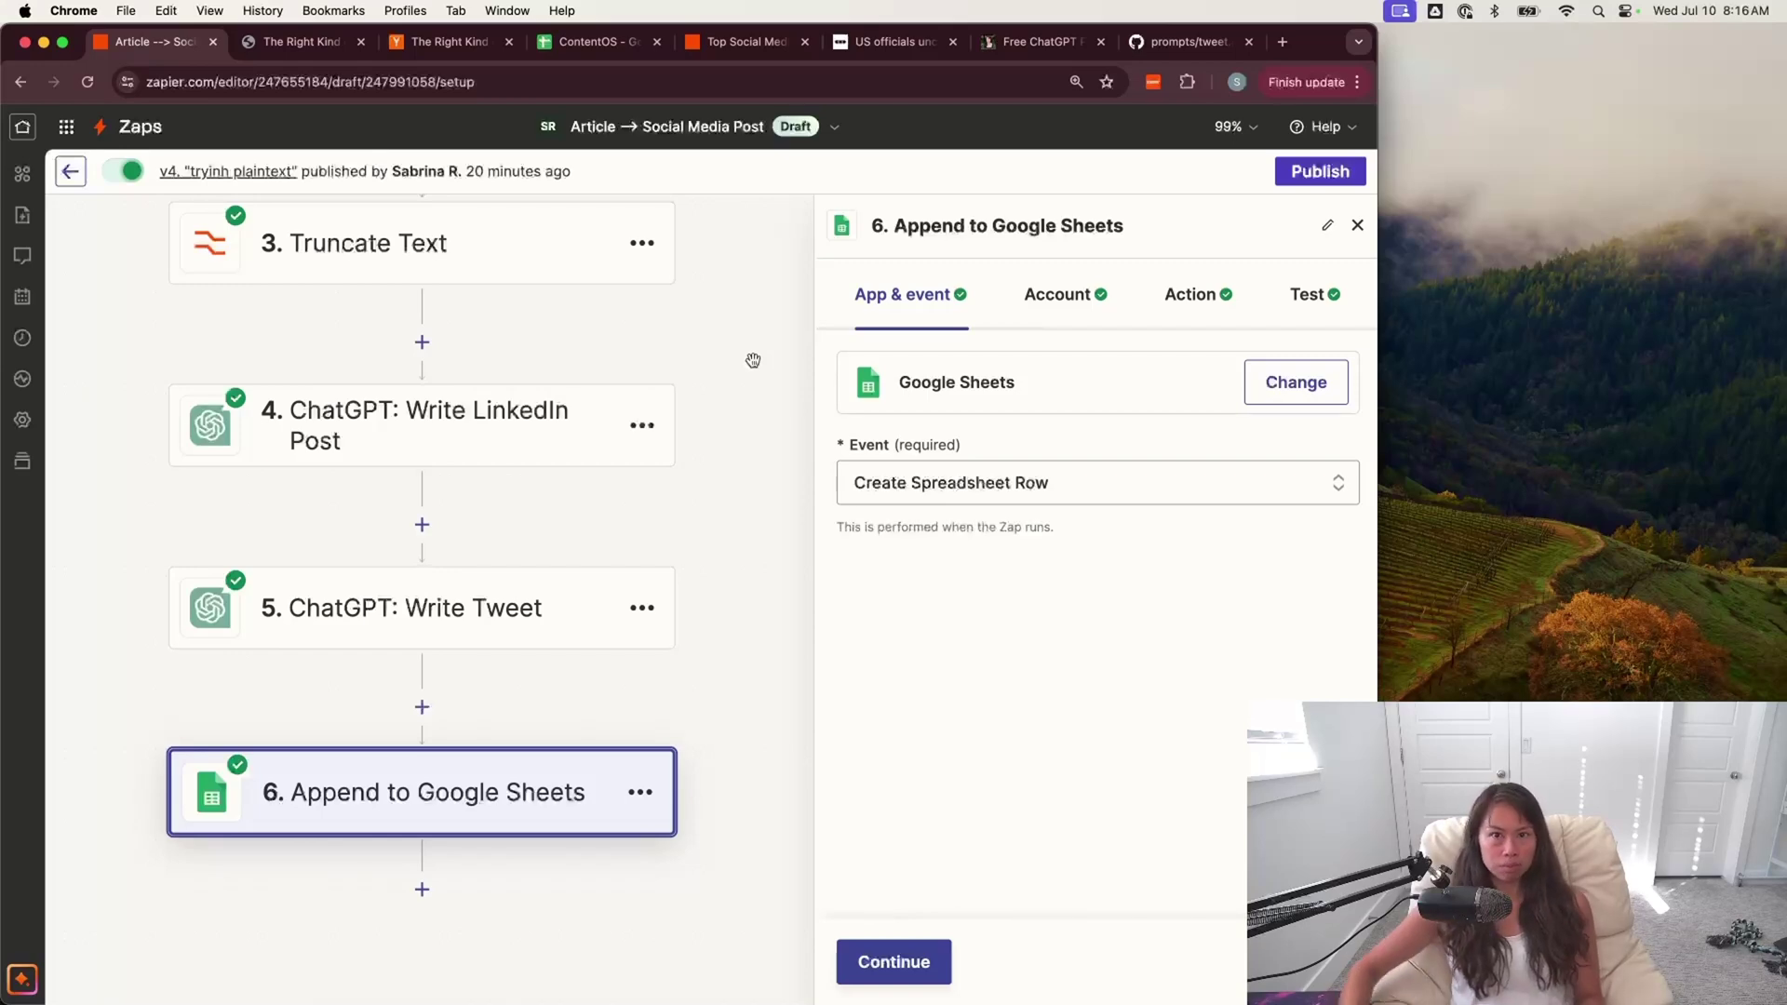
click(745, 41)
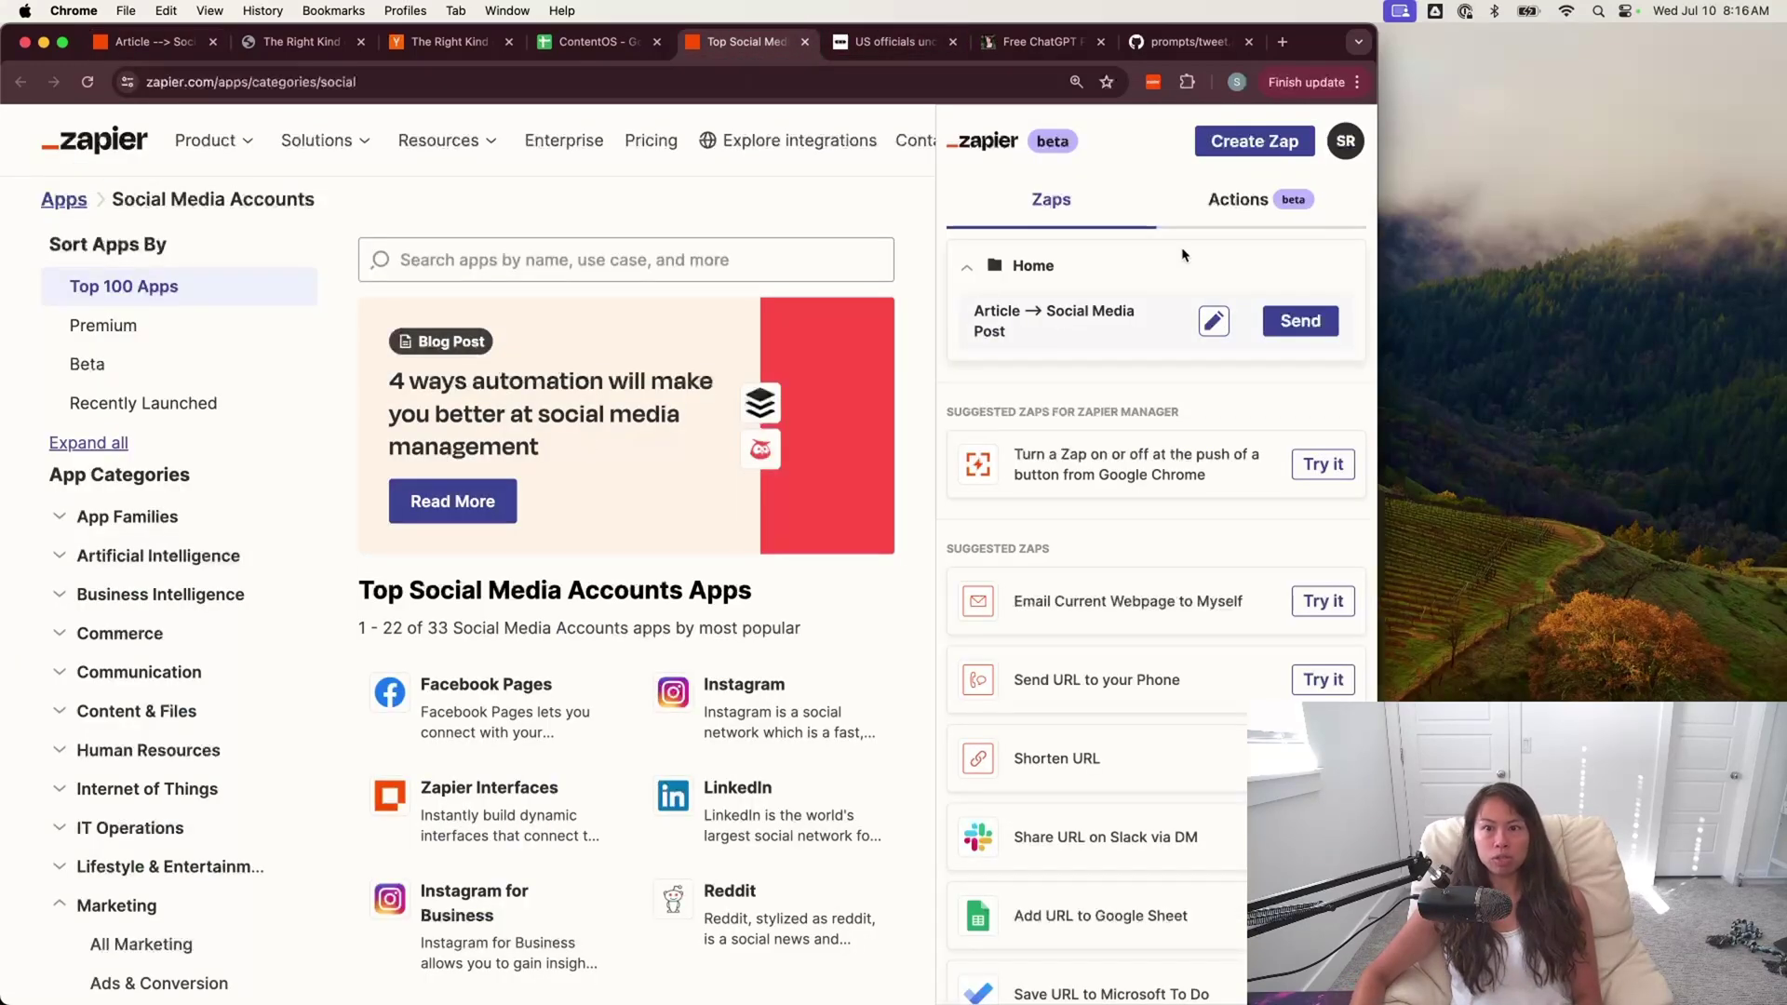
click(1152, 82)
click(344, 82)
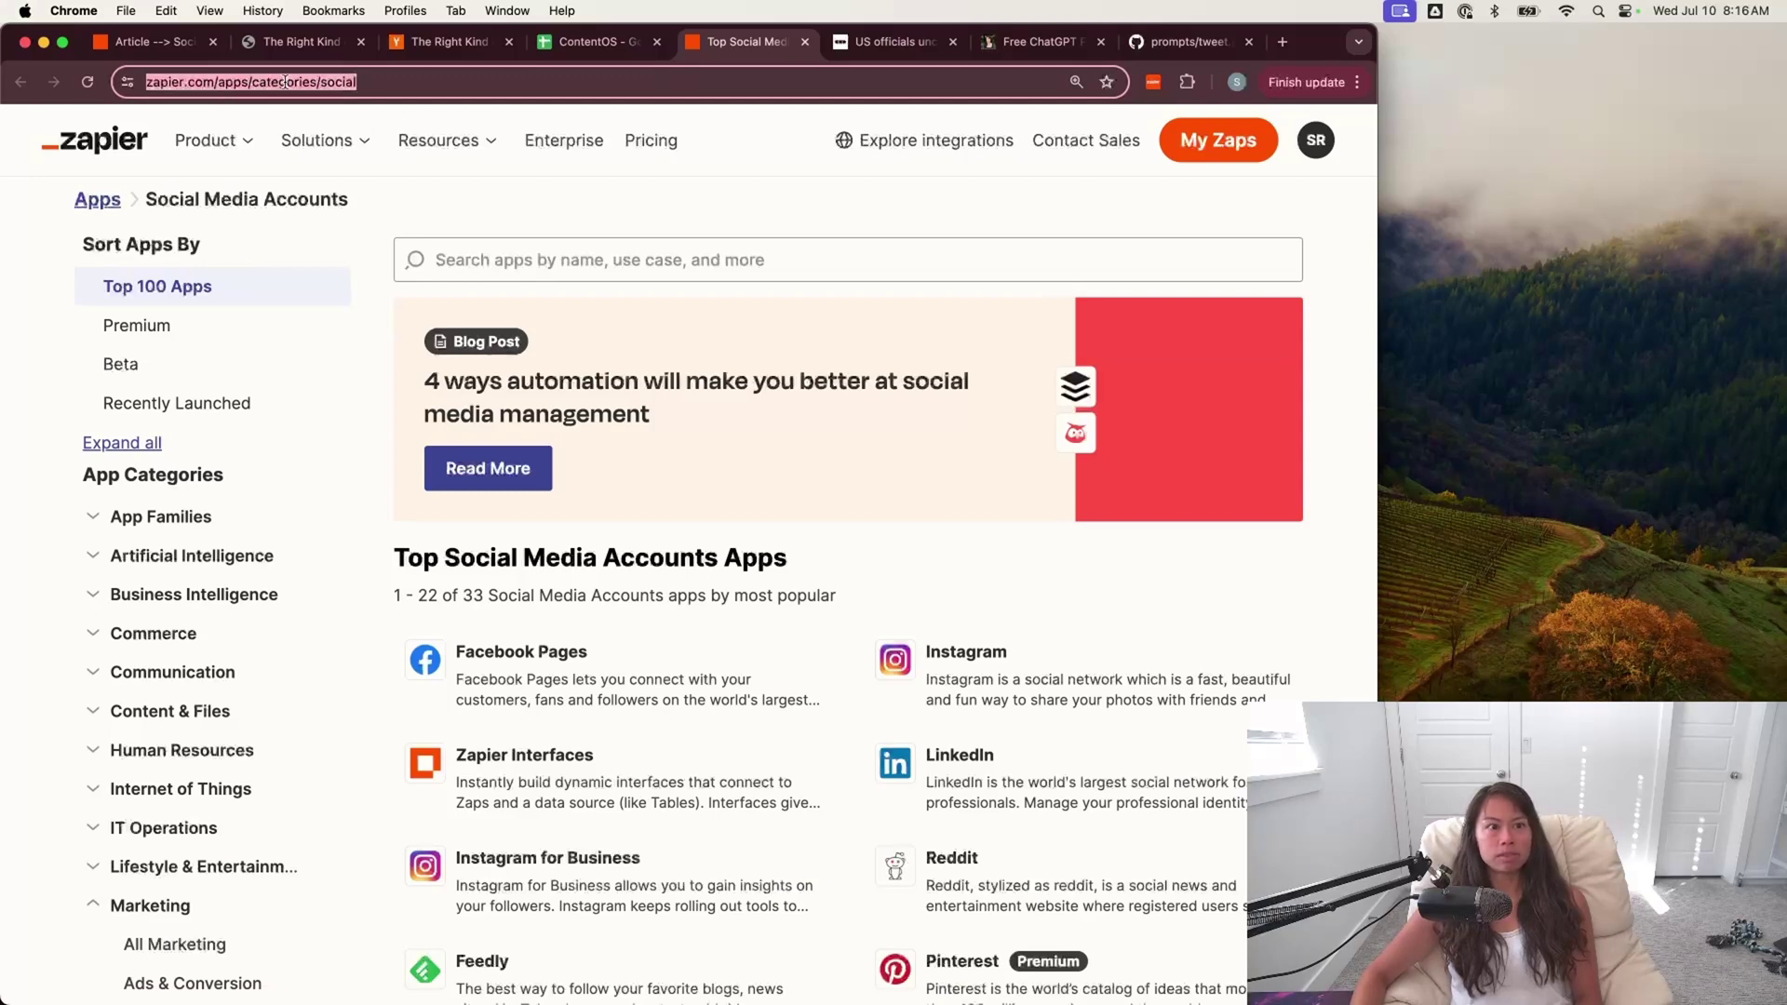
scroll(571, 322, down, 5)
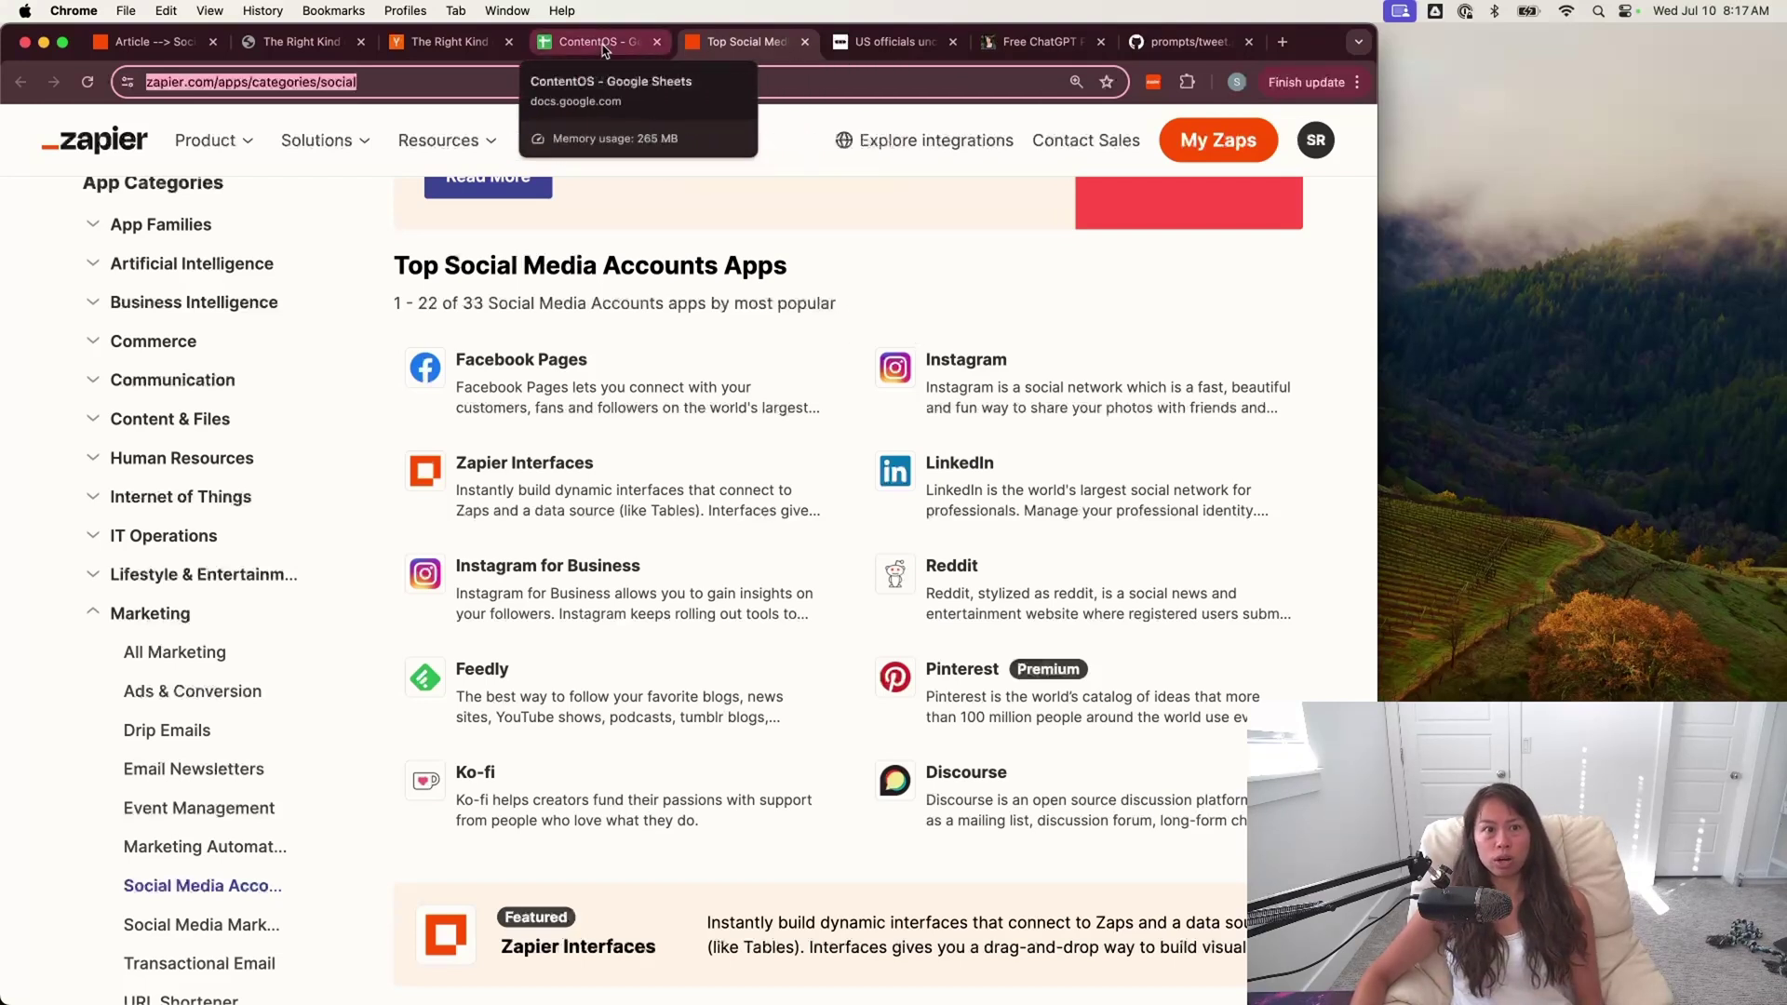
click(183, 47)
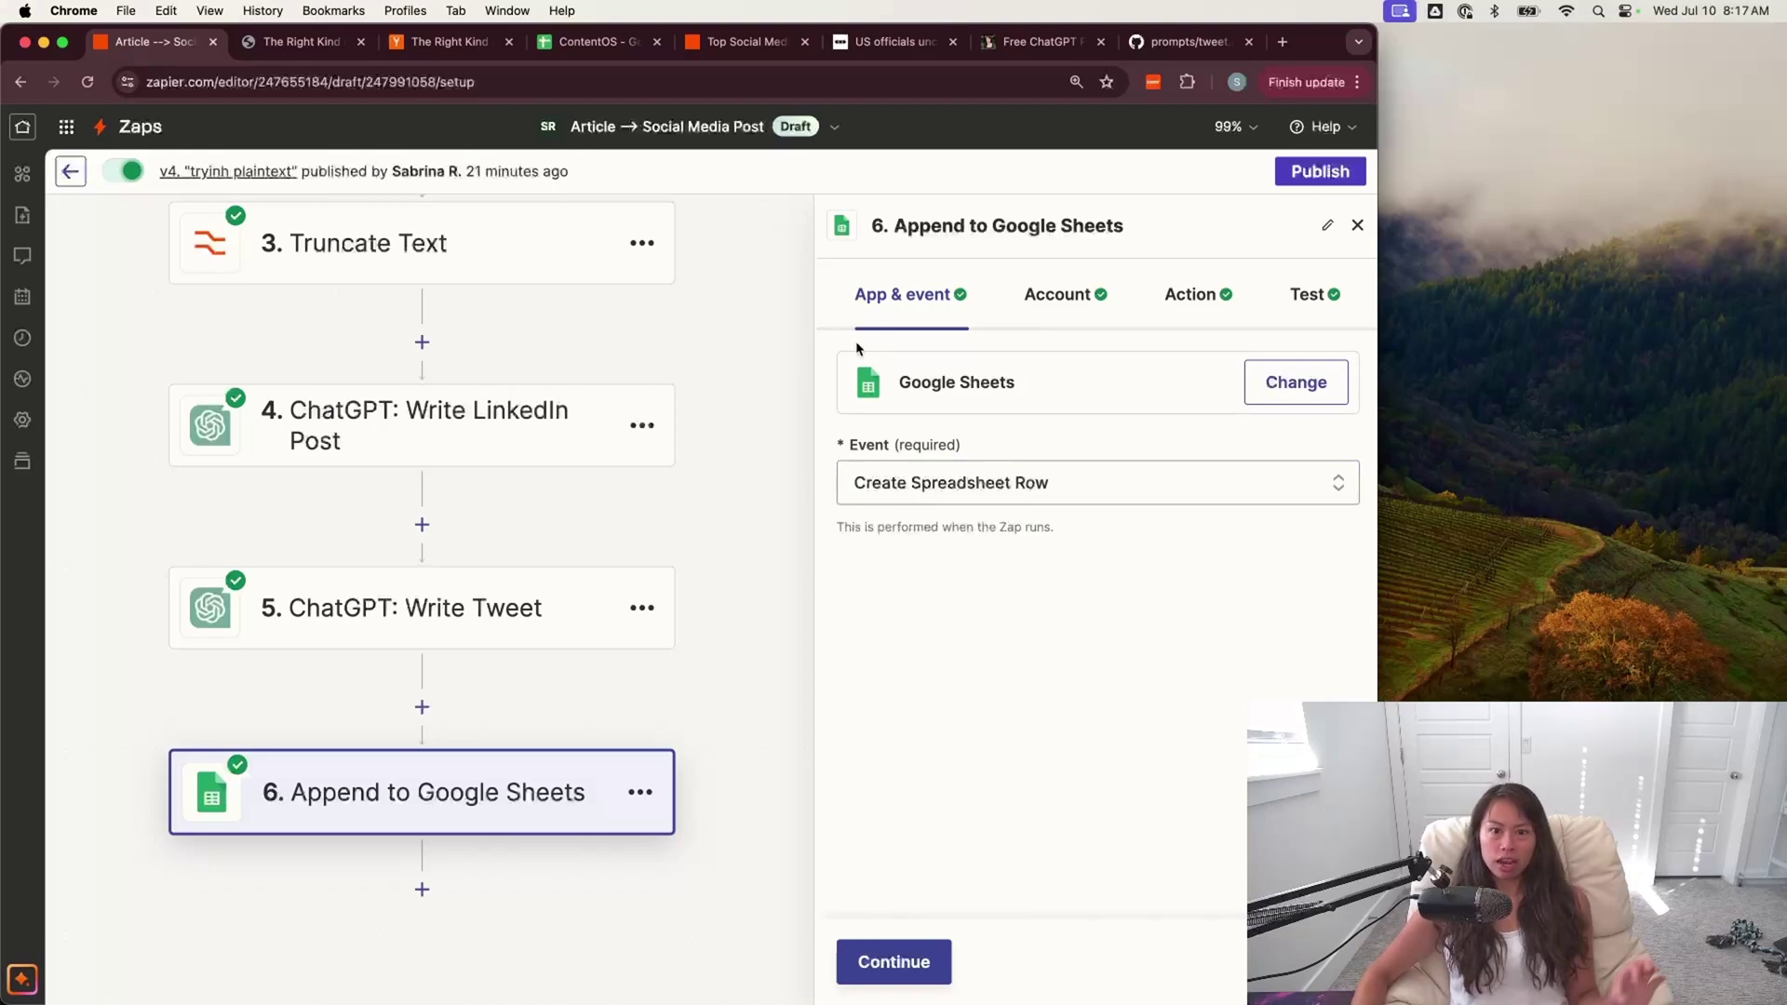
- Confirm the connected Google Sheets account and keep Create Spreadsheet Row as the event
click(1062, 322)
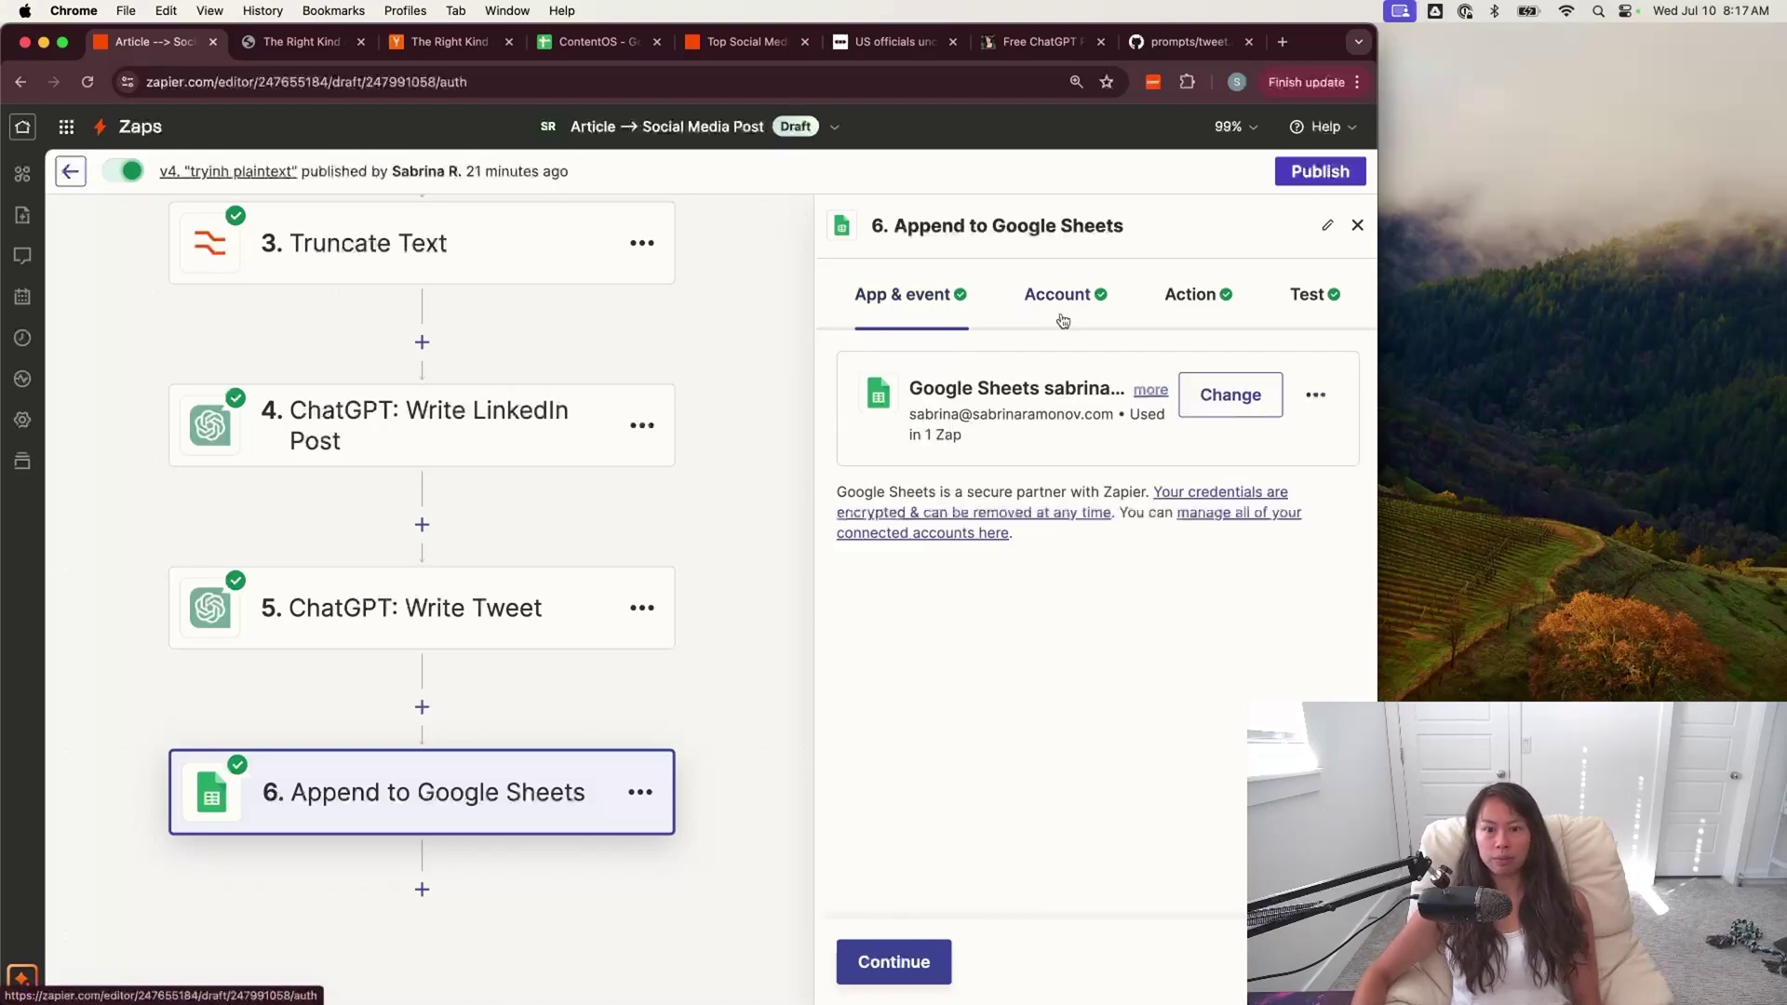
click(914, 307)
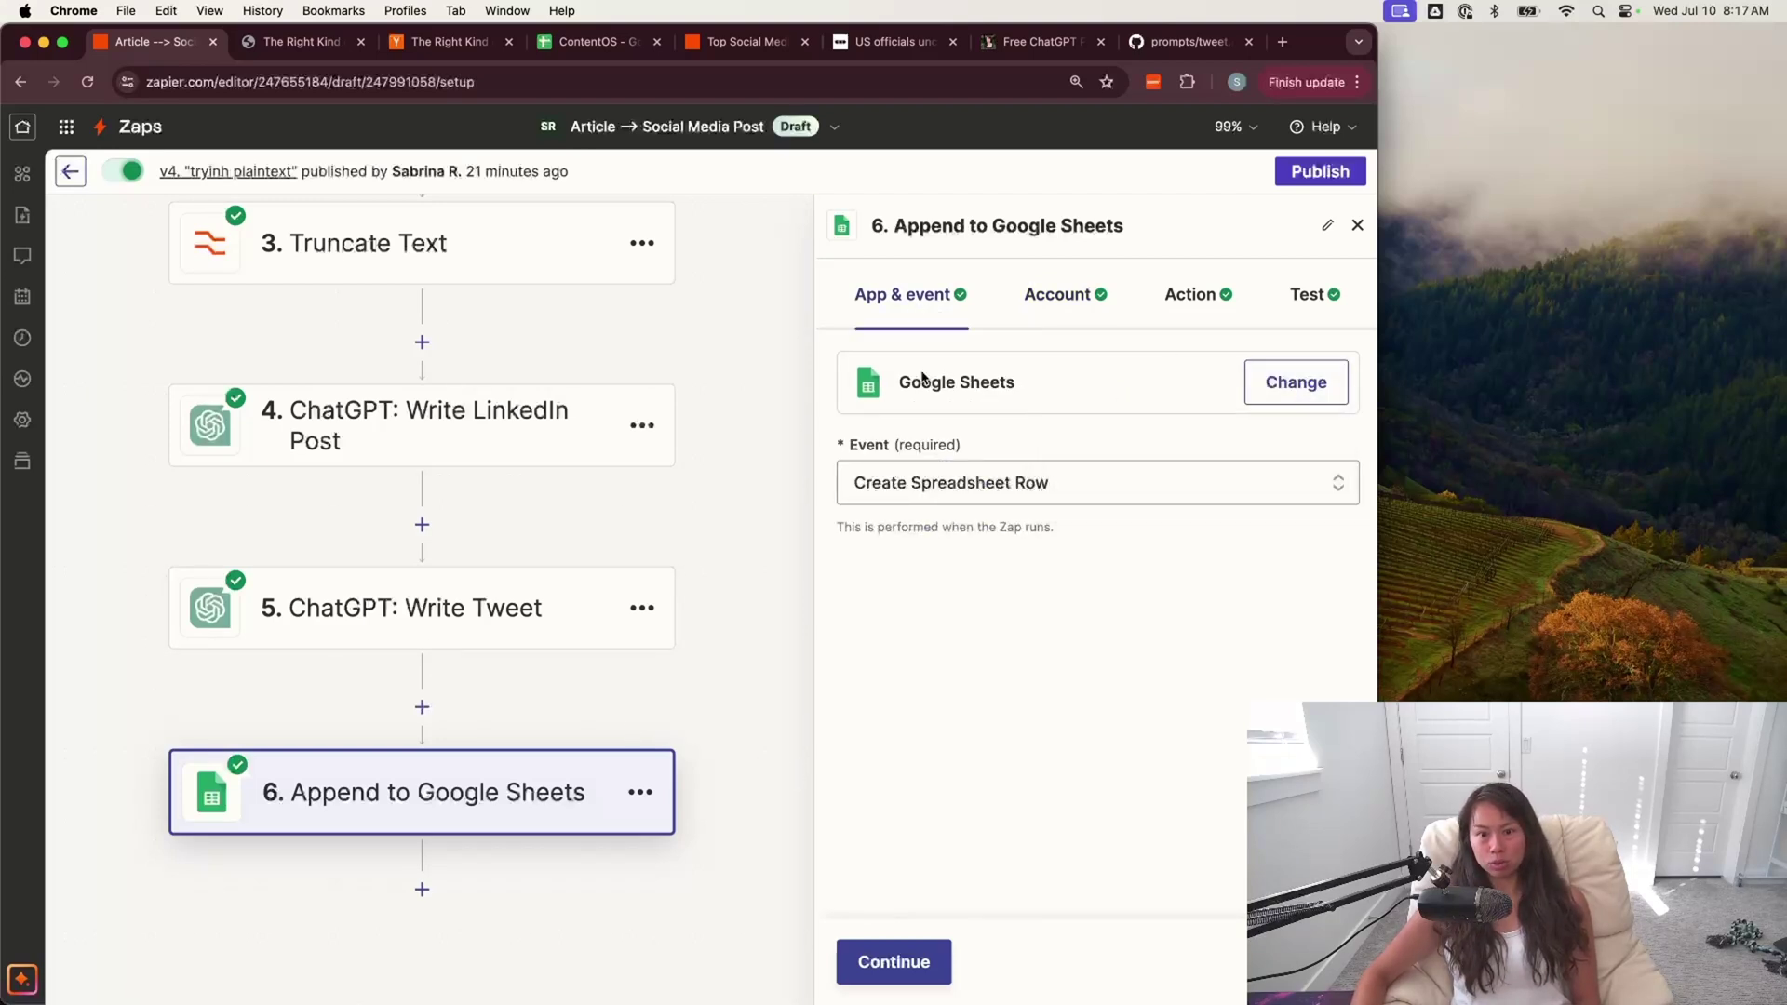
click(1055, 484)
click(1094, 382)
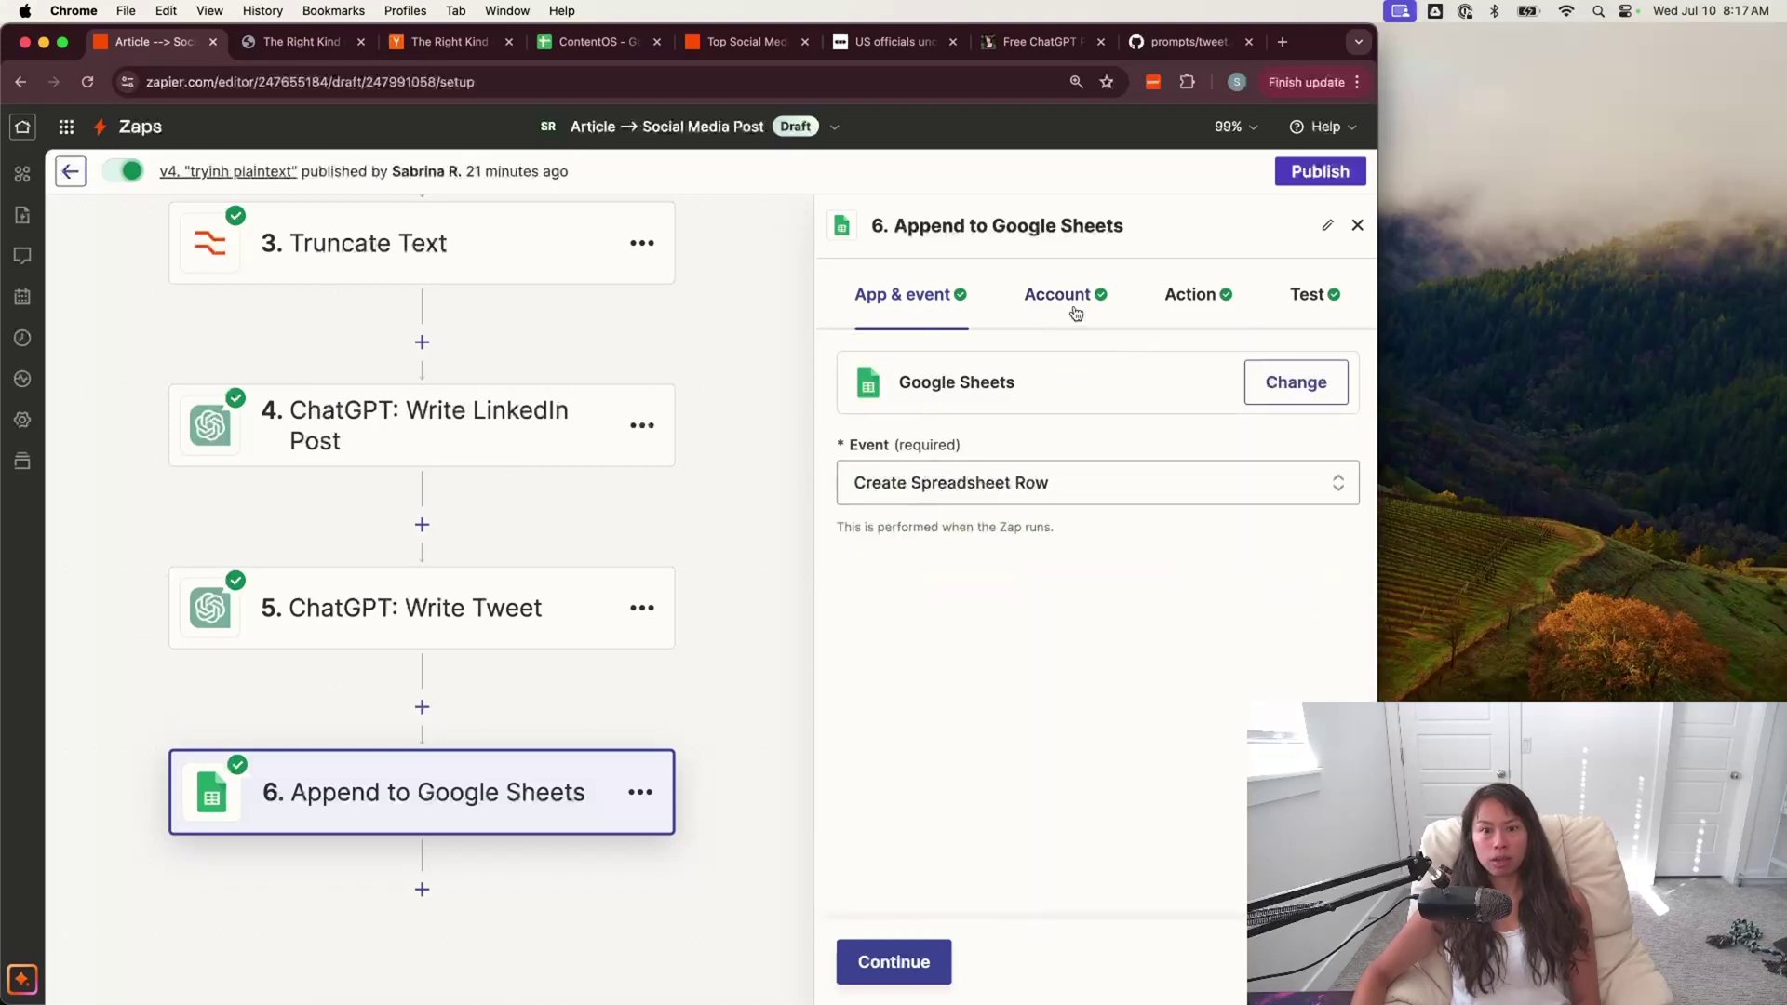
click(1076, 313)
- Compare the Title, URL, Date, LinkedIn Post and Tweet mappings with the ContentOS sheet columns
click(1194, 298)
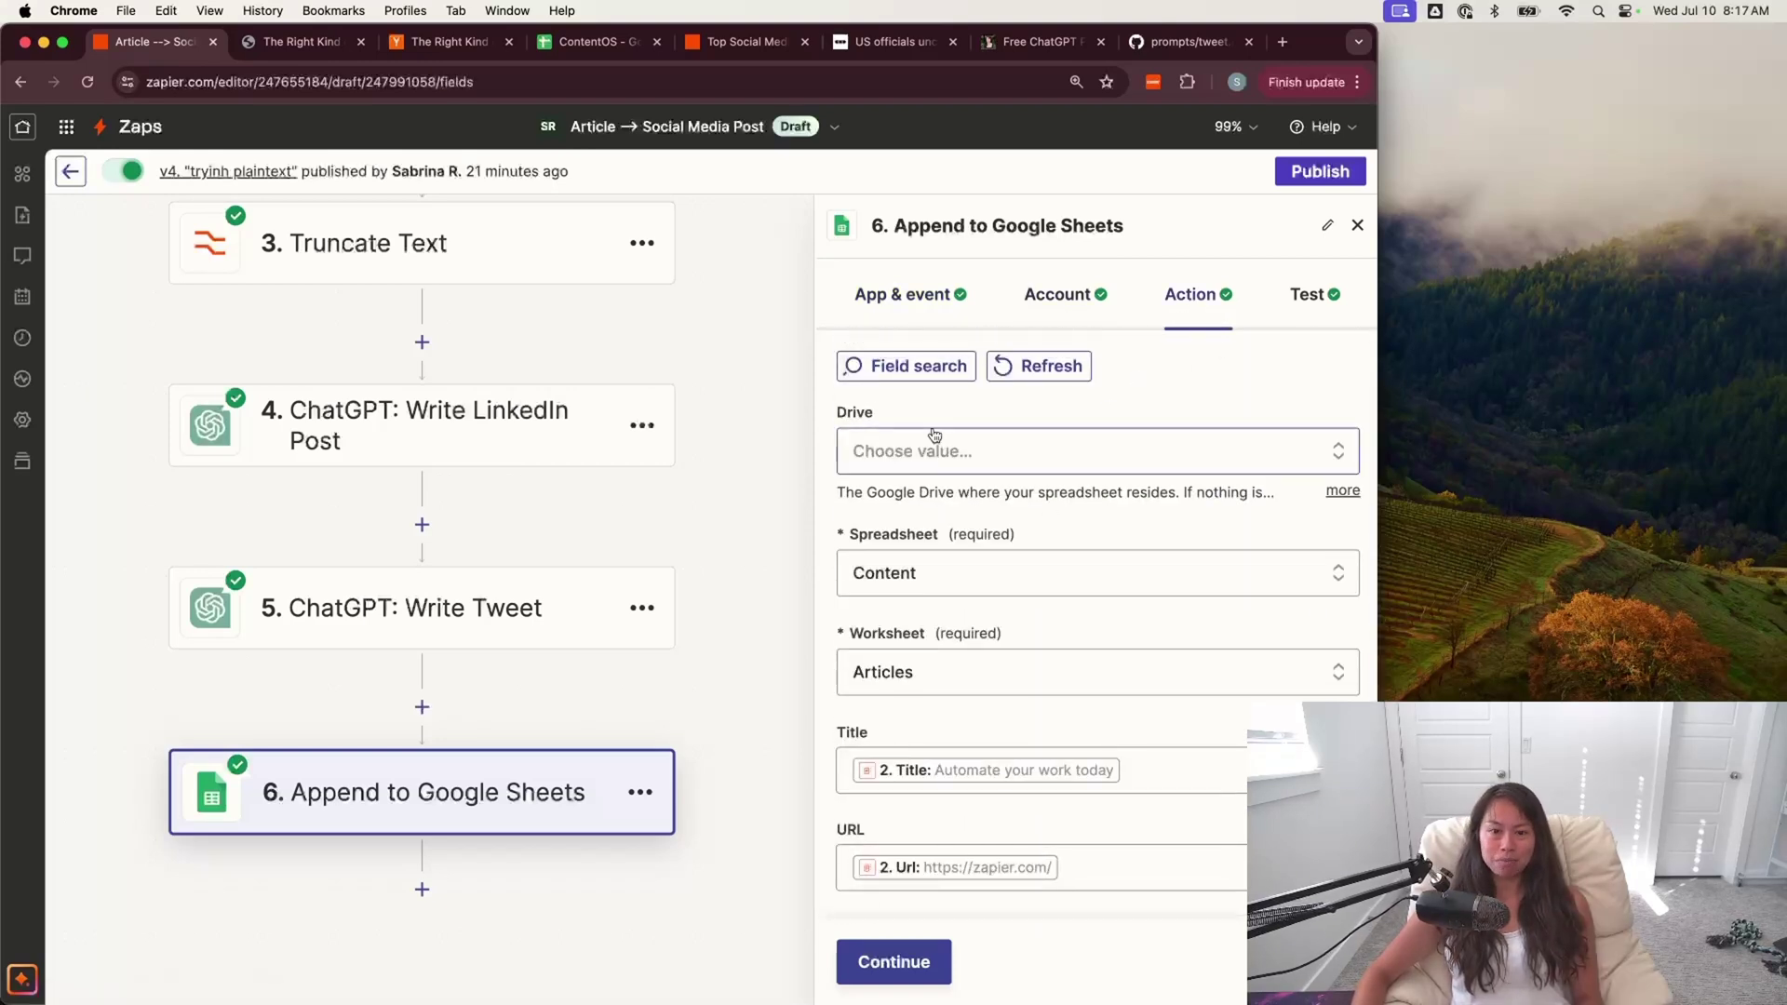
scroll(977, 475, down, 2)
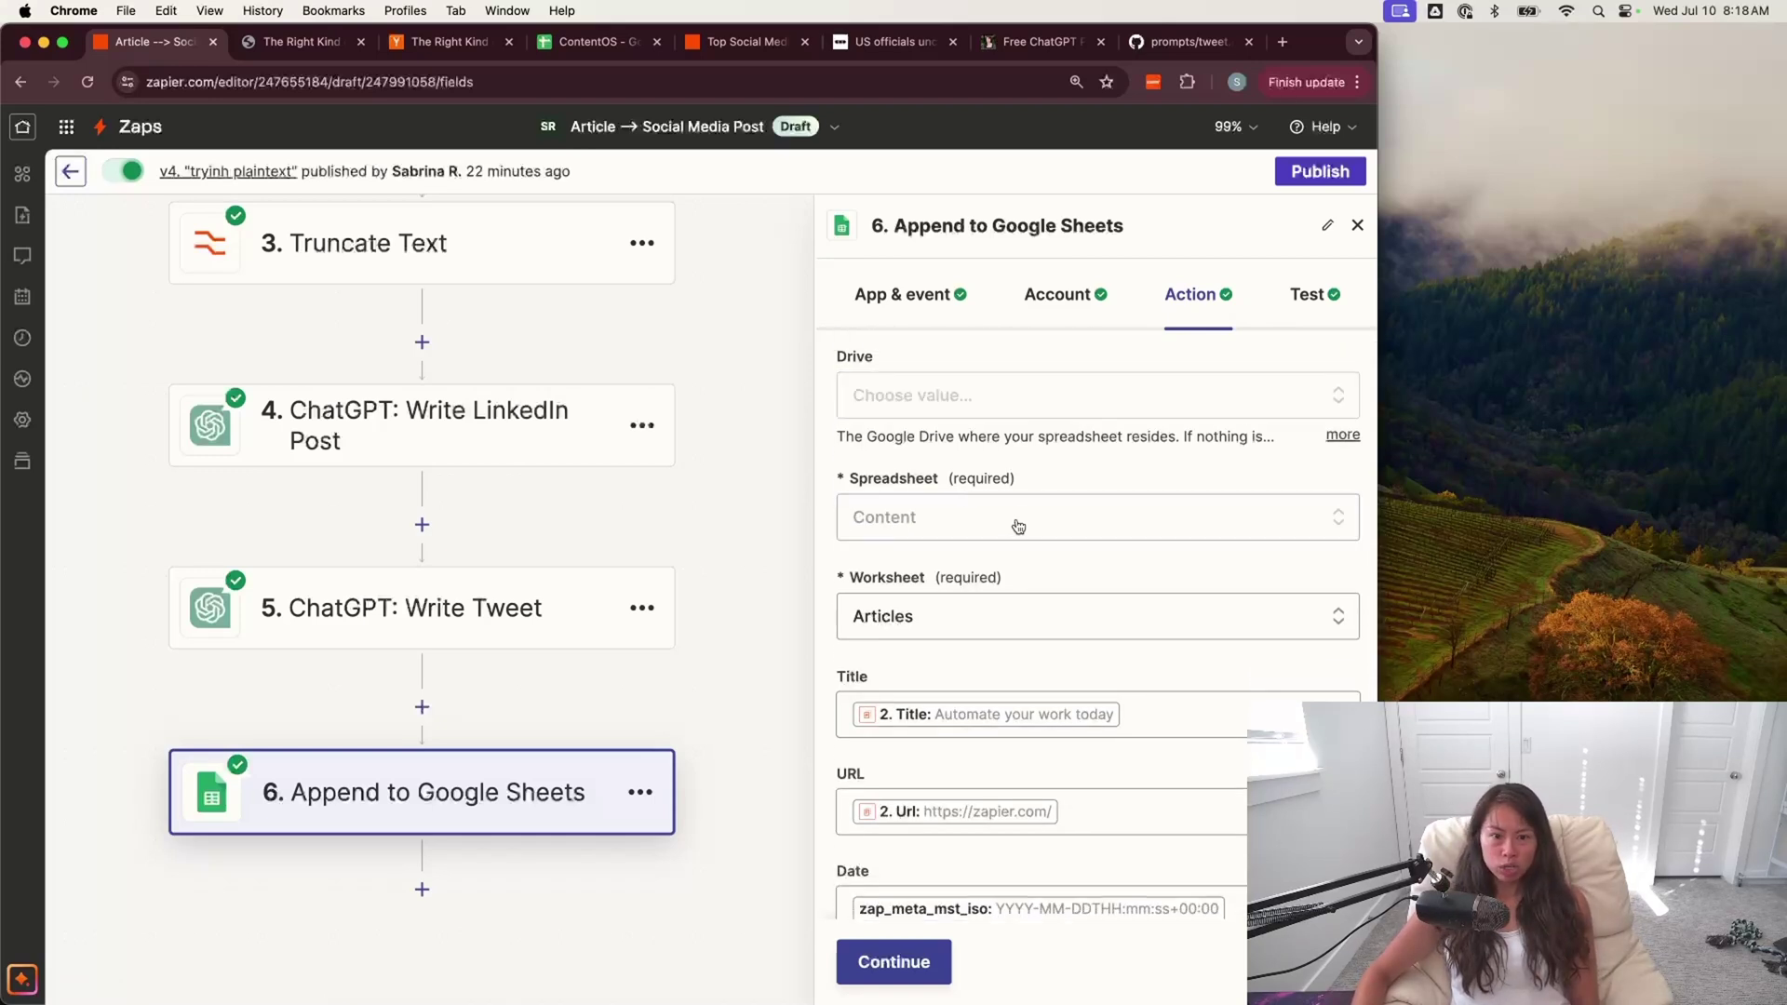
scroll(940, 610, down, 5)
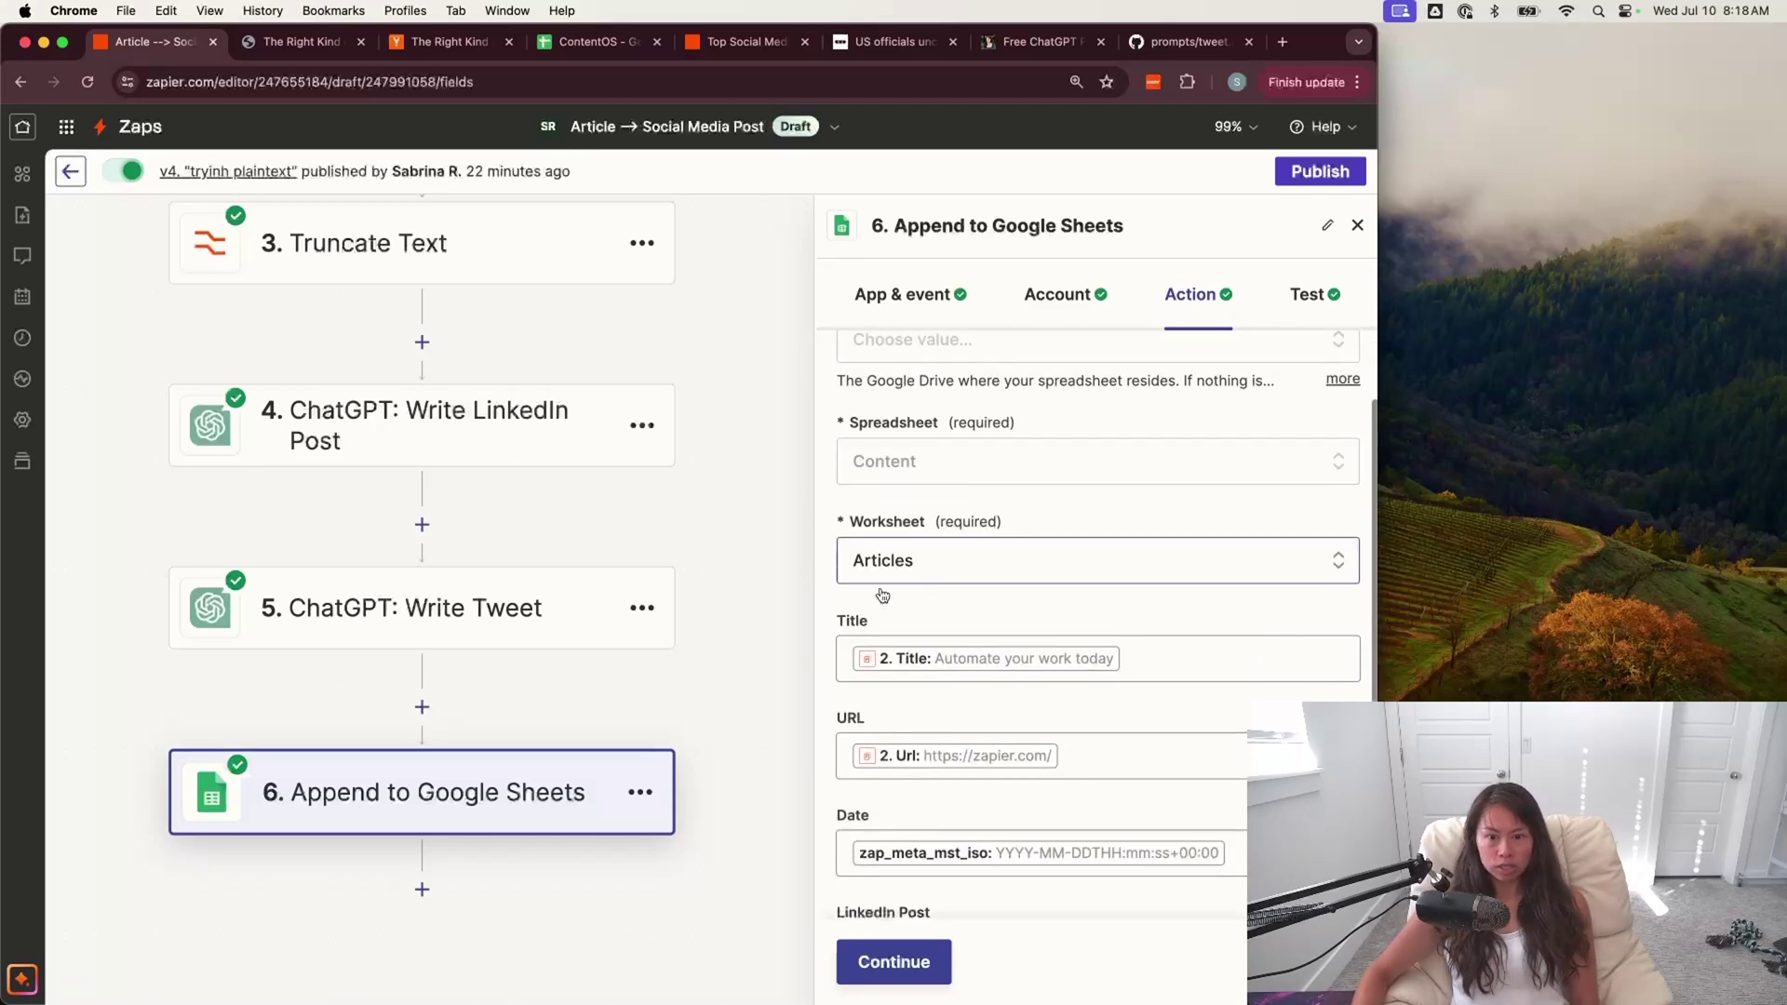
click(595, 42)
click(202, 283)
scroll(551, 489, right, 2)
scroll(551, 490, left, 2)
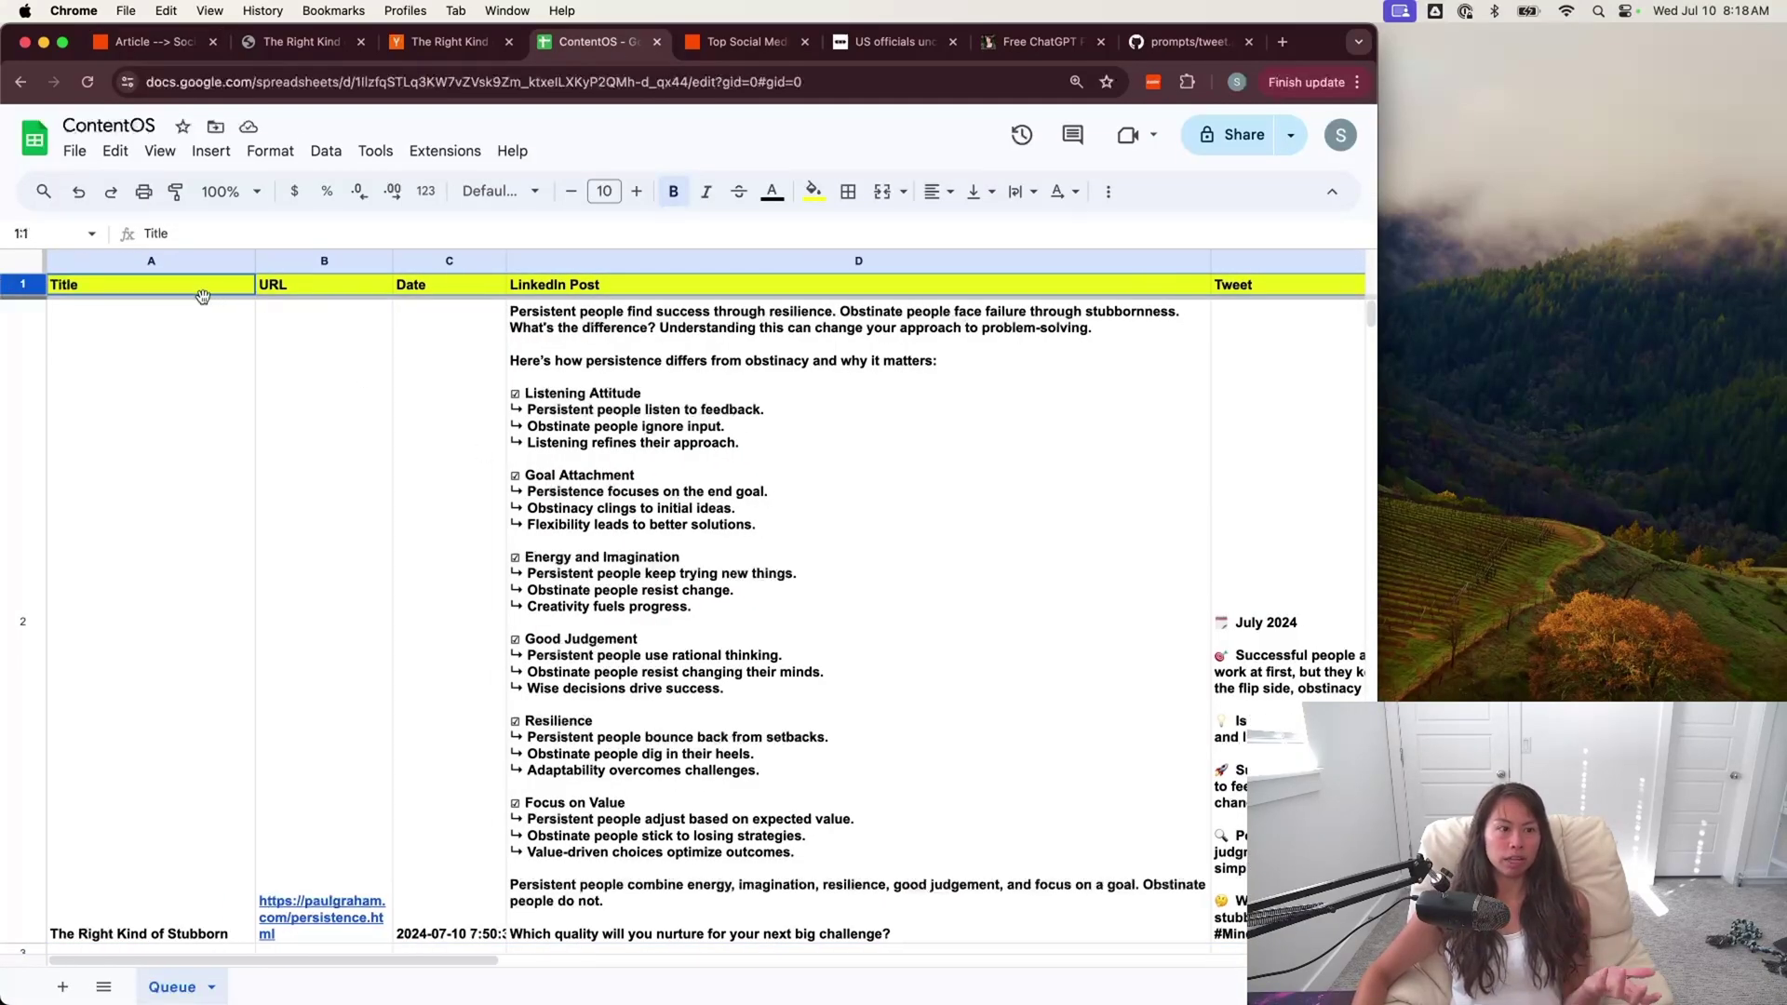
- Inspect the Date, LinkedIn Post and Tweet columns of the ContentOS Queue sheet
click(450, 294)
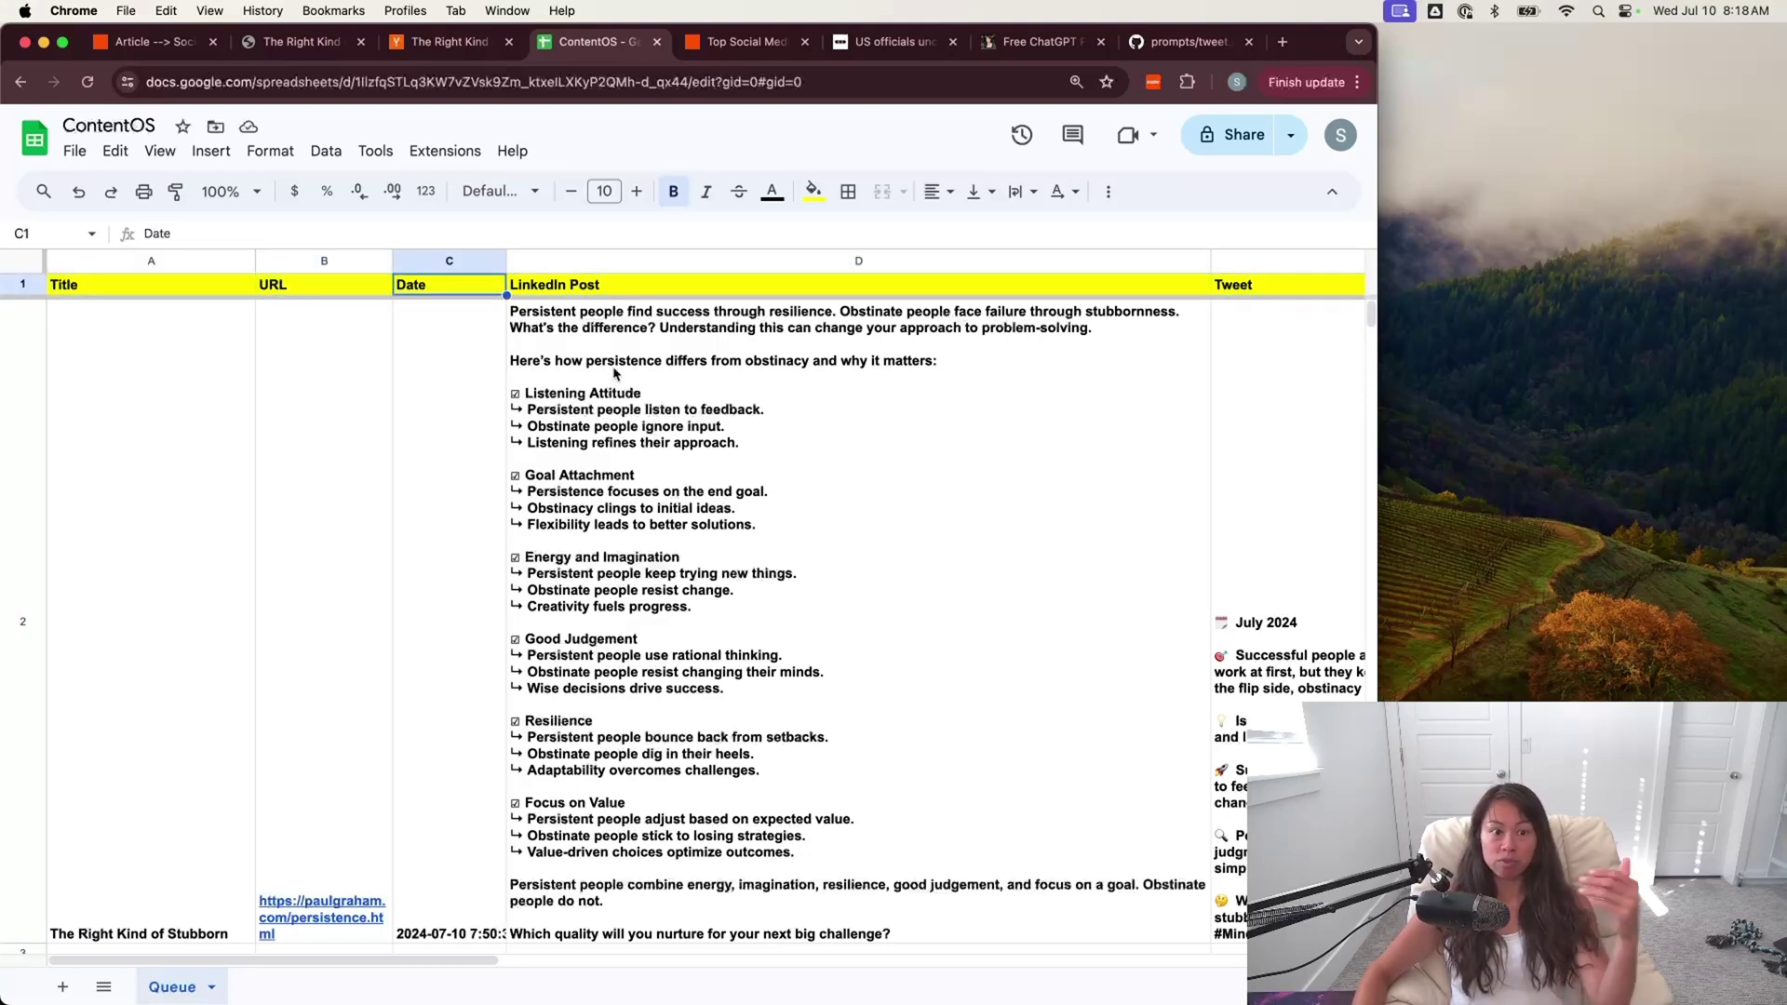
scroll(651, 391, right, 1)
key(Right)
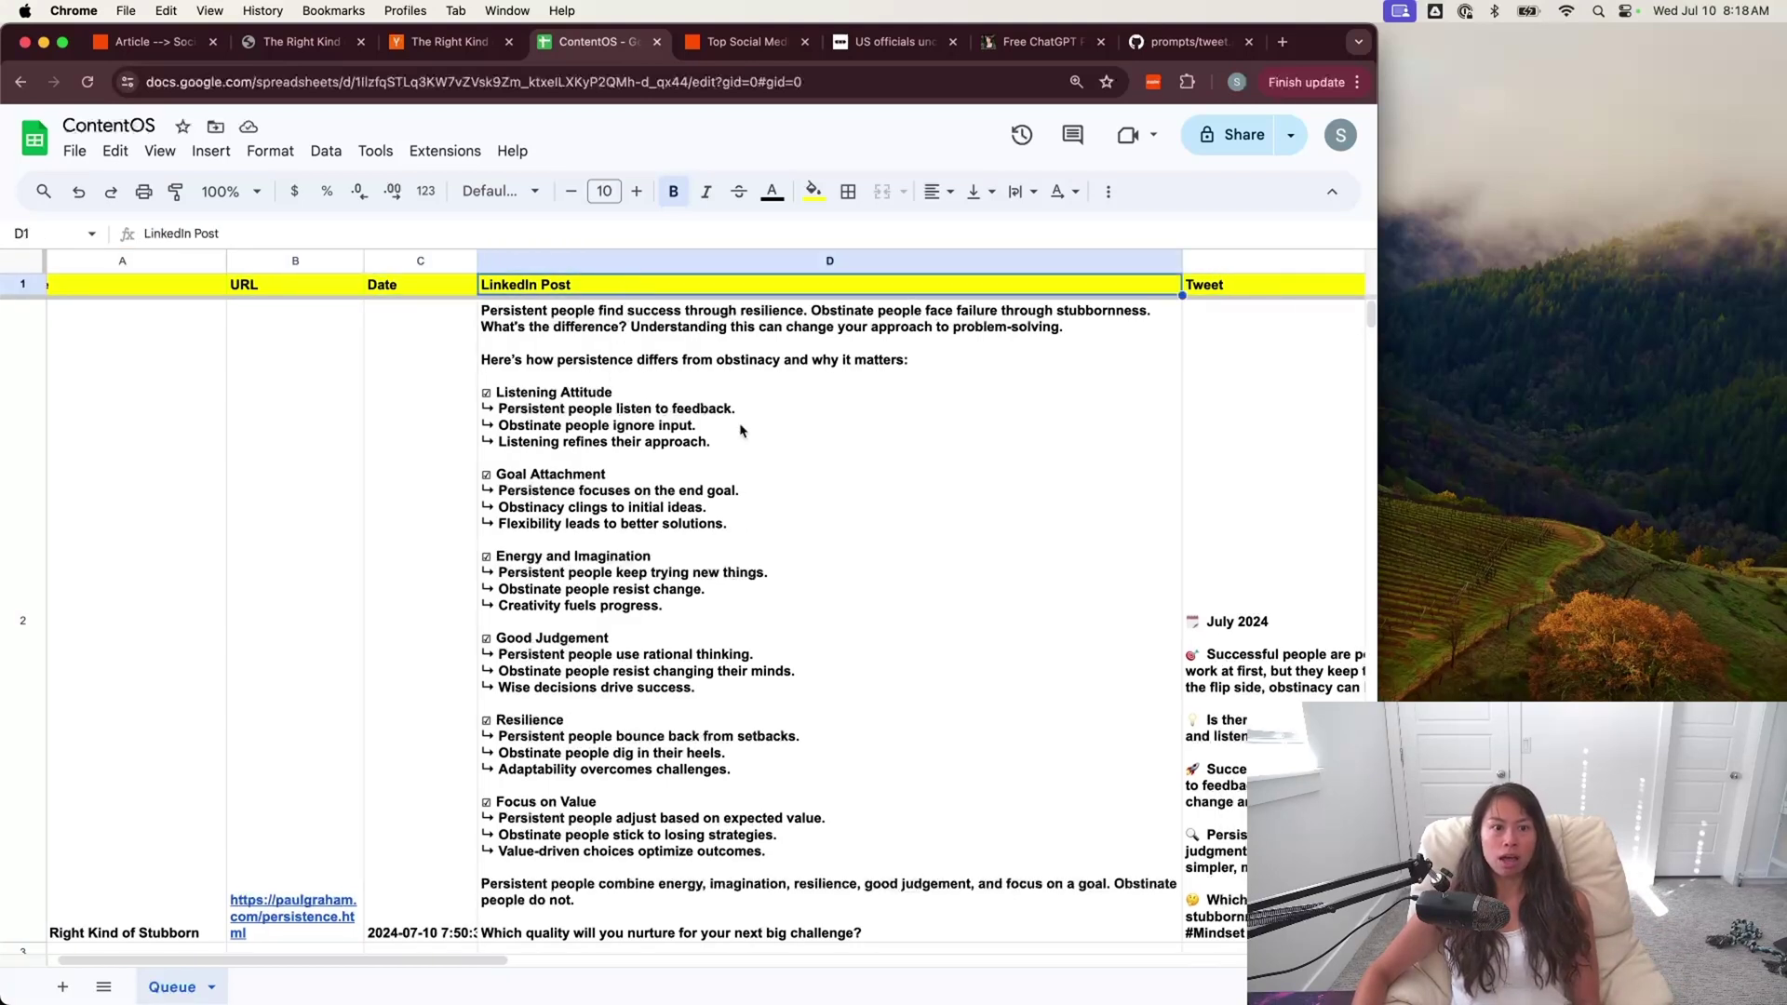
scroll(608, 427, right, 2)
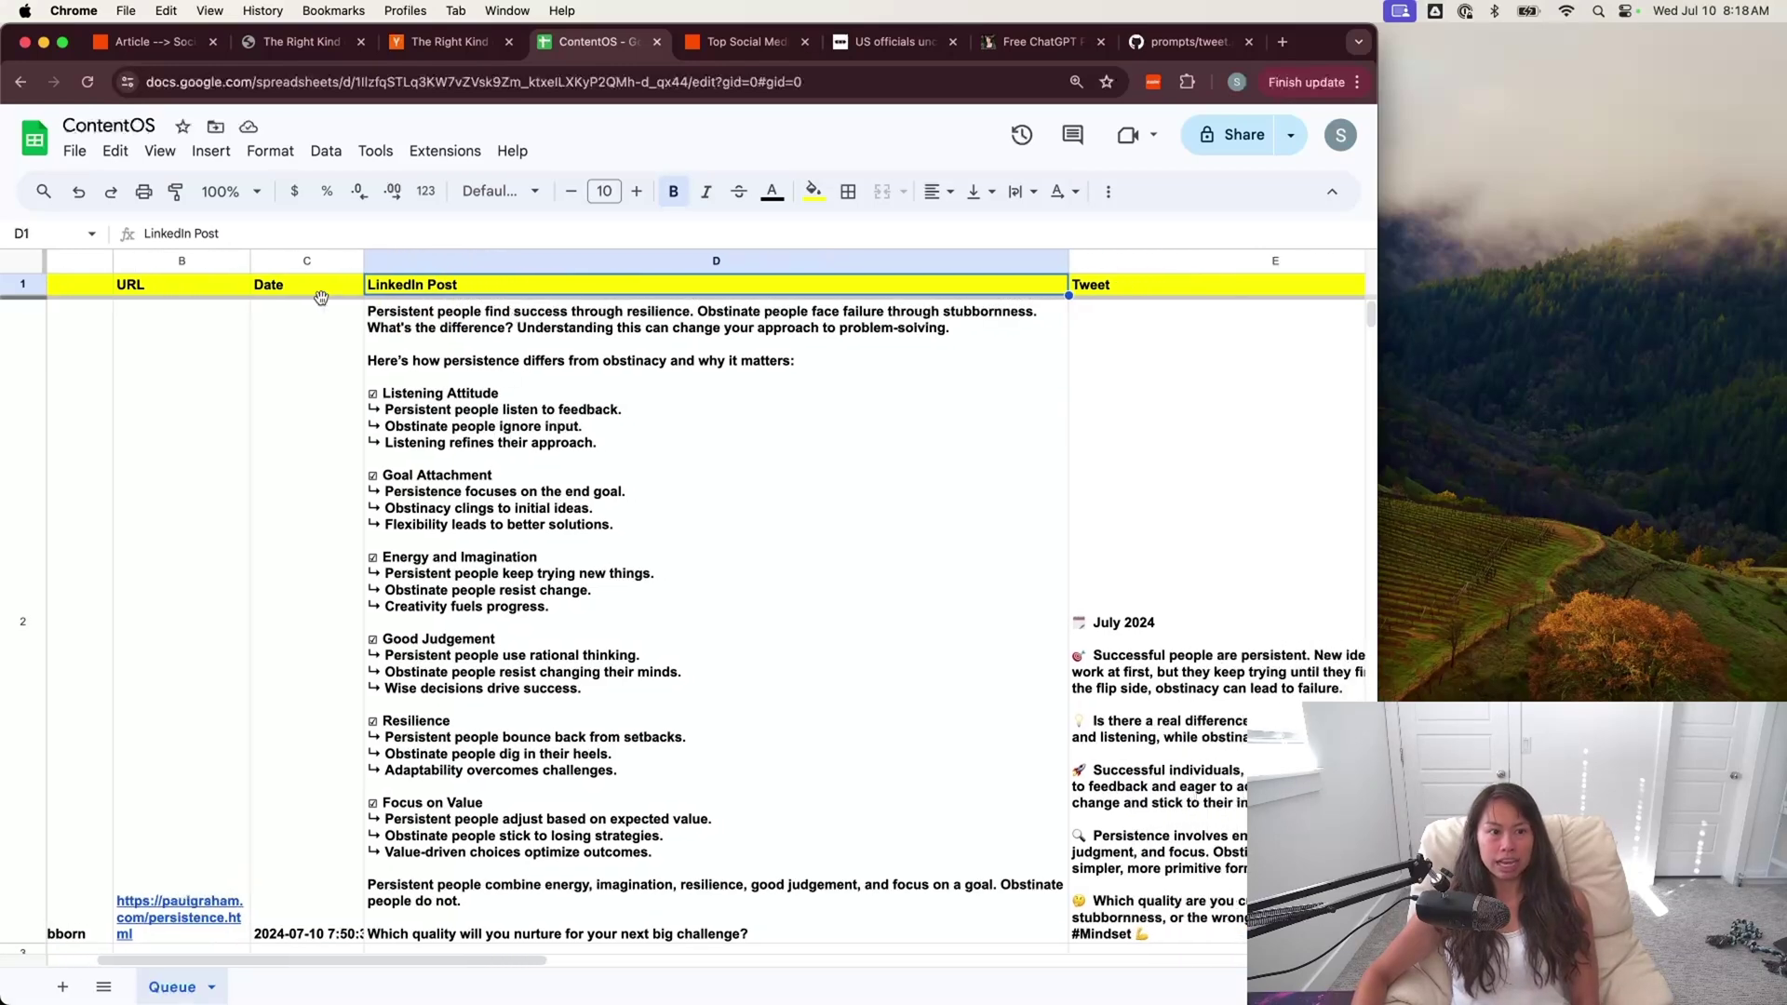
click(303, 295)
scroll(577, 344, right, 1)
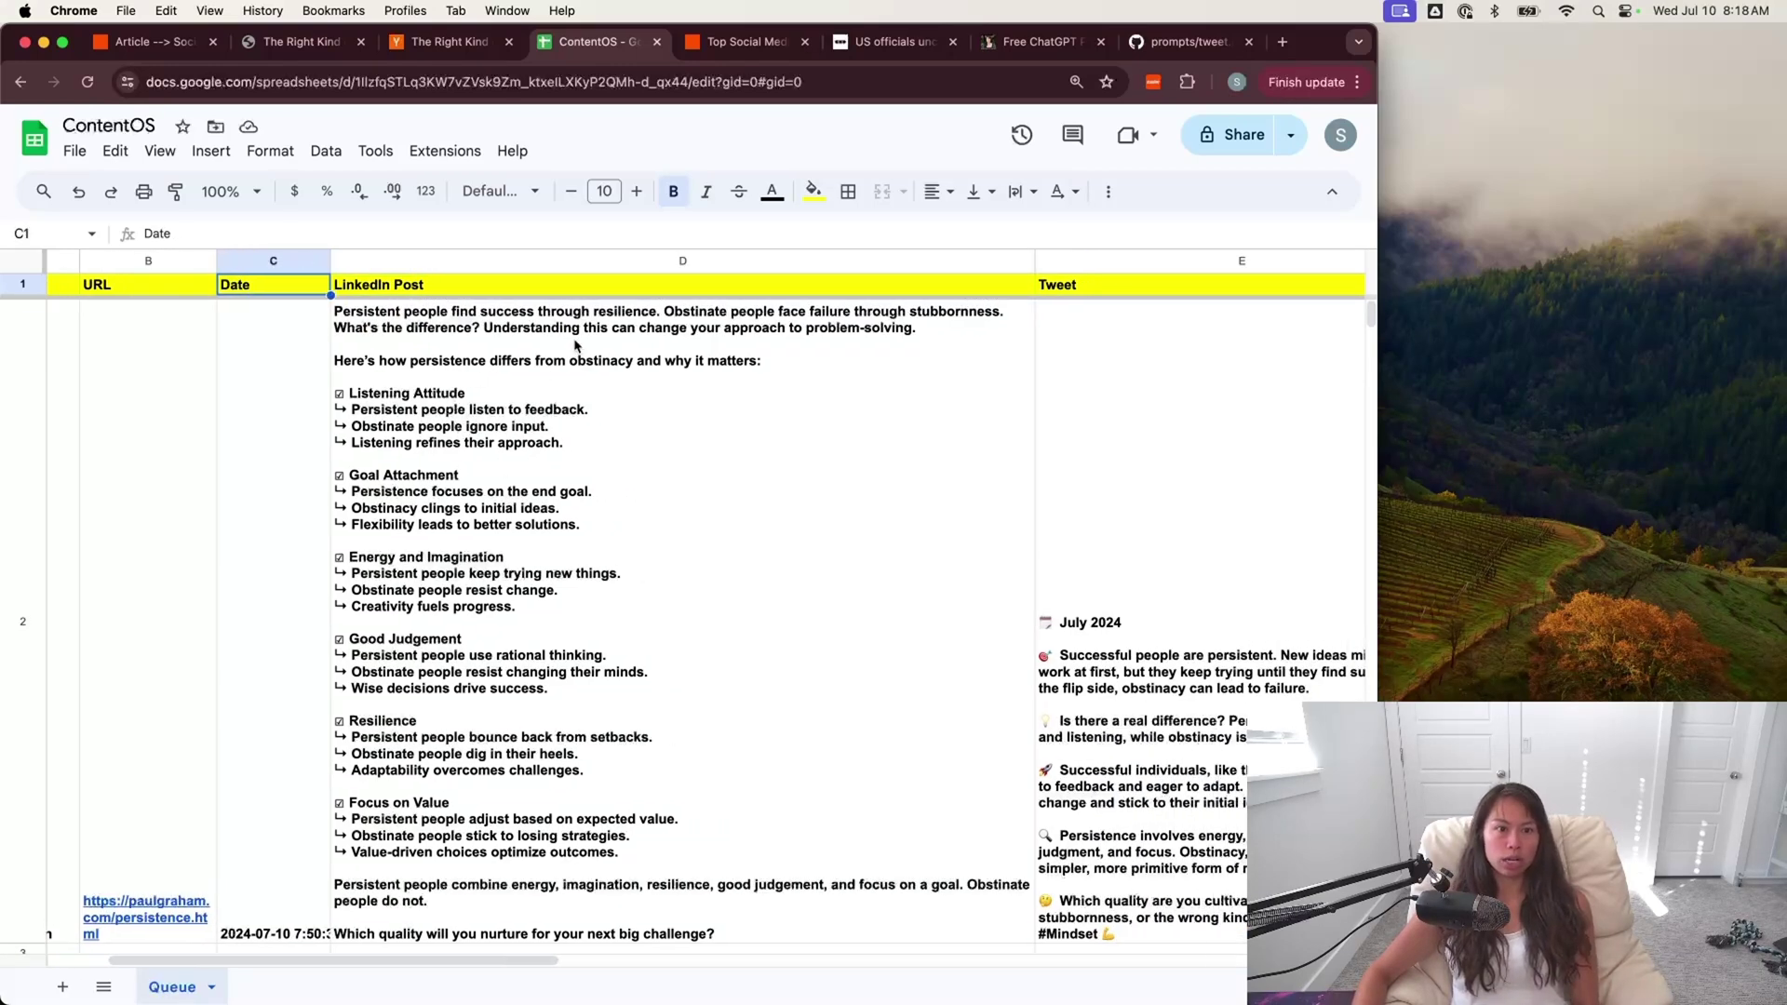
click(600, 296)
scroll(559, 298, right, 4)
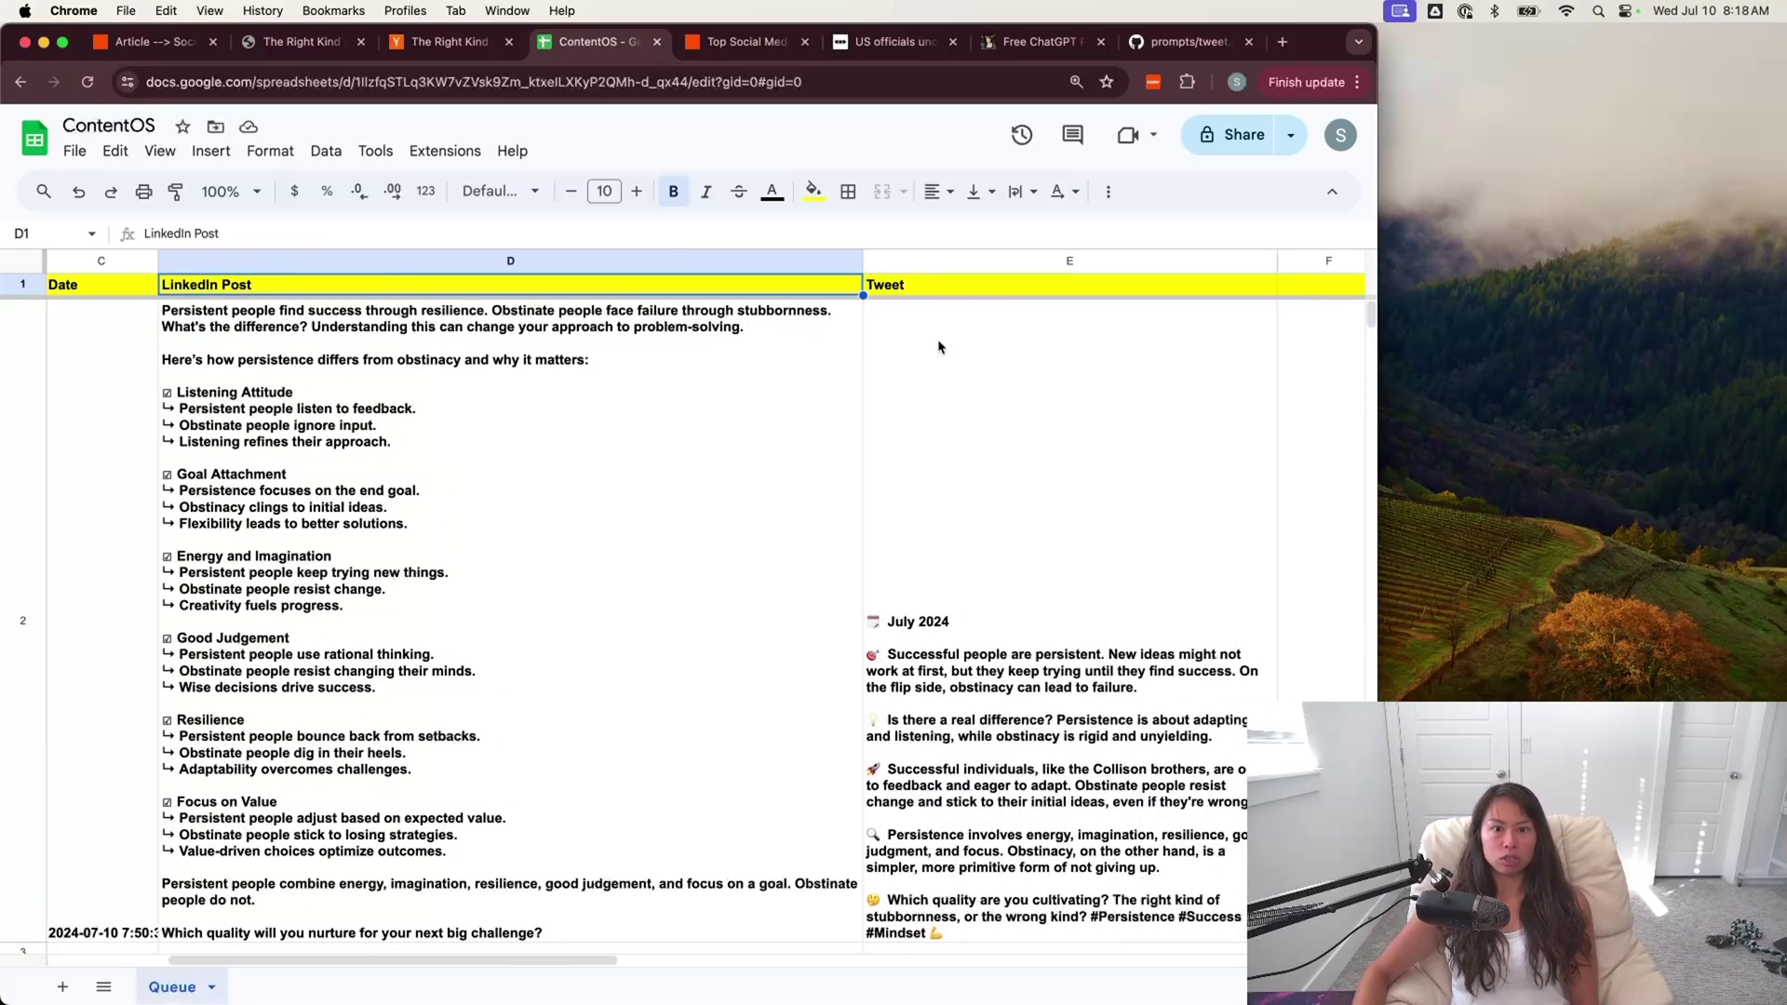
click(946, 293)
scroll(946, 292, left, 5)
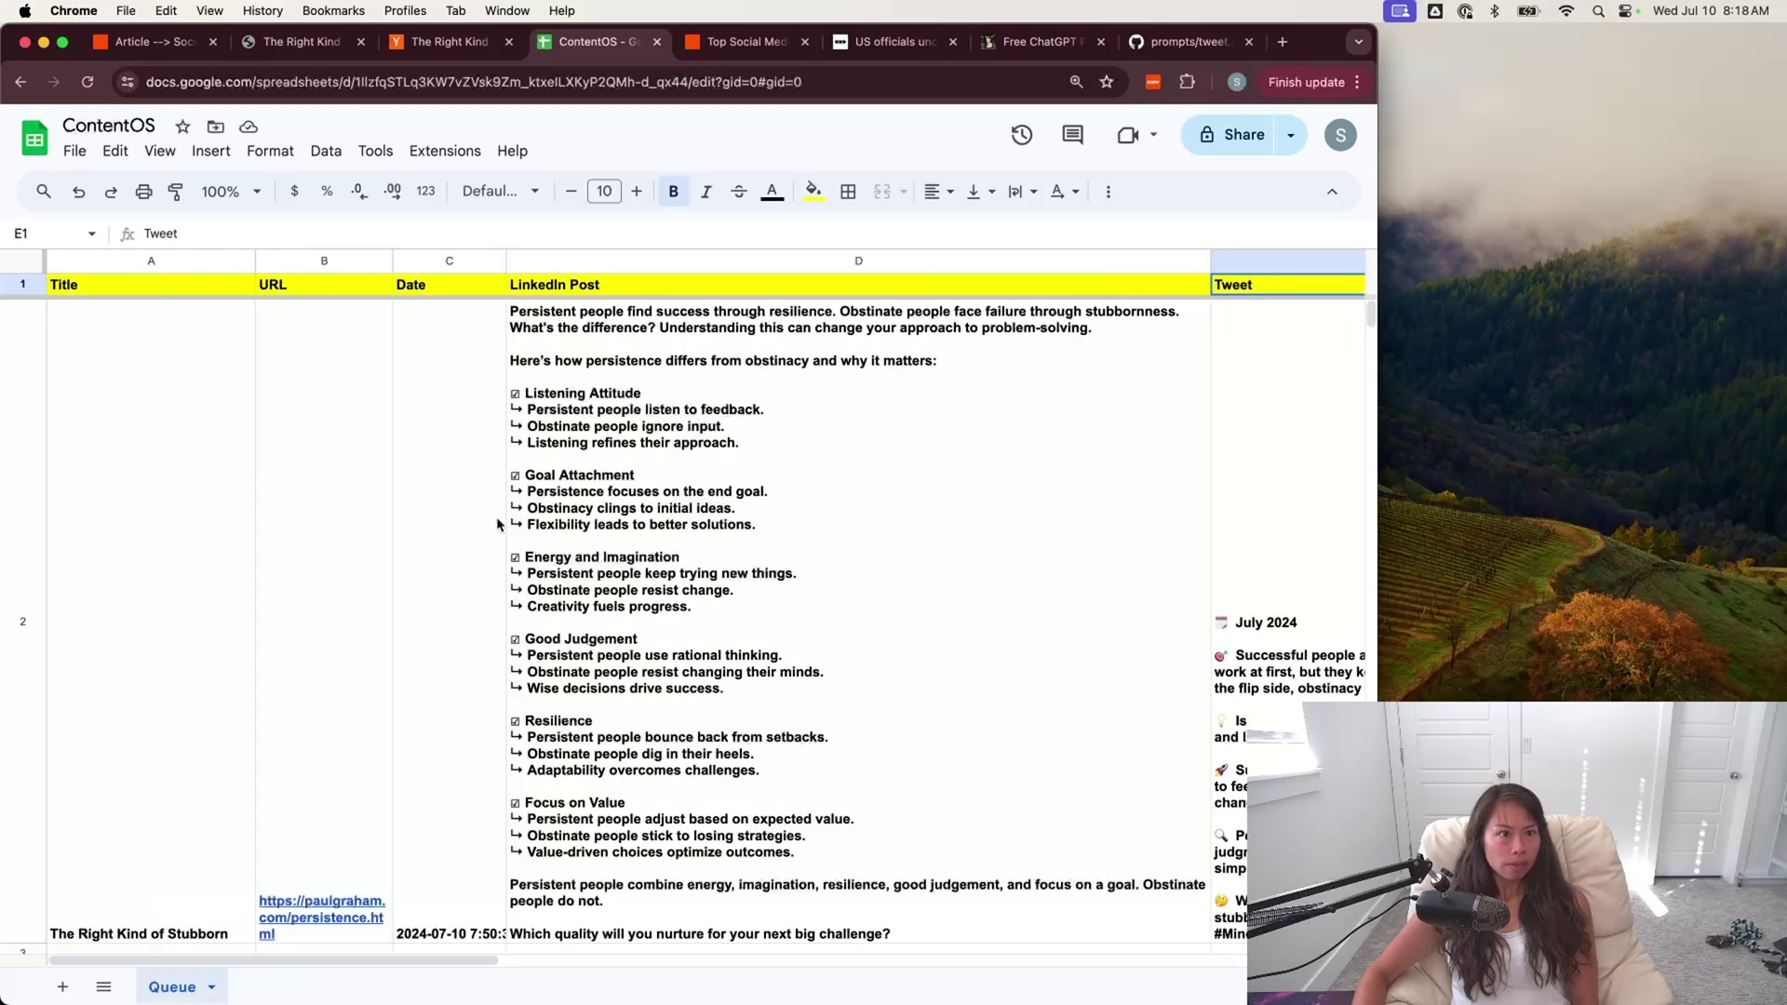
click(149, 43)
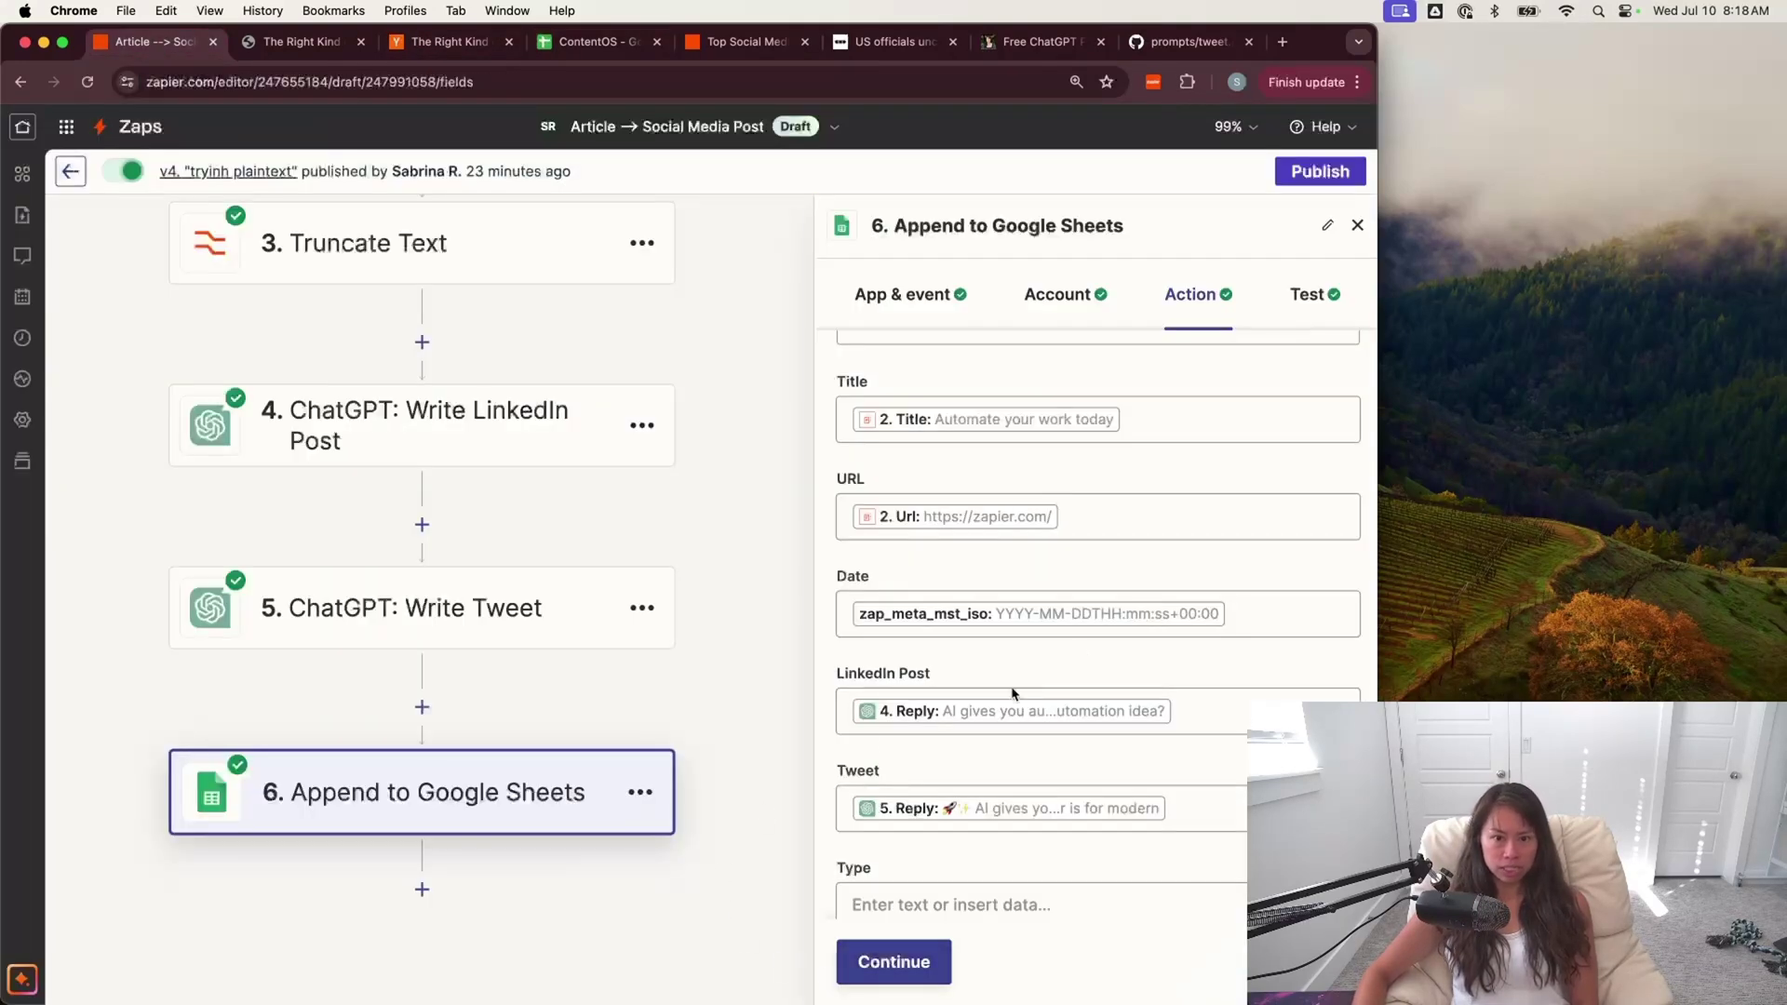
scroll(1117, 629, up, 3)
scroll(1116, 626, down, 4)
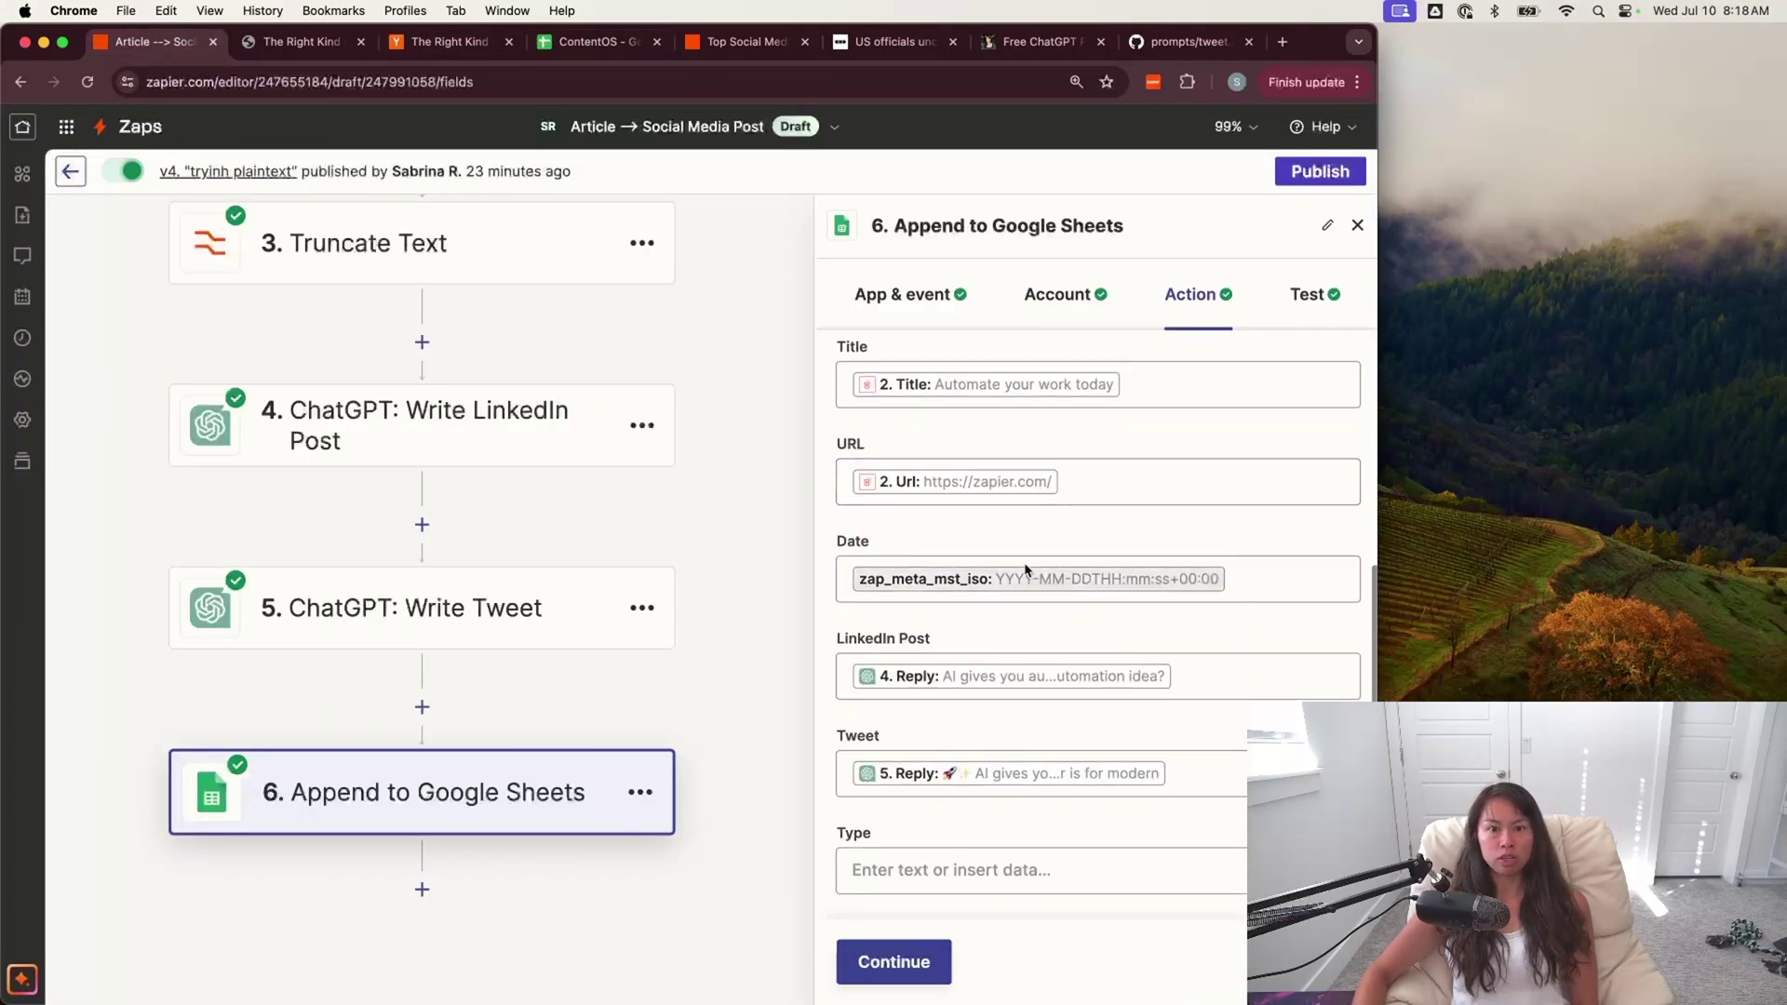
scroll(1006, 557, up, 1)
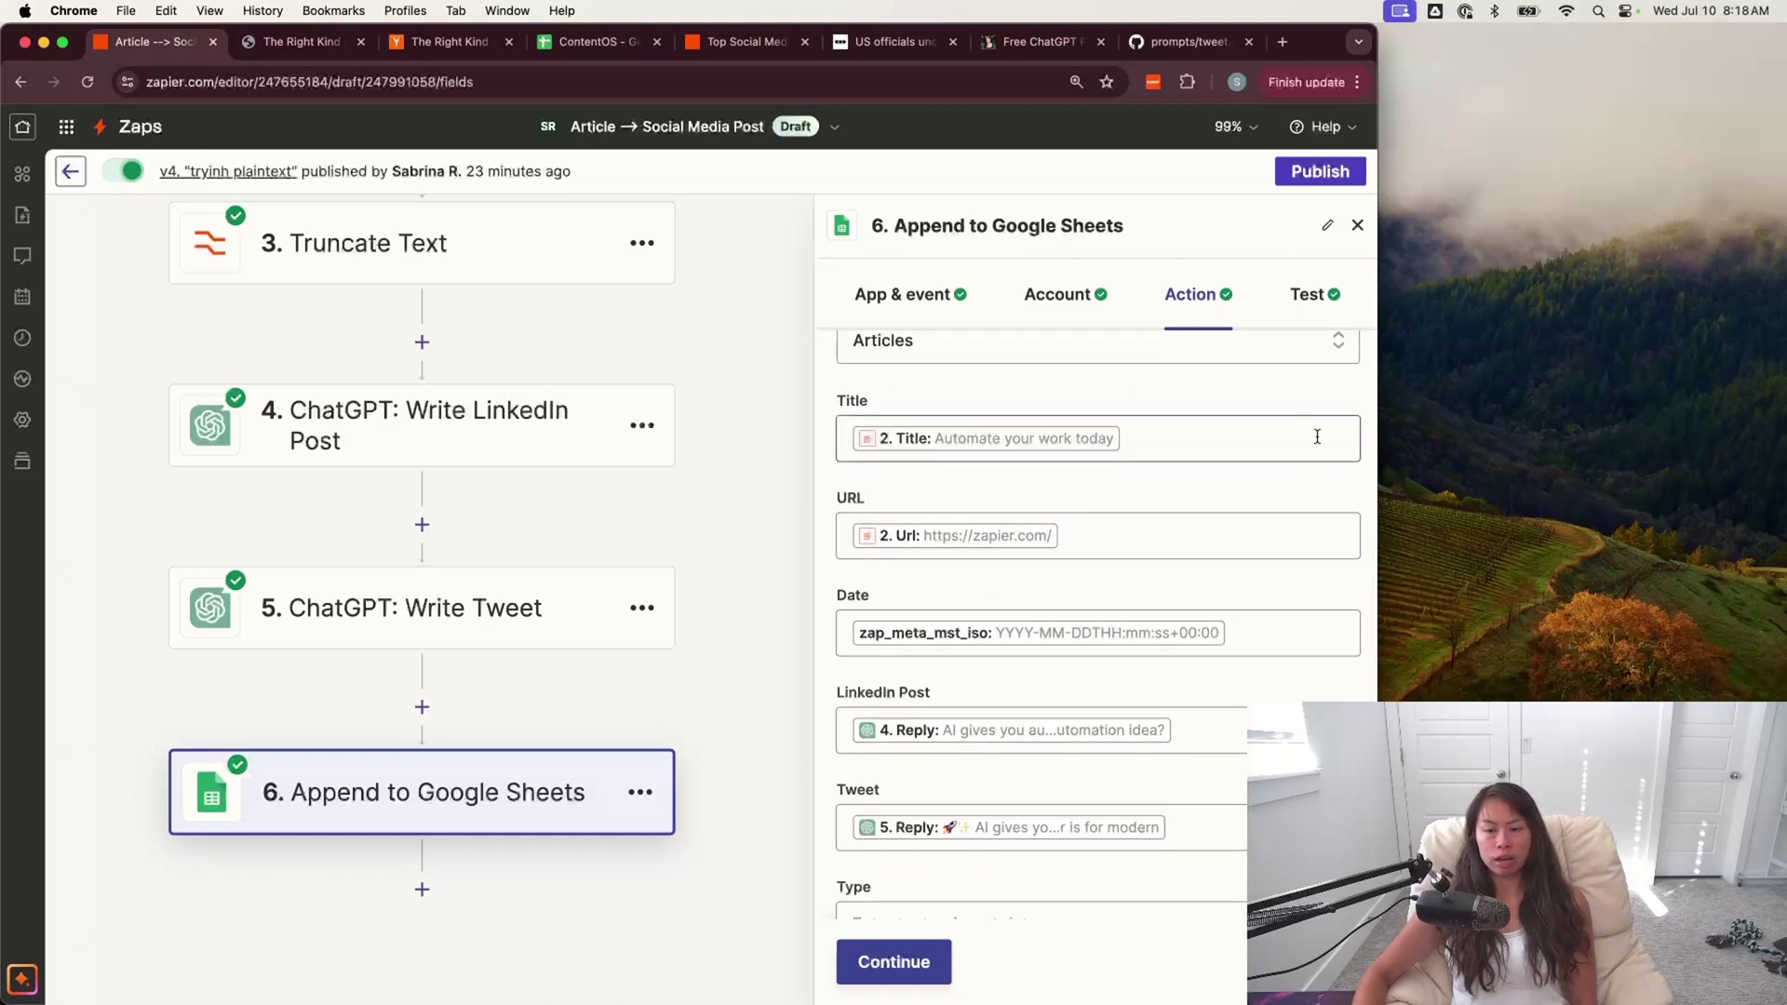
click(1254, 449)
click(1185, 391)
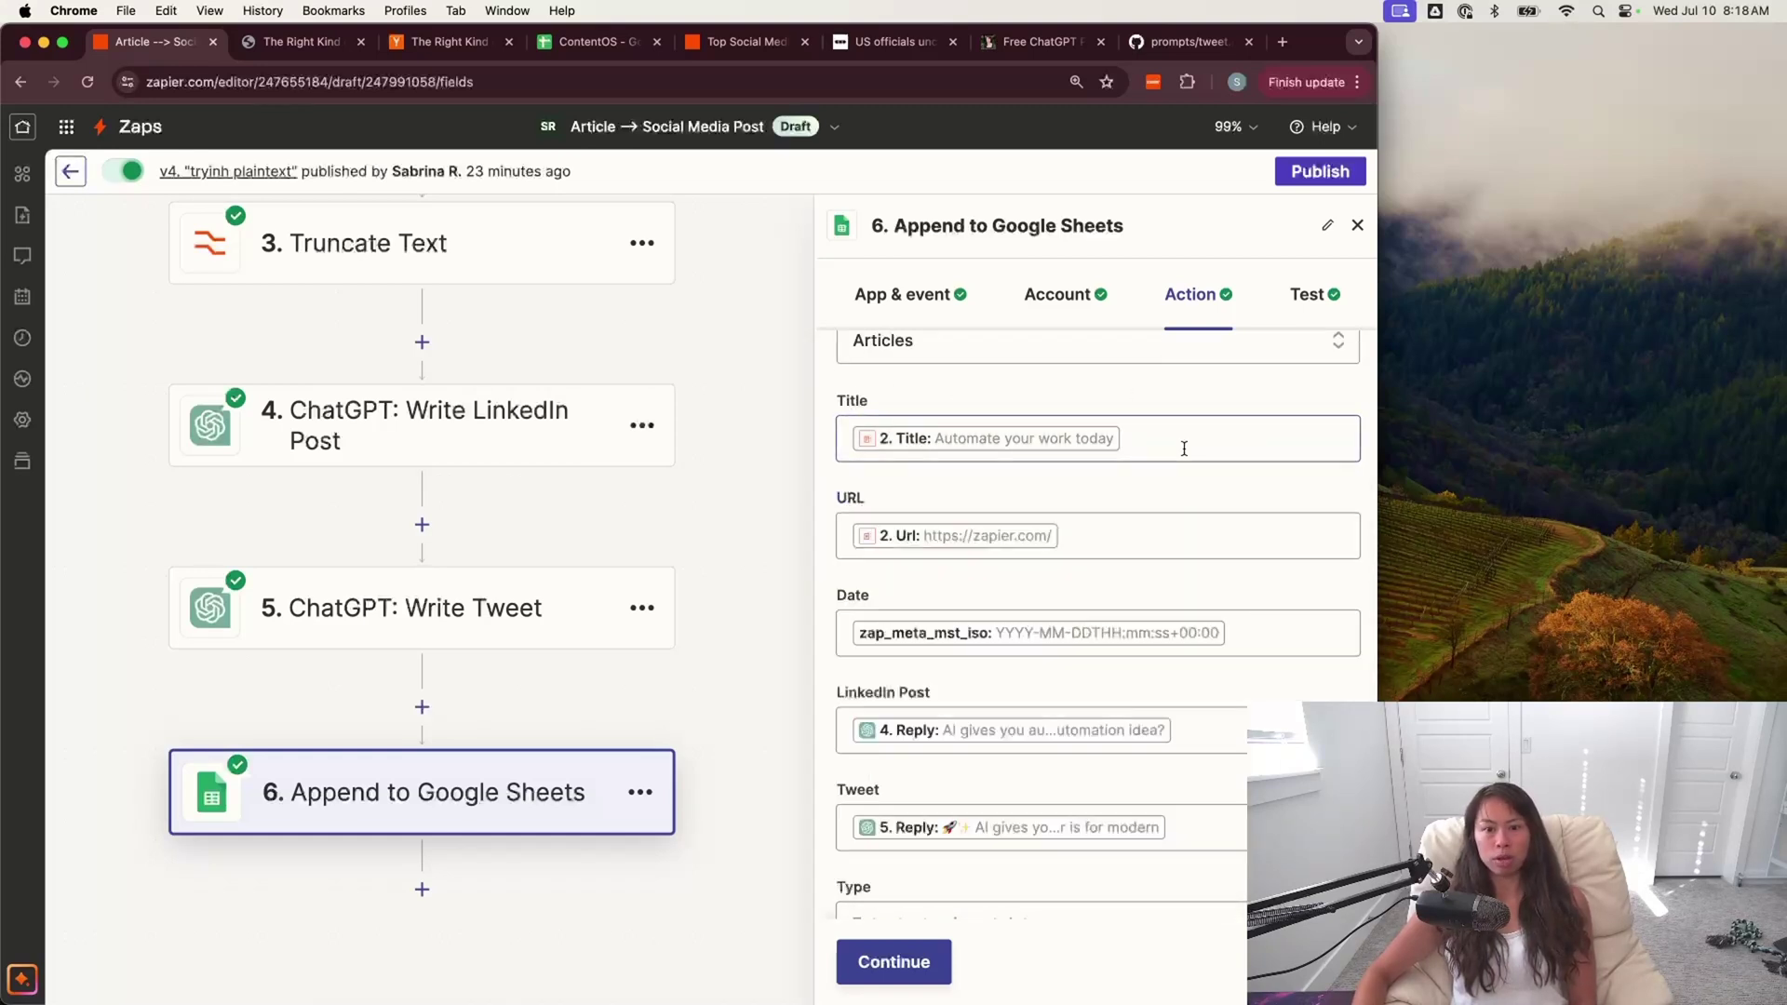
click(1146, 430)
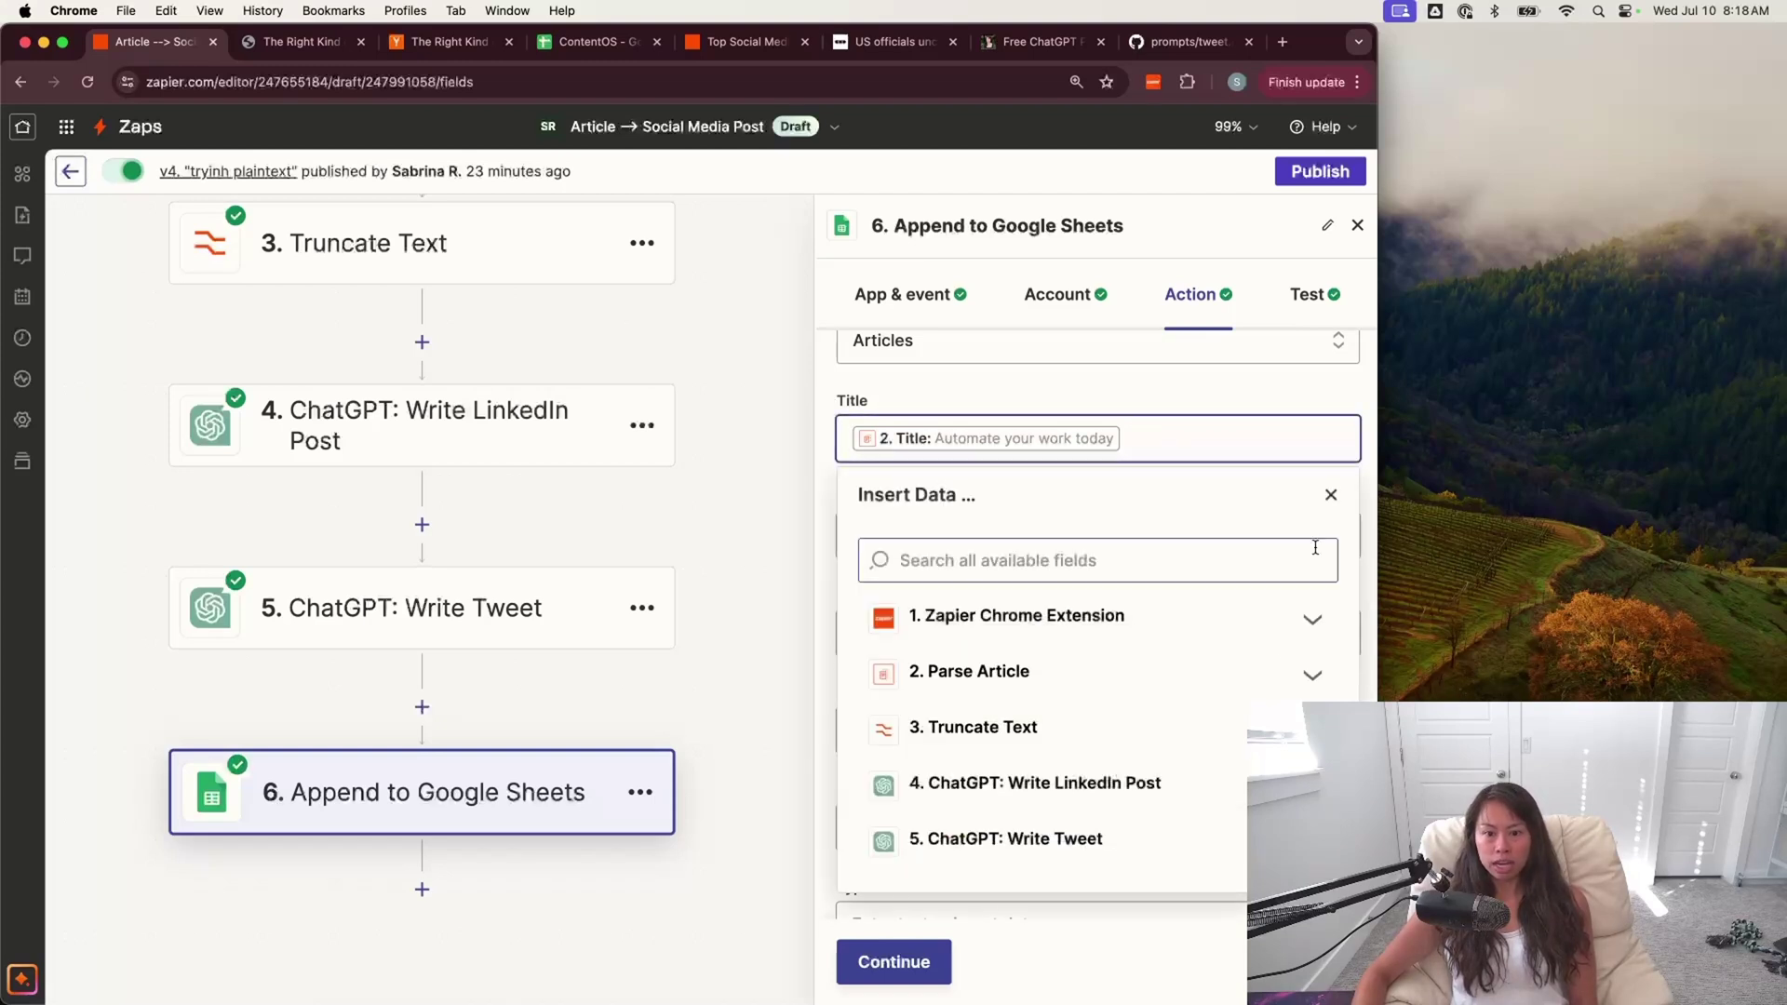
click(1309, 677)
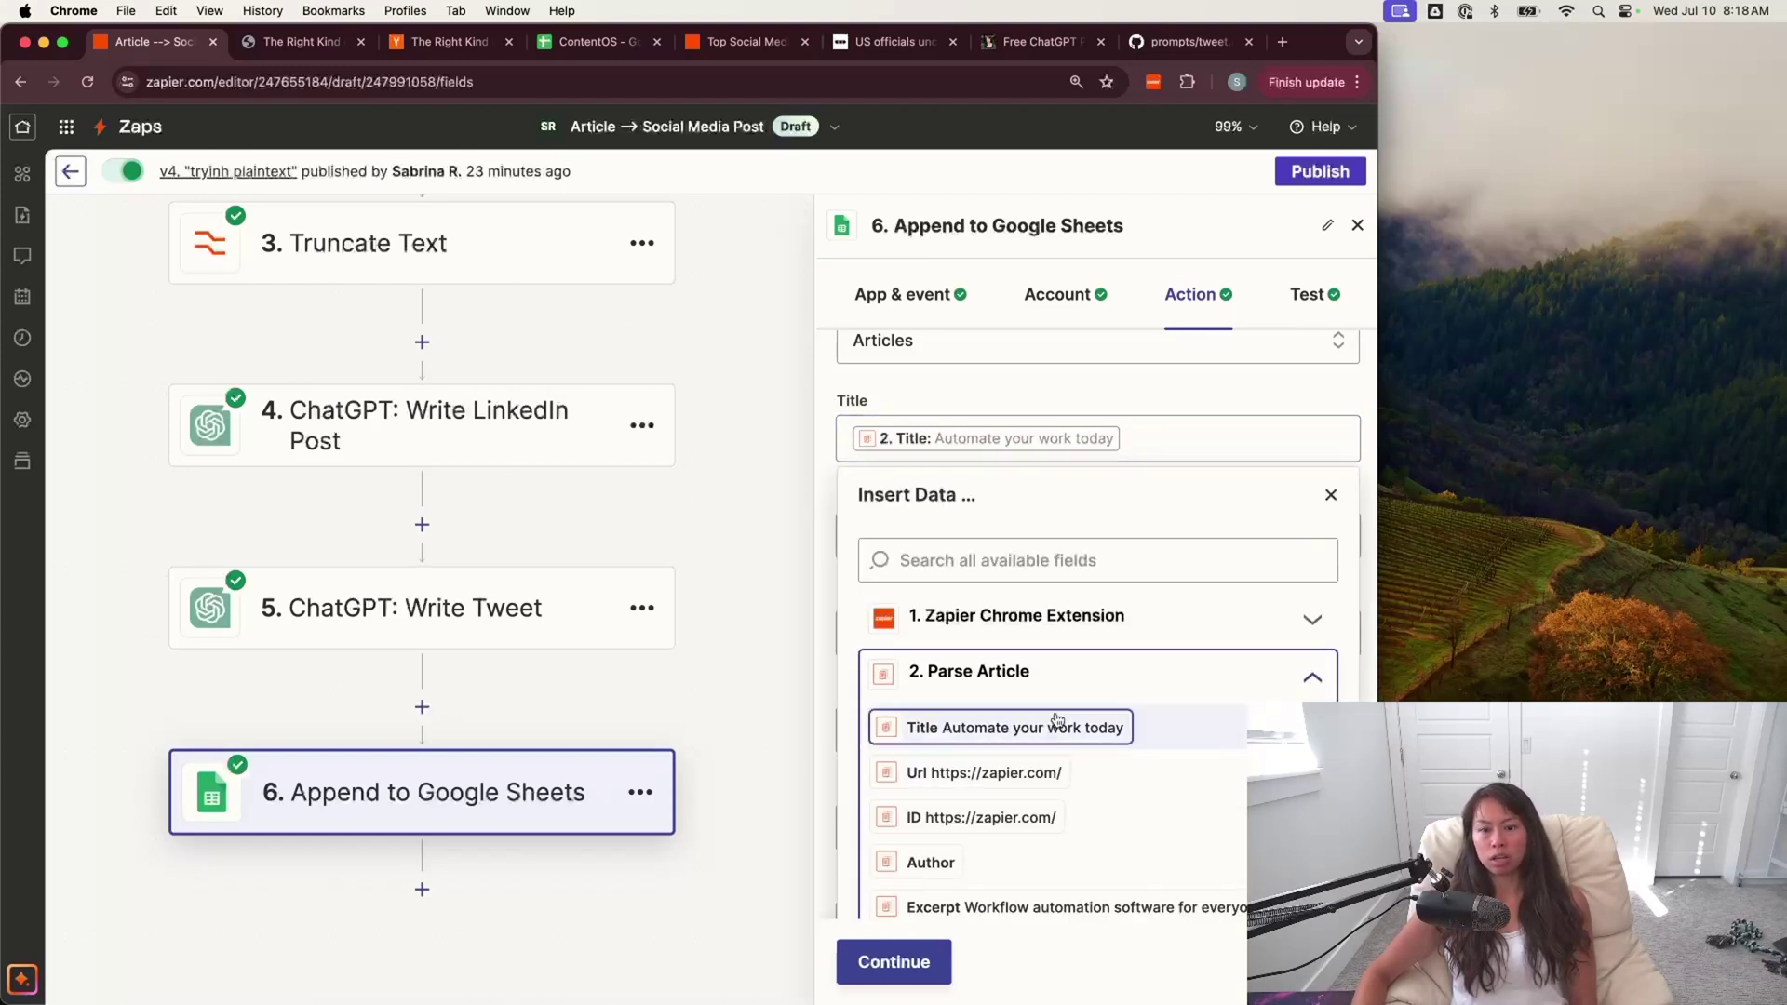
click(1250, 393)
click(1192, 559)
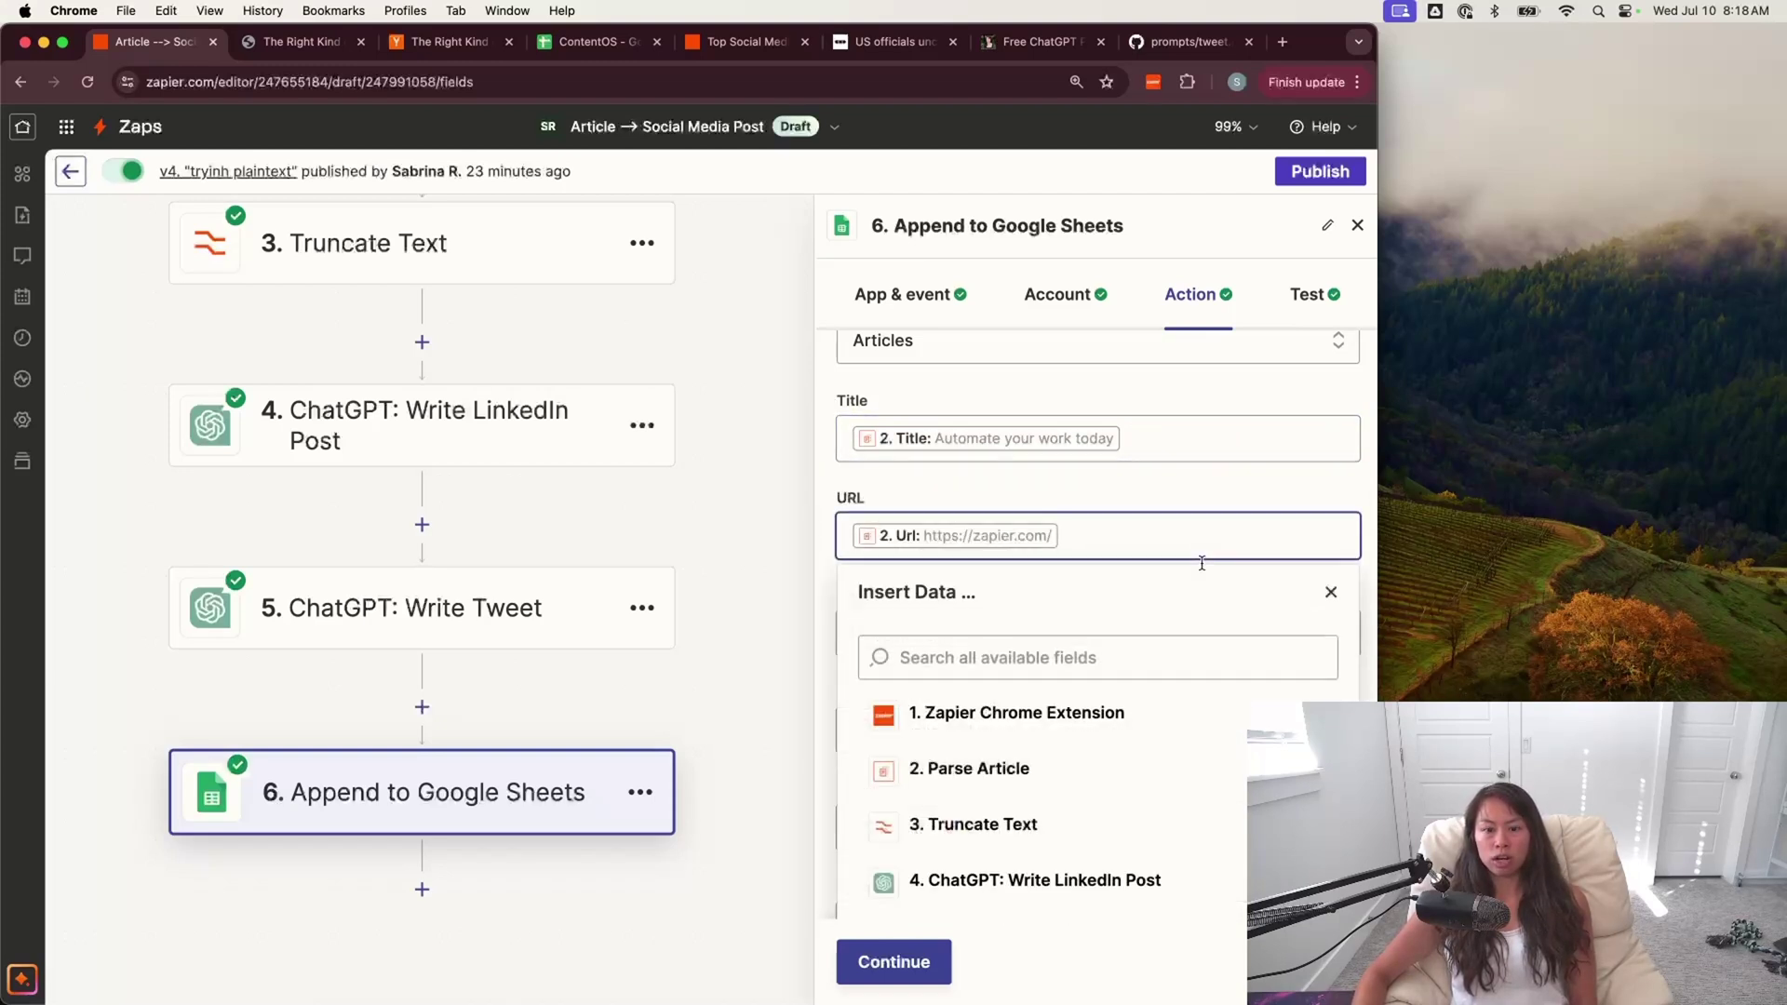
click(1024, 769)
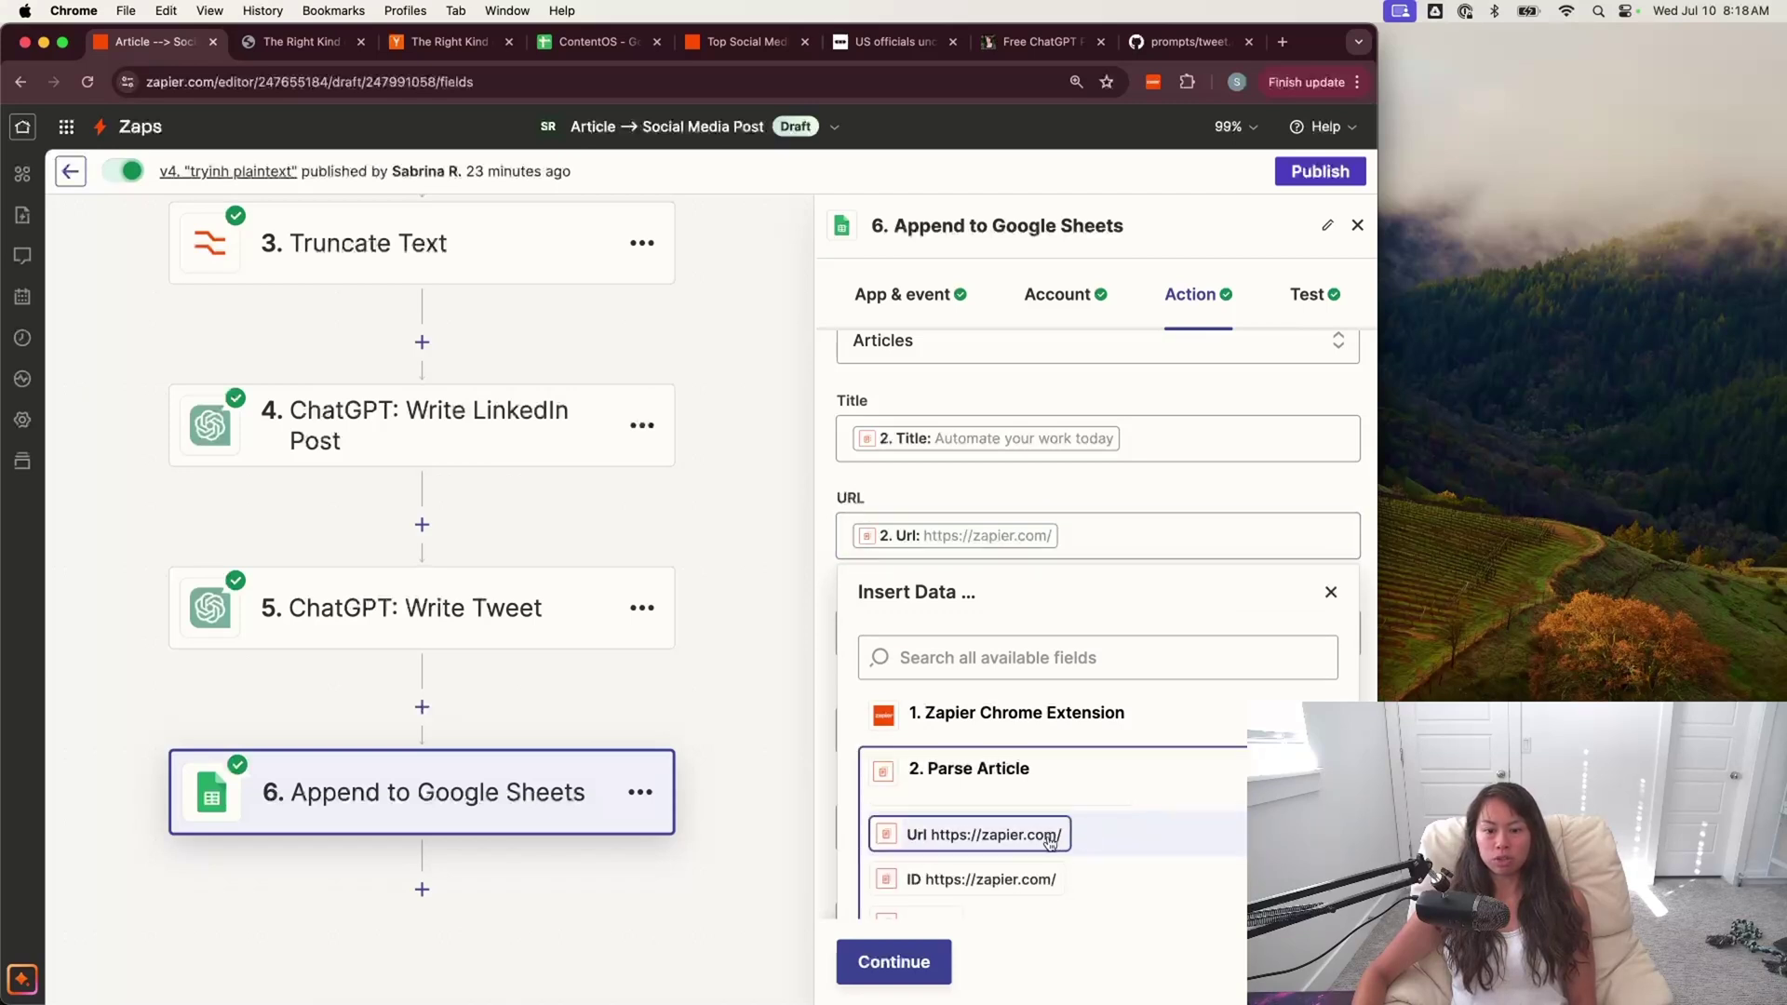
click(1049, 834)
scroll(1173, 470, down, 1)
click(1260, 581)
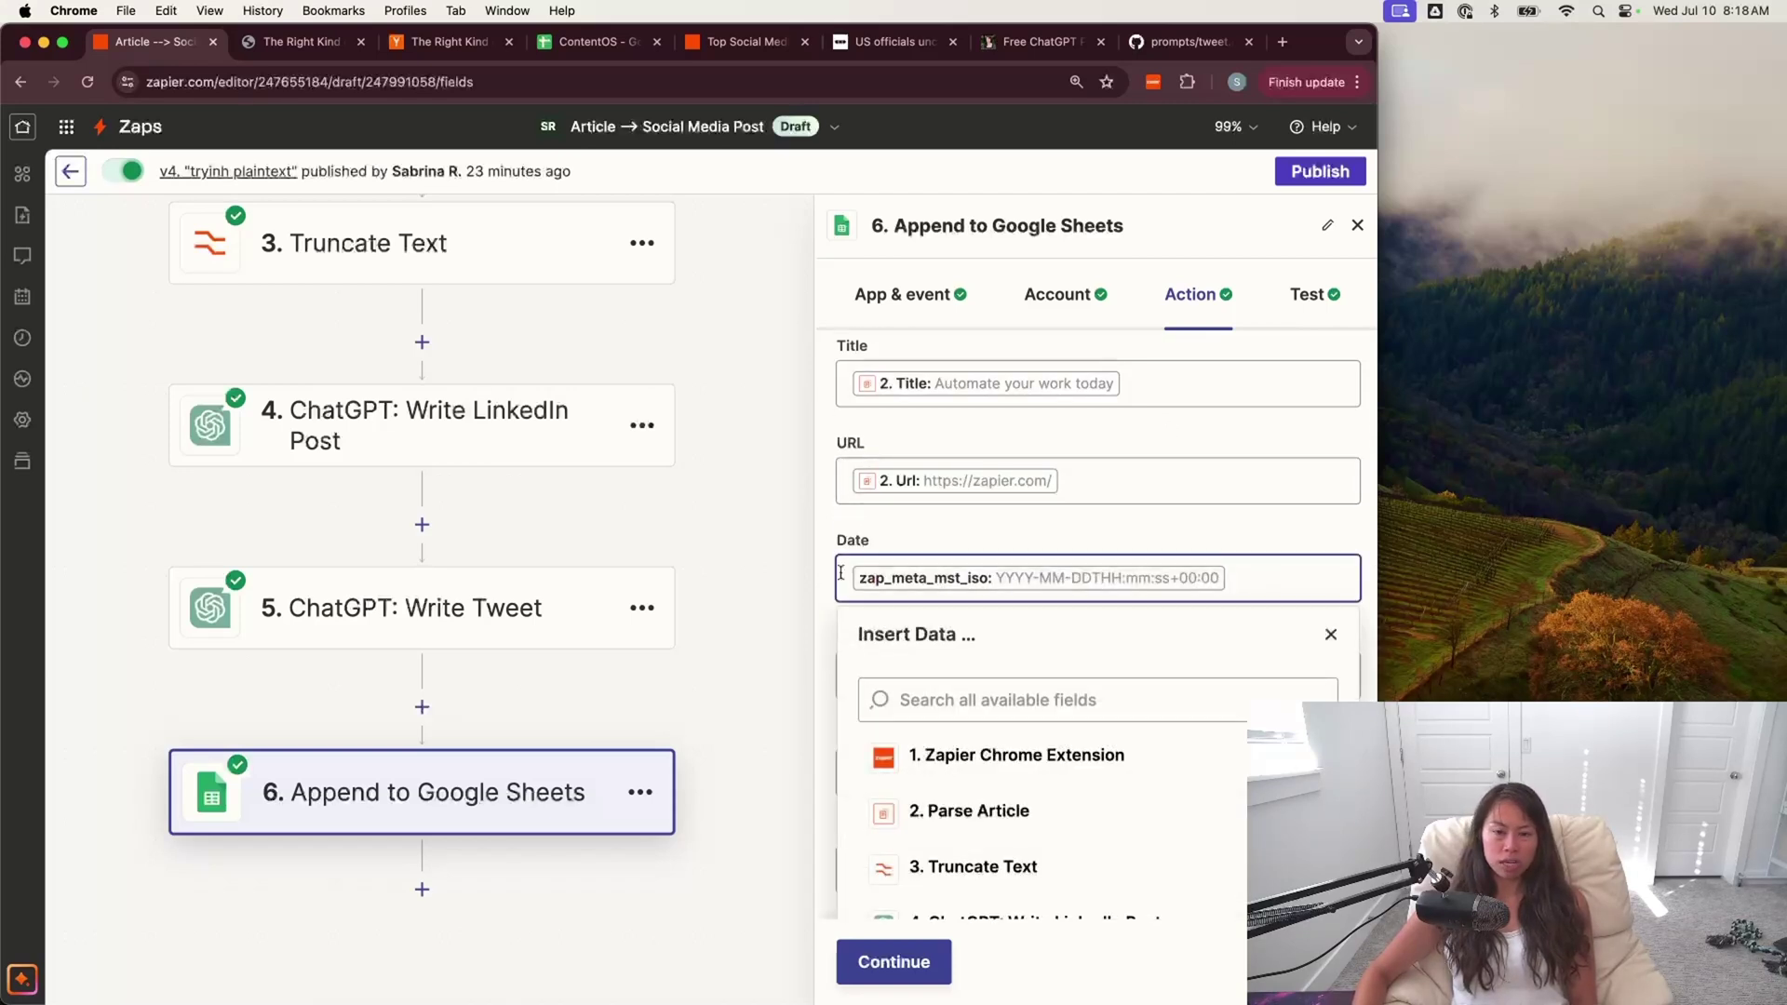
key(BackSpace)
text({{zap_meta_)
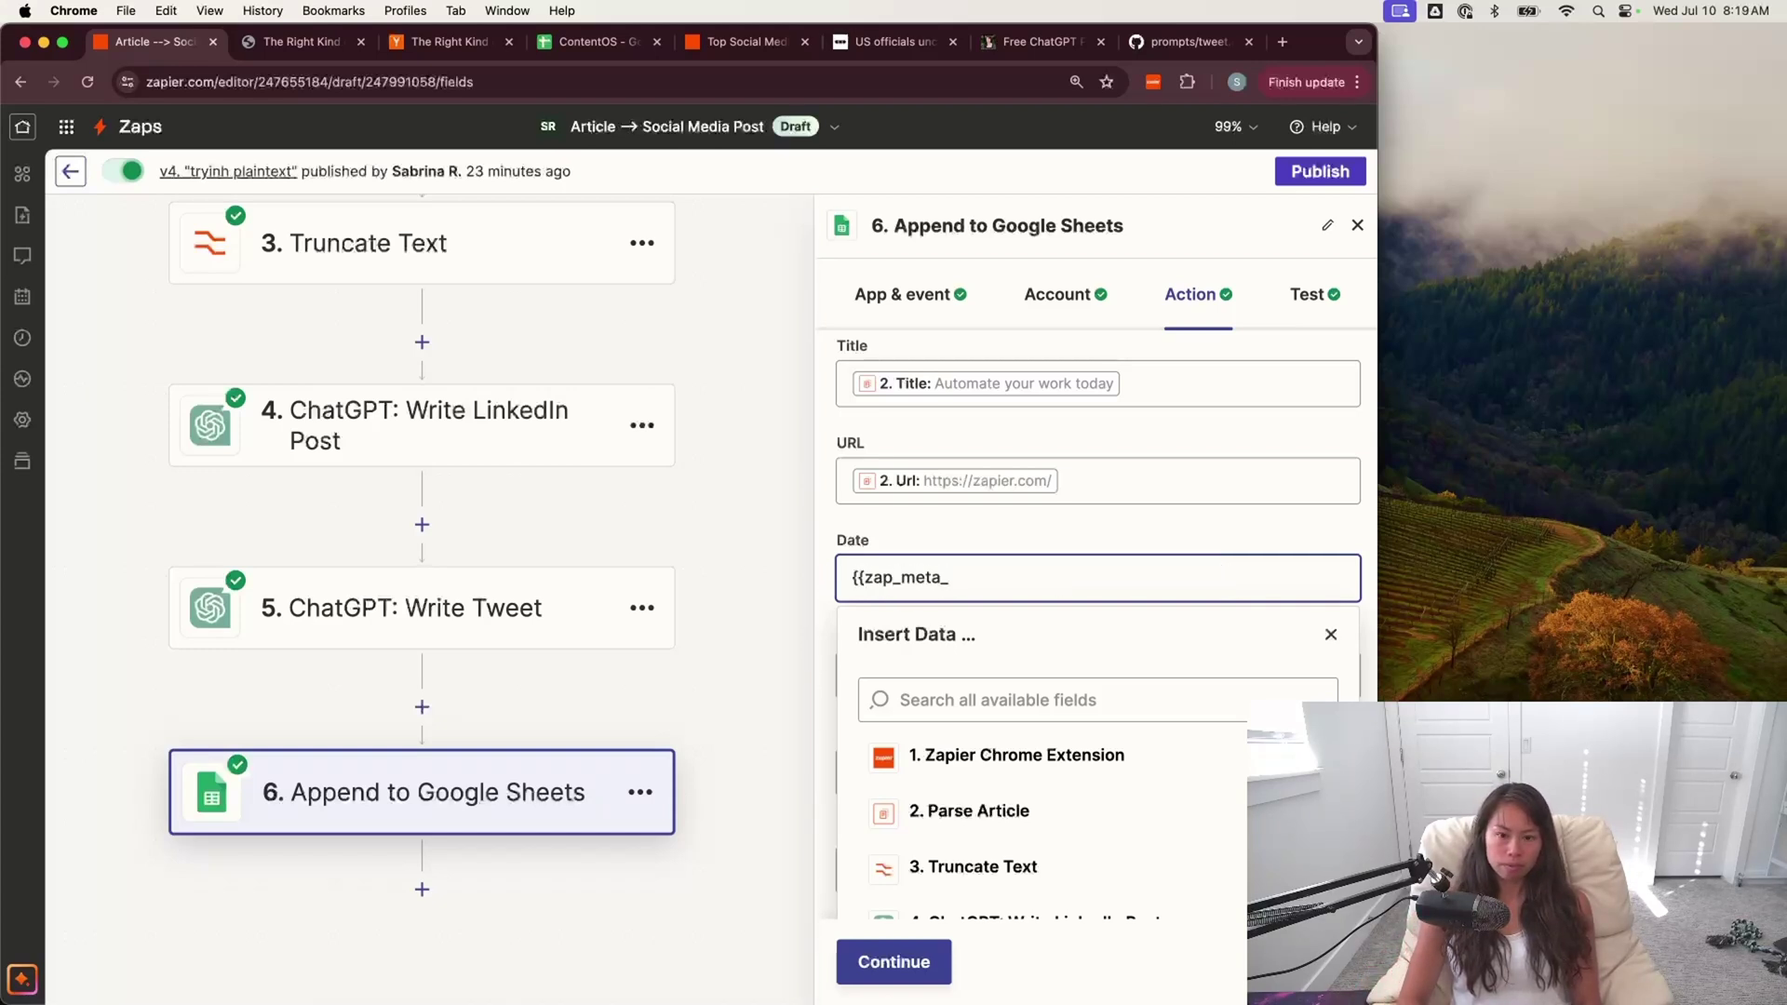
text(mst_iso}})
click(1085, 527)
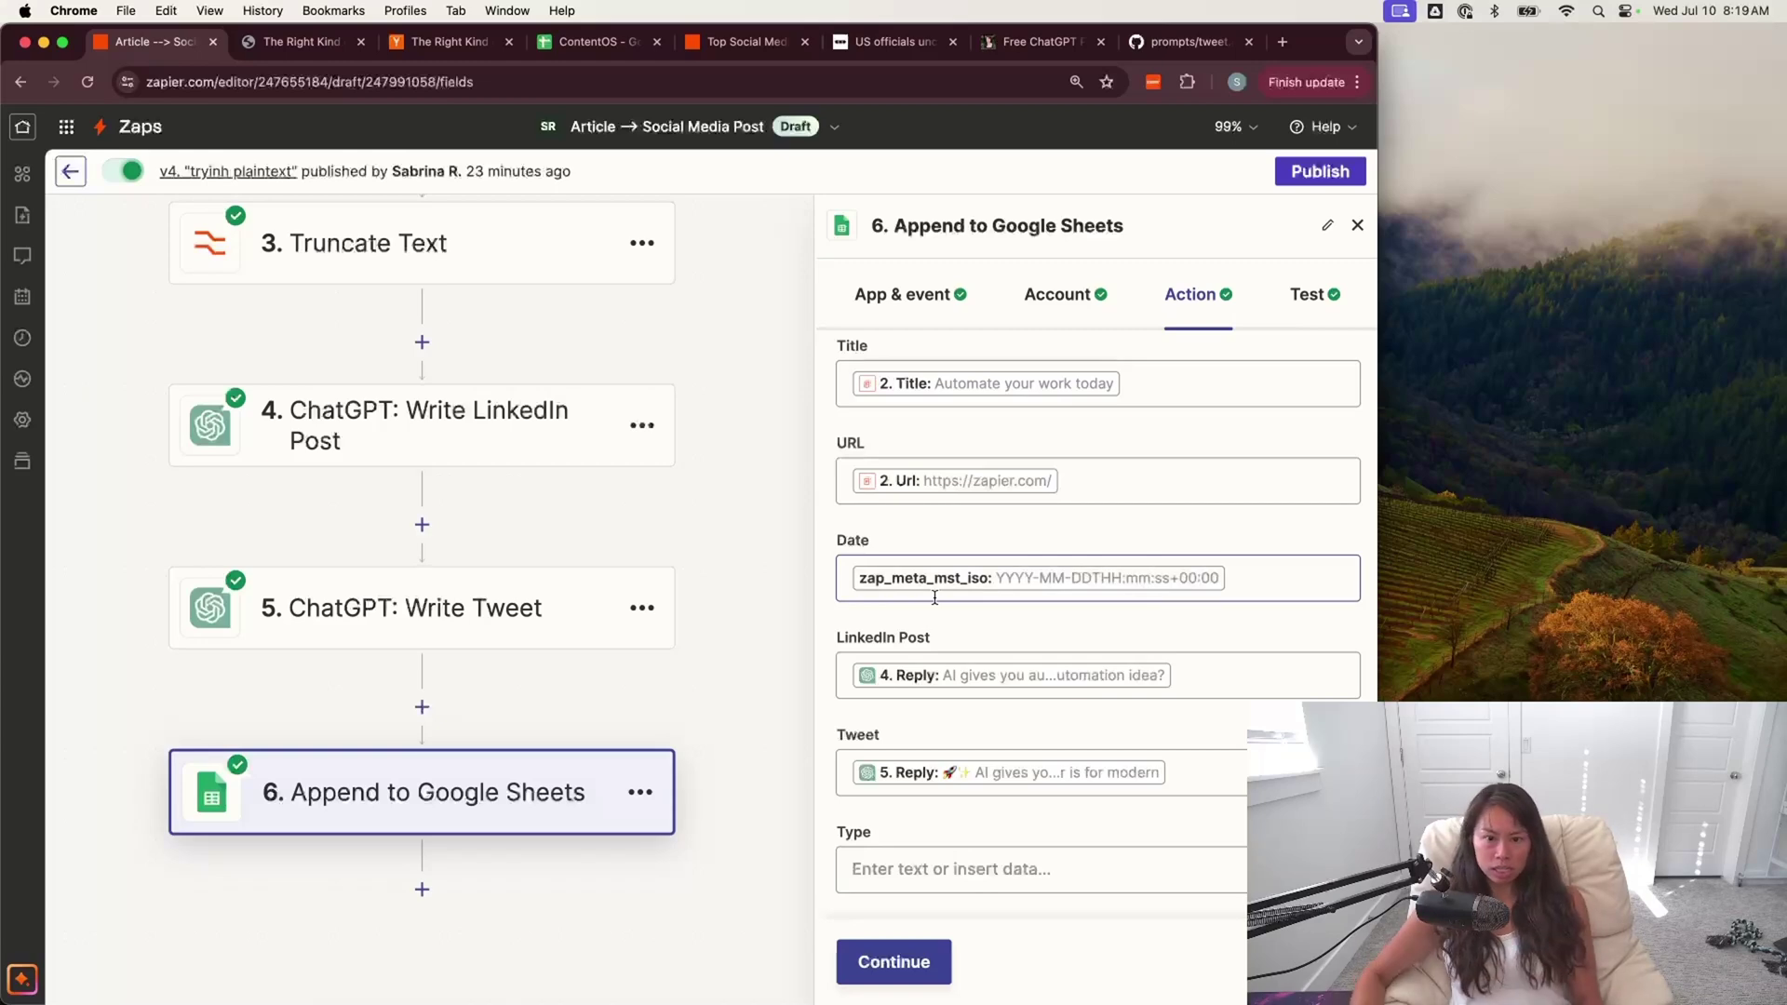
- Search Google for 'zap meta time' and open Zapier's help article on run timestamps
key(super+t)
text(zap meta timestamp)
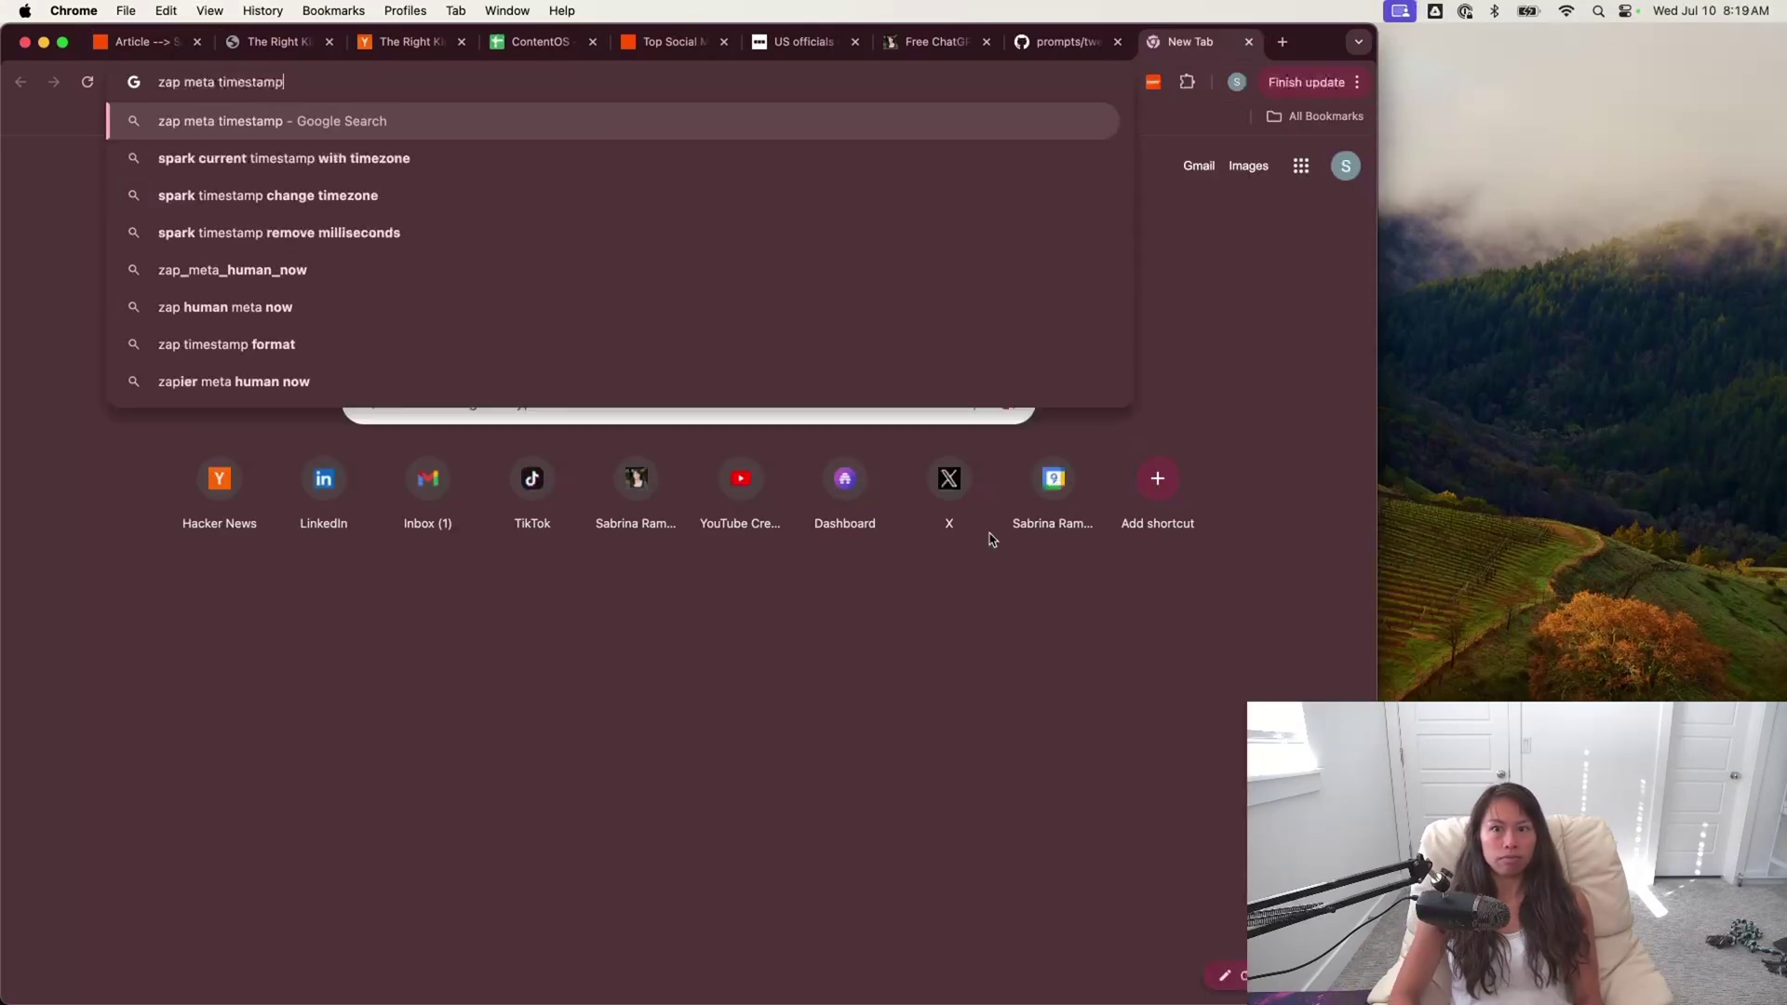
key(Return)
click(284, 149)
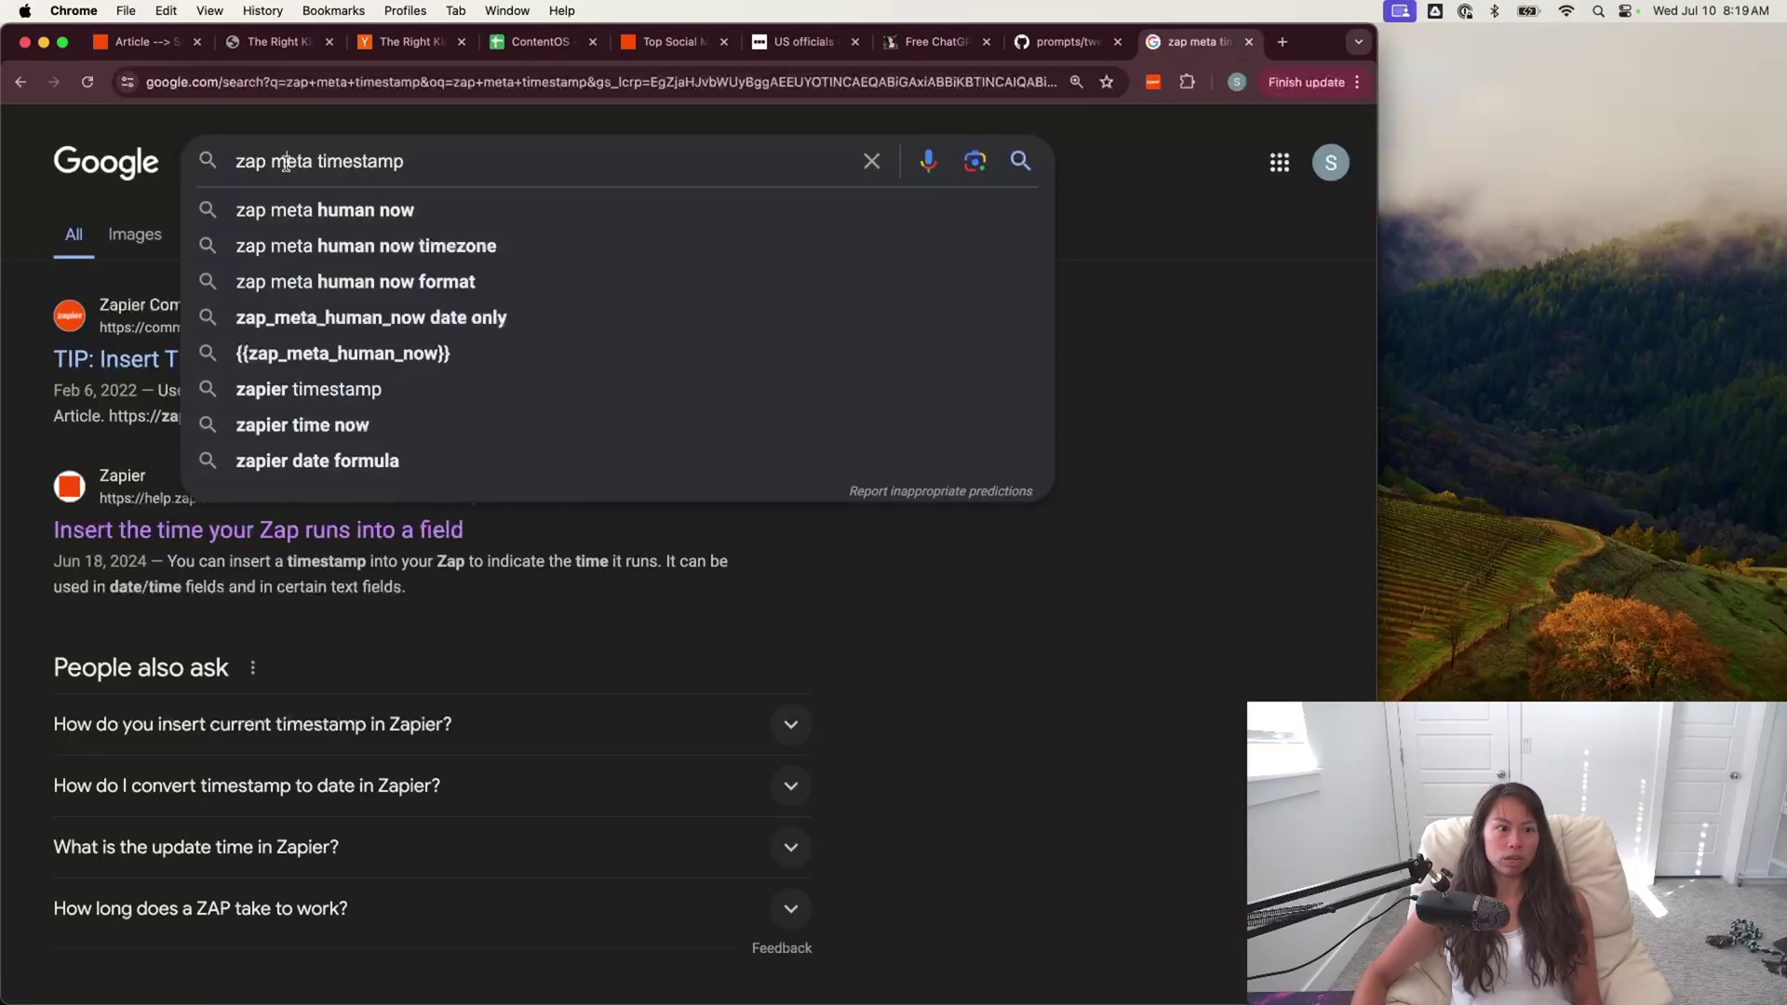
click(173, 534)
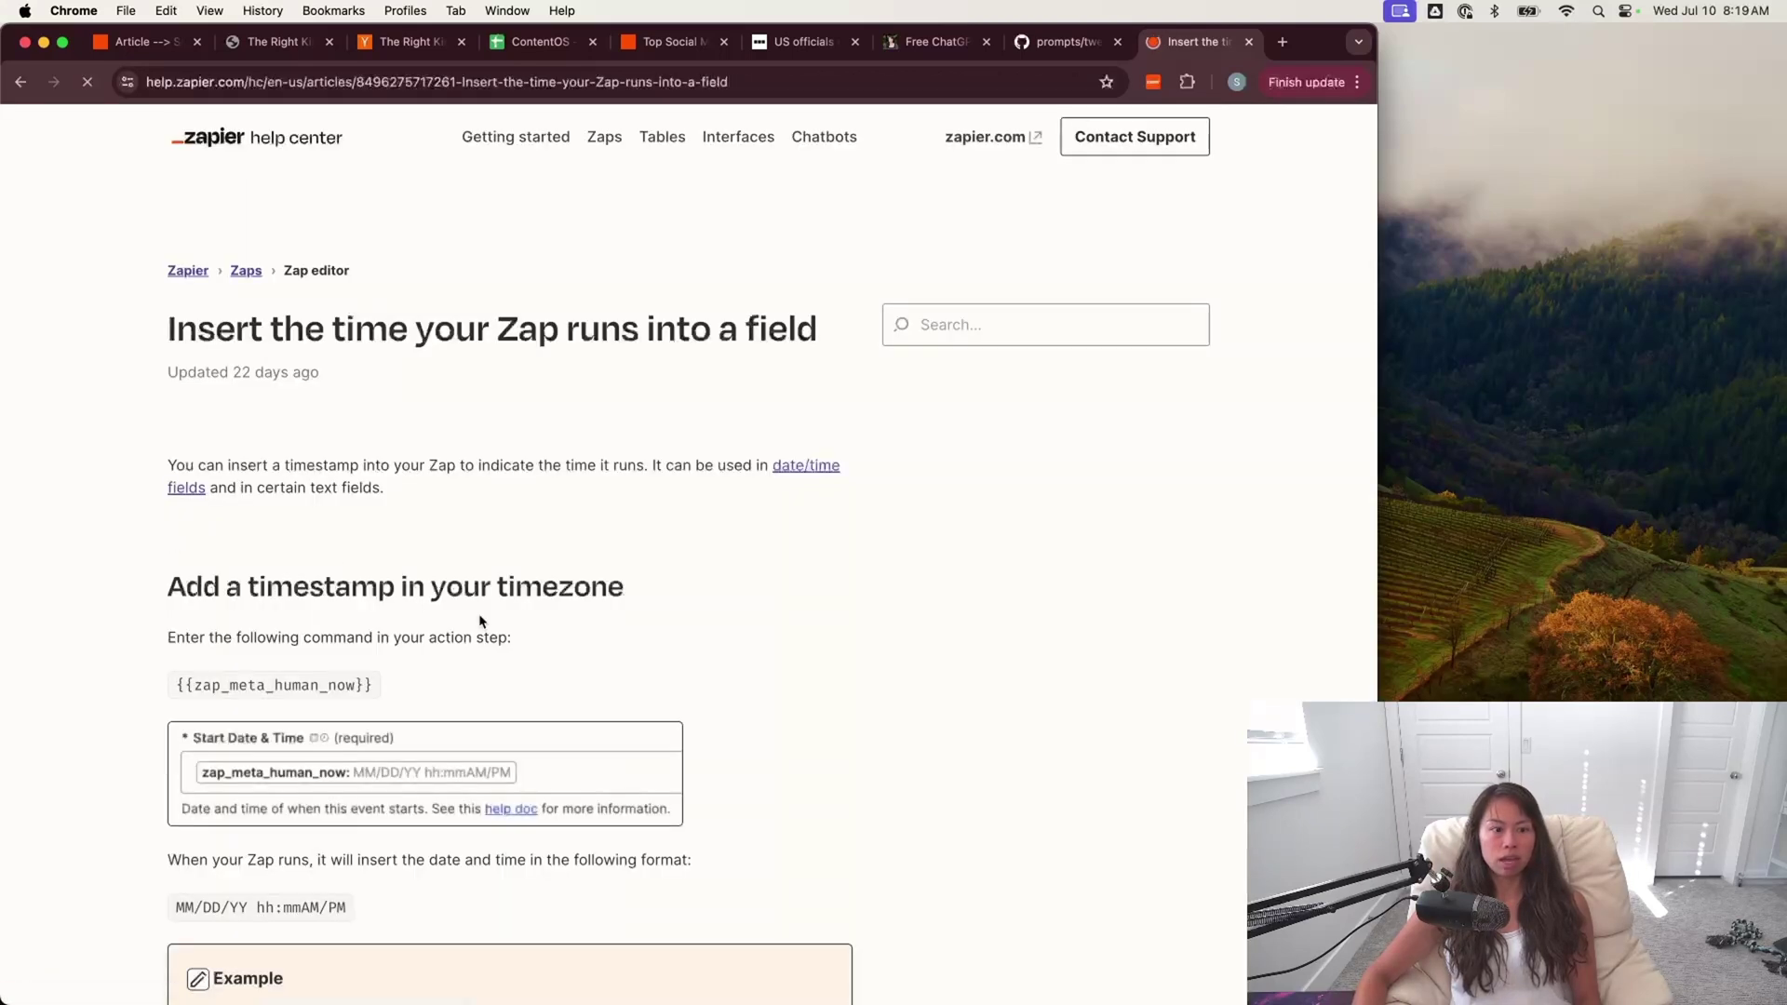
- Select the {{zap_meta_human_now}} snippet and return to the sheet step's LinkedIn Post field
drag(382, 694, 209, 679)
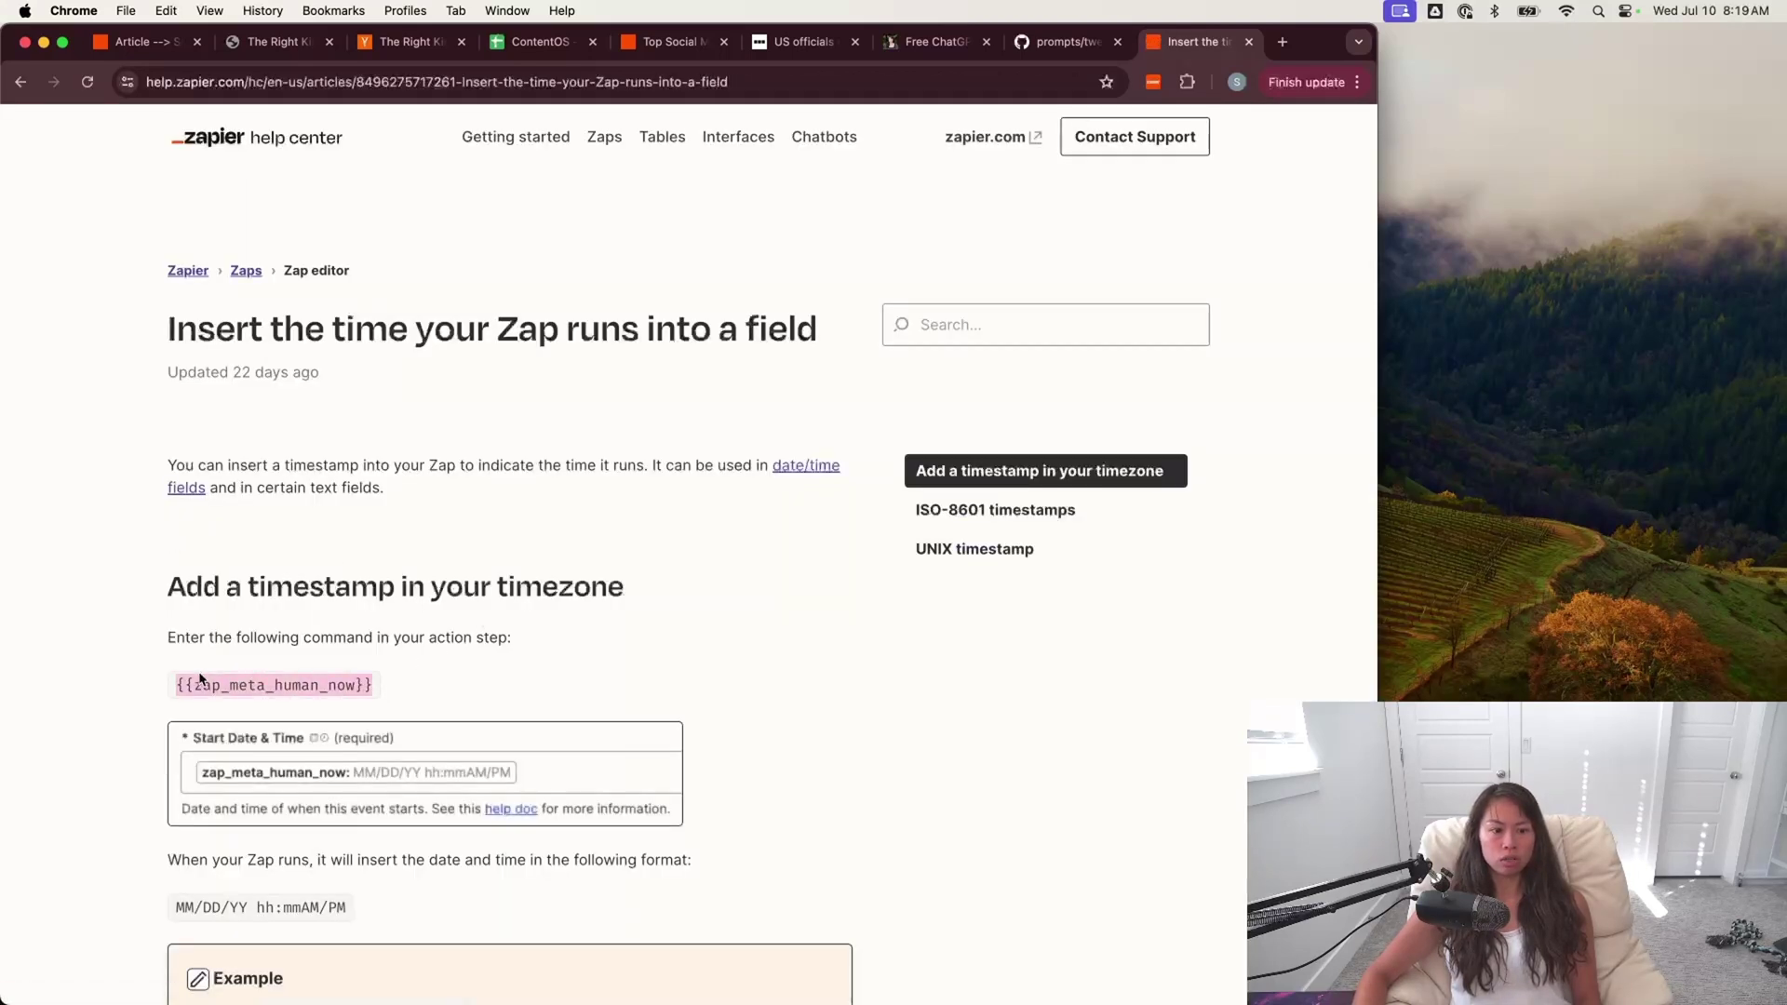
scroll(49, 740, down, 1)
click(225, 616)
triple_click(225, 616)
scroll(123, 690, down, 1)
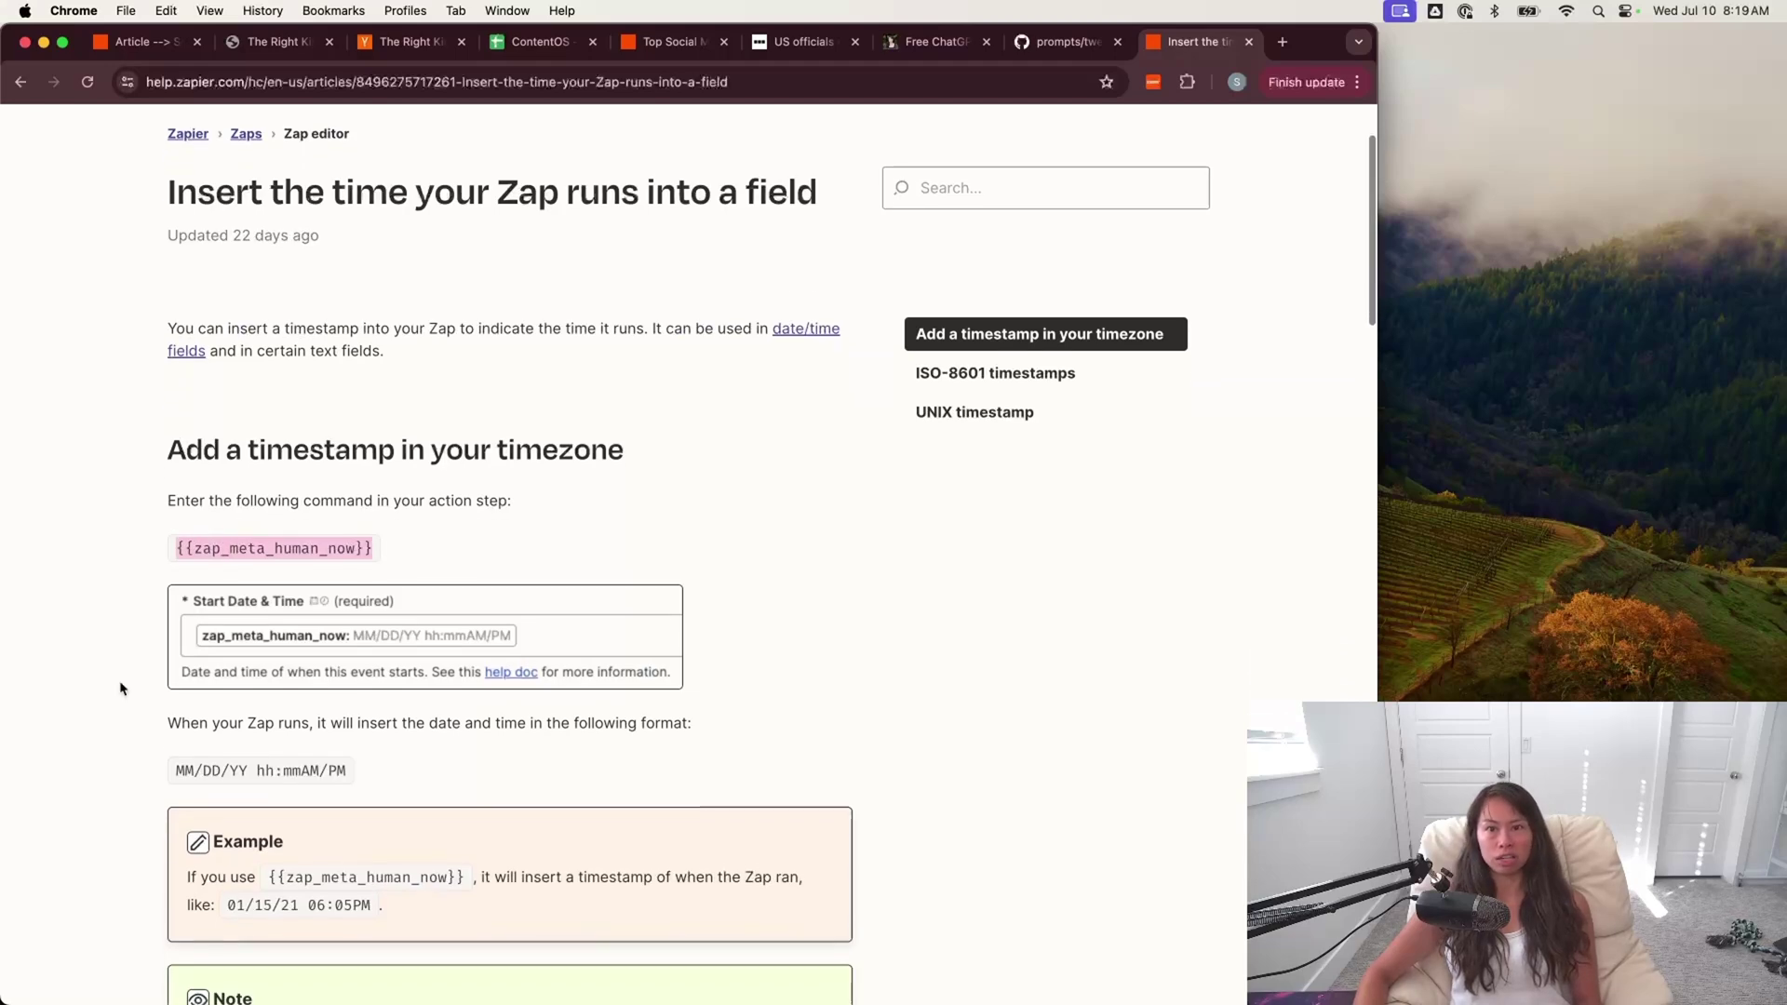
click(142, 41)
click(1204, 679)
- Map the LinkedIn Post field to the Write LinkedIn Post step's Reply
click(1035, 809)
scroll(1117, 772, down, 5)
scroll(1064, 745, down, 3)
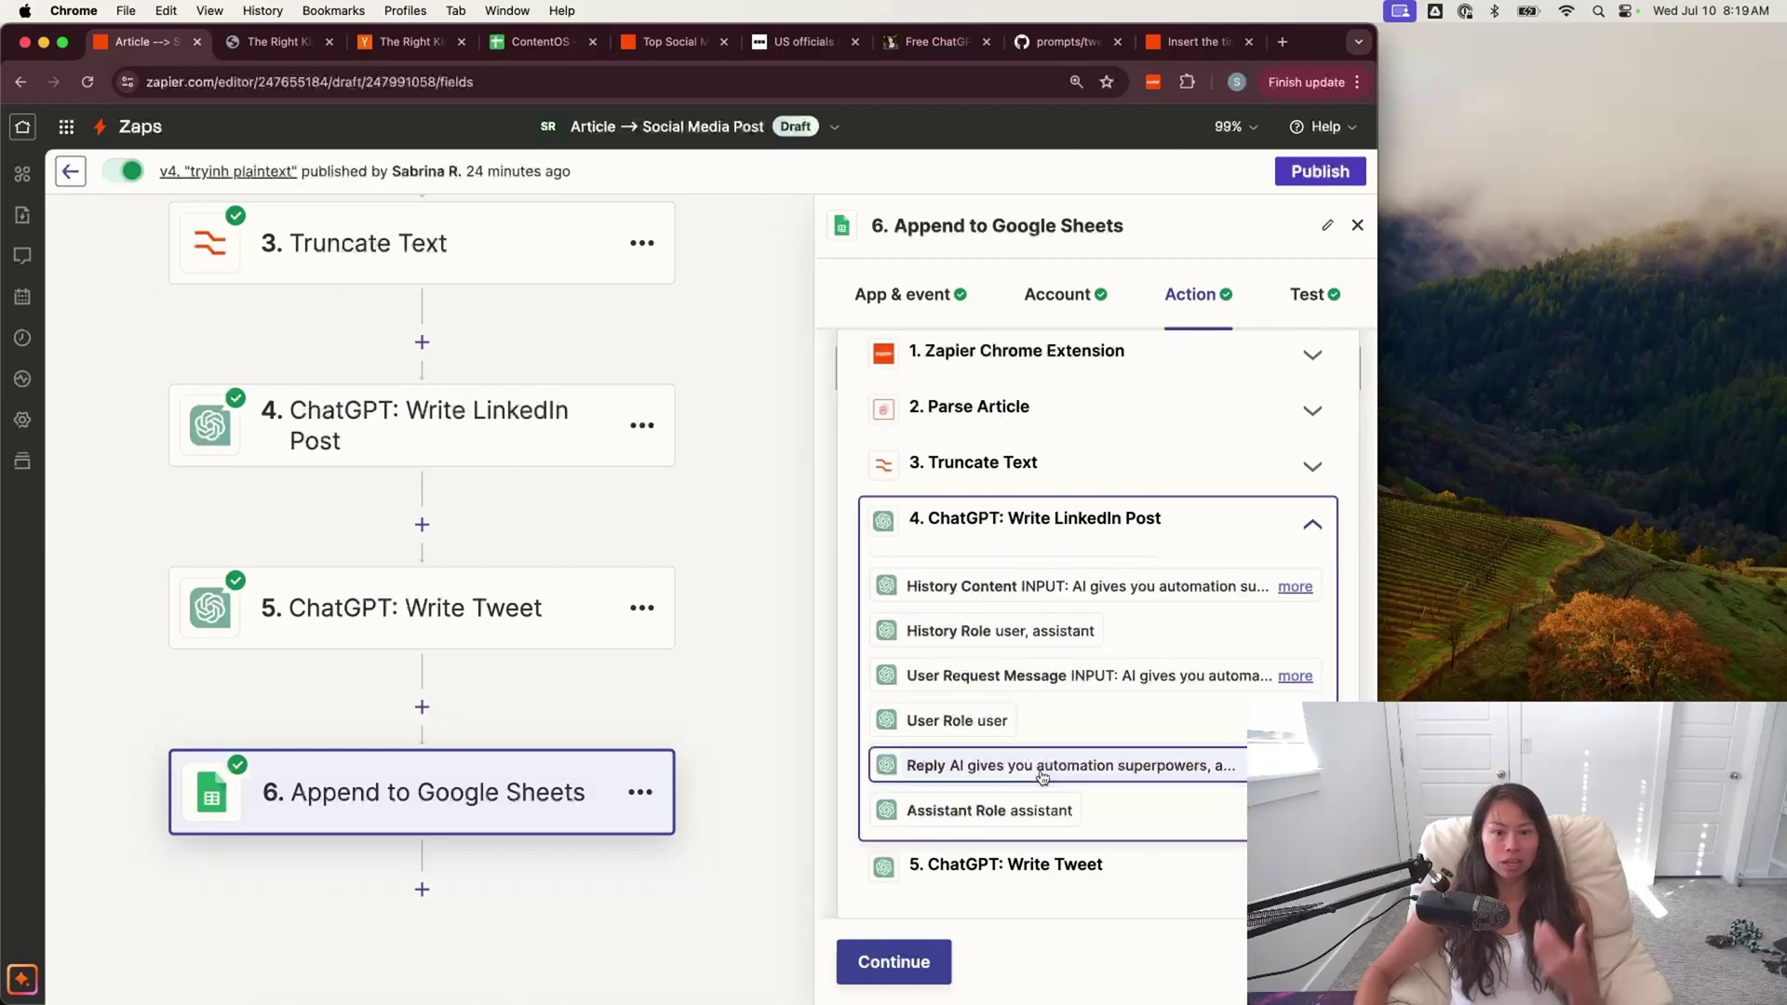
scroll(990, 765, up, 1)
scroll(989, 765, up, 3)
scroll(991, 771, down, 5)
click(995, 777)
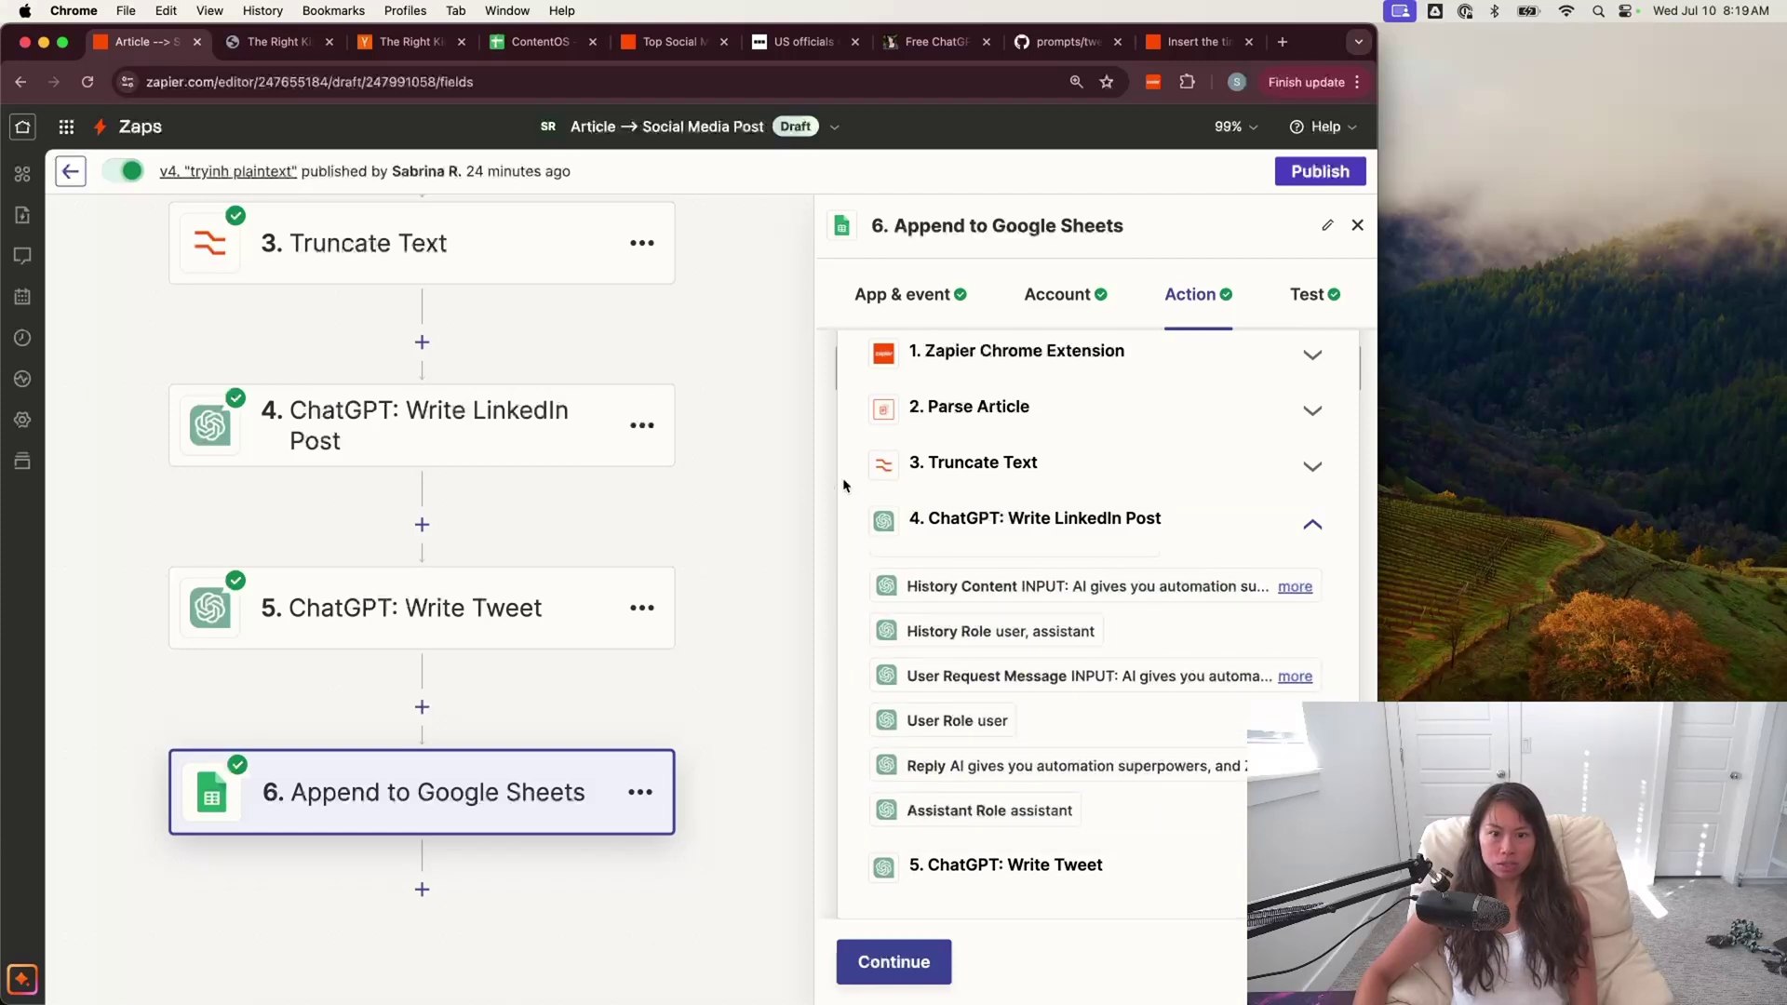
click(825, 486)
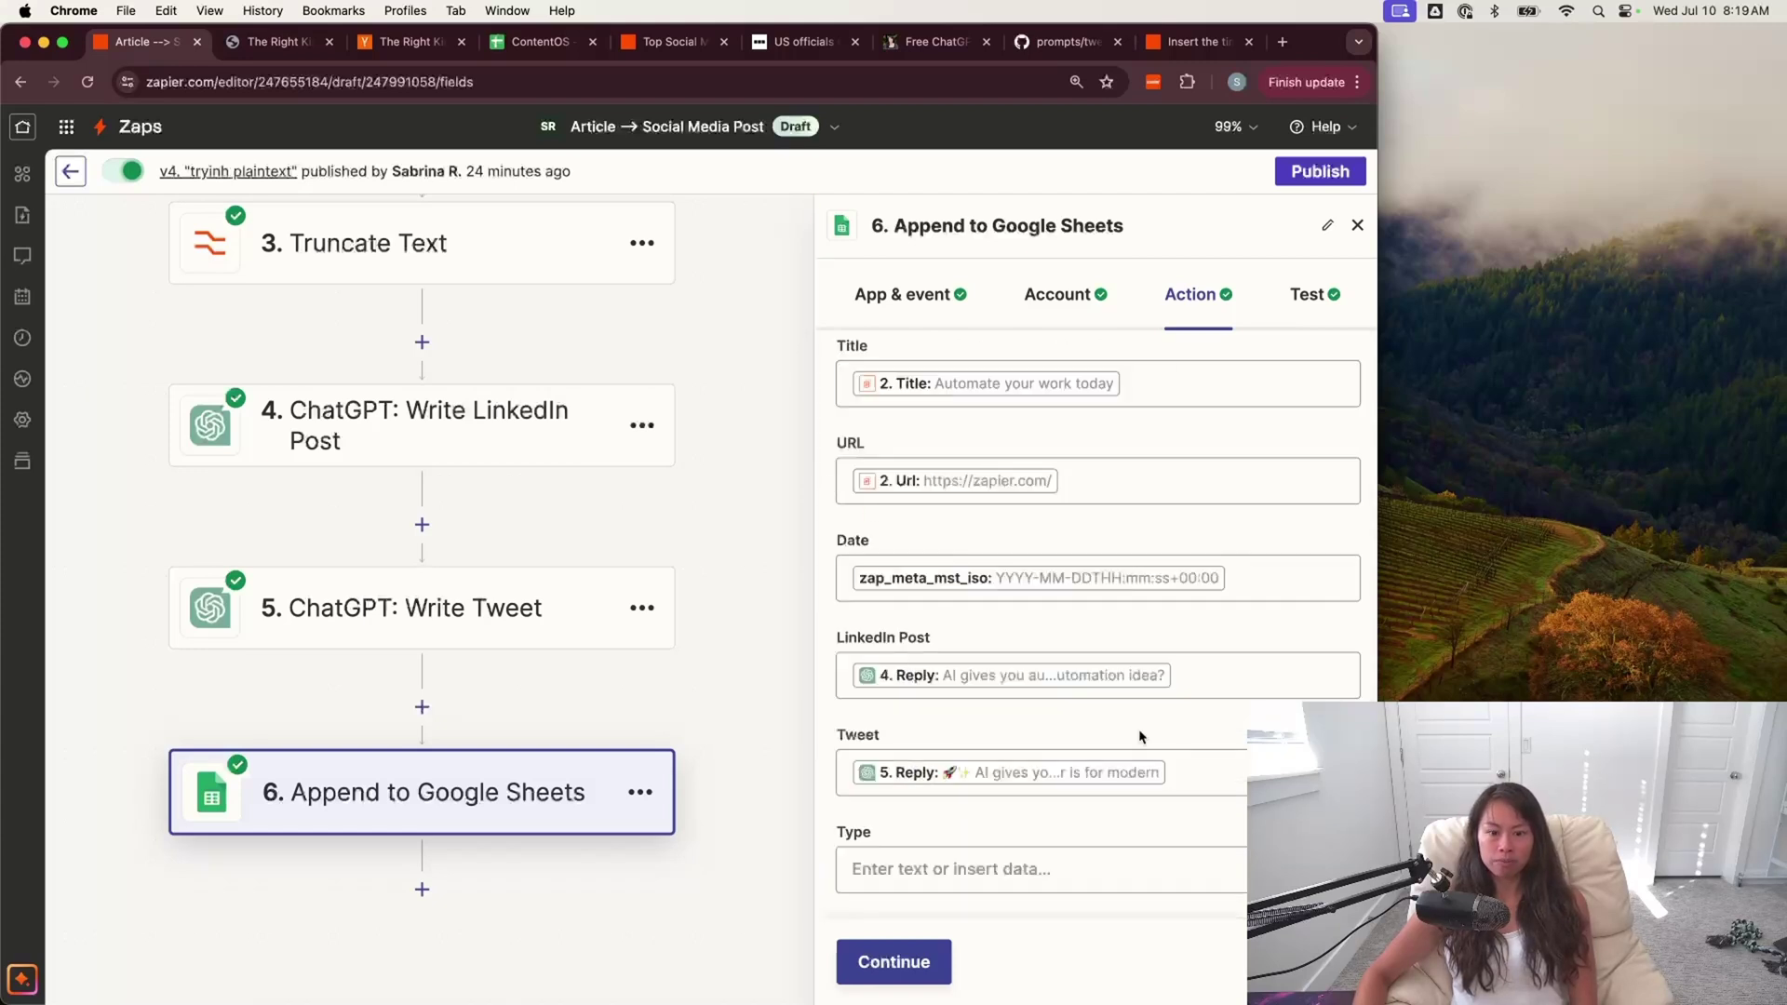
- Map the Tweet field to the Write Tweet step's Reply and review the Articles worksheet fields
click(1210, 777)
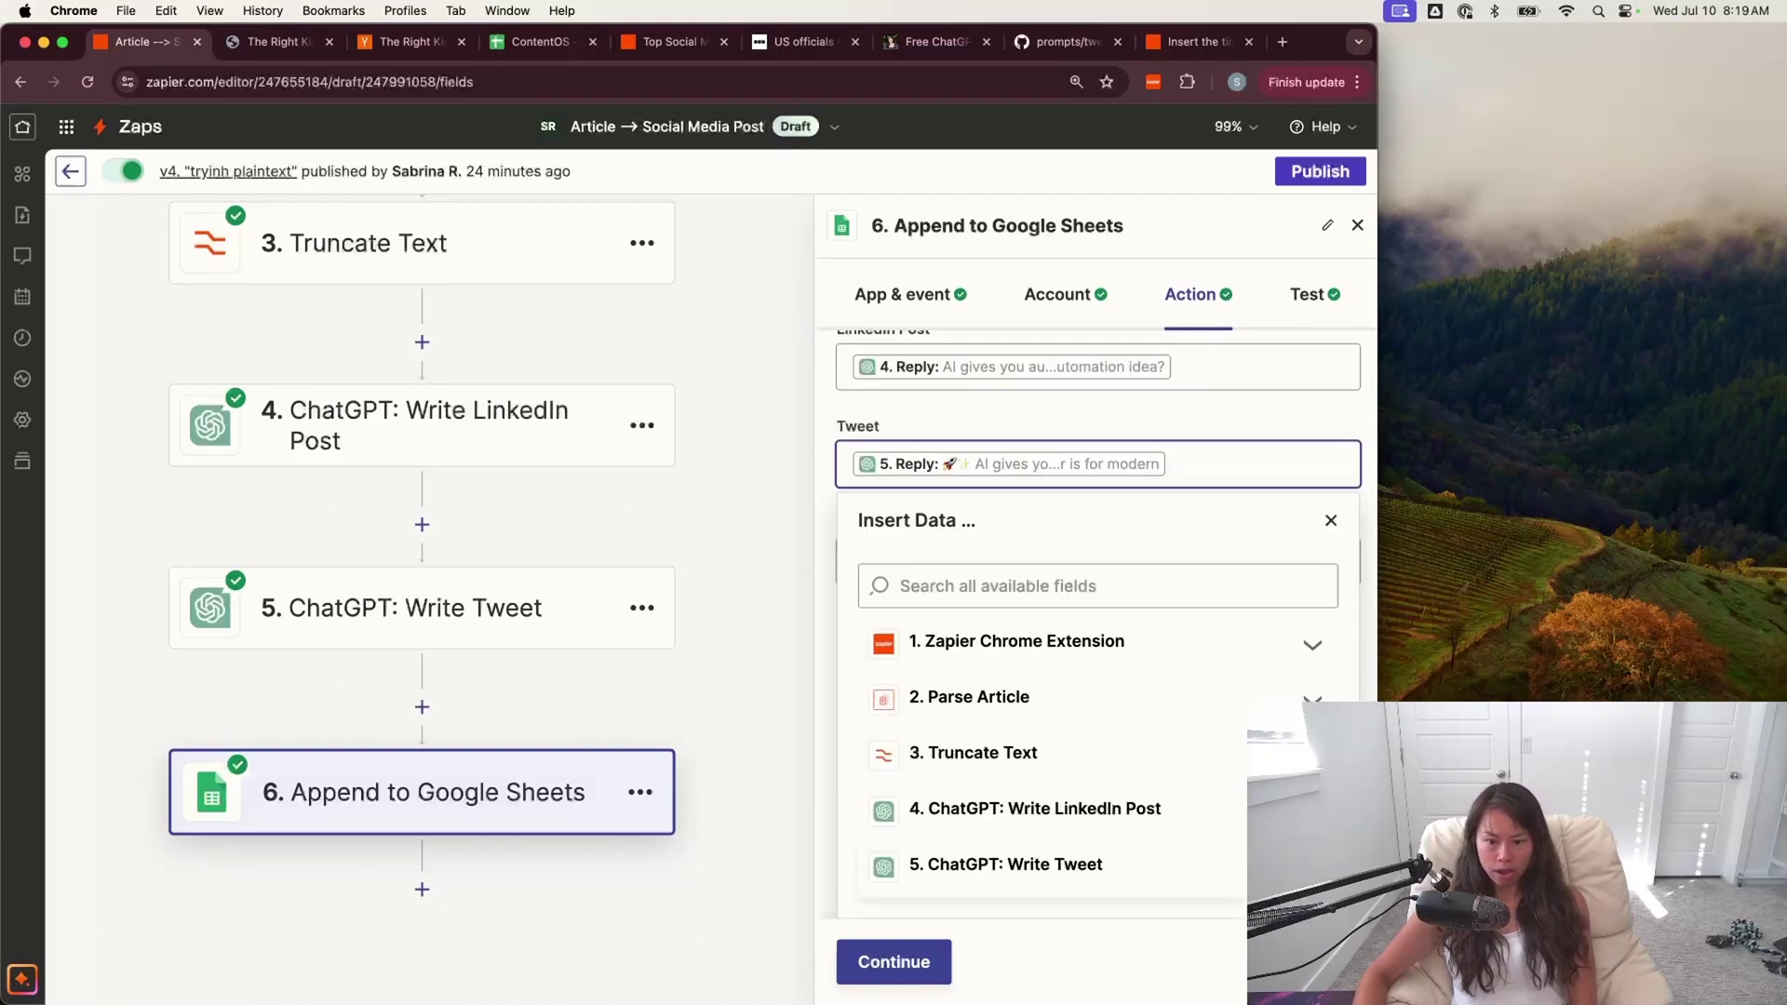
click(1164, 851)
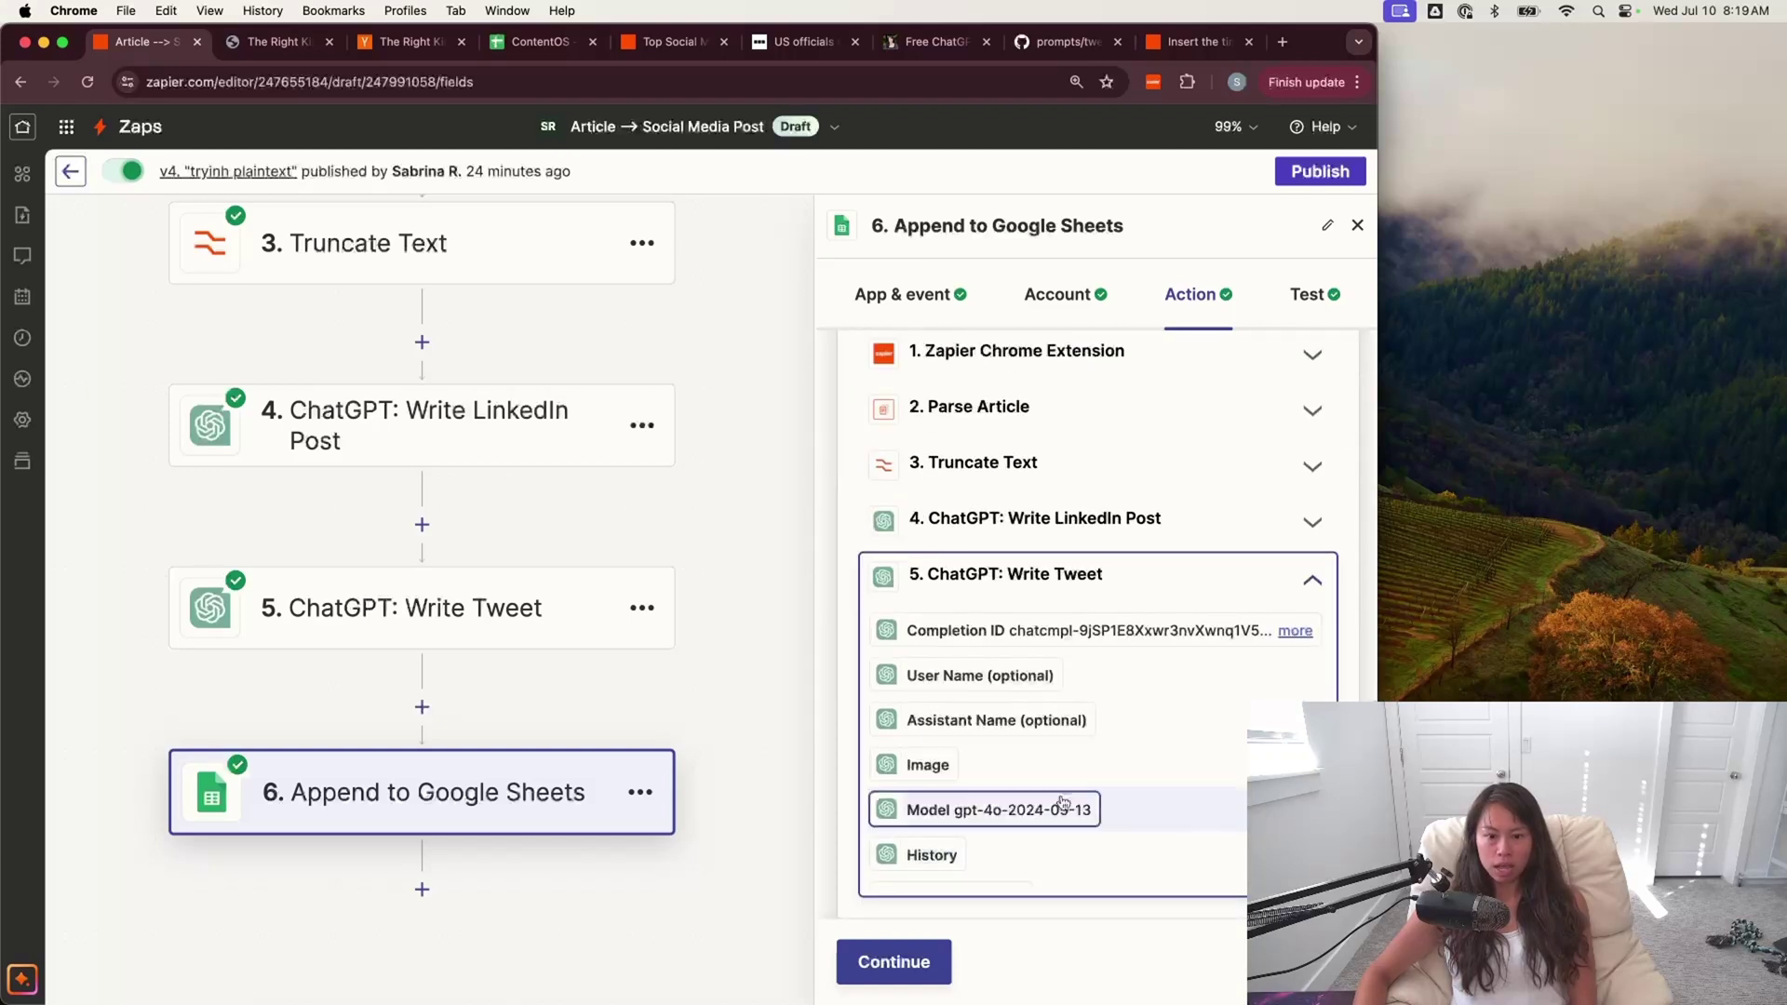
scroll(1049, 810, down, 3)
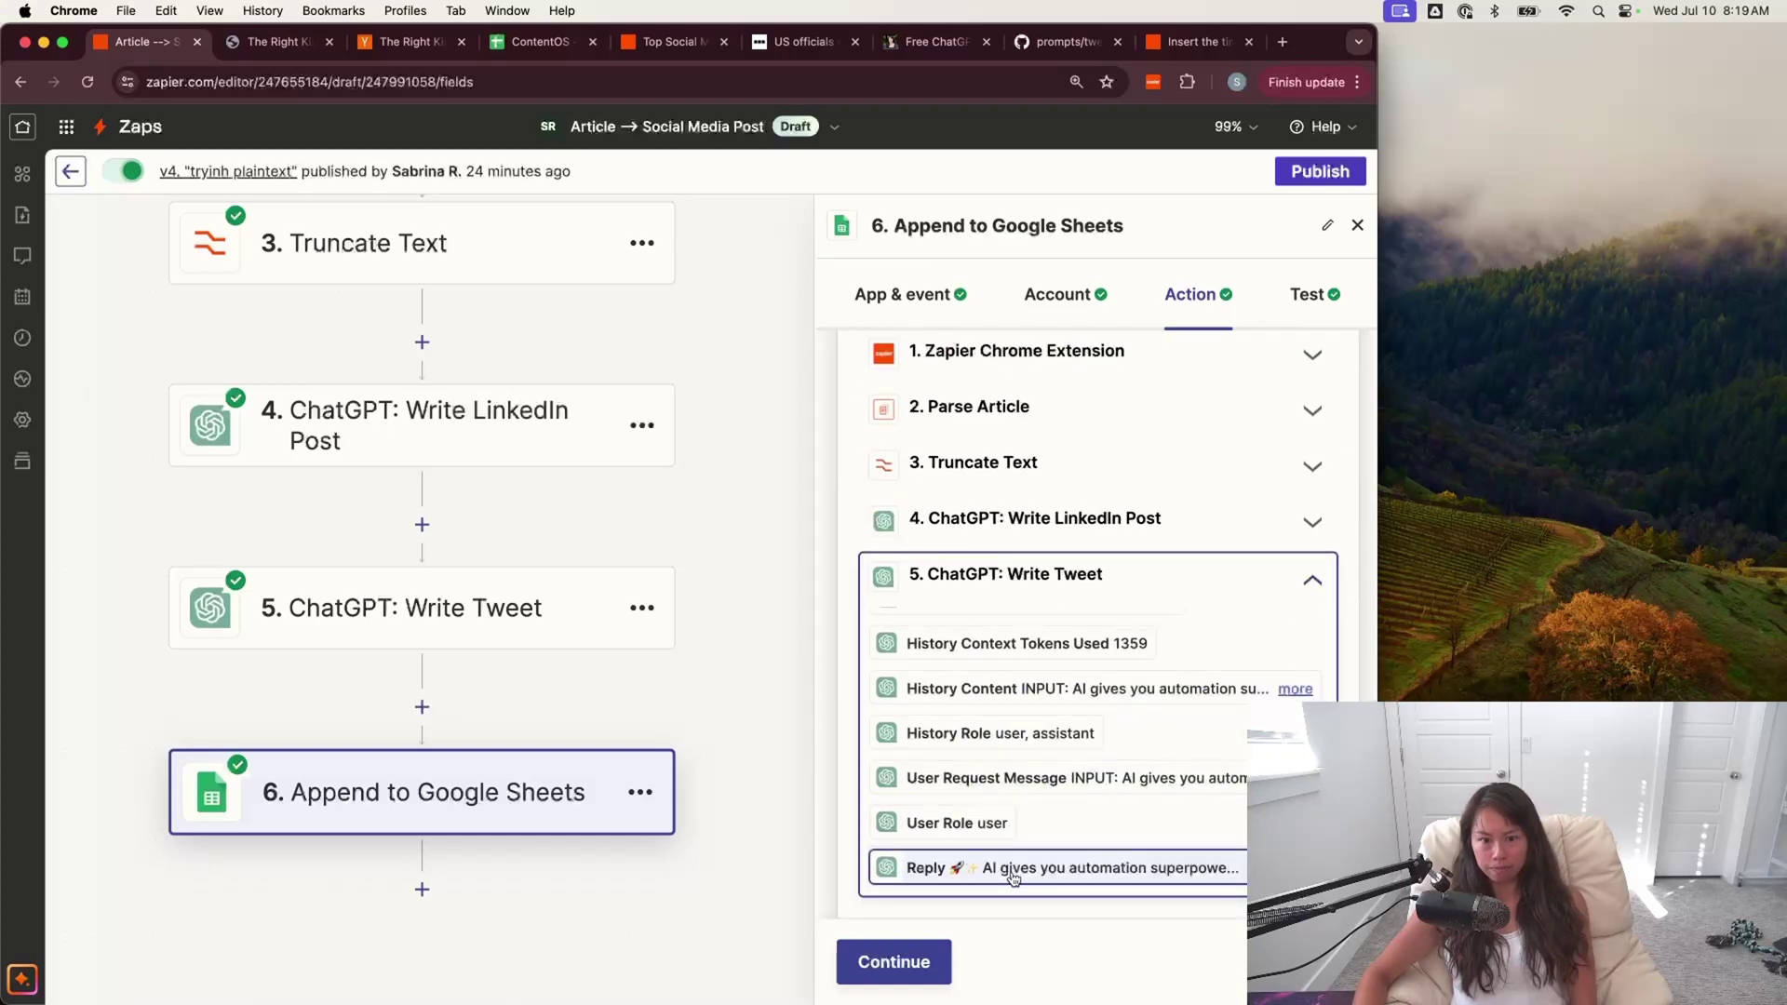
click(617, 551)
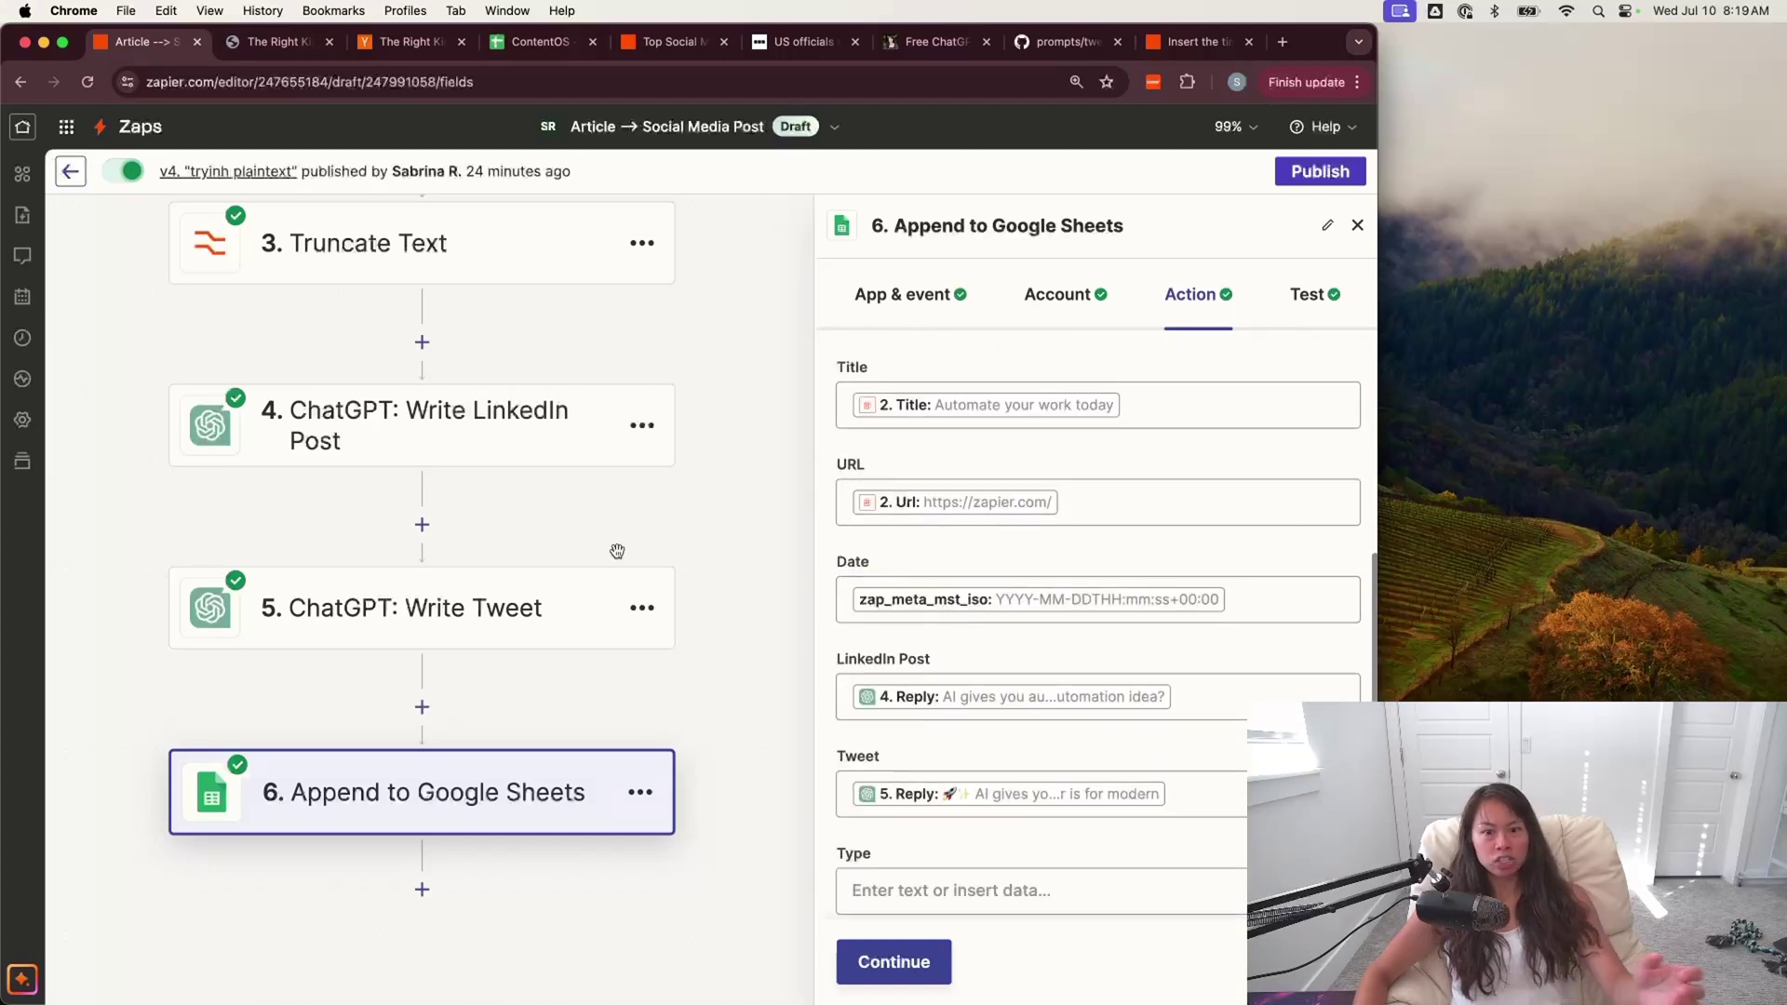
scroll(617, 551, up, 4)
scroll(651, 586, up, 5)
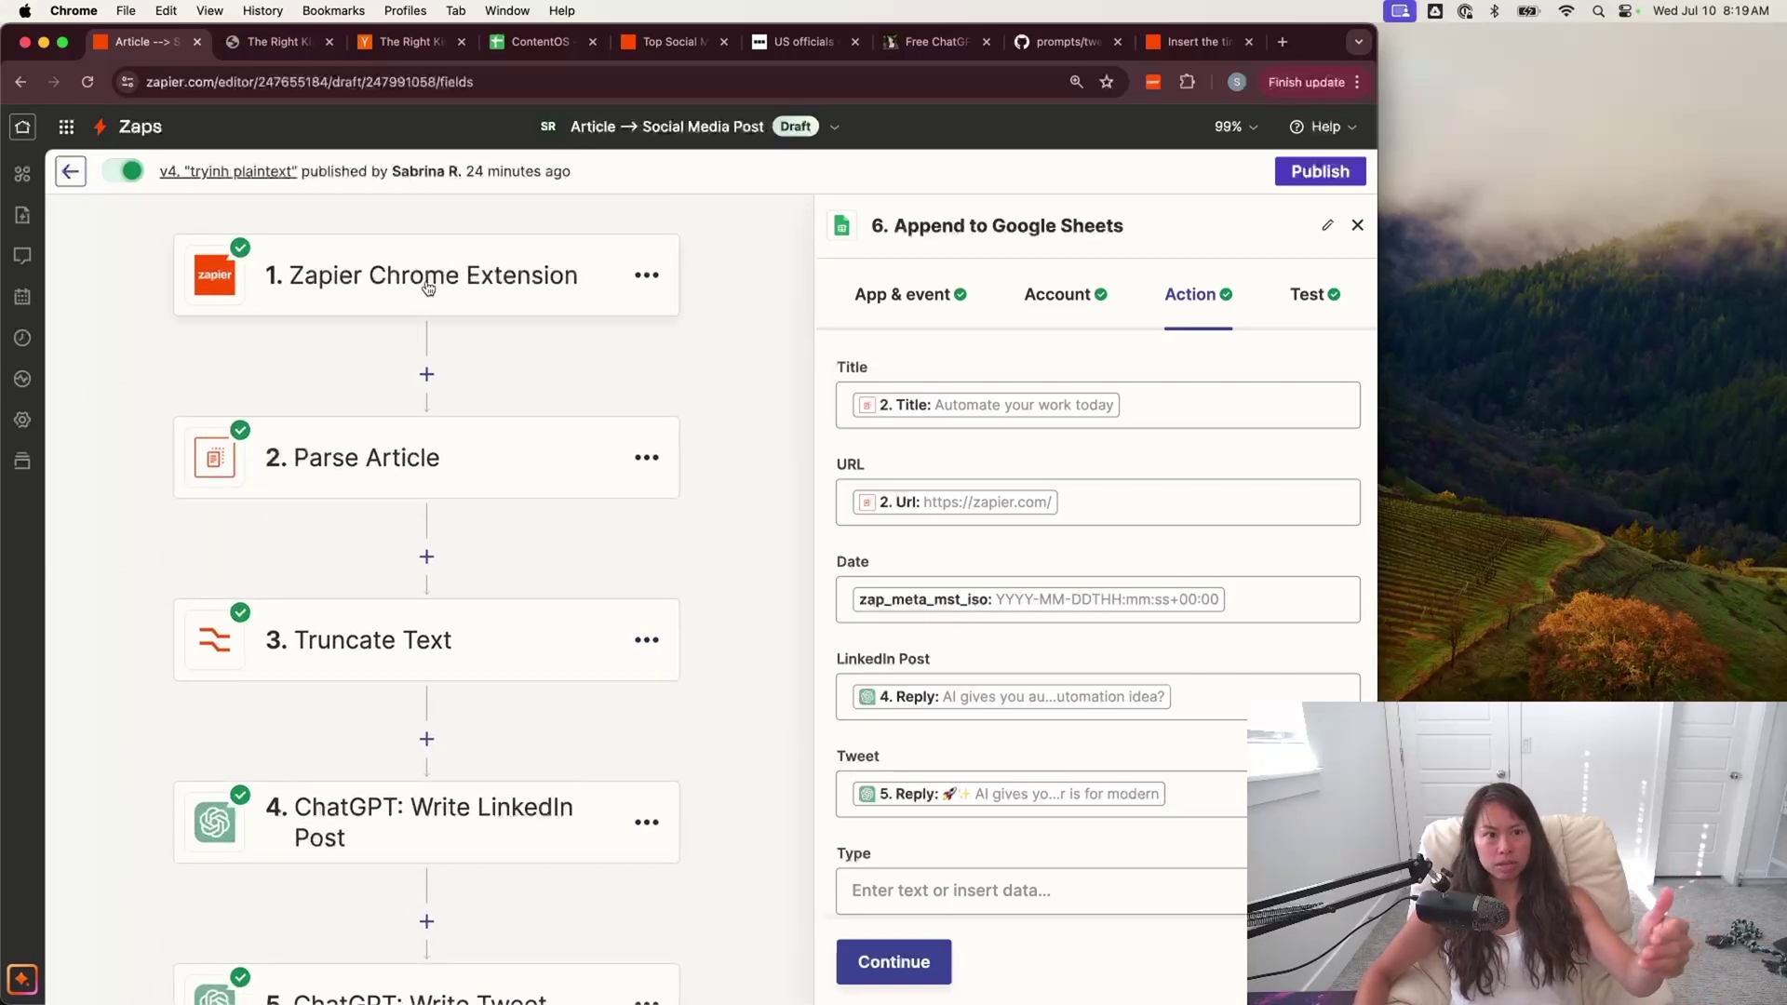
scroll(354, 428, down, 3)
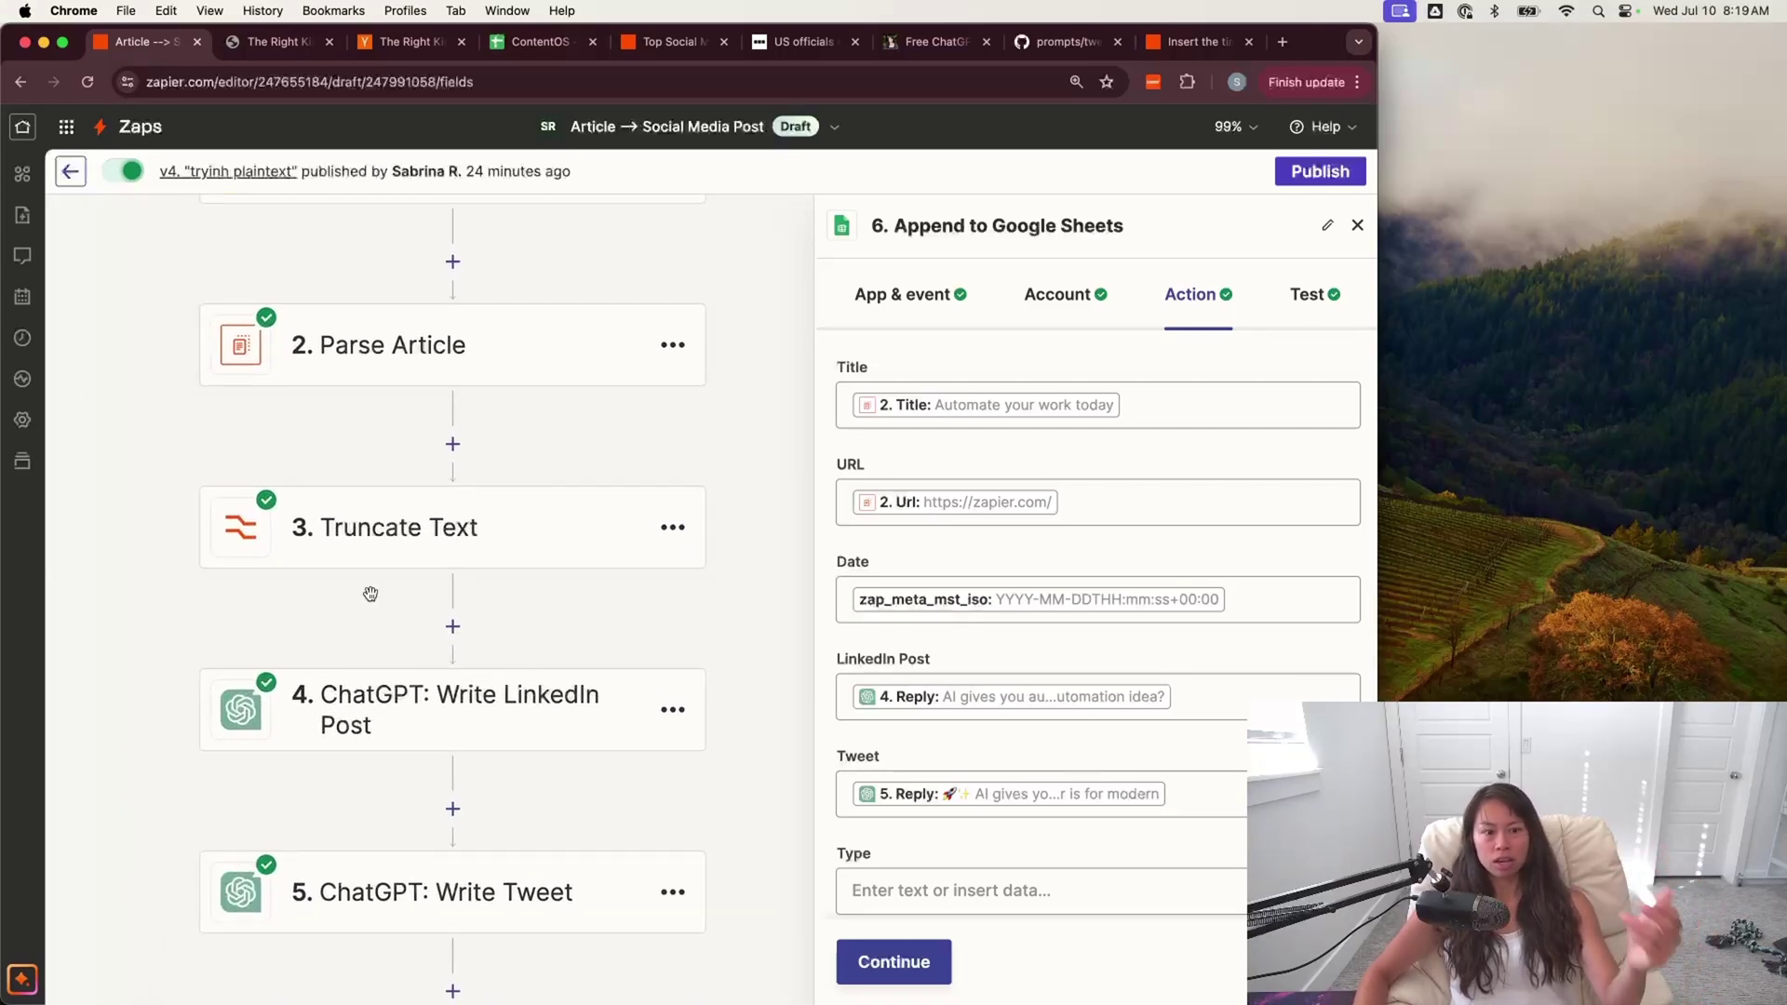
scroll(371, 606, down, 3)
scroll(379, 685, down, 2)
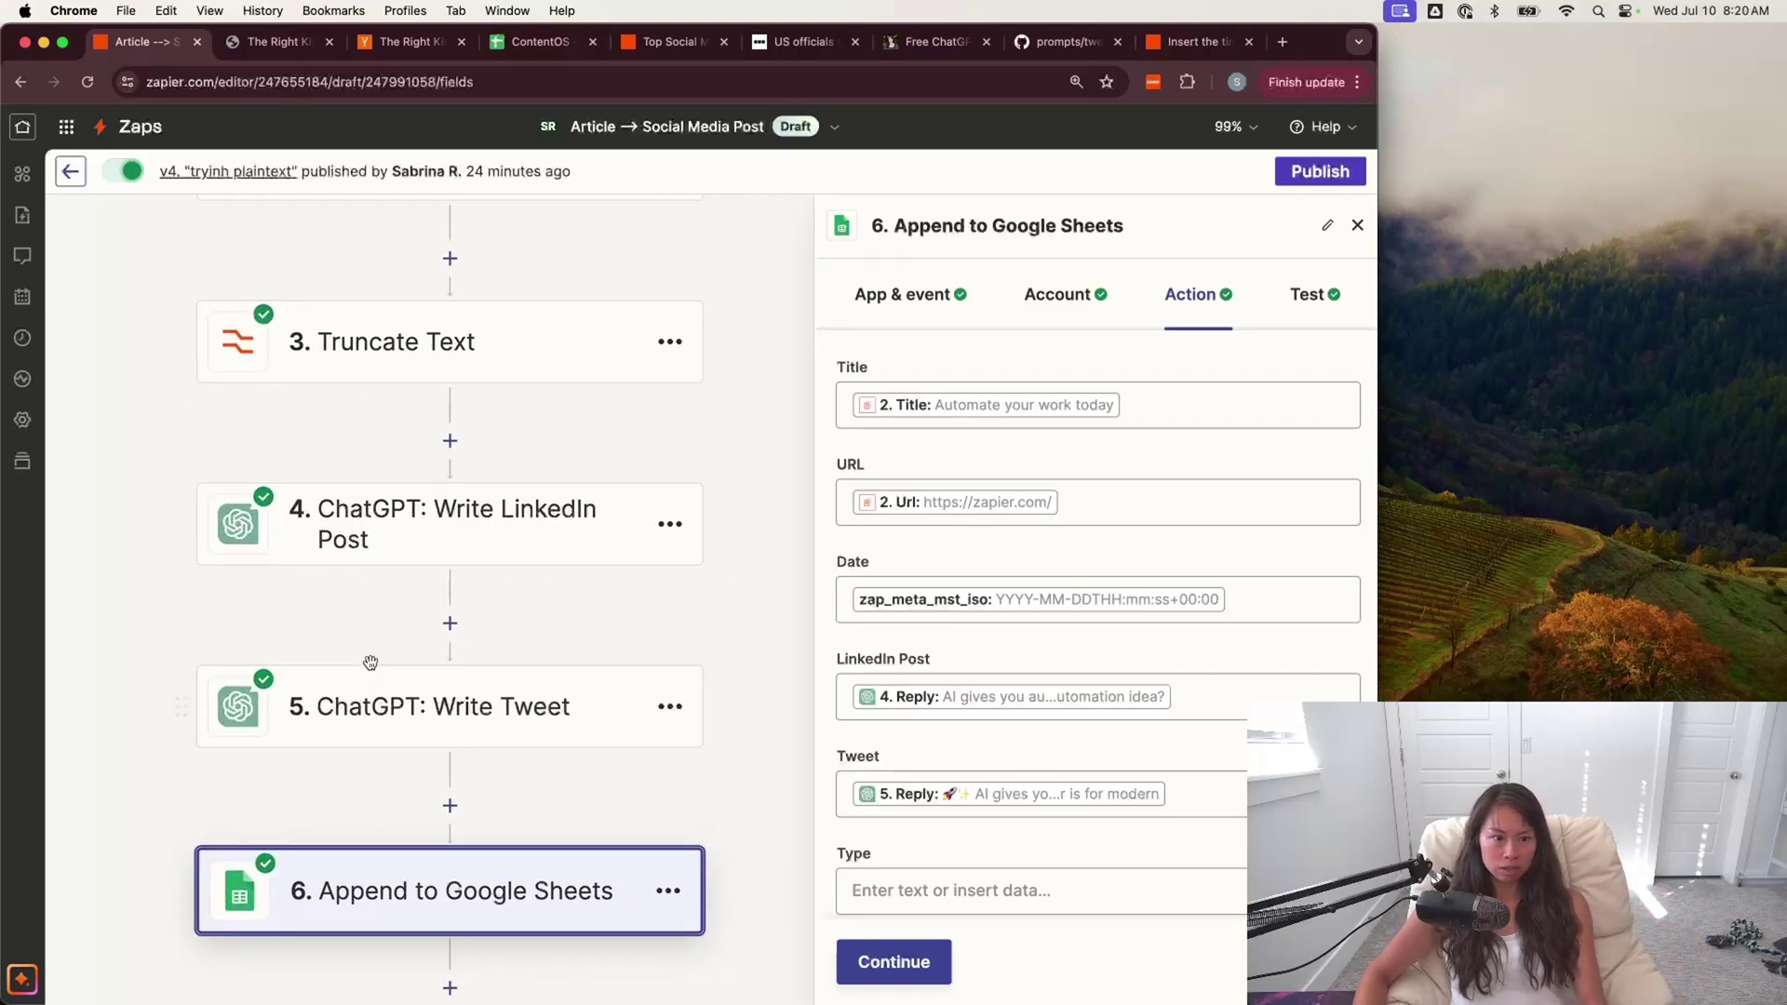
scroll(372, 675, down, 1)
scroll(924, 789, down, 1)
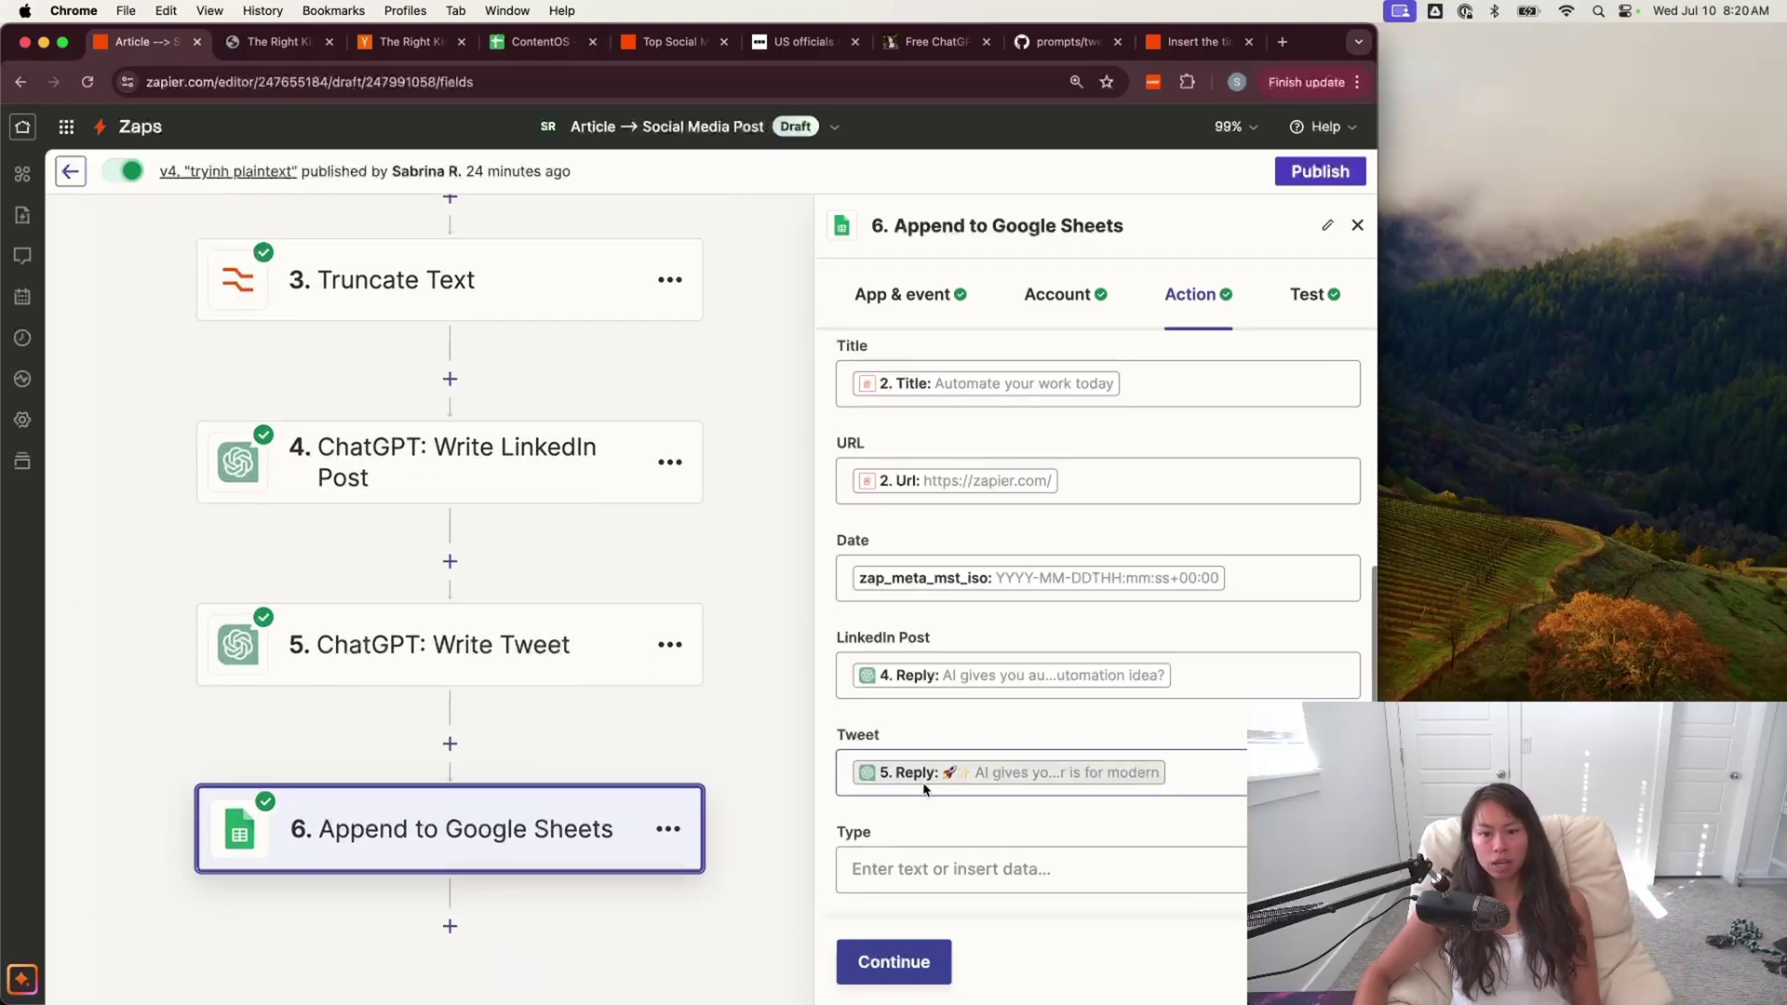
scroll(924, 789, up, 5)
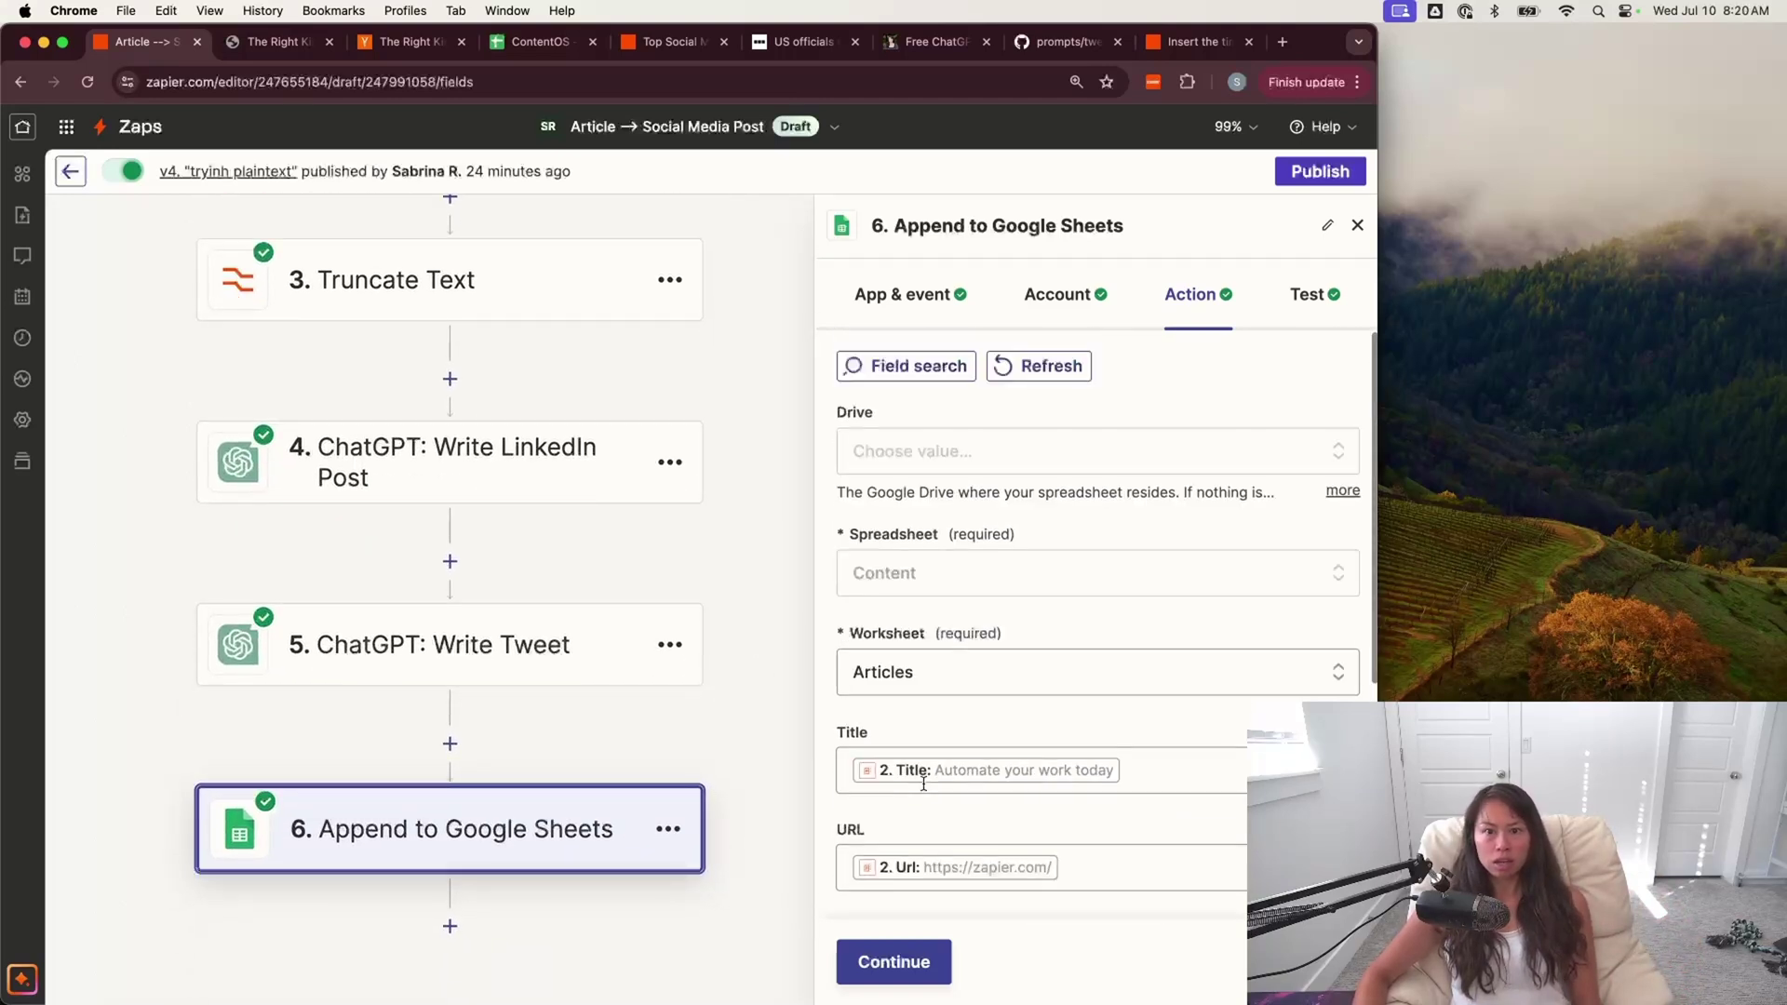
- Continue to the test preview showing COL A title, COL B URL and COL D LinkedIn post
click(884, 945)
scroll(1085, 759, down, 1)
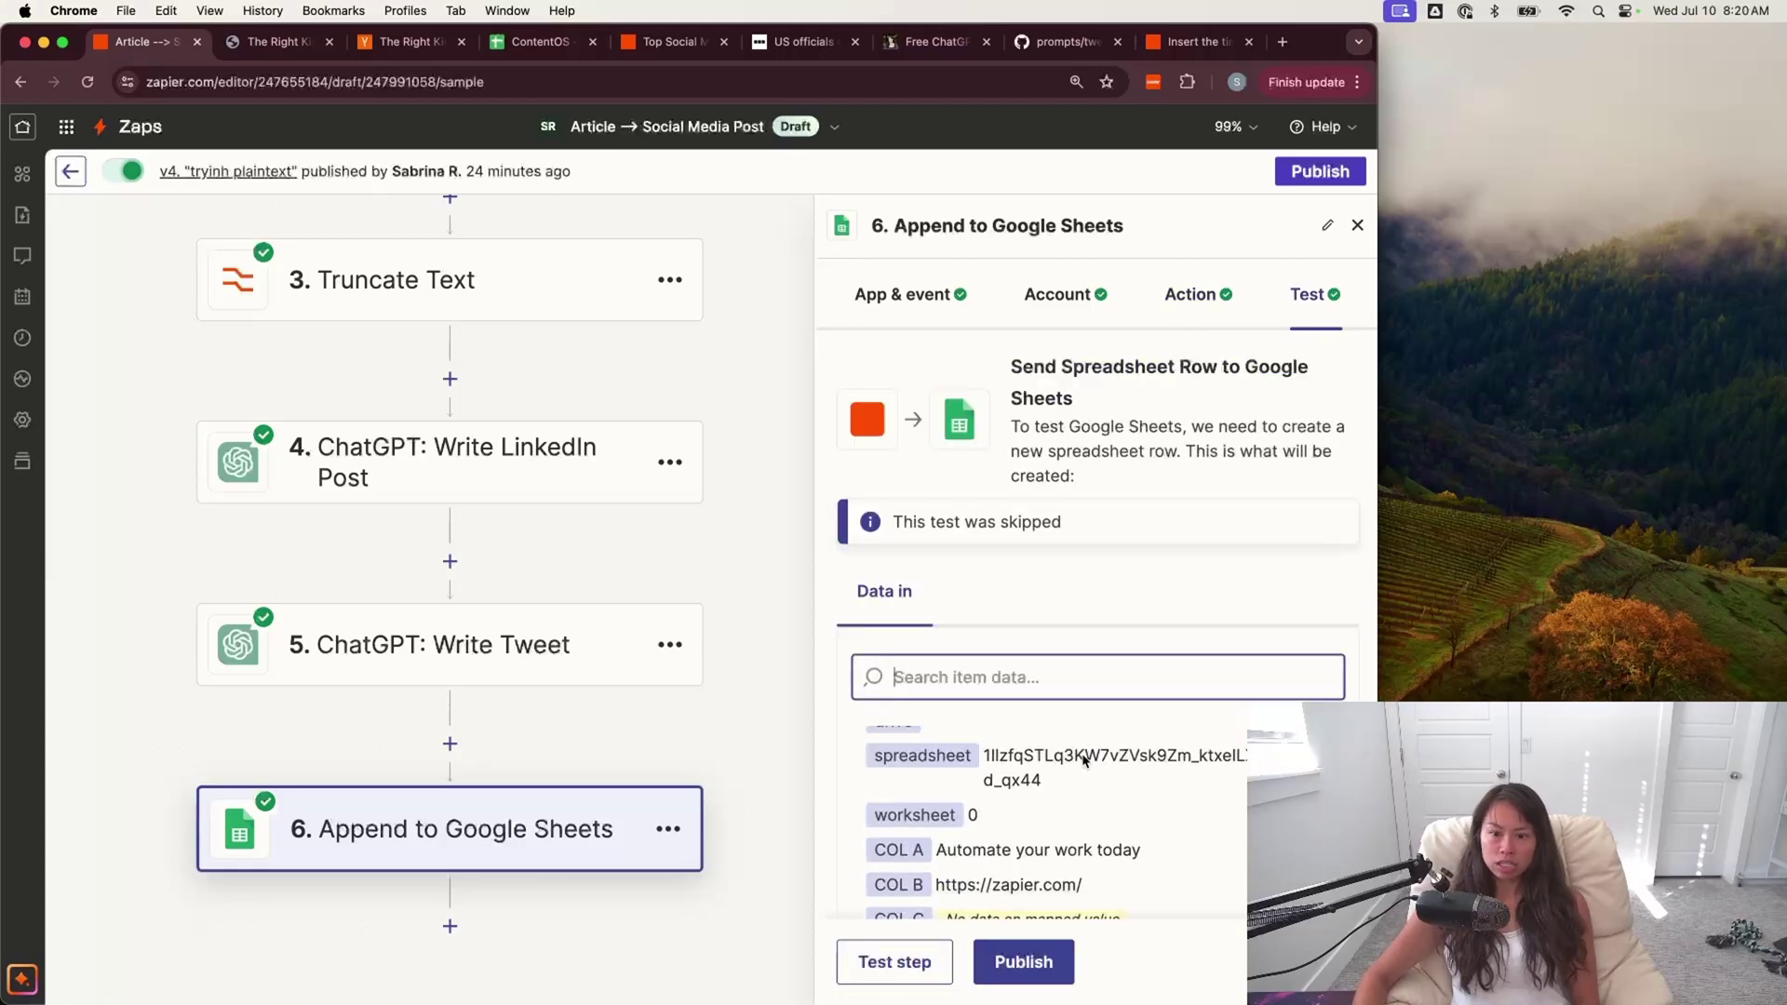
scroll(1084, 759, down, 10)
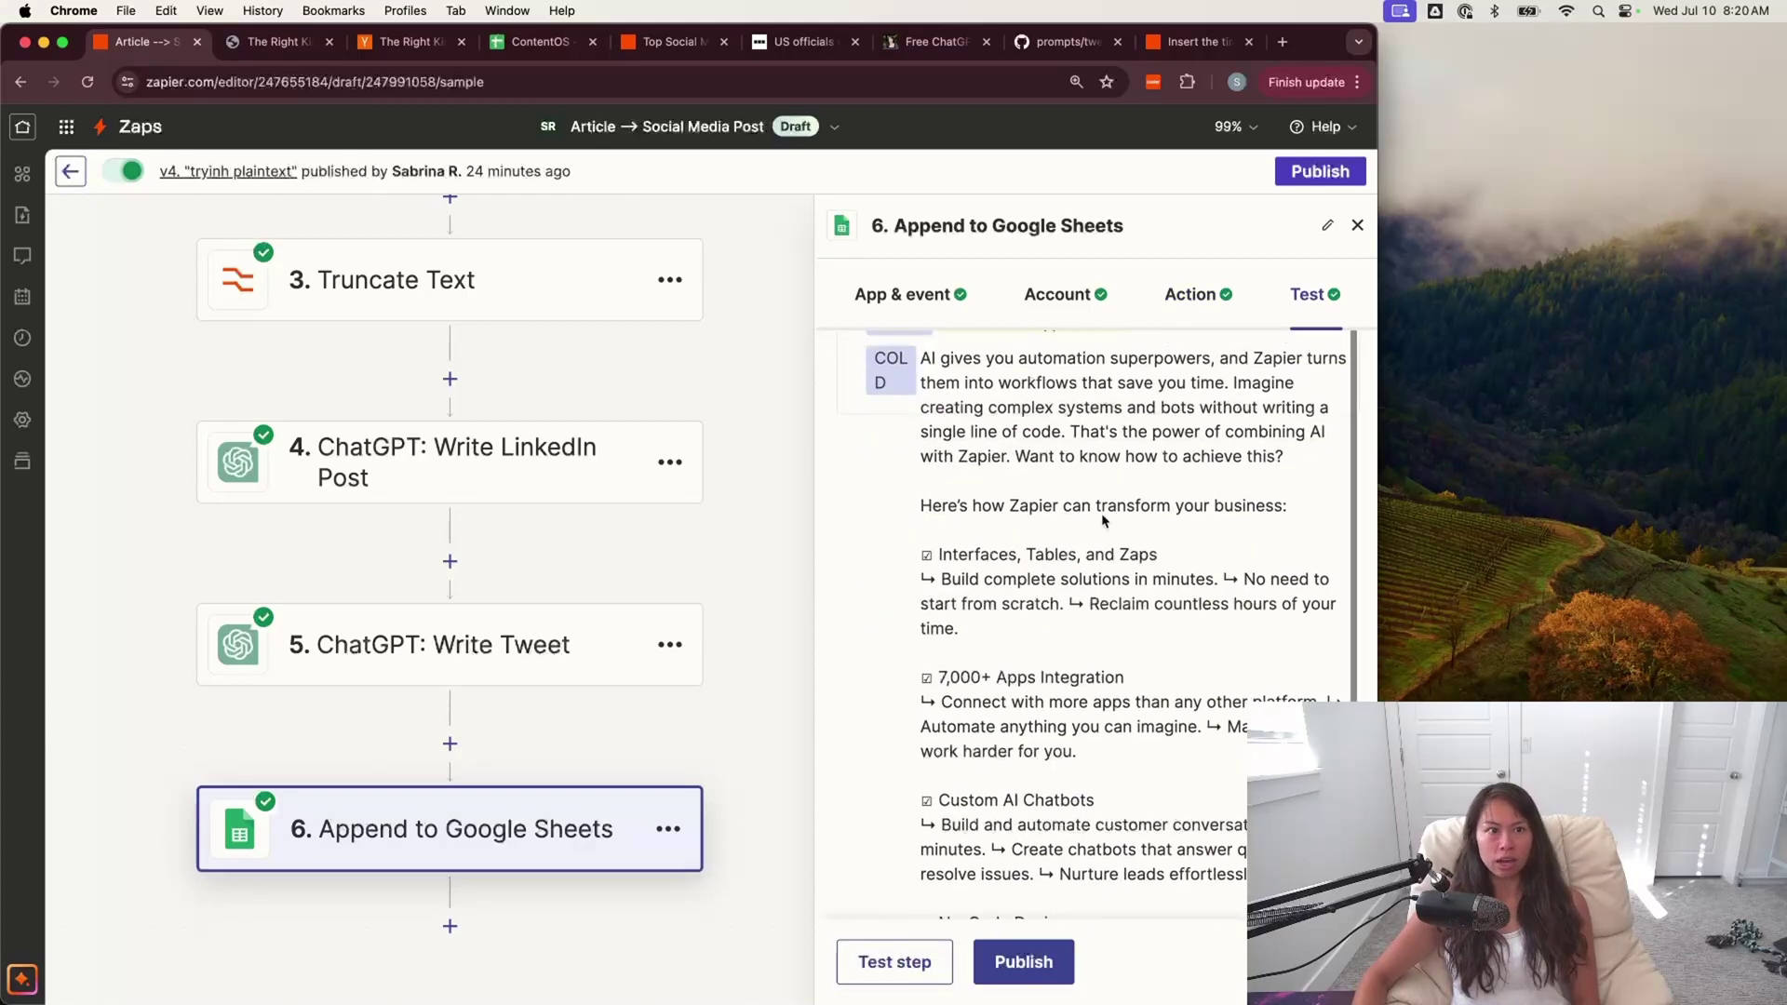
scroll(1043, 480, up, 4)
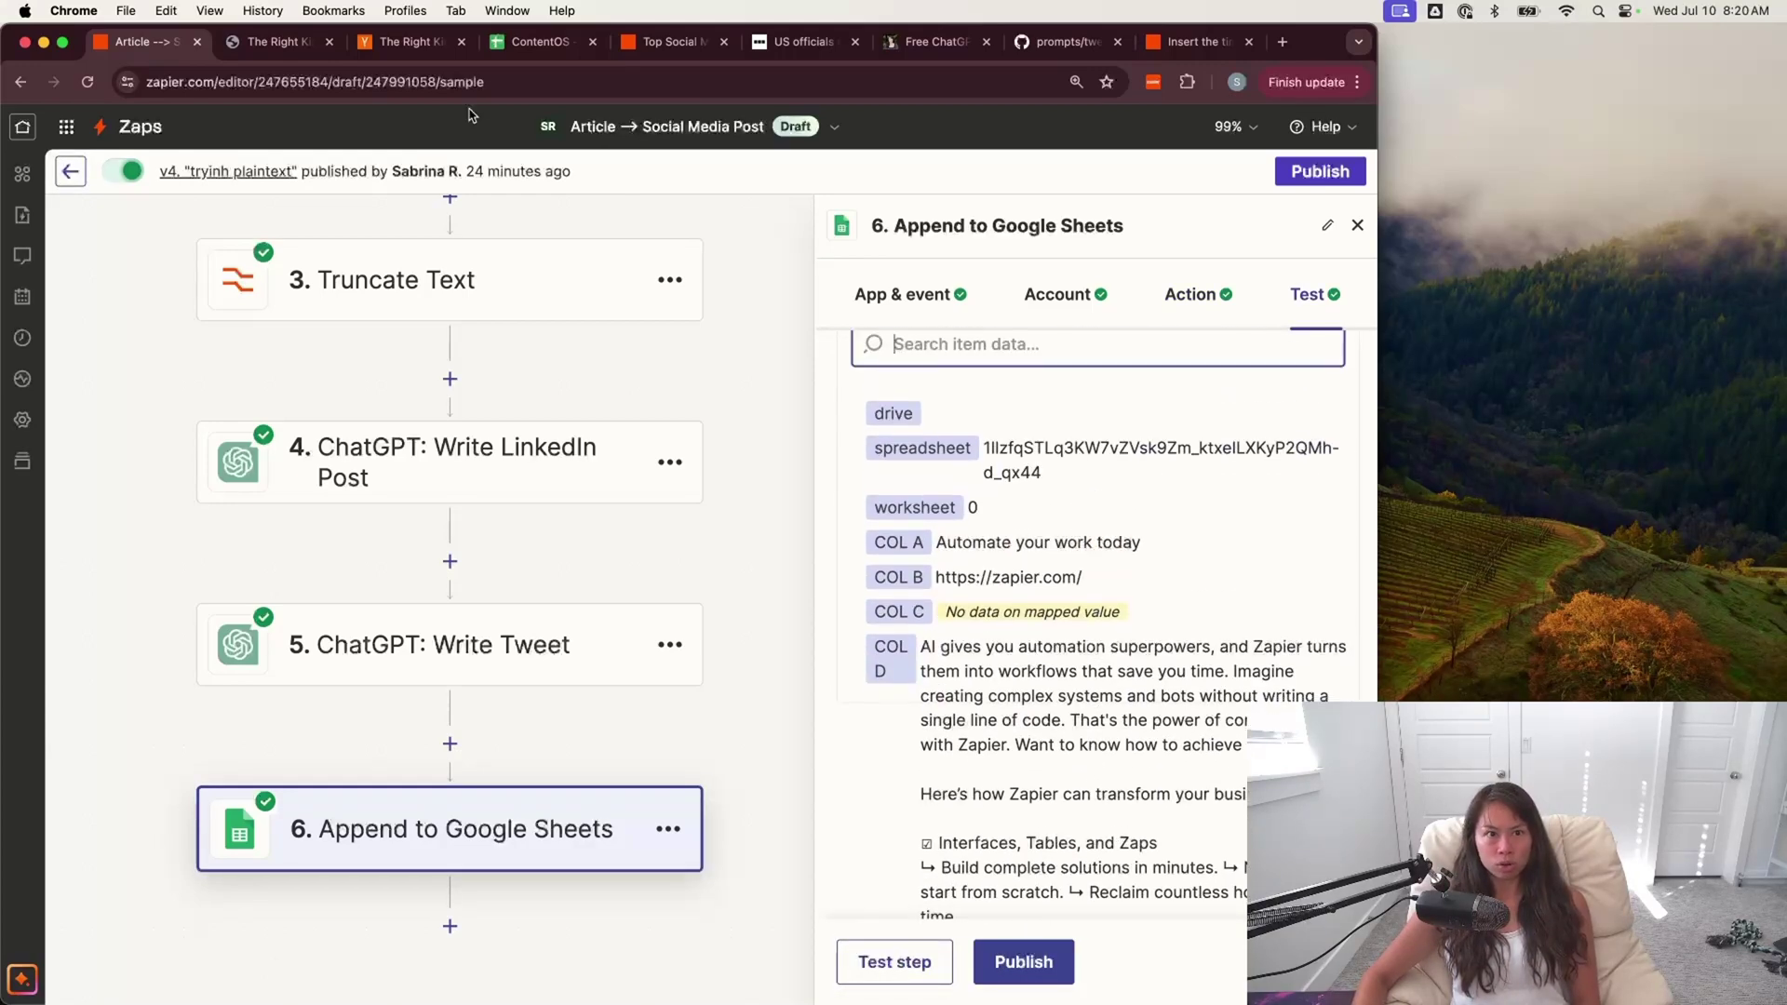
scroll(917, 564, down, 1)
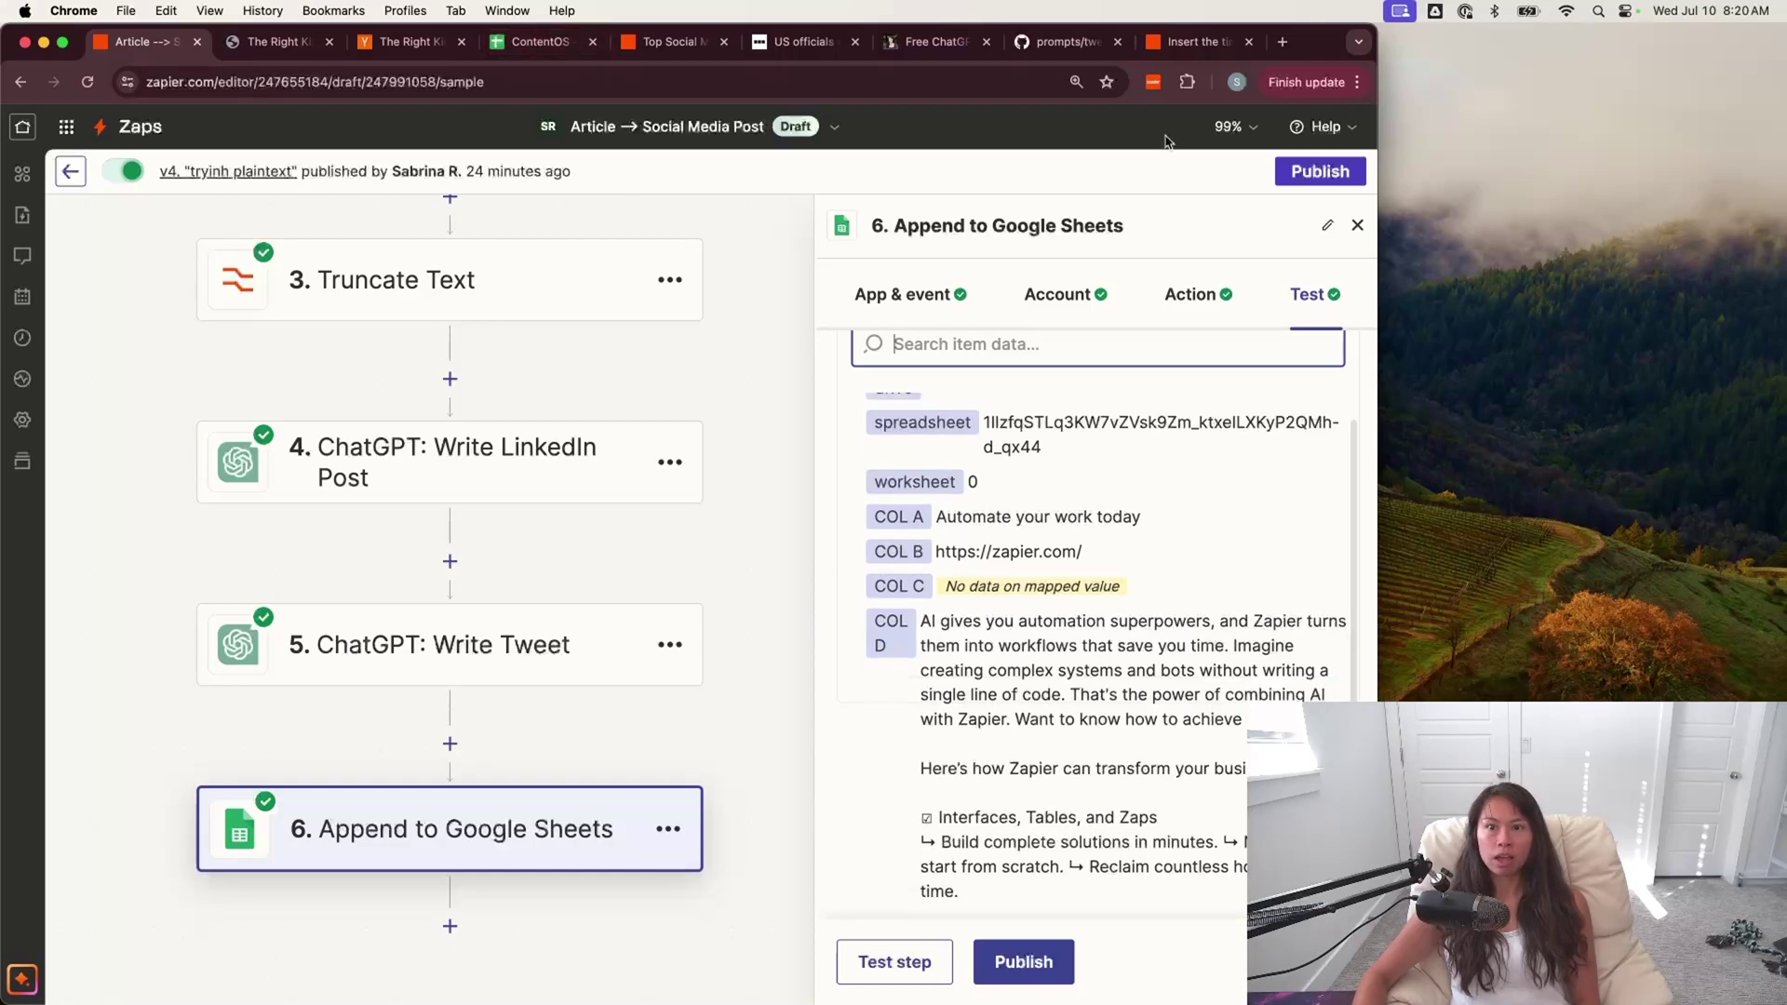
- Send the BBC 'bot farm' article to the Article → Social Media Post Zap via the Zapier extension
click(752, 53)
click(731, 82)
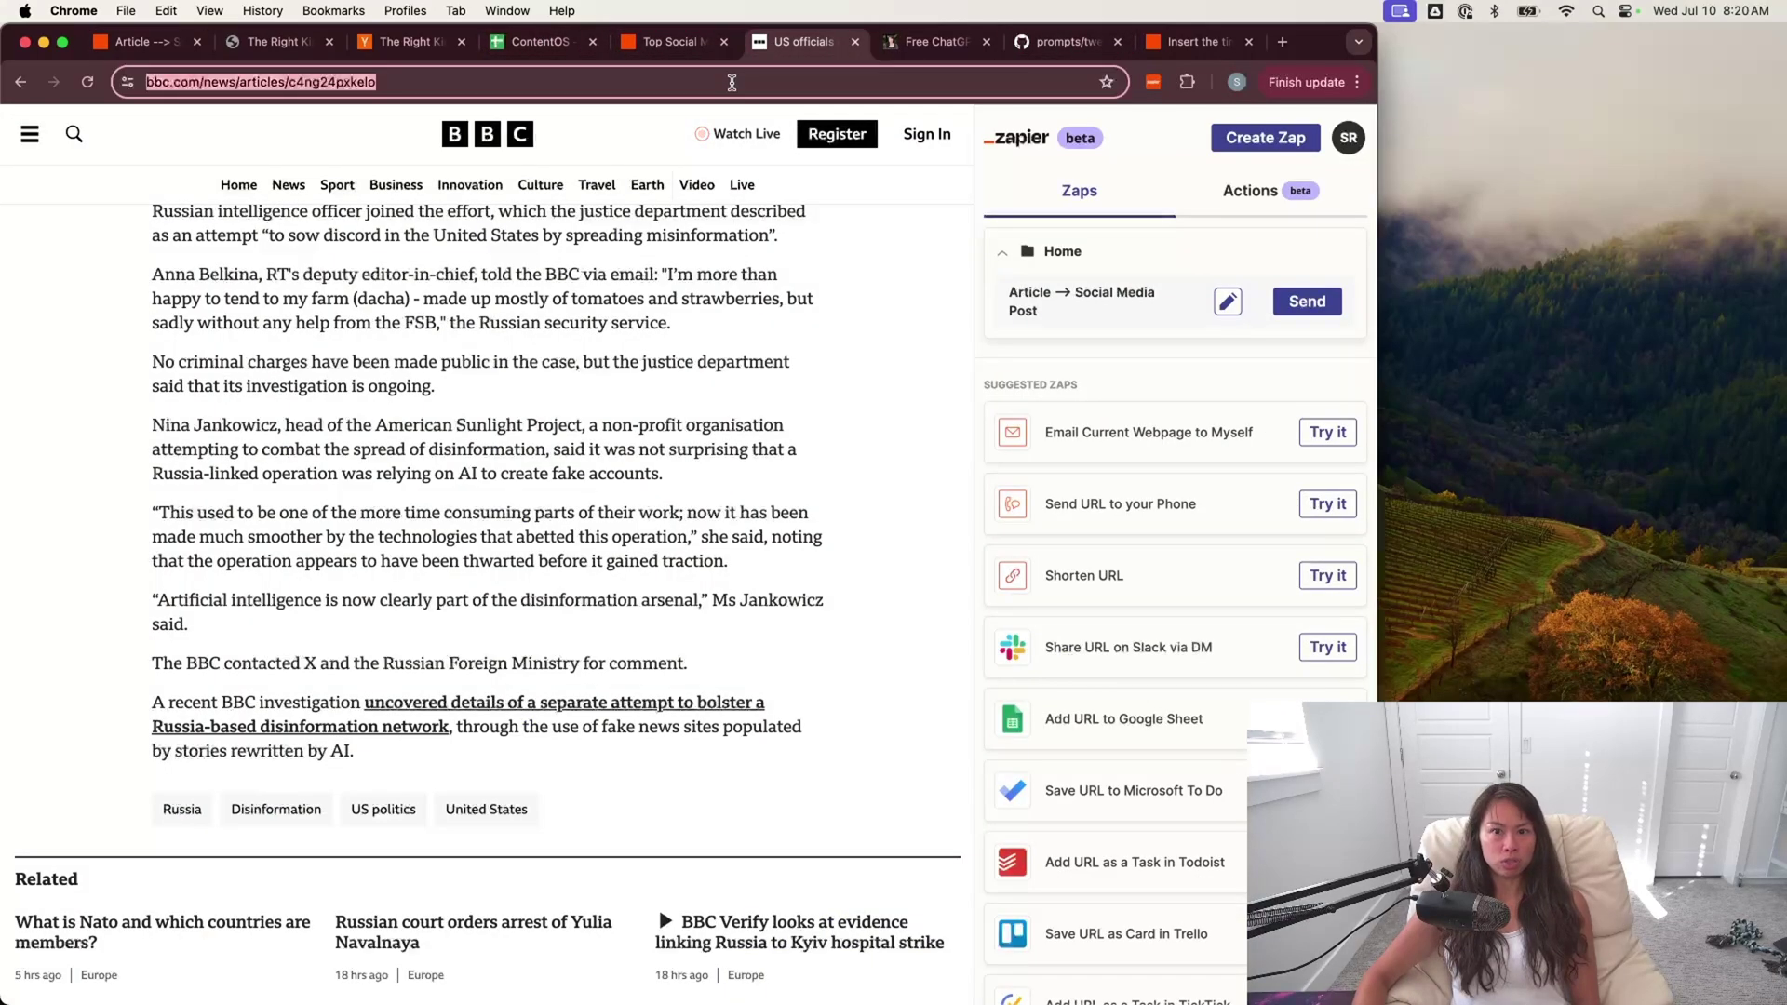
click(1152, 82)
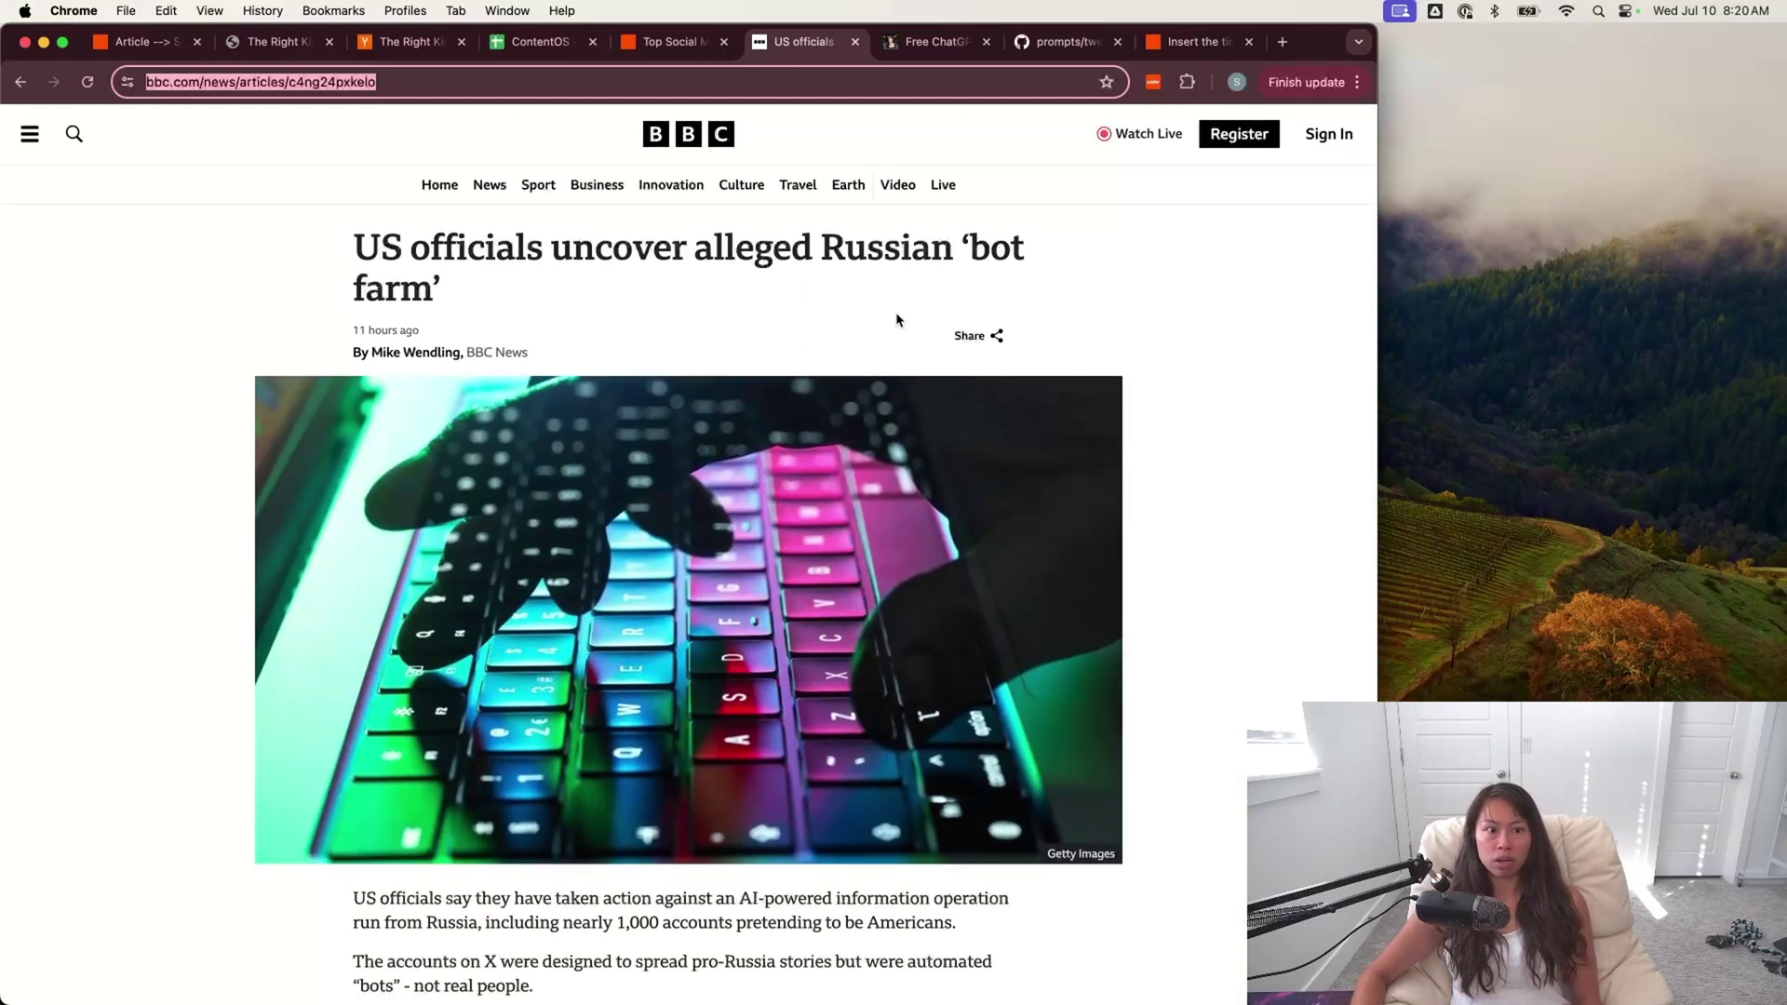
click(1153, 82)
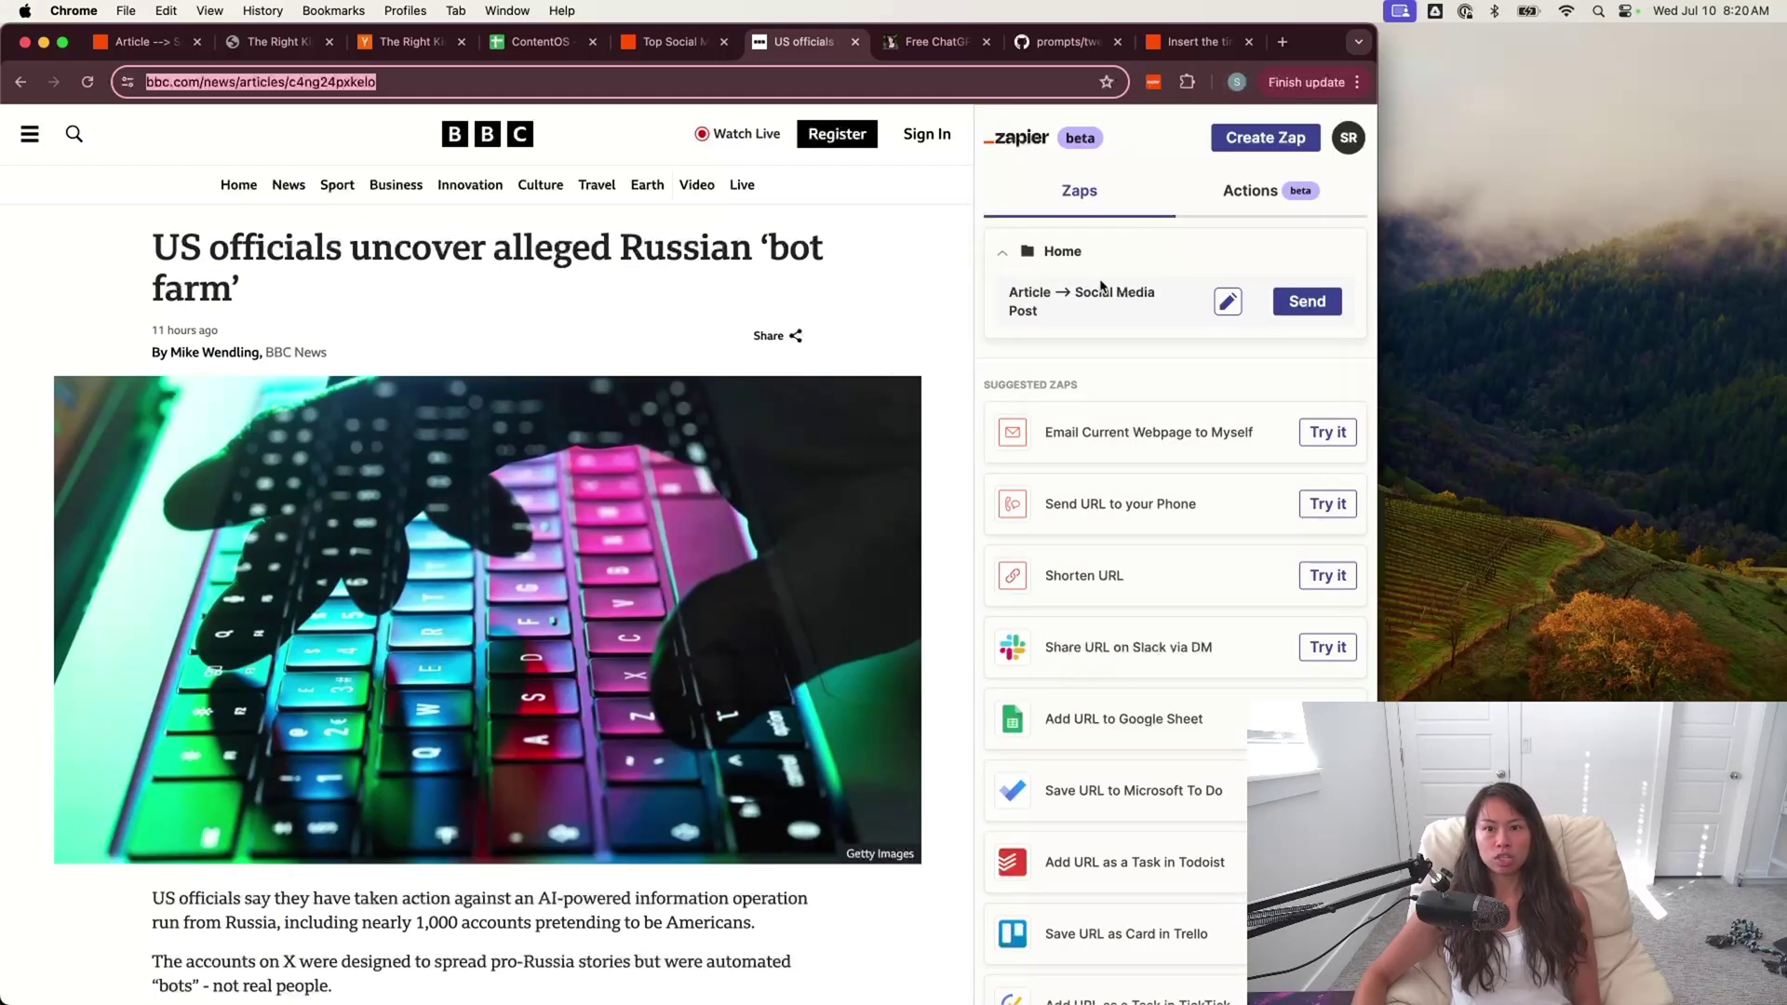
click(1307, 318)
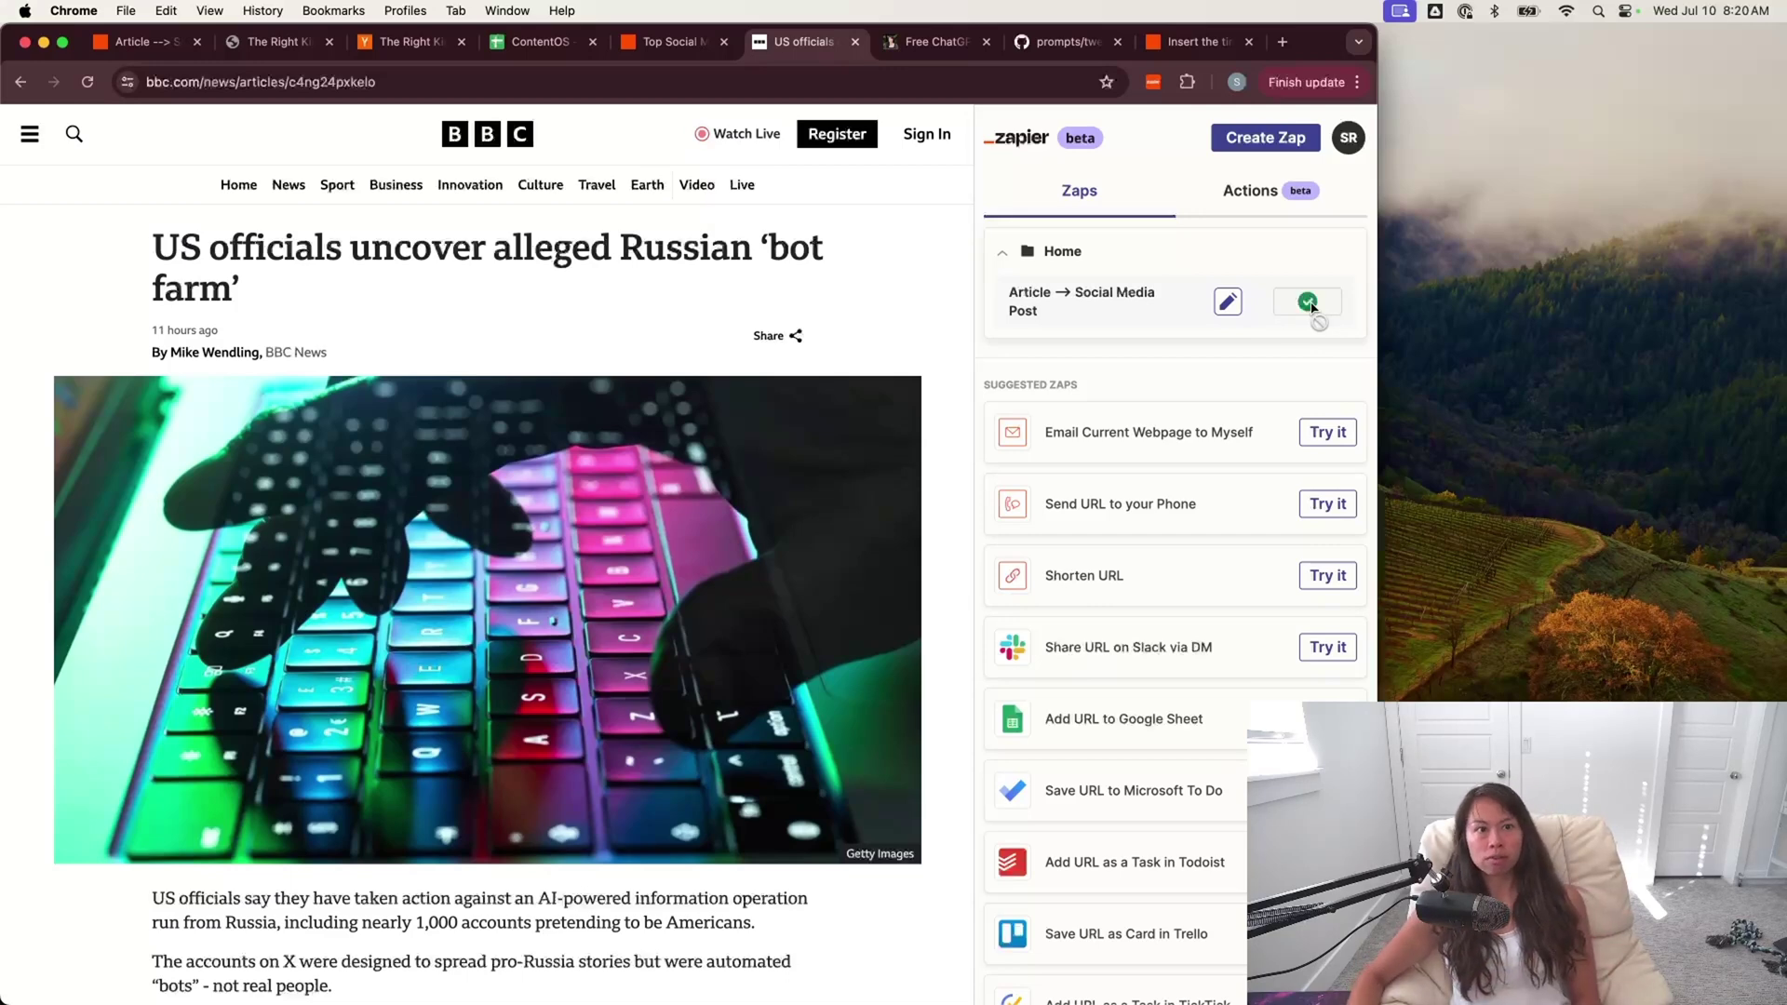
click(539, 41)
- Check the bot-farm article's title in A3 and its URL in B3
click(601, 794)
scroll(600, 794, down, 3)
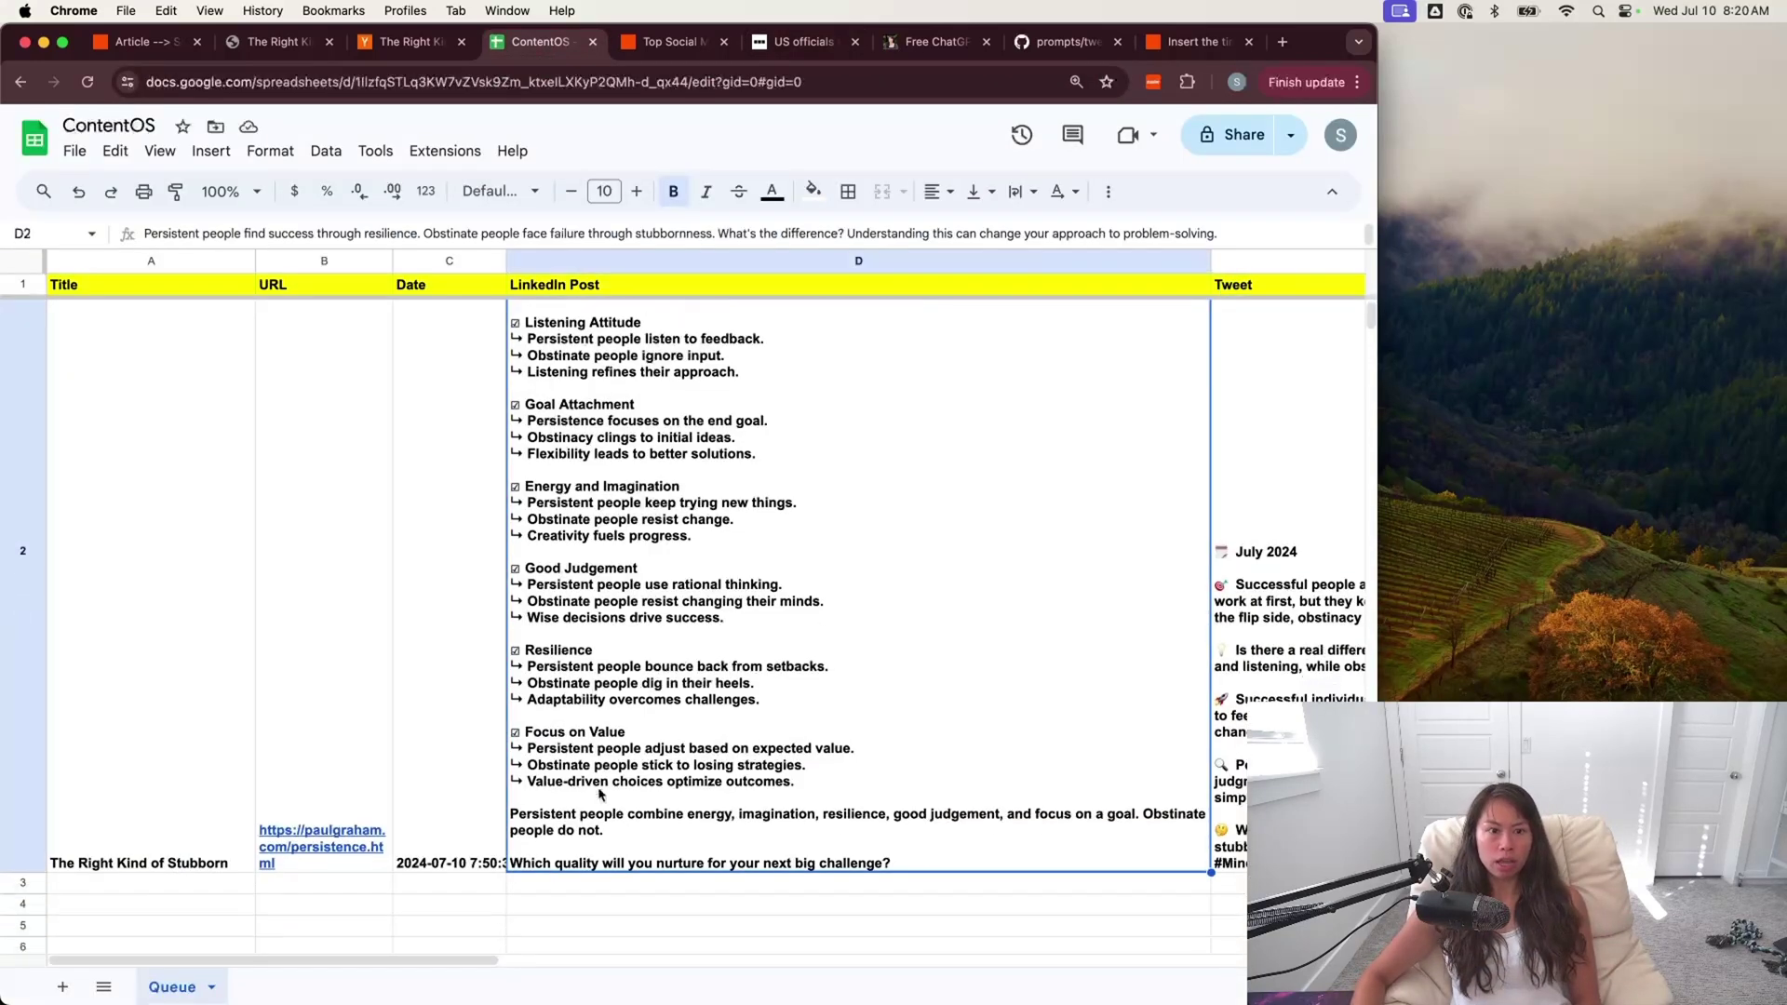
click(147, 695)
scroll(195, 800, down, 3)
scroll(201, 811, down, 2)
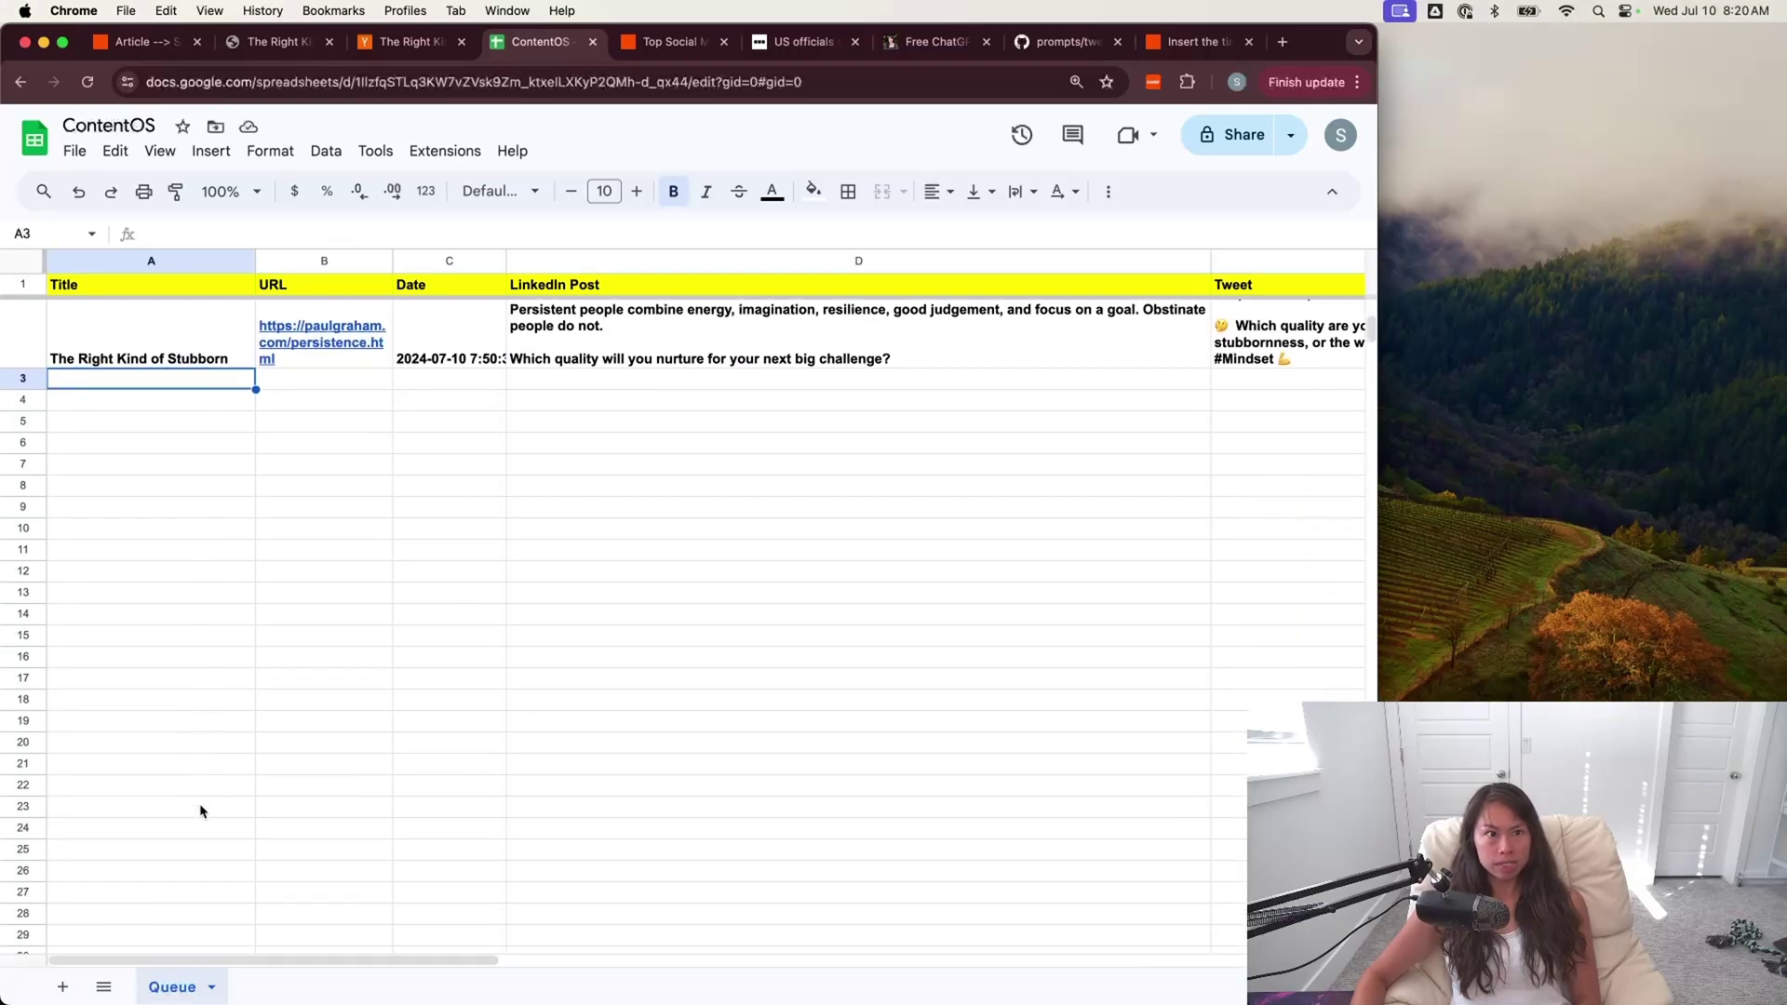
scroll(200, 811, down, 2)
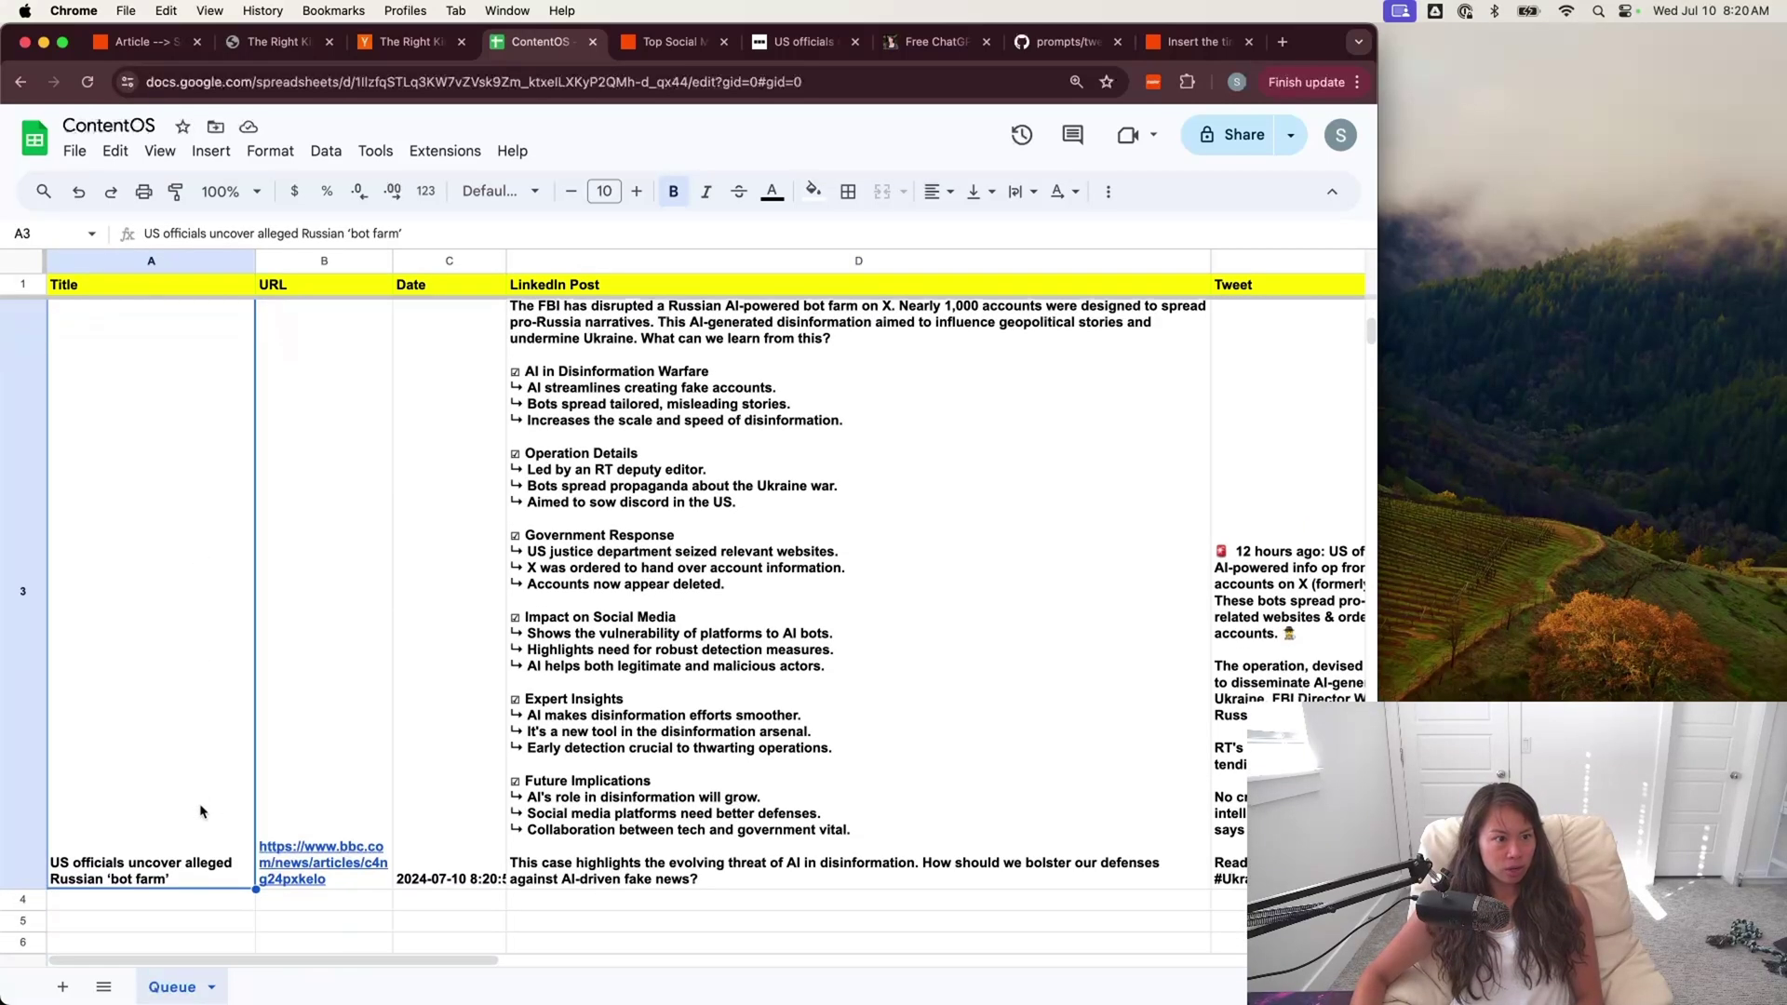
scroll(200, 810, up, 1)
click(352, 743)
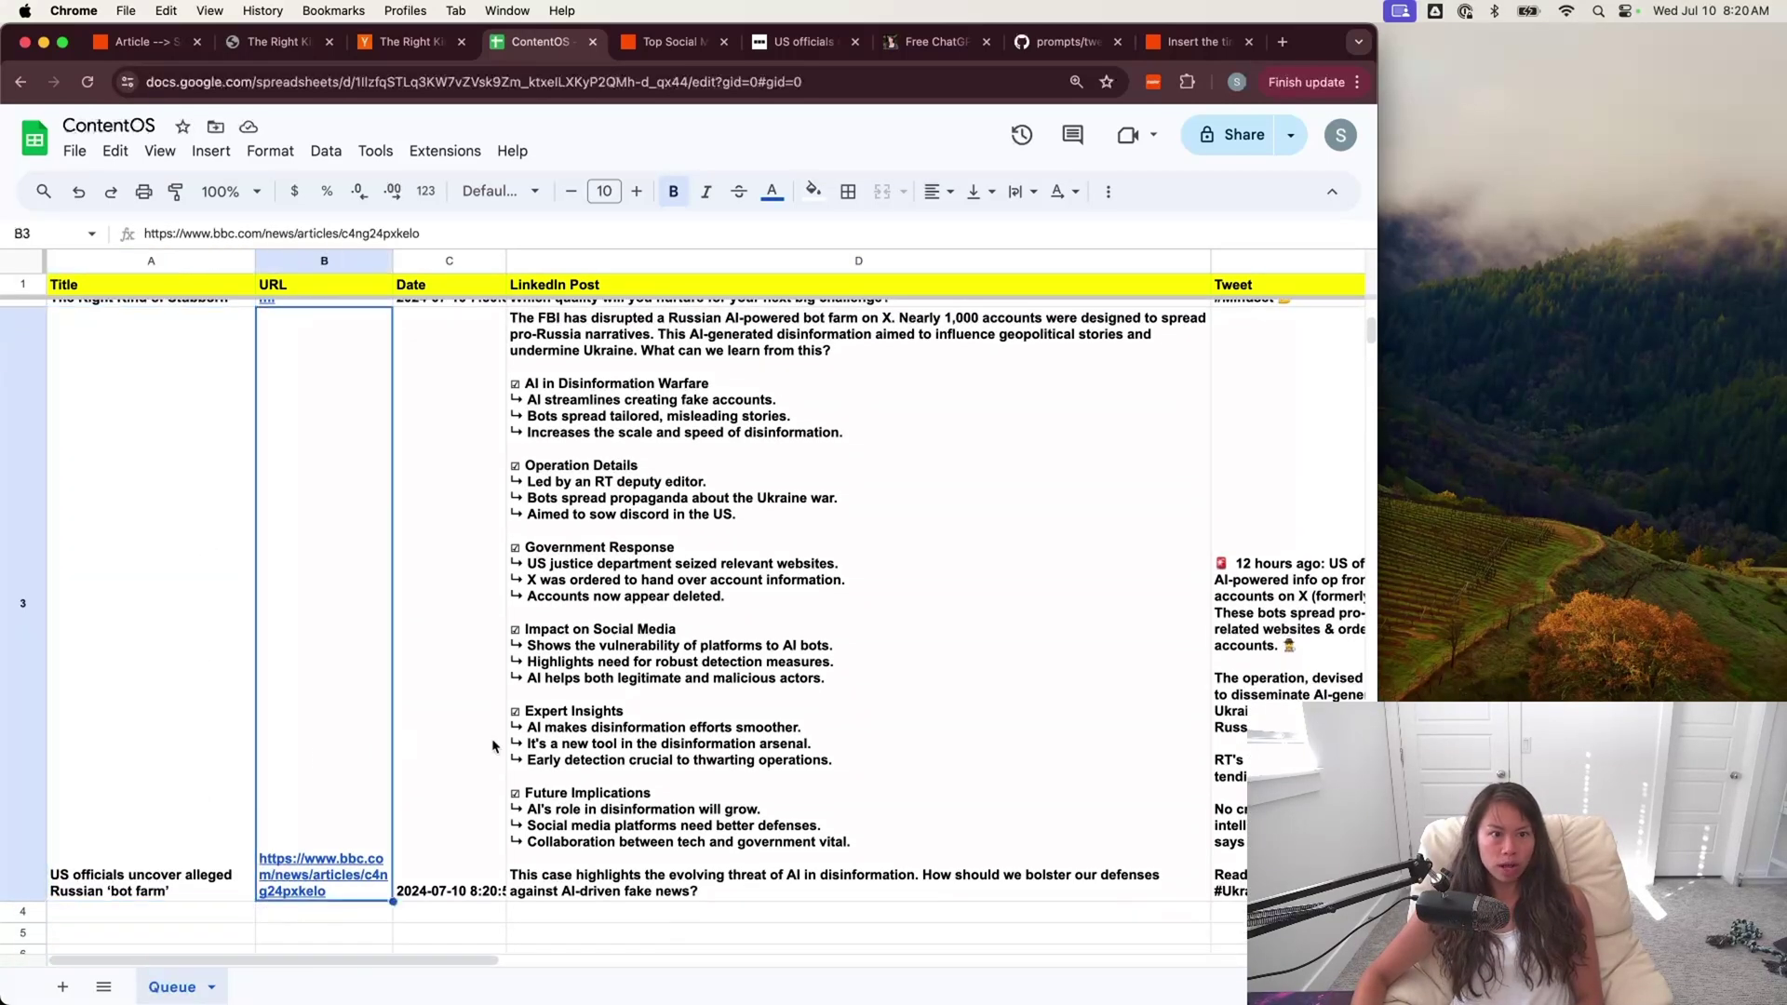
- Read the generated LinkedIn post in D3 and the tweet in E3
click(530, 687)
scroll(529, 688, right, 5)
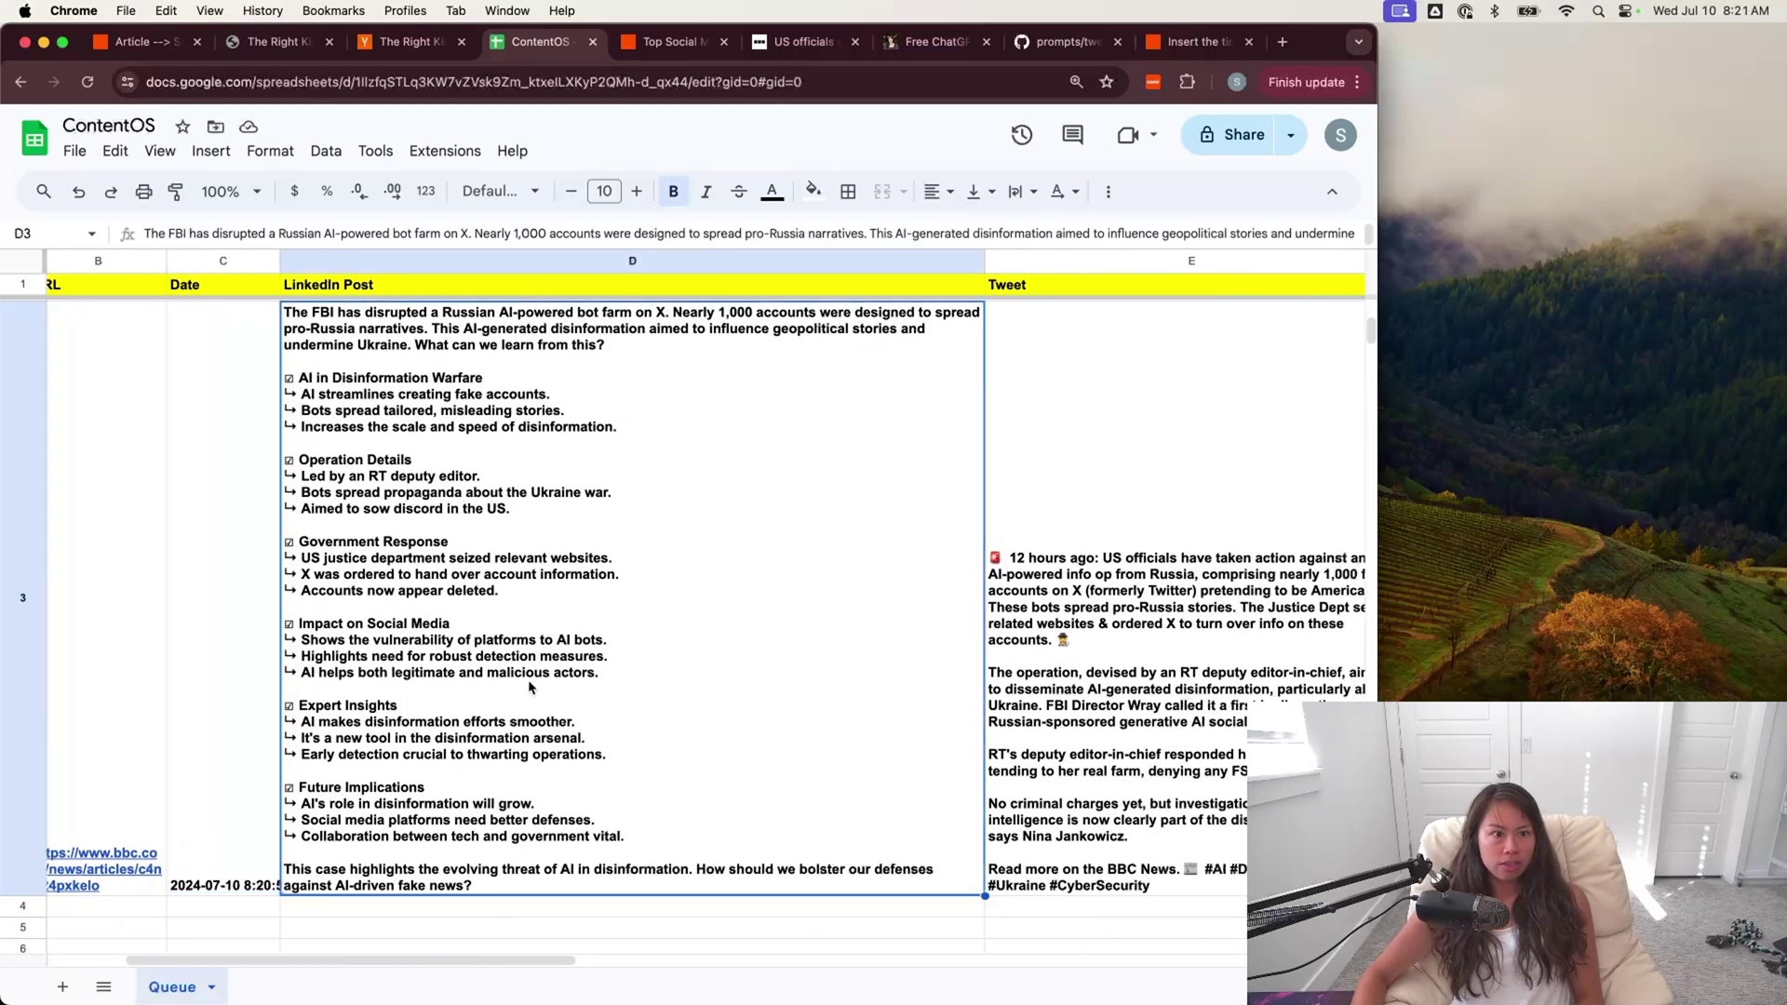
scroll(529, 688, right, 1)
scroll(529, 687, up, 1)
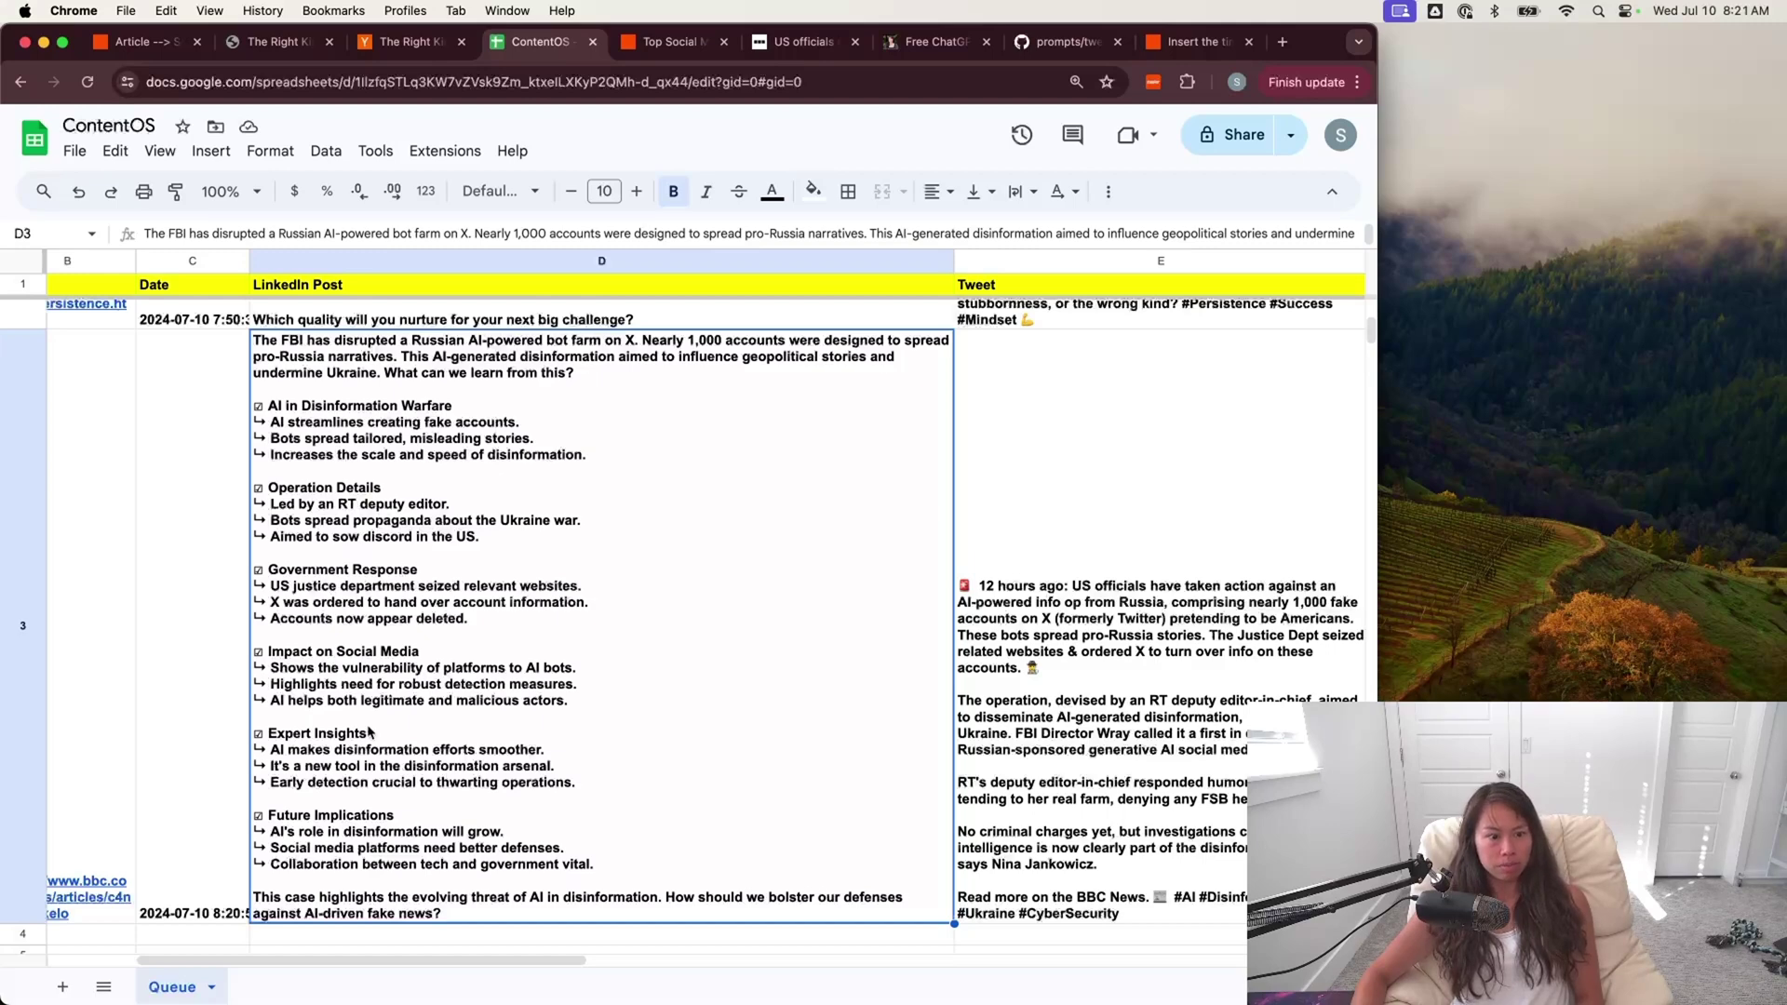
scroll(370, 733, down, 1)
scroll(370, 733, up, 1)
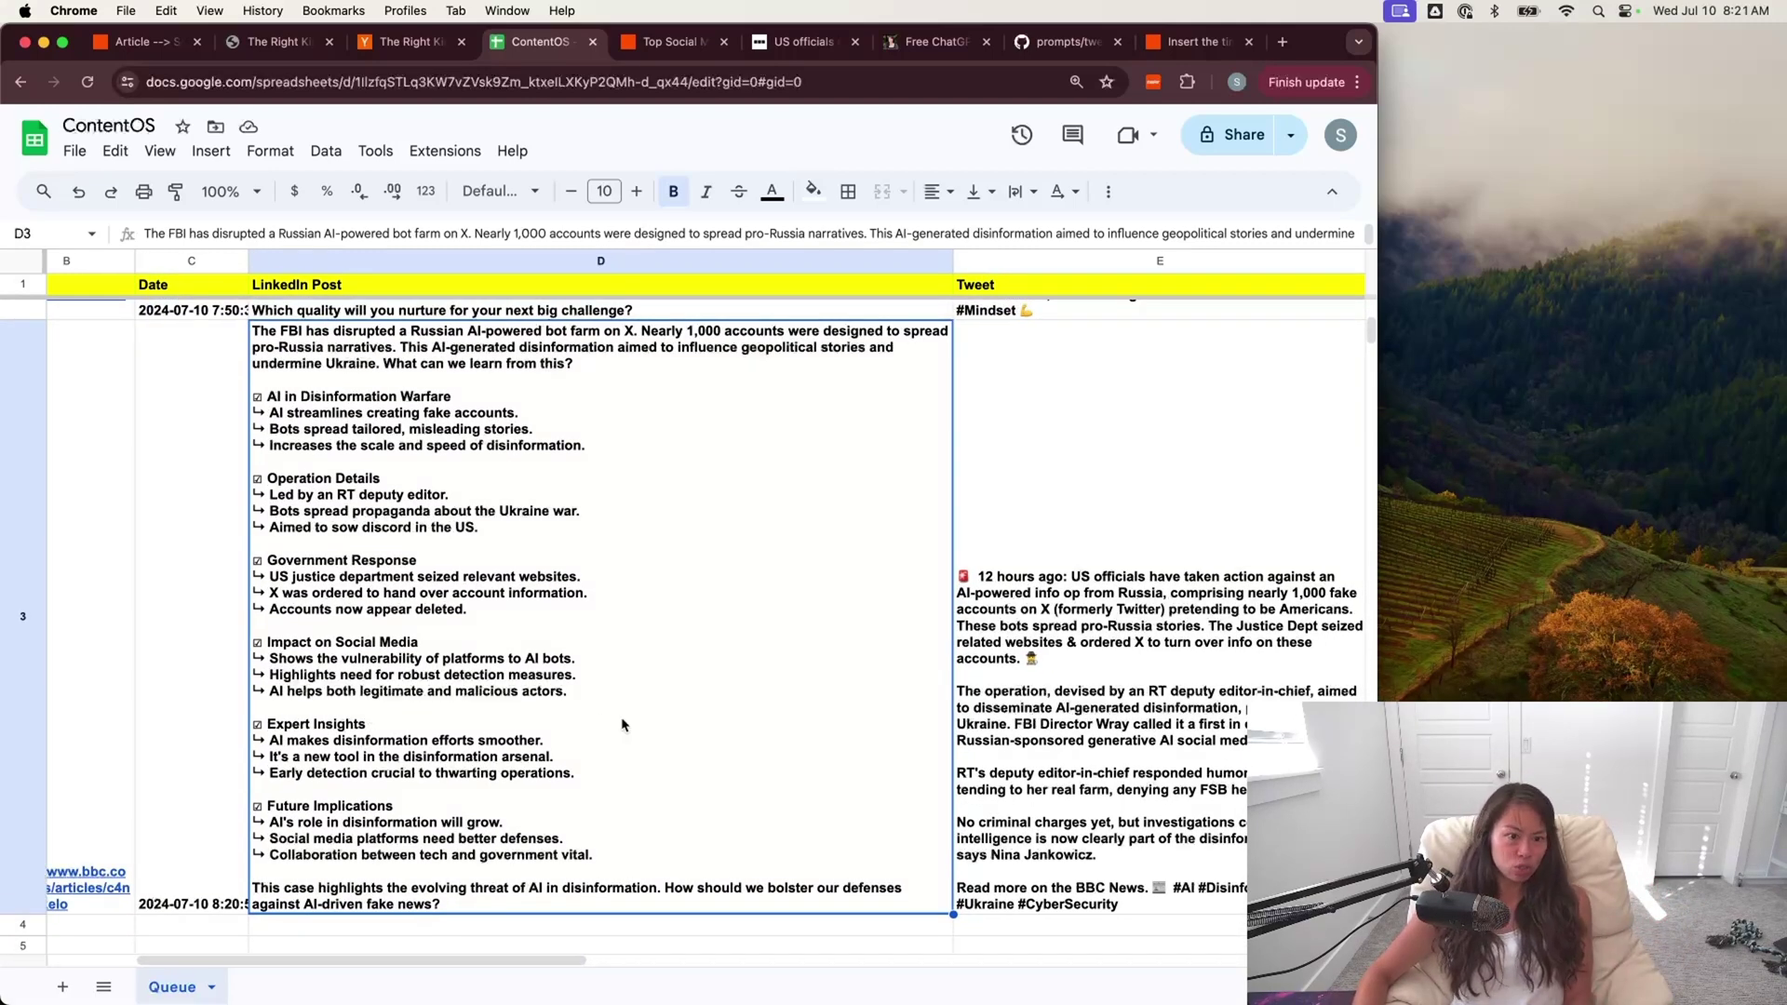
scroll(887, 763, up, 1)
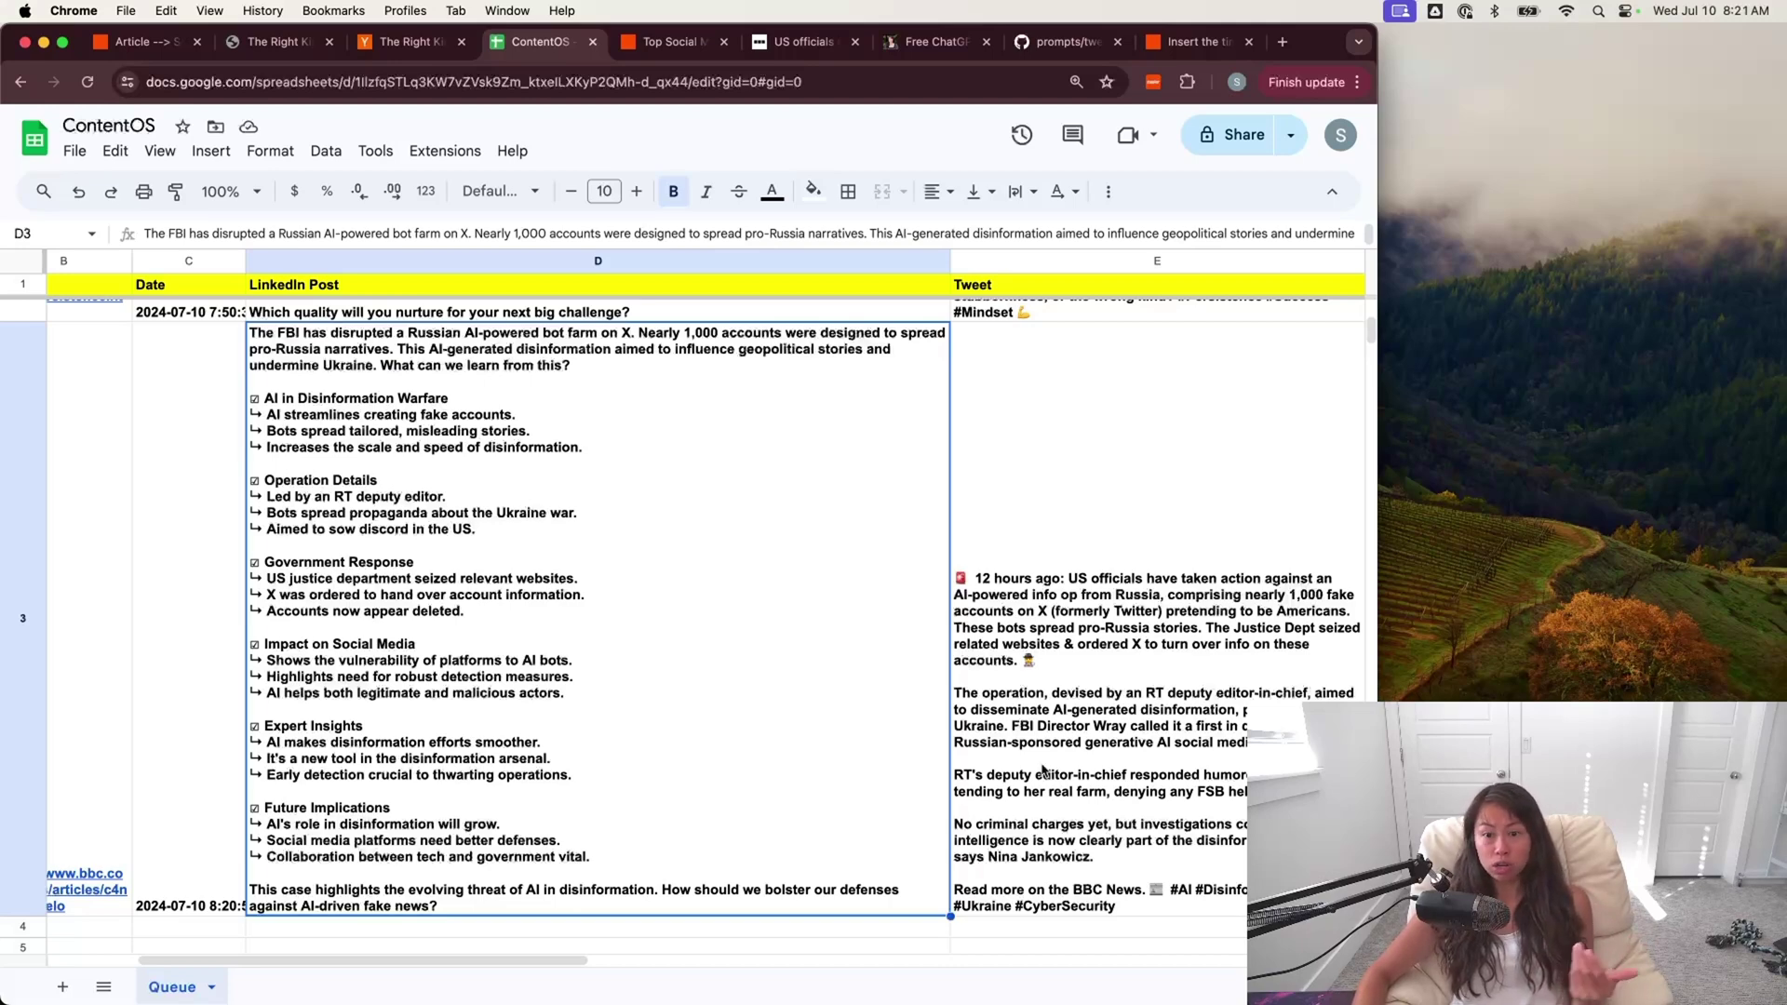
click(1024, 755)
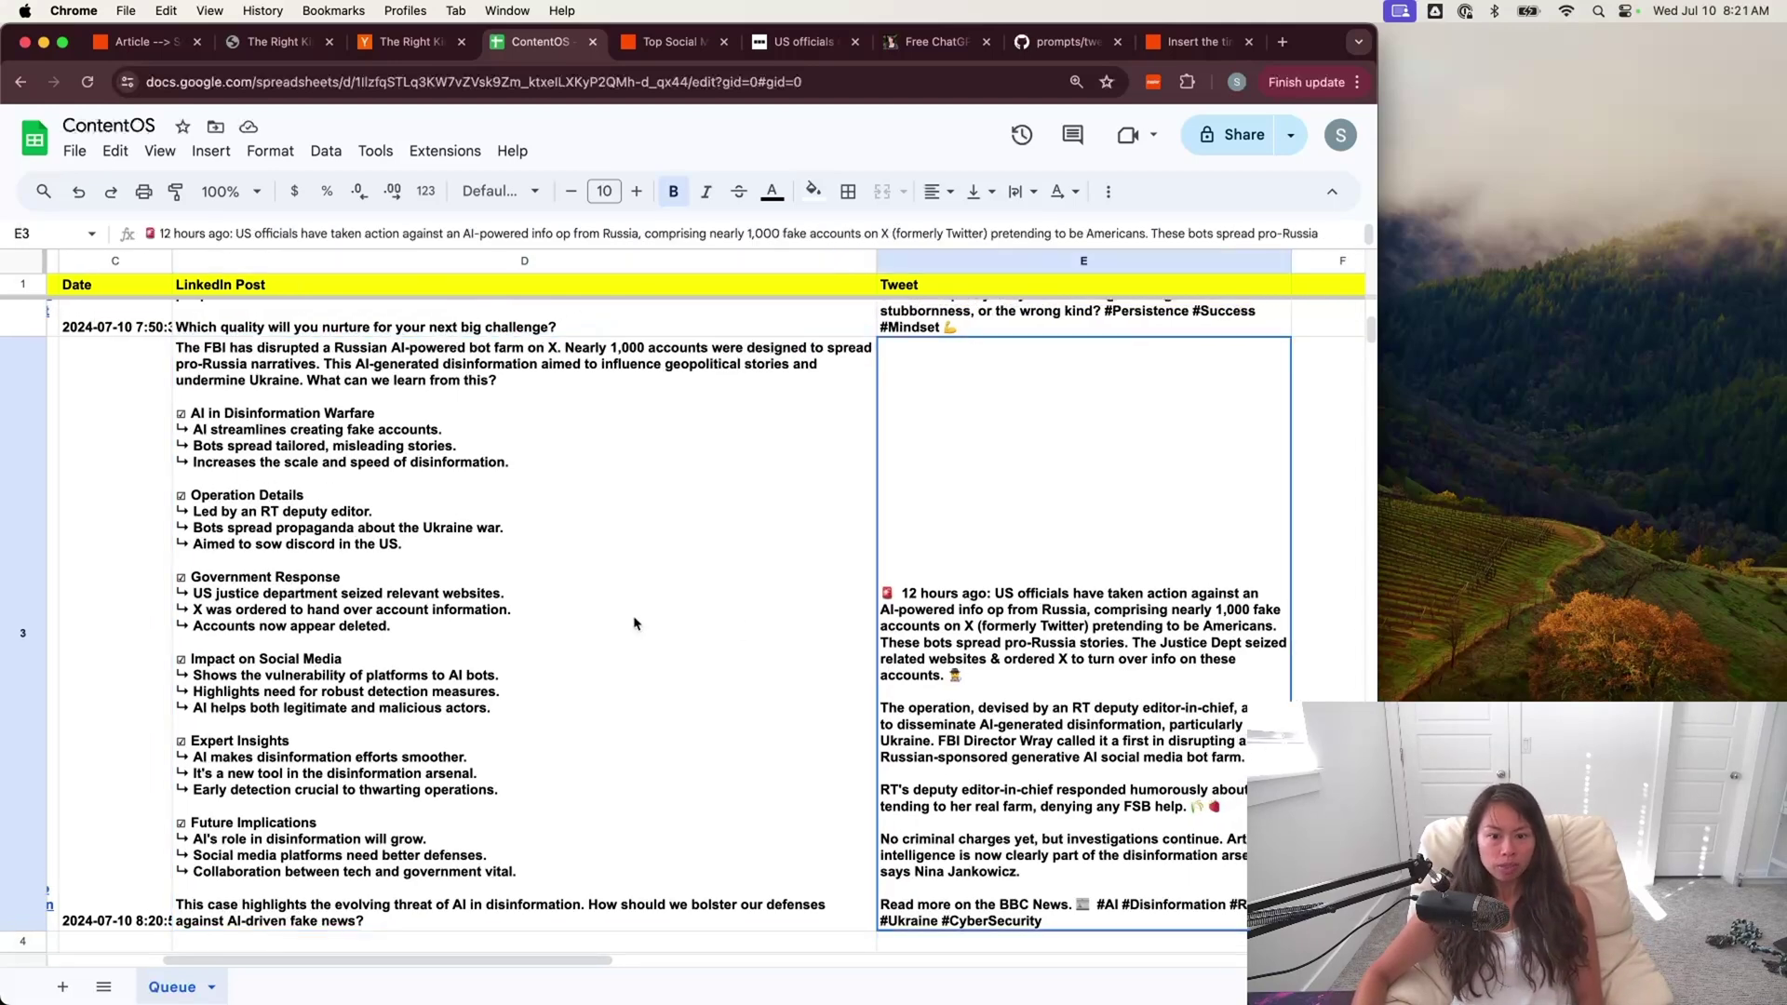
scroll(634, 623, right, 3)
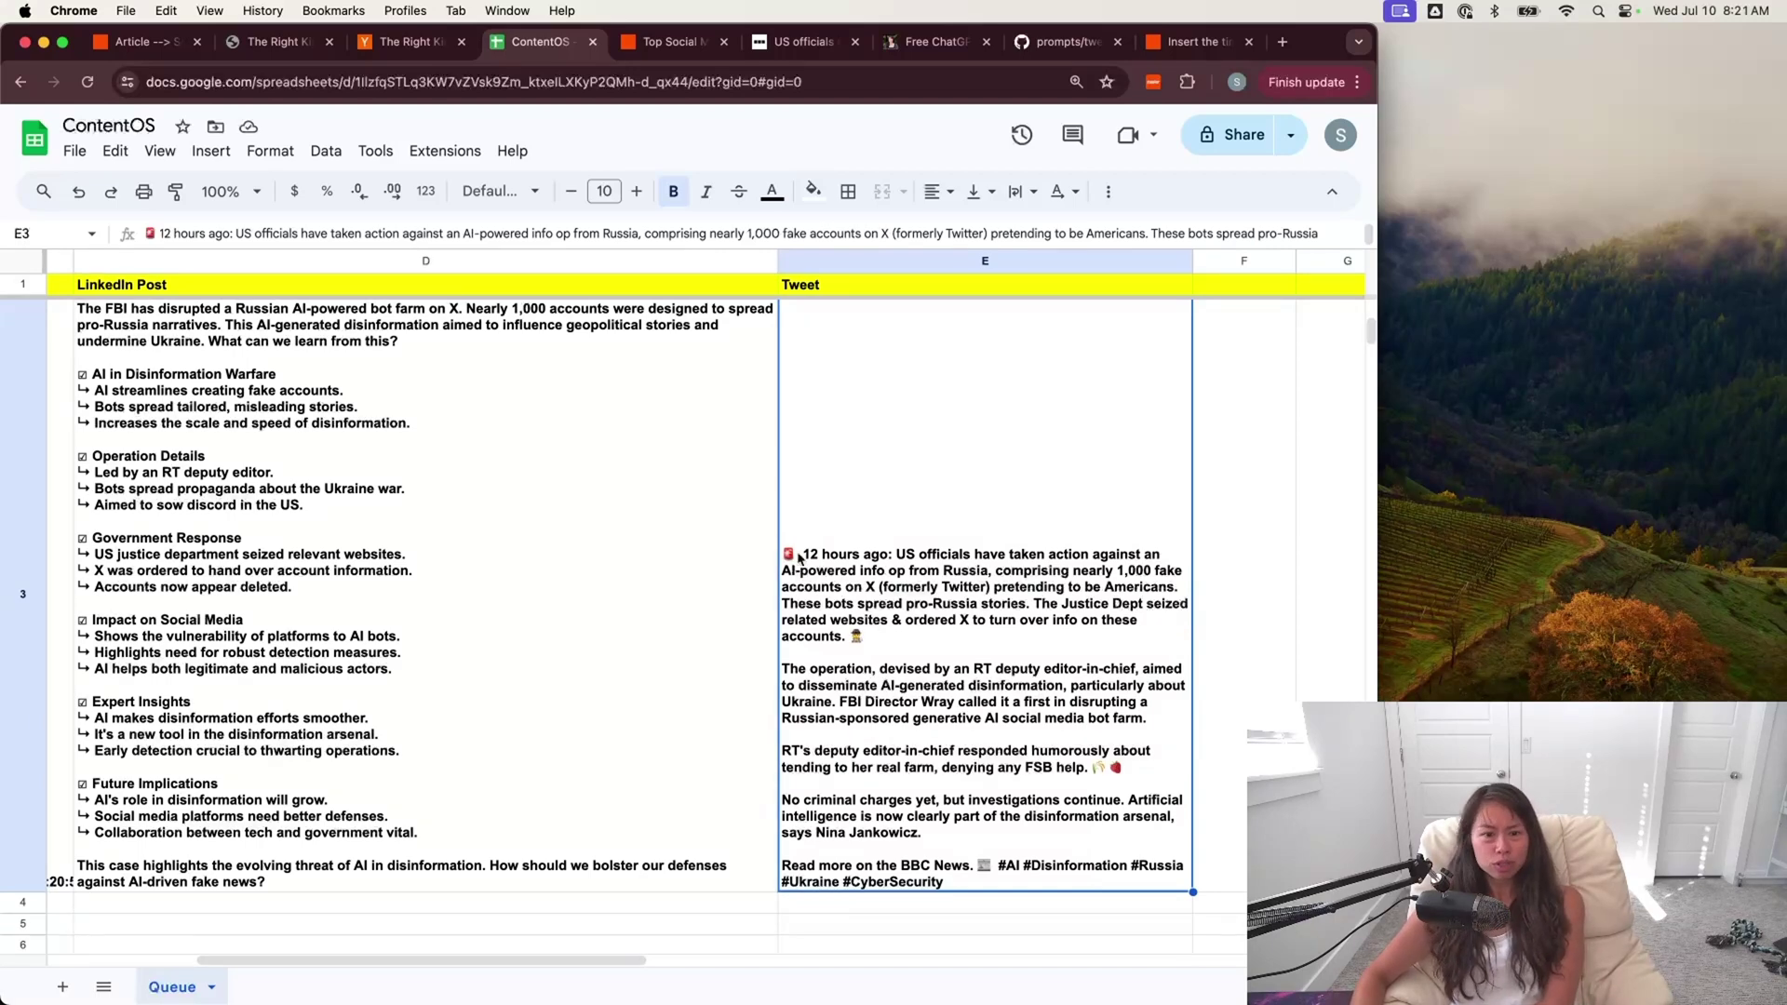
scroll(798, 556, up, 2)
scroll(799, 557, left, 1)
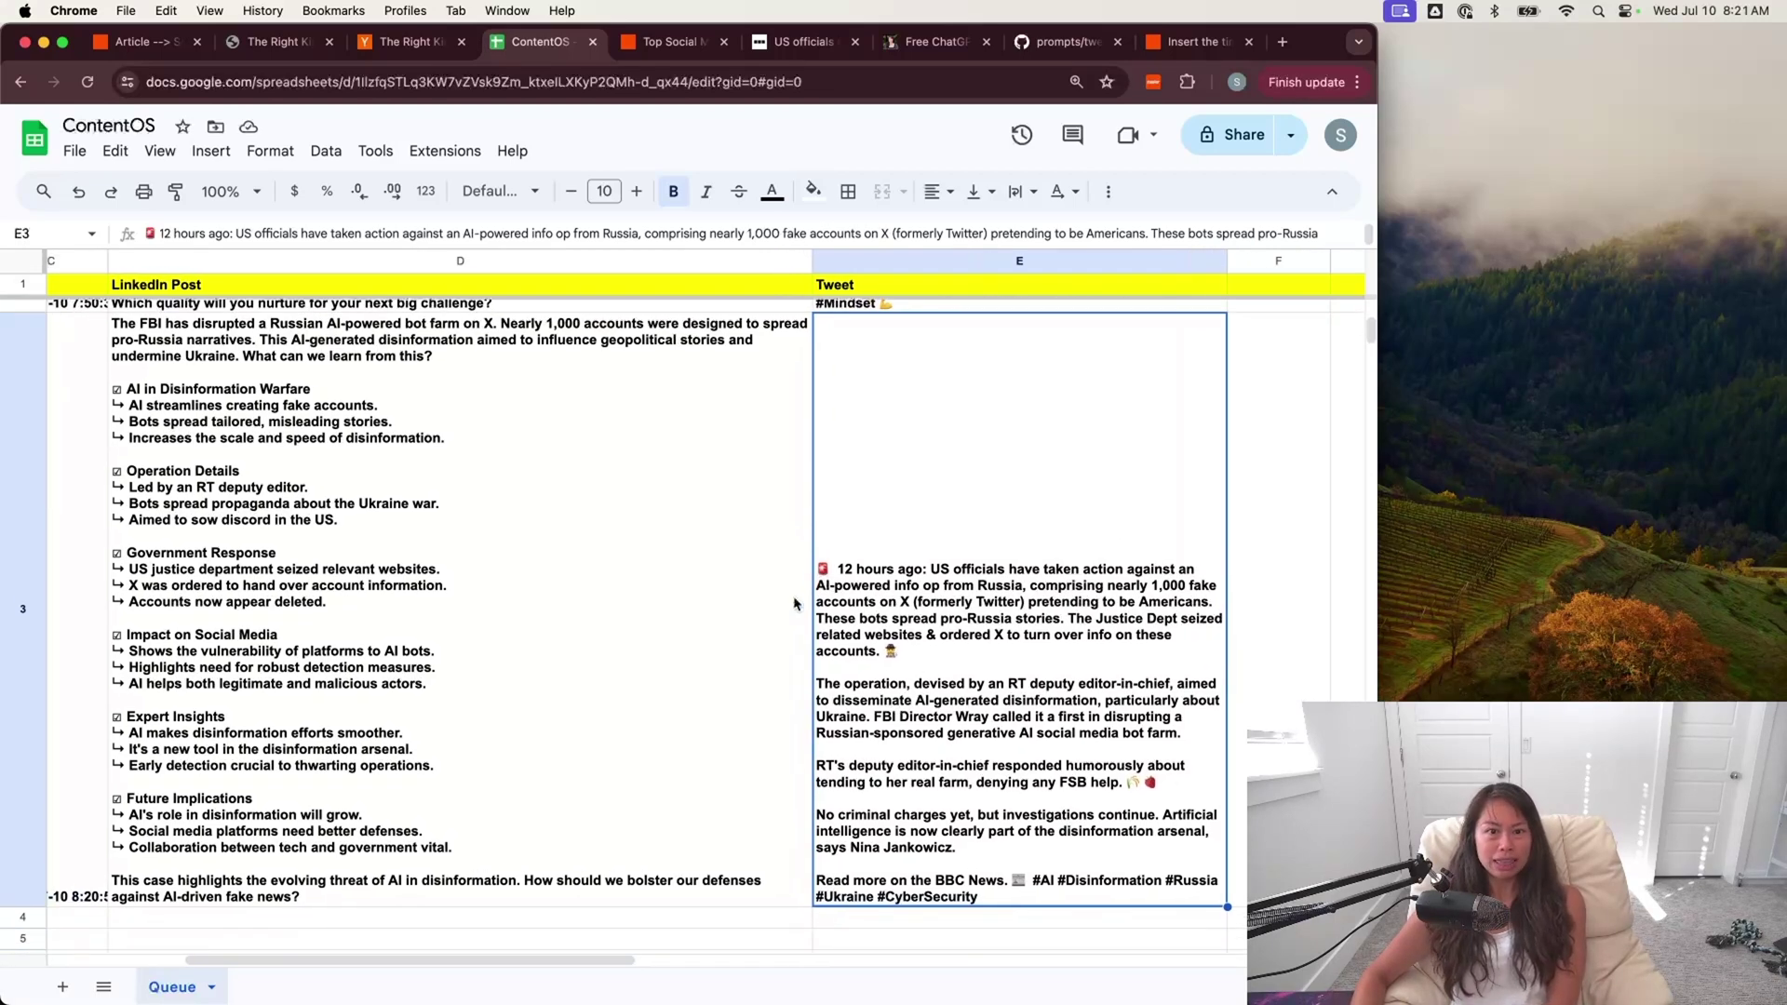
scroll(794, 603, left, 5)
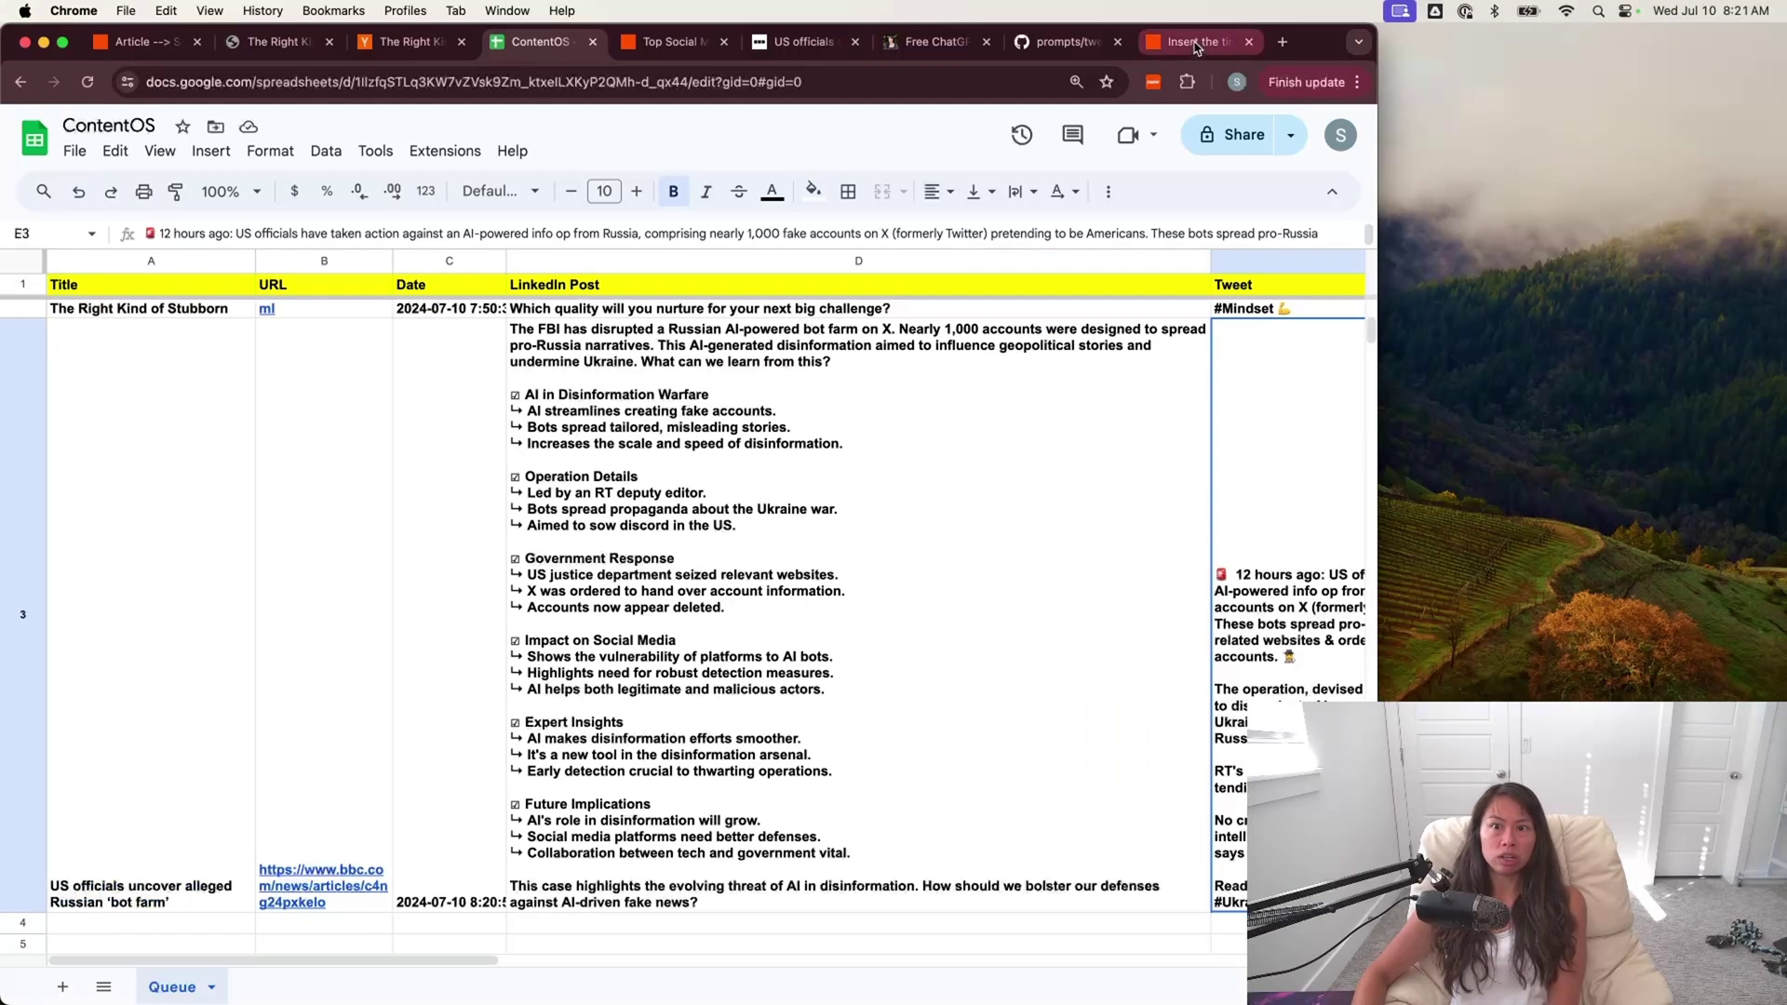
- Flip between the BBC article and the ContentOS spreadsheet tabs
click(796, 46)
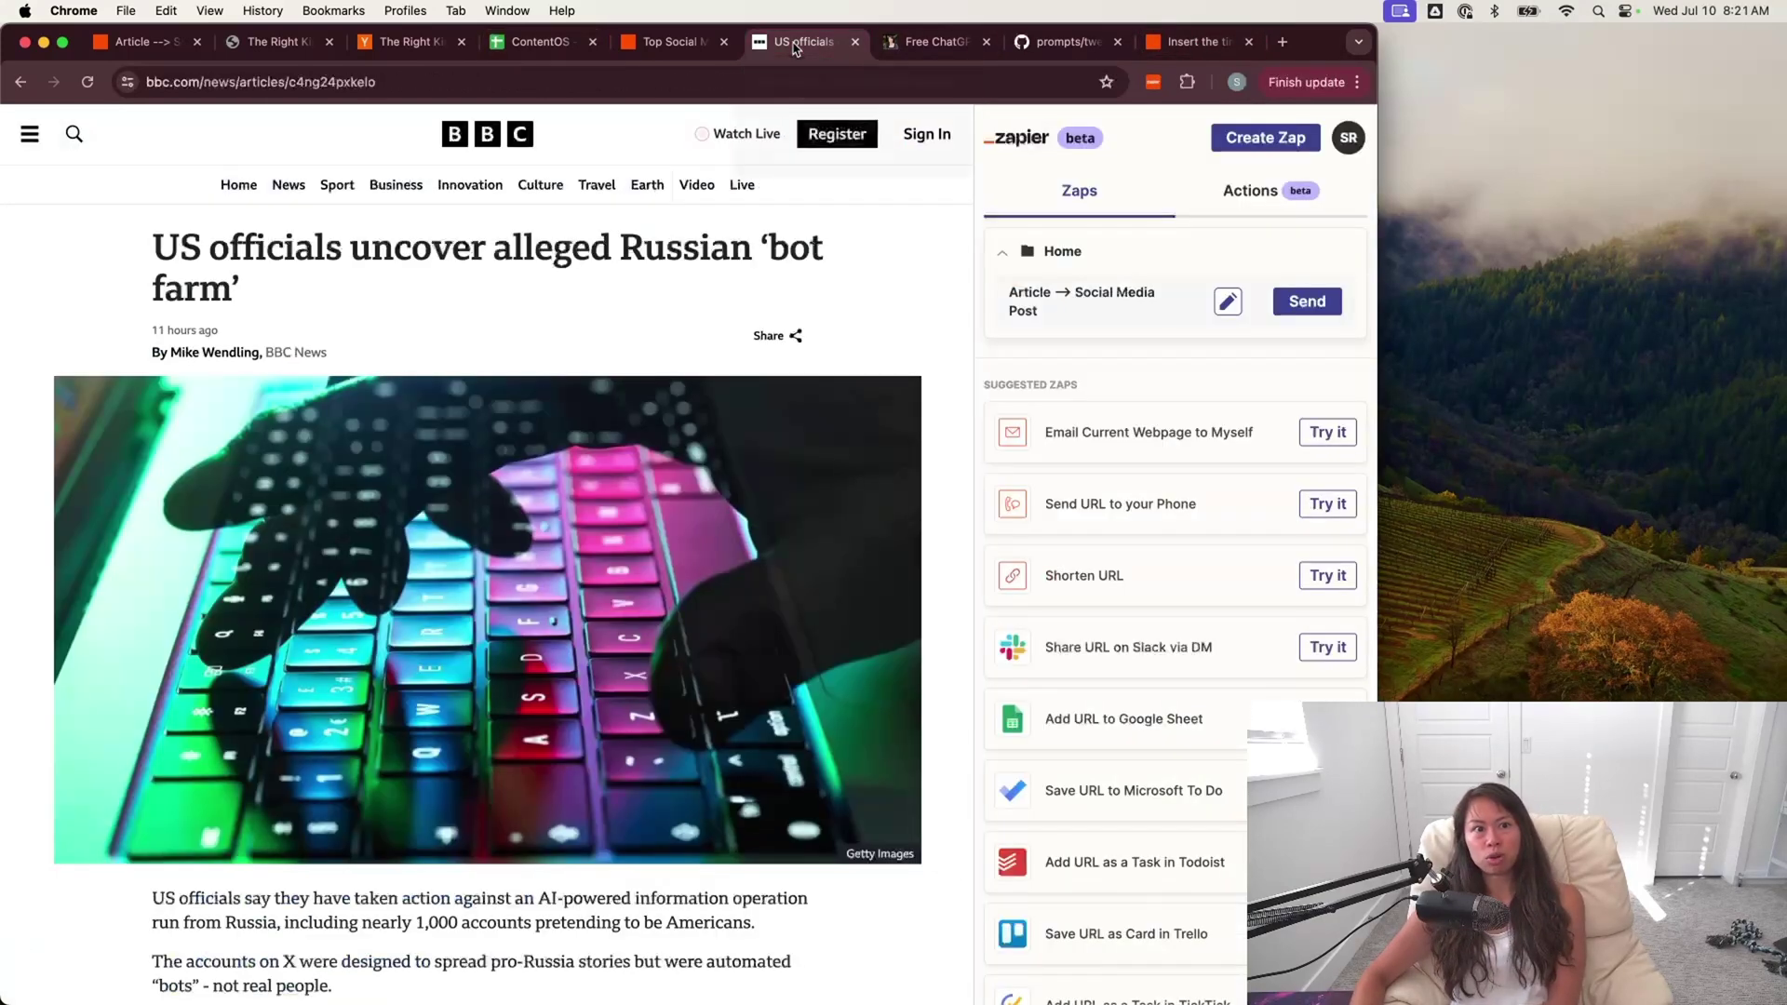
click(549, 37)
click(765, 54)
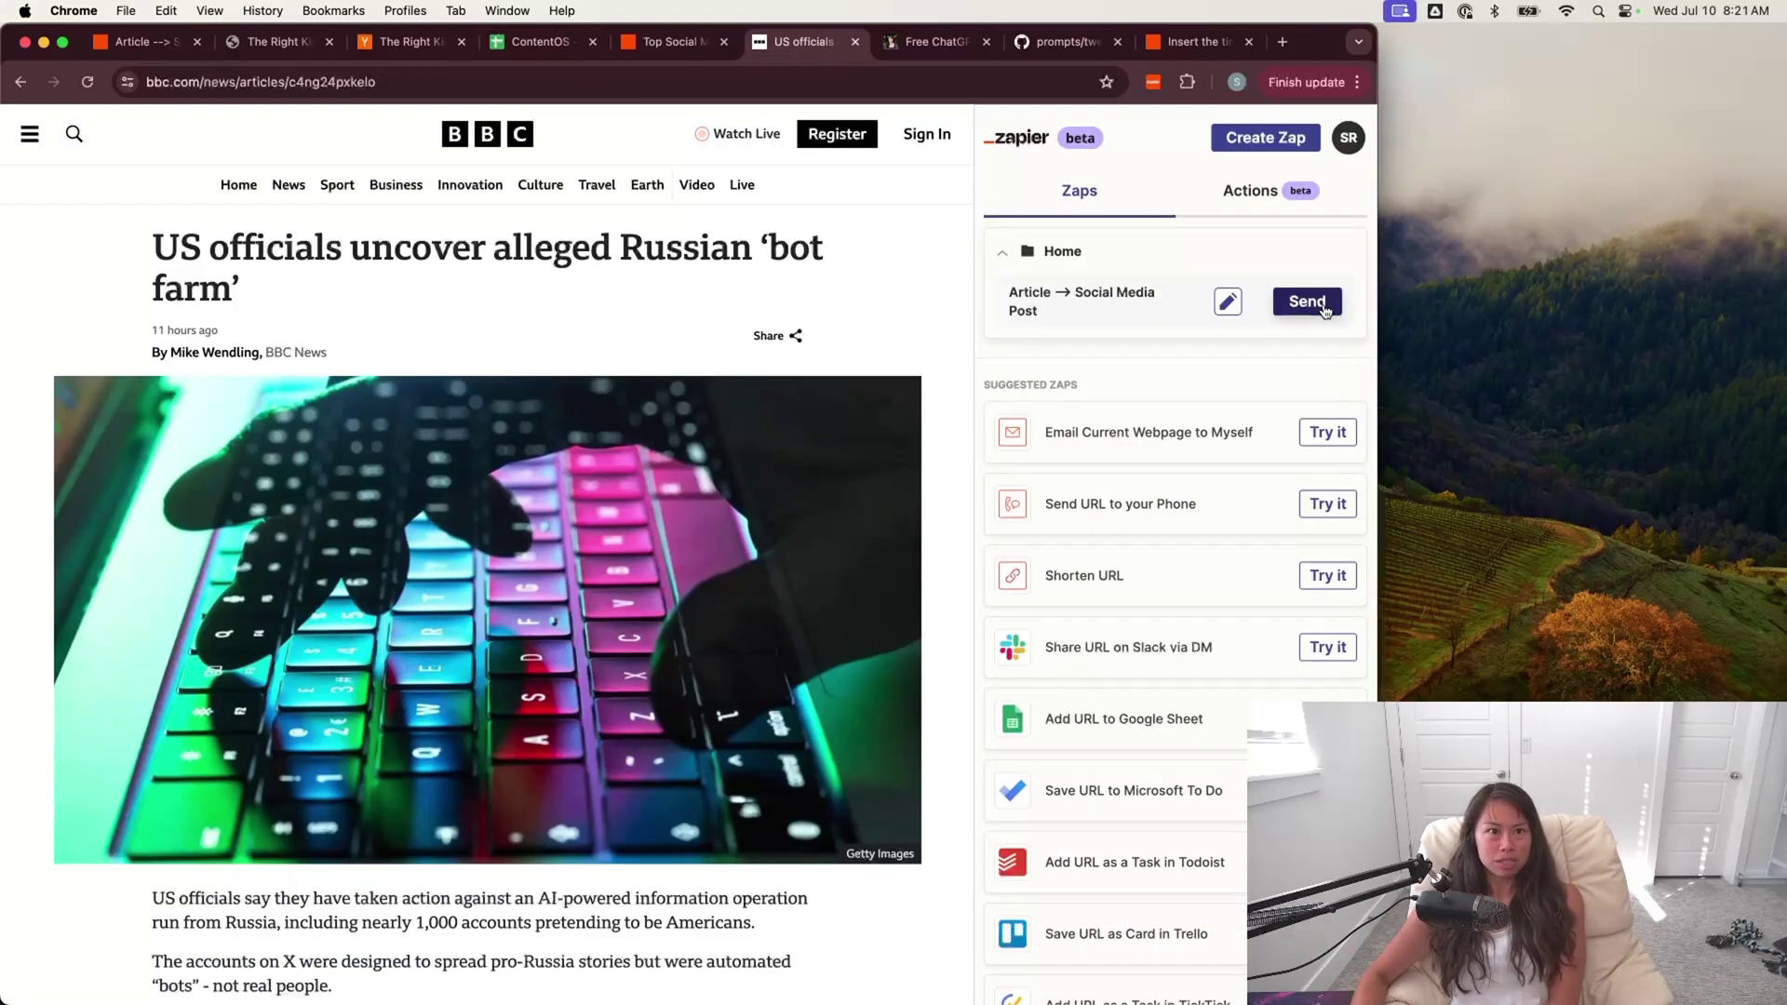
click(577, 46)
scroll(462, 659, down, 2)
scroll(459, 657, up, 2)
- Check the new title in A3 and LinkedIn post in D3, then return to the Zap editor
click(131, 642)
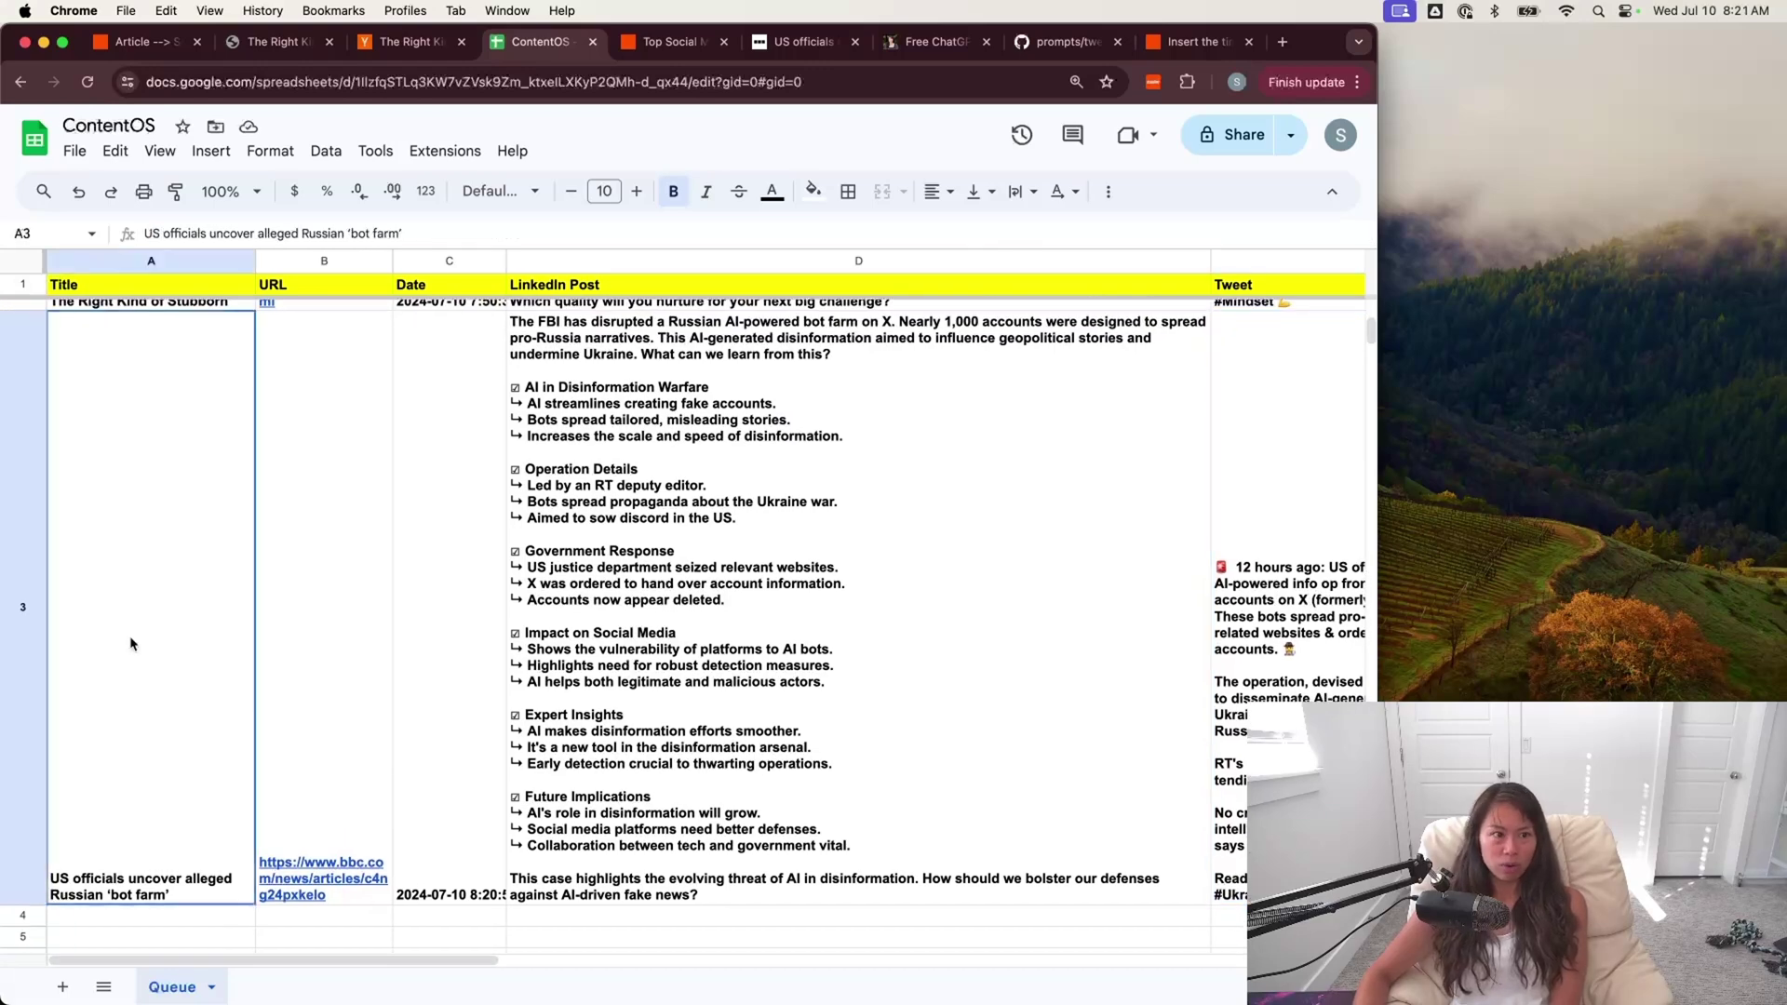
scroll(747, 666, right, 3)
scroll(747, 666, right, 3)
scroll(745, 670, left, 5)
click(744, 672)
key(super+1)
- Add LinkedIn with the Create Share Update event as step 7, after Append to Google Sheets
scroll(911, 838, up, 3)
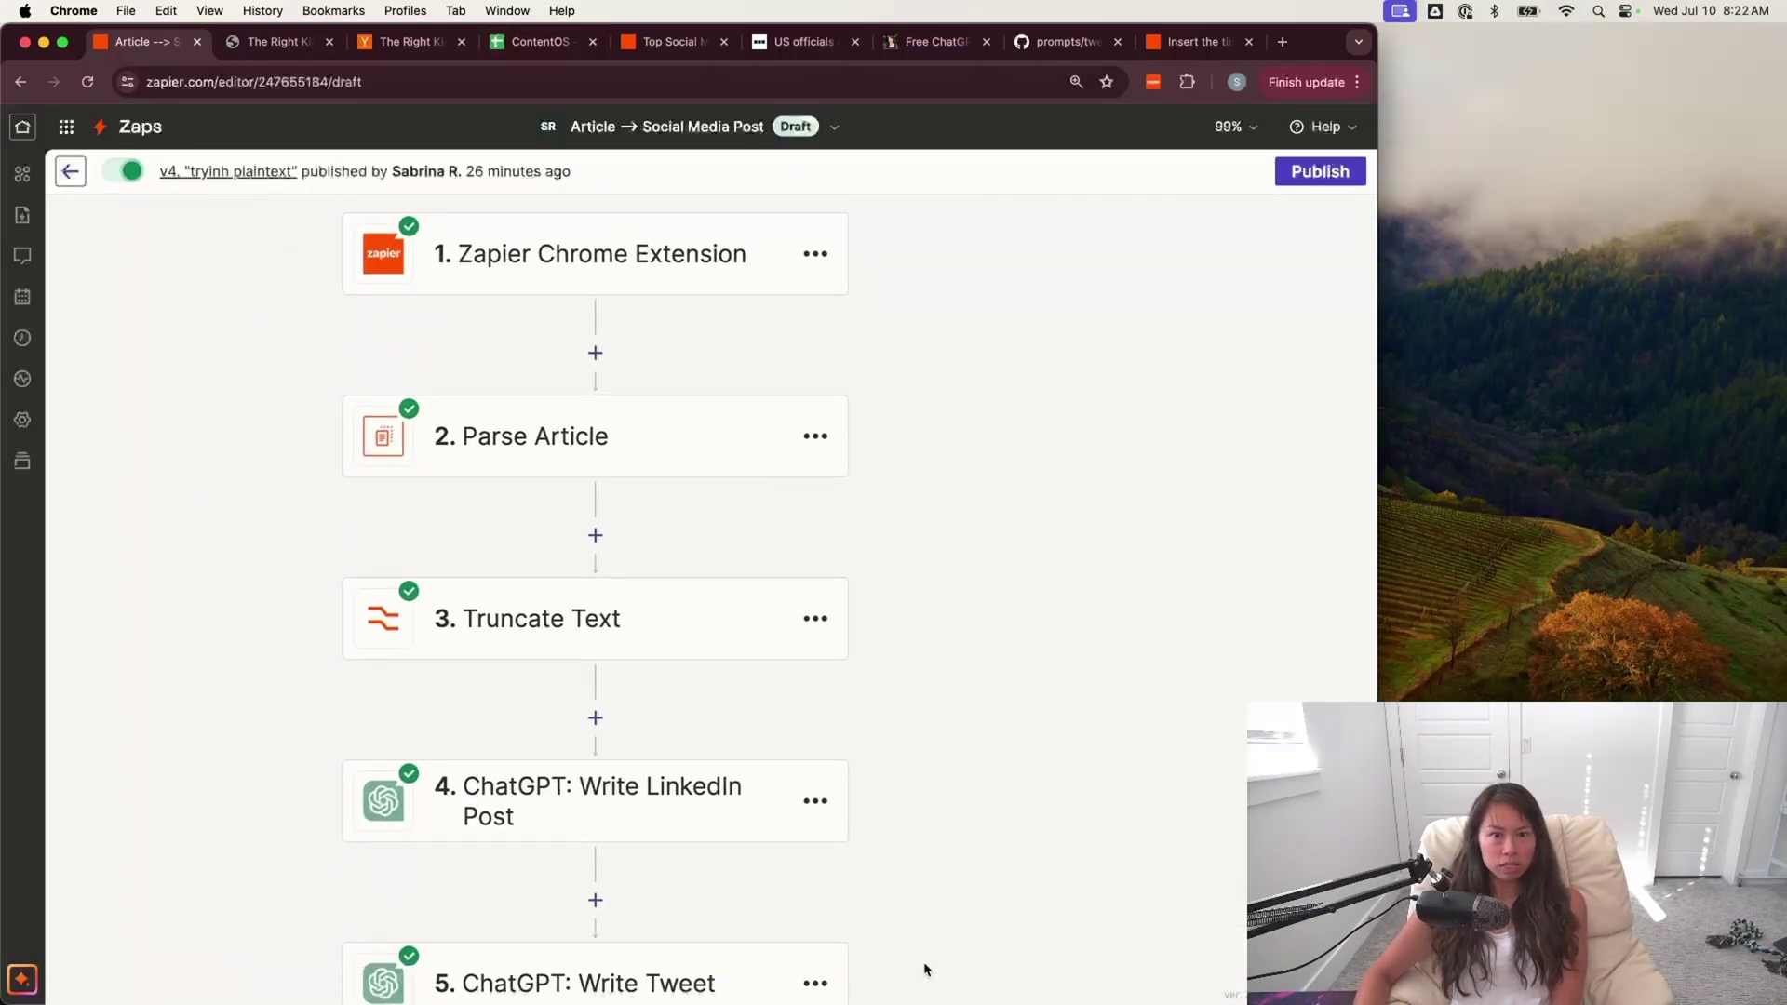
drag(918, 946, 846, 431)
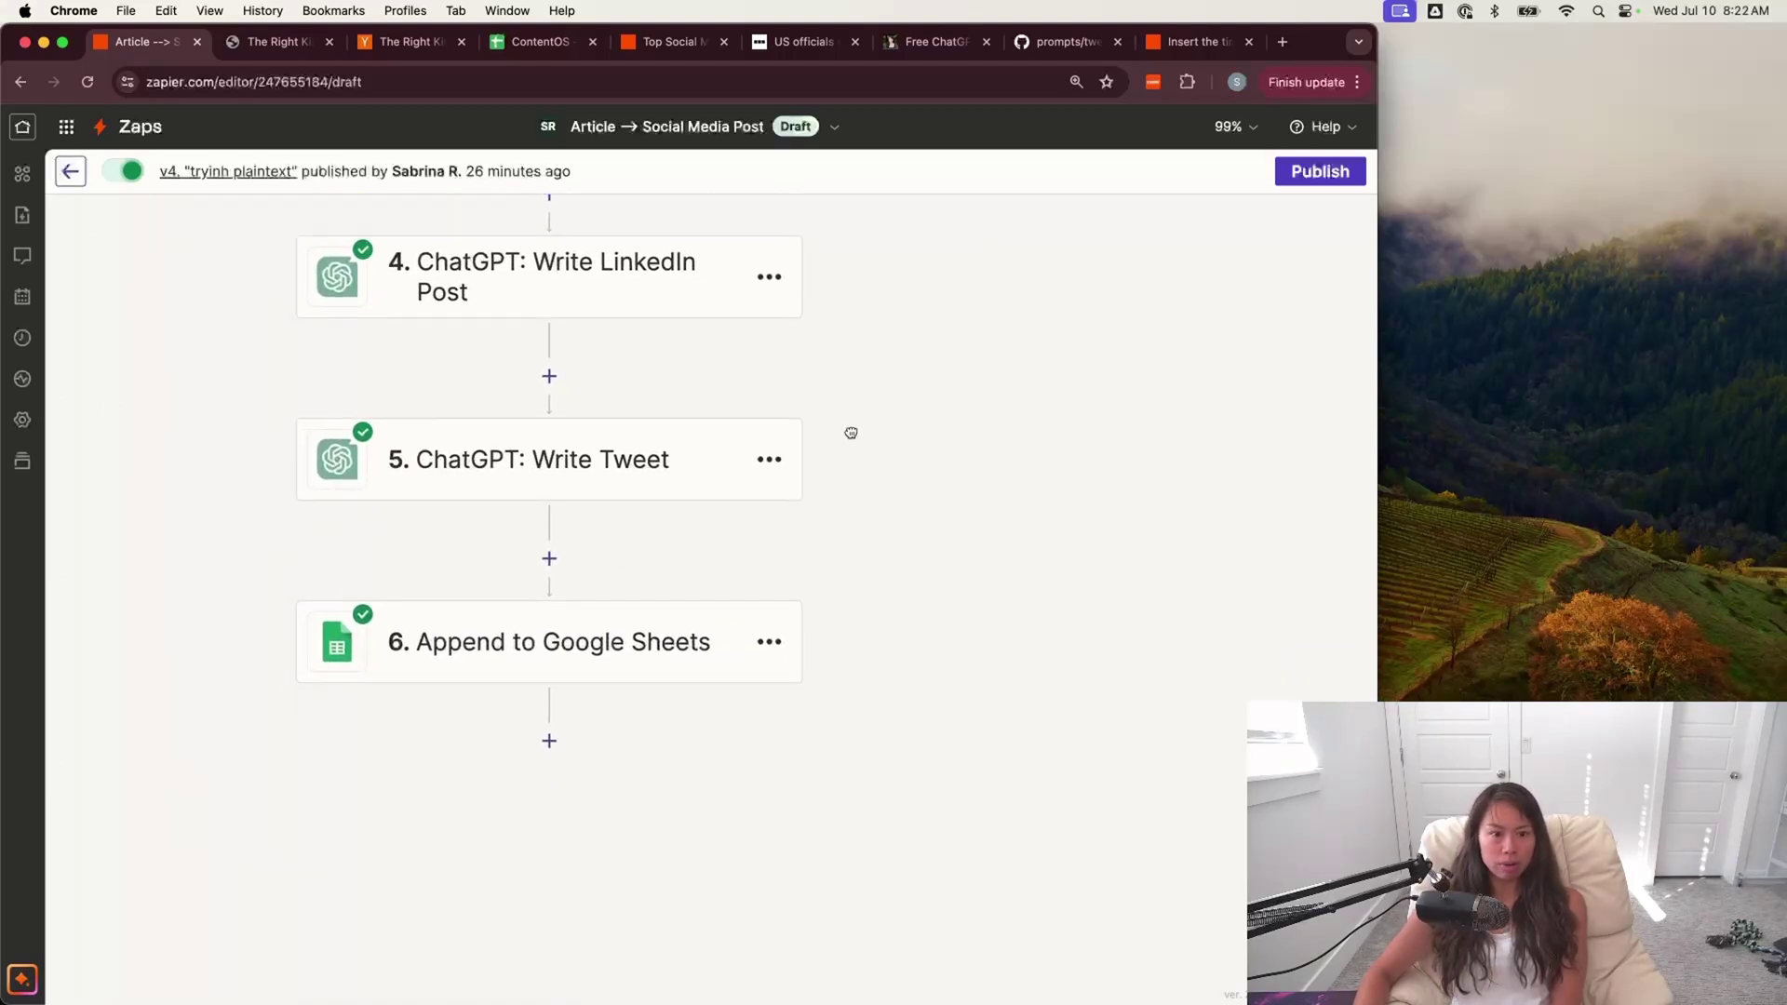
scroll(698, 577, down, 1)
drag(658, 868, 657, 691)
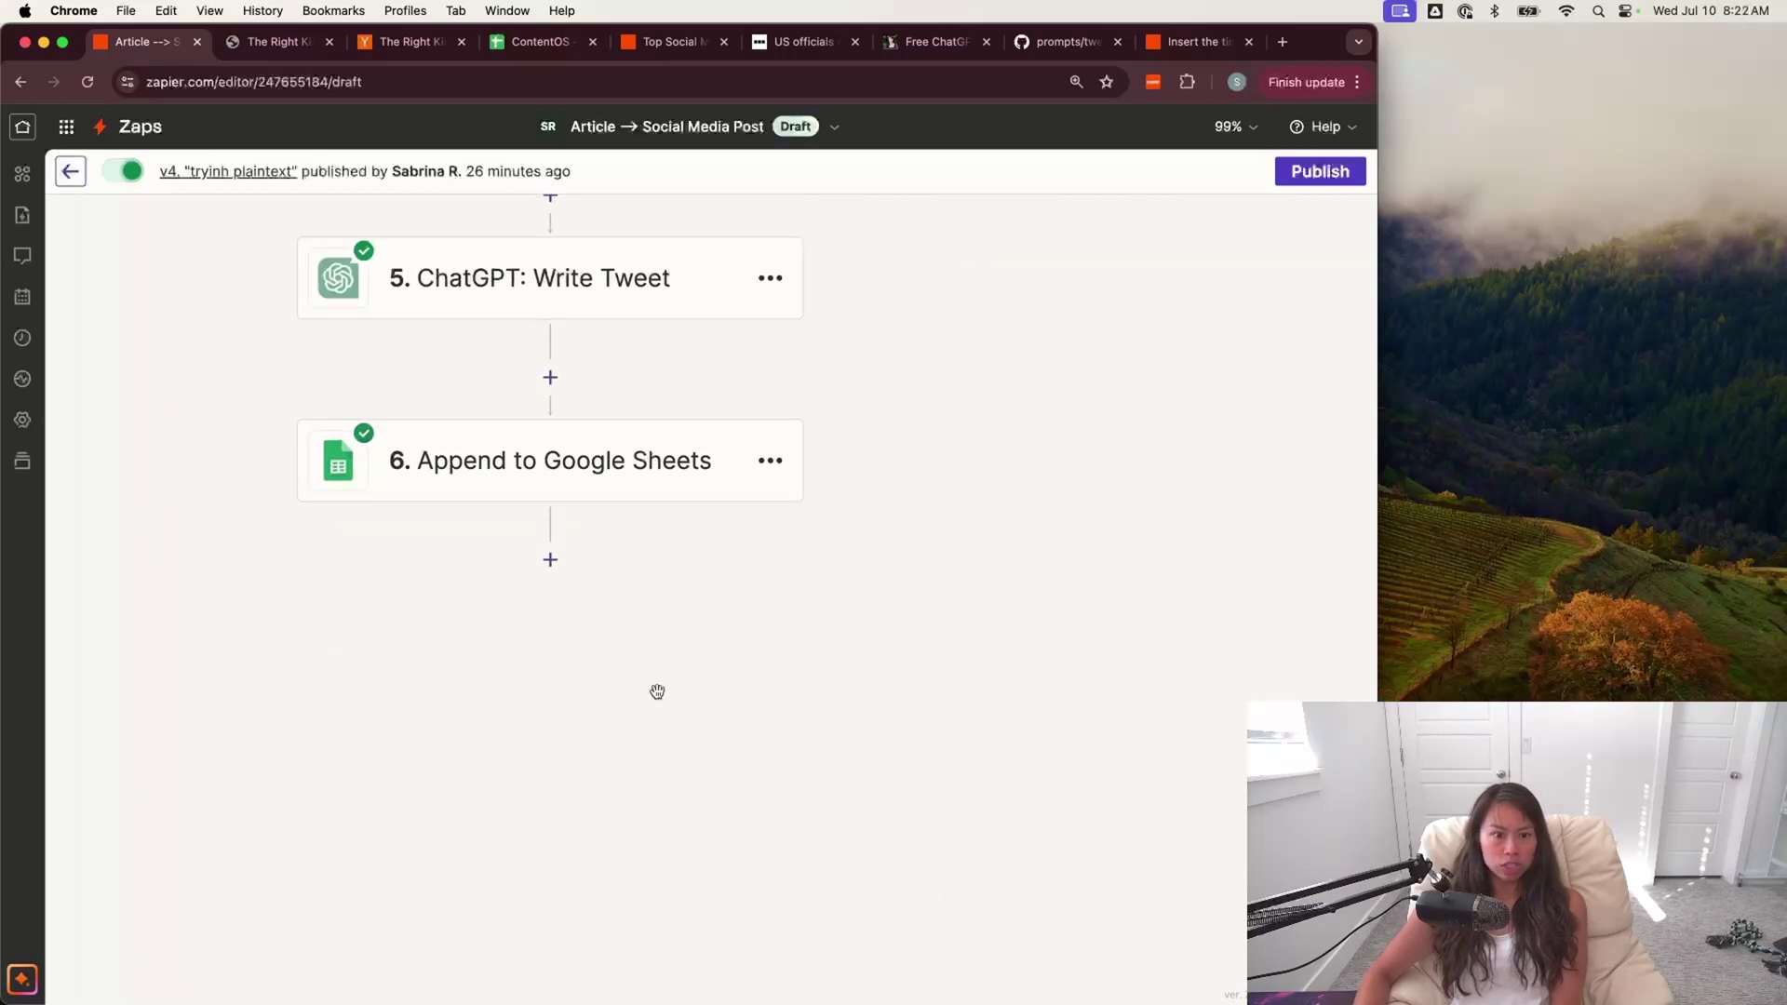
click(551, 563)
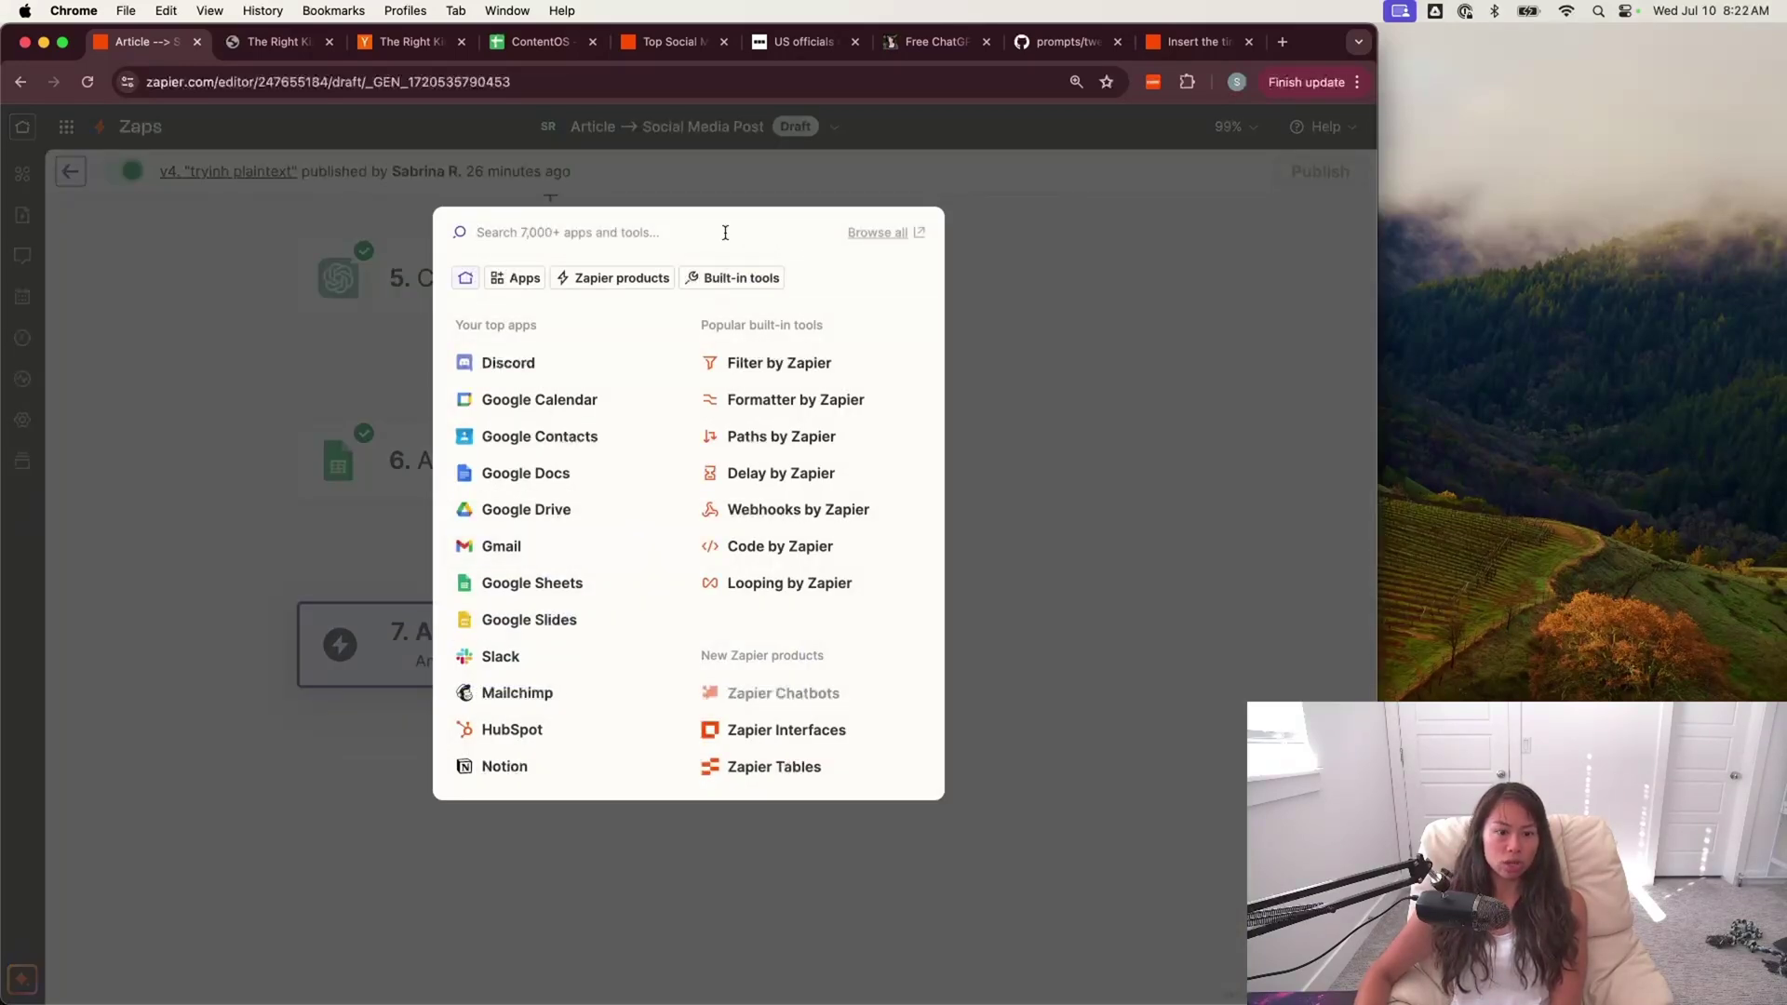
text(lin)
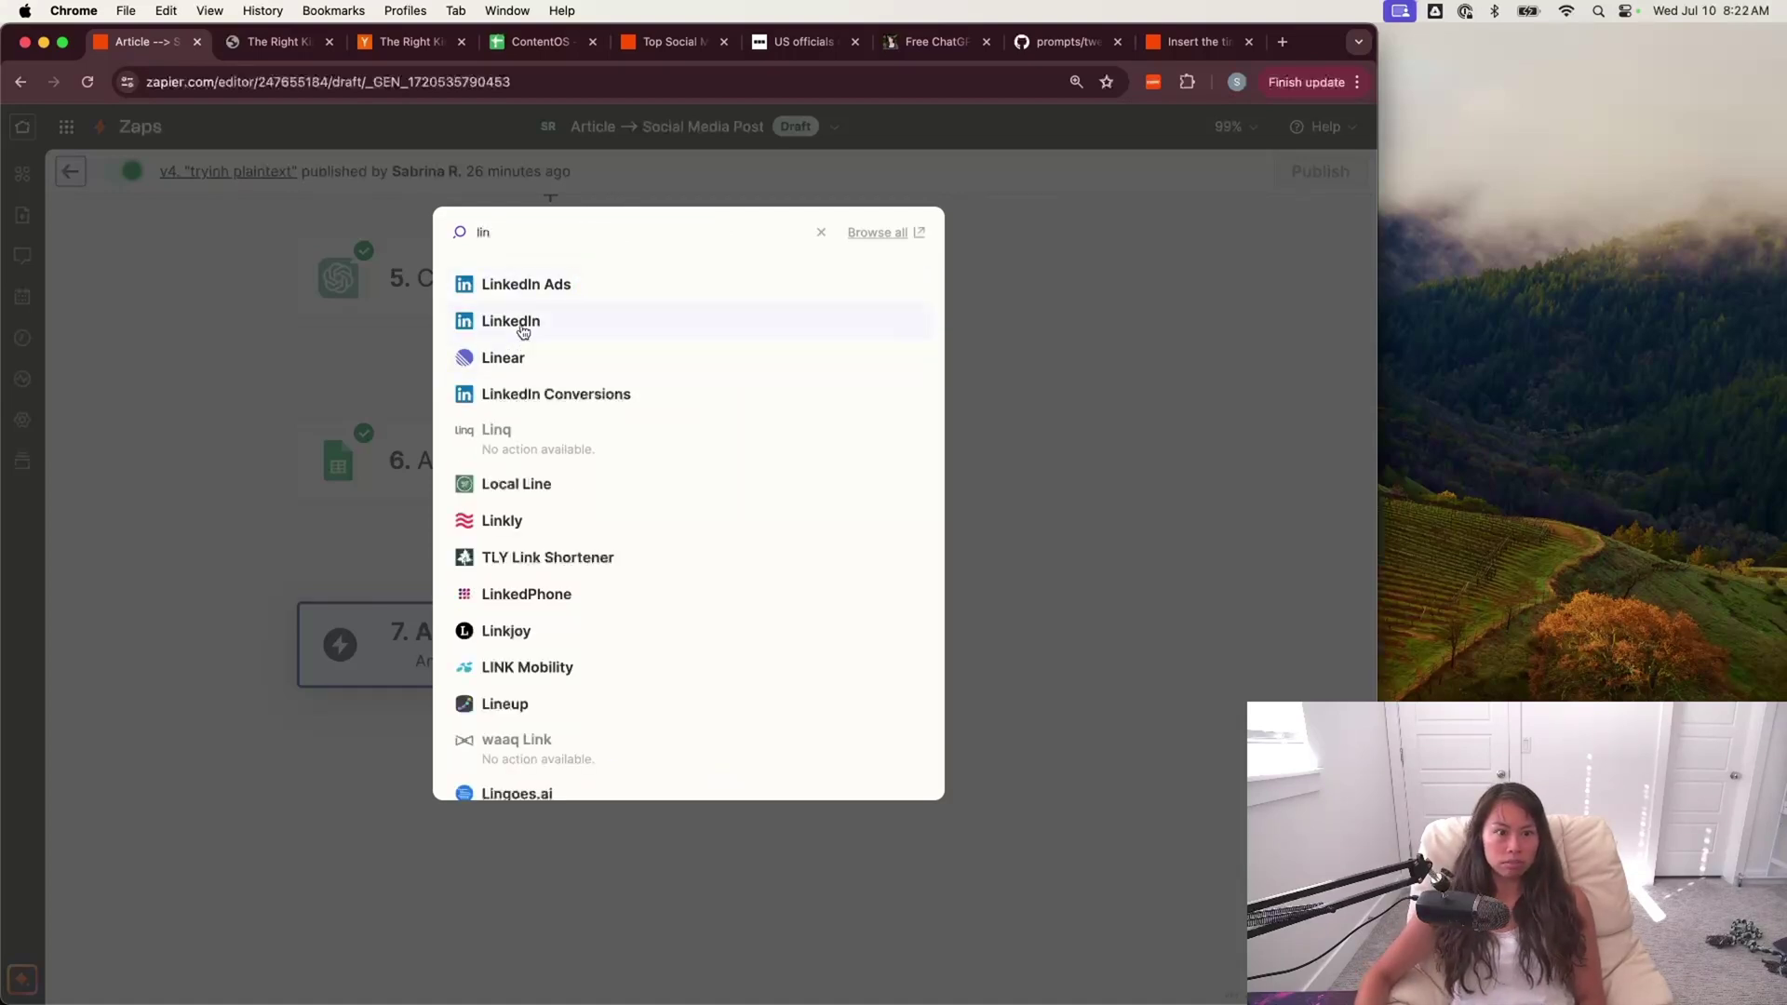
click(523, 328)
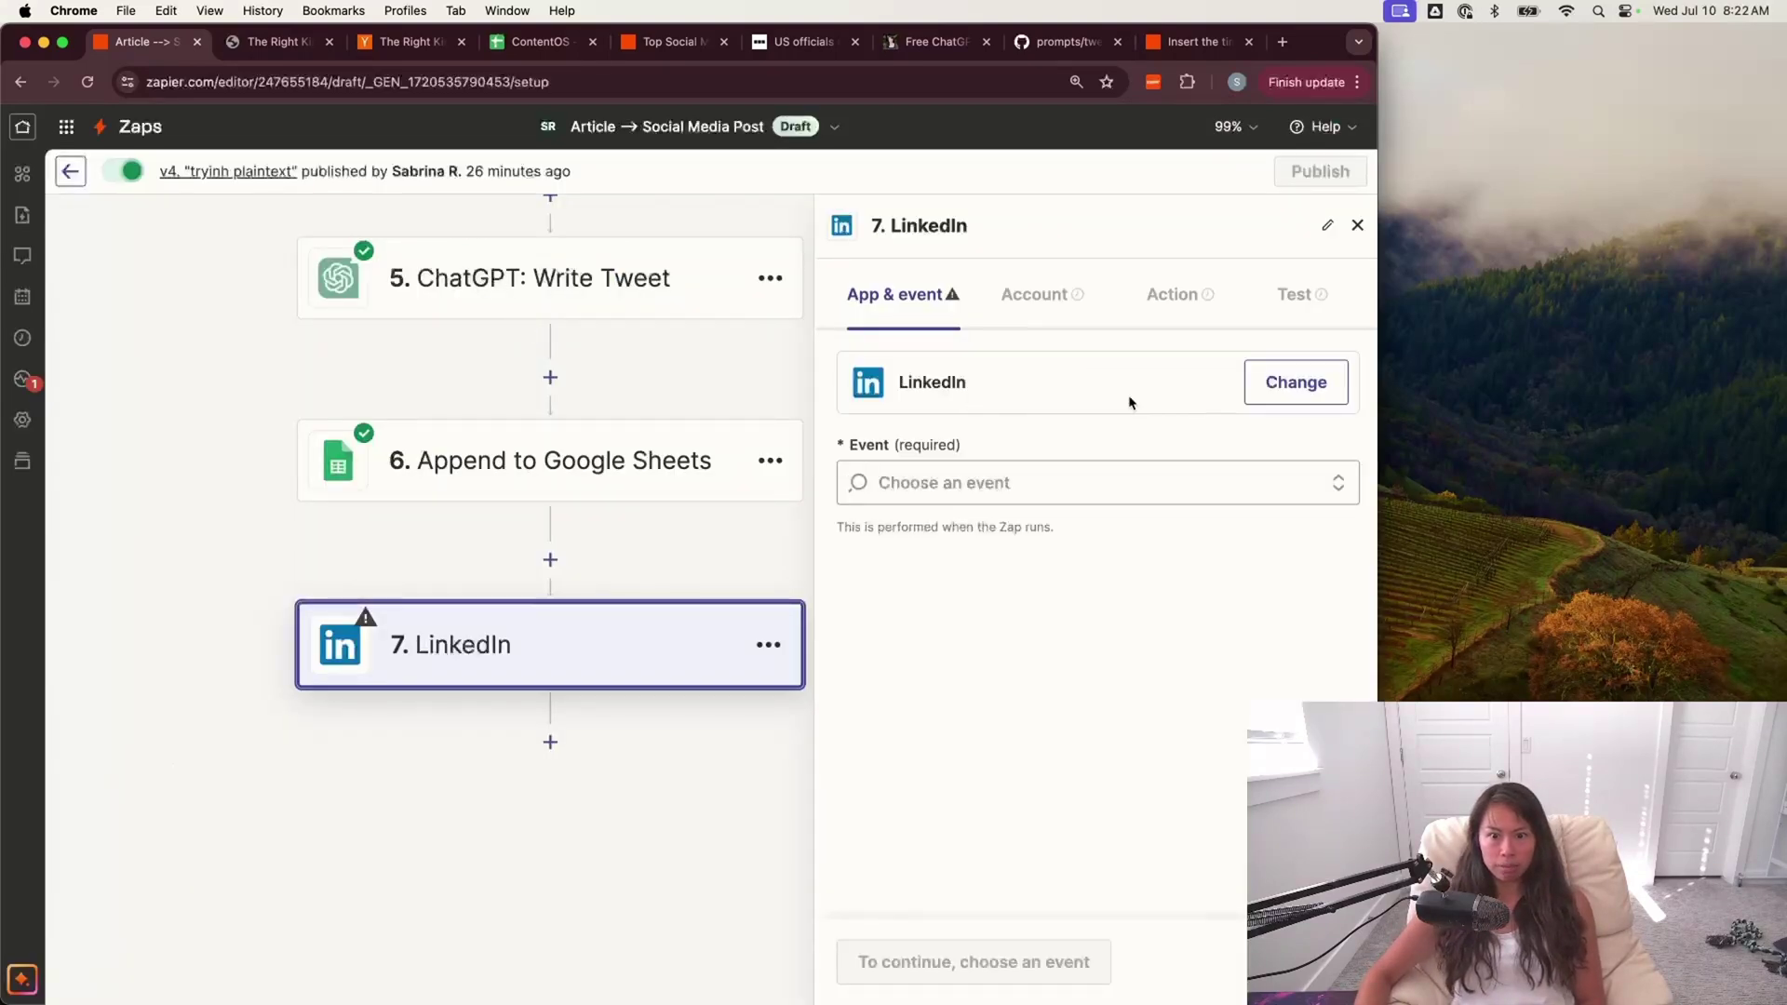
click(1145, 476)
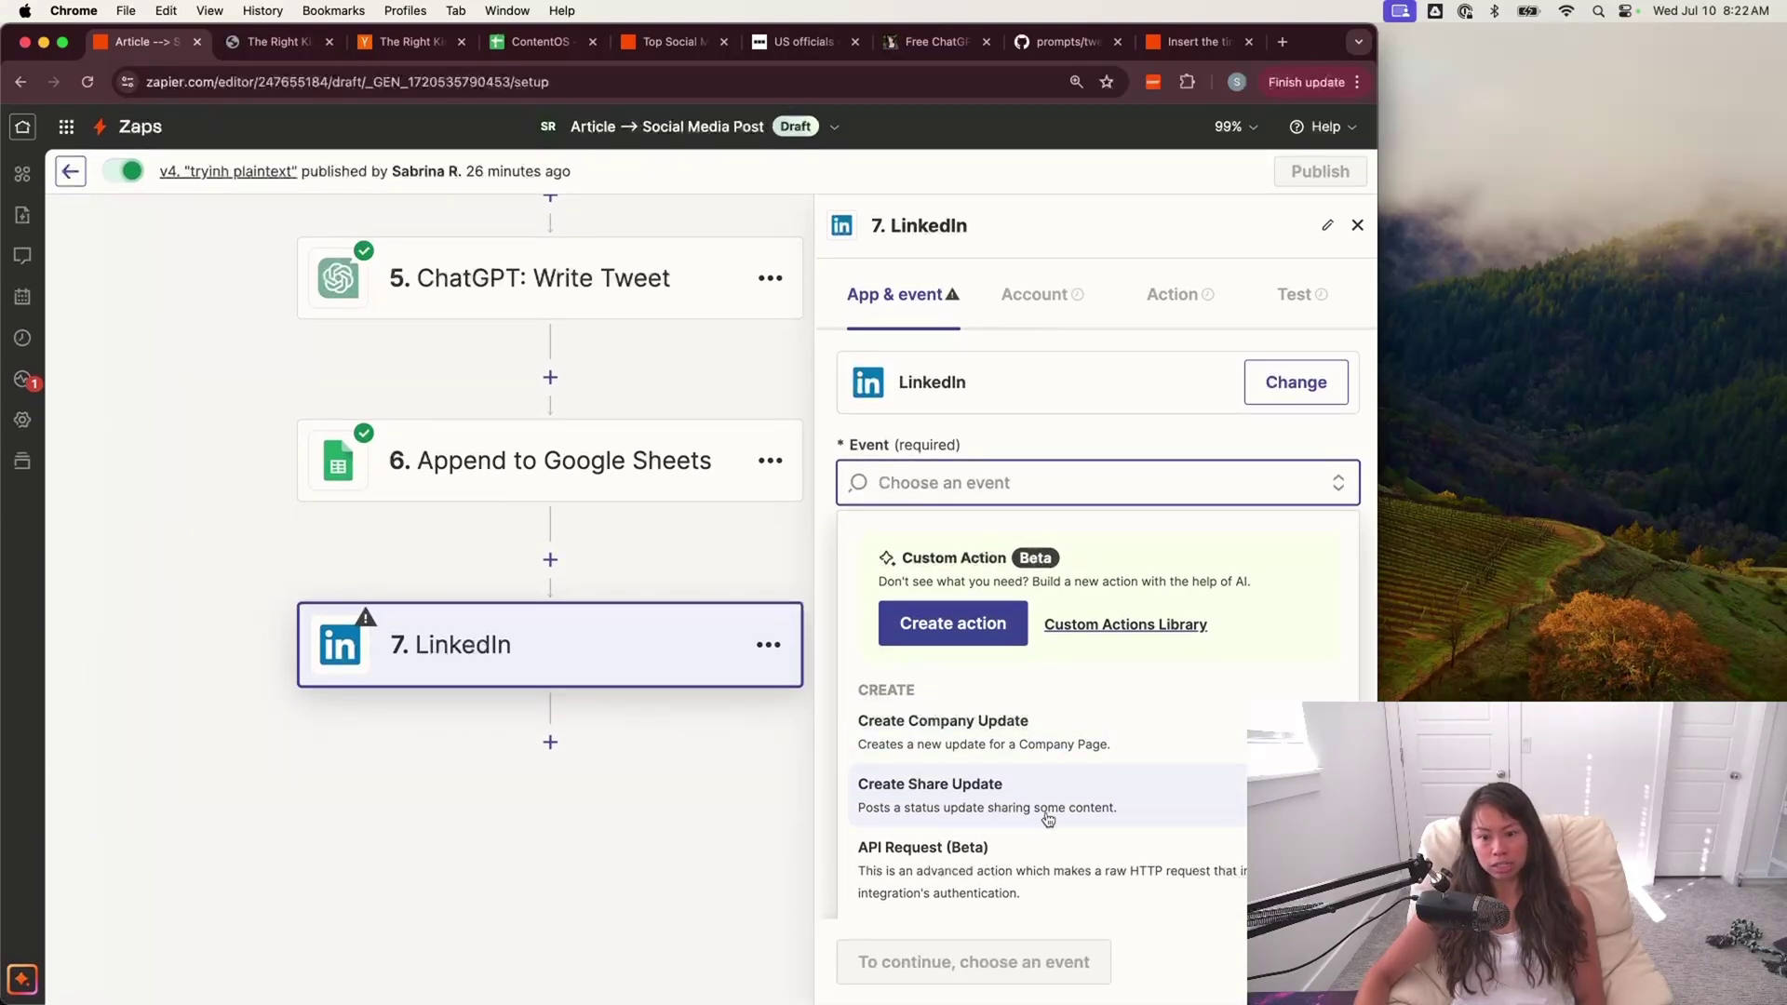
click(1047, 819)
click(1051, 295)
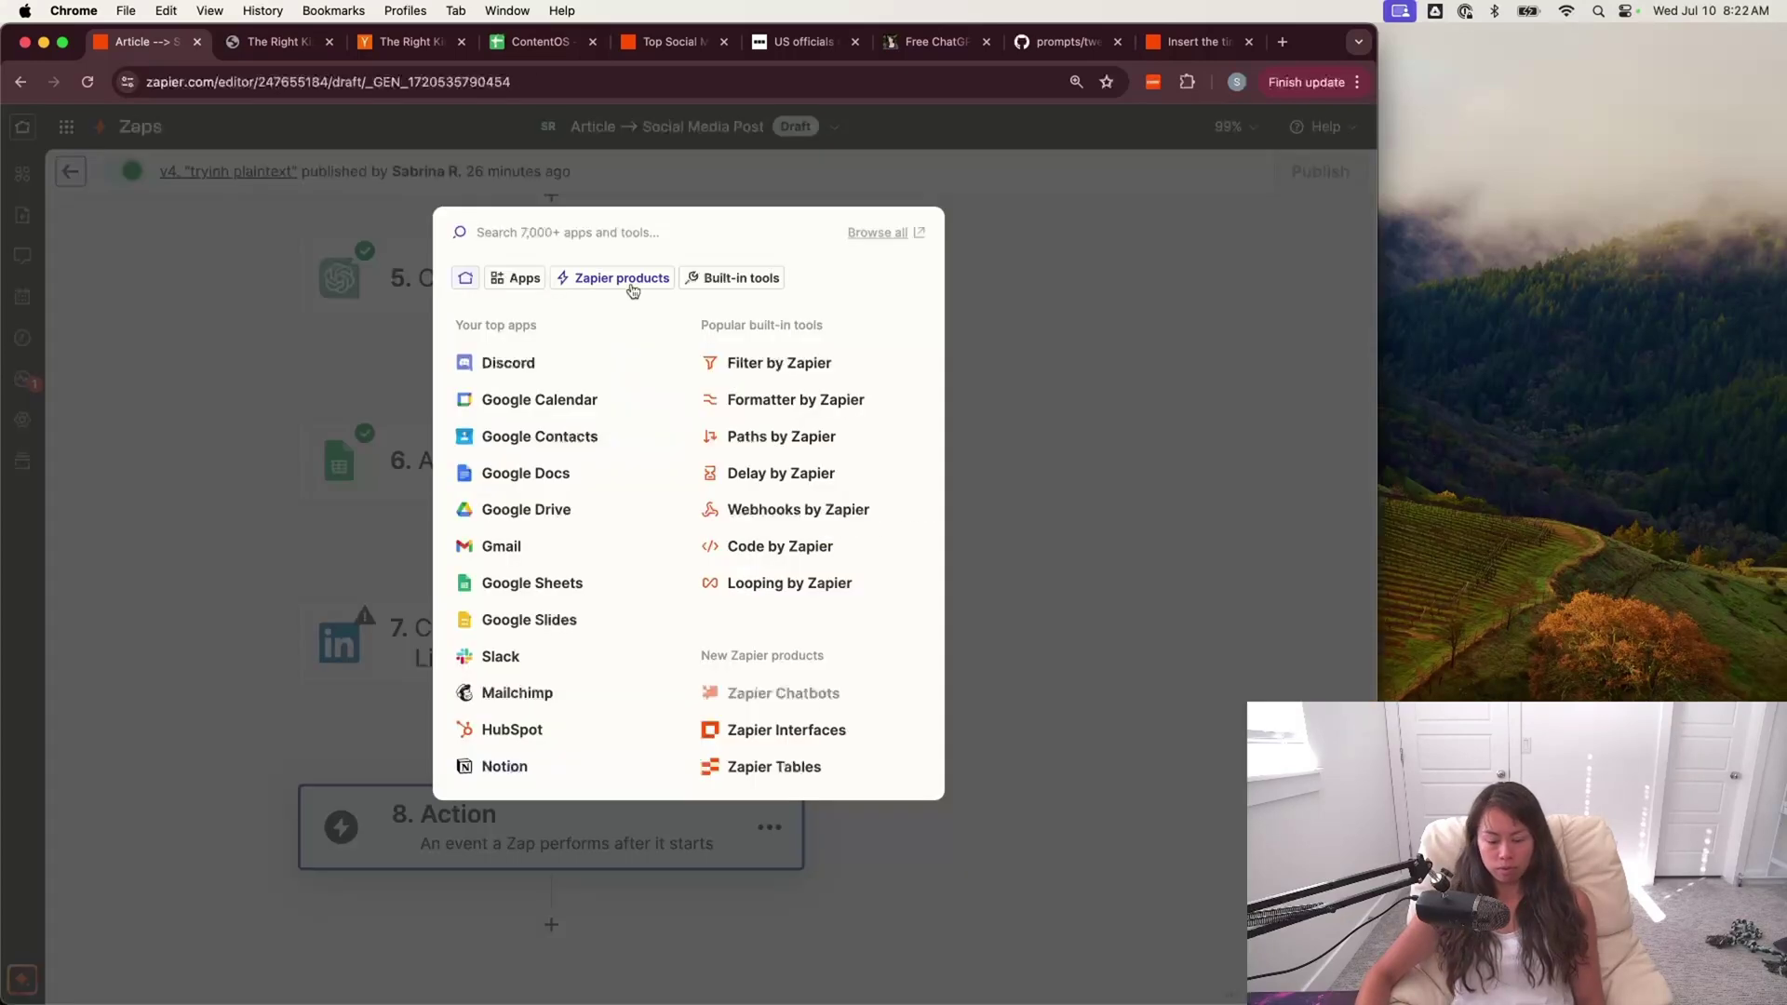
- Add Facebook Pages as step 8 with the Create Page Post event
text(faceb)
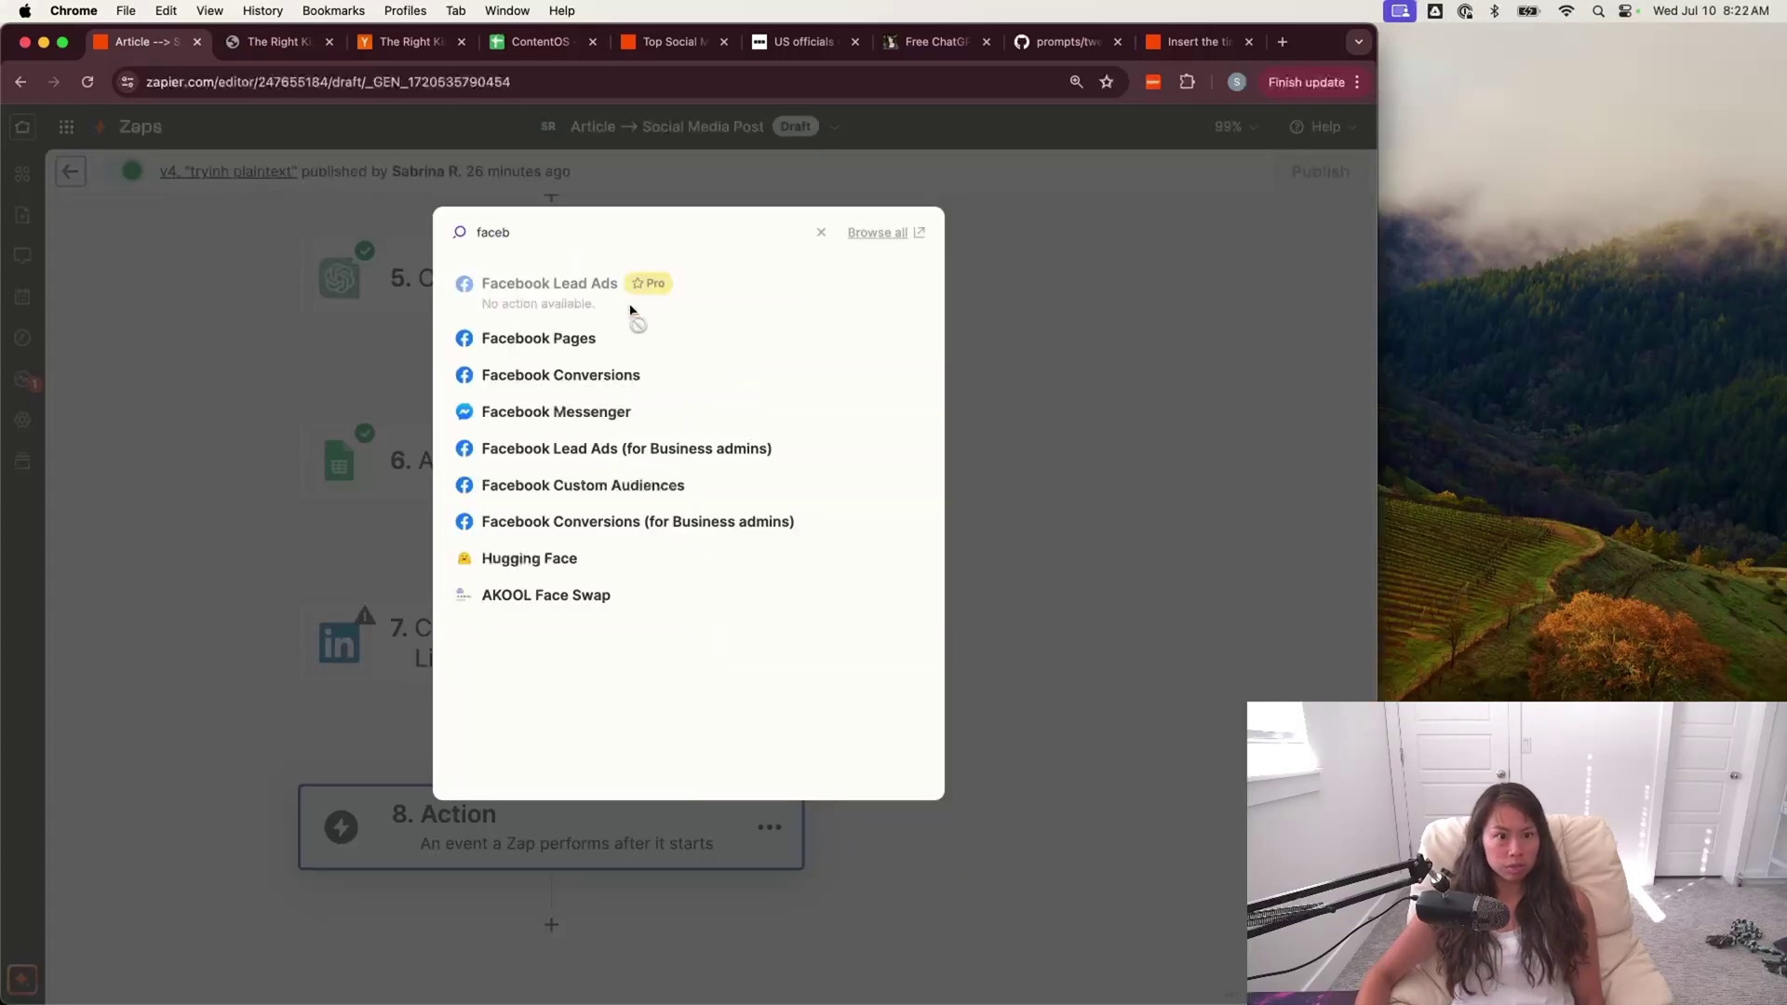
click(596, 351)
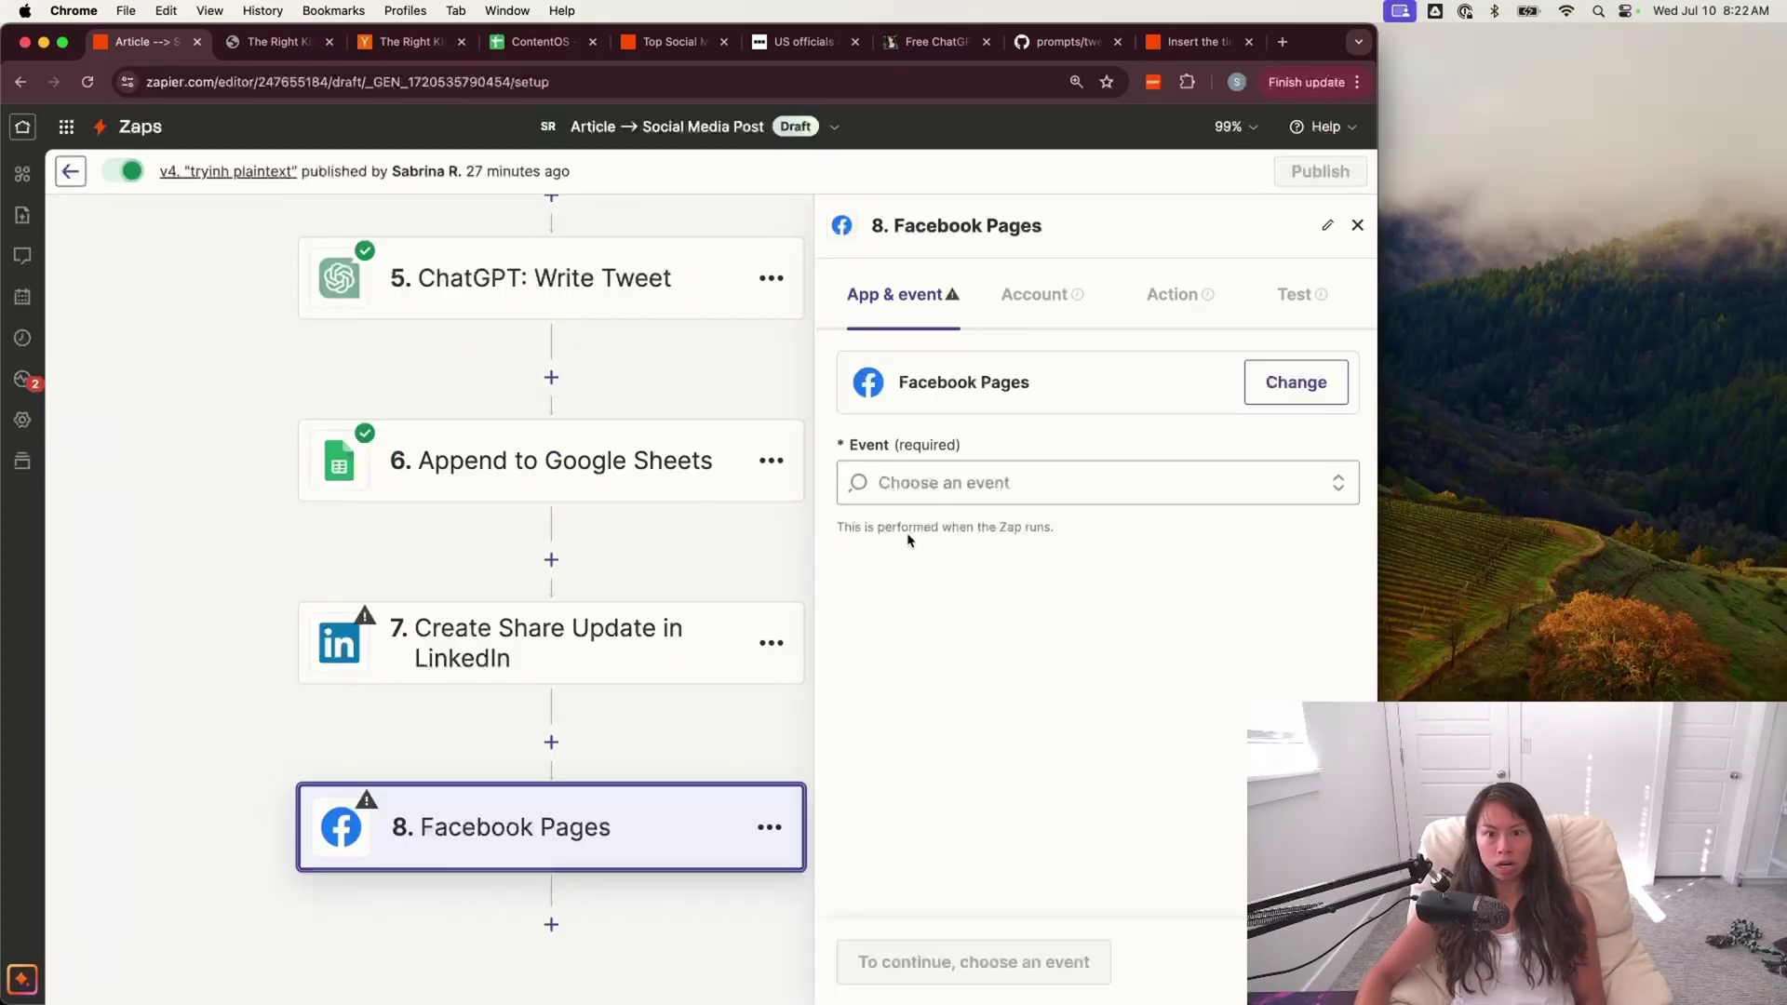
click(990, 483)
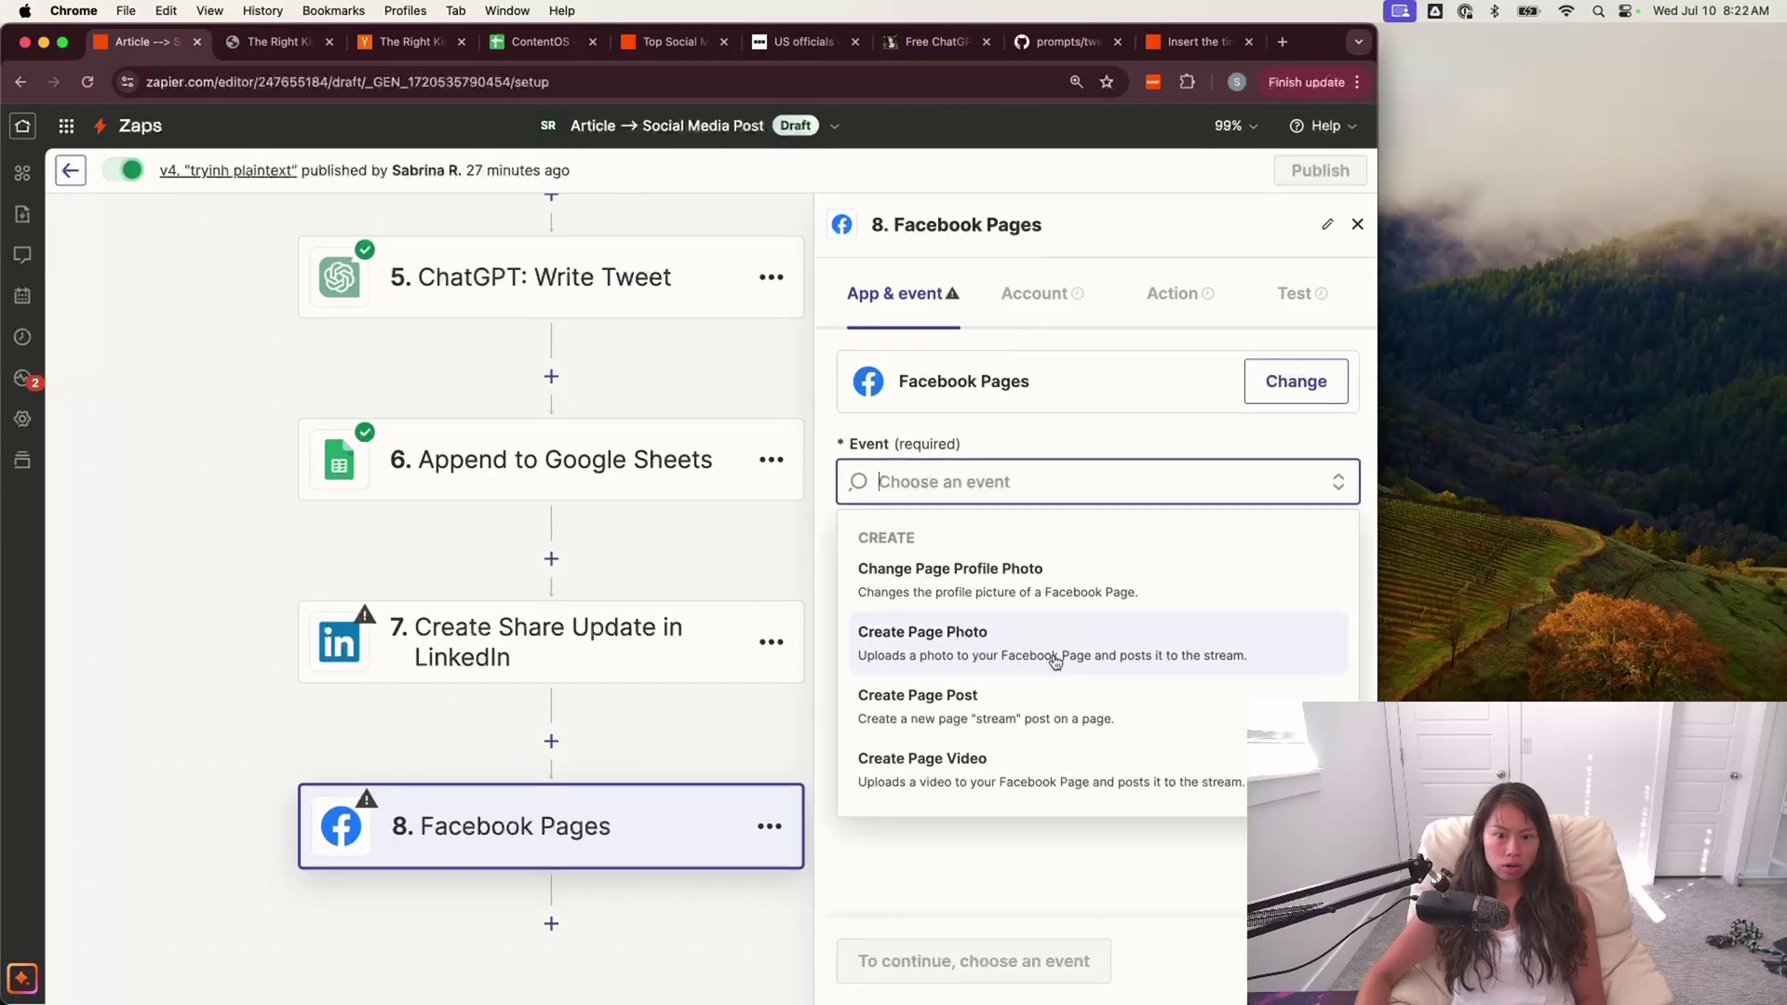
click(1038, 722)
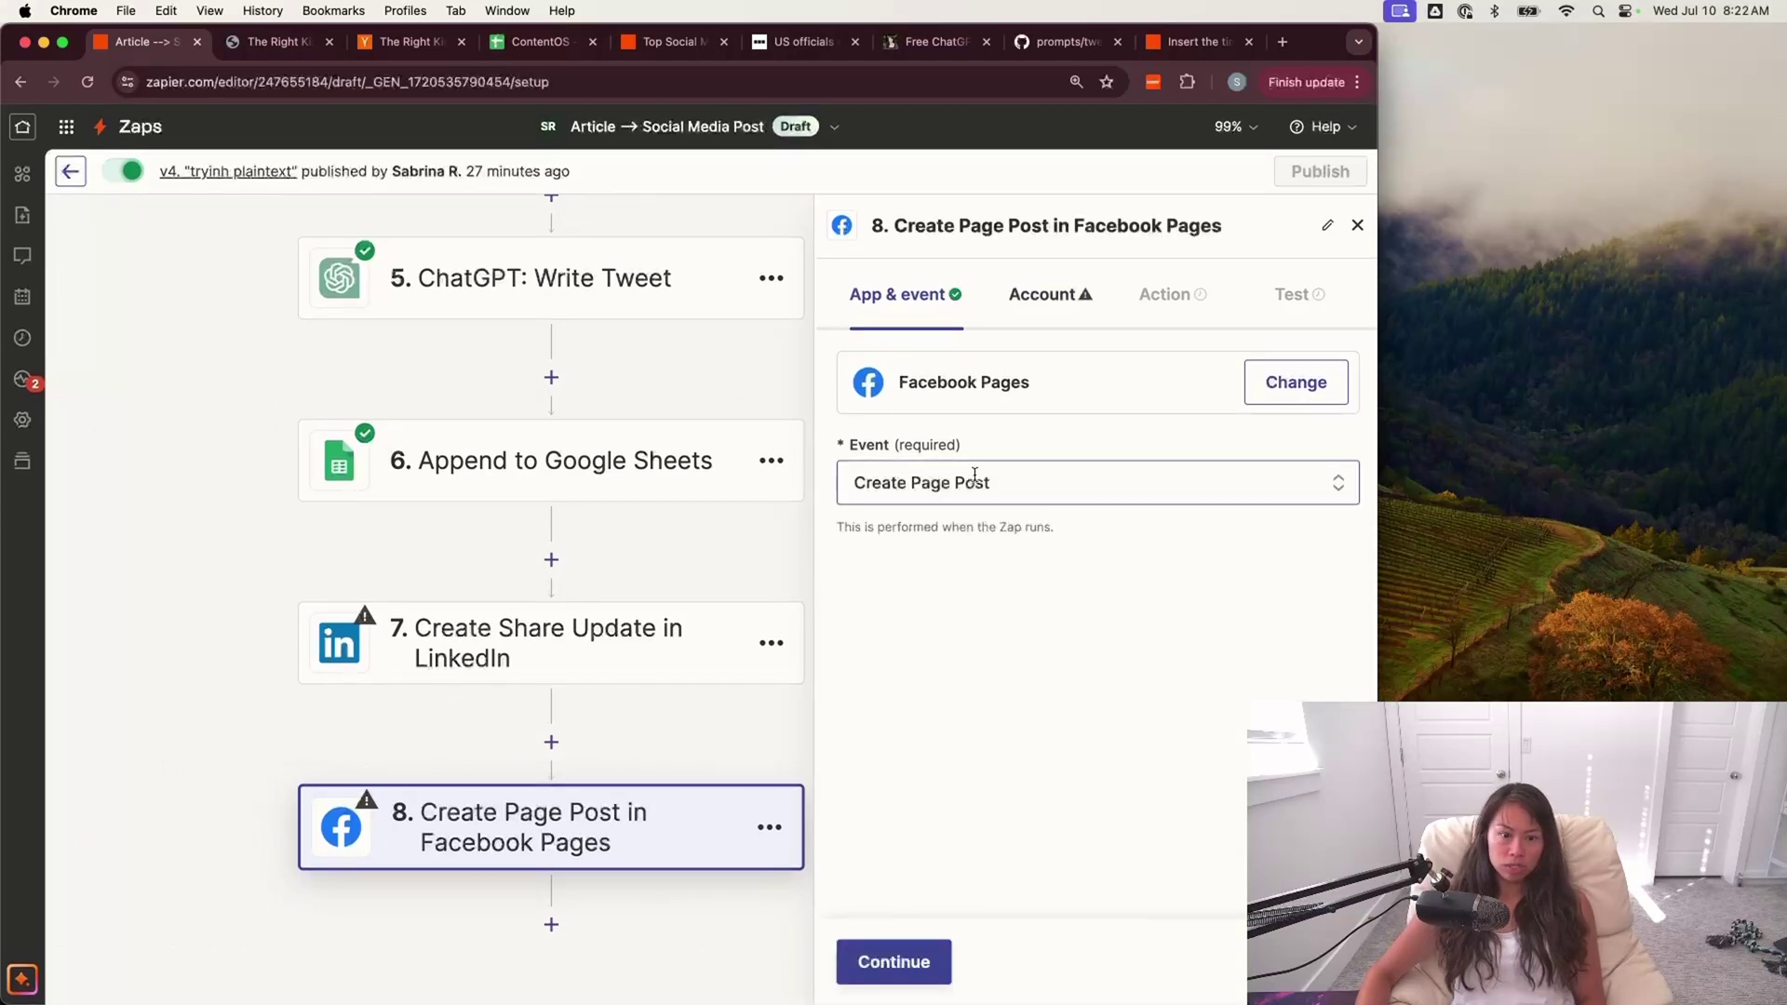
drag(754, 702, 702, 542)
click(1009, 498)
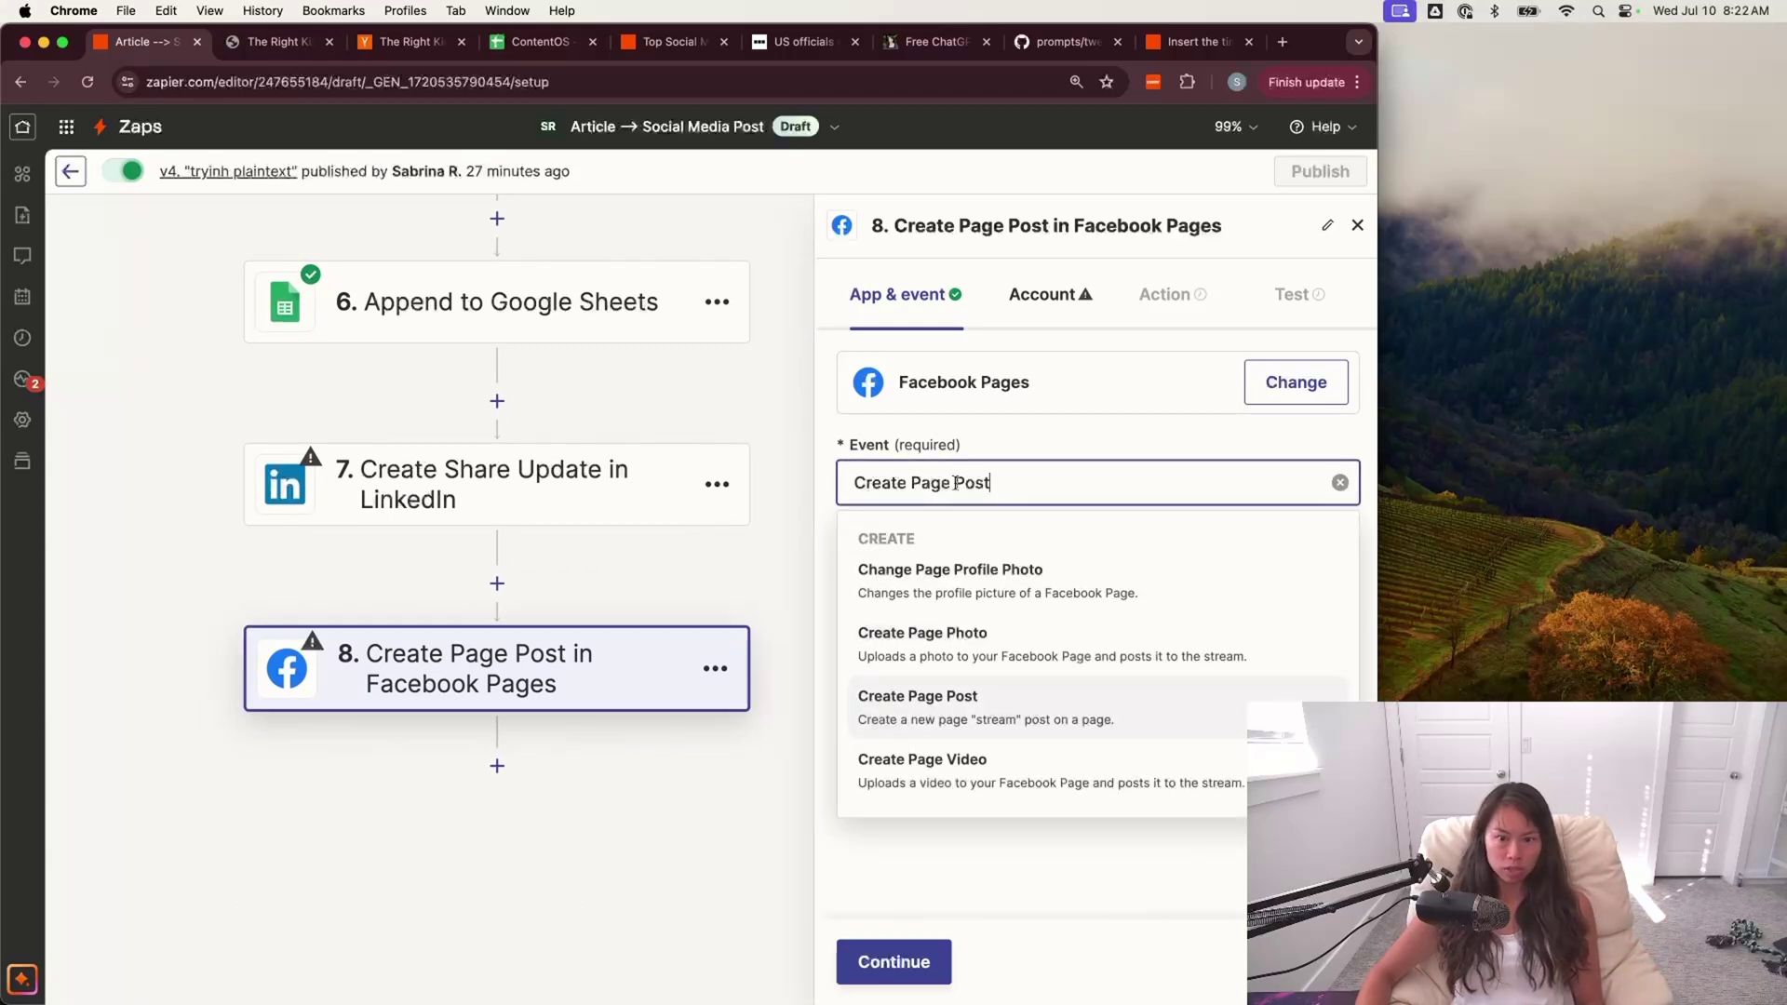
click(651, 566)
- Add Buffer as step 9 after the Facebook Pages step and review its events
click(497, 766)
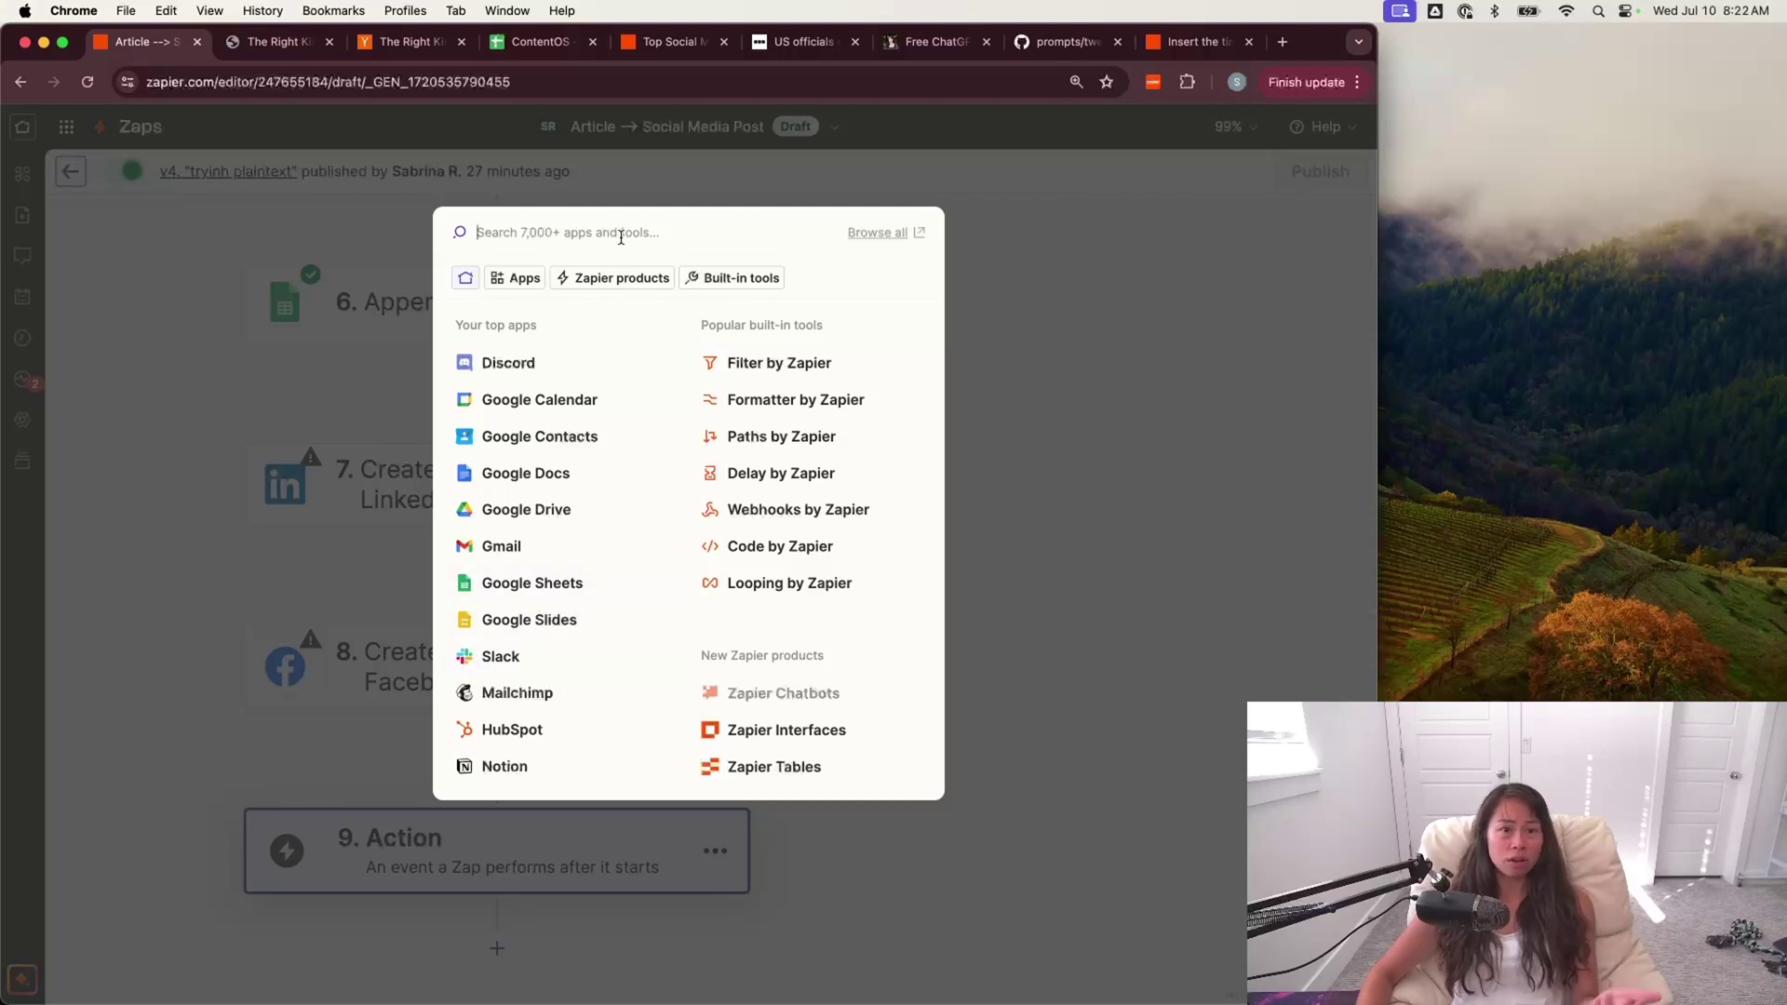
text(buff)
click(577, 284)
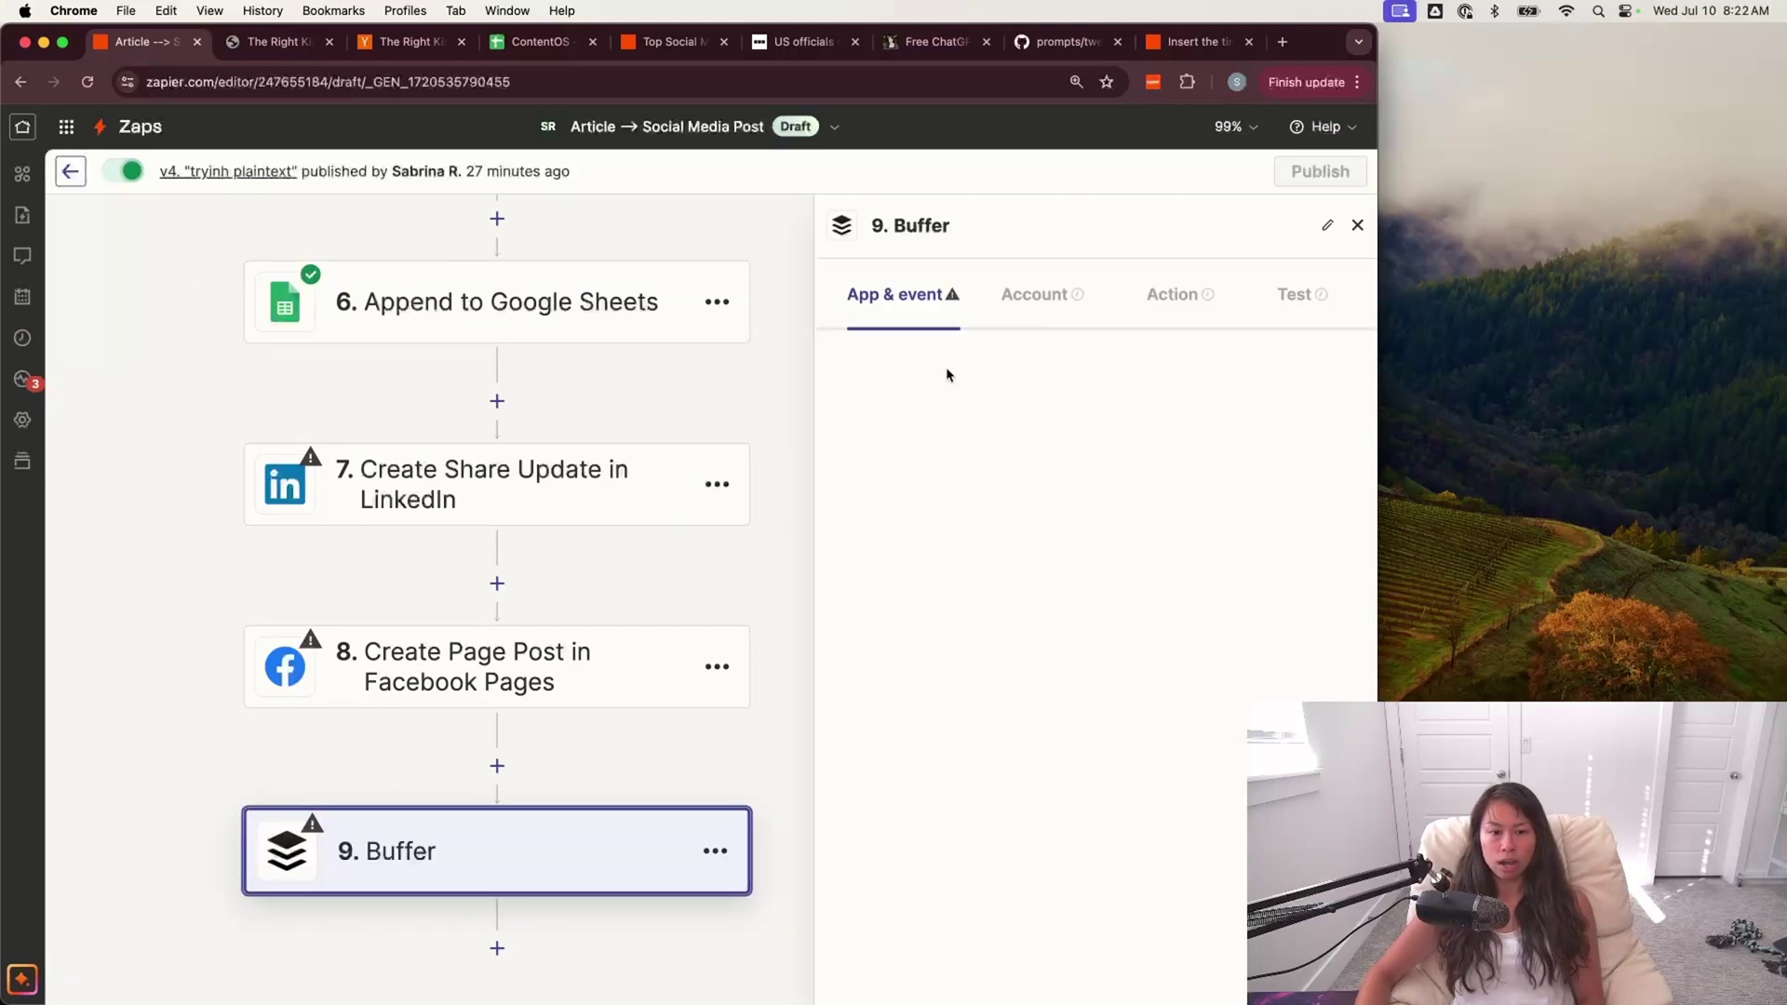
click(993, 486)
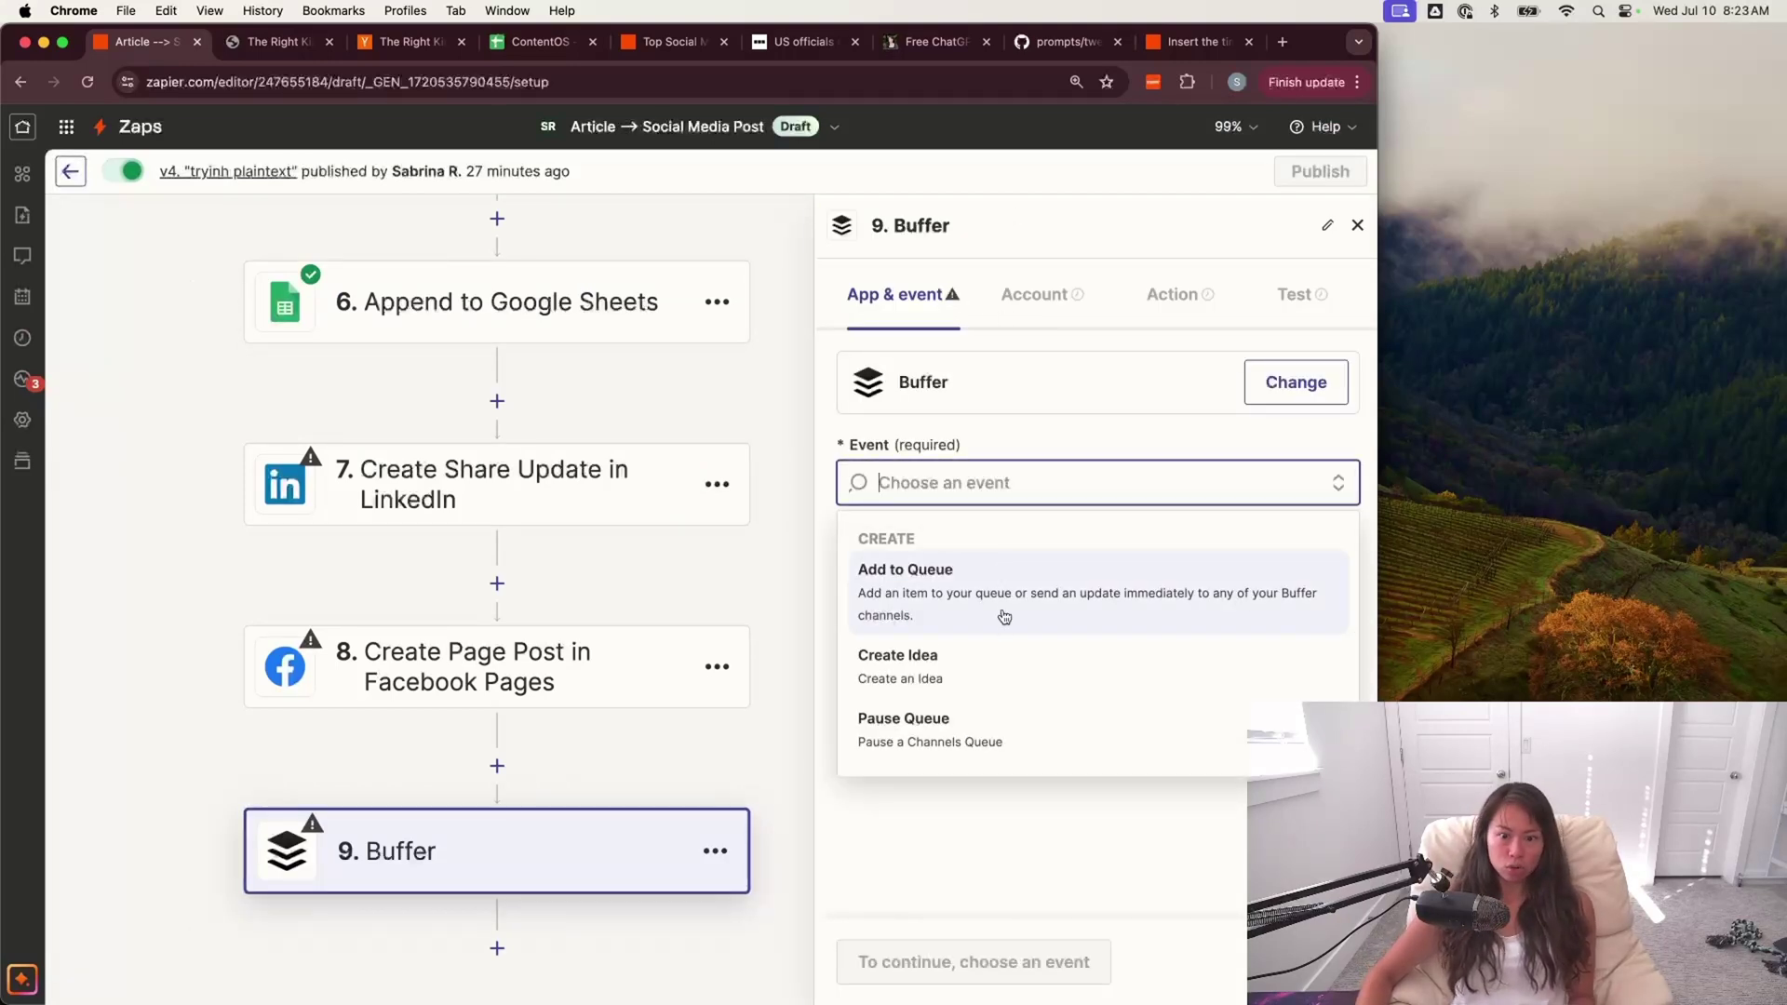
click(790, 459)
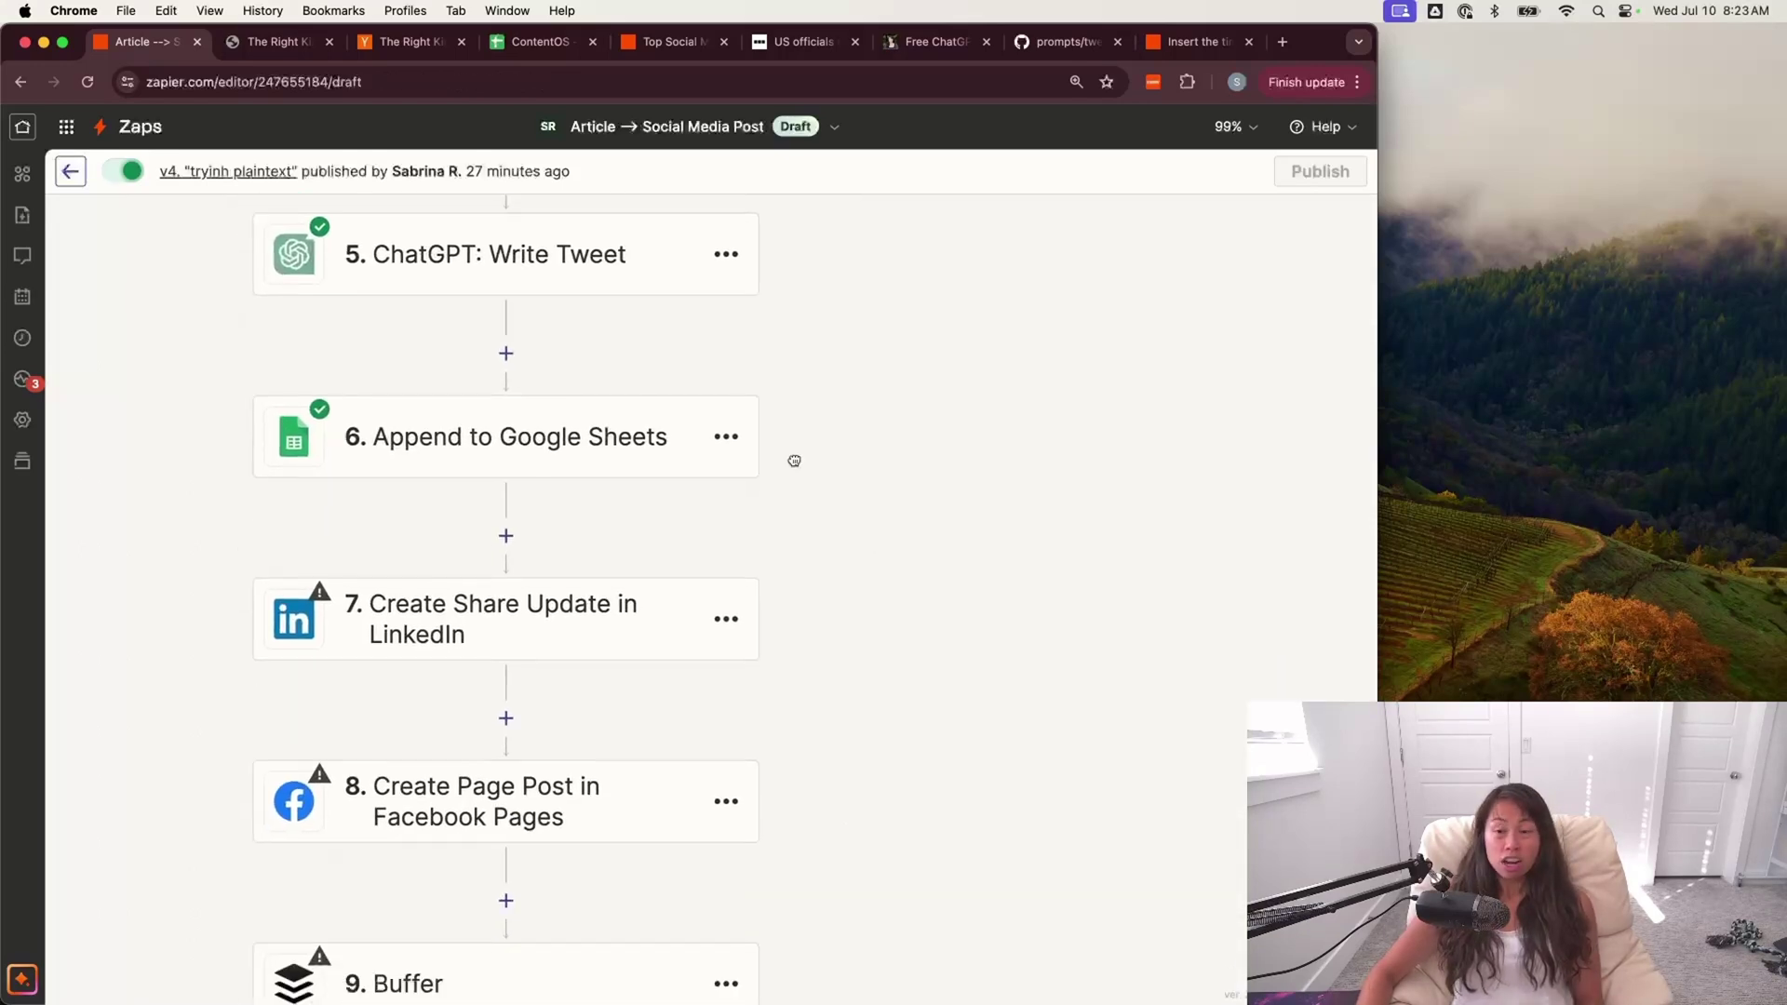
- Insert step 7 as OpenAI's Generate Image With DALL·E 3 action, after Append to Google Sheets
click(508, 531)
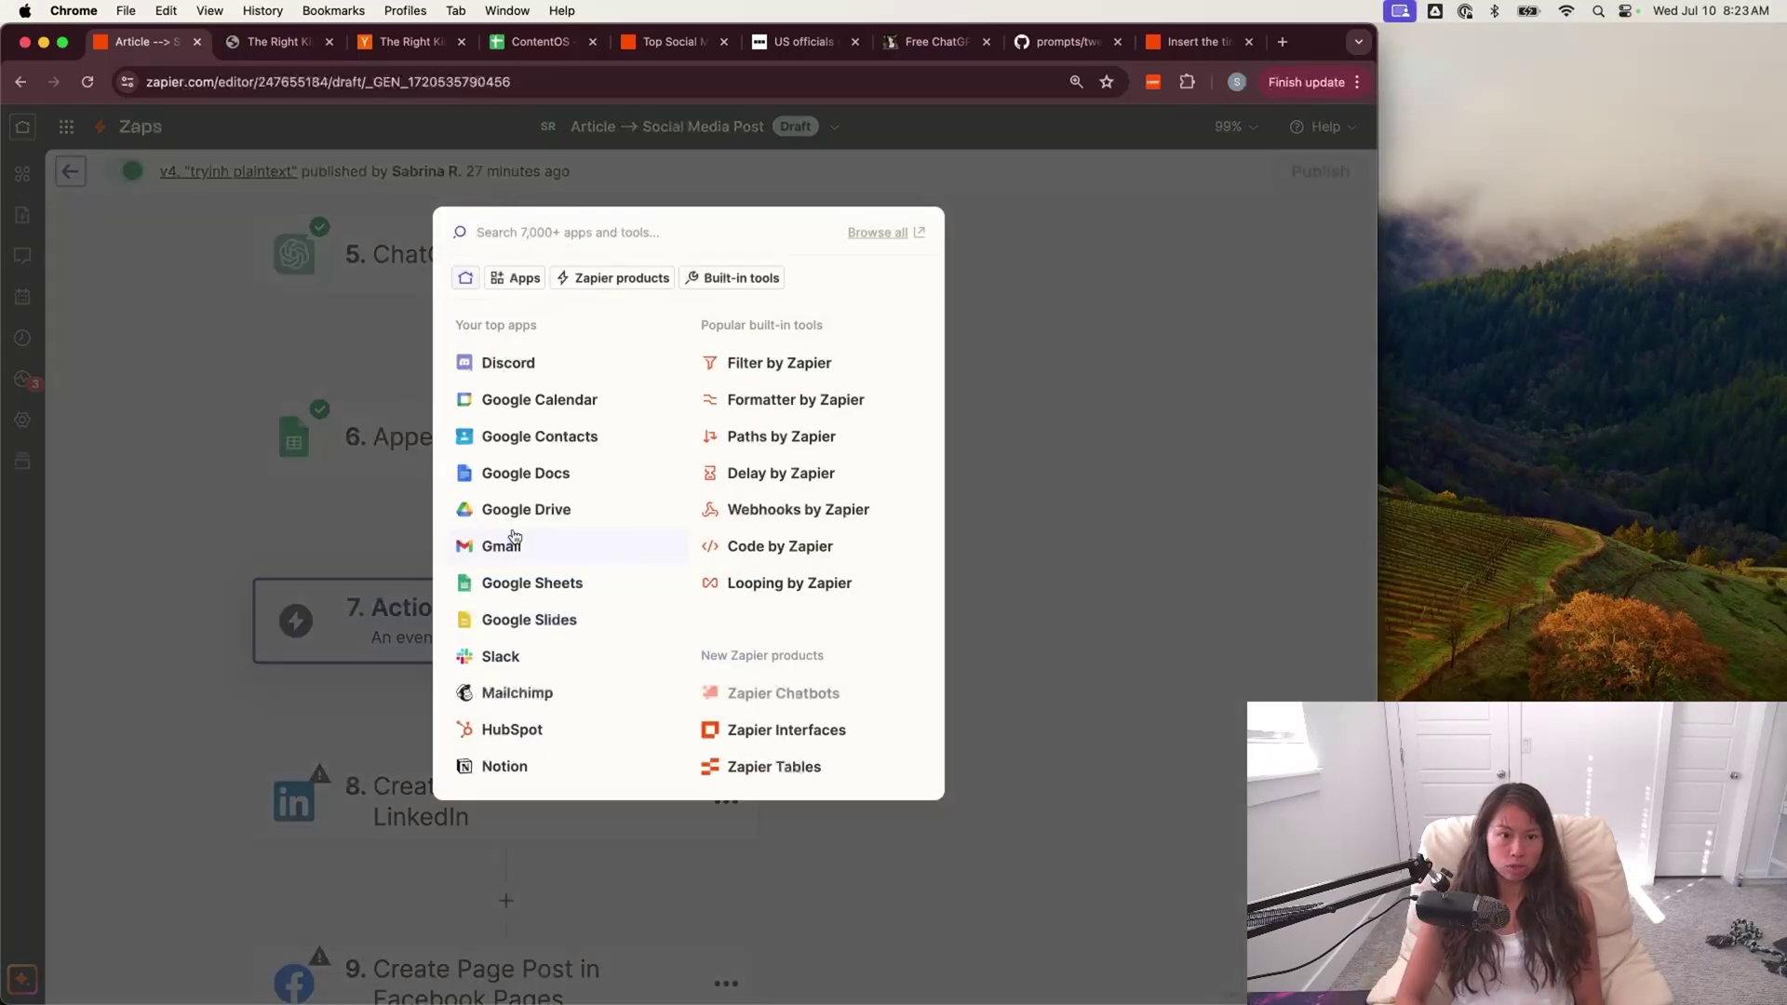
text(buffer)
key(BackSpace)
key(BackSpace)
key(BackSpace)
key(BackSpace)
key(BackSpace)
key(BackSpace)
text(openai)
click(722, 503)
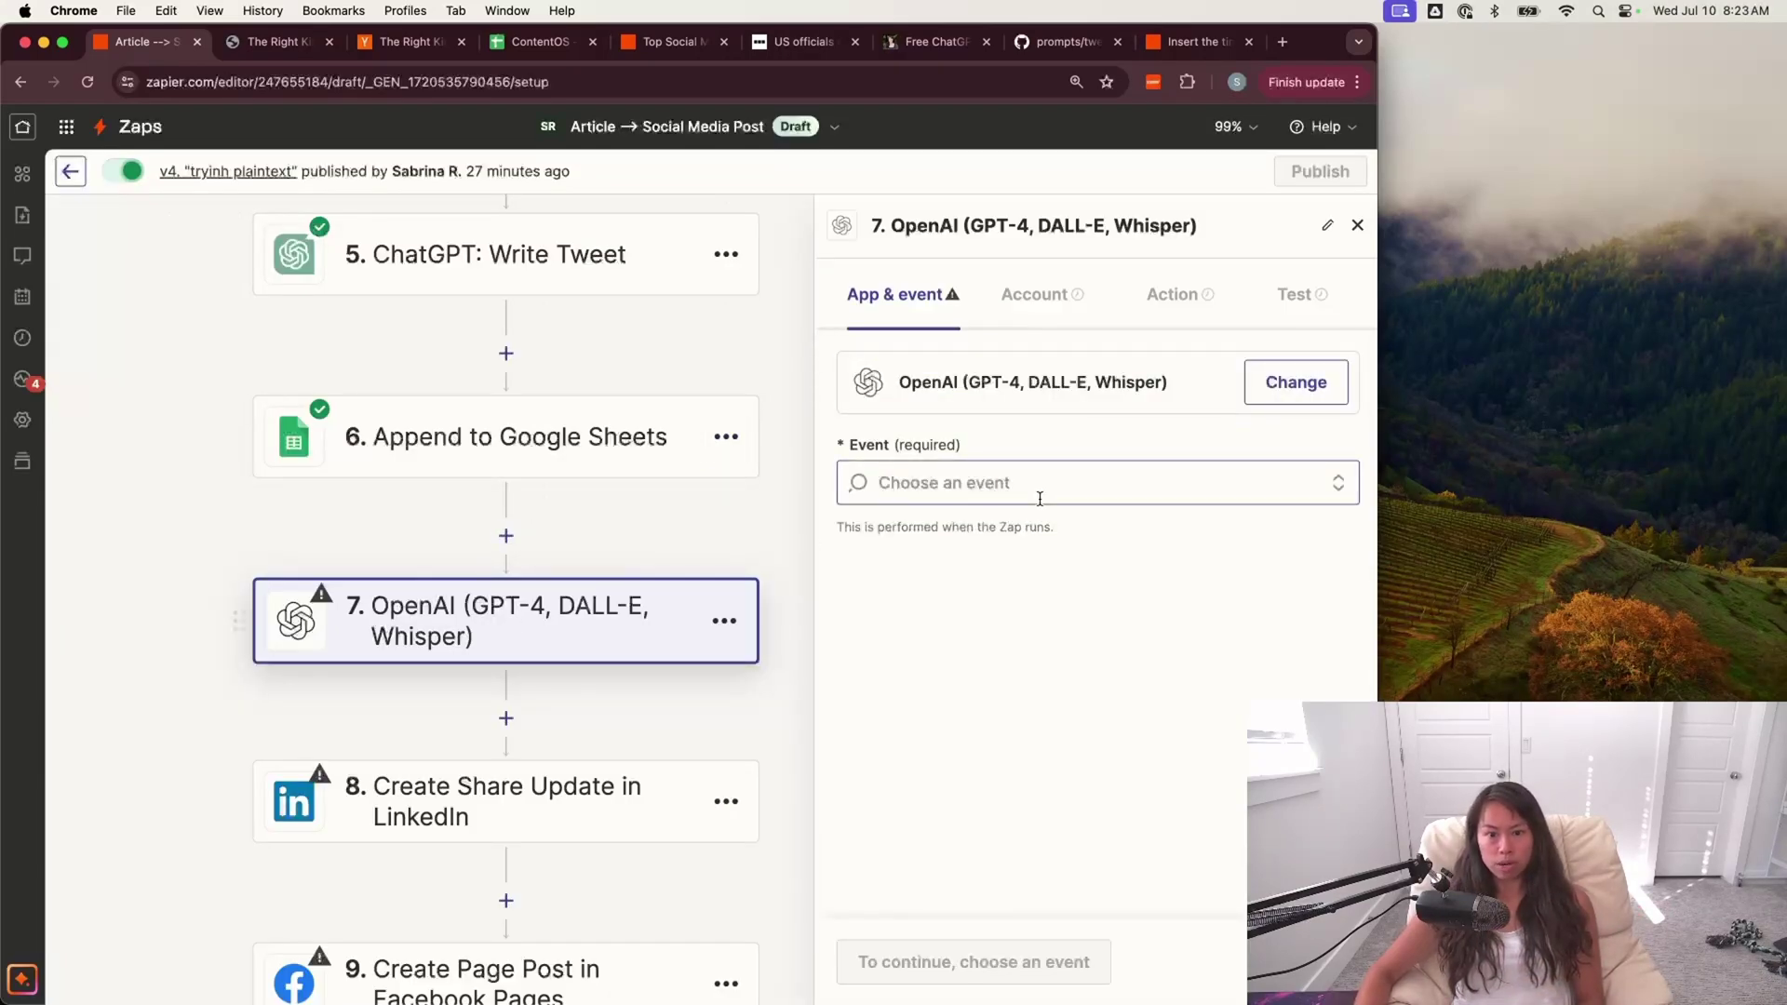
click(1039, 489)
scroll(1046, 833, down, 4)
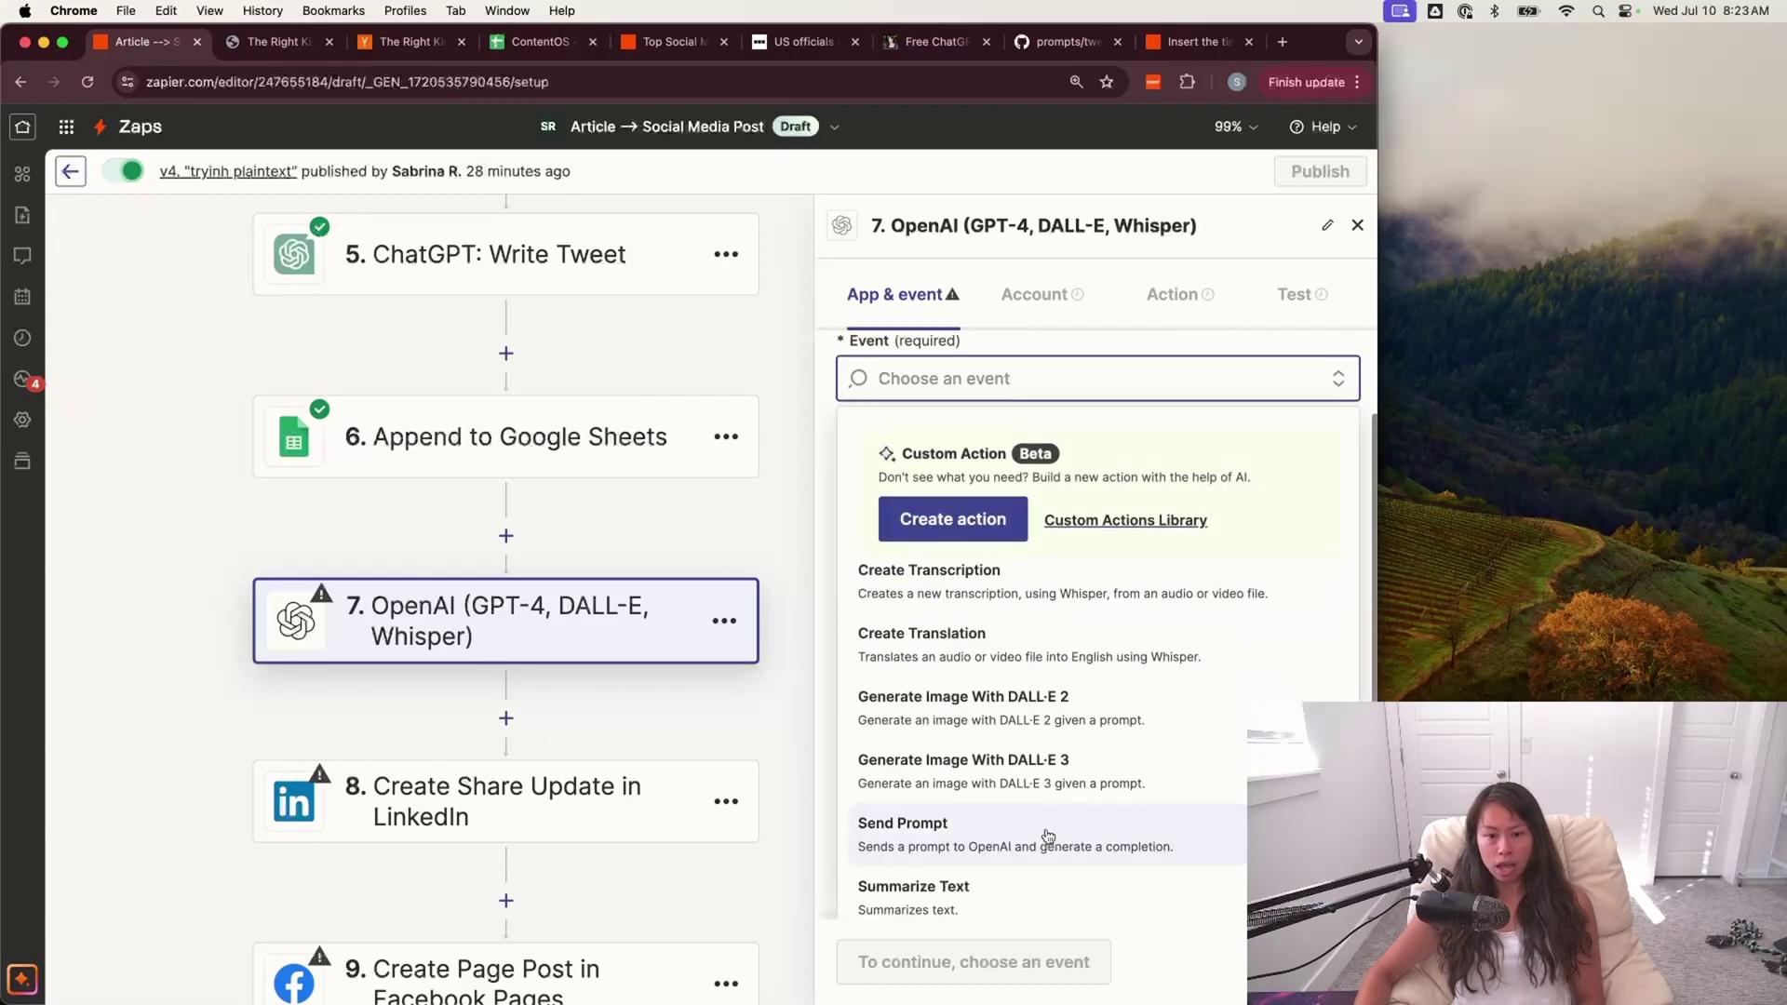
click(1071, 765)
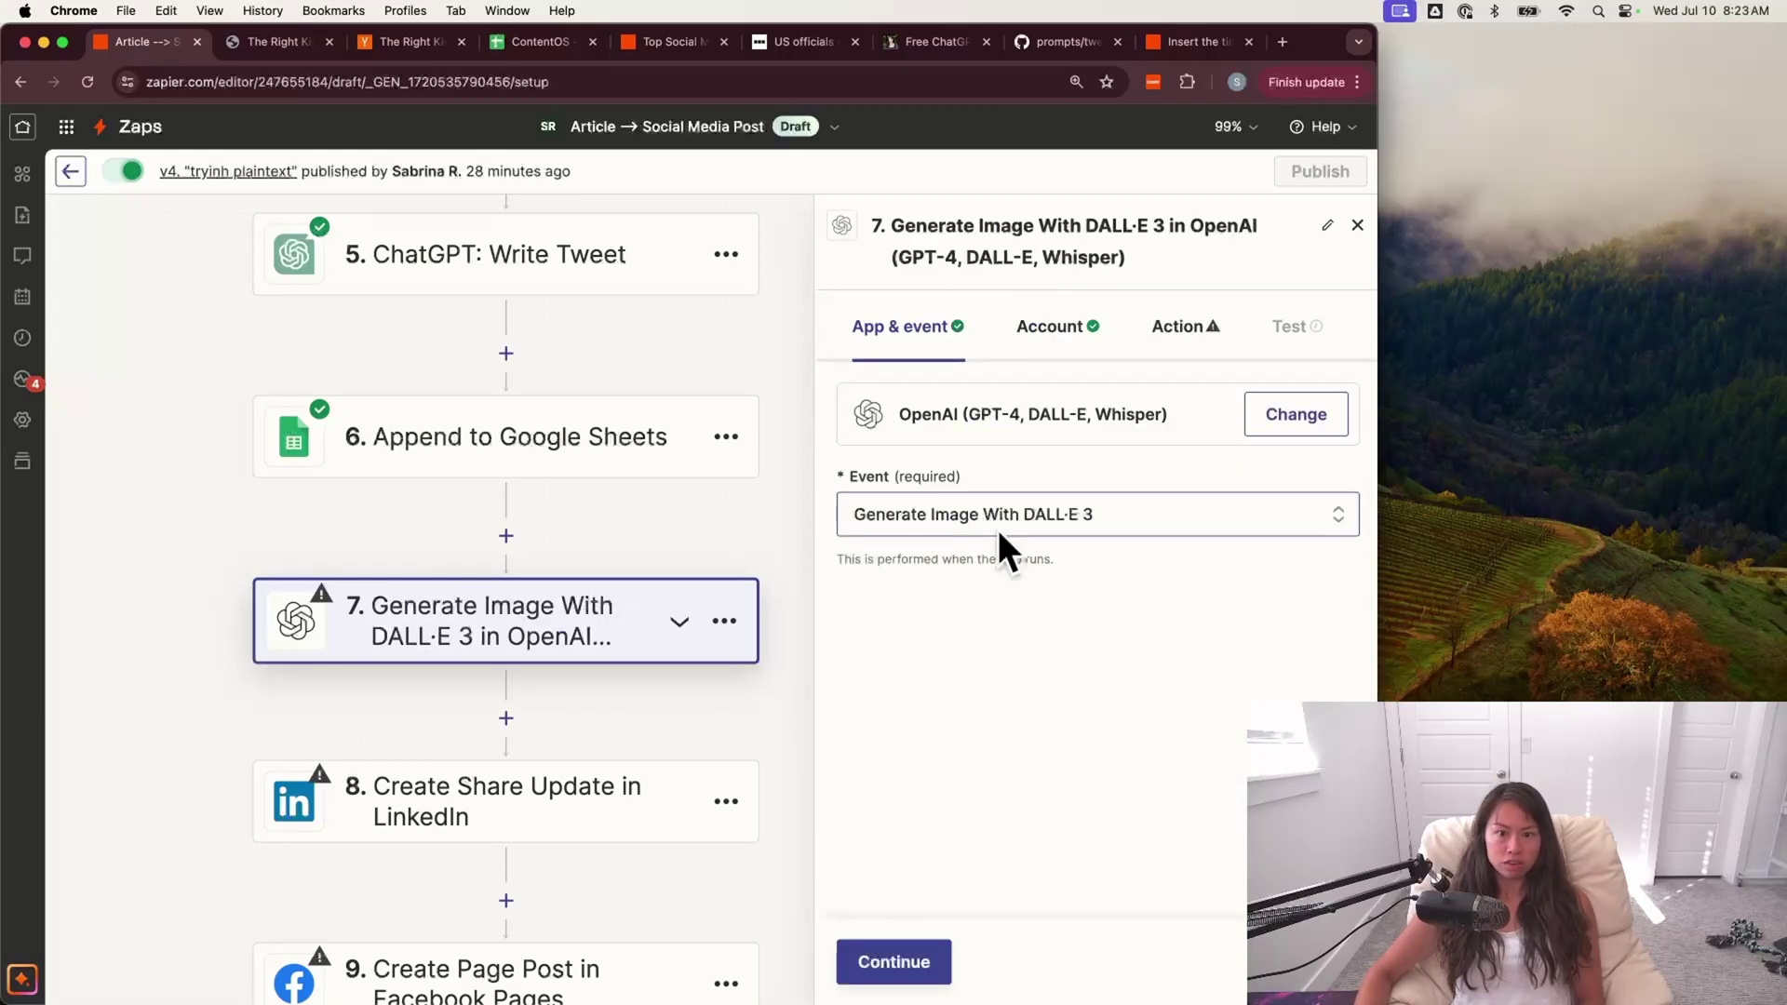
click(1018, 497)
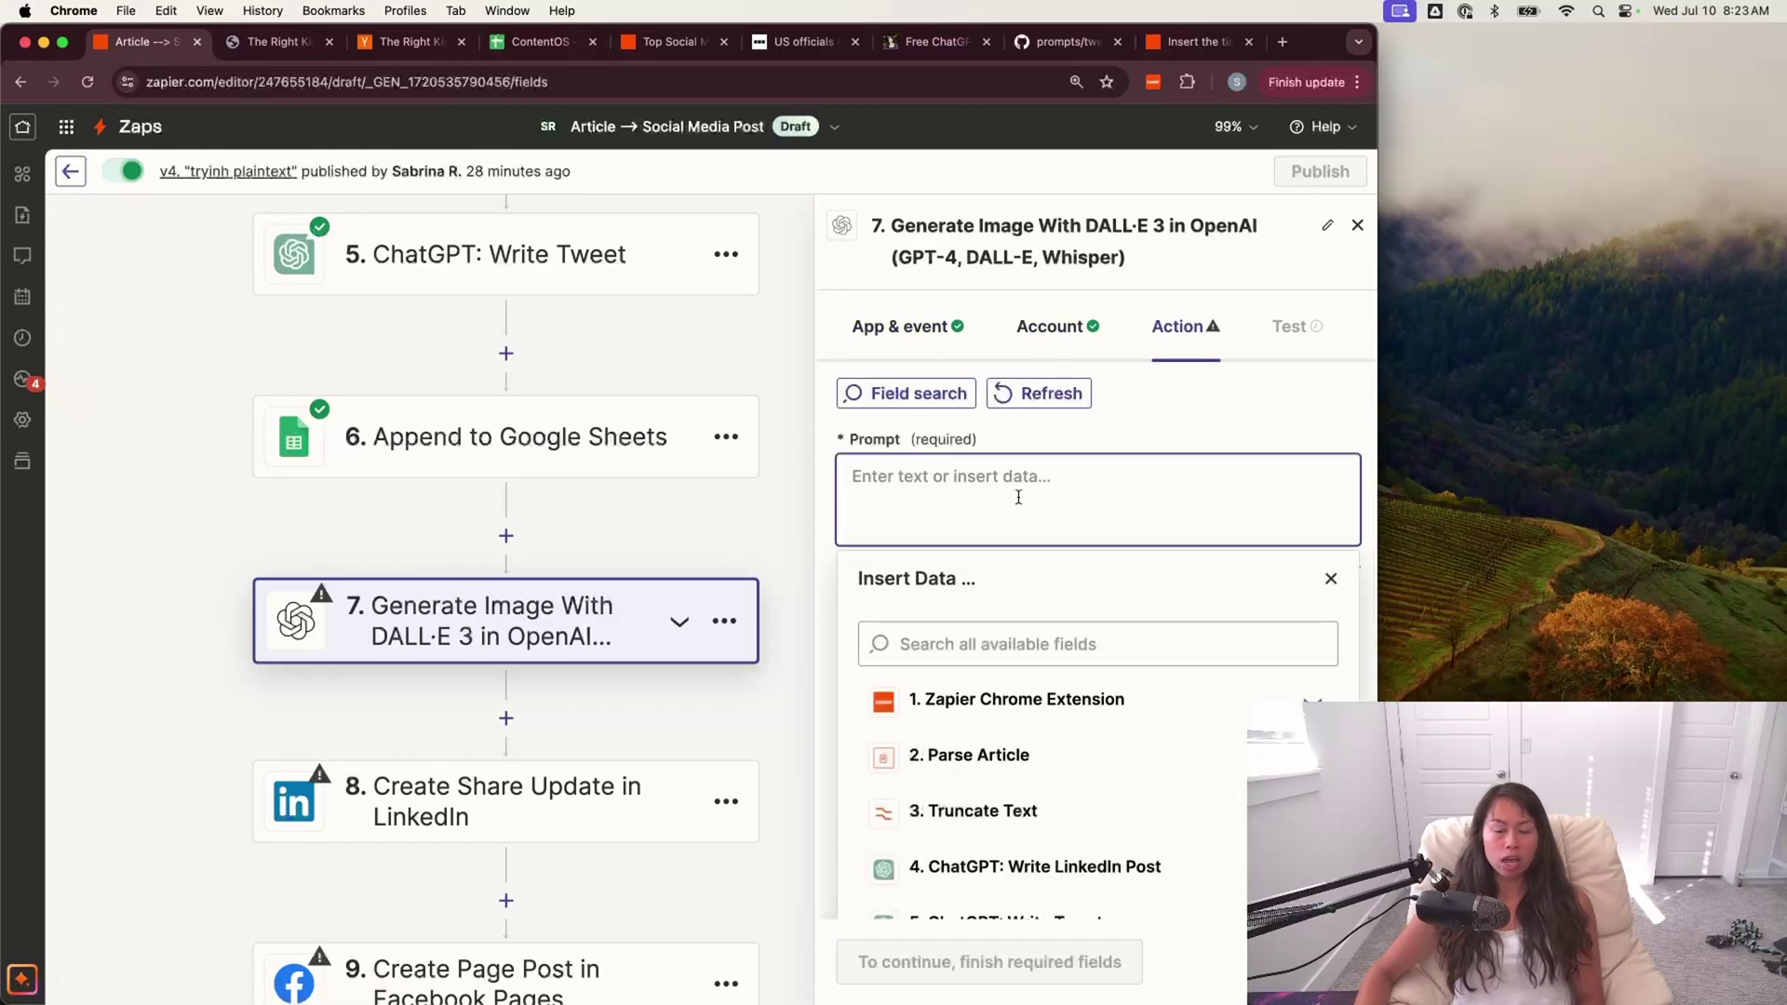
scroll(605, 418, up, 5)
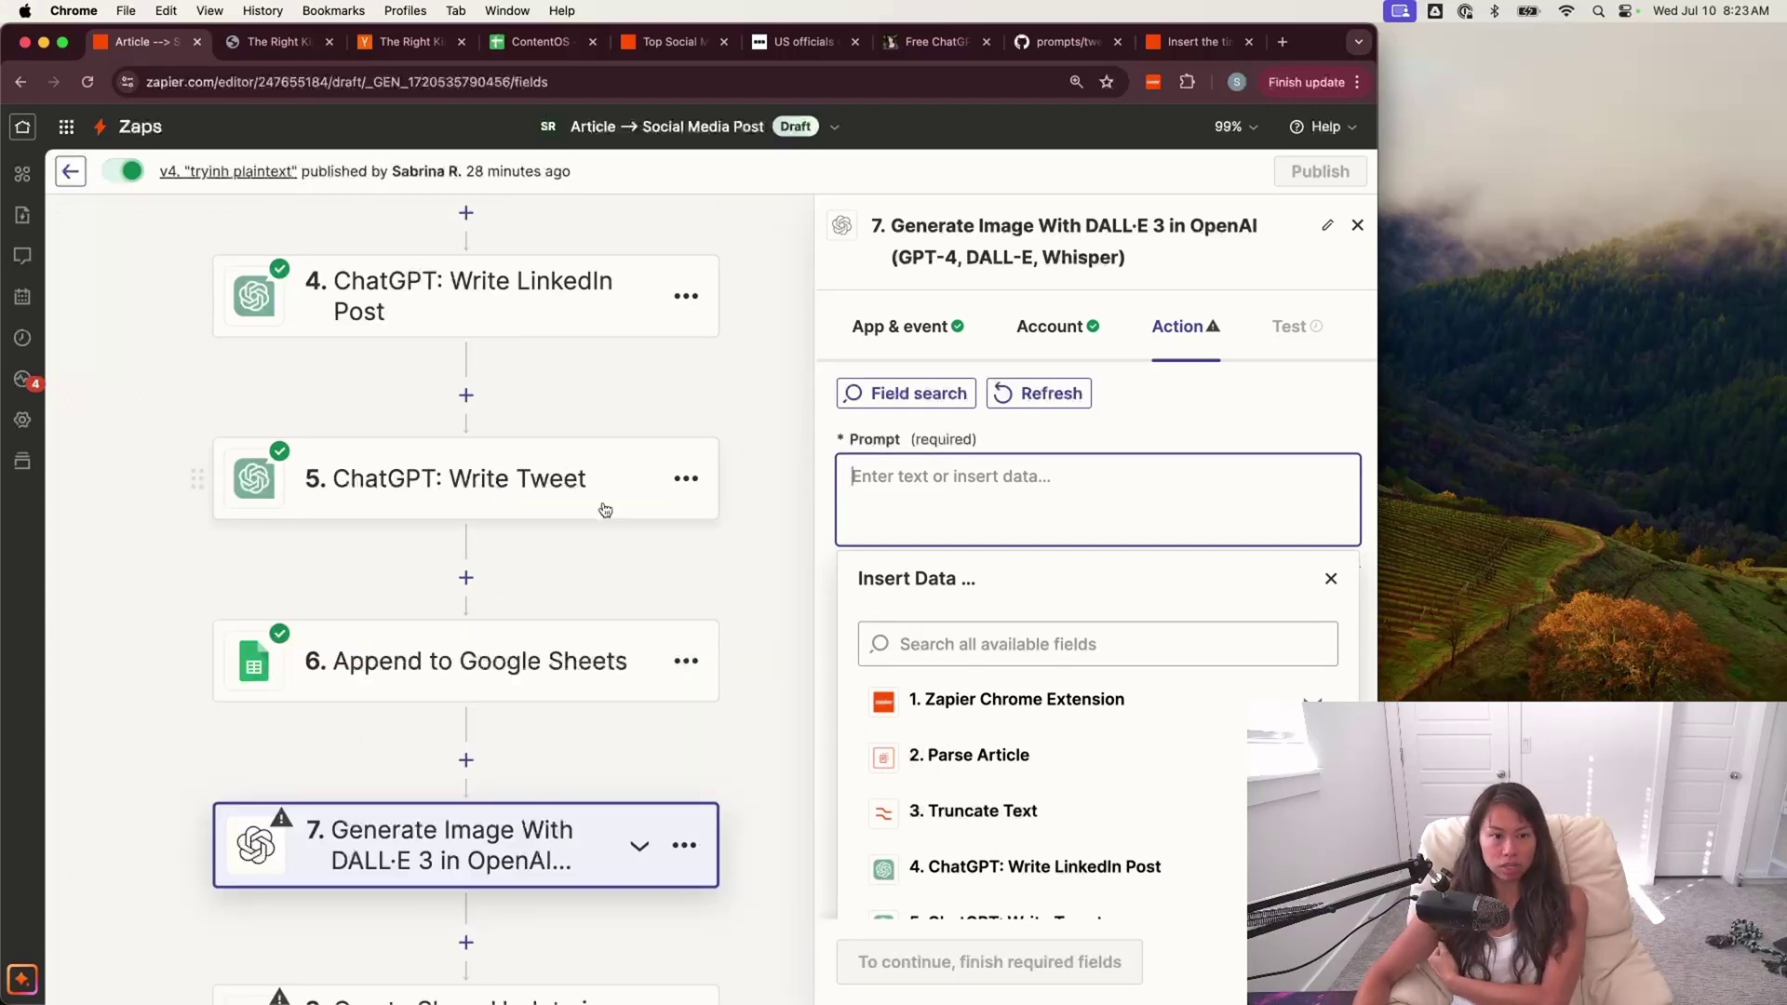
click(1091, 444)
scroll(771, 809, down, 6)
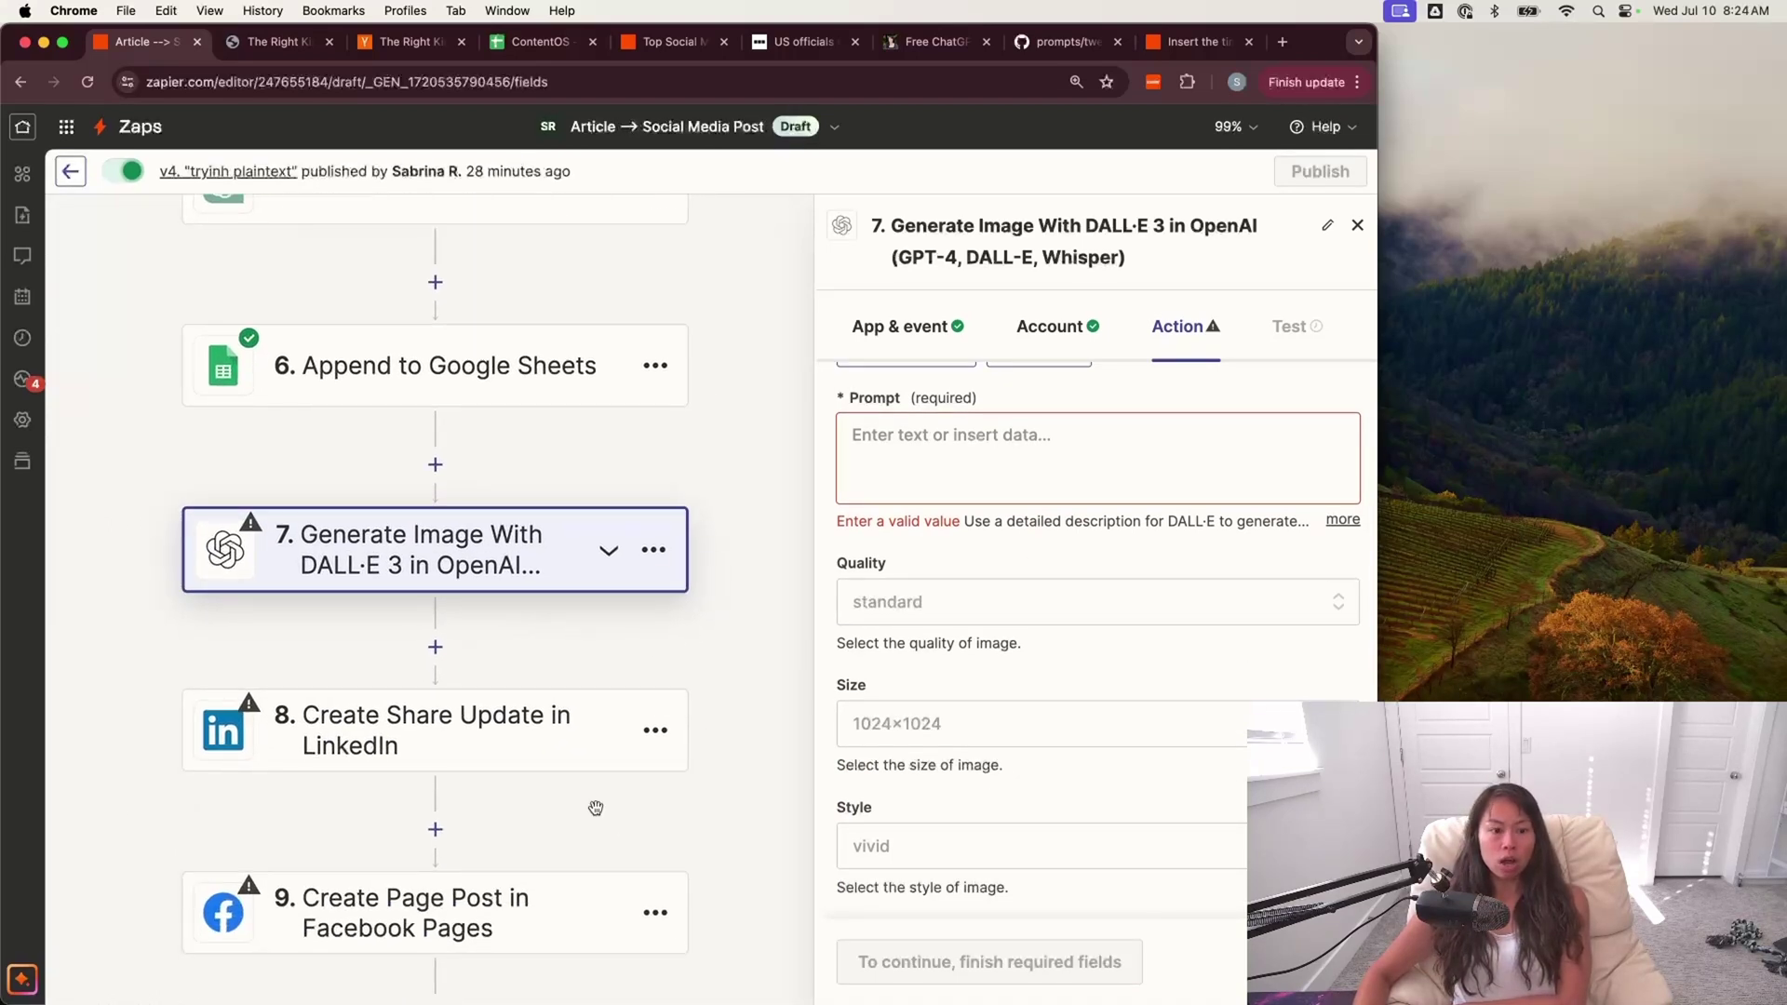
scroll(610, 824, down, 4)
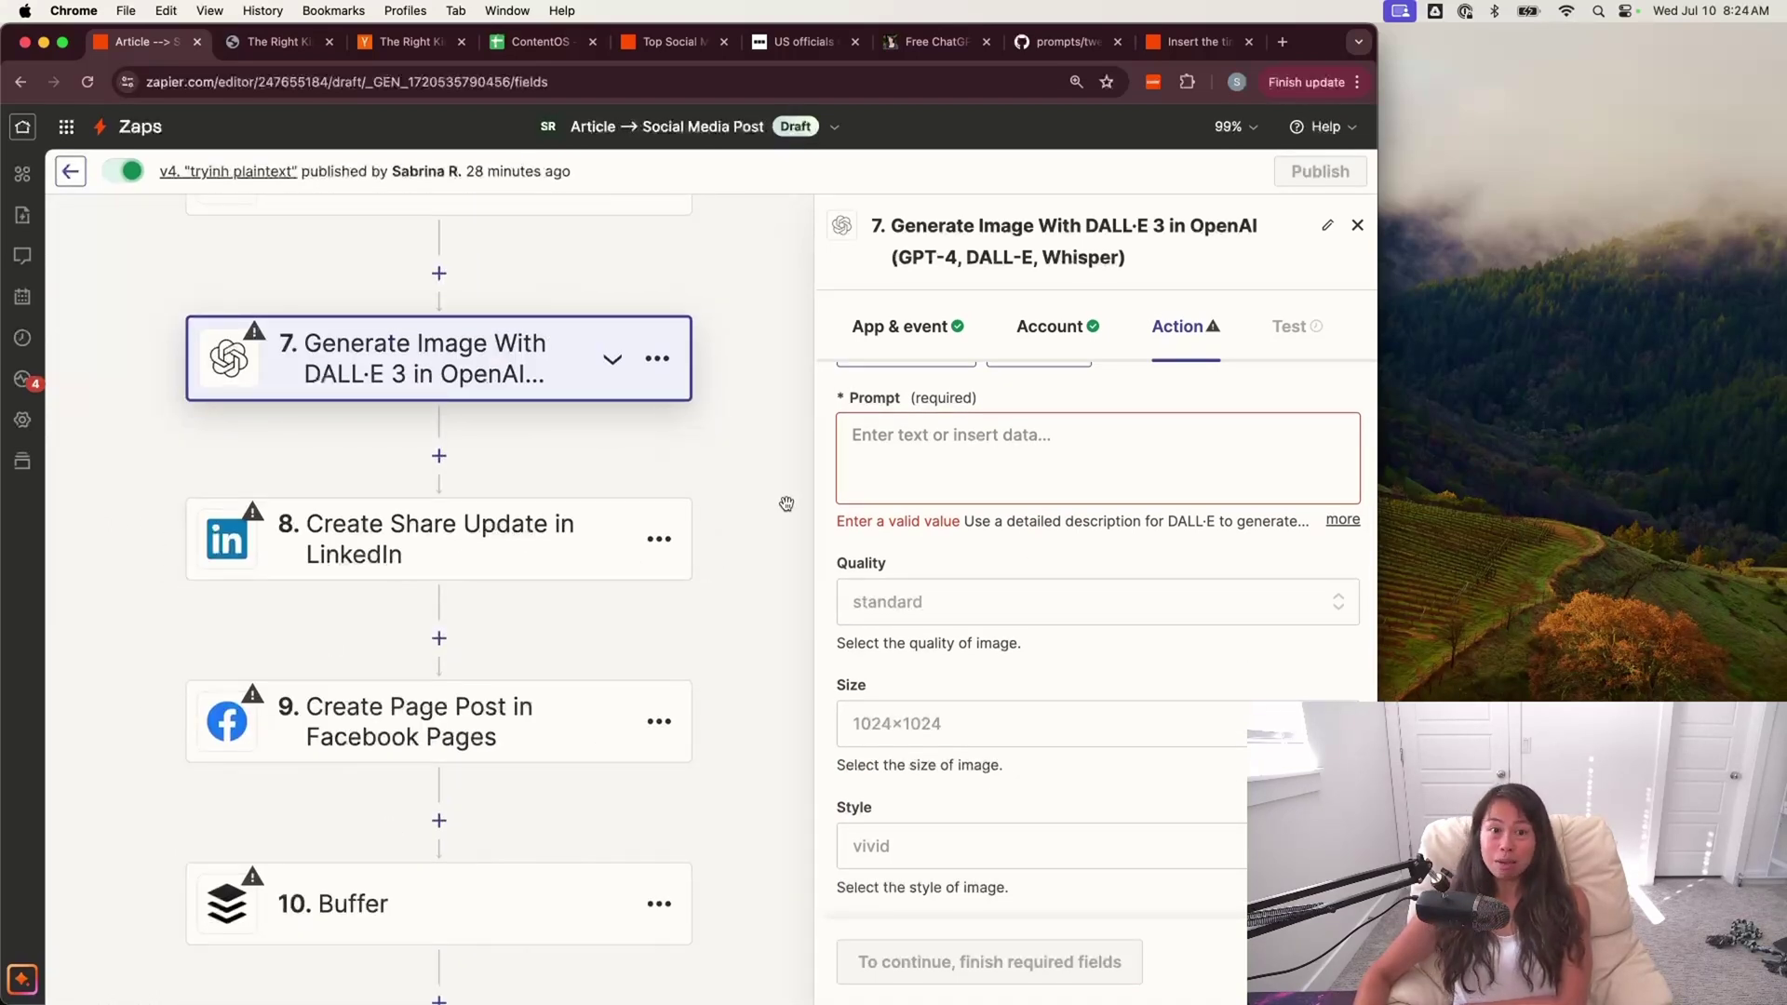
scroll(342, 861, down, 8)
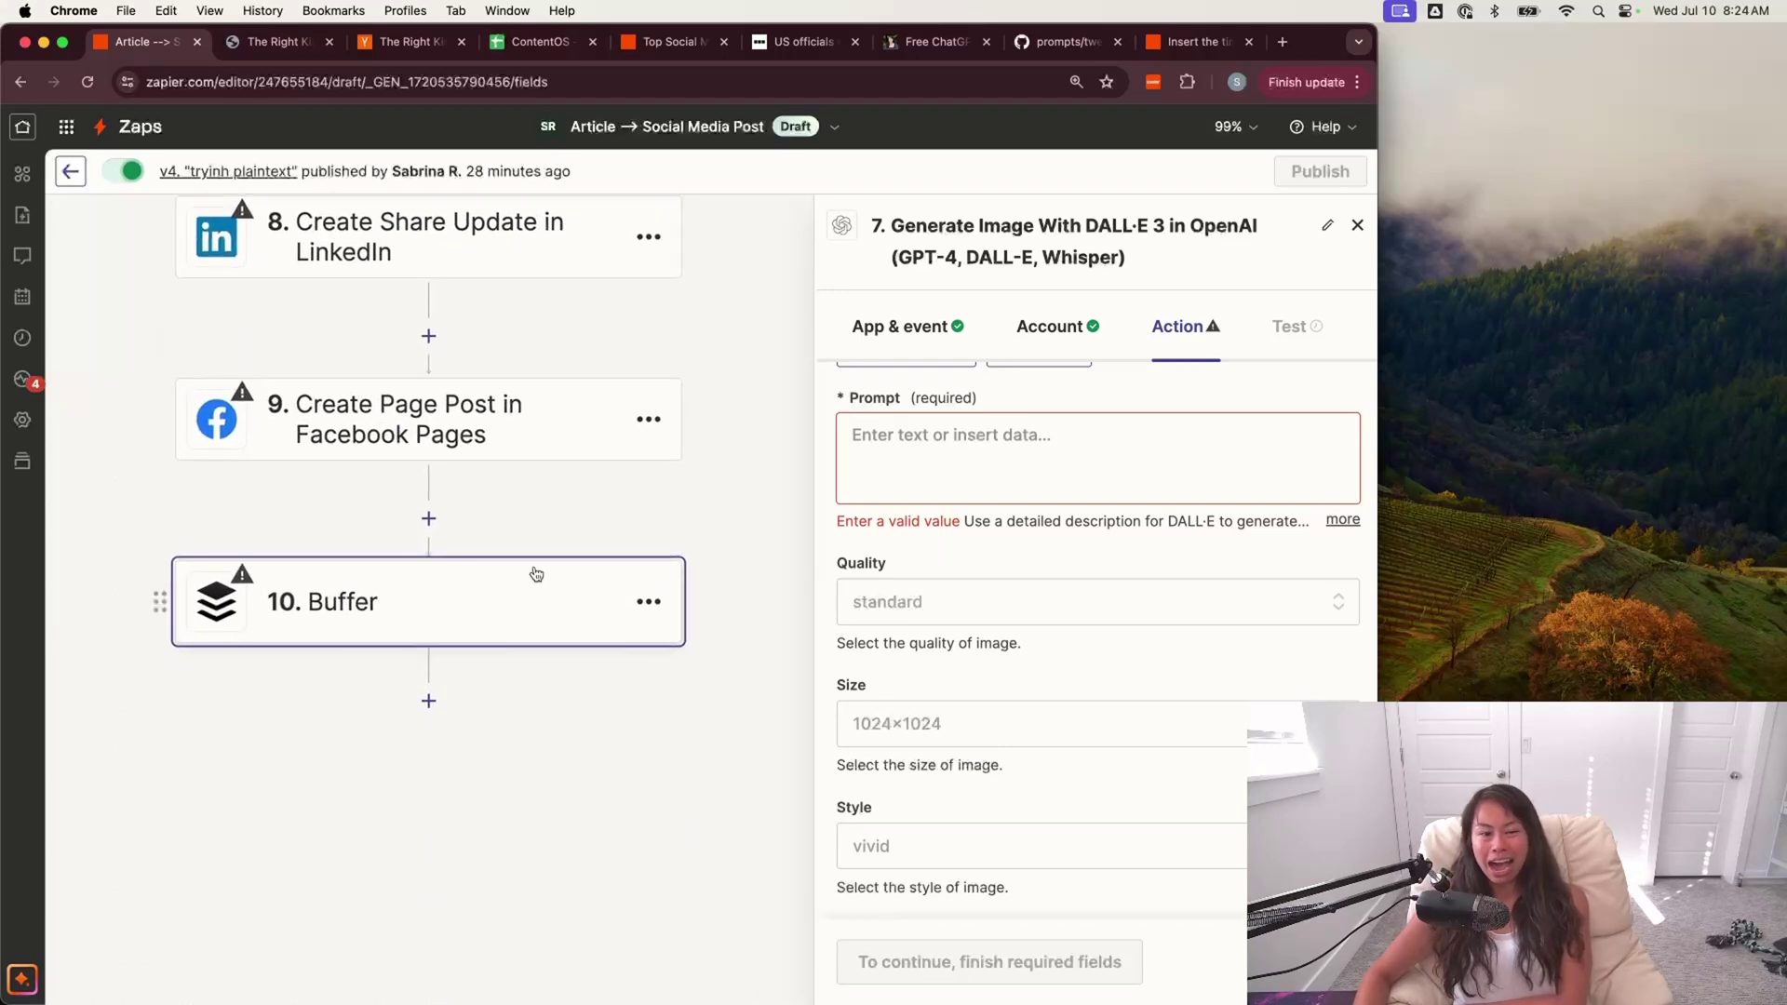
scroll(688, 717, up, 3)
scroll(688, 716, up, 2)
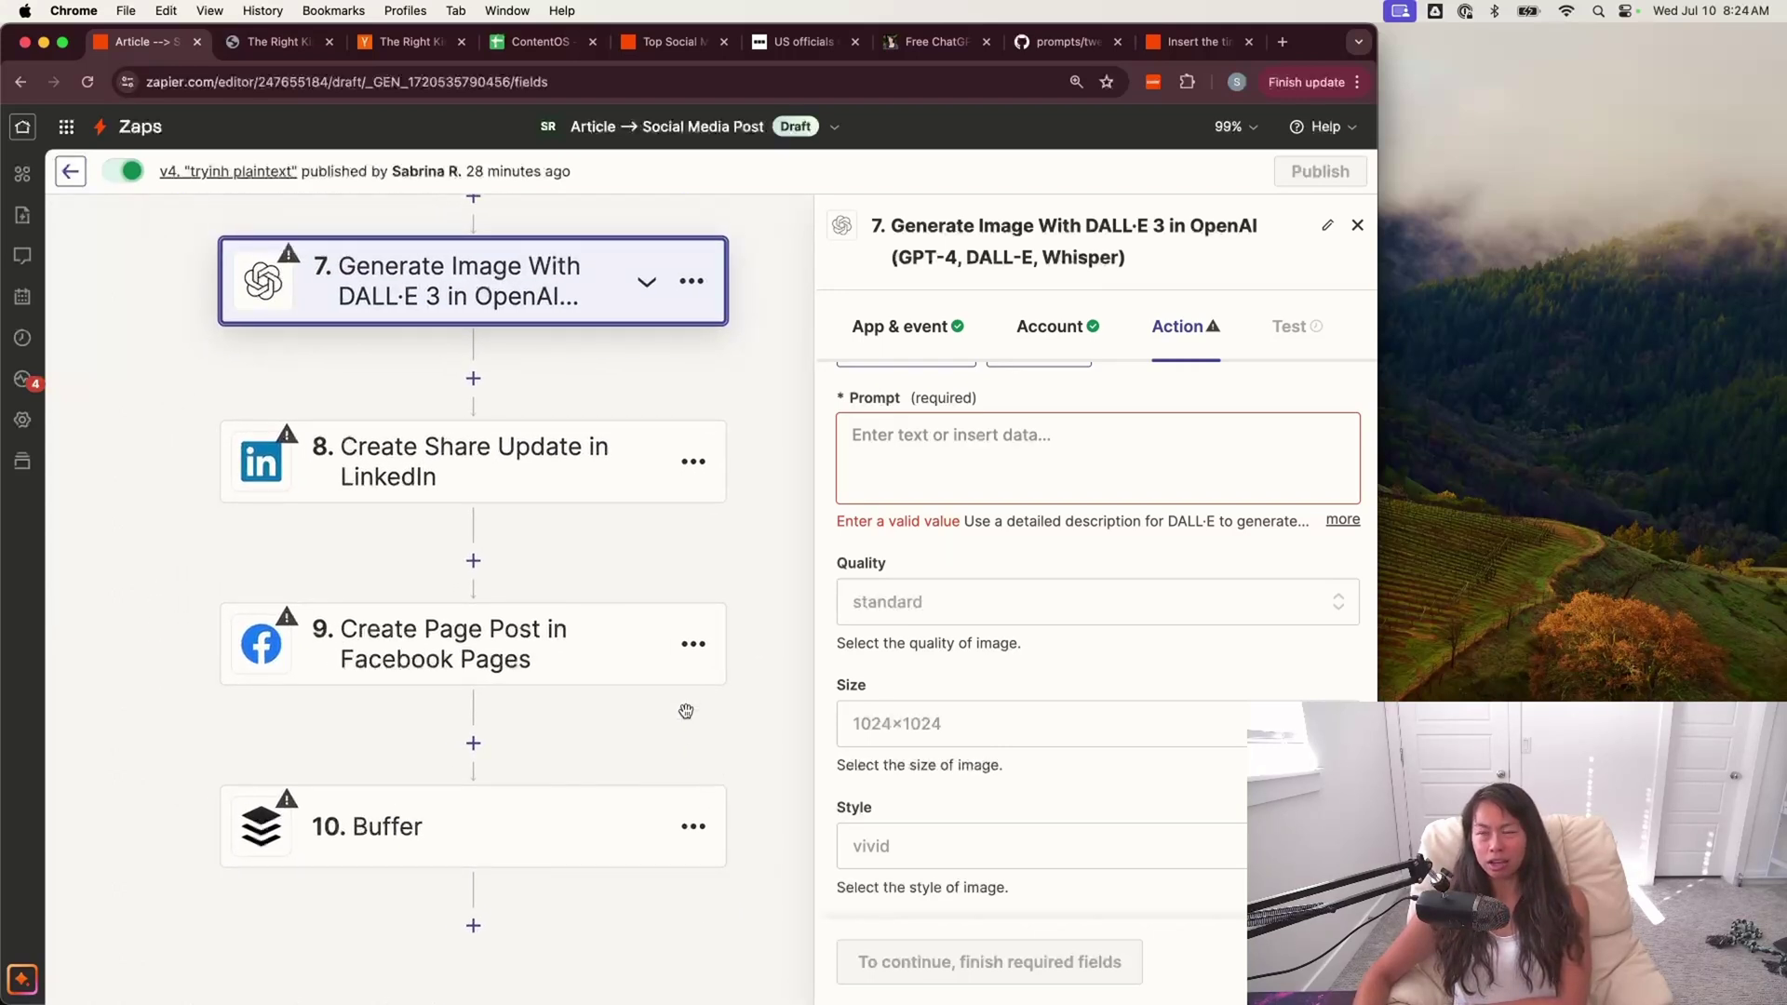
mouse_move(685, 717)
mouse_down()
mouse_move(614, 713)
mouse_move(678, 714)
mouse_move(663, 718)
mouse_up()
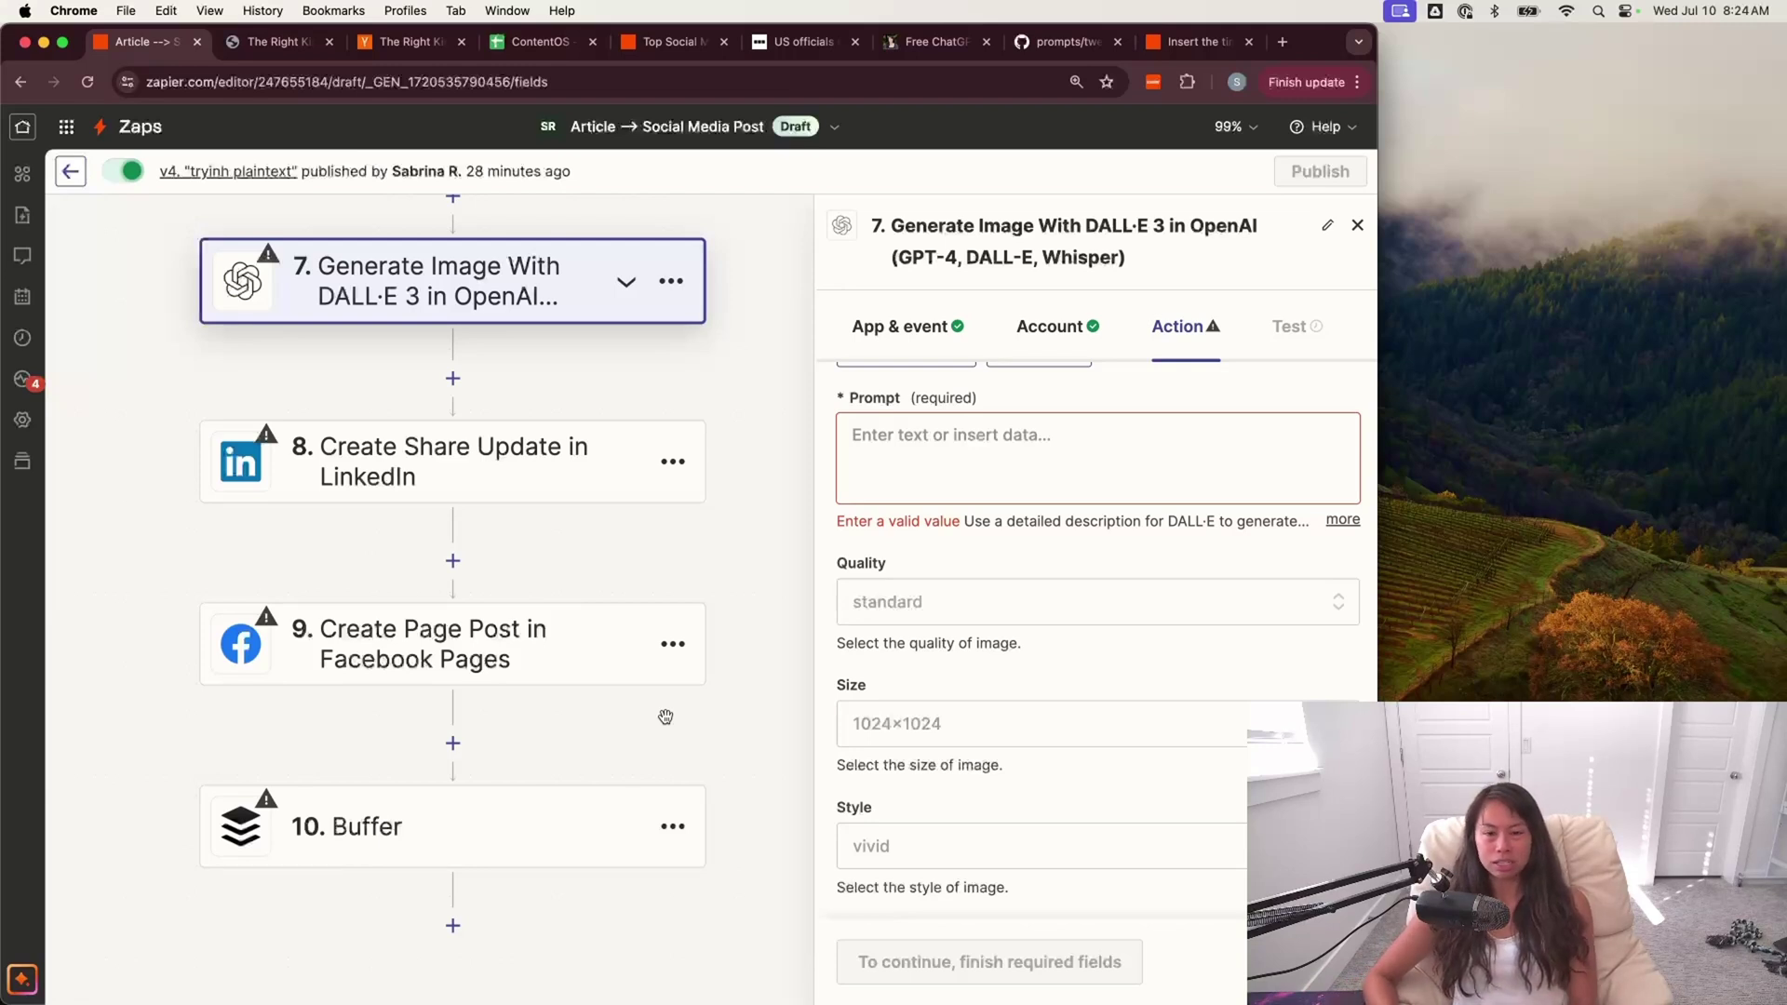
drag(638, 356, 631, 463)
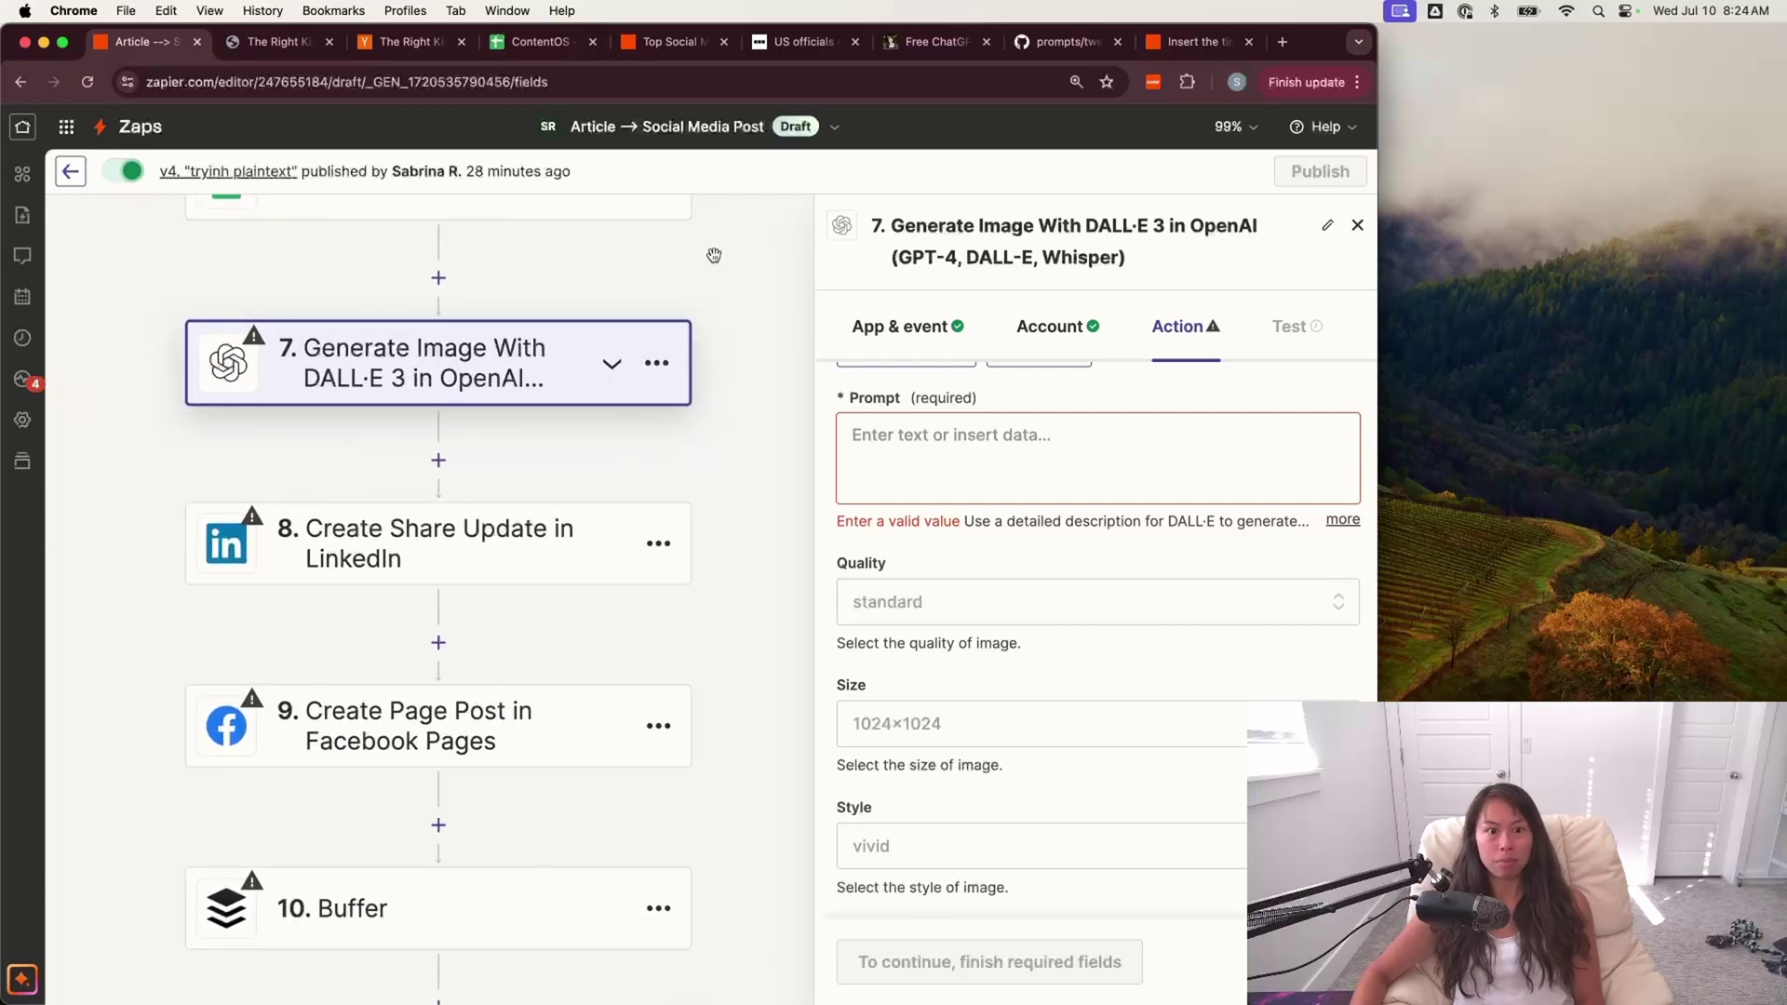
mouse_move(713, 255)
mouse_down()
mouse_move(686, 431)
mouse_move(730, 562)
mouse_move(751, 786)
mouse_move(693, 543)
mouse_move(743, 473)
mouse_move(707, 279)
mouse_move(717, 240)
mouse_up()
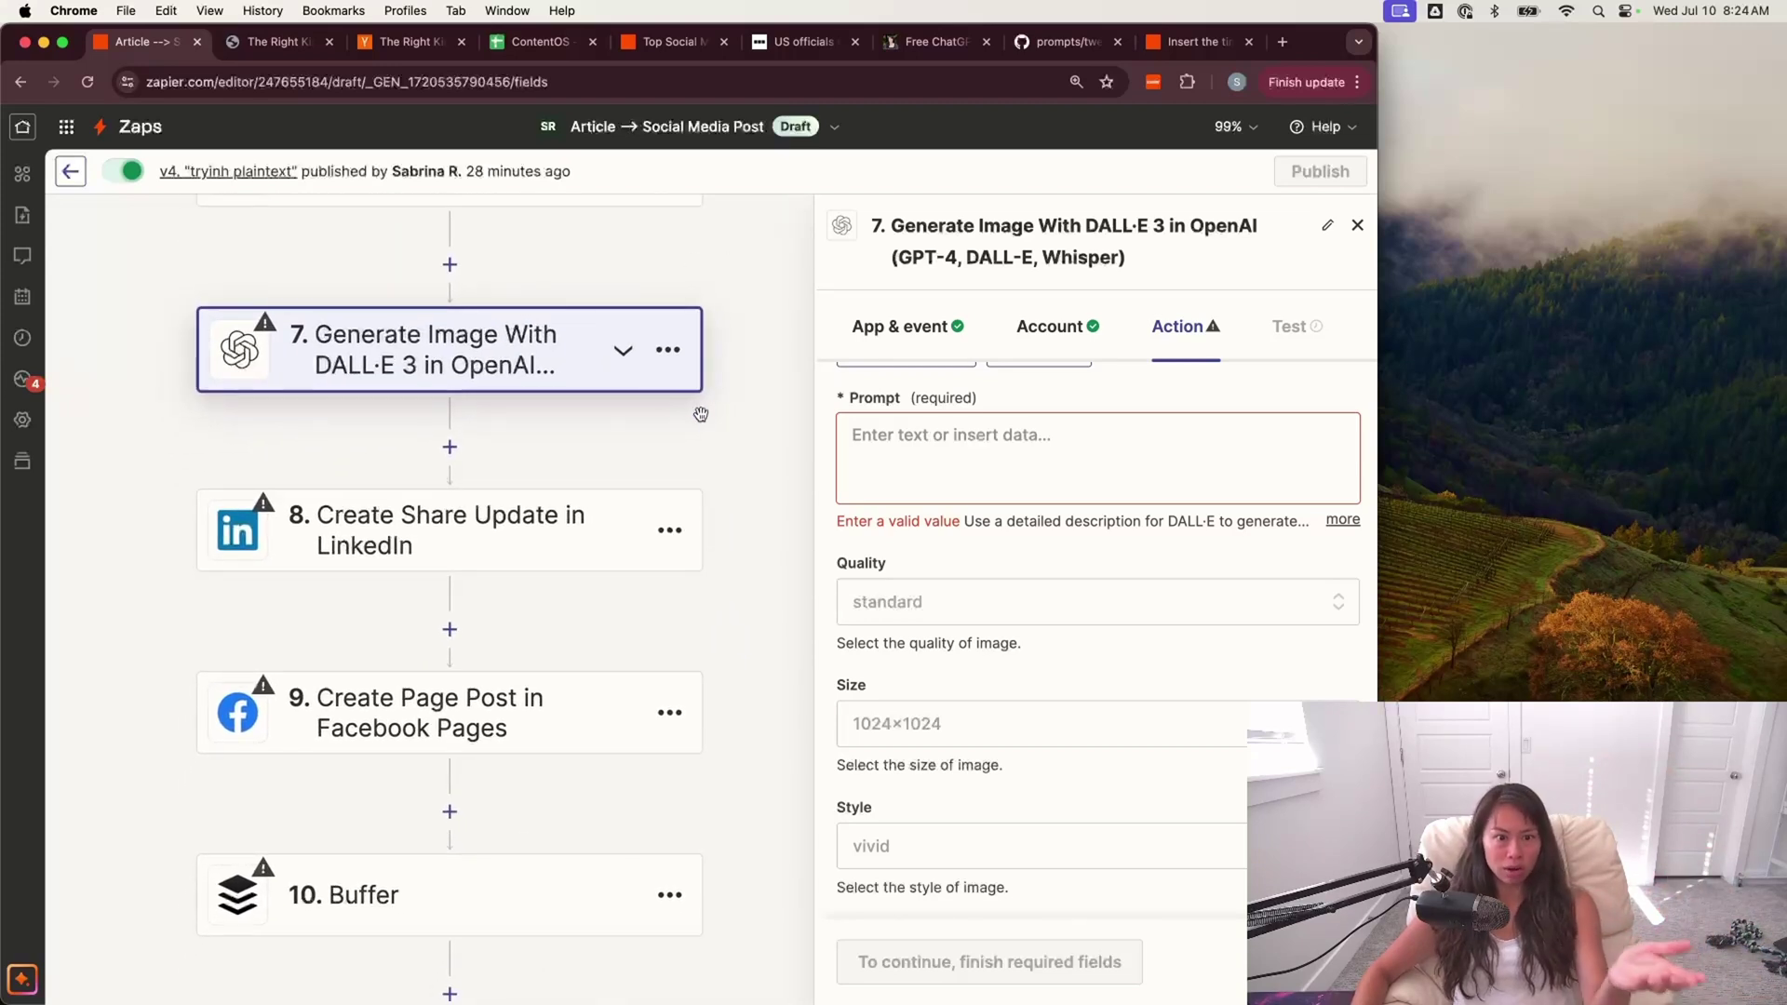
drag(711, 423, 709, 408)
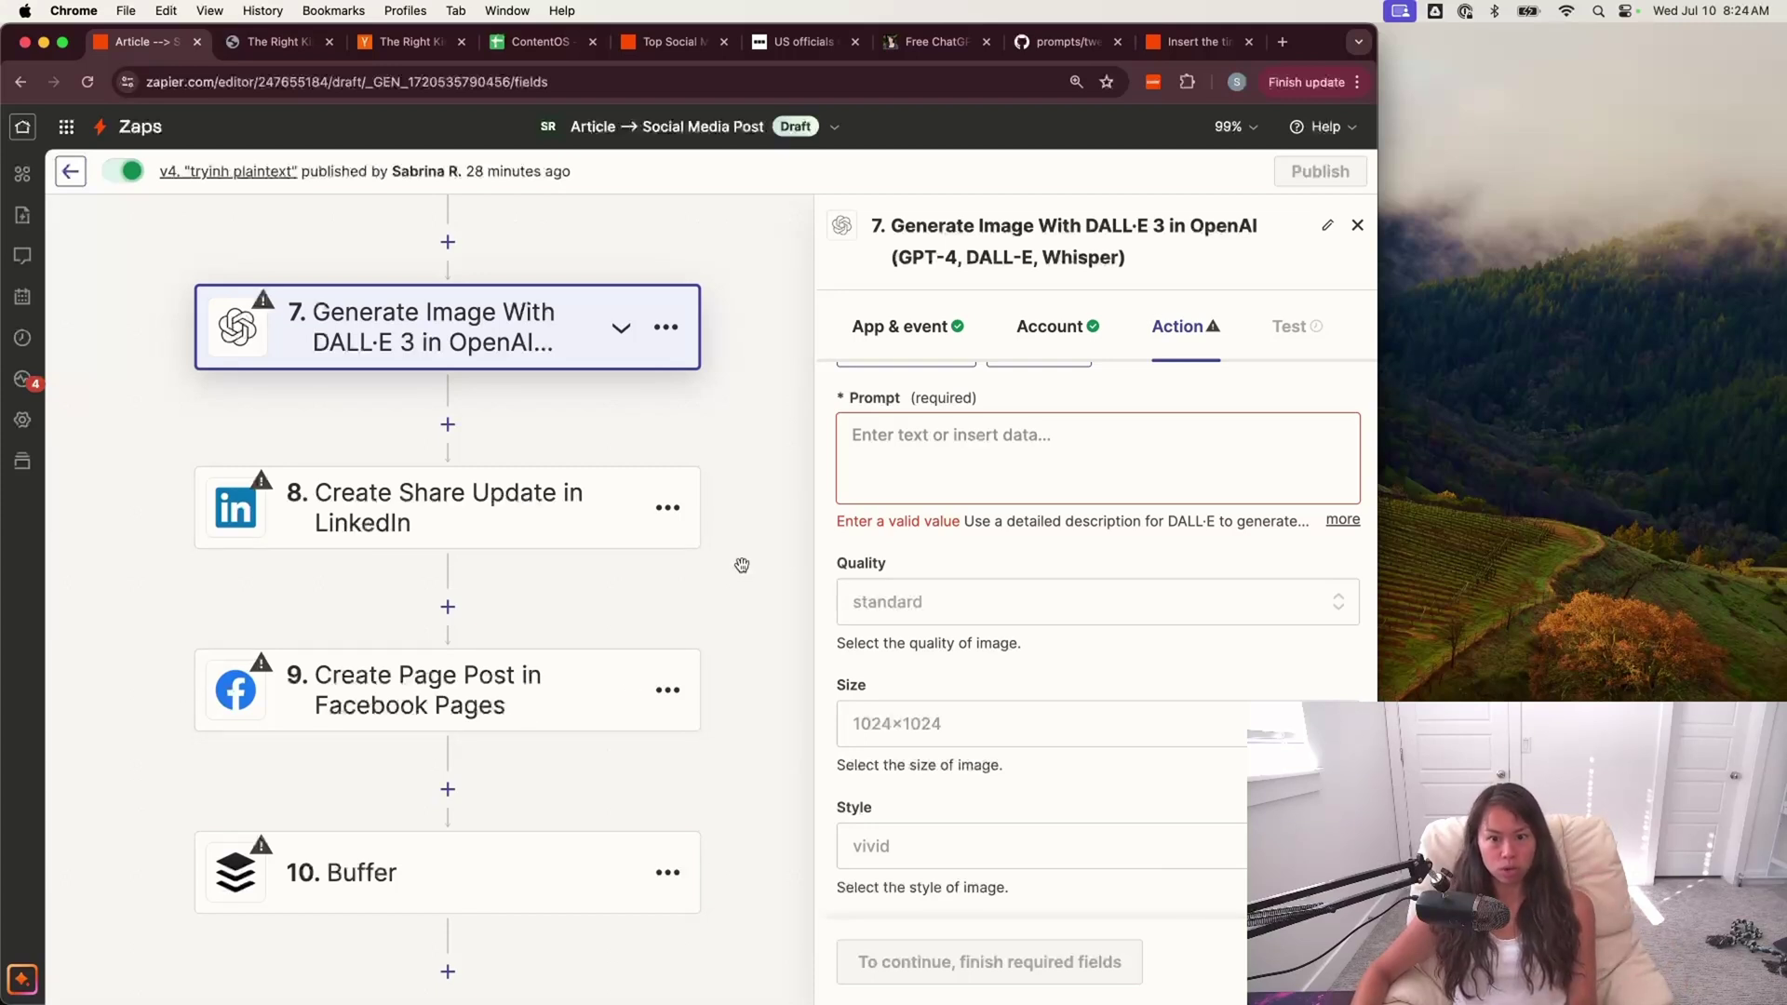
mouse_move(738, 562)
mouse_down()
mouse_move(738, 531)
mouse_move(755, 672)
mouse_move(745, 630)
mouse_move(786, 503)
mouse_move(748, 537)
mouse_up()
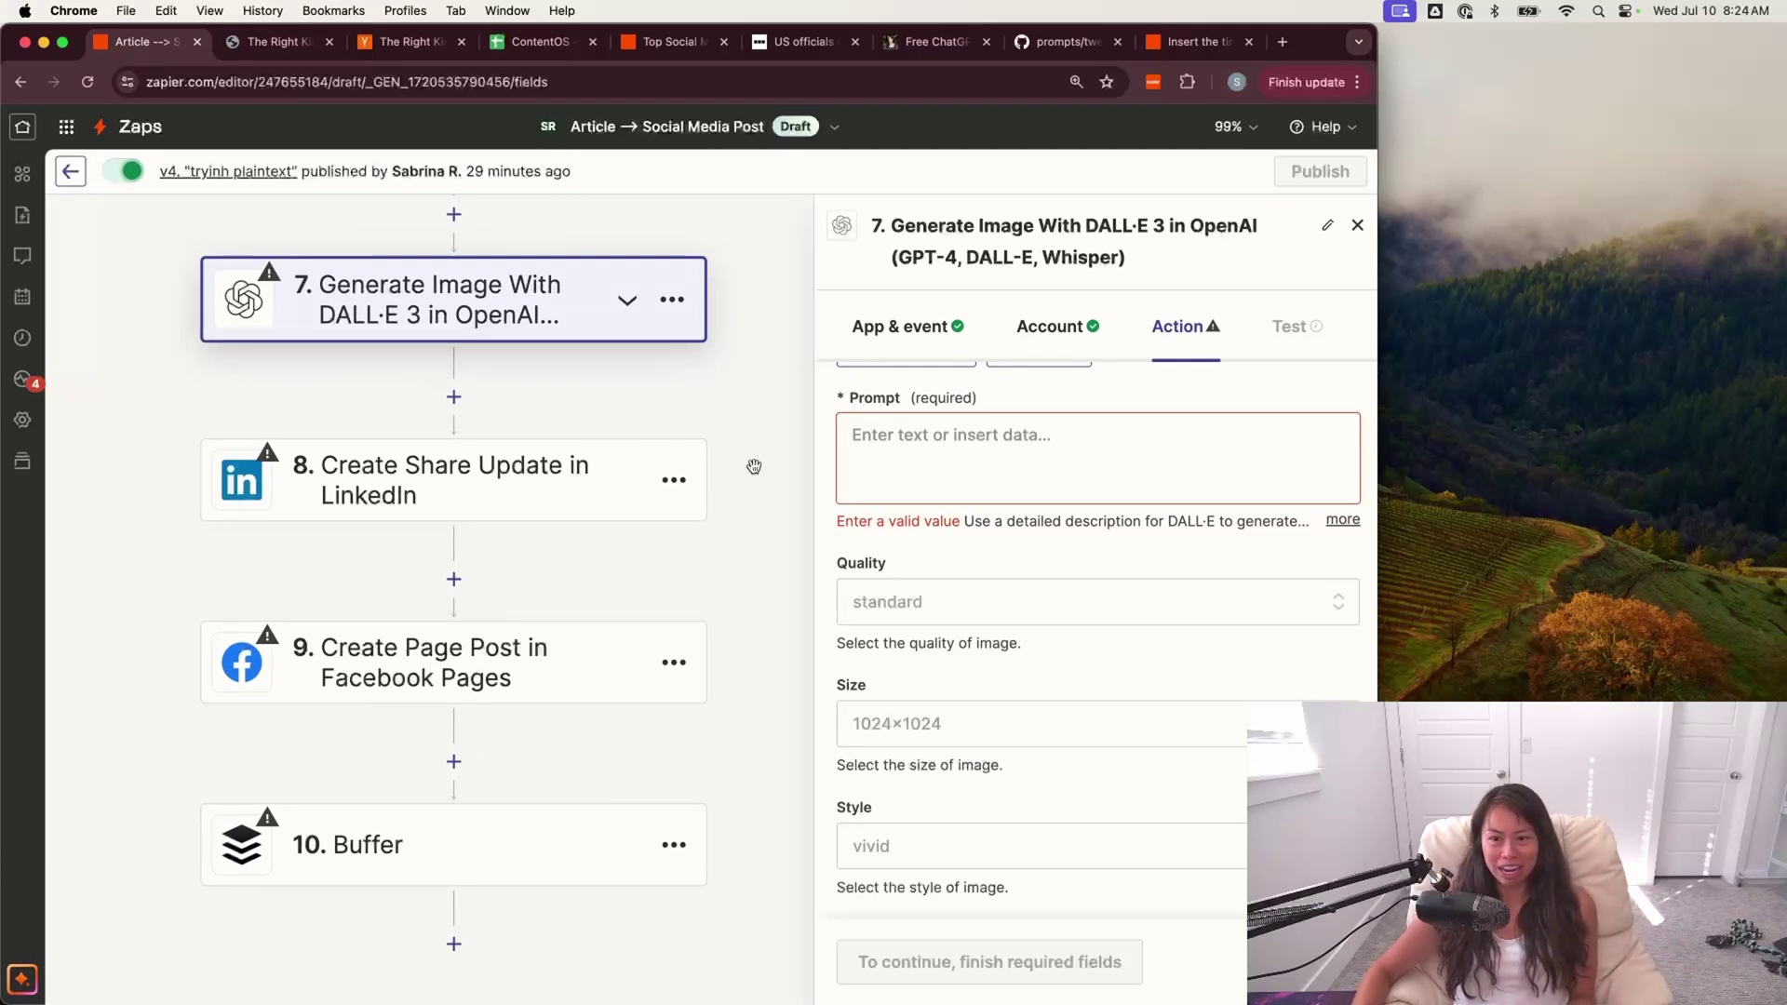
drag(760, 478, 760, 484)
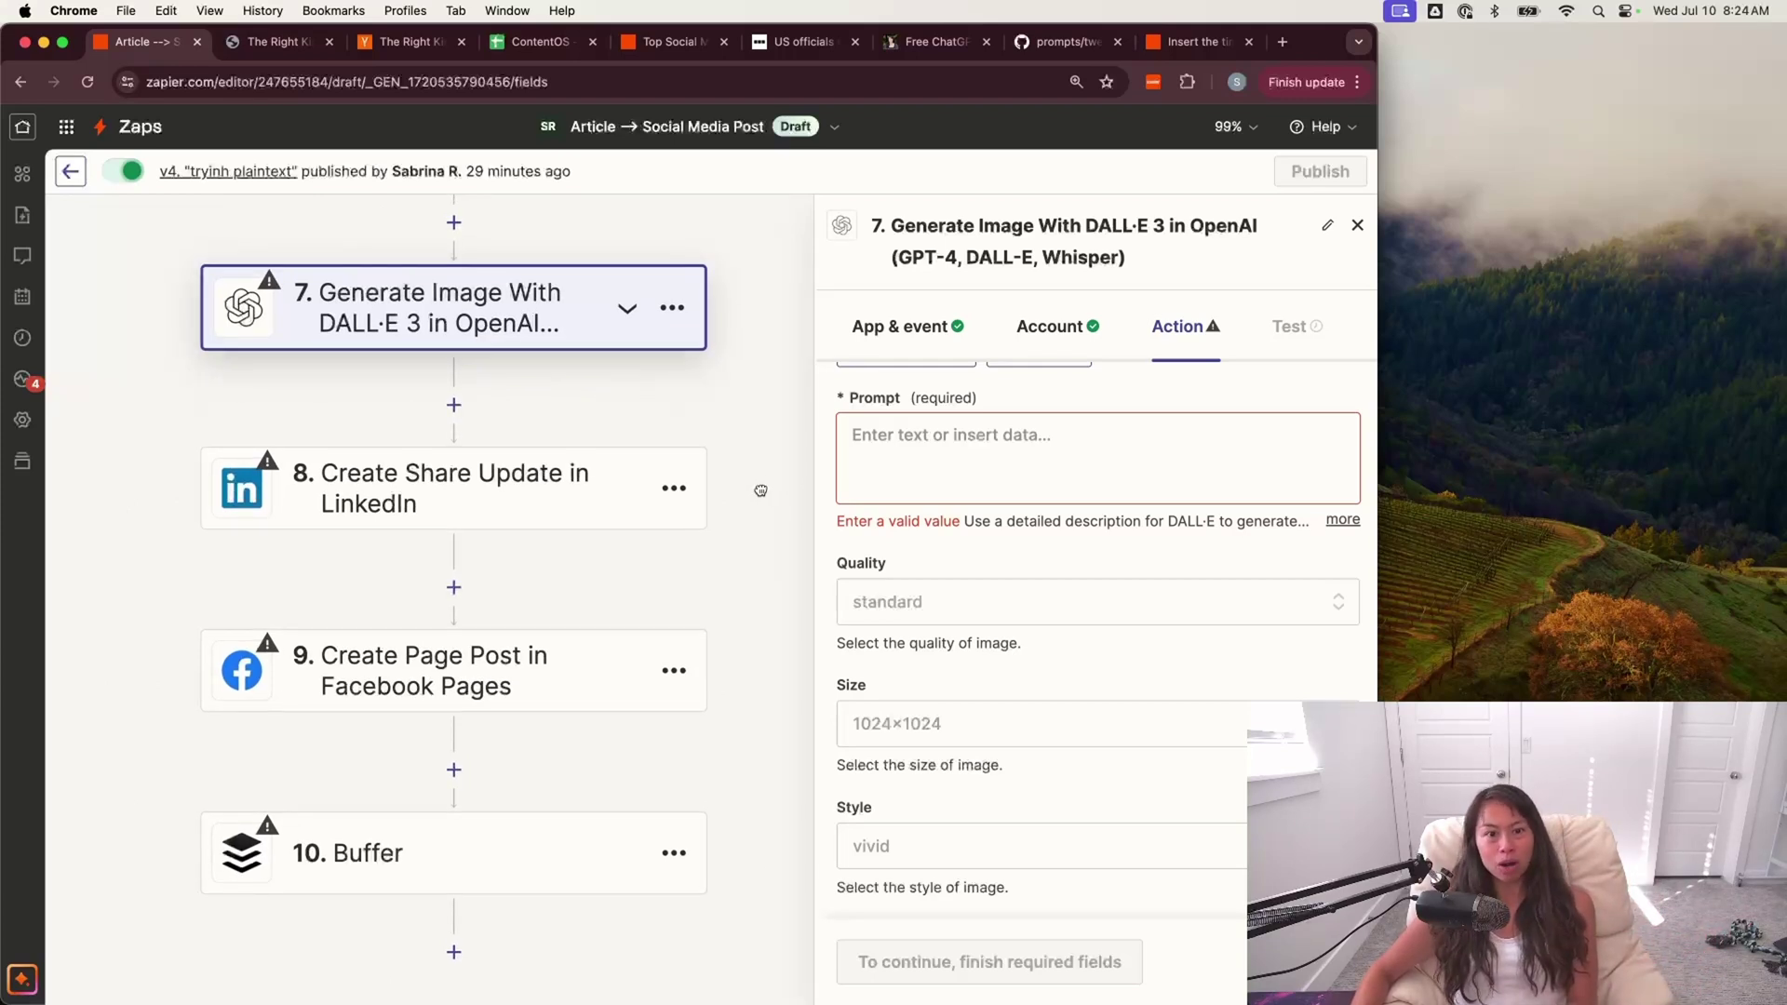
drag(760, 490, 762, 411)
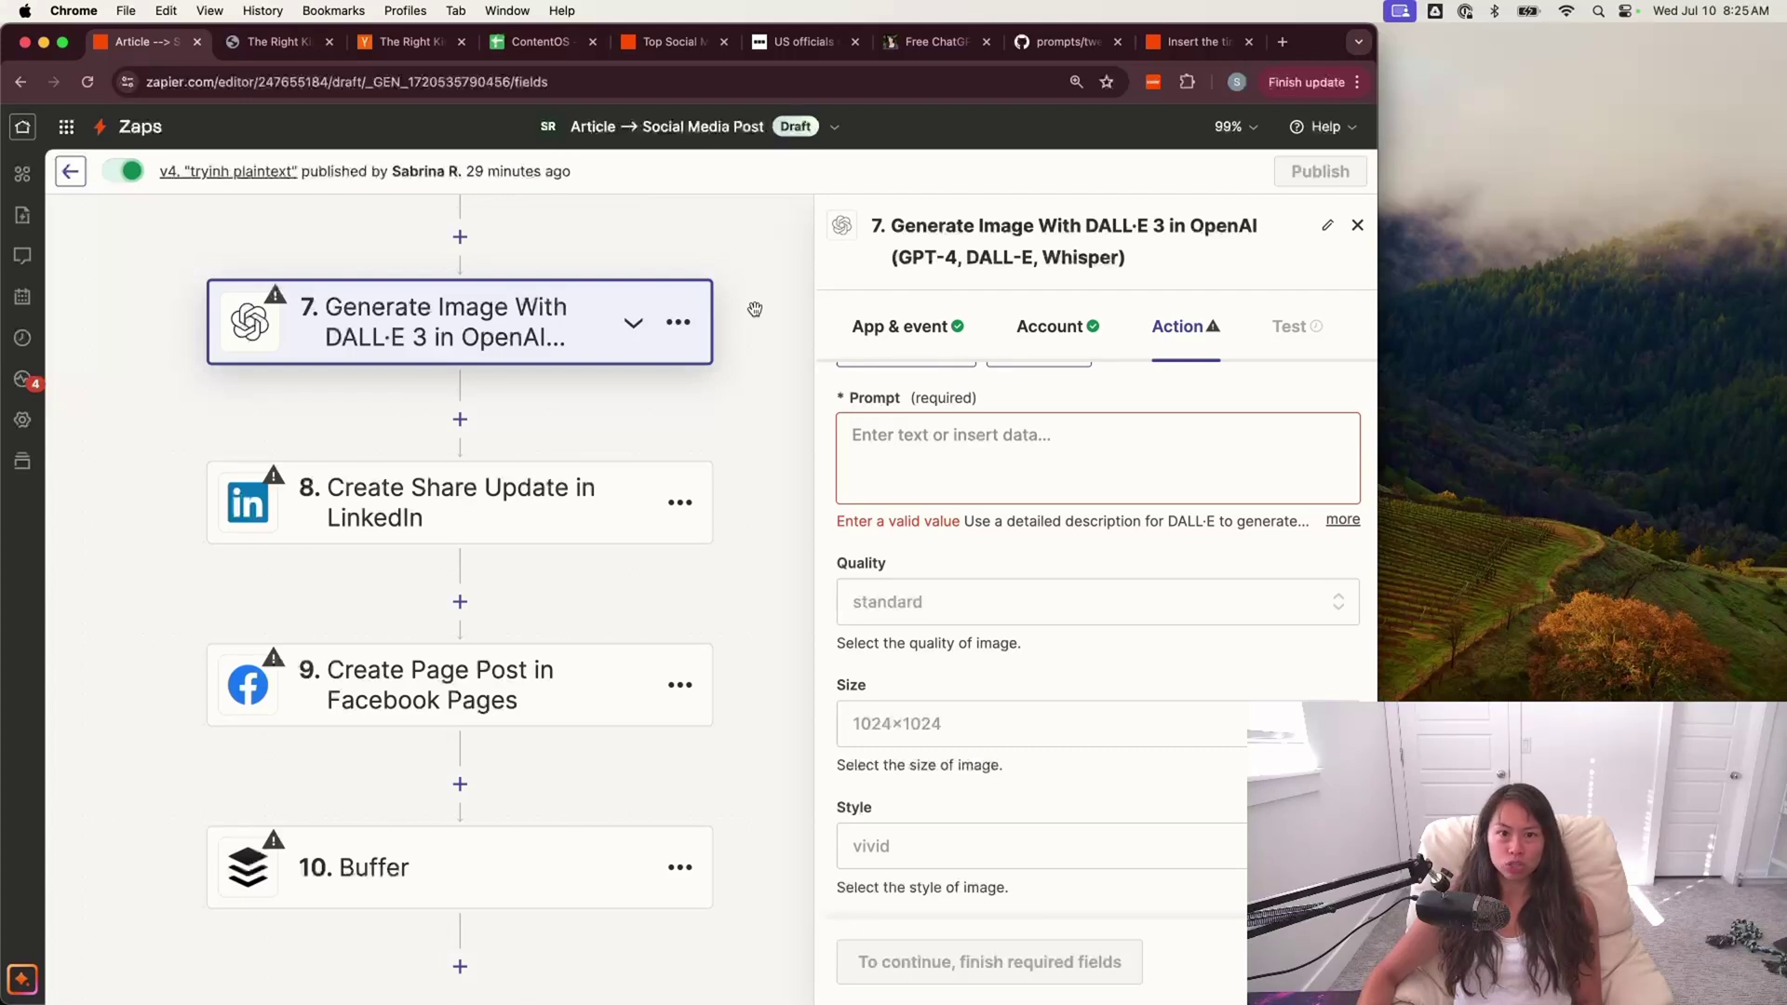
mouse_move(755, 309)
mouse_down()
mouse_move(757, 530)
mouse_move(745, 343)
mouse_up()
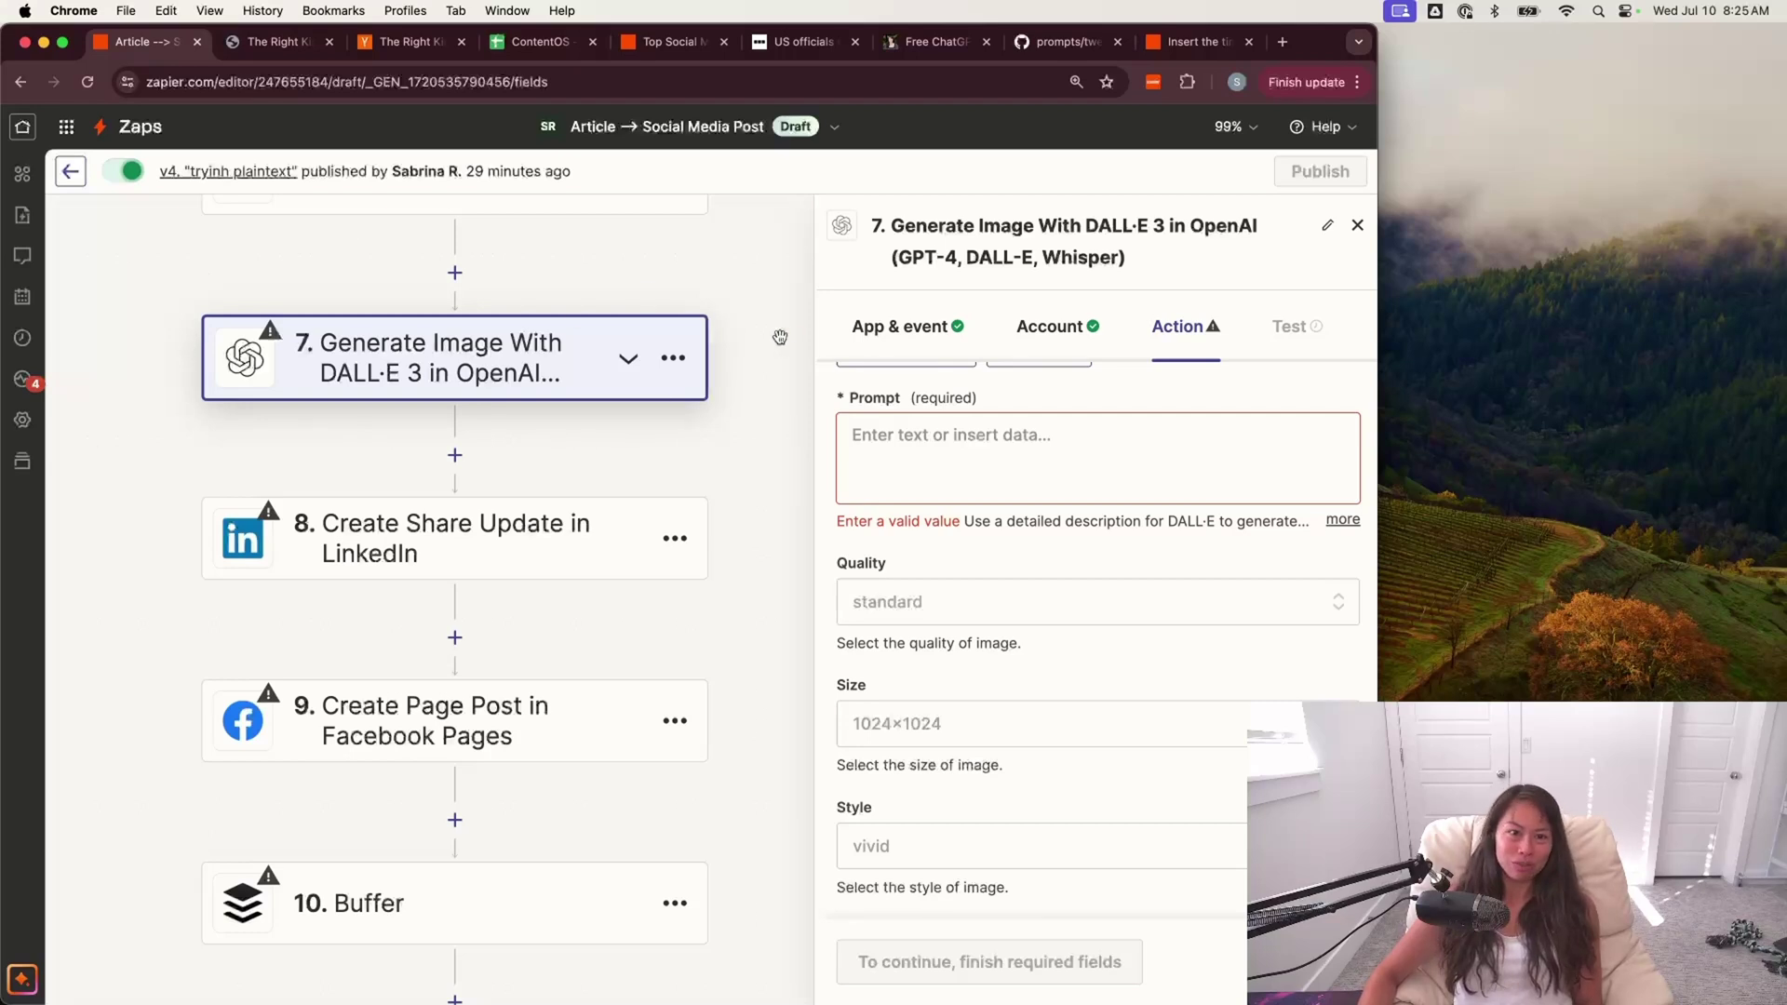
scroll(765, 345, down, 1)
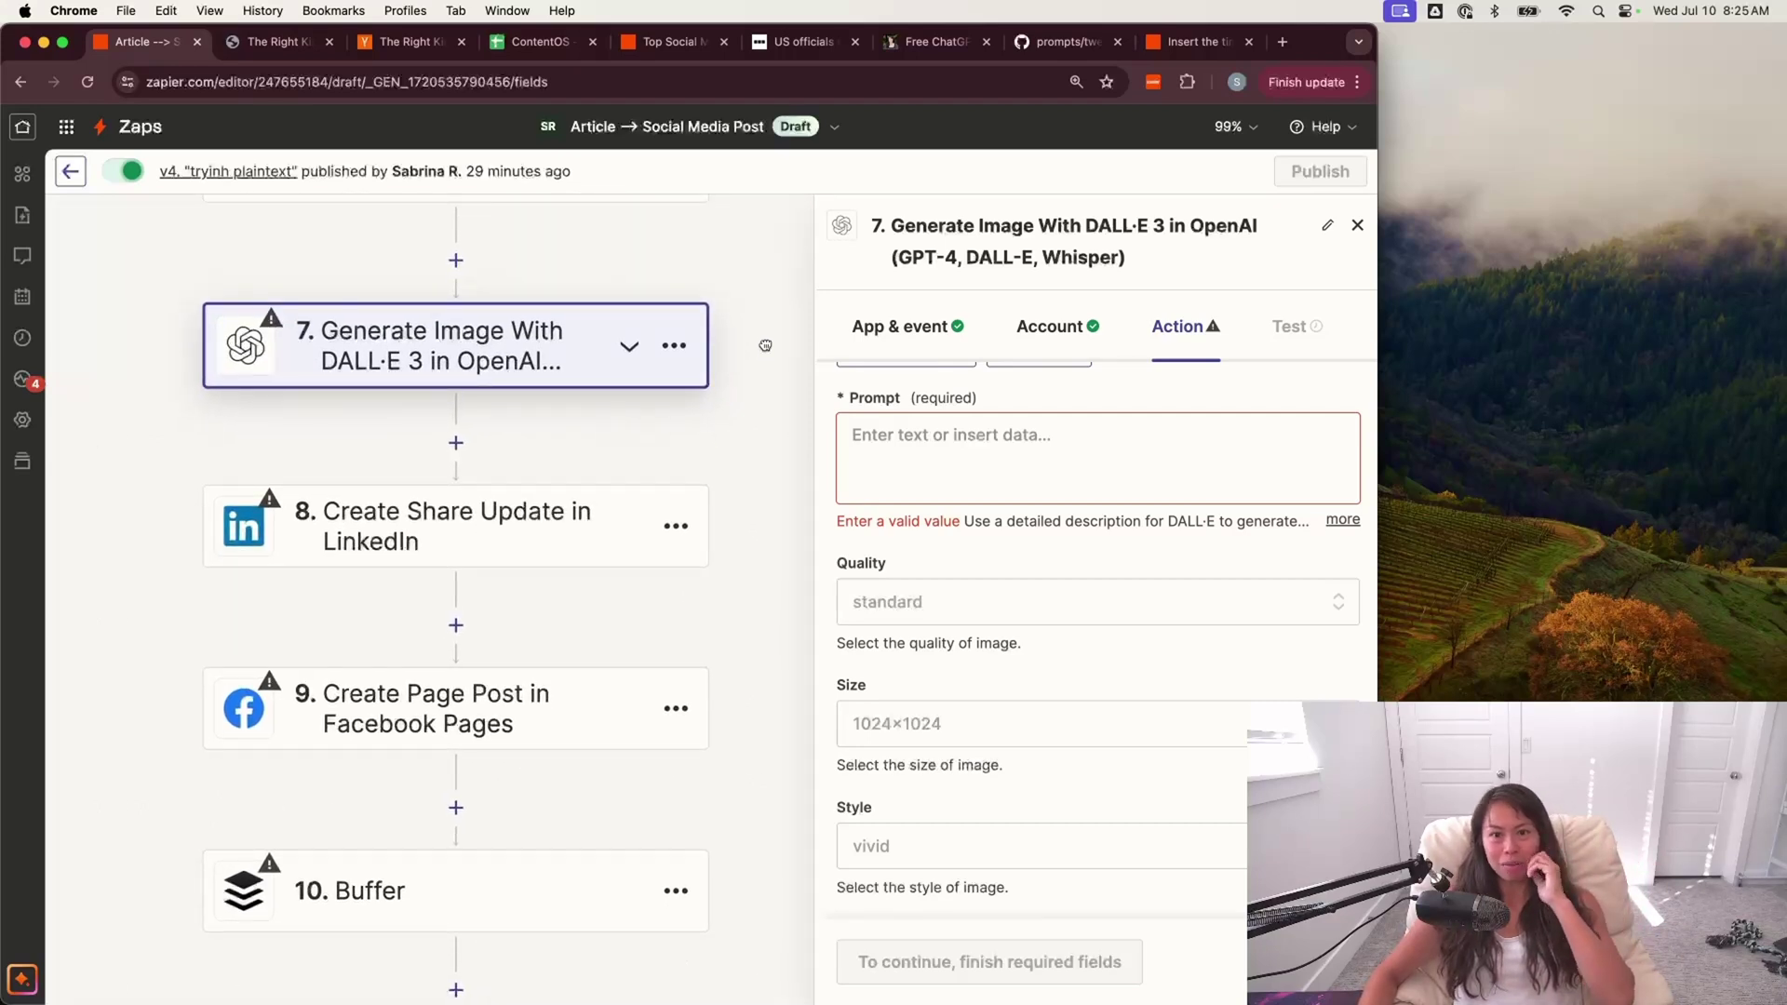
- Close the DALL·E 3 step panel and pan back up to the Chrome Extension trigger
click(1359, 223)
drag(1101, 288, 1127, 826)
drag(1067, 533, 1096, 927)
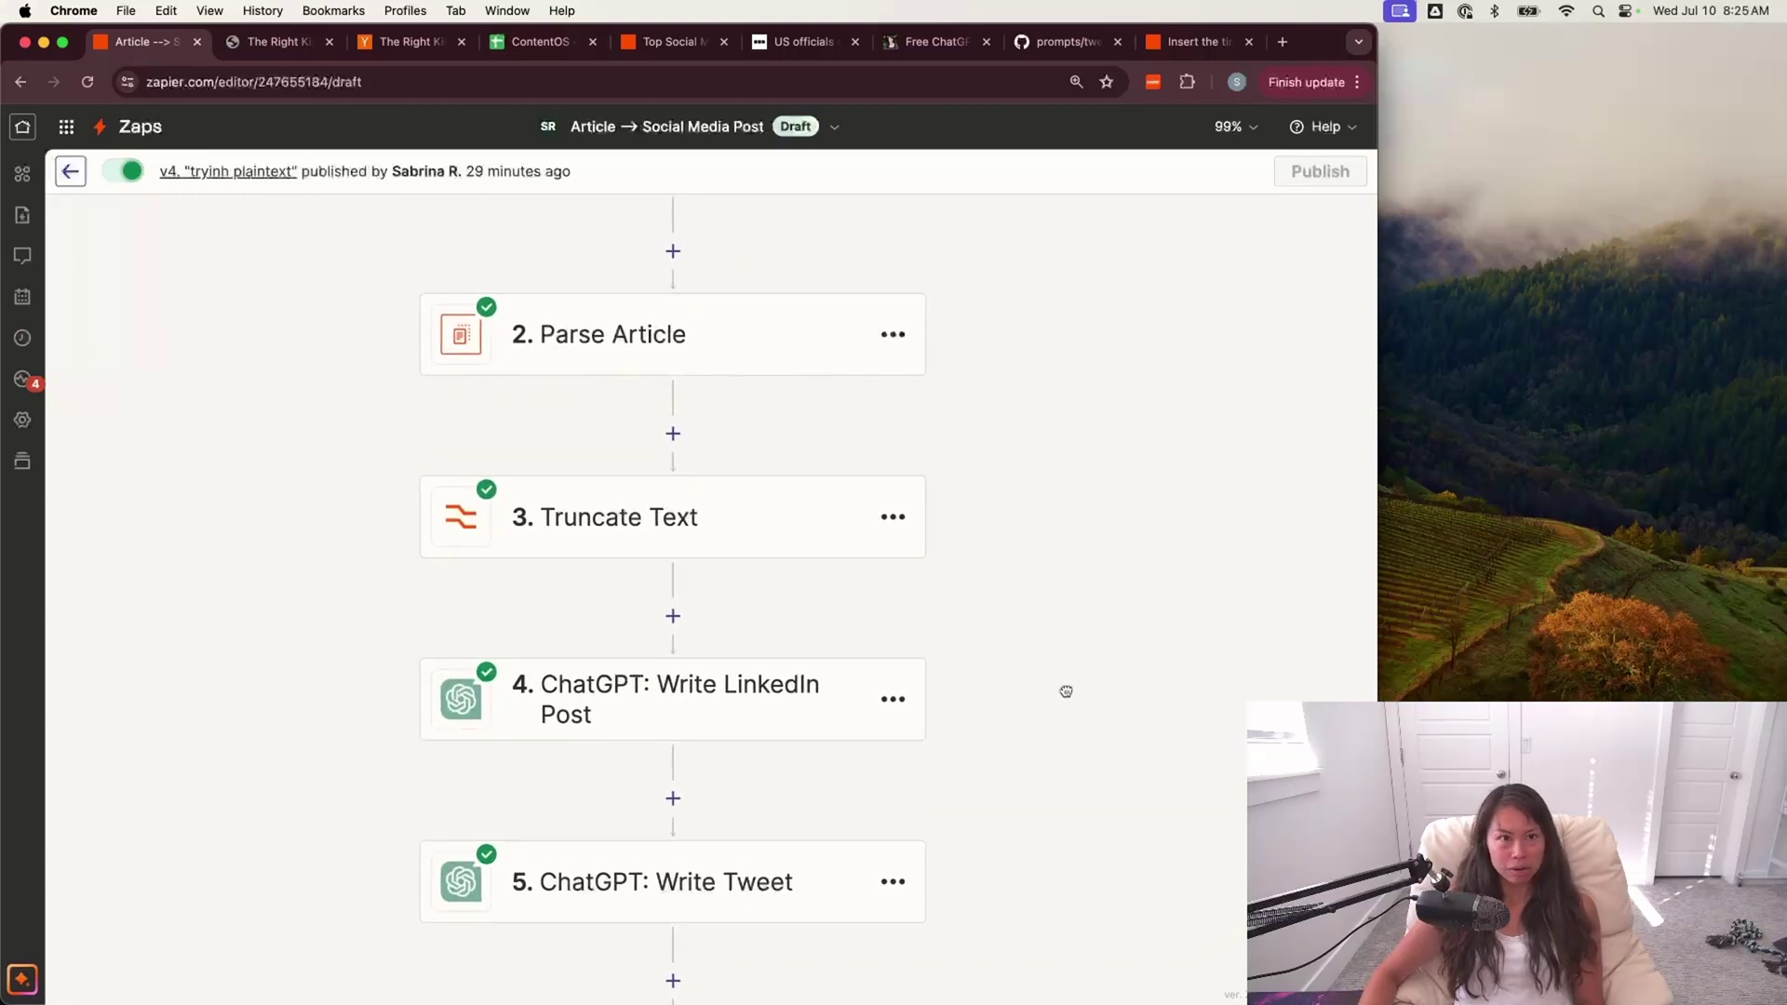
drag(1061, 690, 1030, 653)
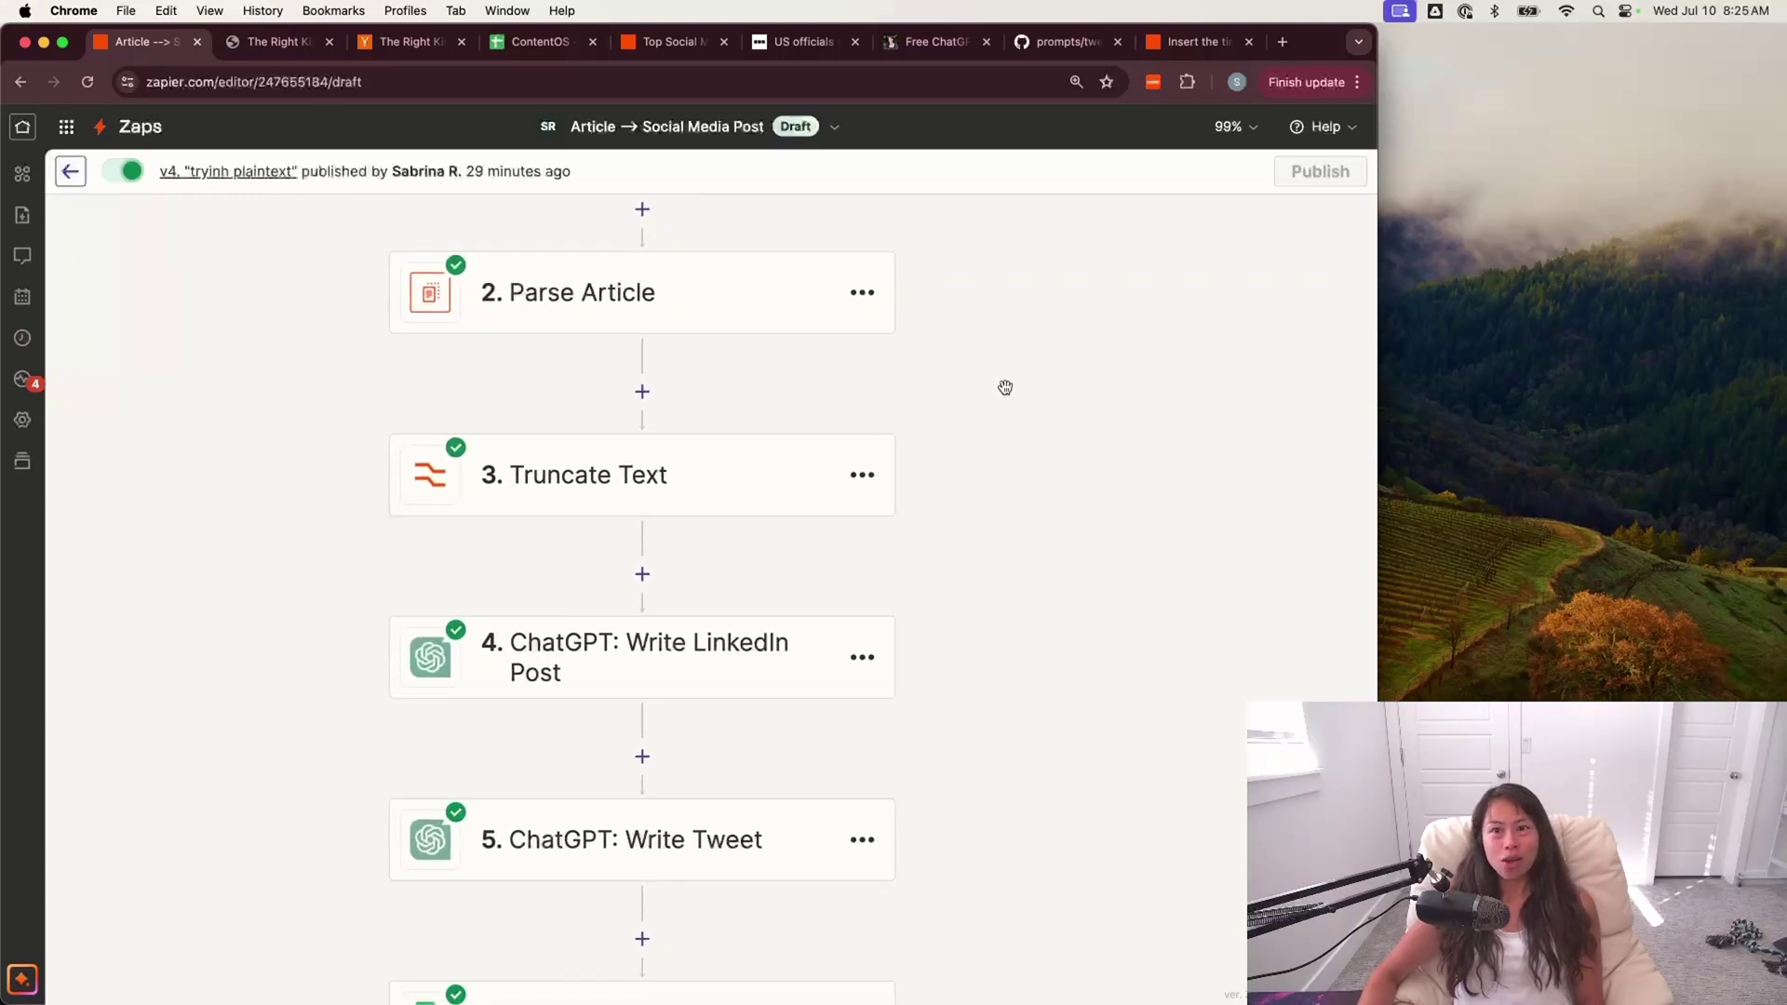
mouse_move(1024, 368)
mouse_down()
mouse_move(1018, 410)
mouse_move(1005, 354)
mouse_up()
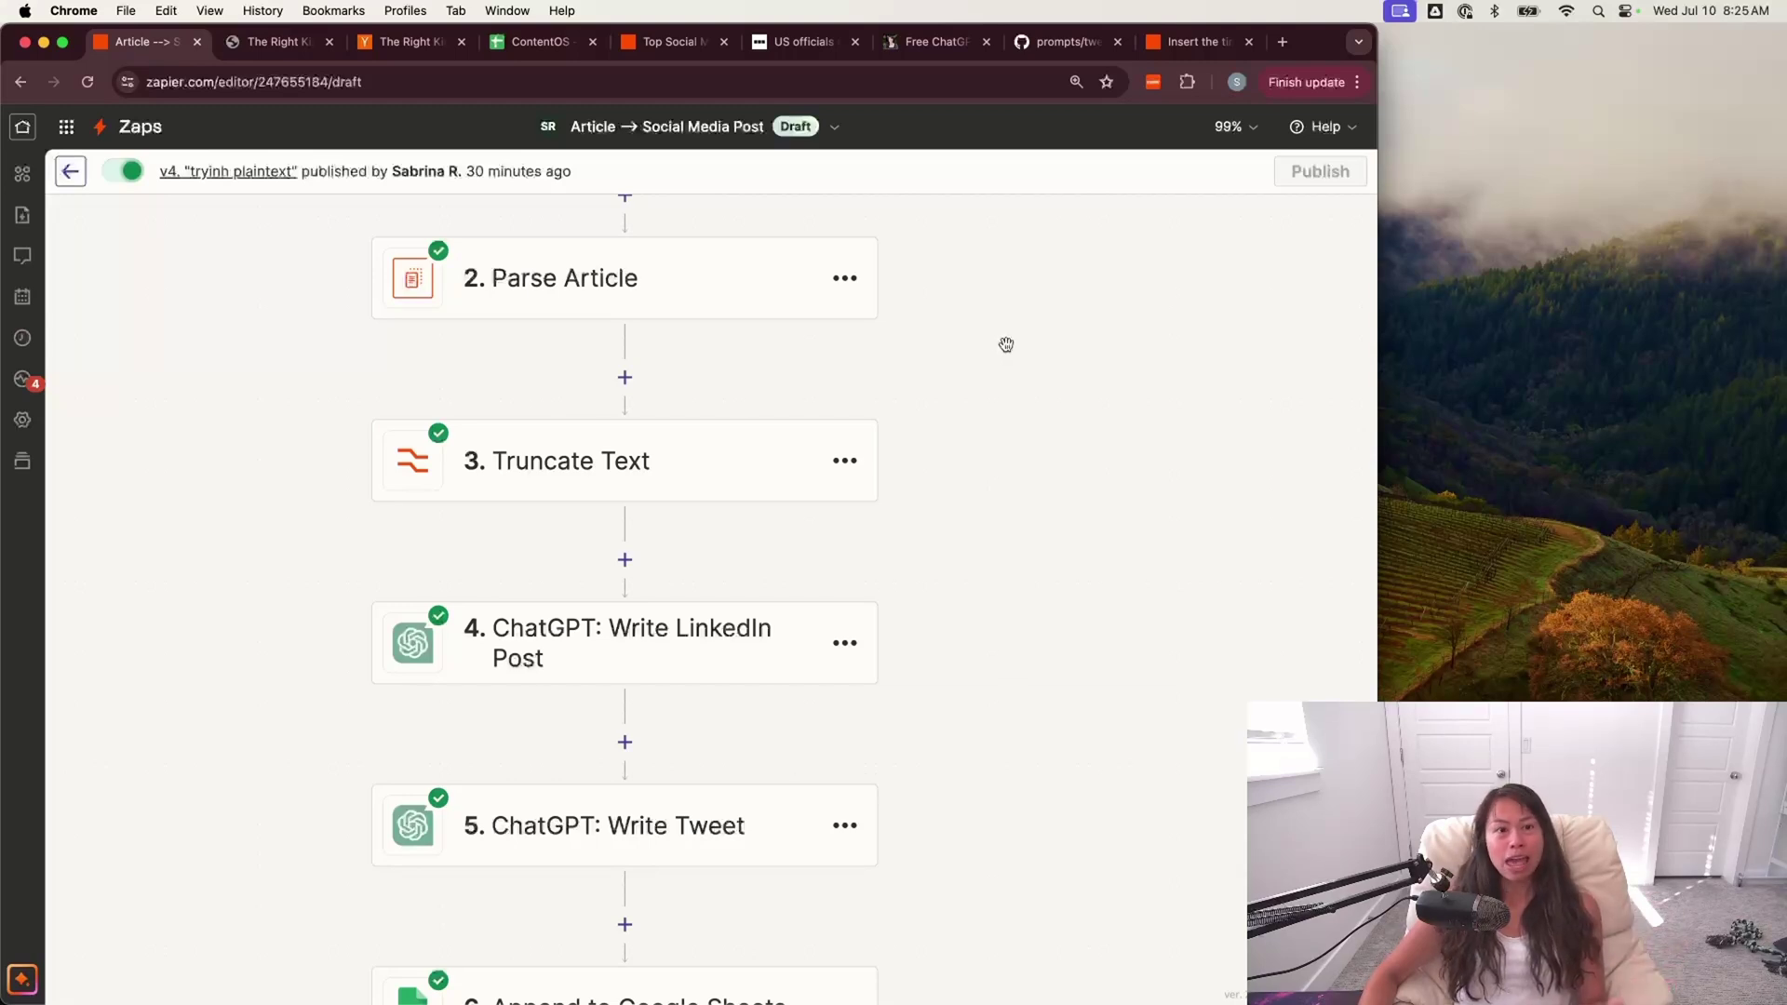
drag(1009, 331, 1043, 514)
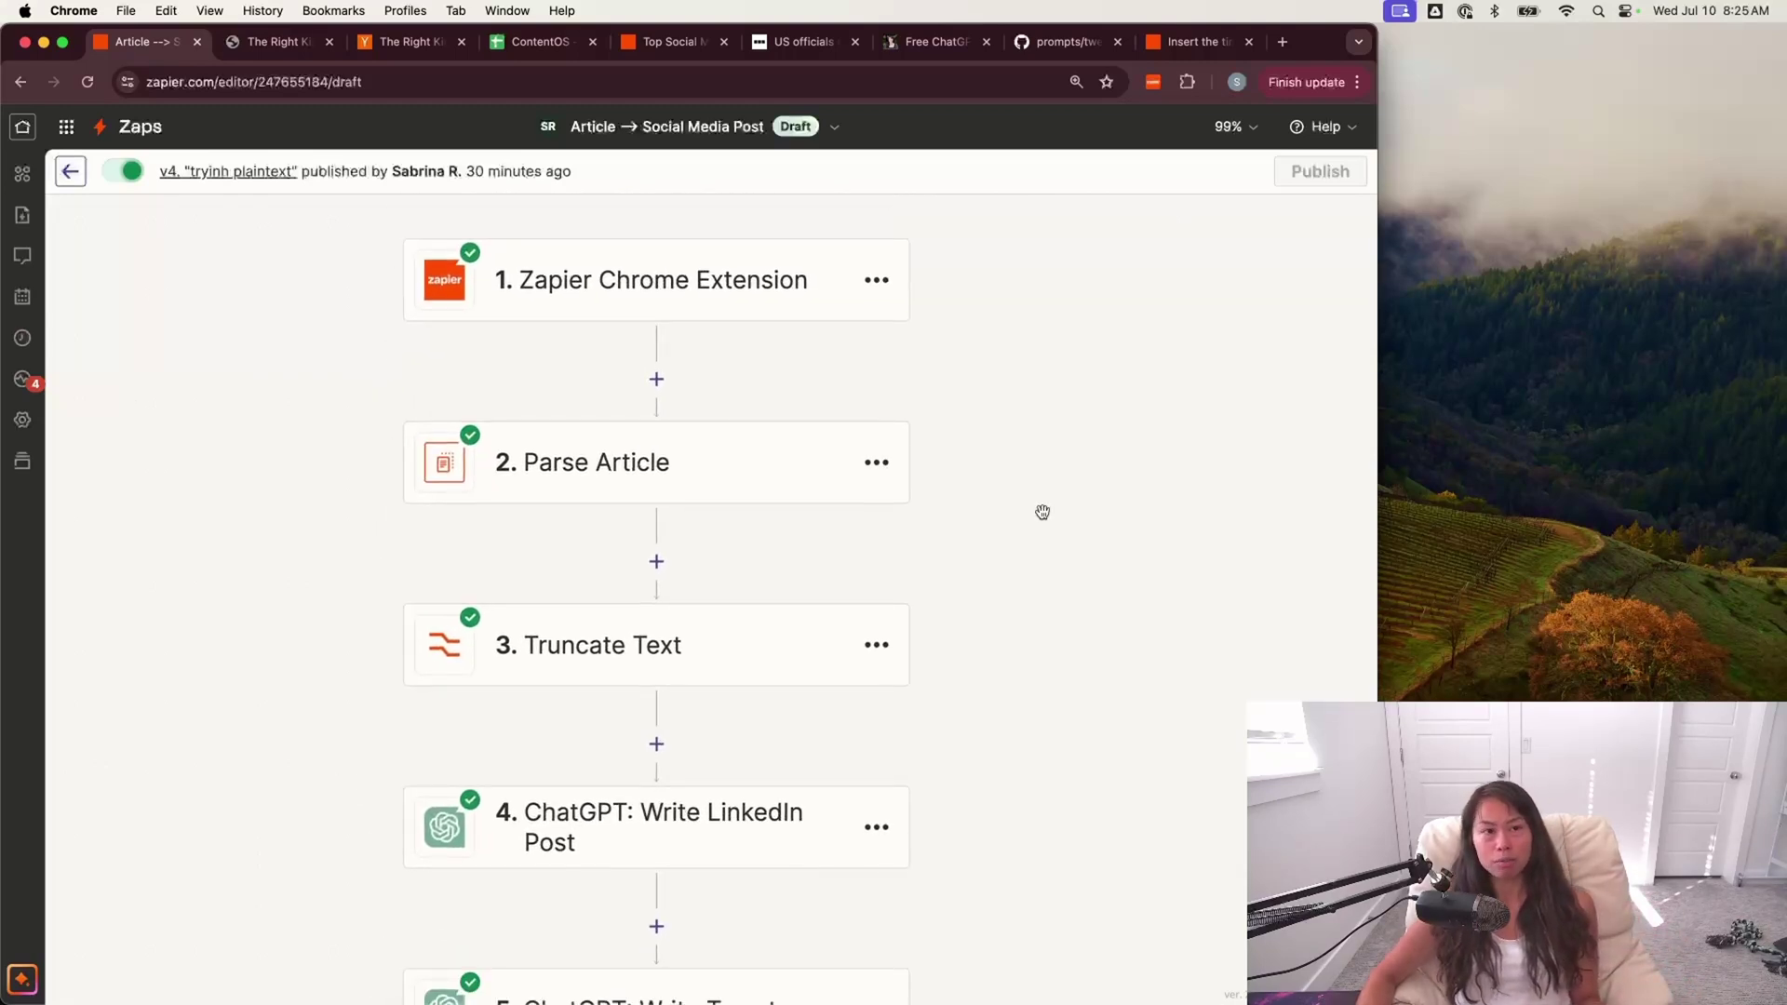